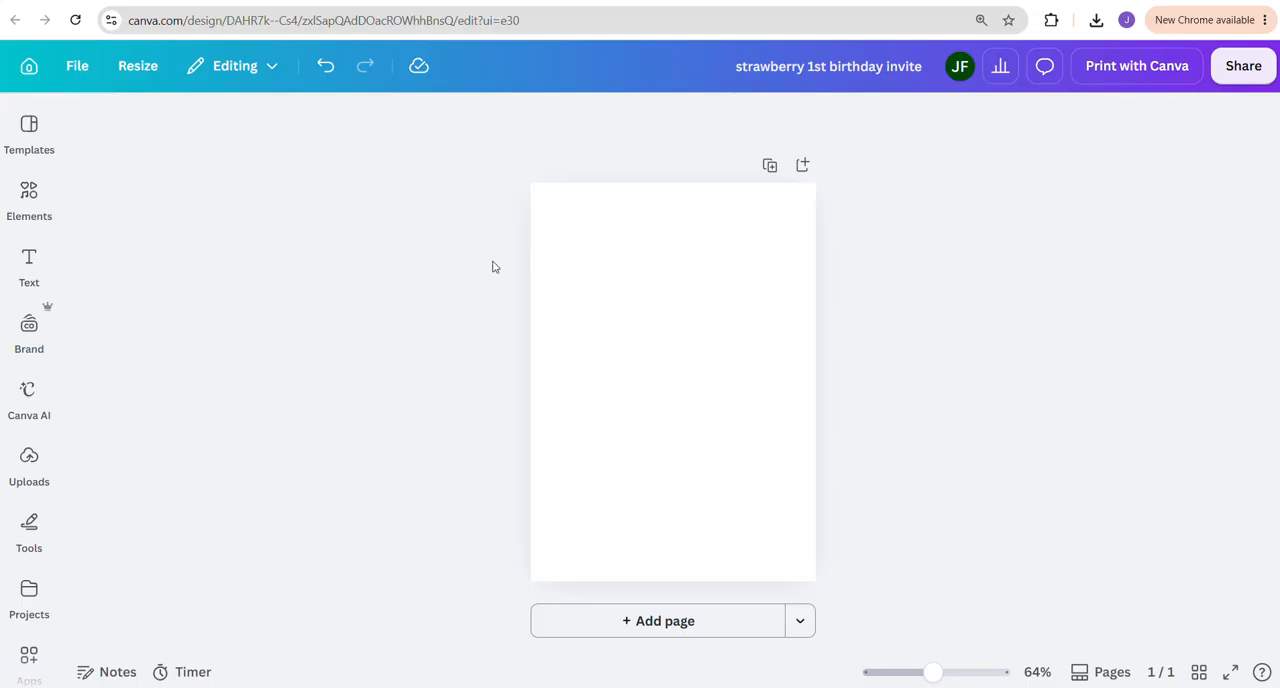
# Enter a custom size of 5 × 7 in for a new design and close the dialog without creating it
pyautogui.click(29, 64)
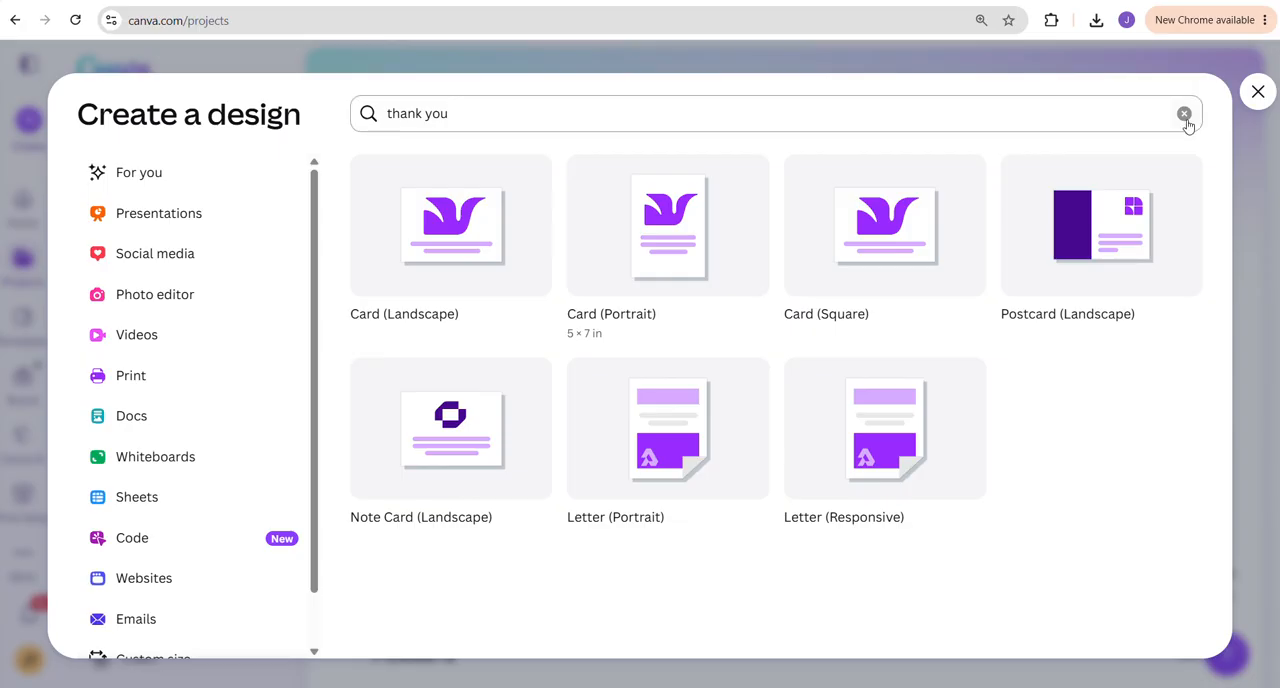
pyautogui.click(1257, 91)
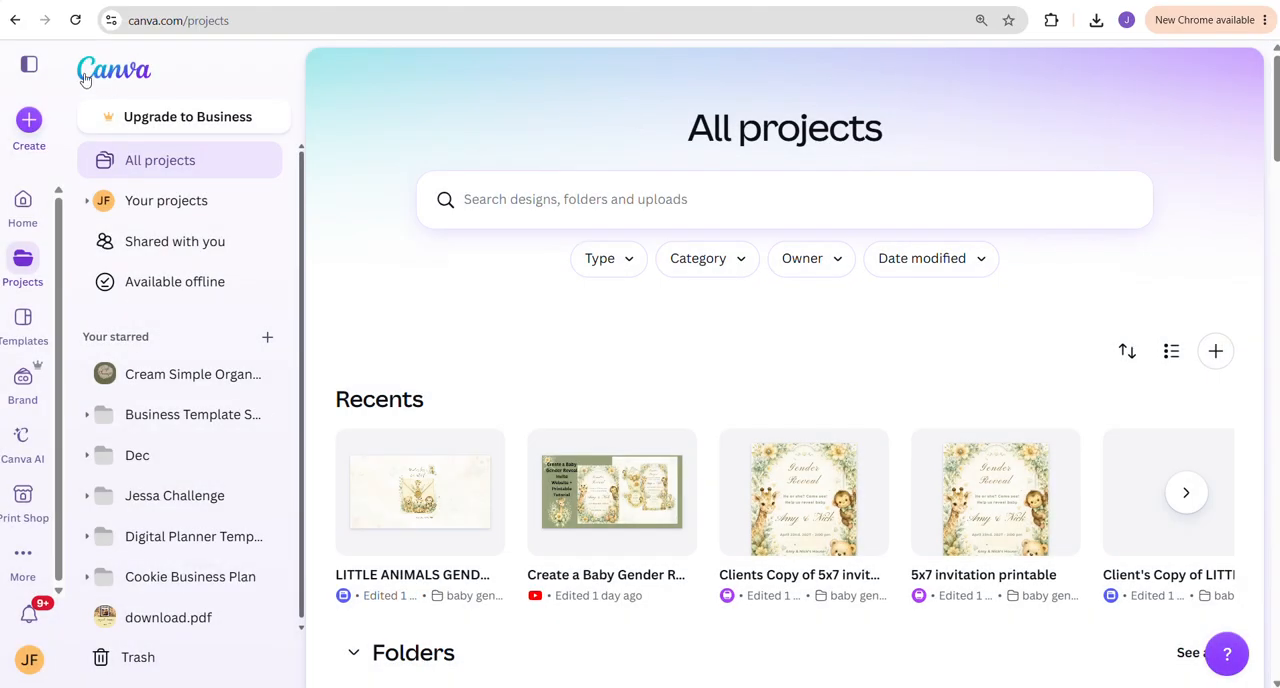
pyautogui.click(29, 121)
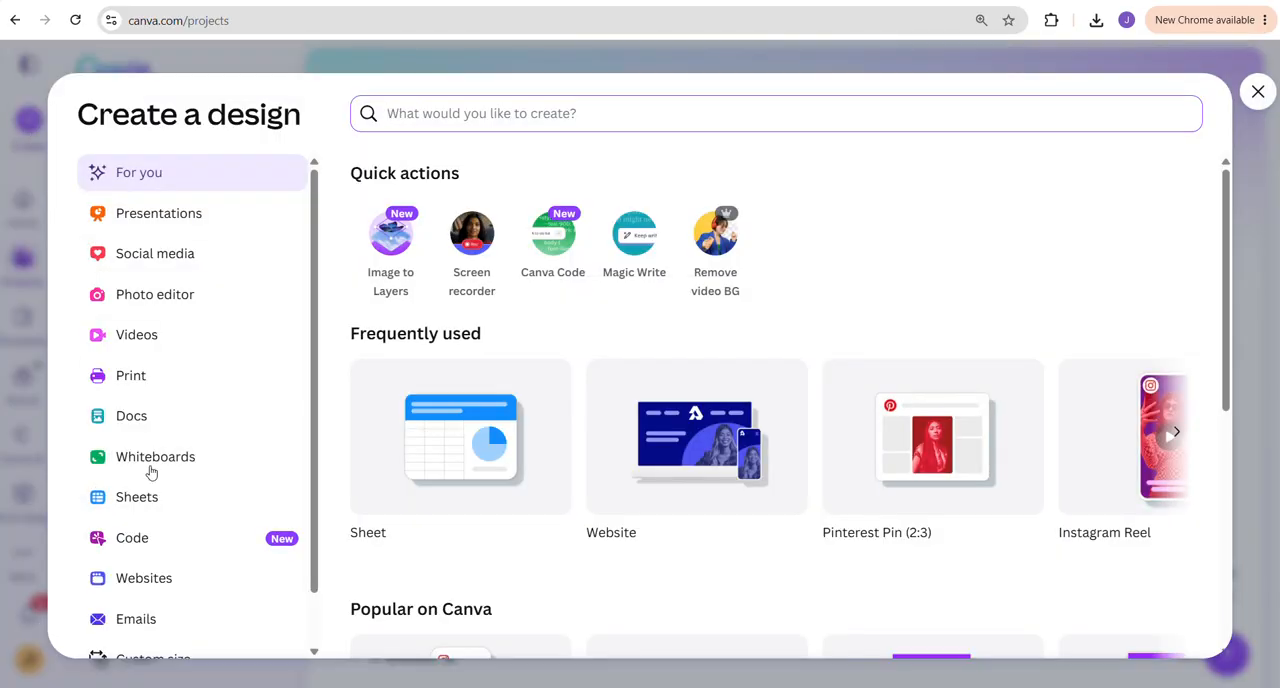
pyautogui.scroll(-1, 137, 570)
pyautogui.click(142, 610)
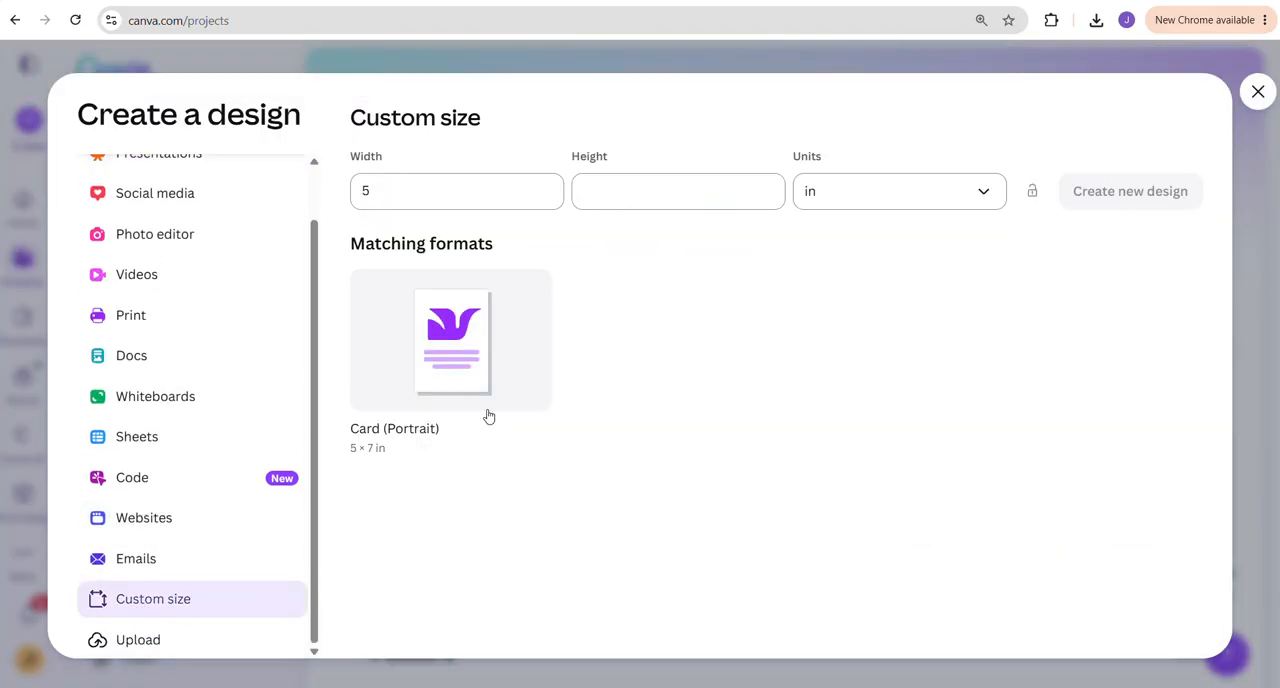
pyautogui.click(642, 203)
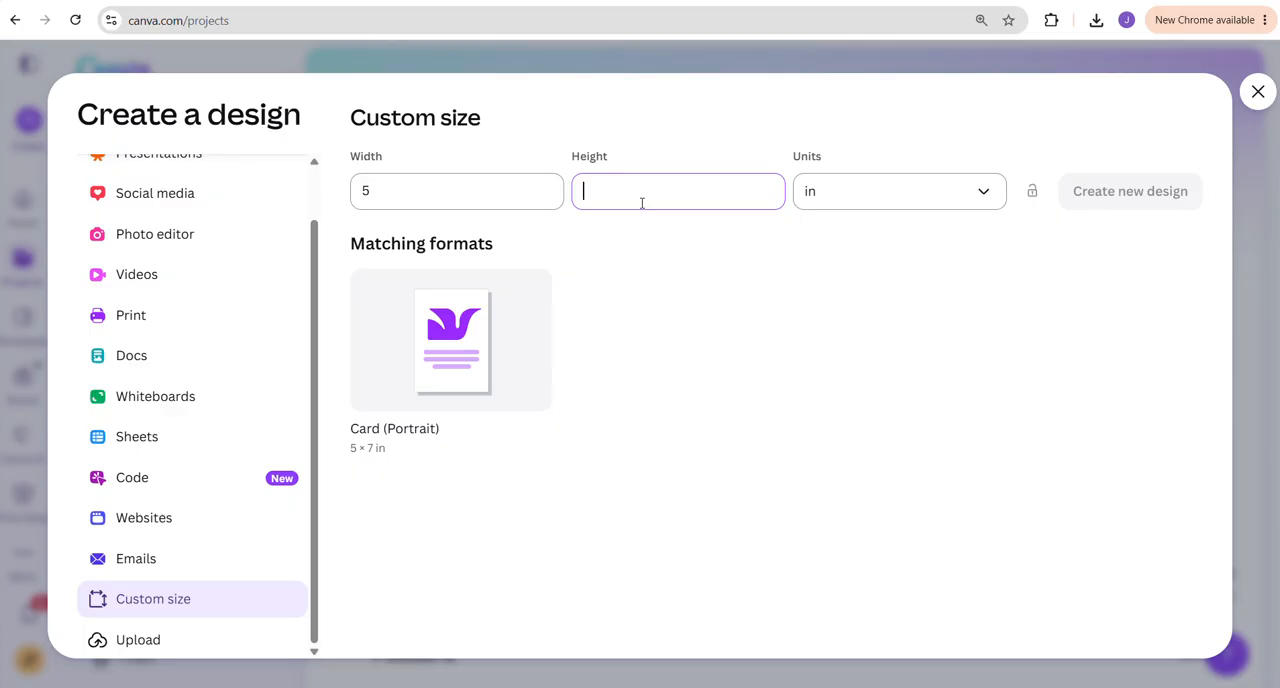
pyautogui.write('7')
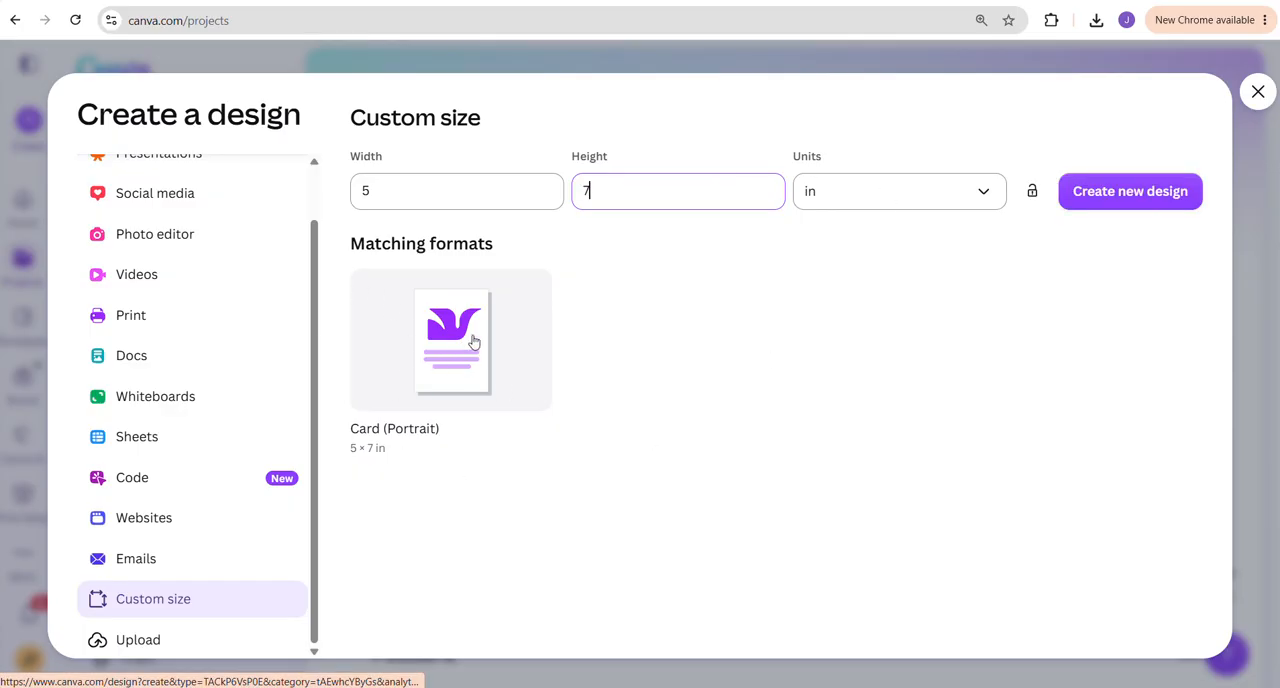
pyautogui.click(1258, 91)
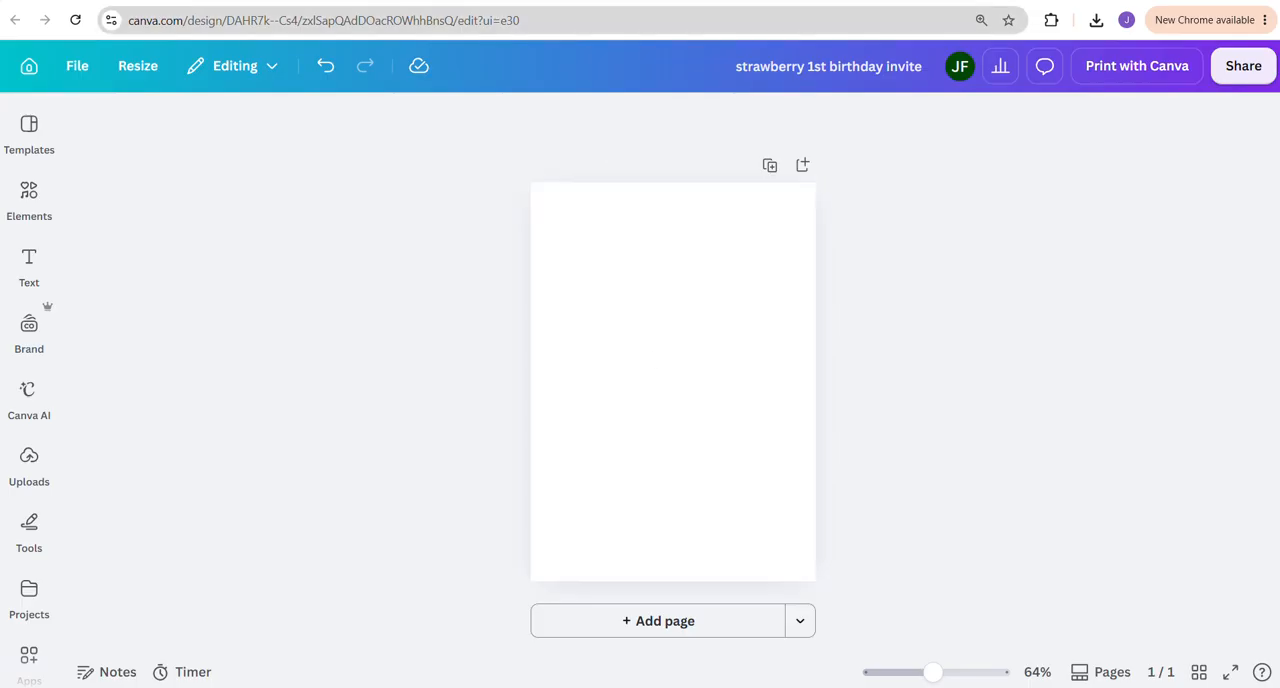
# Examine the sample invitation texts on the pages of the "wordings for invitations" design
pyautogui.click(549, 1)
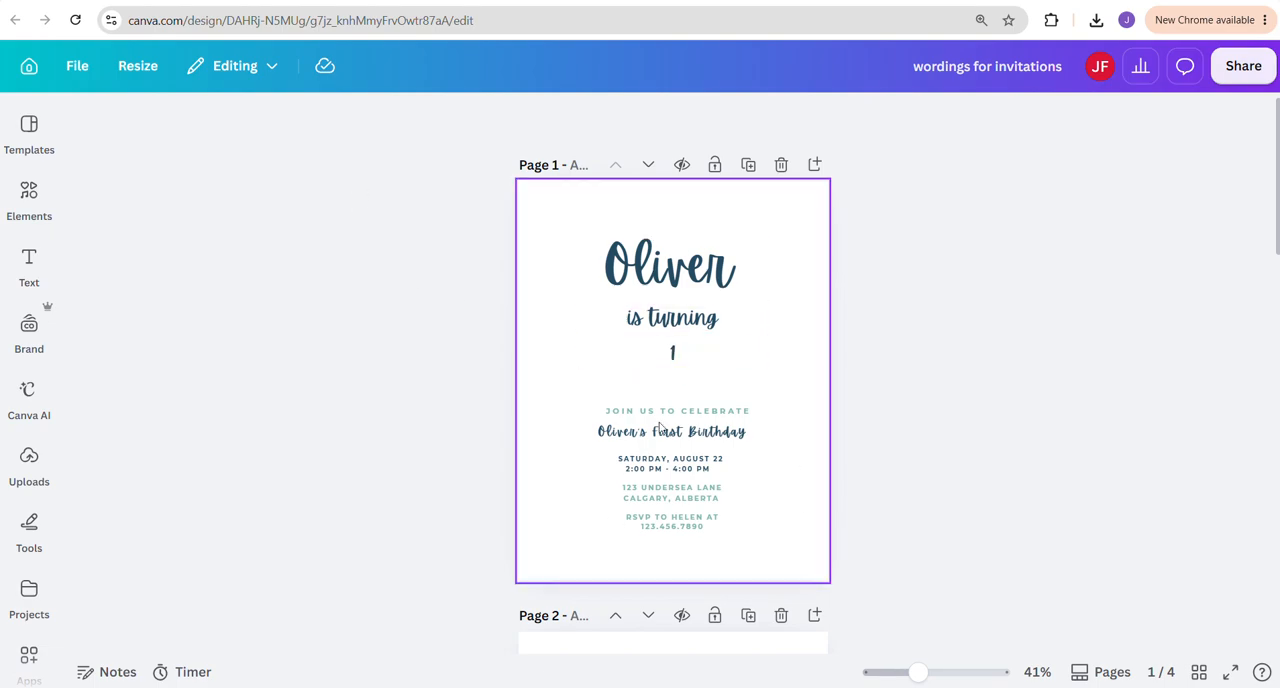
pyautogui.scroll(-8, 659, 428)
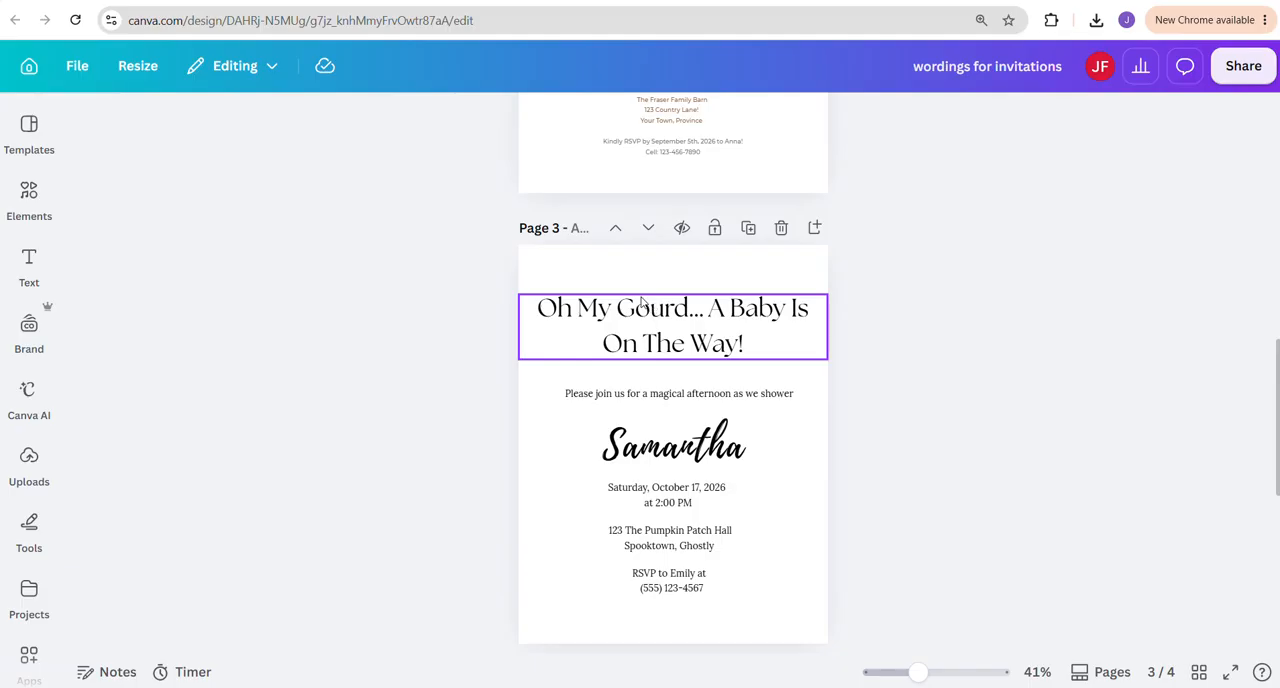
pyautogui.scroll(-5, 600, 290)
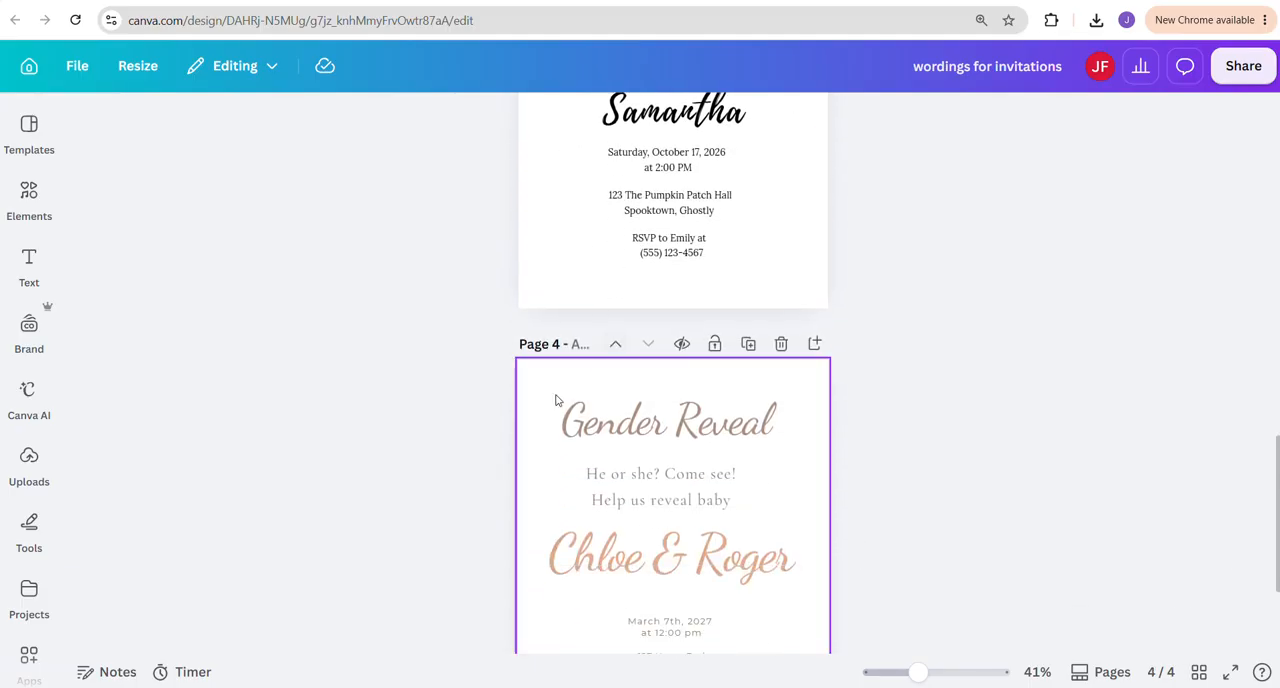
pyautogui.scroll(15, 683, 468)
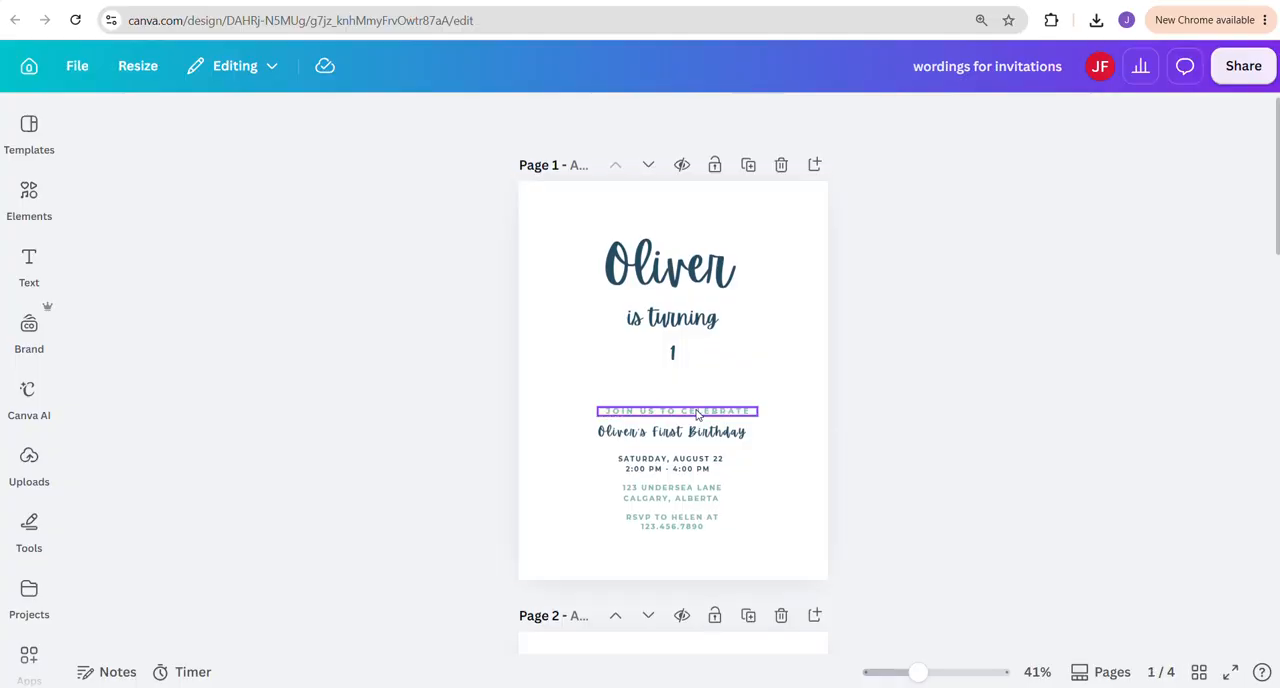
pyautogui.scroll(-3, 668, 455)
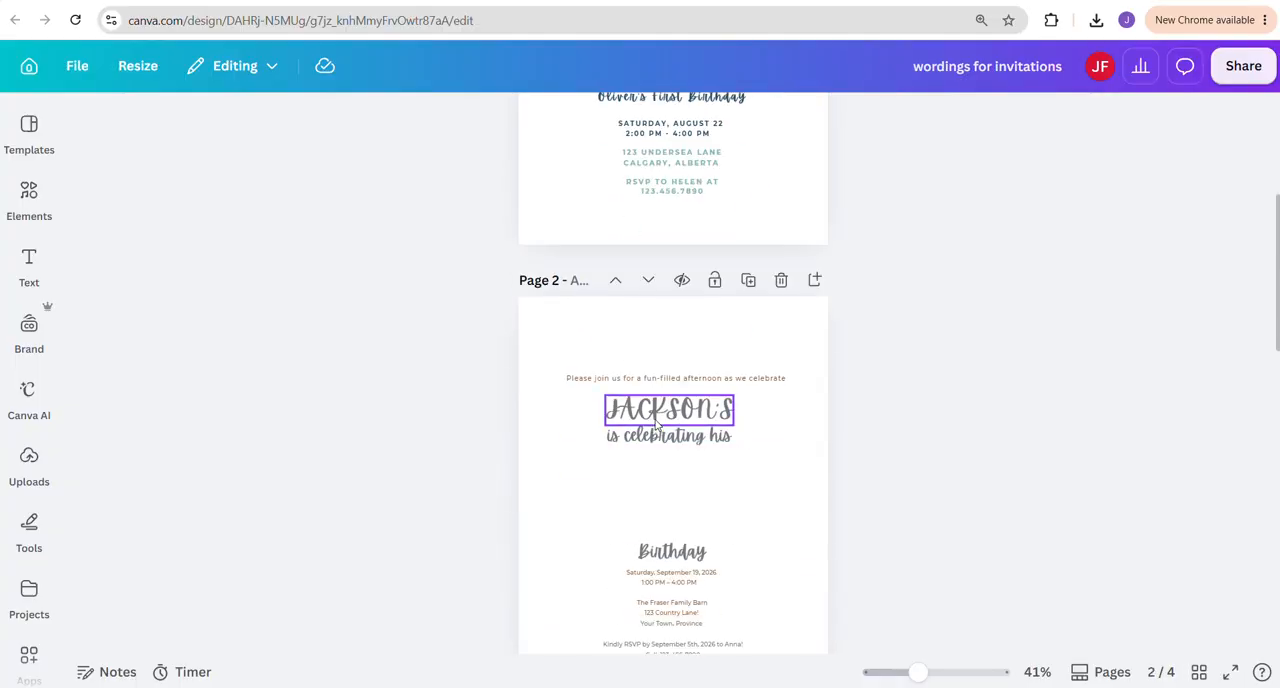
pyautogui.scroll(-3, 660, 430)
pyautogui.scroll(2, 660, 425)
pyautogui.scroll(5, 665, 423)
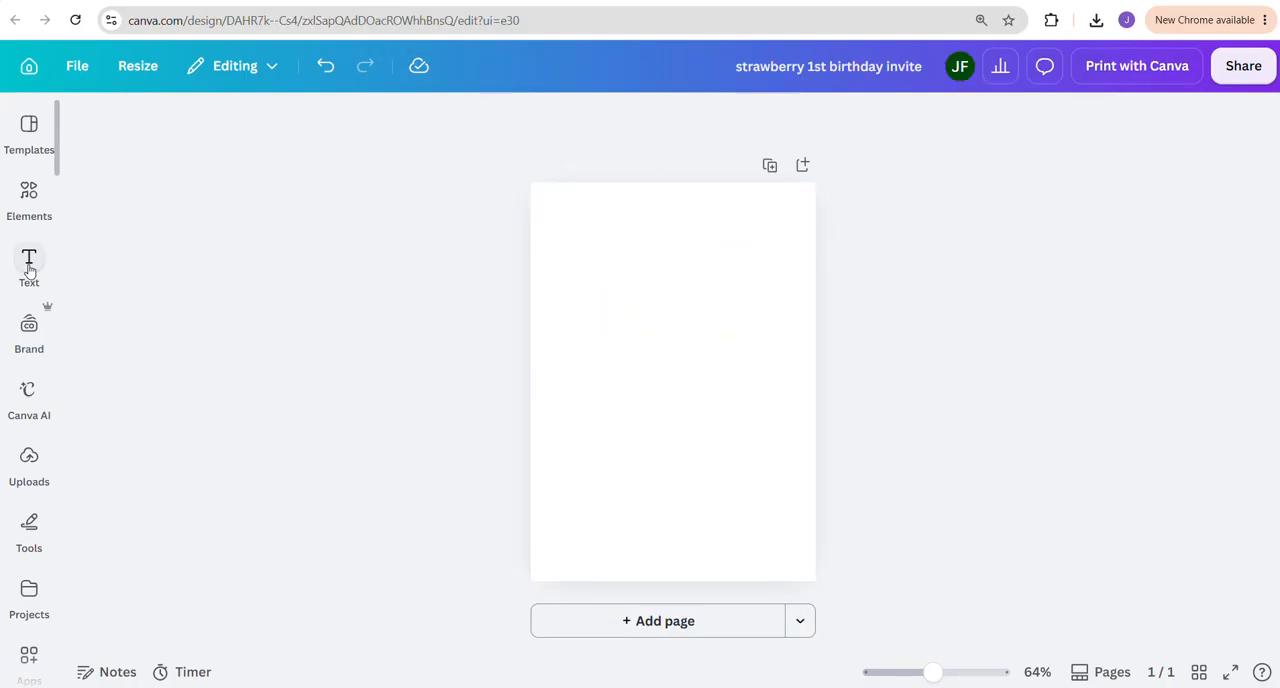
# Add a subheading text to the blank strawberry 1st birthday invite page and place it centred near the page's upper edge
pyautogui.click(40, 262)
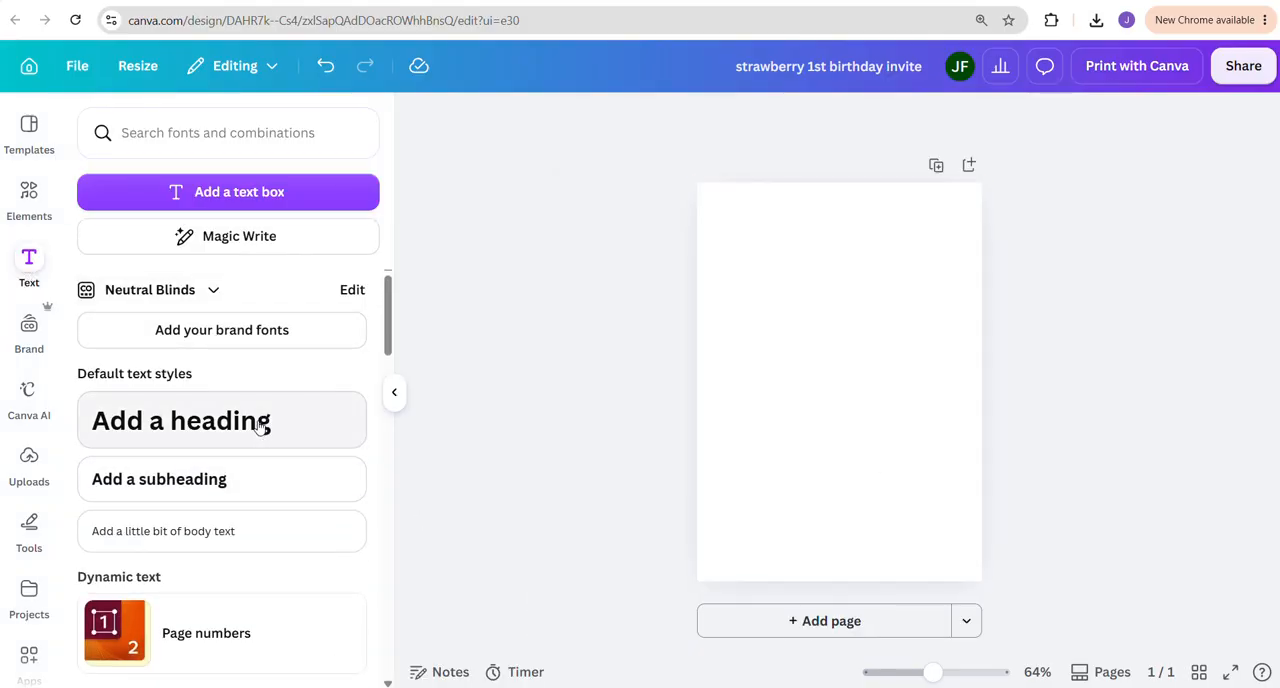
pyautogui.click(216, 485)
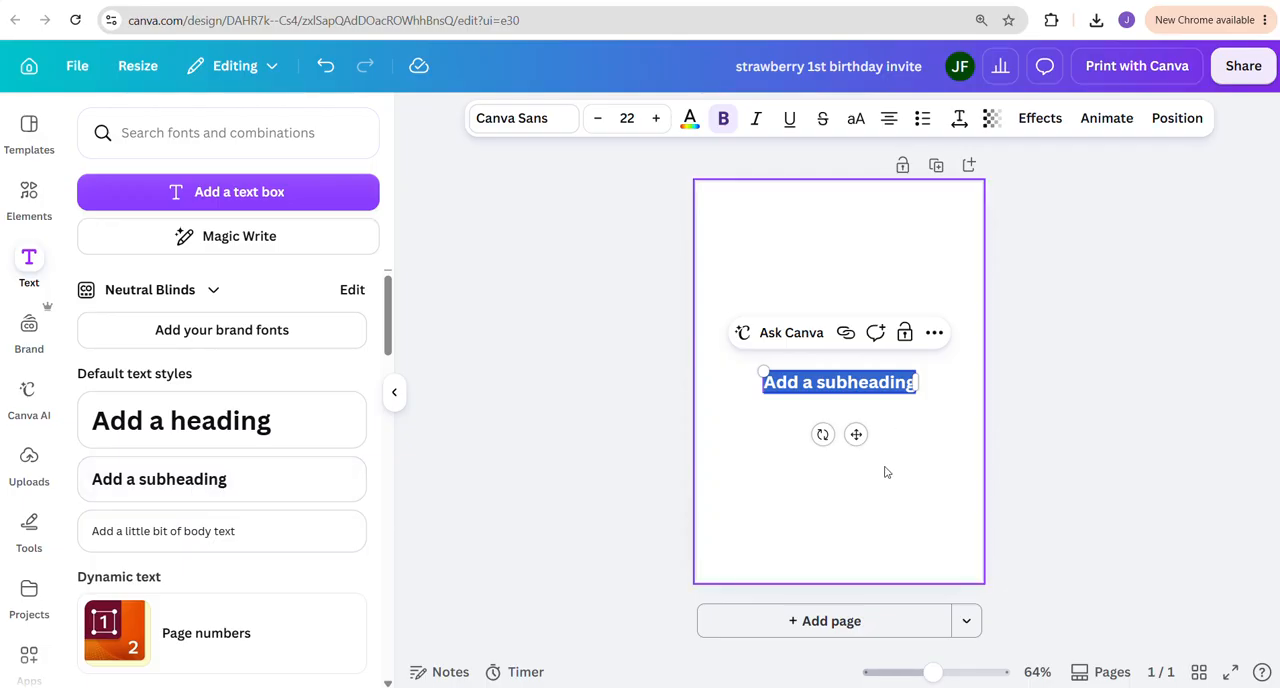
pyautogui.moveTo(856, 434); pyautogui.dragTo(863, 291)
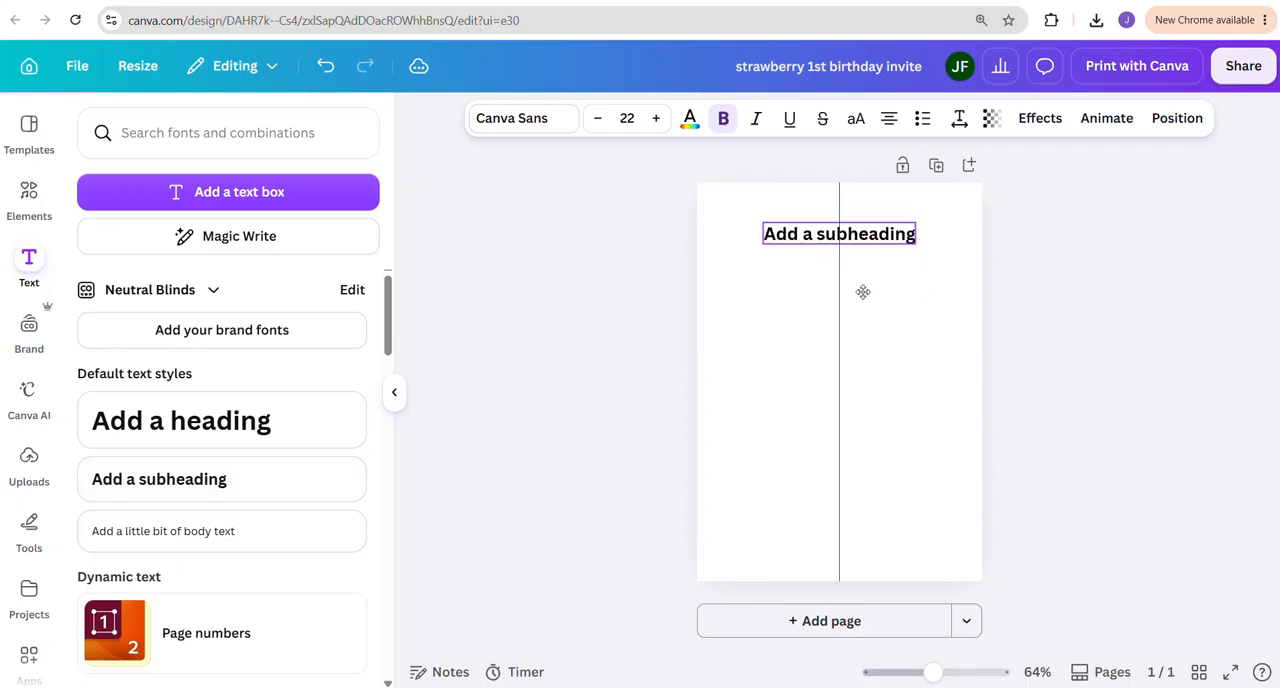
# Replace the subheading's placeholder text with "Please join us to celebrate"
pyautogui.doubleClick(821, 236)
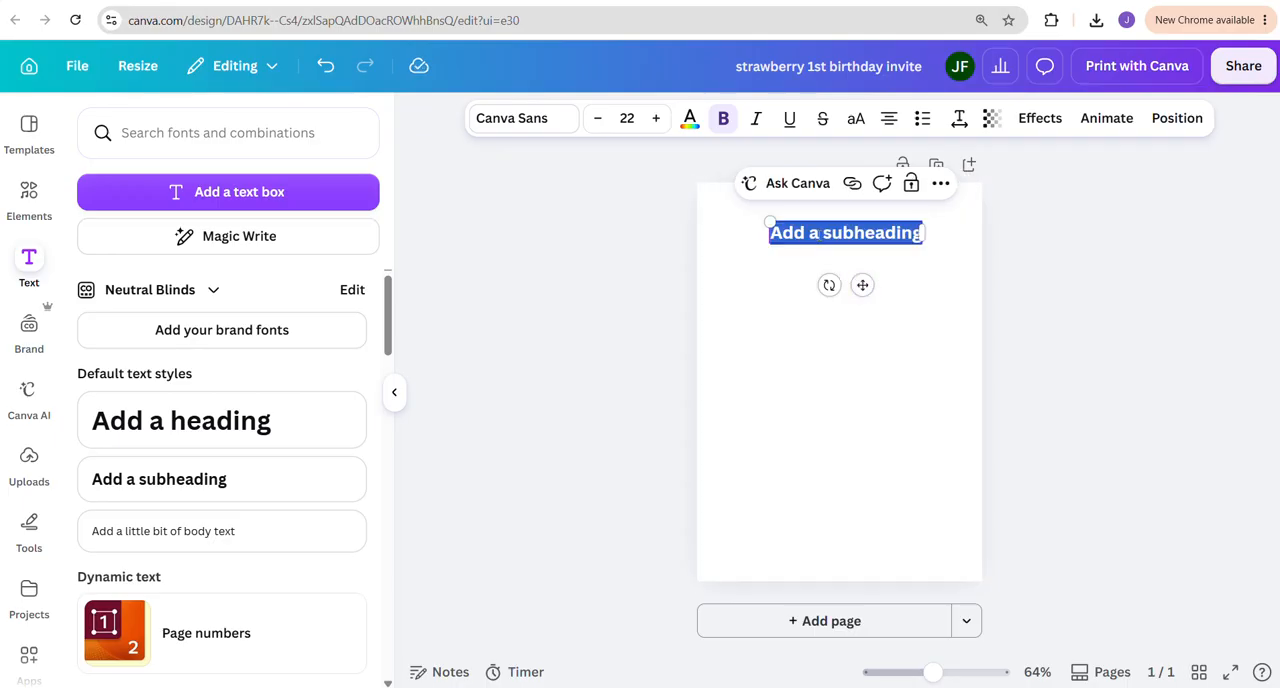
pyautogui.write('Pleaaz')
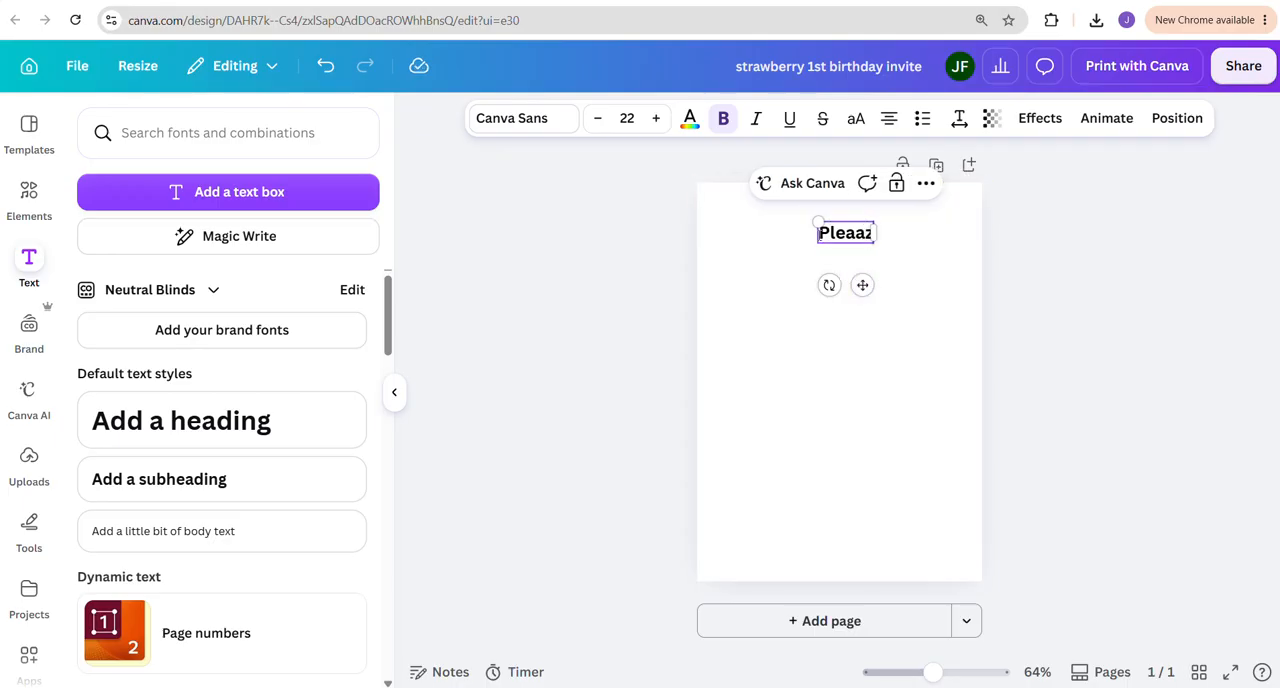
pyautogui.press('BackSpace')
pyautogui.press('BackSpace')
pyautogui.write('se')
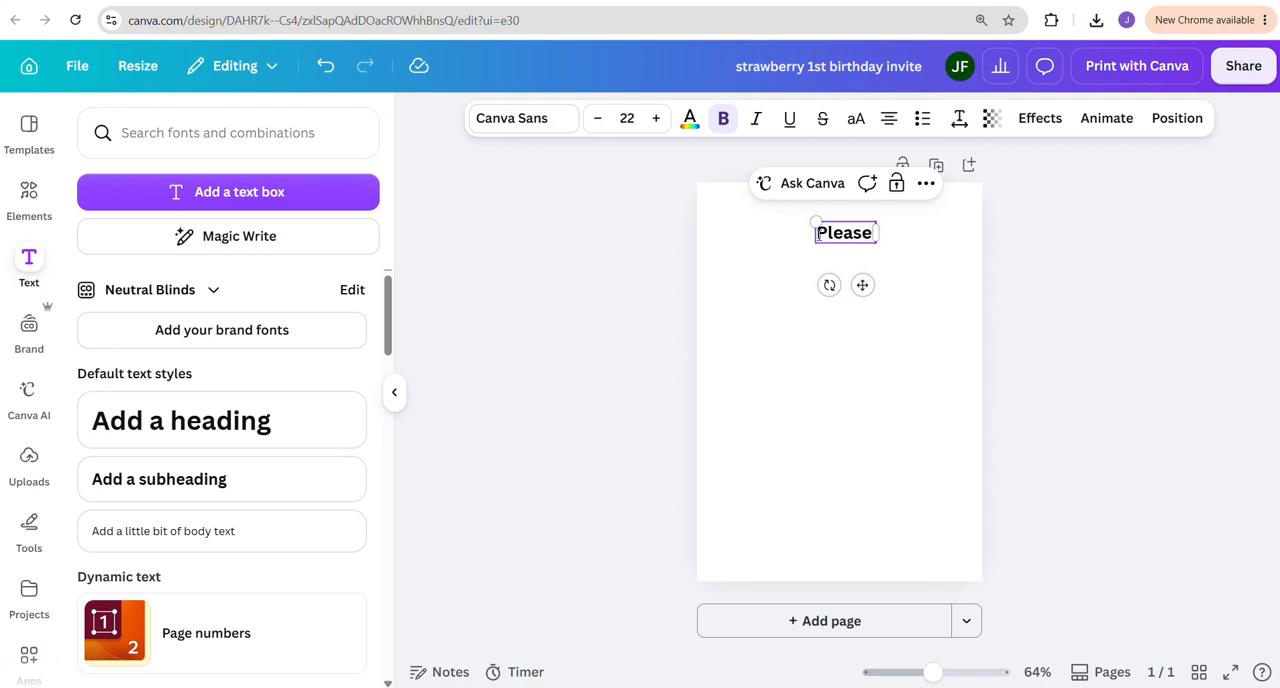
pyautogui.write(' join')
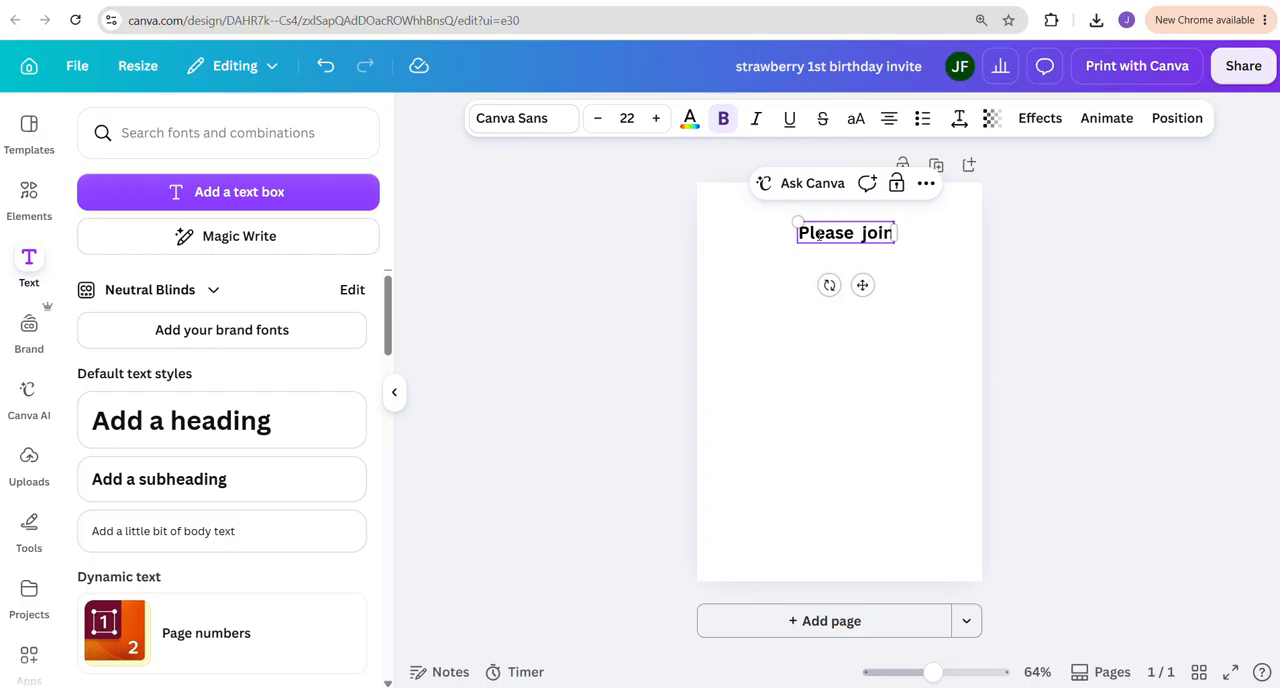
pyautogui.press('BackSpace')
pyautogui.press('BackSpace')
pyautogui.press('BackSpace')
pyautogui.press('BackSpace')
pyautogui.write('join')
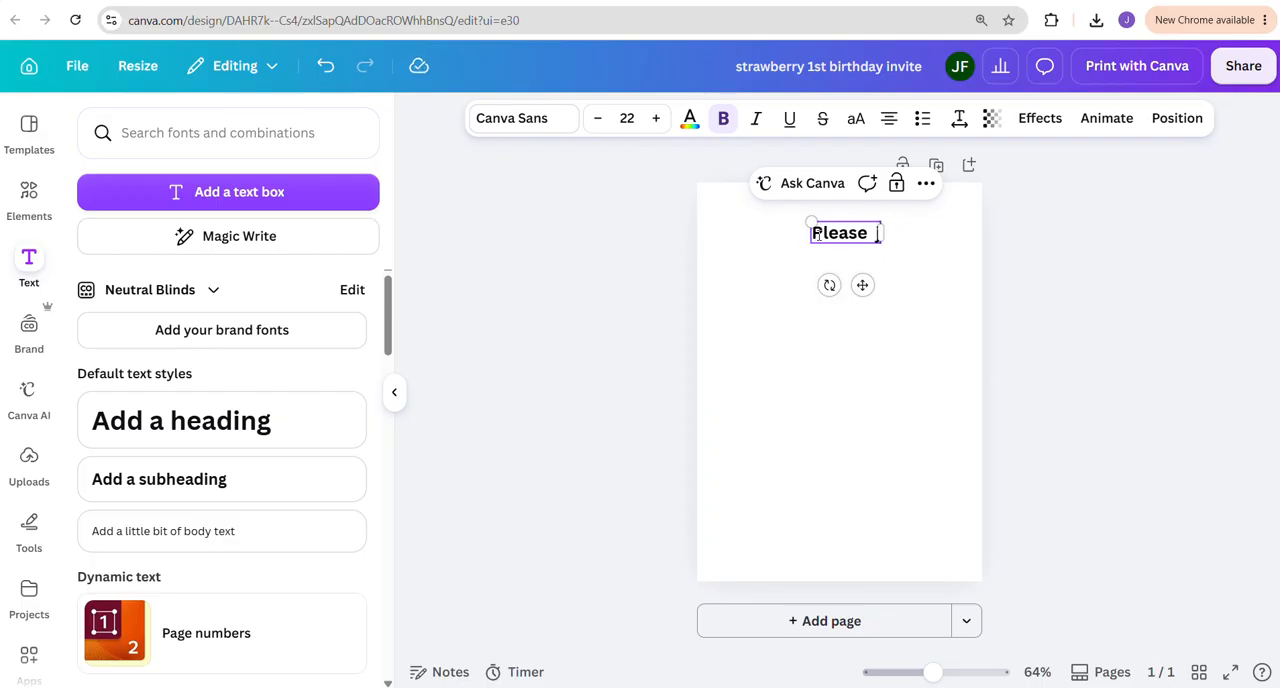
pyautogui.write(' us t')
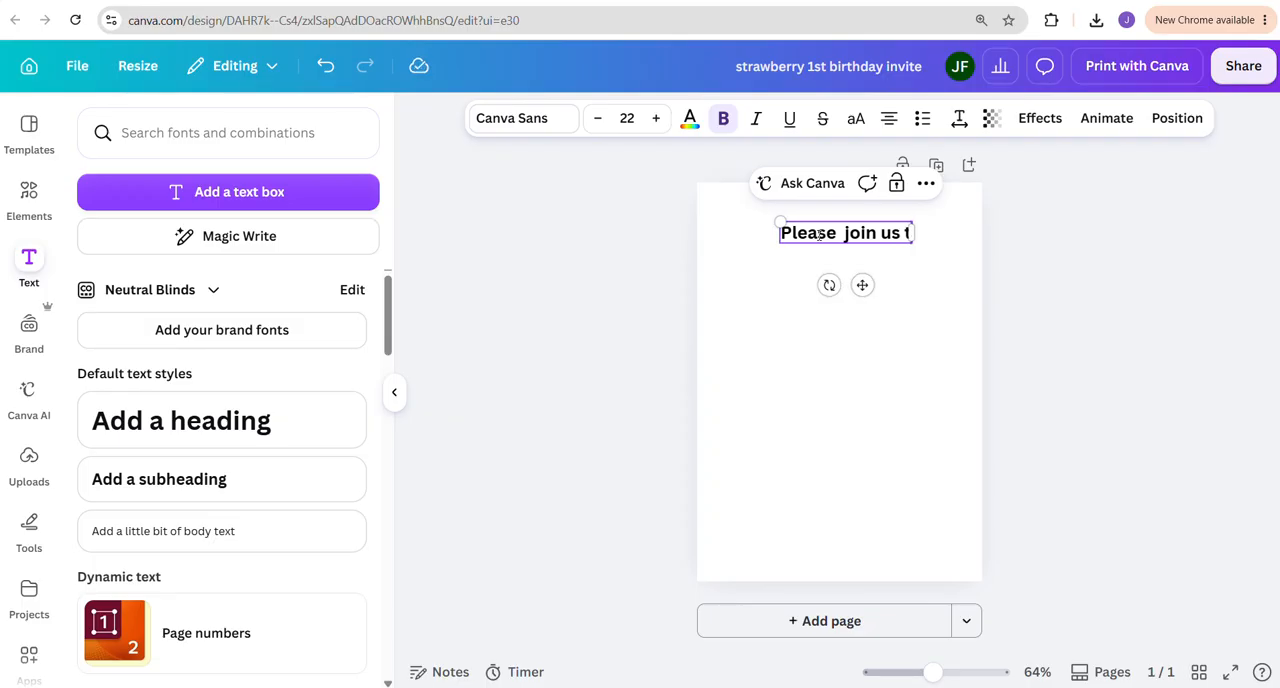
pyautogui.write('o celelv')
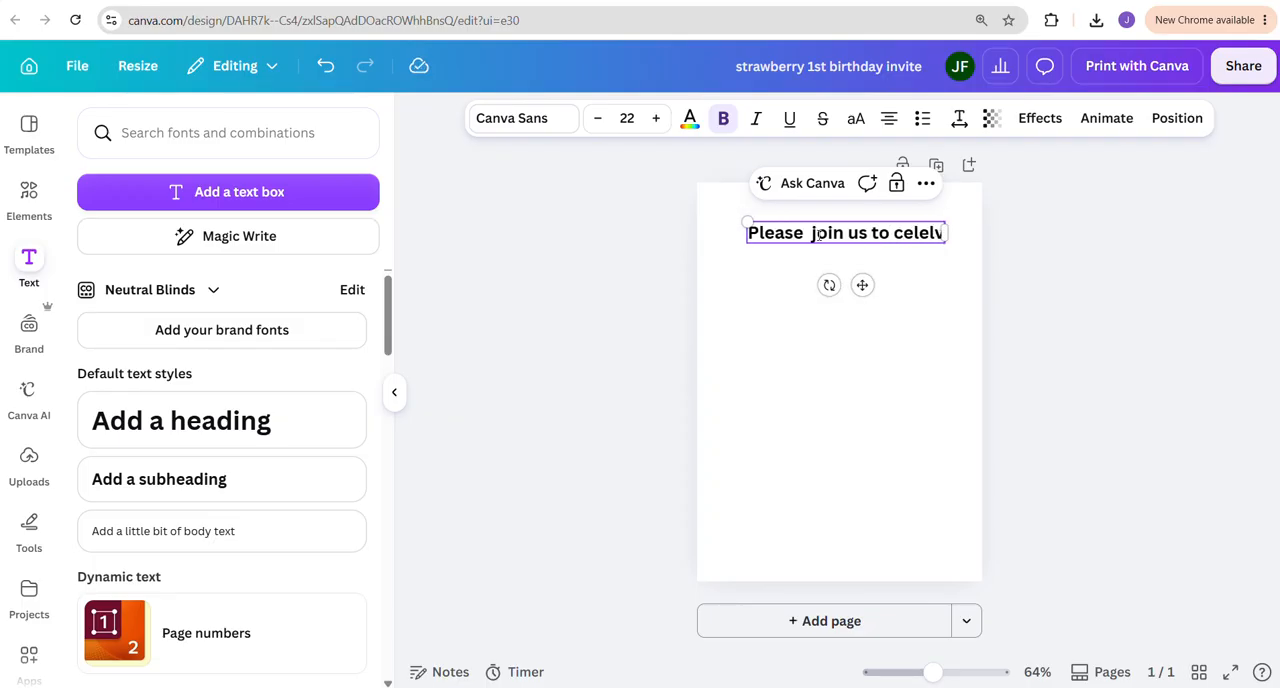
pyautogui.press('BackSpace')
pyautogui.press('BackSpace')
pyautogui.write('brate')
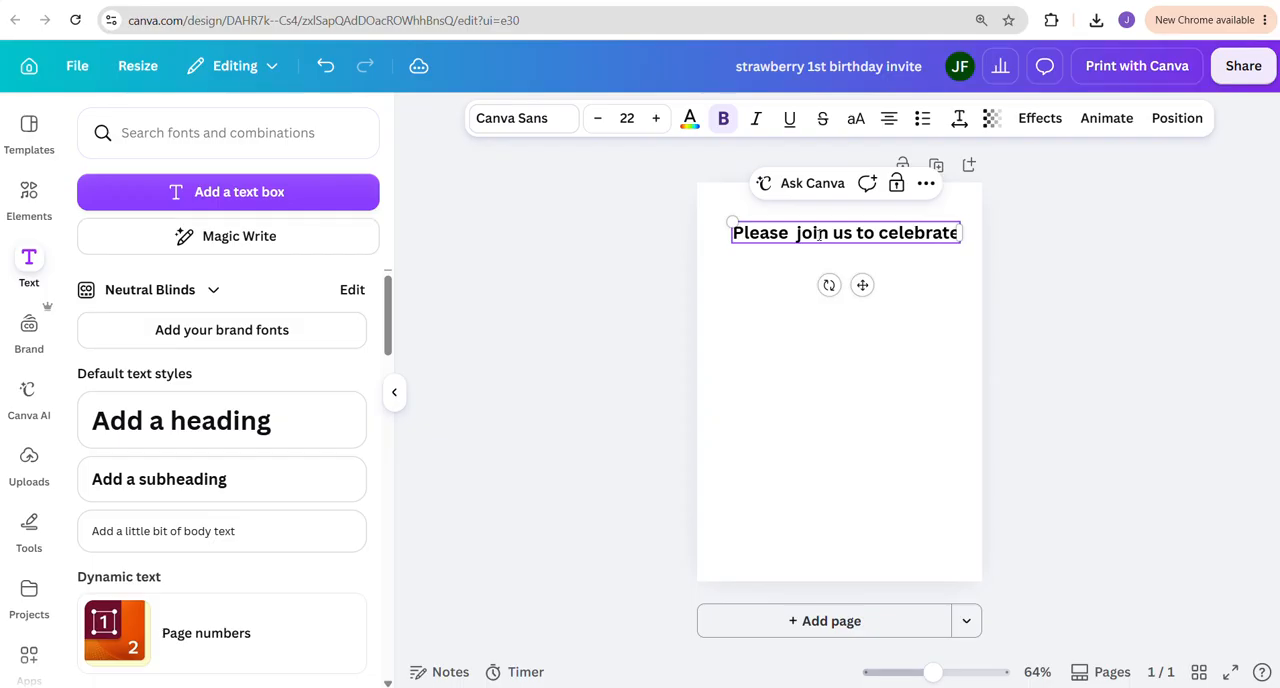
pyautogui.click(817, 380)
# Duplicate the "Please join us to celebrate" line directly below itself and change the copy to the birthday child's first name
pyautogui.click(823, 238)
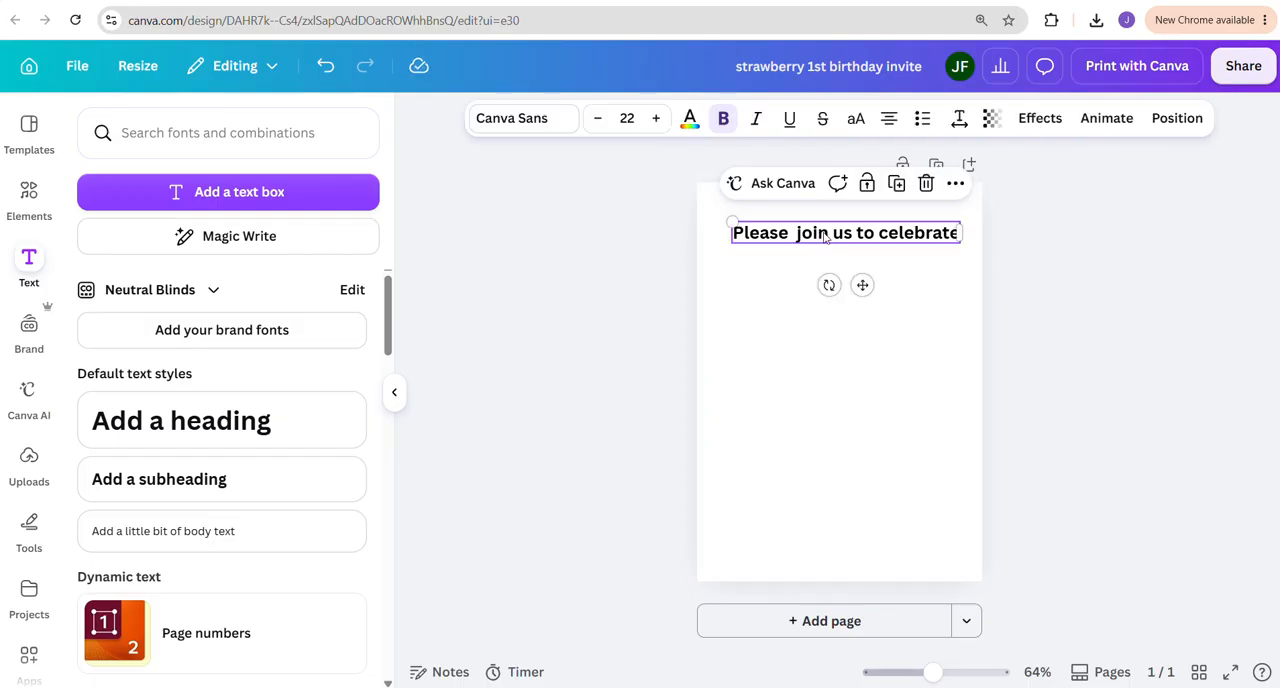
pyautogui.click(898, 186)
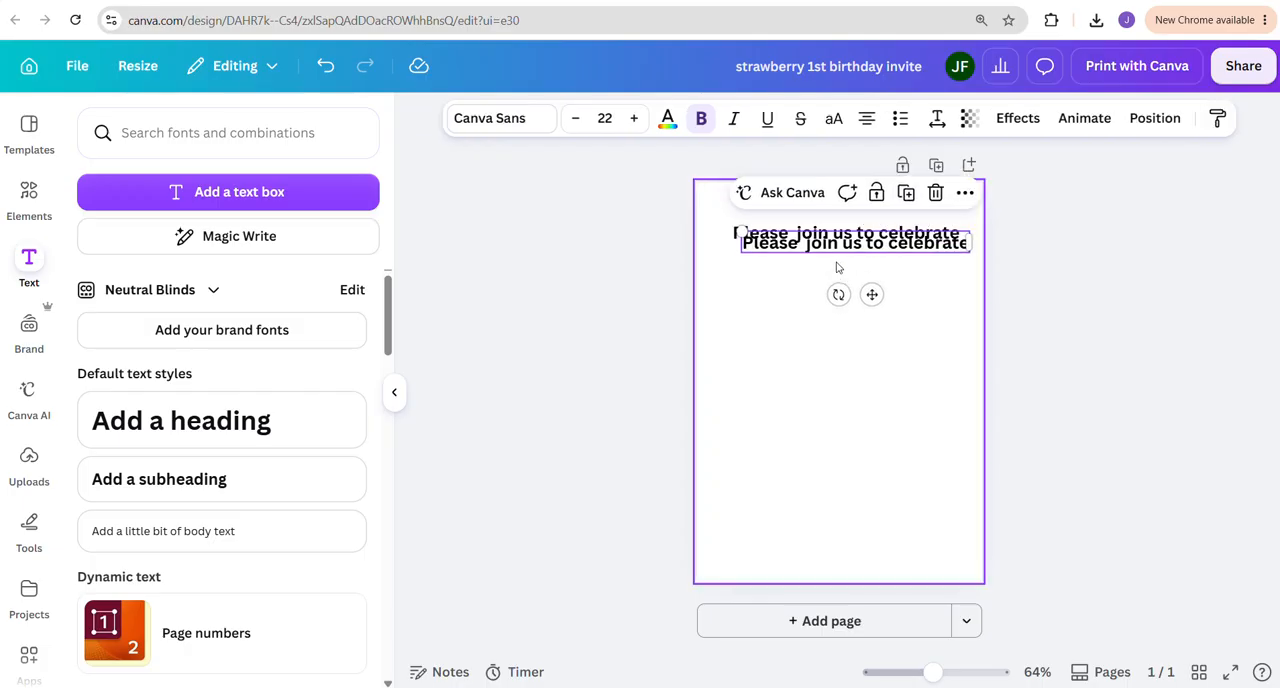
pyautogui.moveTo(871, 294)
pyautogui.mouseDown()
pyautogui.moveTo(849, 317)
pyautogui.moveTo(862, 316)
pyautogui.mouseUp()
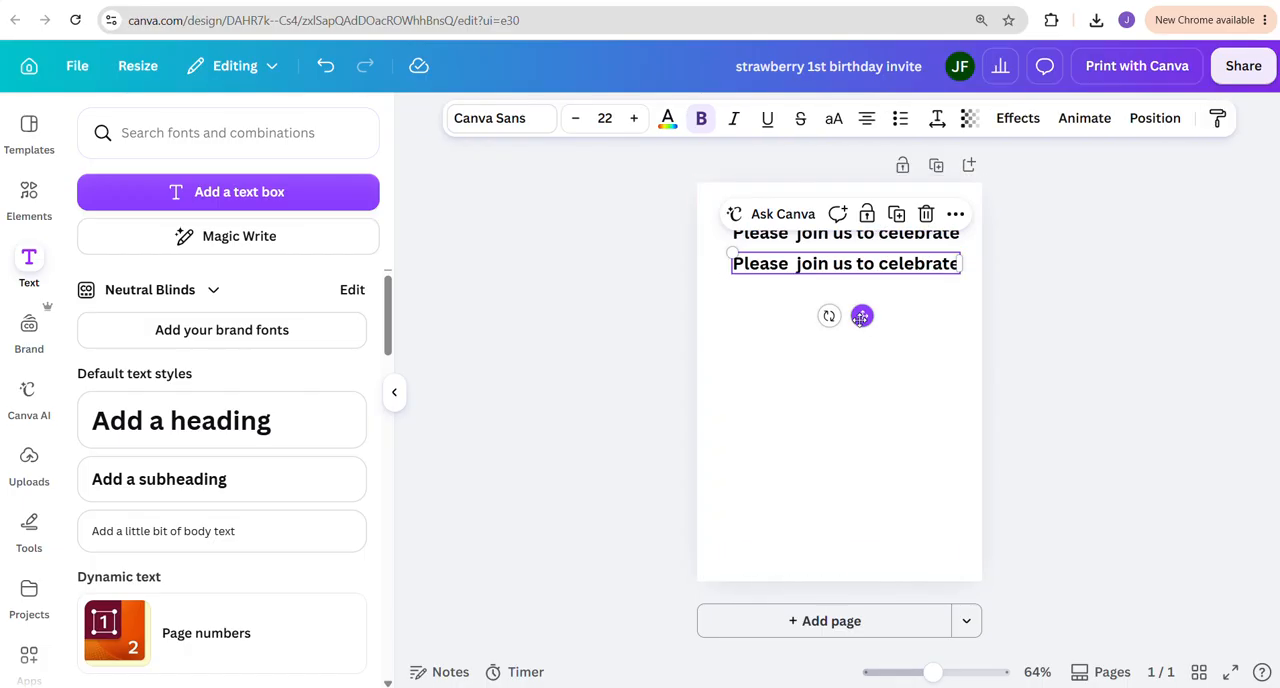
pyautogui.doubleClick(838, 263)
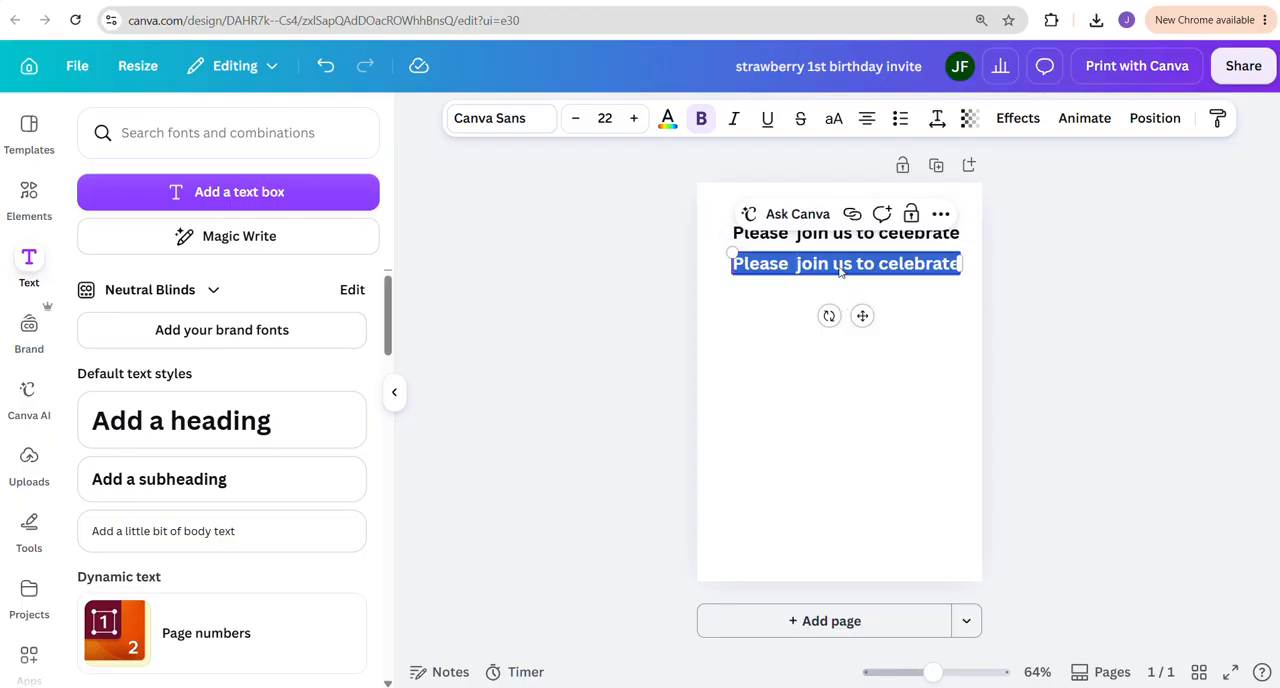
pyautogui.write('Melissa')
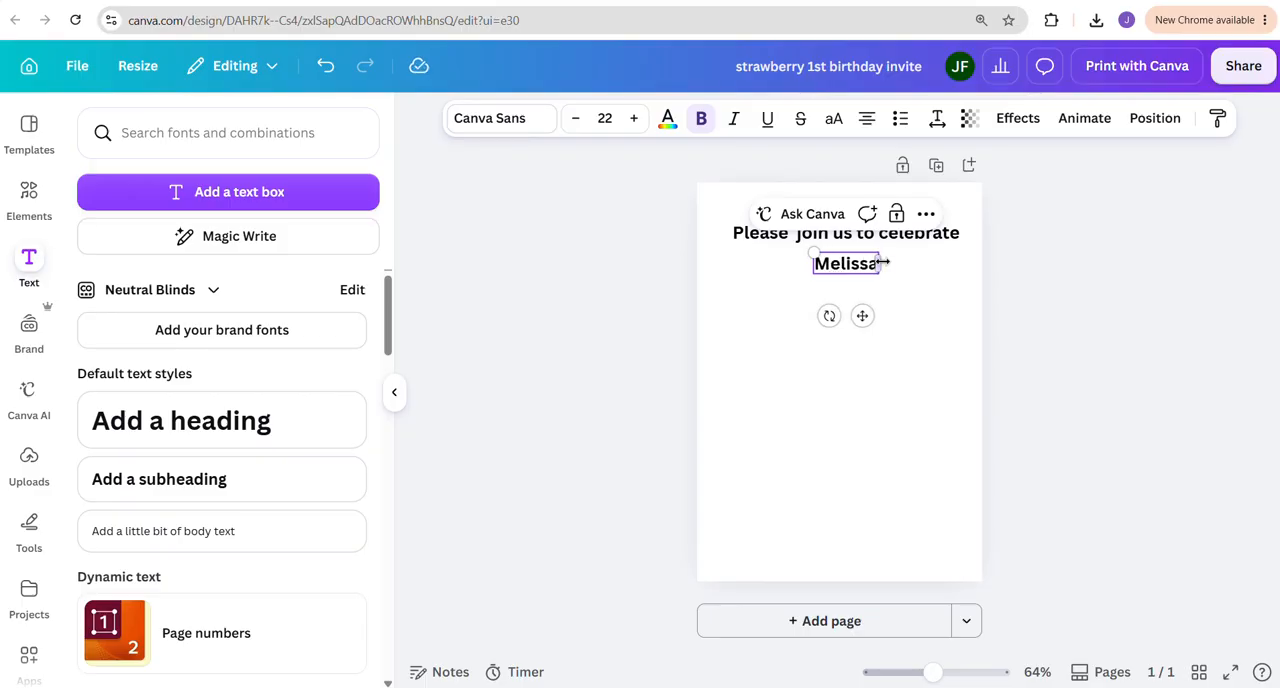
pyautogui.click(900, 292)
# Duplicate the child's name line directly below itself and change the copy's text to "Berry"
pyautogui.click(846, 268)
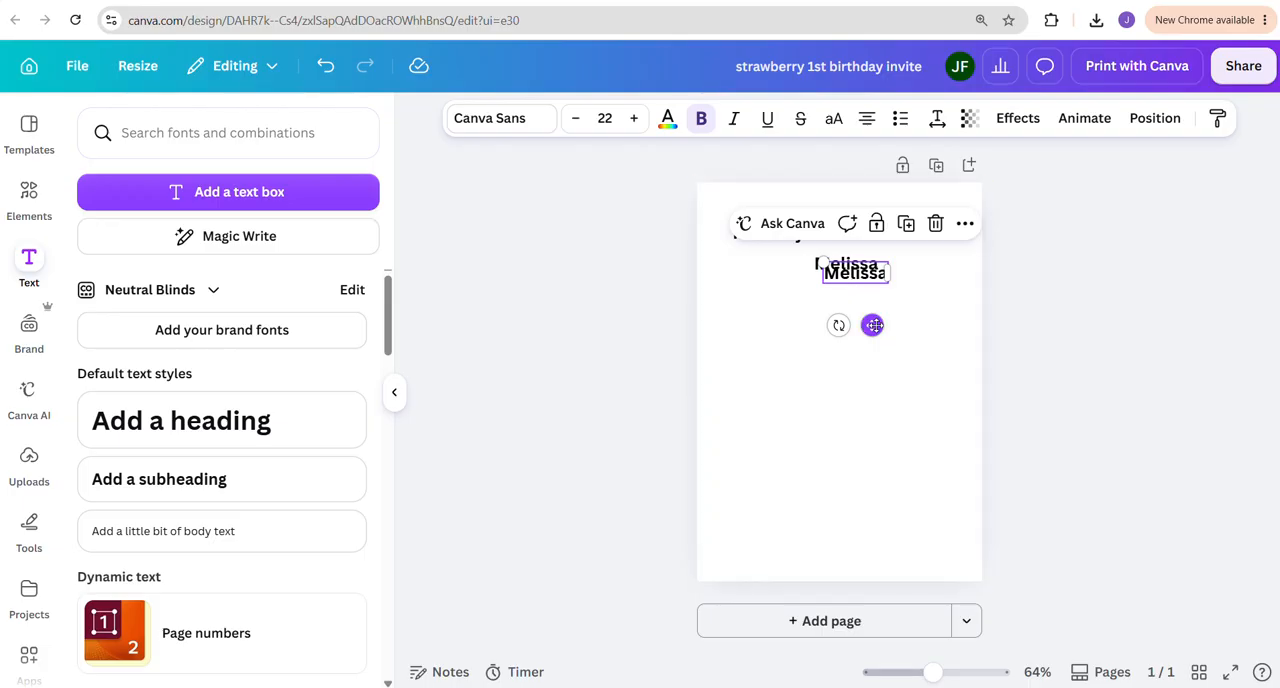
pyautogui.moveTo(863, 318); pyautogui.dragTo(864, 350)
pyautogui.doubleClick(833, 294)
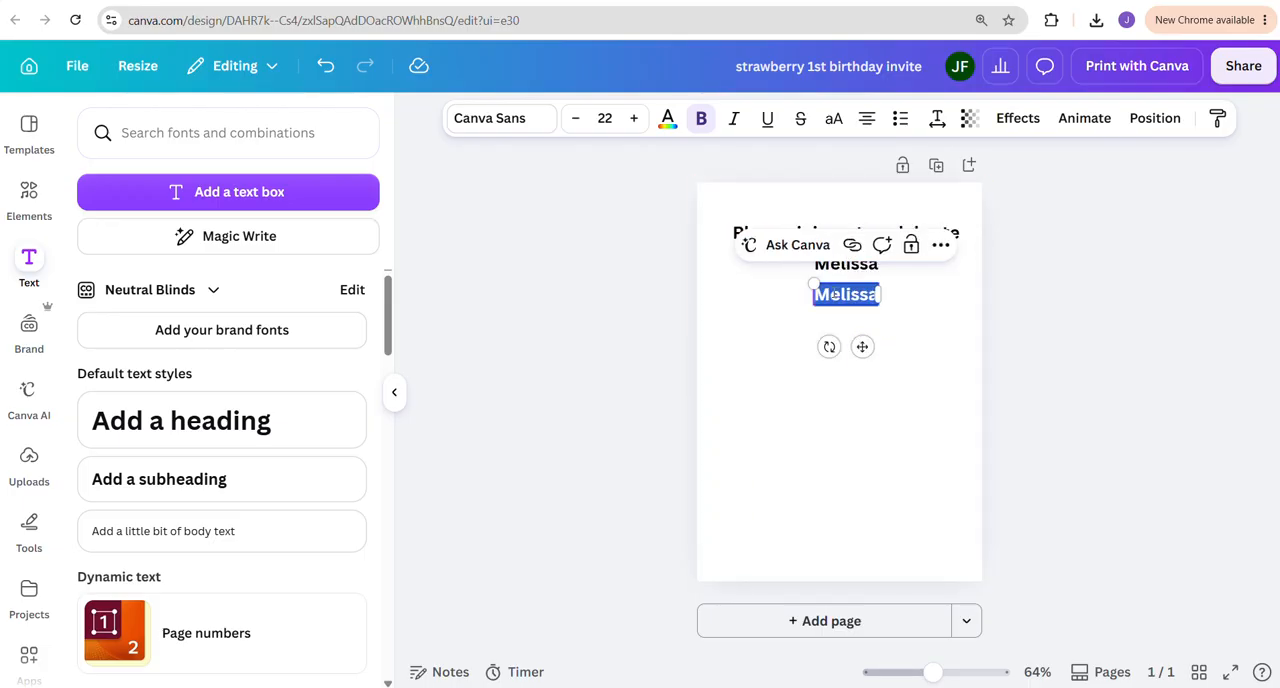
pyautogui.write('Berry')
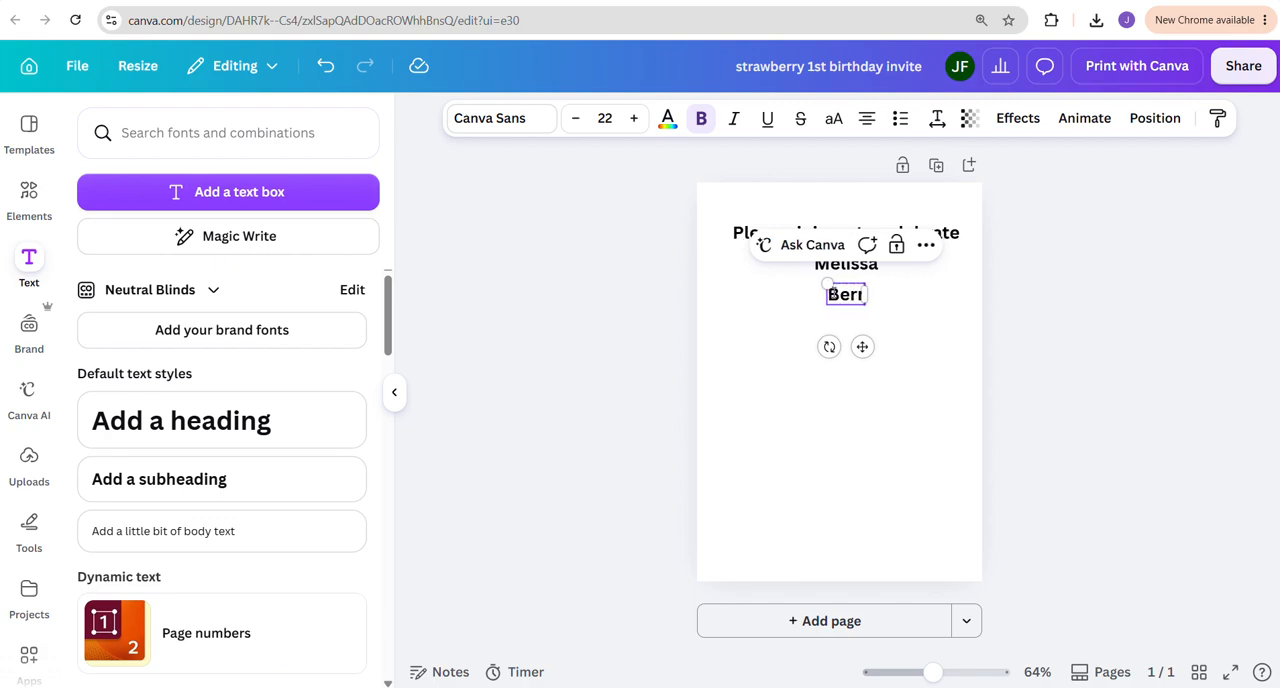
pyautogui.click(866, 317)
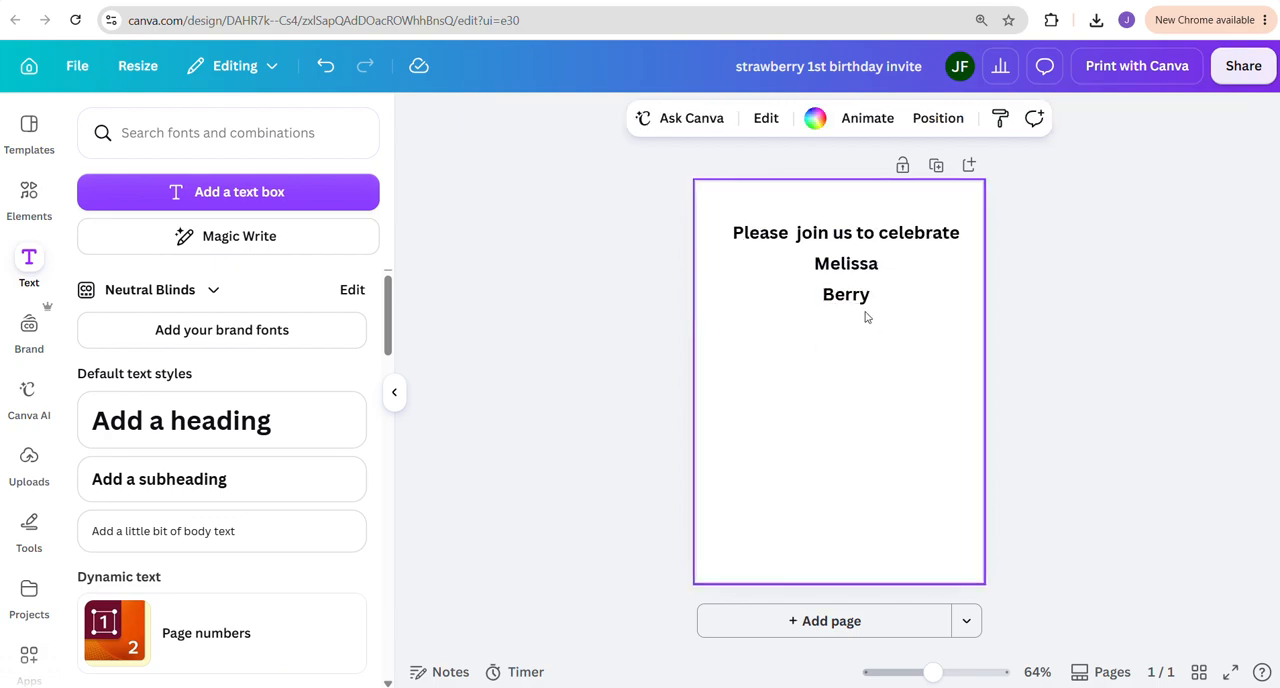
# Duplicate the "Berry" line directly below itself and change the copy's text to "First Birthday"
pyautogui.click(845, 294)
pyautogui.moveTo(845, 294); pyautogui.dragTo(858, 298)
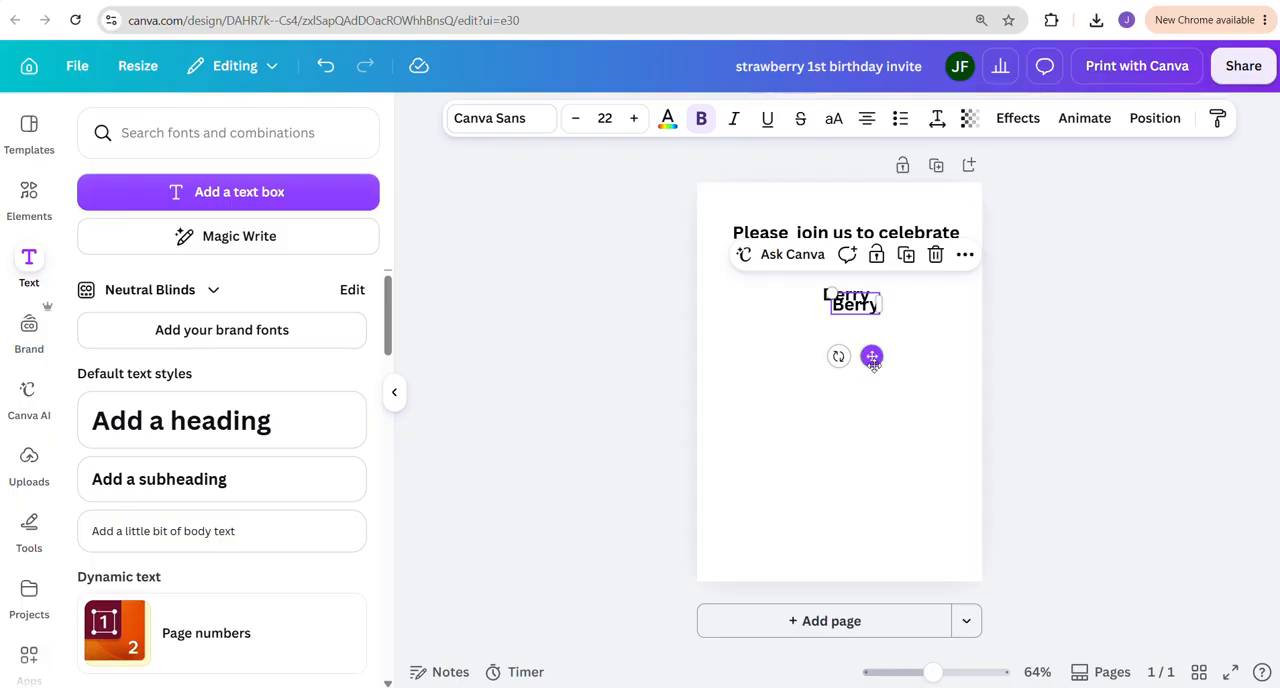
pyautogui.moveTo(872, 356); pyautogui.dragTo(862, 377)
pyautogui.doubleClick(868, 327)
pyautogui.write('F')
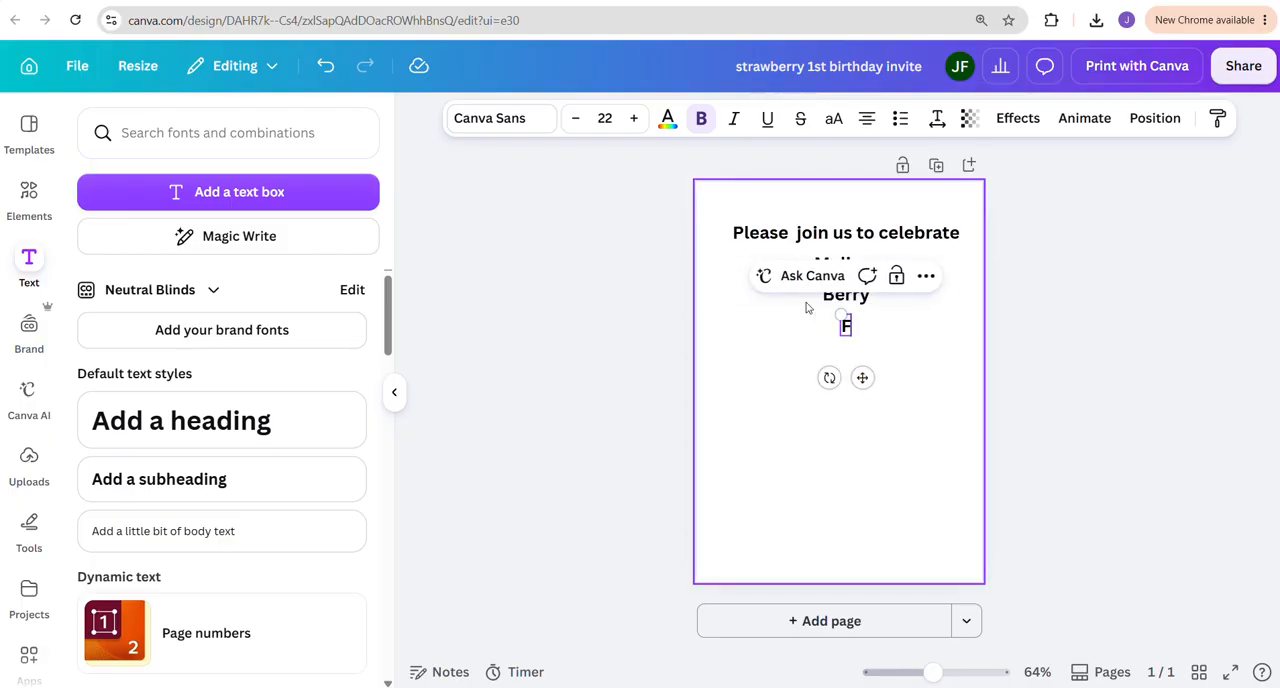
pyautogui.write('irst Birt')
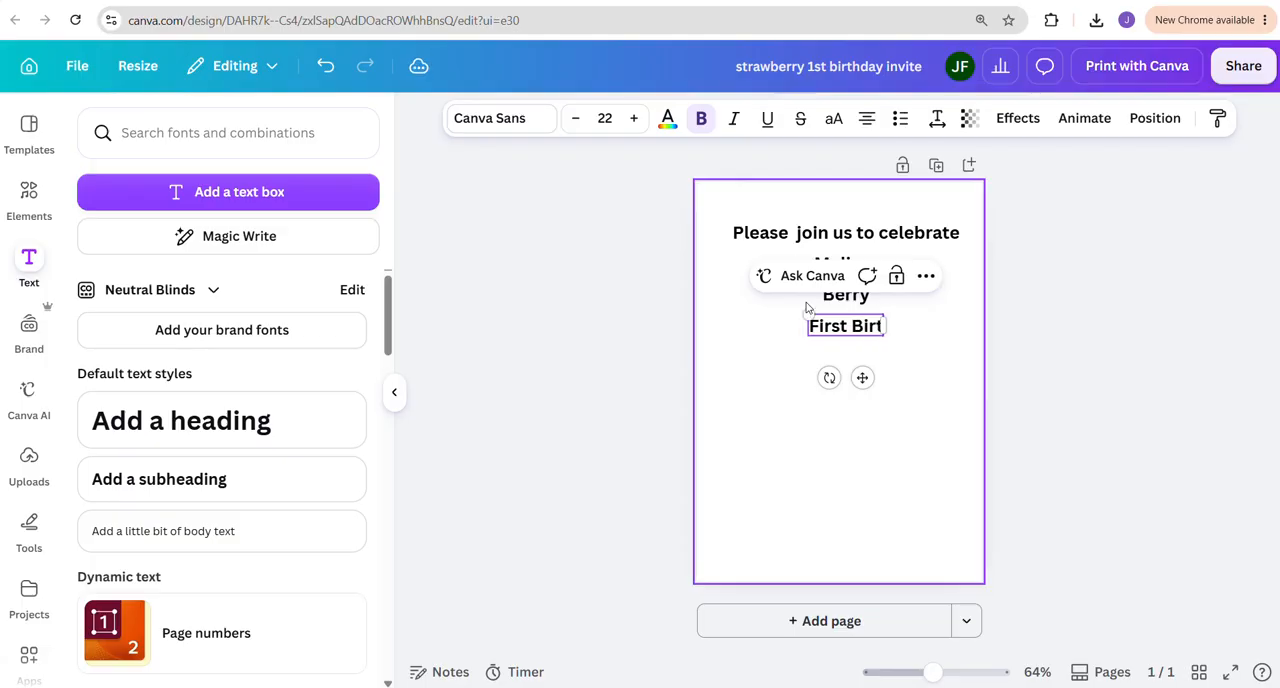
pyautogui.write('hday')
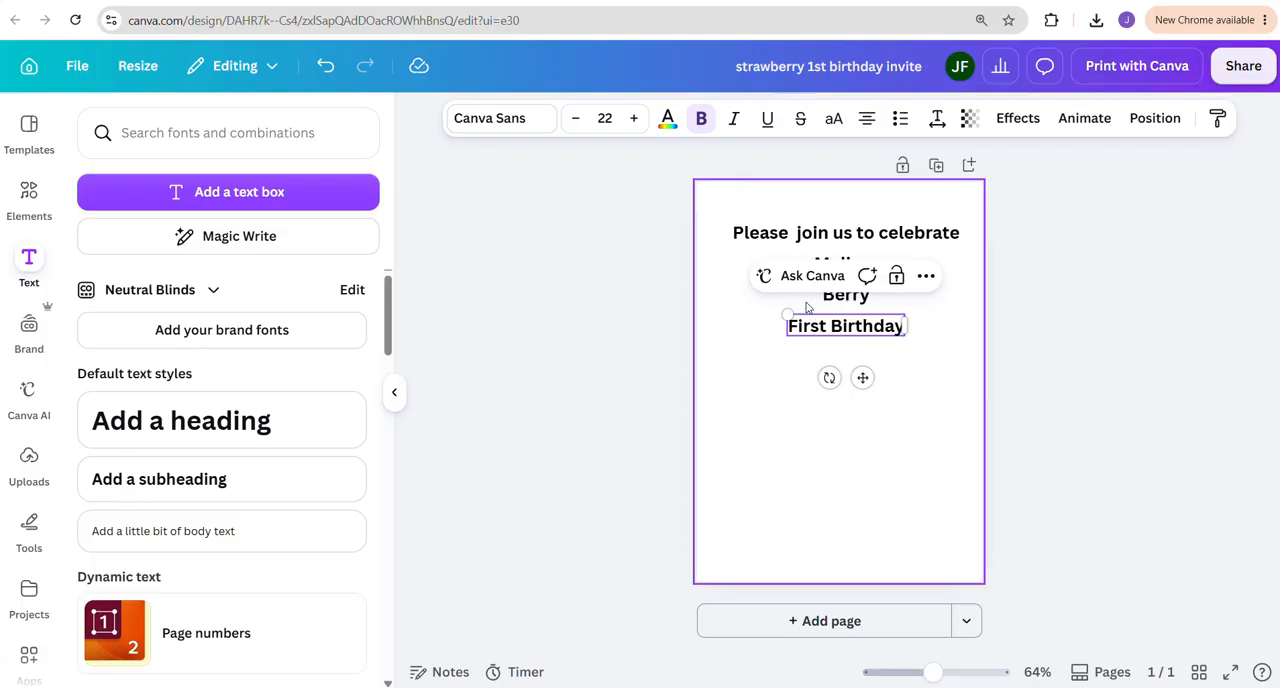
pyautogui.click(948, 380)
# Duplicate the "First Birthday" line directly below itself and change the copy's text to "Saturday, October 6th"
pyautogui.click(845, 337)
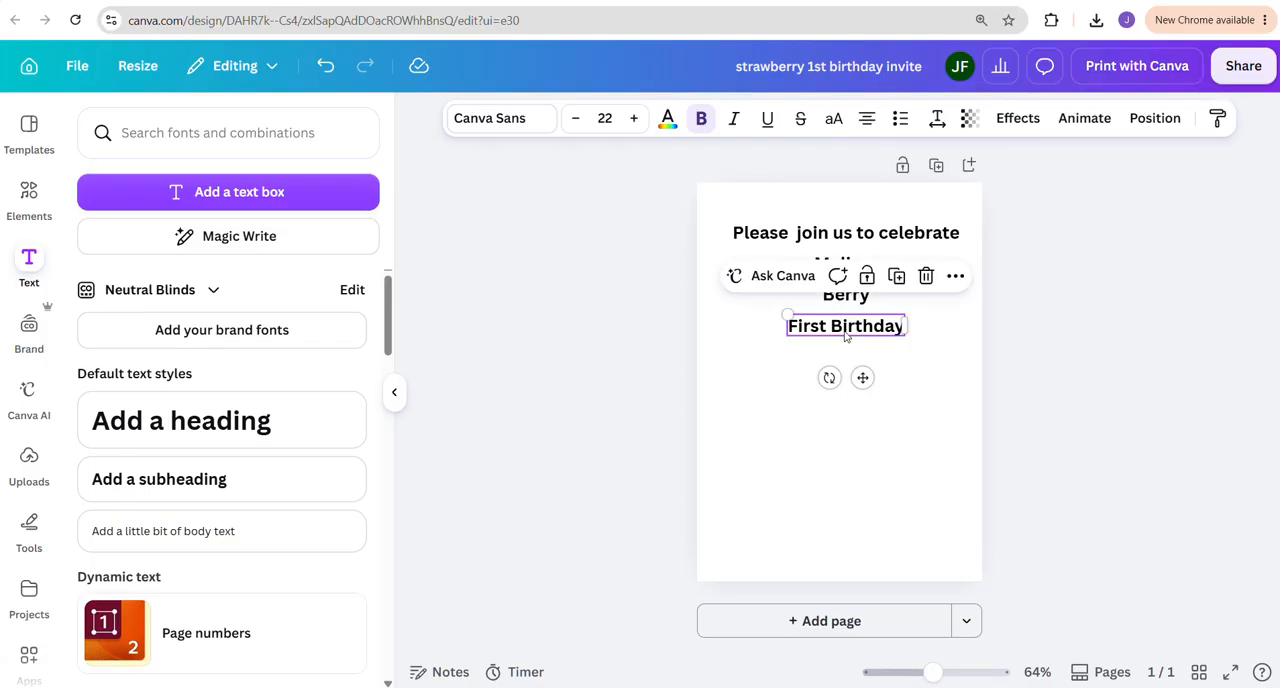
pyautogui.moveTo(862, 377); pyautogui.dragTo(864, 408)
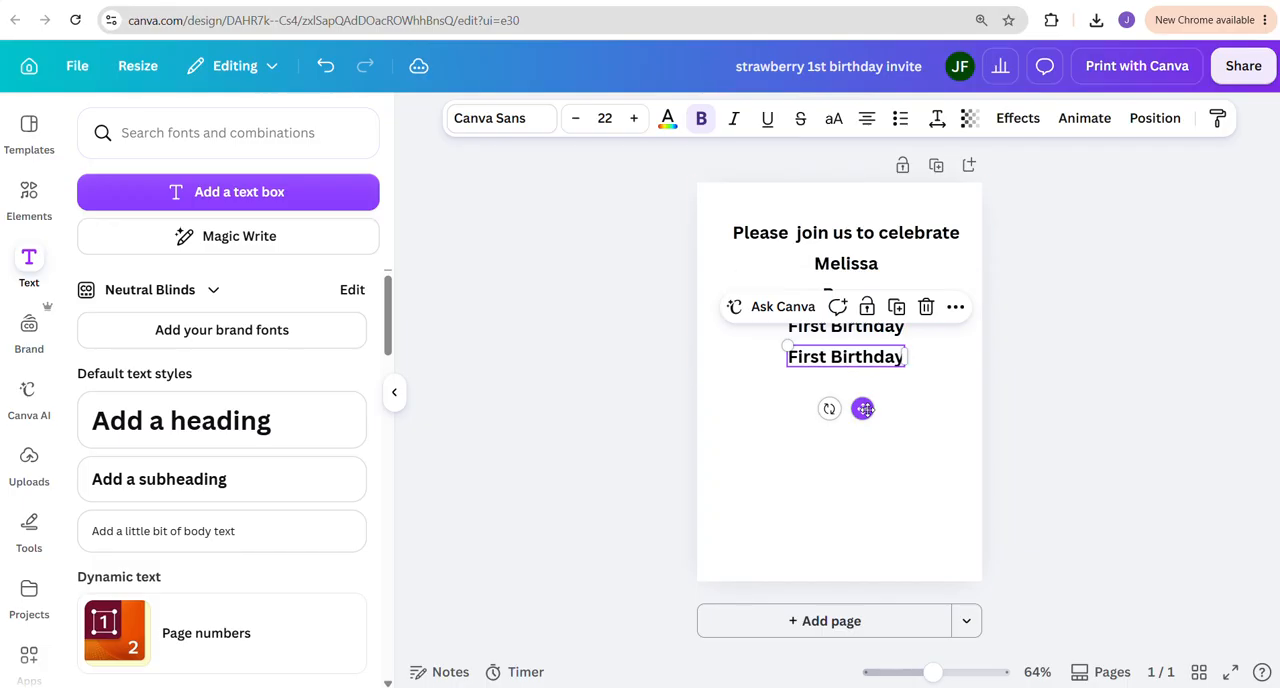
pyautogui.doubleClick(845, 358)
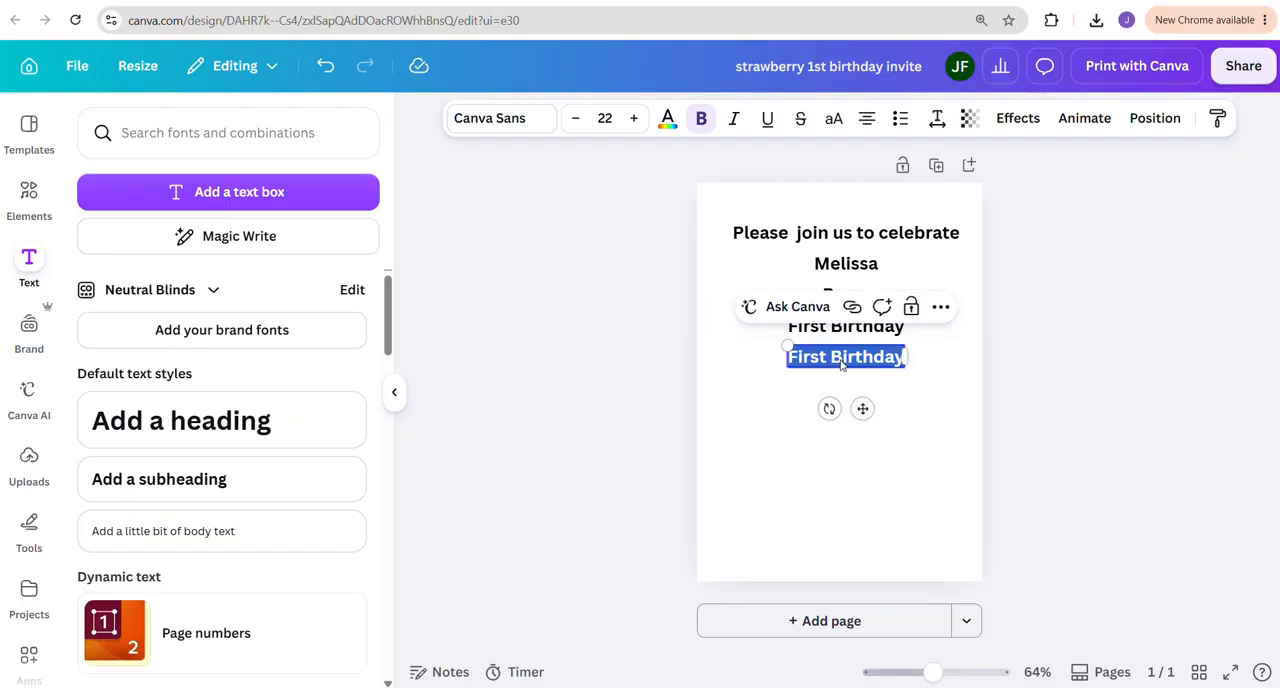
pyautogui.write('Saturday')
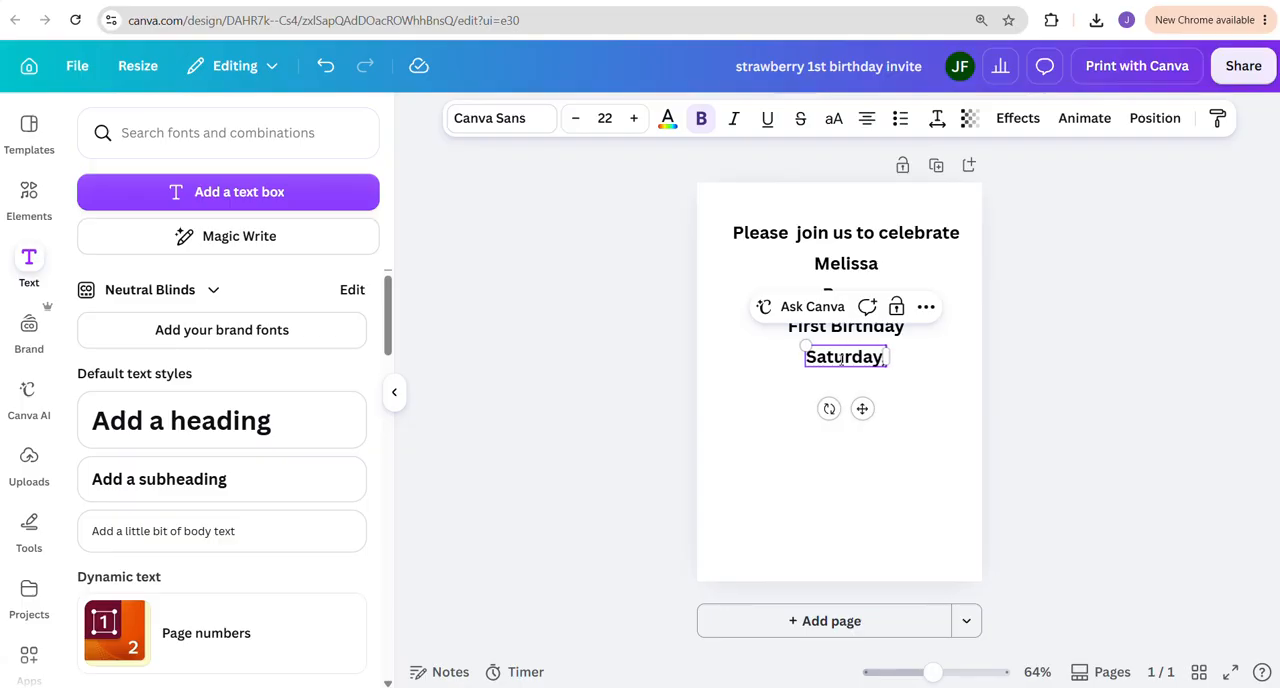
pyautogui.write(',')
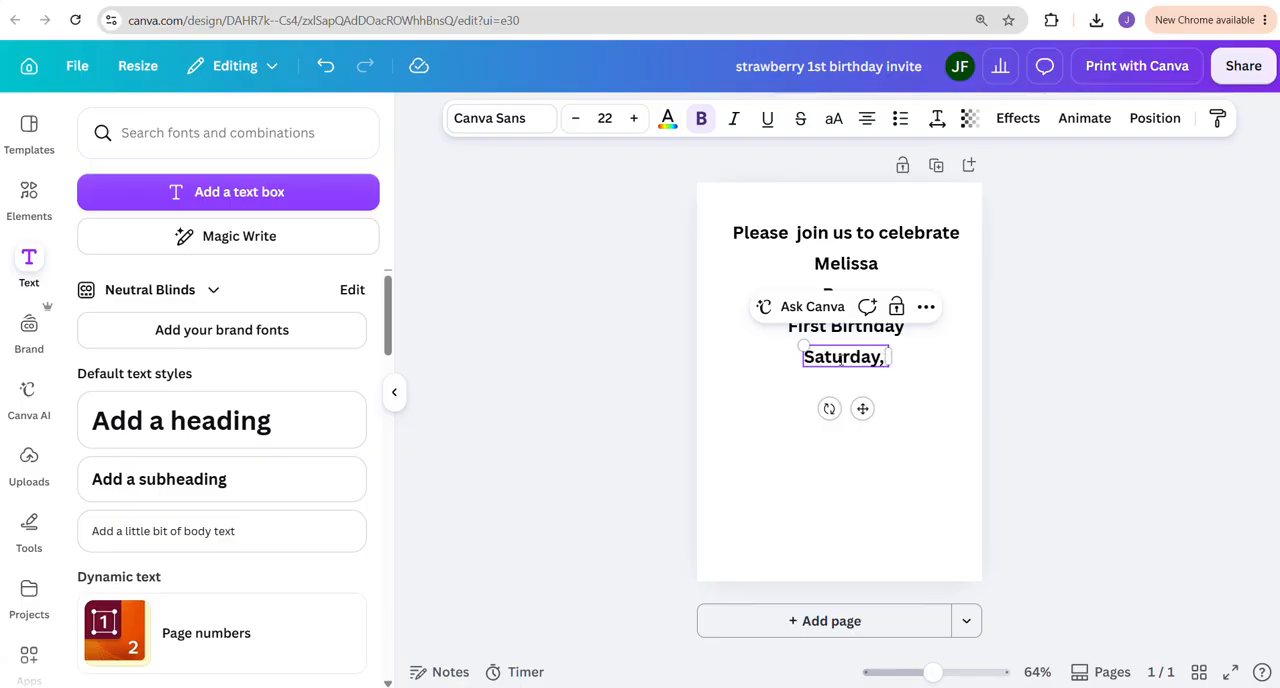
pyautogui.write(' October')
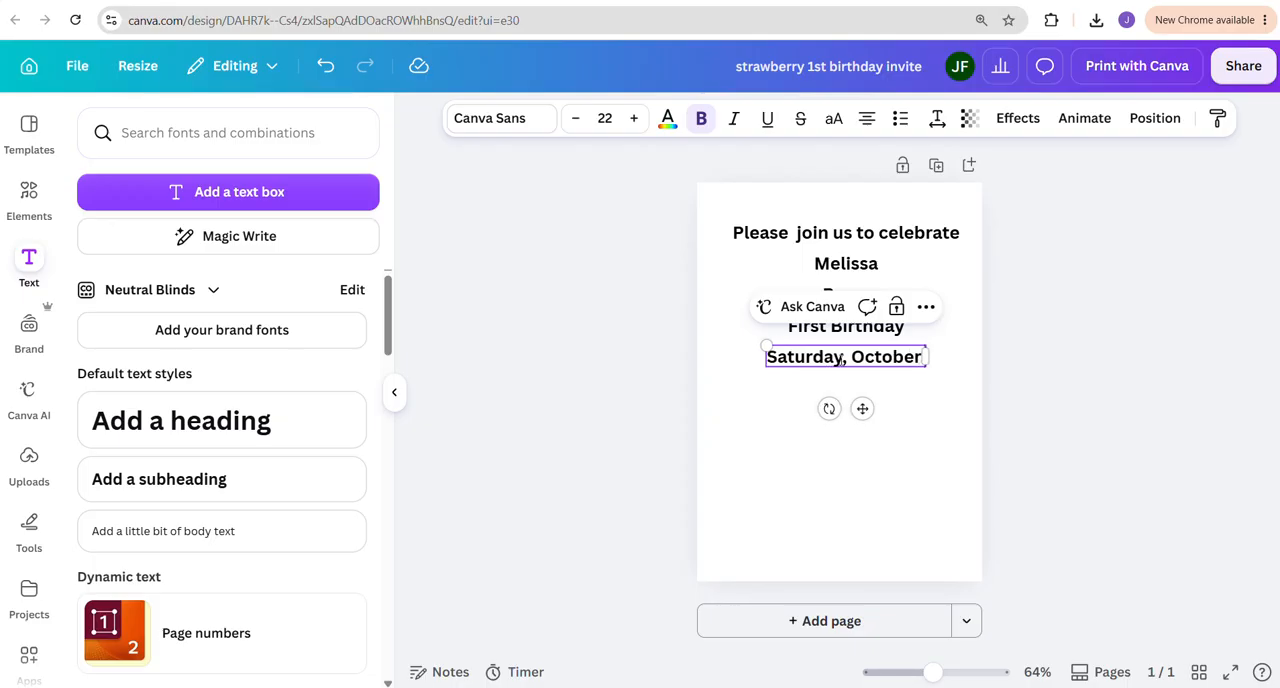
pyautogui.write(' 6th')
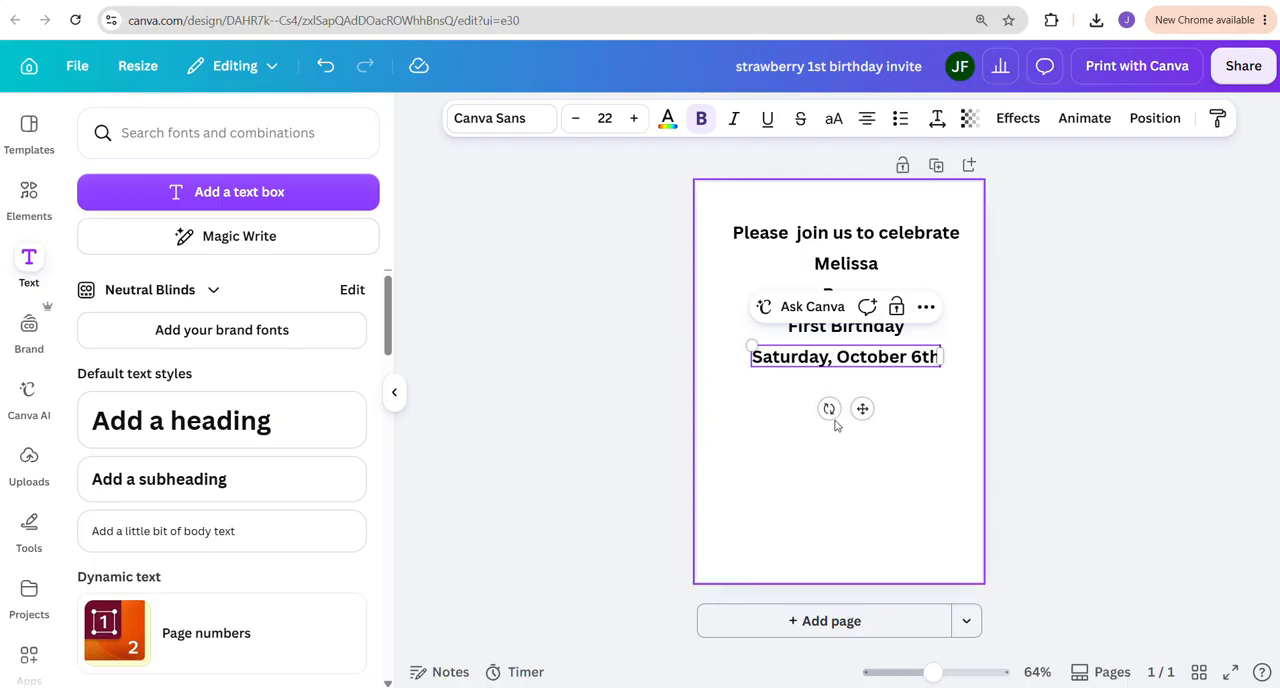
pyautogui.click(858, 443)
# Duplicate the date line just below itself and change the copy's text to "at 2:00 pm"
pyautogui.click(857, 364)
pyautogui.hotkey('ctrl', 'd')
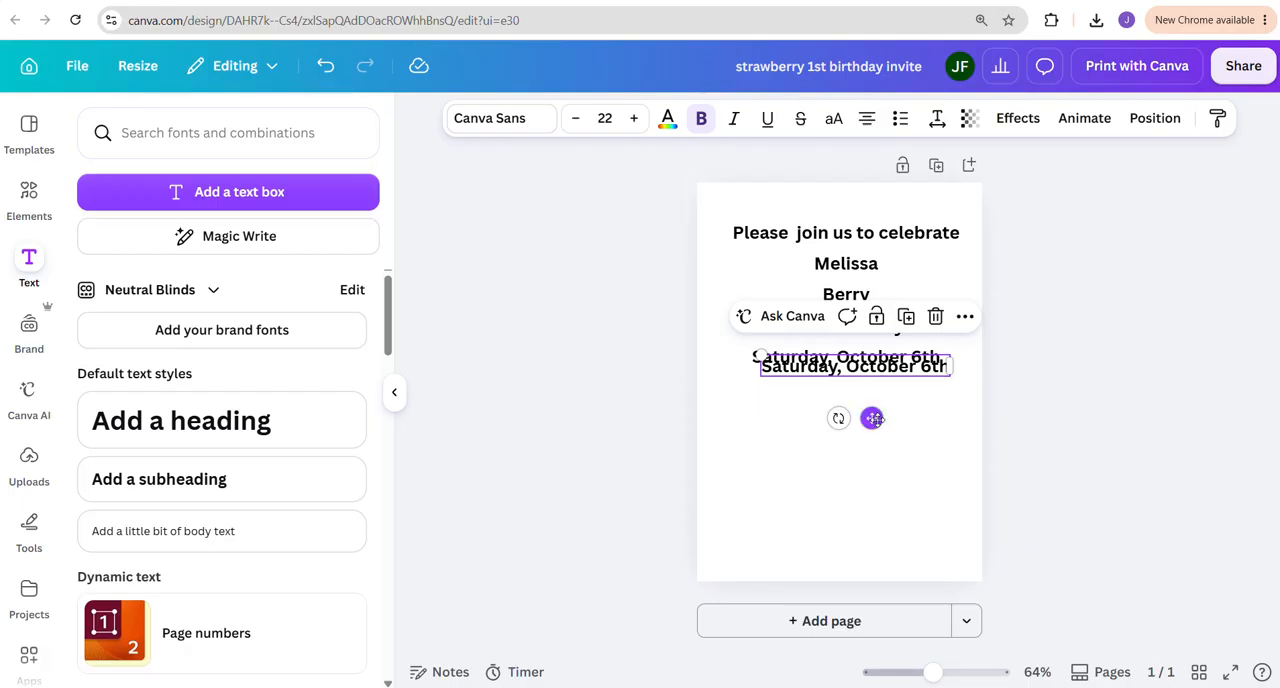
pyautogui.moveTo(868, 417); pyautogui.dragTo(867, 439)
pyautogui.doubleClick(864, 395)
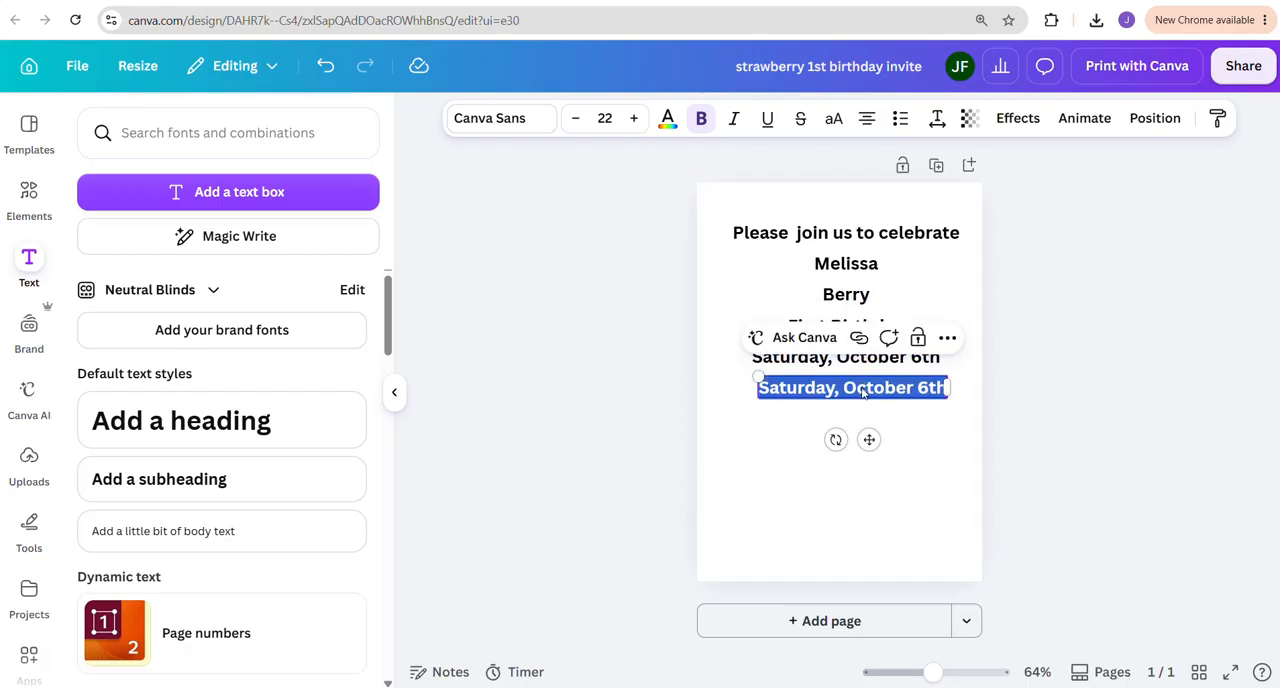
pyautogui.write('at 2')
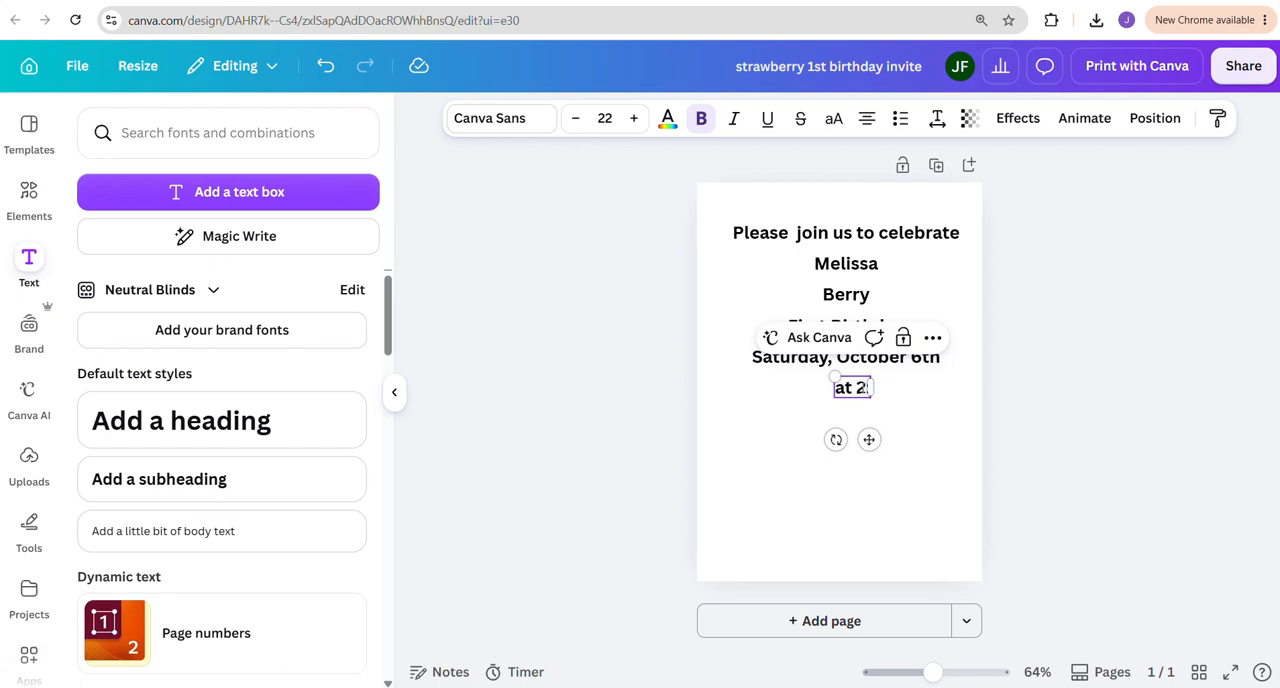
pyautogui.write(':00 pm')
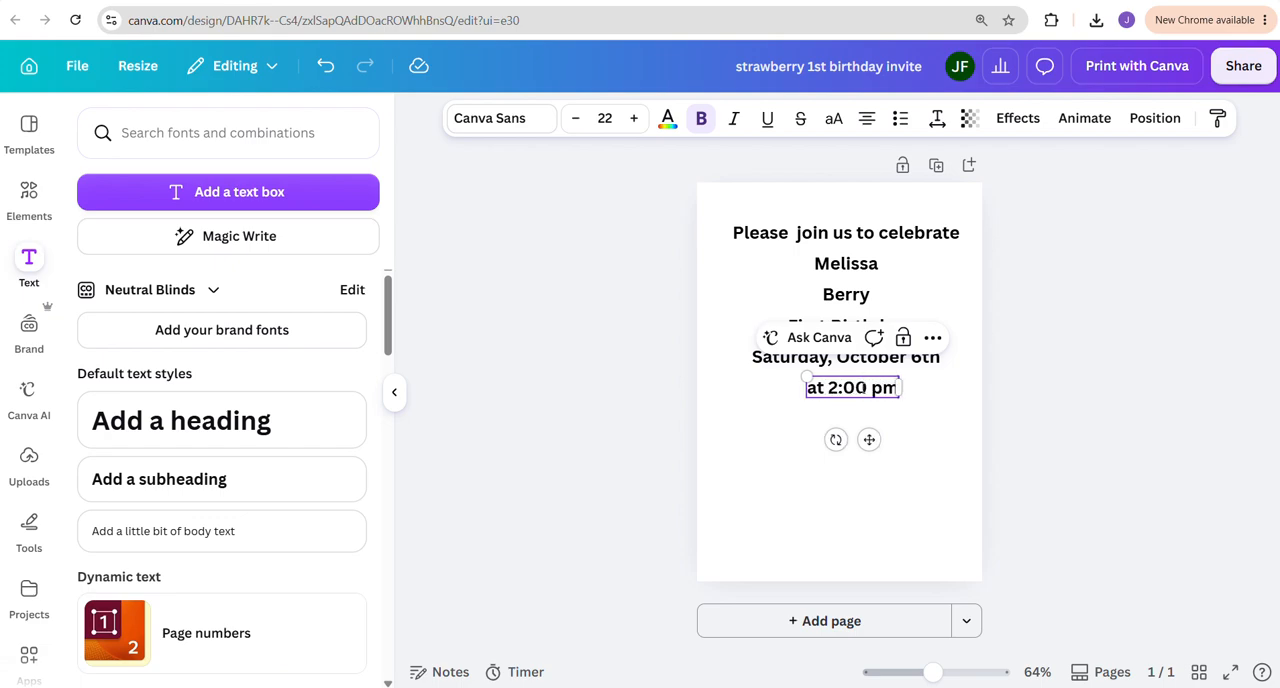
pyautogui.click(771, 449)
# Duplicate the "at 2:00 pm" line, place the copy just below it and select the copy's text for replacement
pyautogui.moveTo(838, 386); pyautogui.dragTo(850, 396)
pyautogui.moveTo(876, 449); pyautogui.dragTo(856, 471)
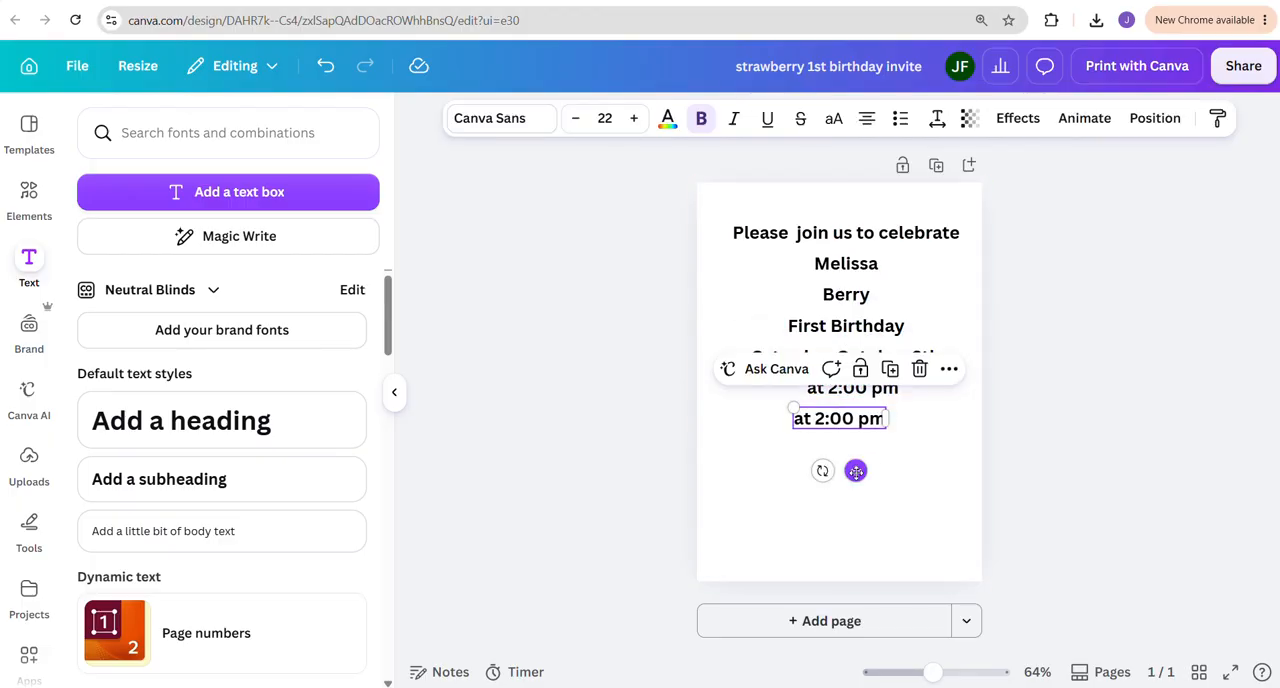
pyautogui.click(829, 411)
pyautogui.click(828, 414)
pyautogui.click(827, 415)
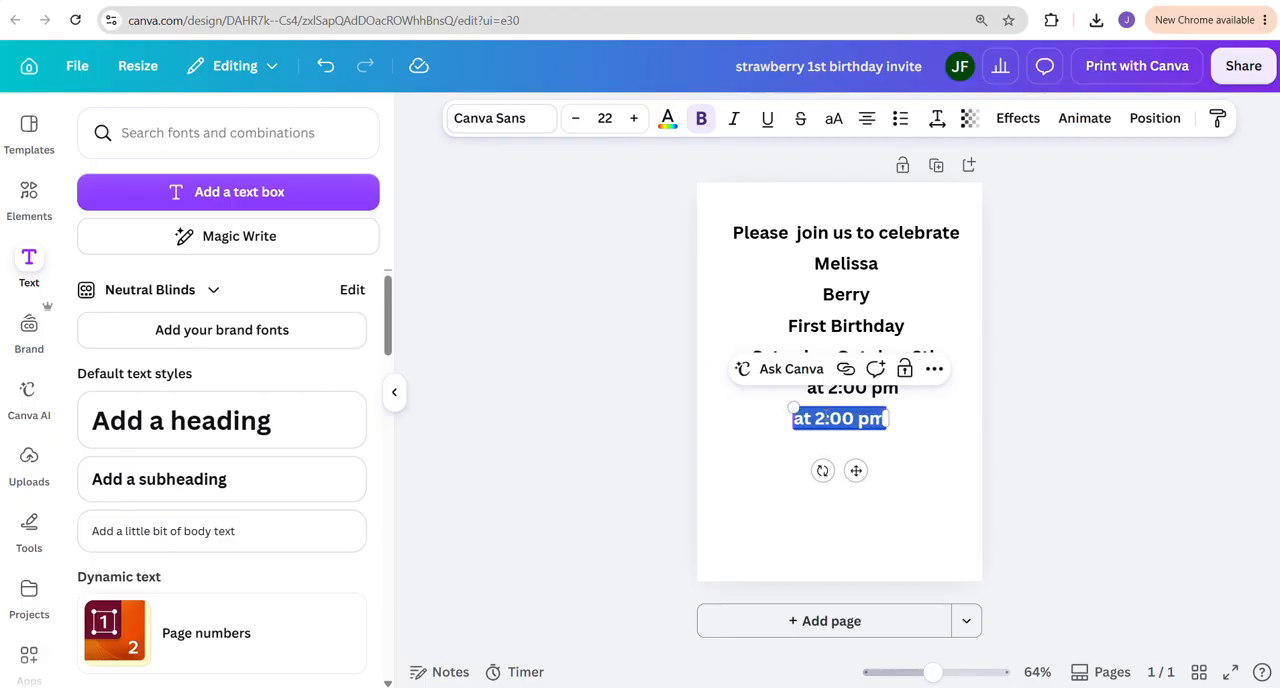
pyautogui.write('beery F')
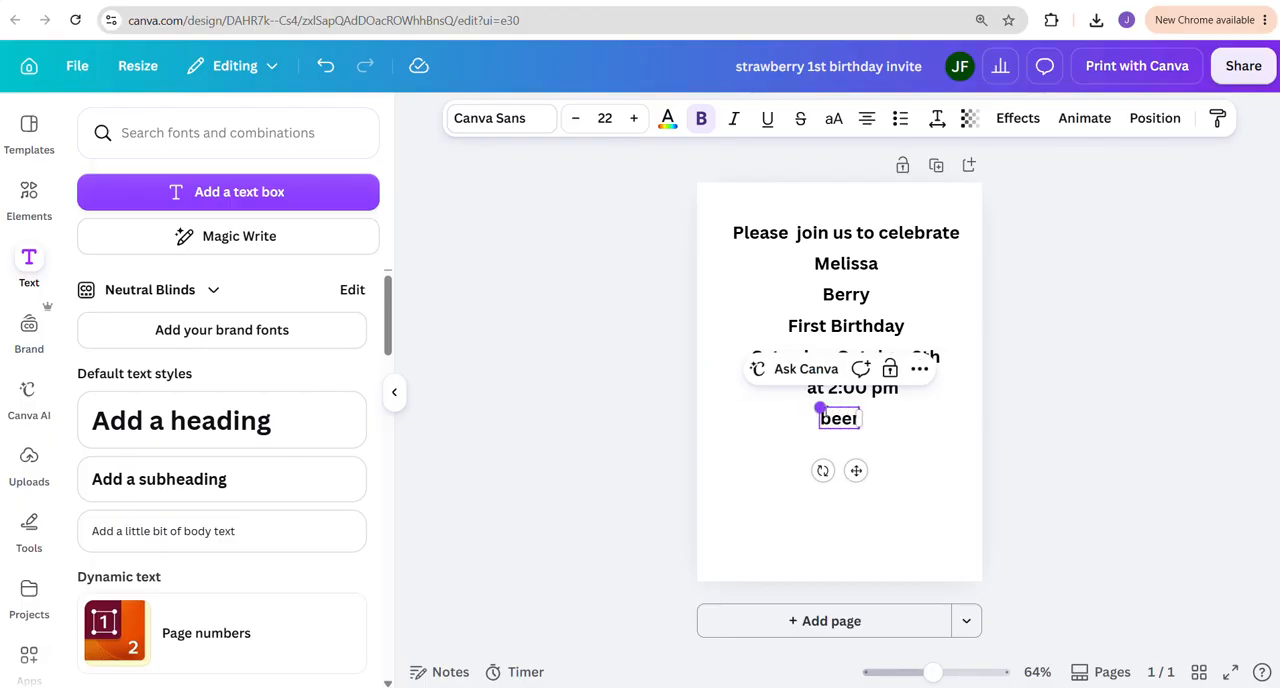
pyautogui.press('BackSpace')
pyautogui.press('BackSpace')
pyautogui.press('BackSpace')
pyautogui.press('BackSpace')
pyautogui.press('BackSpace')
pyautogui.press('BackSpace')
pyautogui.press('BackSpace')
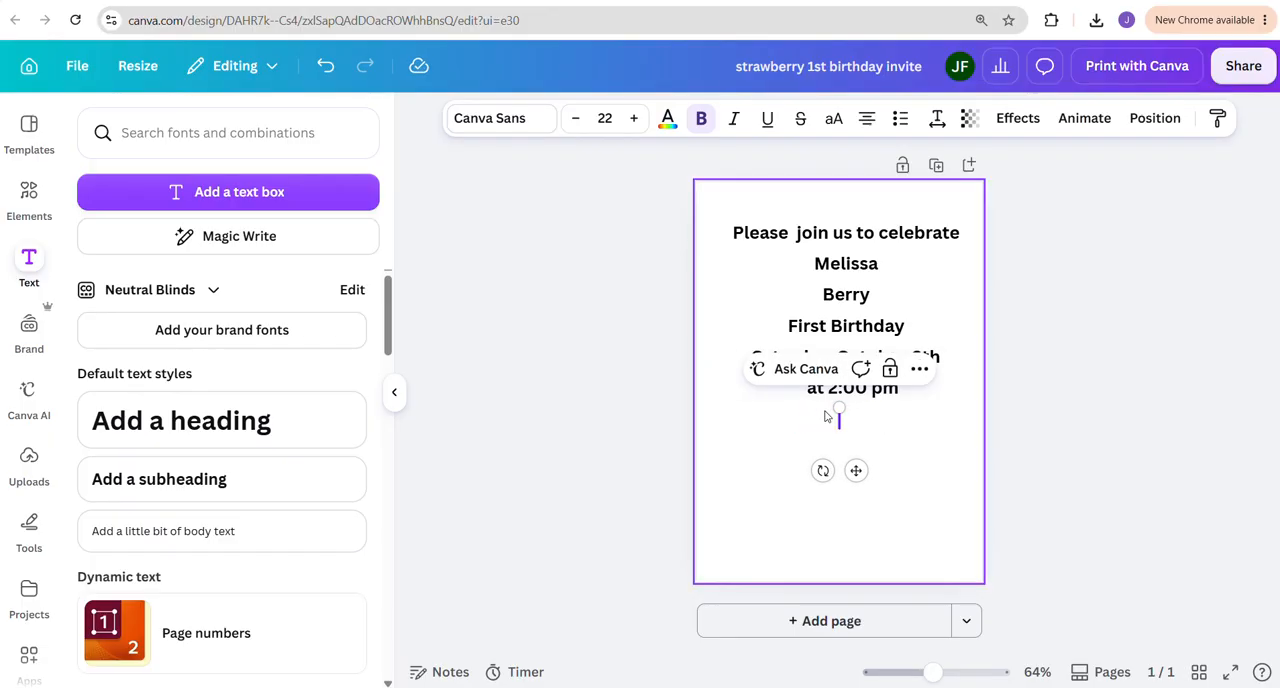
# Fill the text box below the time line with the party's location and street address on two lines
pyautogui.write('Berry Patc')
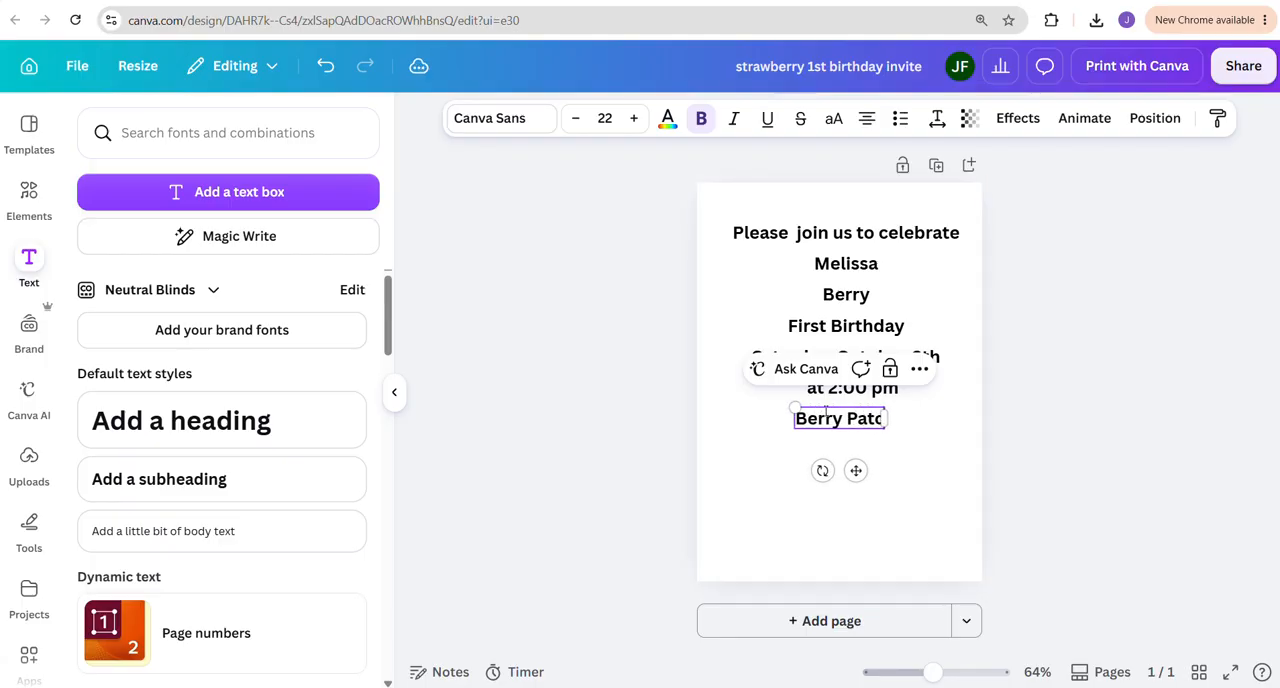
pyautogui.write('h Labe')
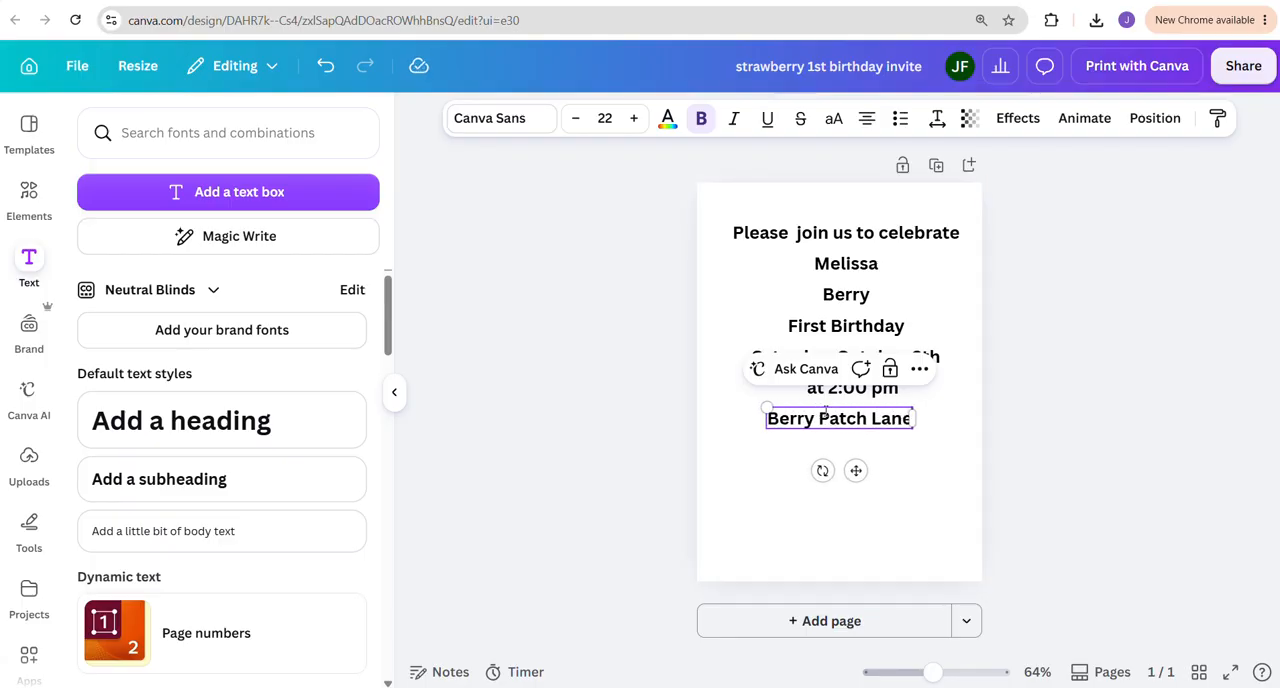
pyautogui.press('Return')
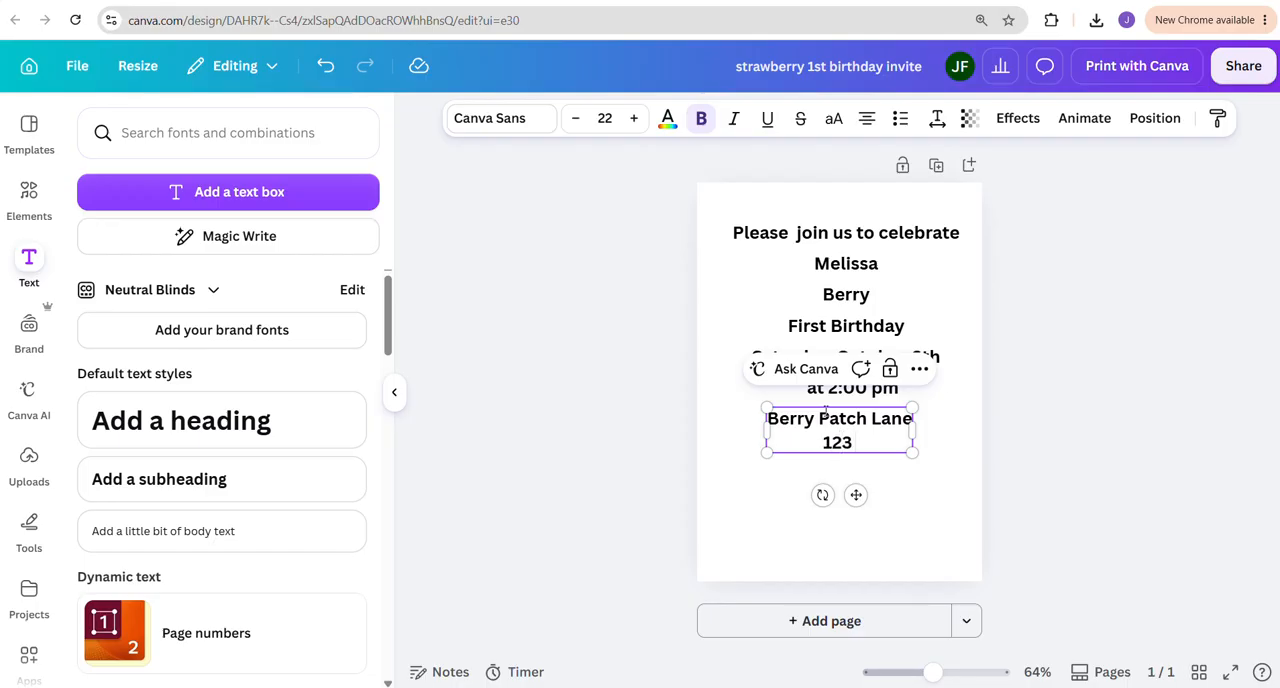
pyautogui.write('123 Strawberry')
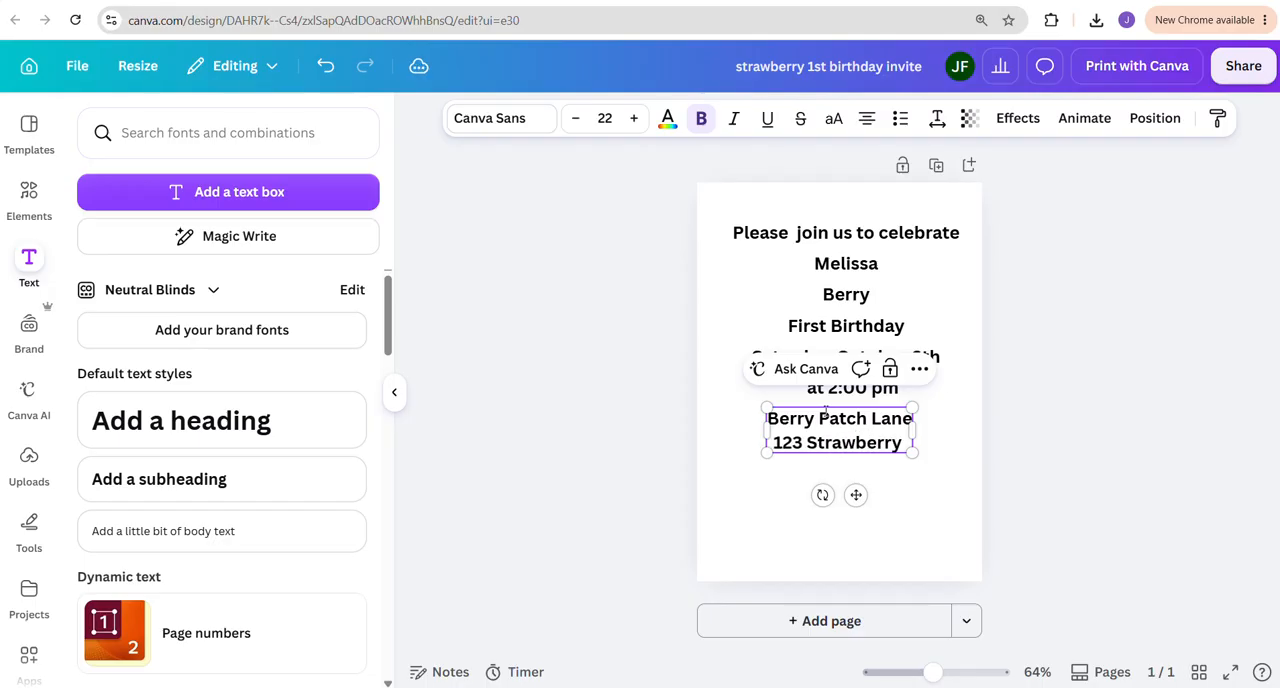
pyautogui.write(' Field')
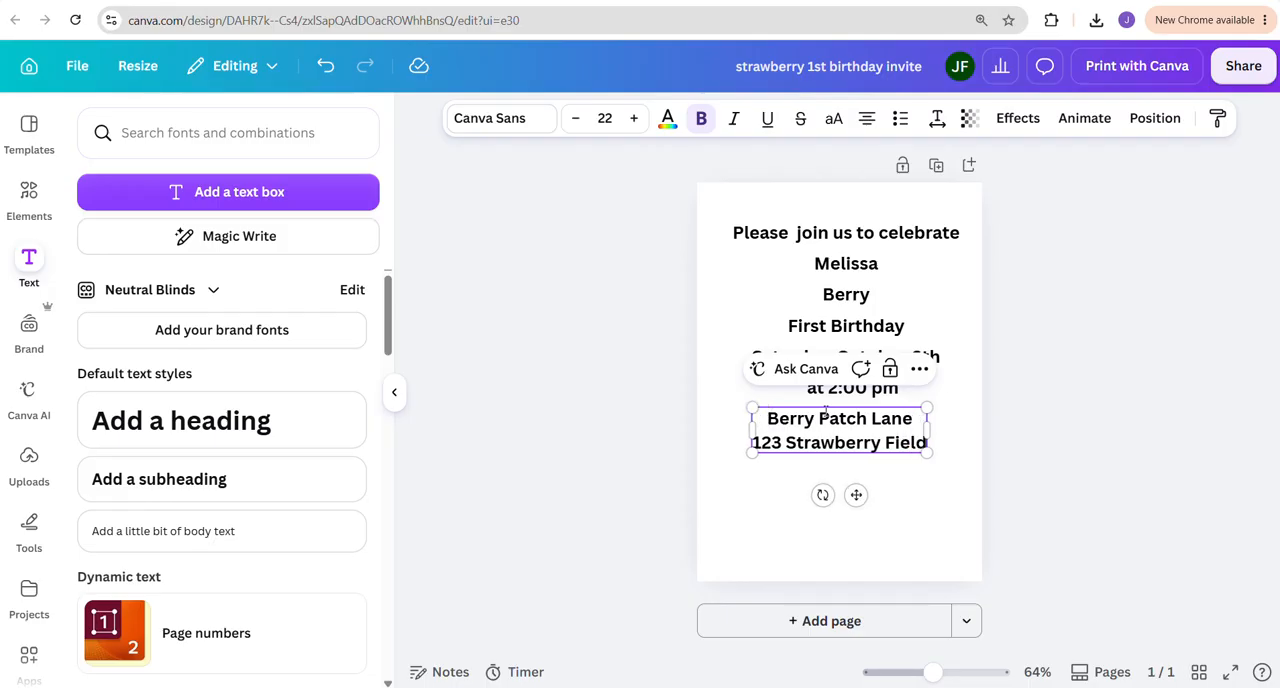
pyautogui.click(909, 530)
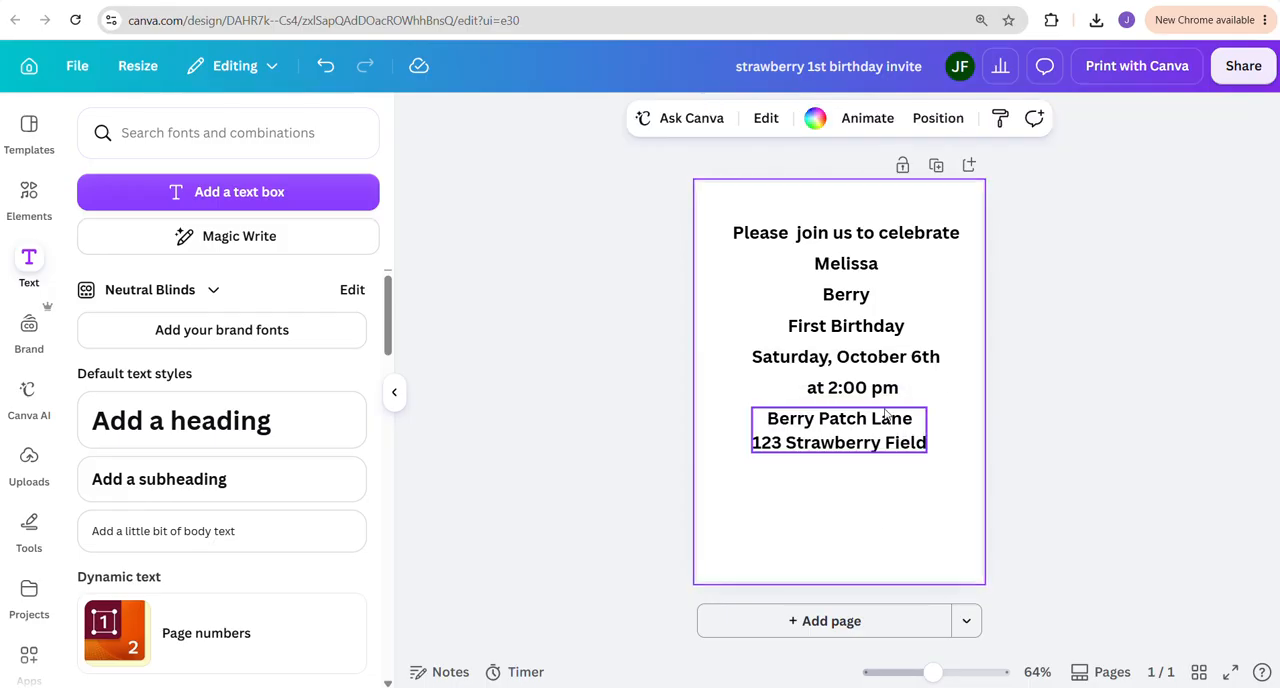
# Move the two-line address block slightly down to widen the gap beneath the "at 2:00 pm" line
pyautogui.moveTo(867, 427); pyautogui.dragTo(867, 435)
pyautogui.click(790, 427)
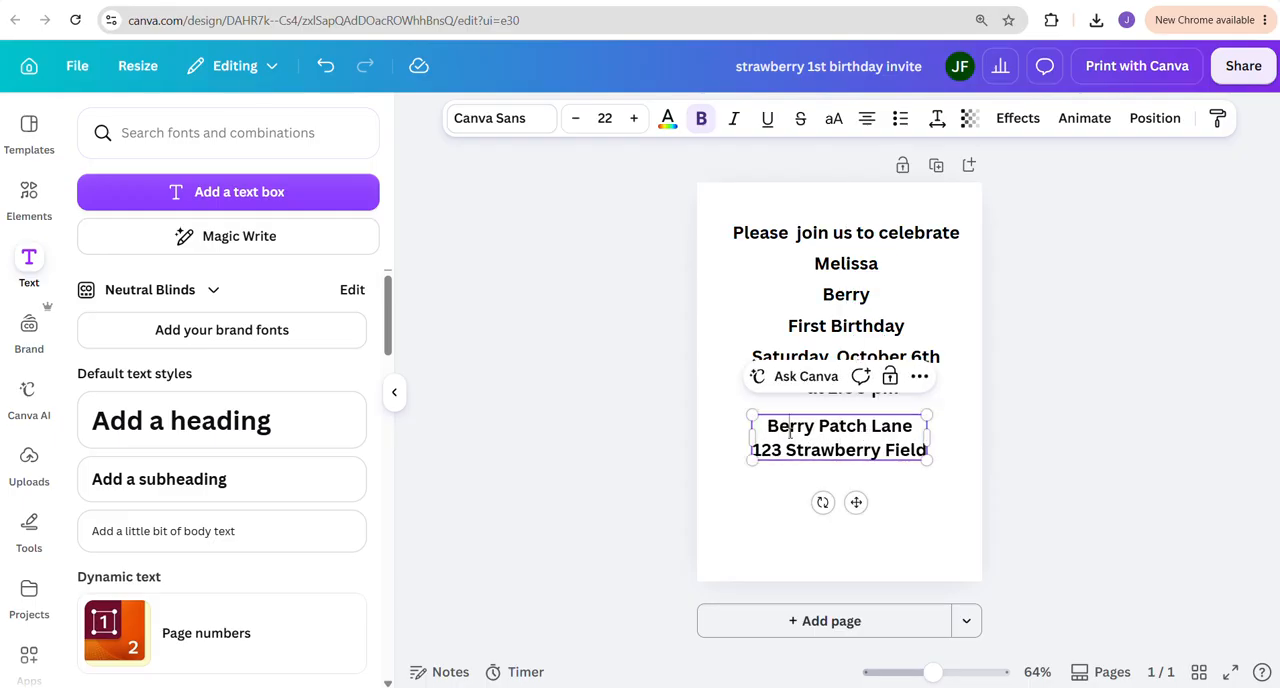
pyautogui.click(789, 484)
# Duplicate the address block directly below itself and change the copy's text to "RSVP to" followed by the contact's first name
pyautogui.click(802, 449)
pyautogui.hotkey('ctrl', 'd')
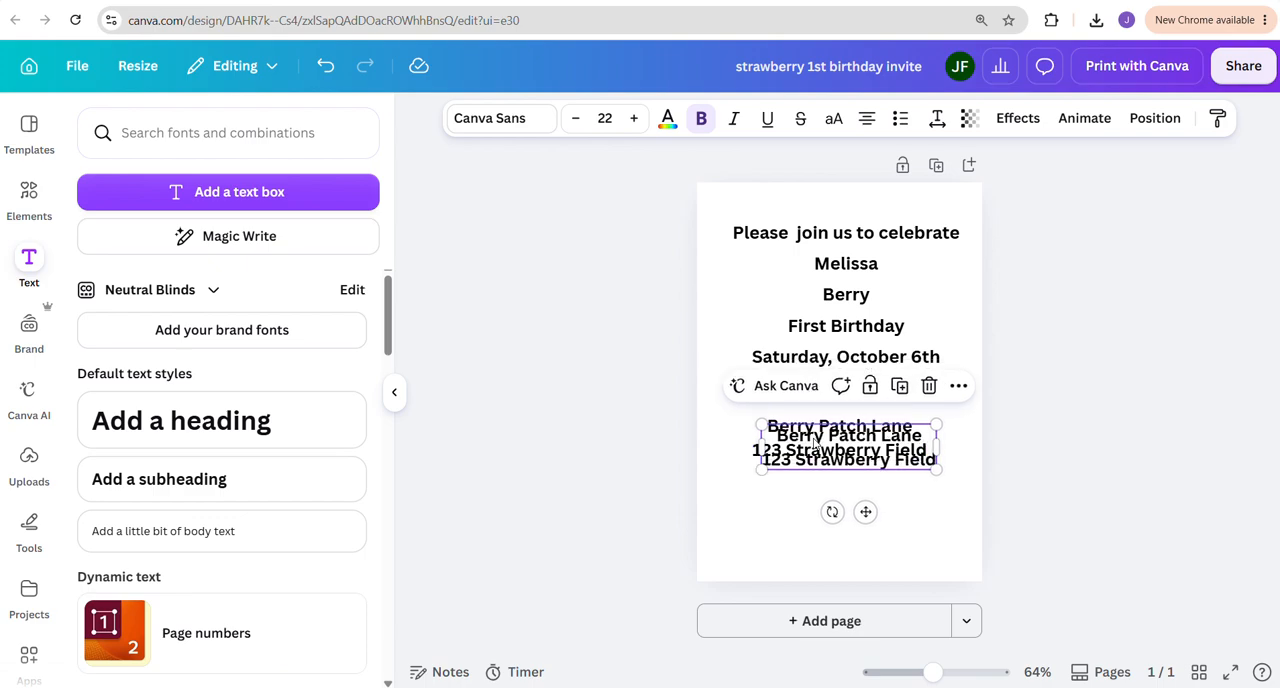
pyautogui.moveTo(857, 450); pyautogui.dragTo(857, 494)
pyautogui.doubleClick(806, 484)
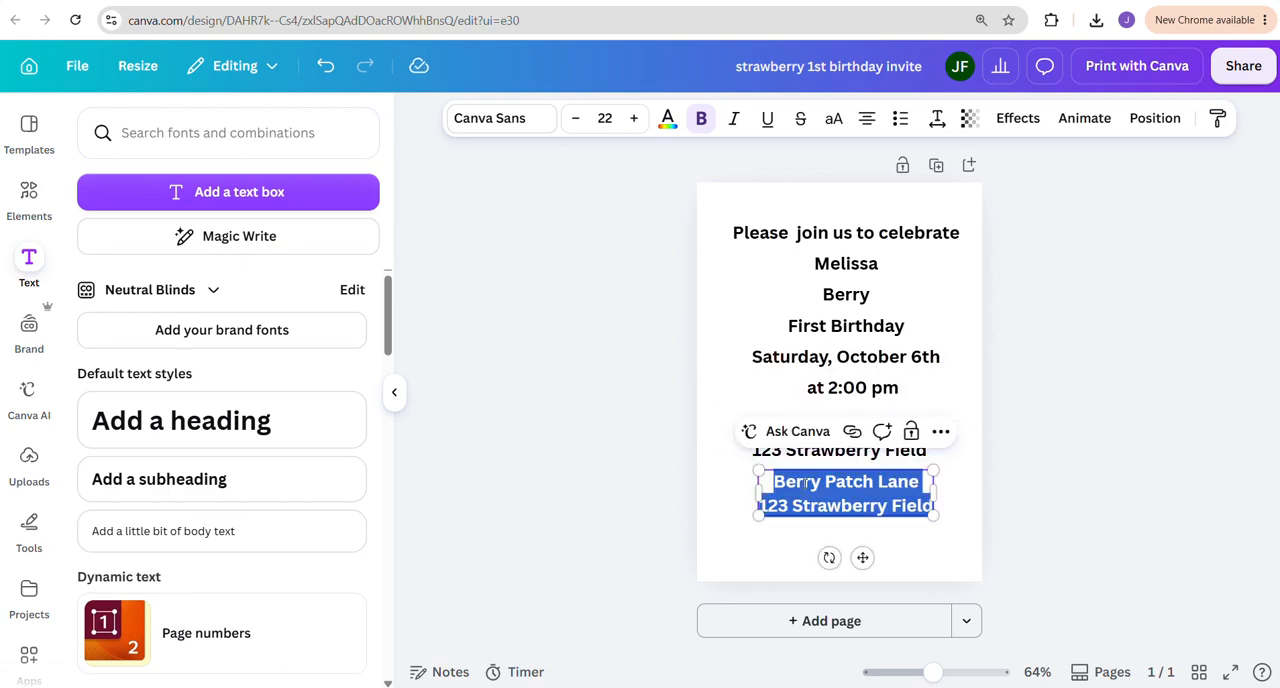
pyautogui.write('RSVP')
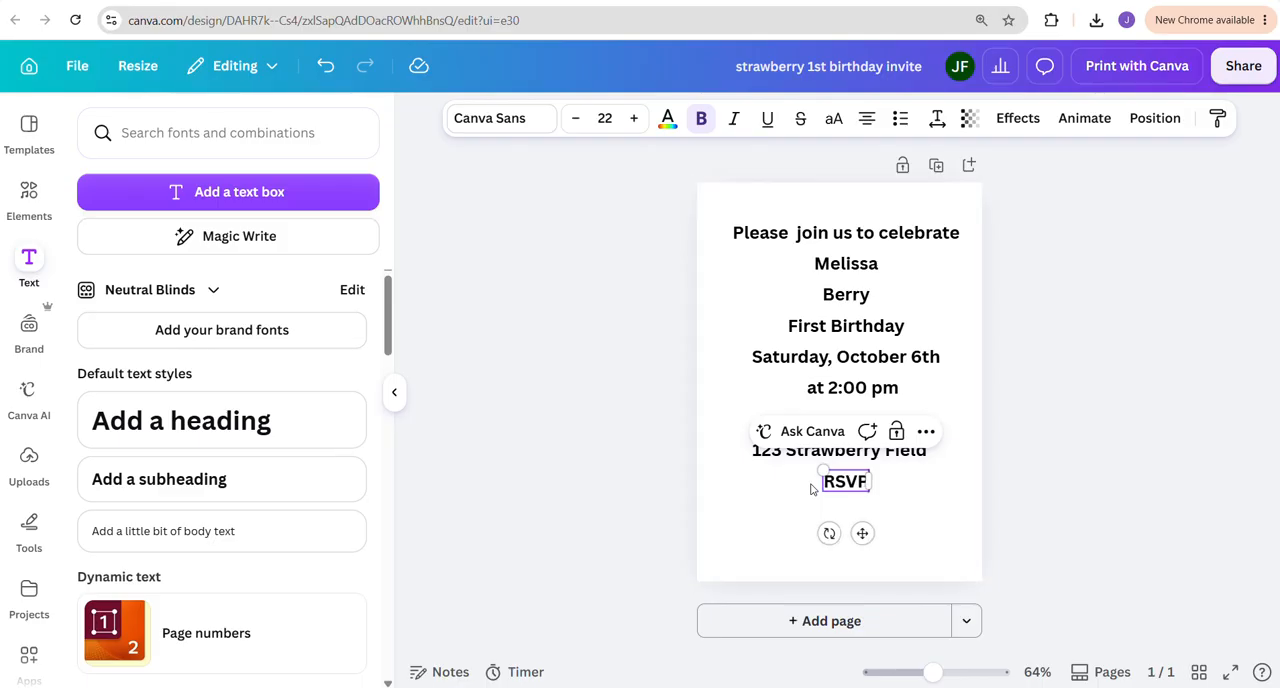
pyautogui.write(' to')
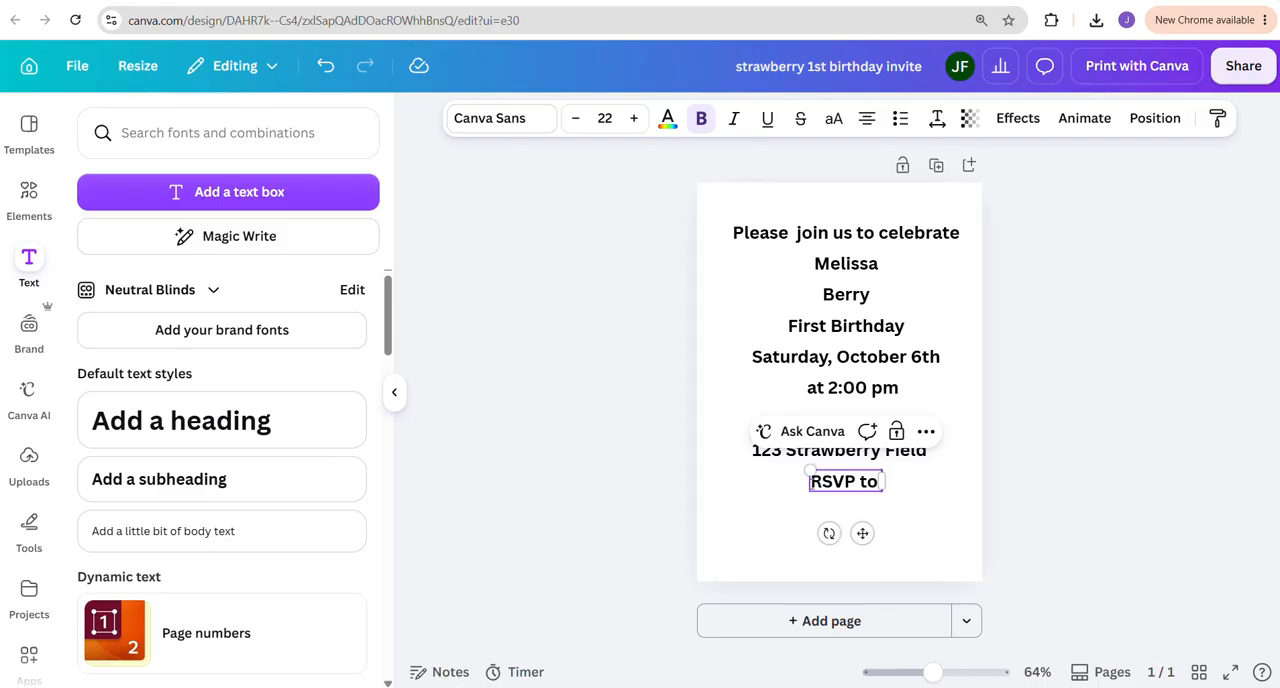
pyautogui.write(' Liz')
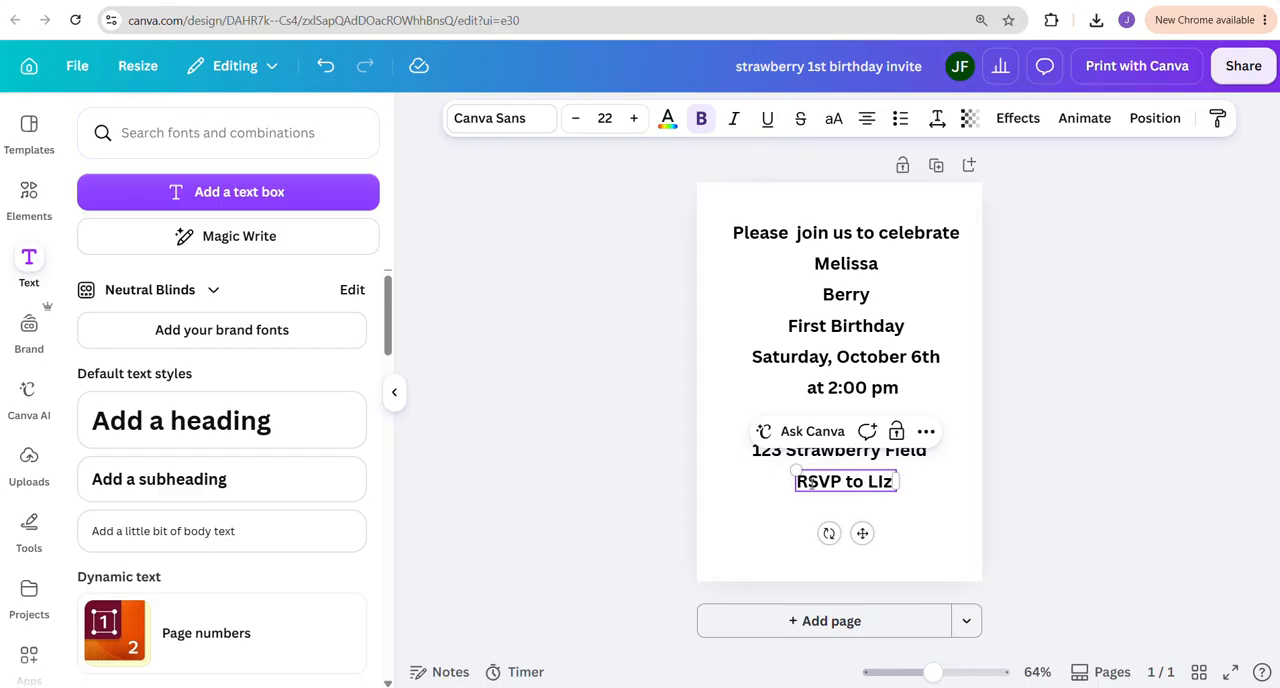
pyautogui.click(918, 503)
# Duplicate the "RSVP to" line, place the copy just below it and change its text to "at" followed by the contact's phone number
pyautogui.click(885, 483)
pyautogui.hotkey('ctrl', 'd')
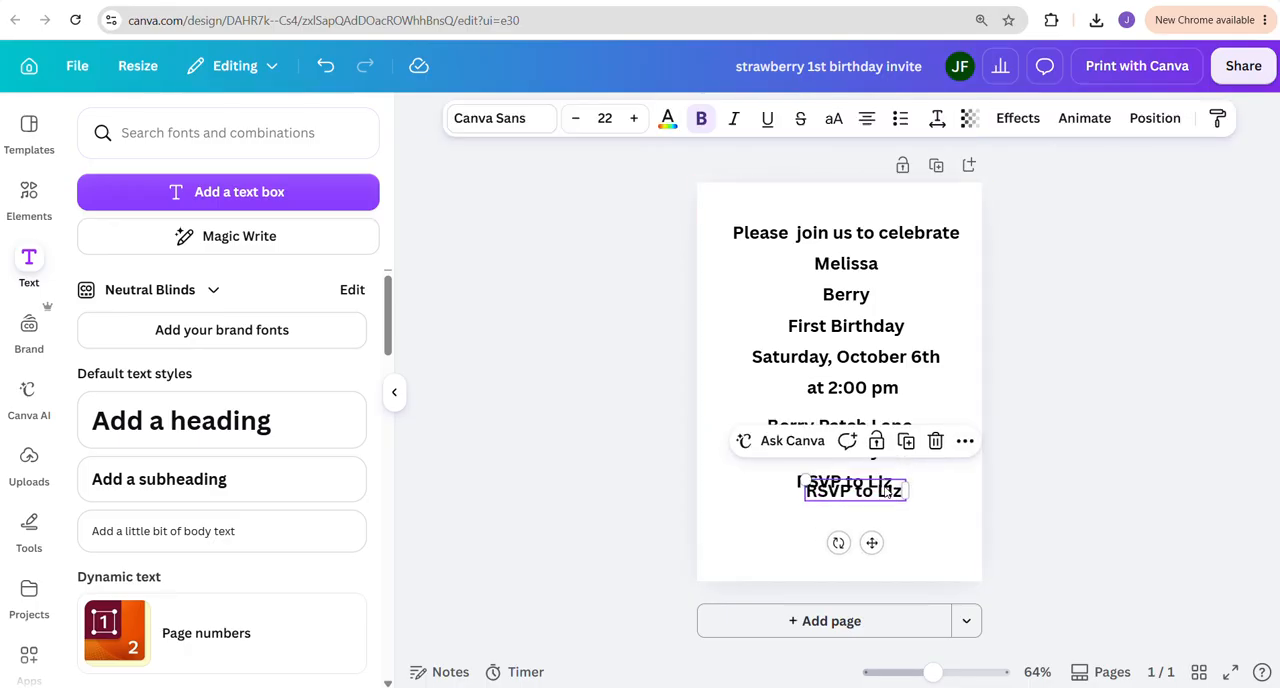
pyautogui.moveTo(885, 490); pyautogui.dragTo(878, 500)
pyautogui.doubleClick(878, 500)
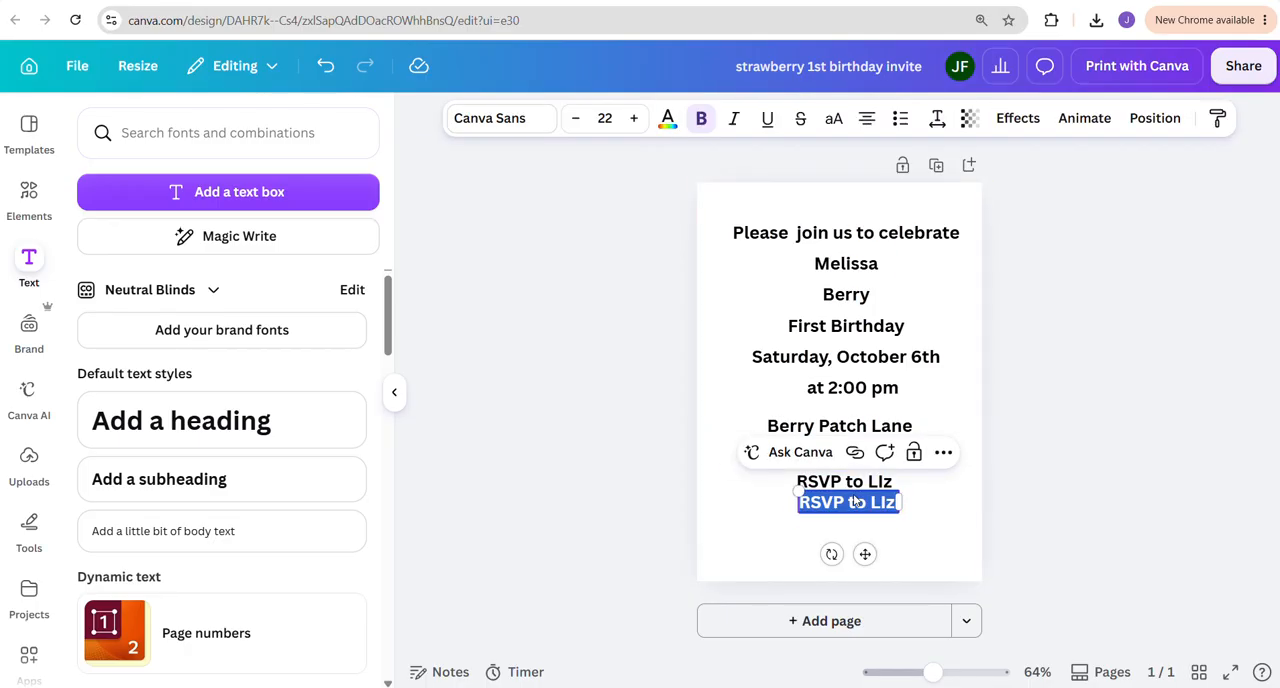
pyautogui.write('at')
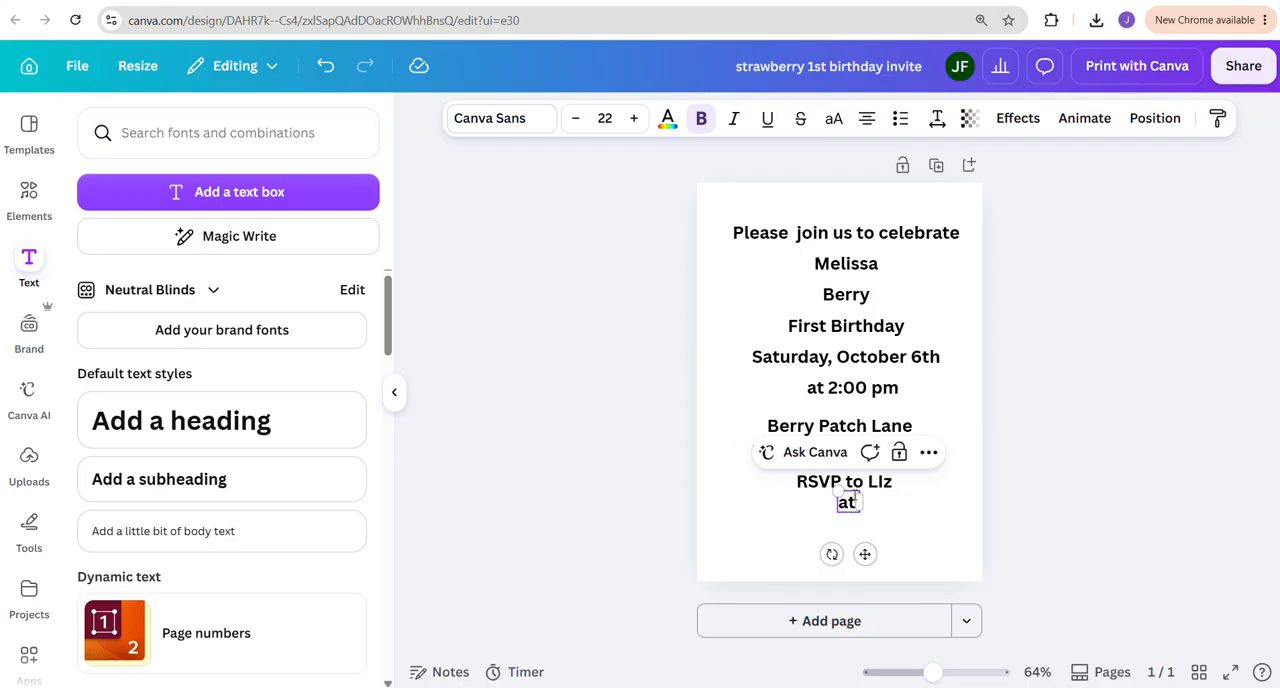
pyautogui.write(' 111-222-')
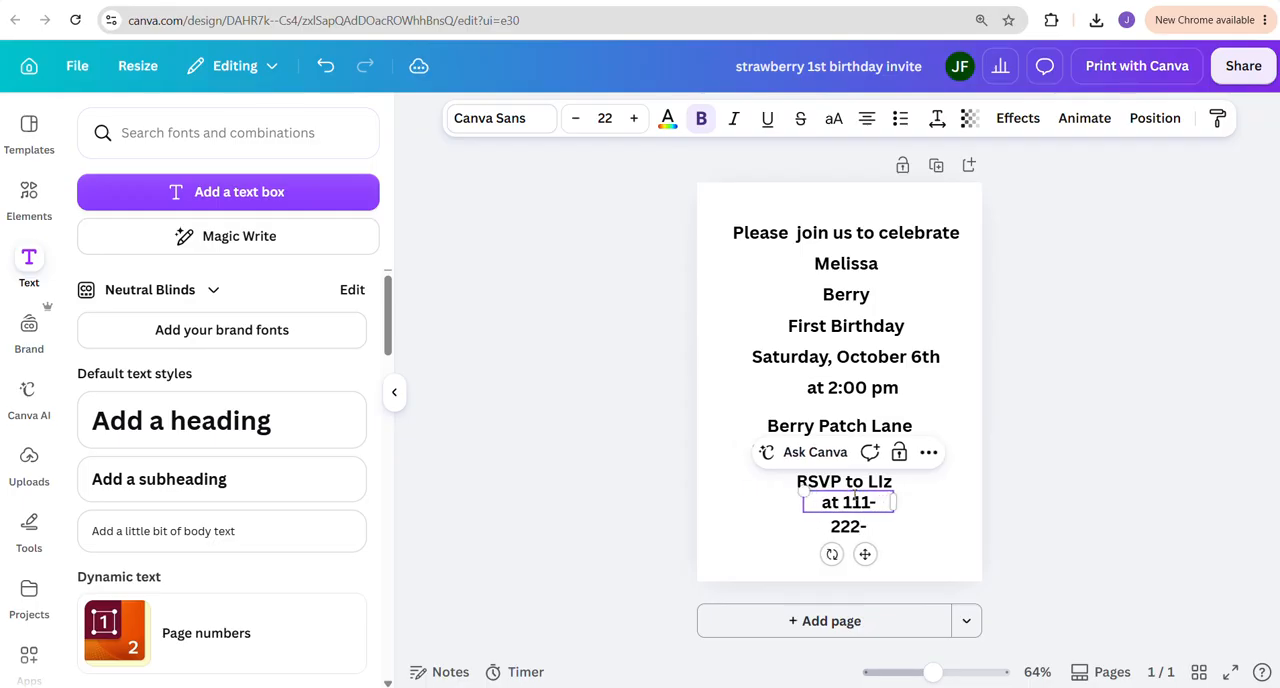
pyautogui.write('3345')
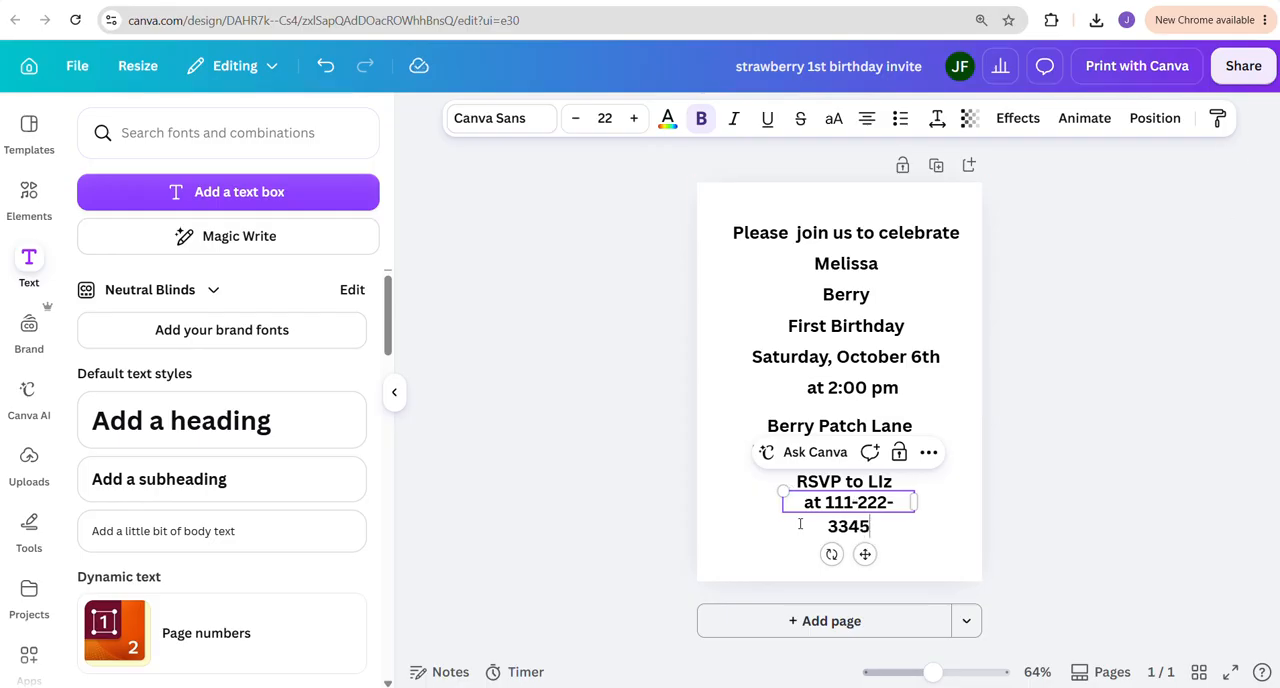
# Widen the phone number text box on both sides so its text fits on a single line
pyautogui.click(800, 526)
pyautogui.click(800, 512)
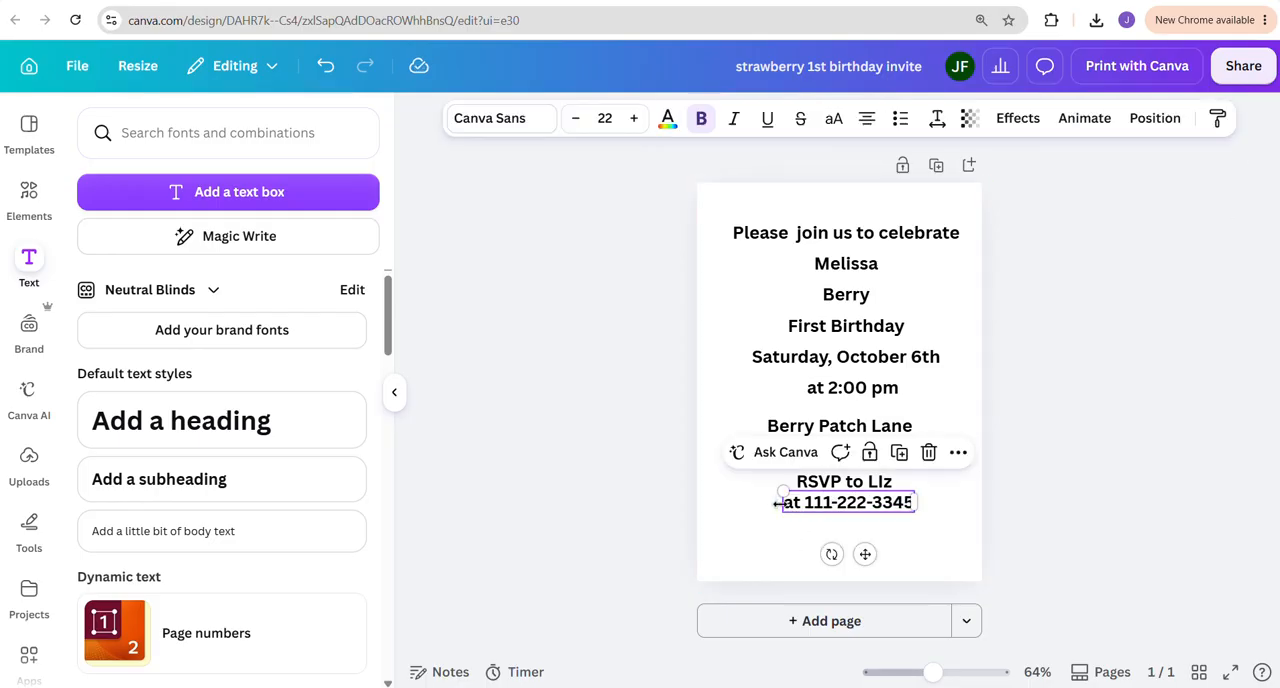
pyautogui.moveTo(777, 503); pyautogui.dragTo(757, 510)
pyautogui.moveTo(919, 502); pyautogui.dragTo(933, 508)
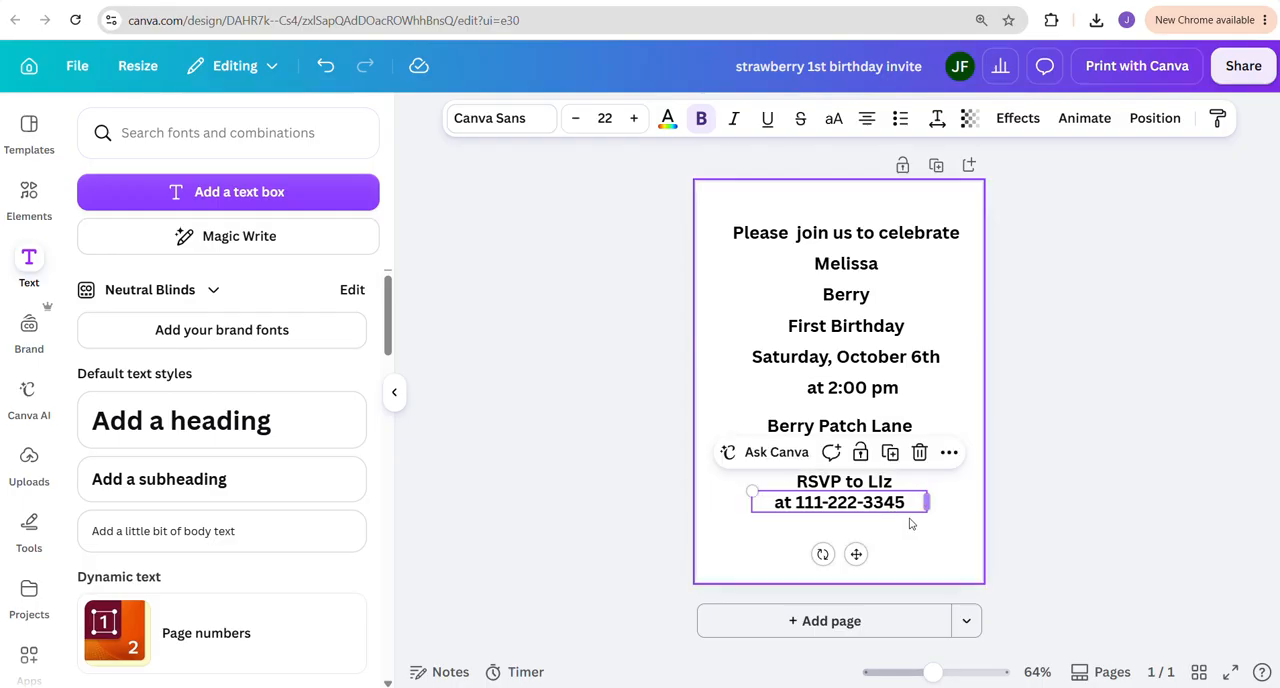
# Space the two RSVP lines slightly below the address block, deselect the text and collapse the text side panel
pyautogui.click(911, 525)
pyautogui.moveTo(854, 504)
pyautogui.mouseDown()
pyautogui.moveTo(860, 514)
pyautogui.moveTo(846, 491)
pyautogui.mouseUp()
pyautogui.click(934, 474)
pyautogui.click(876, 446)
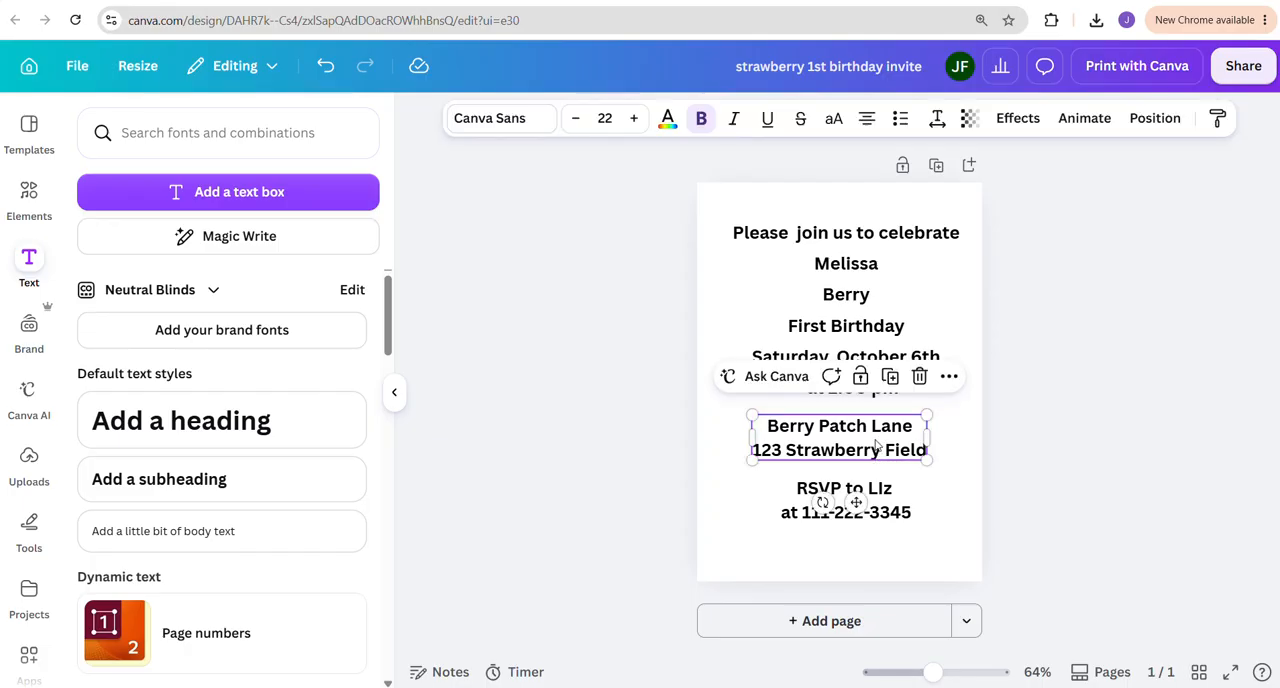
pyautogui.click(1024, 436)
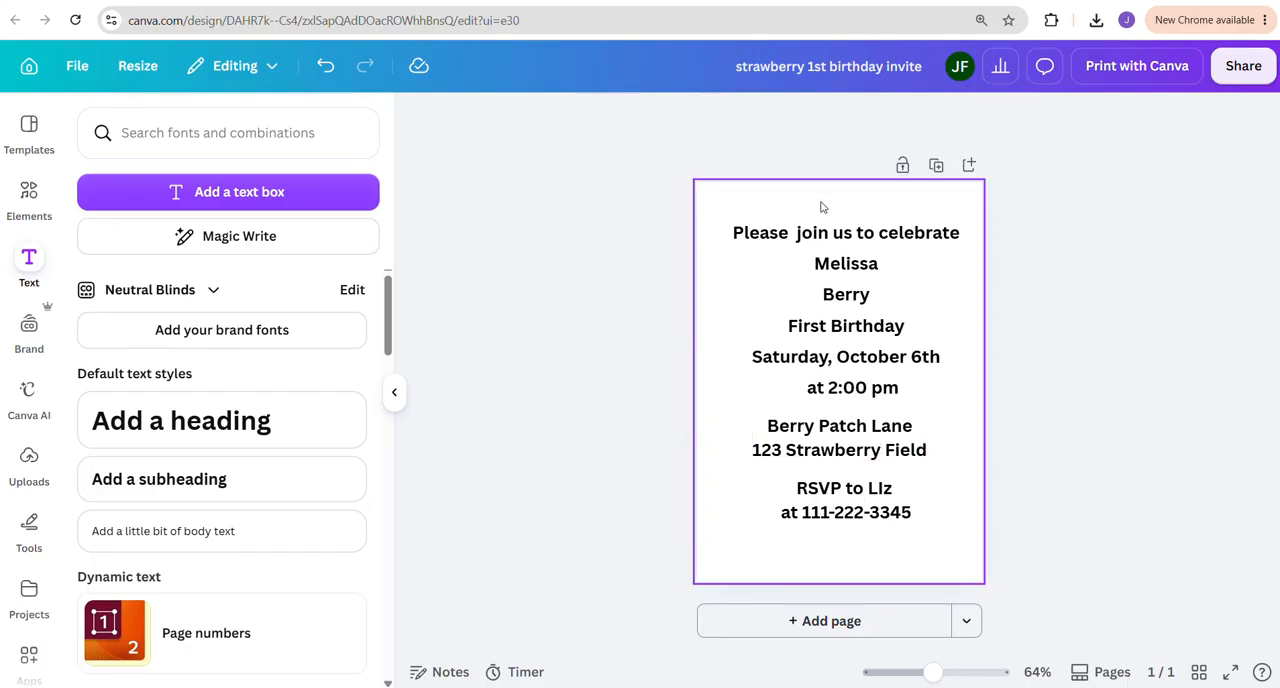
pyautogui.click(394, 392)
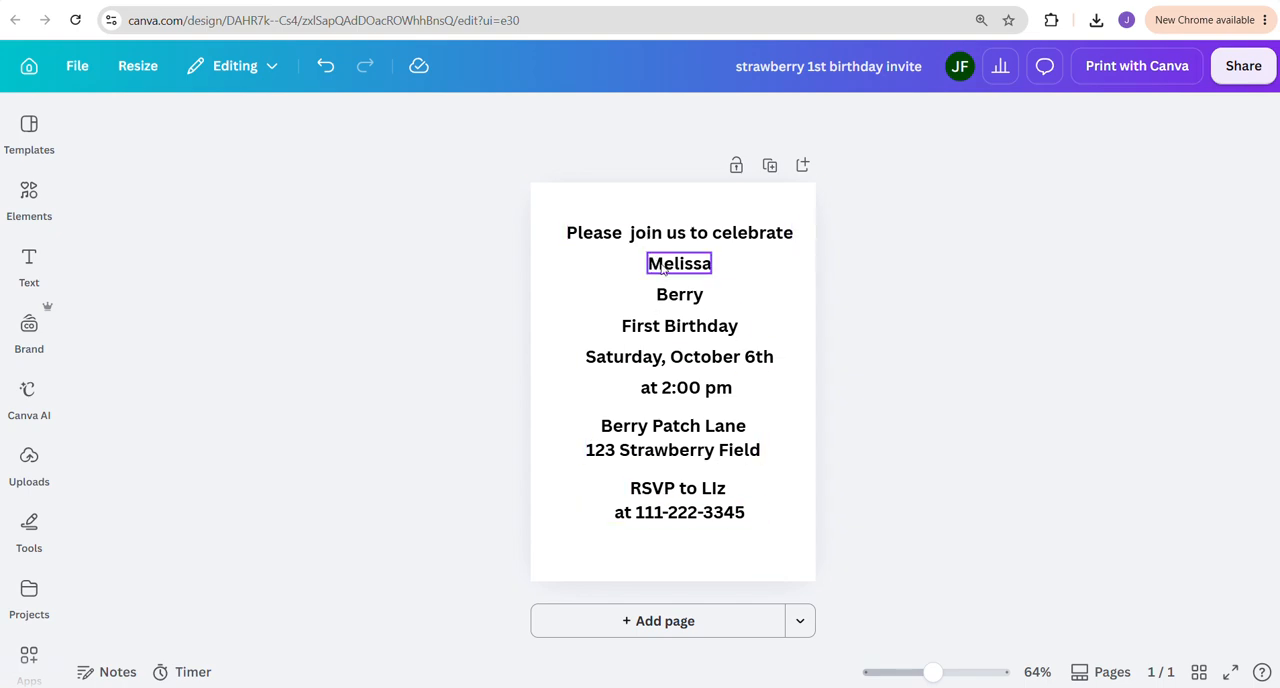
# Select the child's first name below the greeting and narrow the font choices to free Handwriting fonts
pyautogui.click(663, 263)
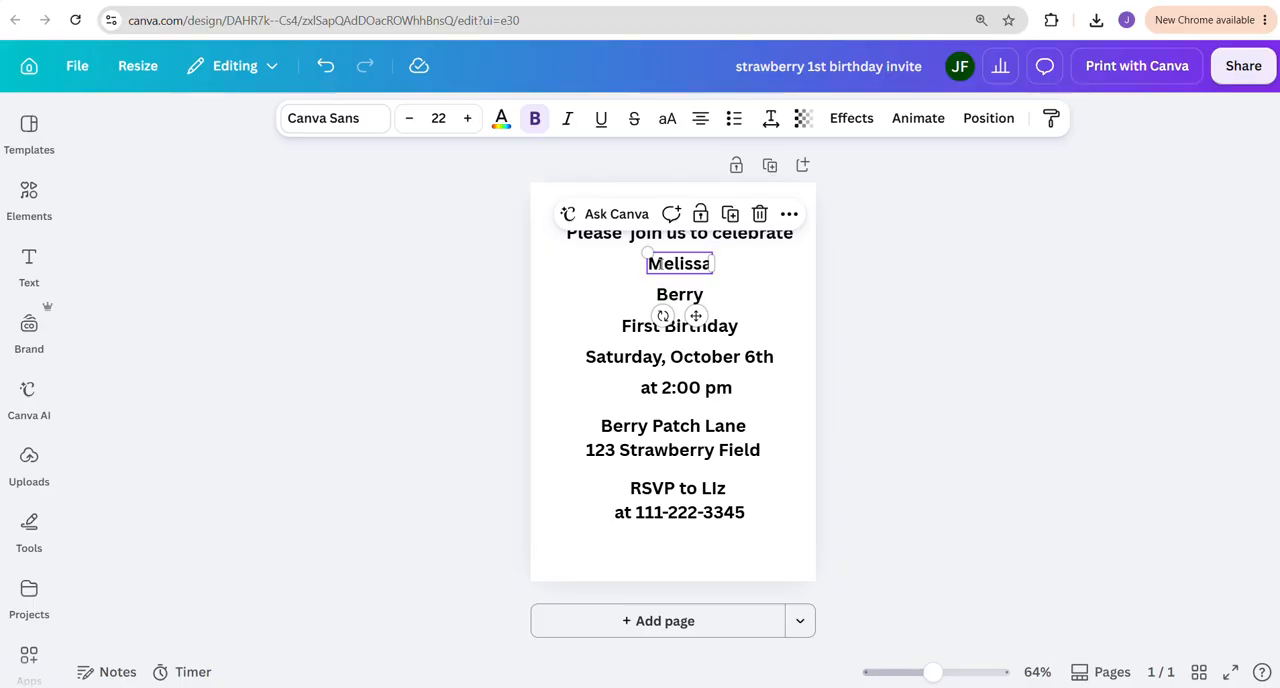
pyautogui.doubleClick(657, 263)
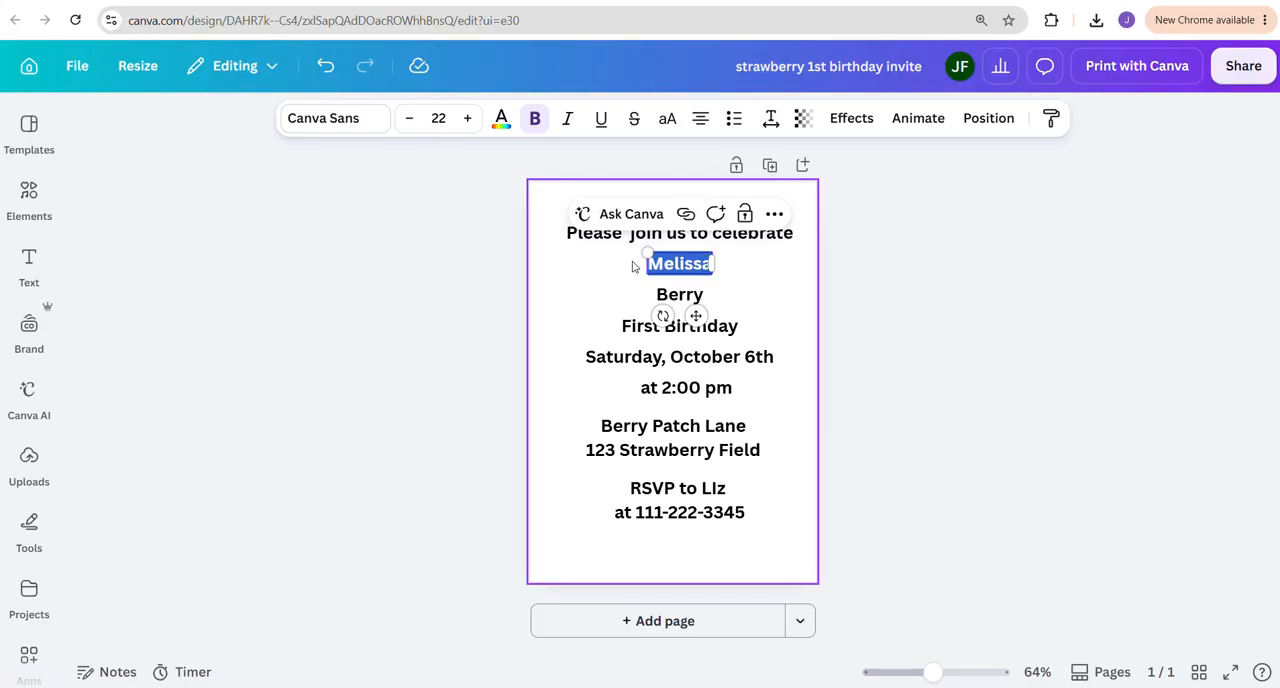
pyautogui.click(335, 119)
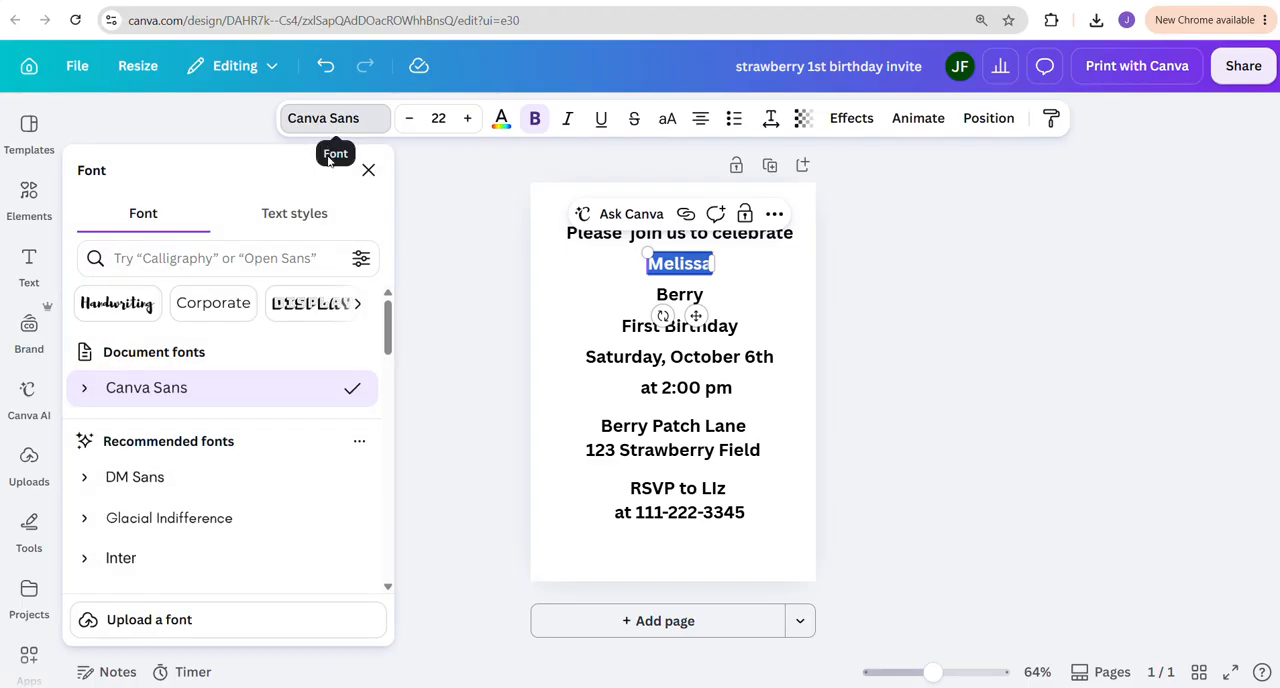
pyautogui.click(117, 303)
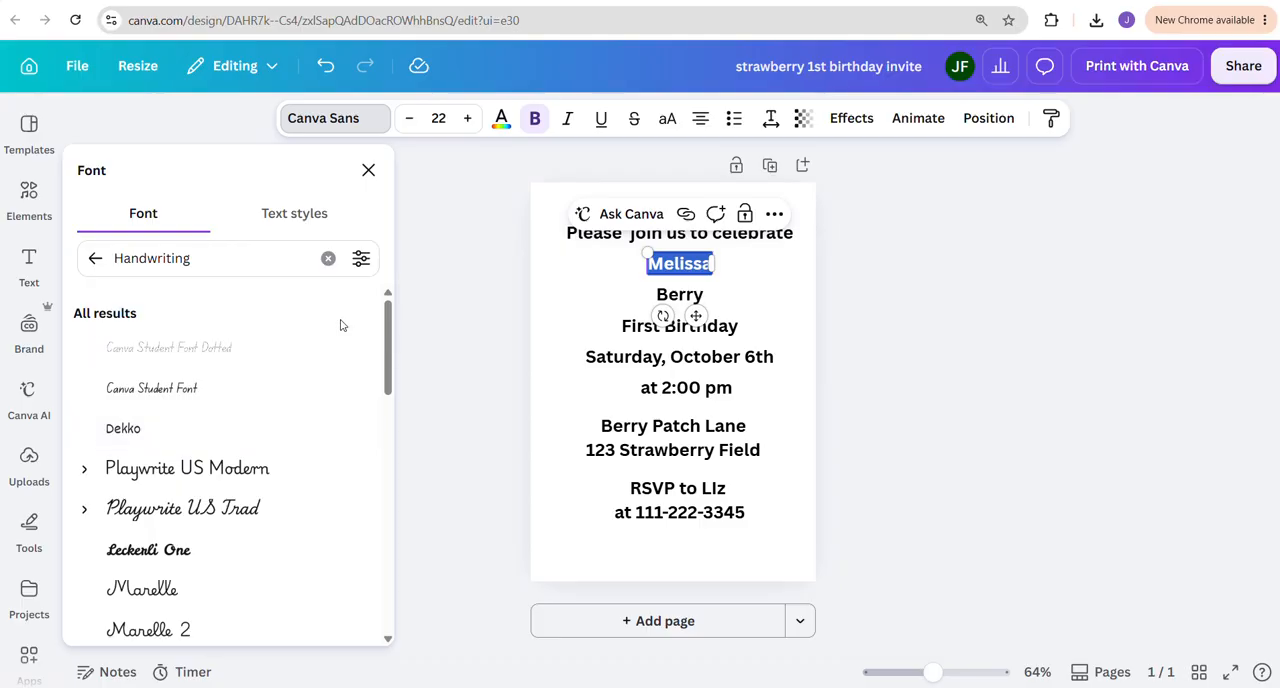
pyautogui.click(361, 260)
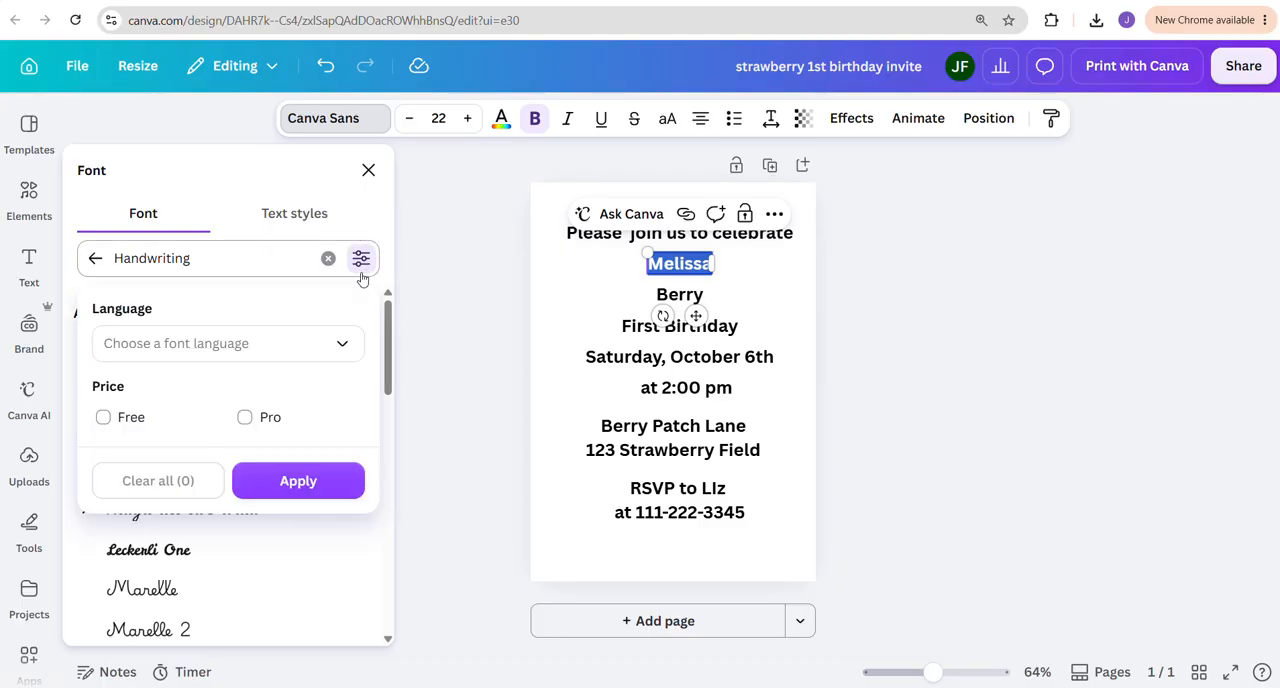
pyautogui.click(104, 418)
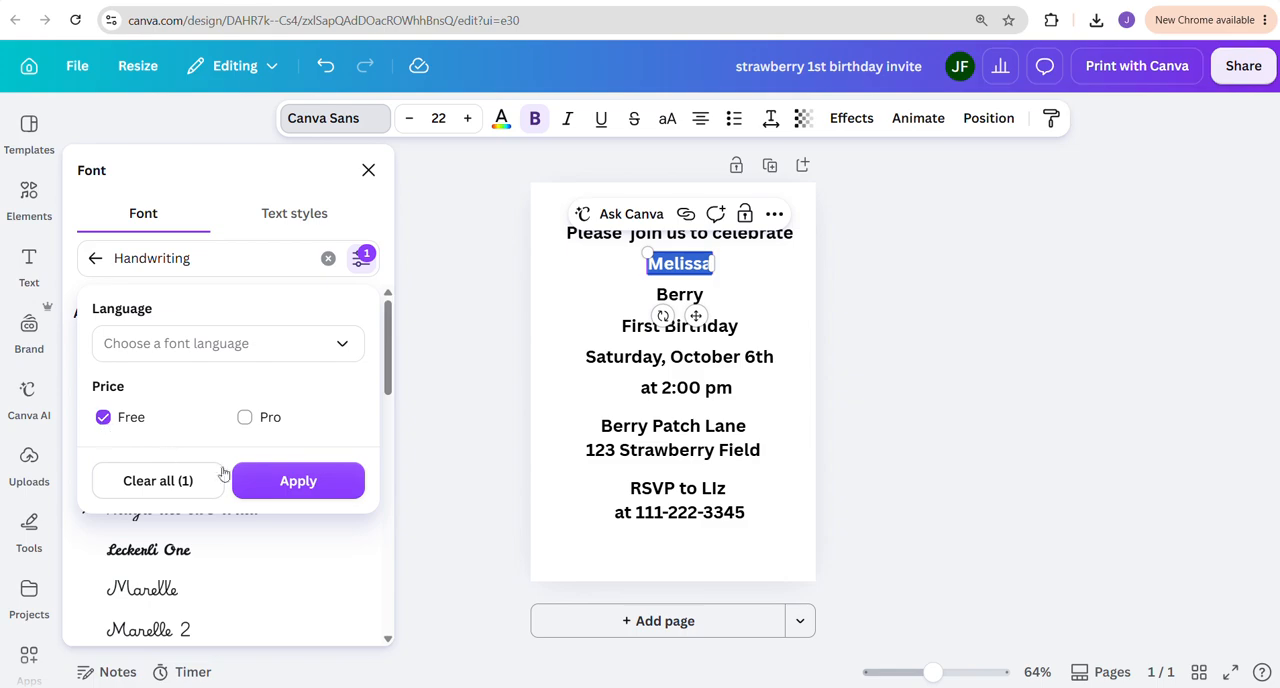
pyautogui.click(263, 482)
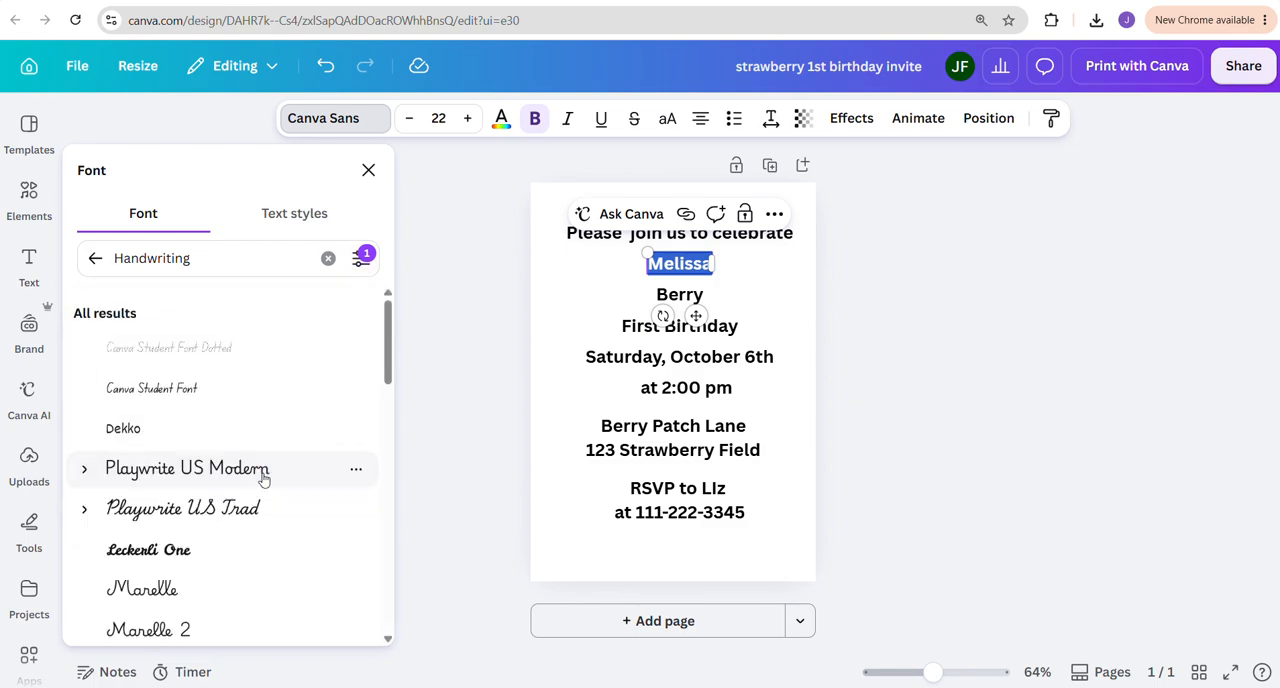
# Try the Apricots, Alex Brush, Brittany, Mistrully and Holiday fonts on the child's first name
pyautogui.scroll(-2, 249, 451)
pyautogui.scroll(-5, 250, 452)
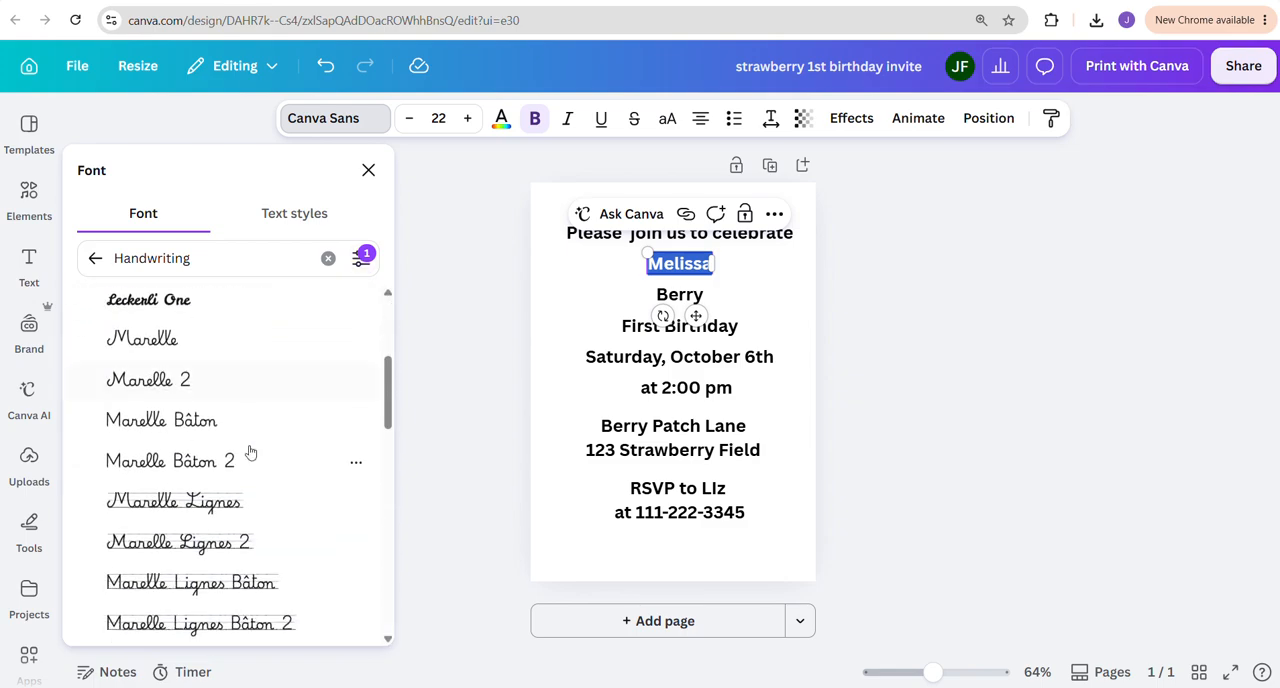
pyautogui.click(143, 332)
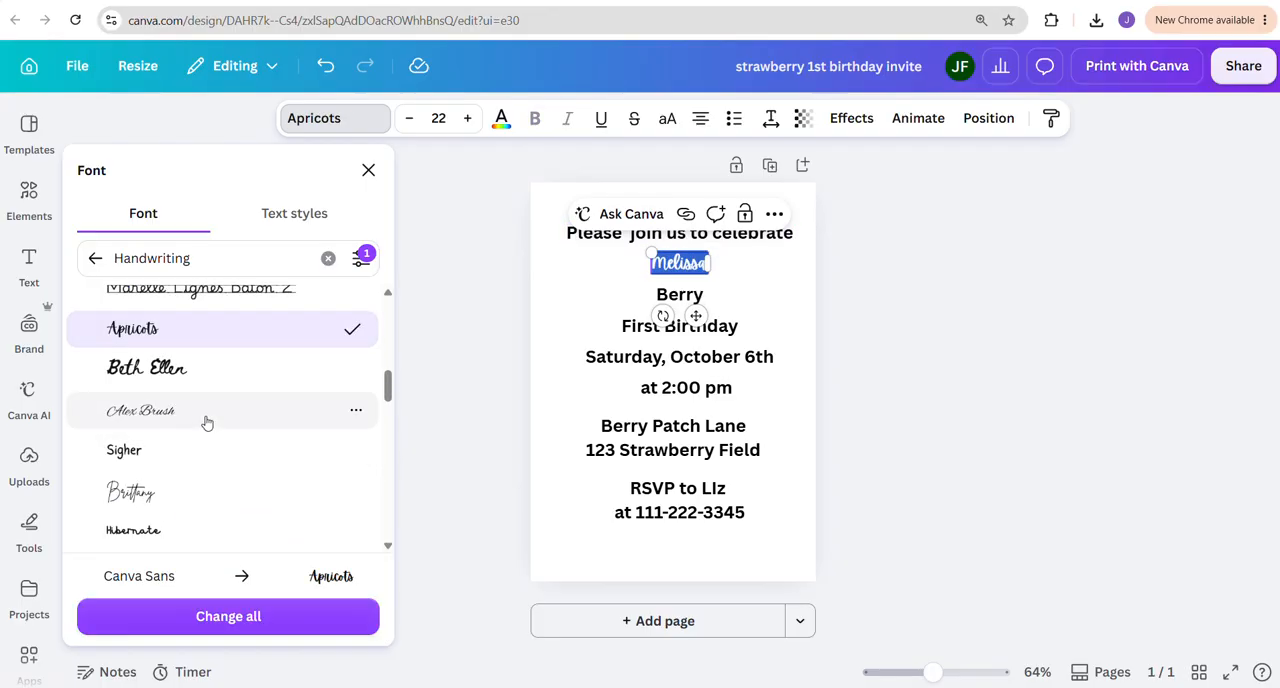
pyautogui.click(164, 418)
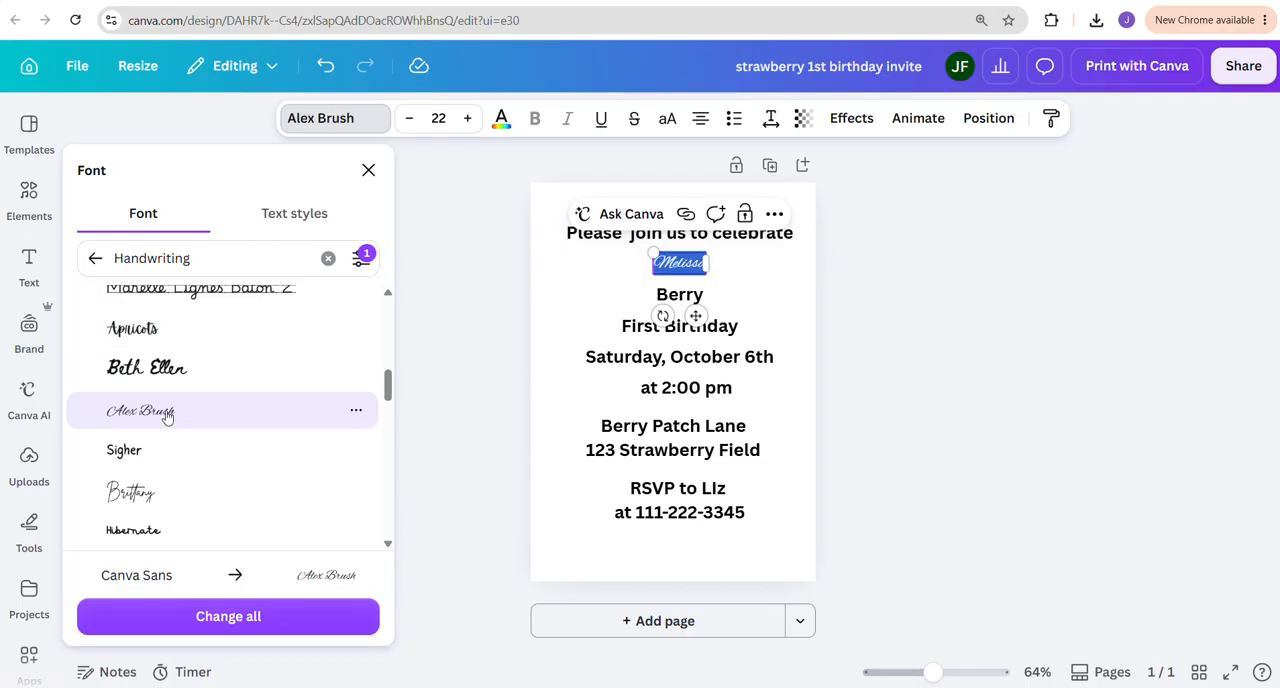
pyautogui.click(152, 488)
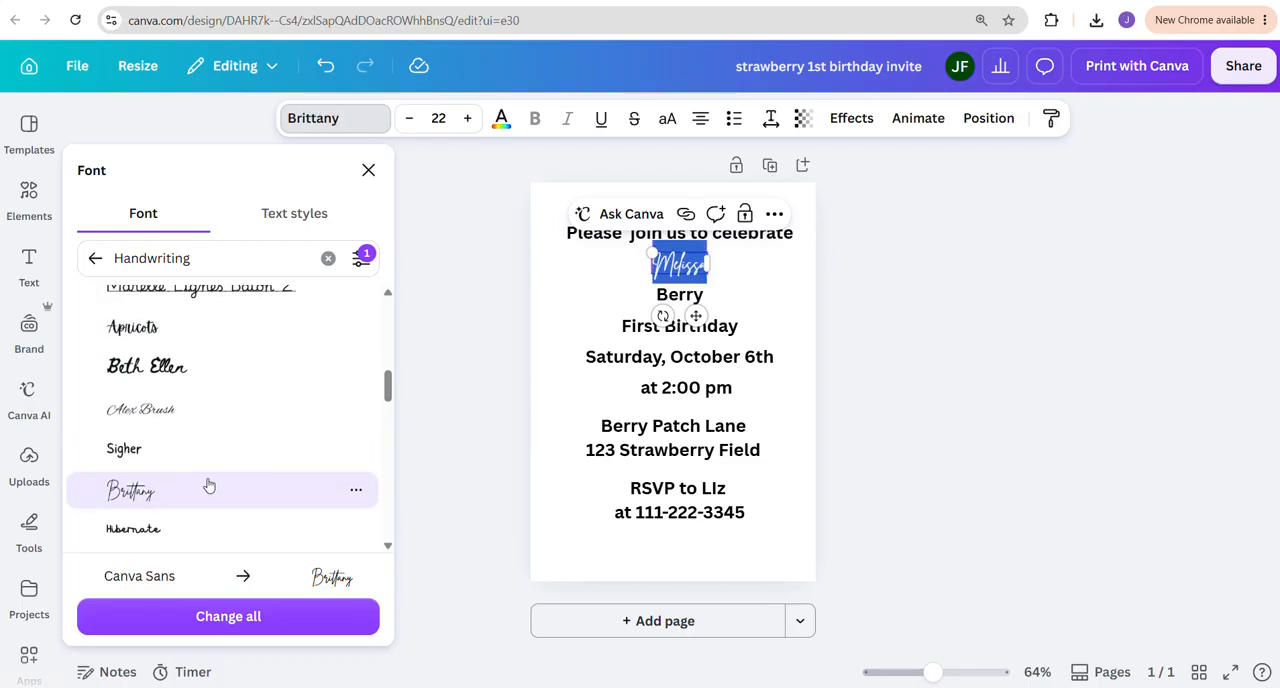
pyautogui.scroll(-5, 209, 485)
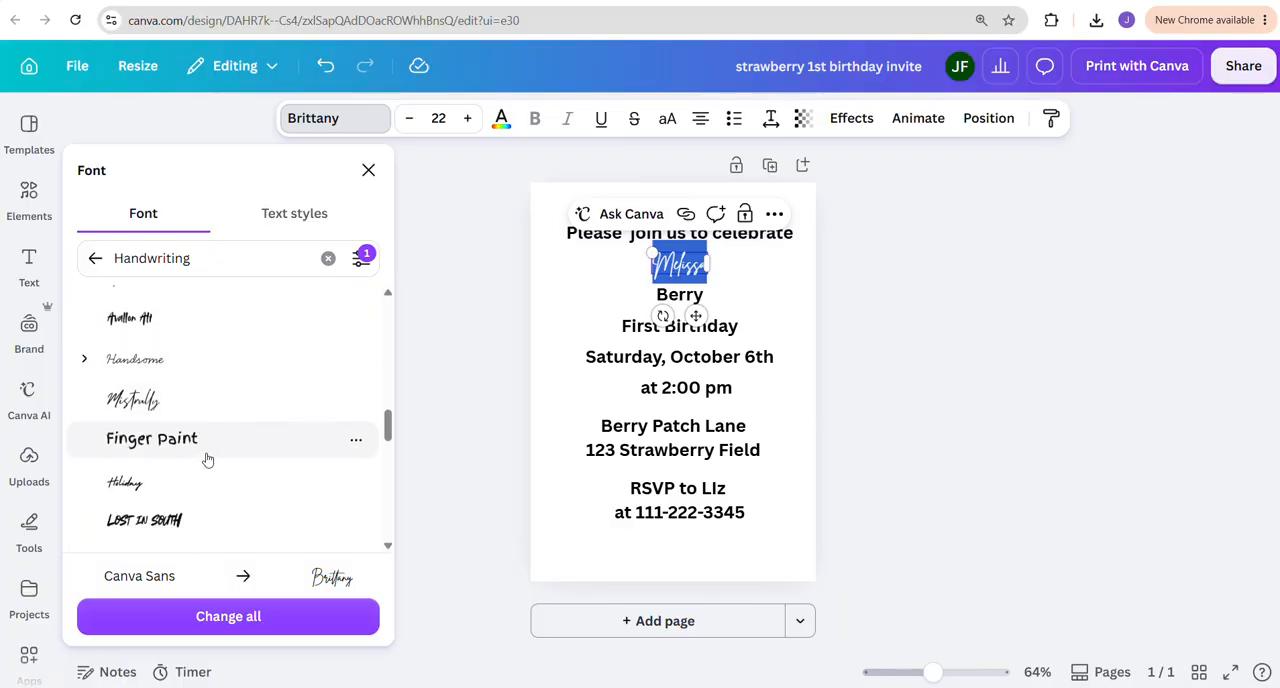
pyautogui.click(143, 400)
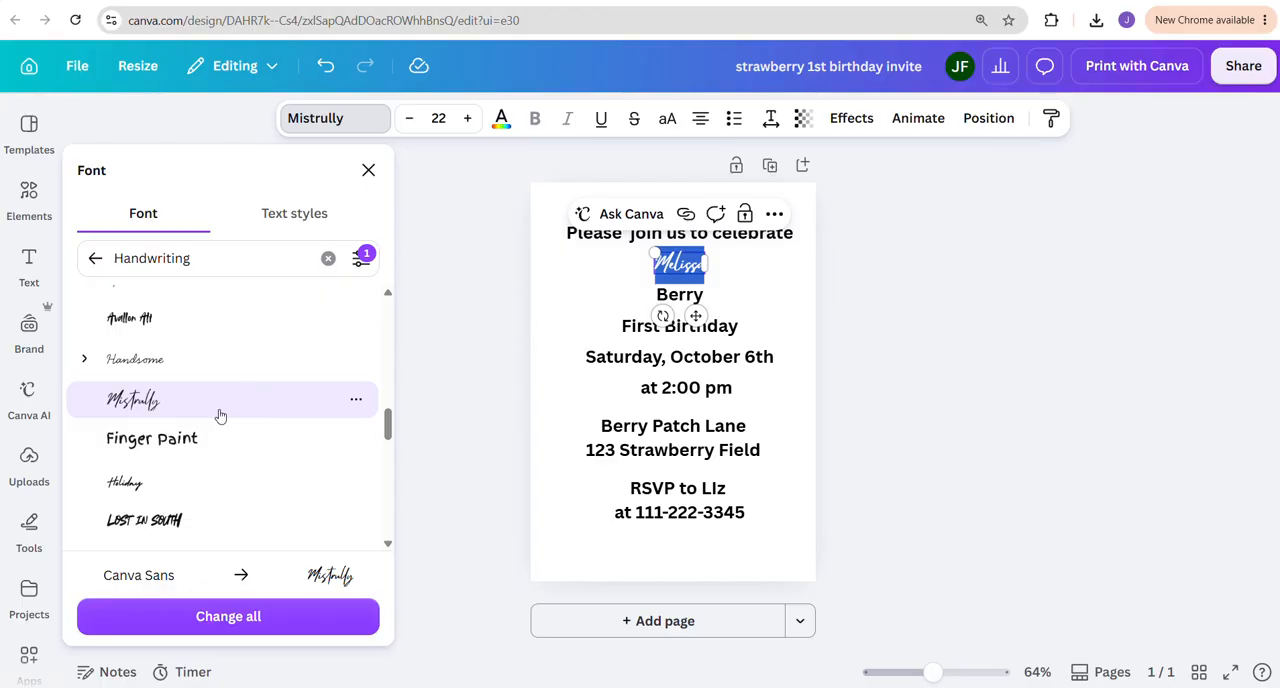
pyautogui.click(228, 481)
pyautogui.scroll(-5, 233, 442)
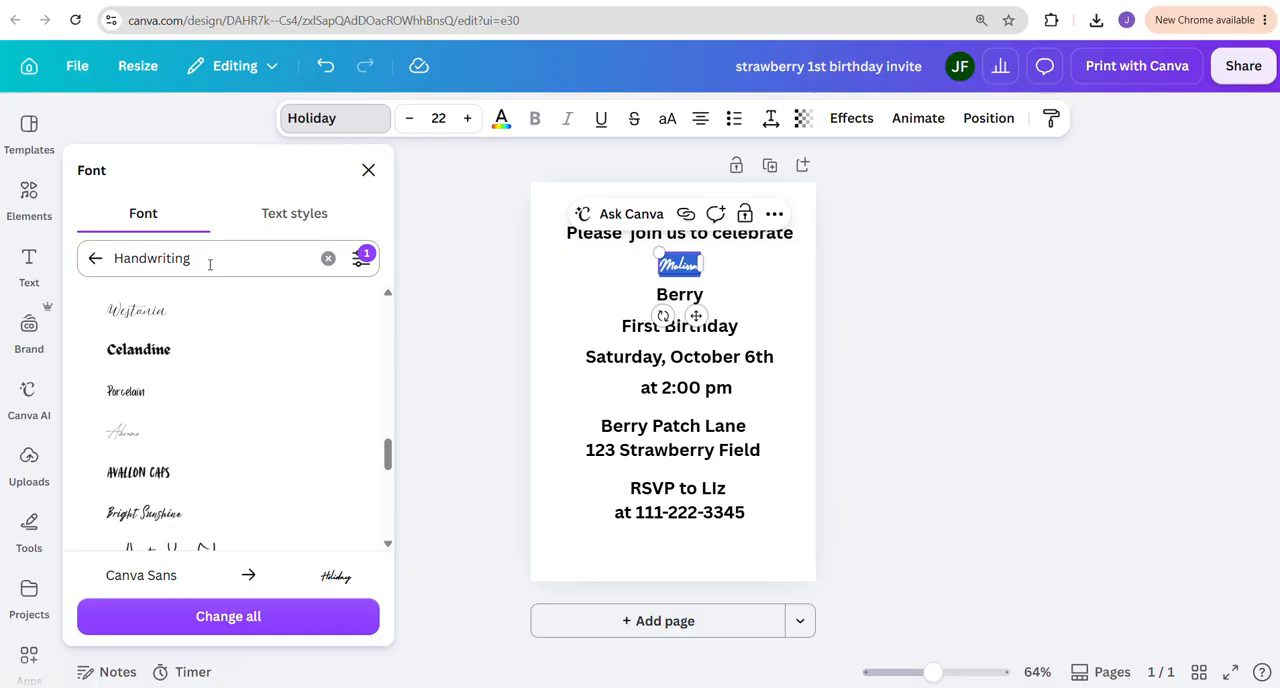
# Replace the Handwriting font search with one for Great Vibes and apply that font to the child's first name
pyautogui.click(340, 118)
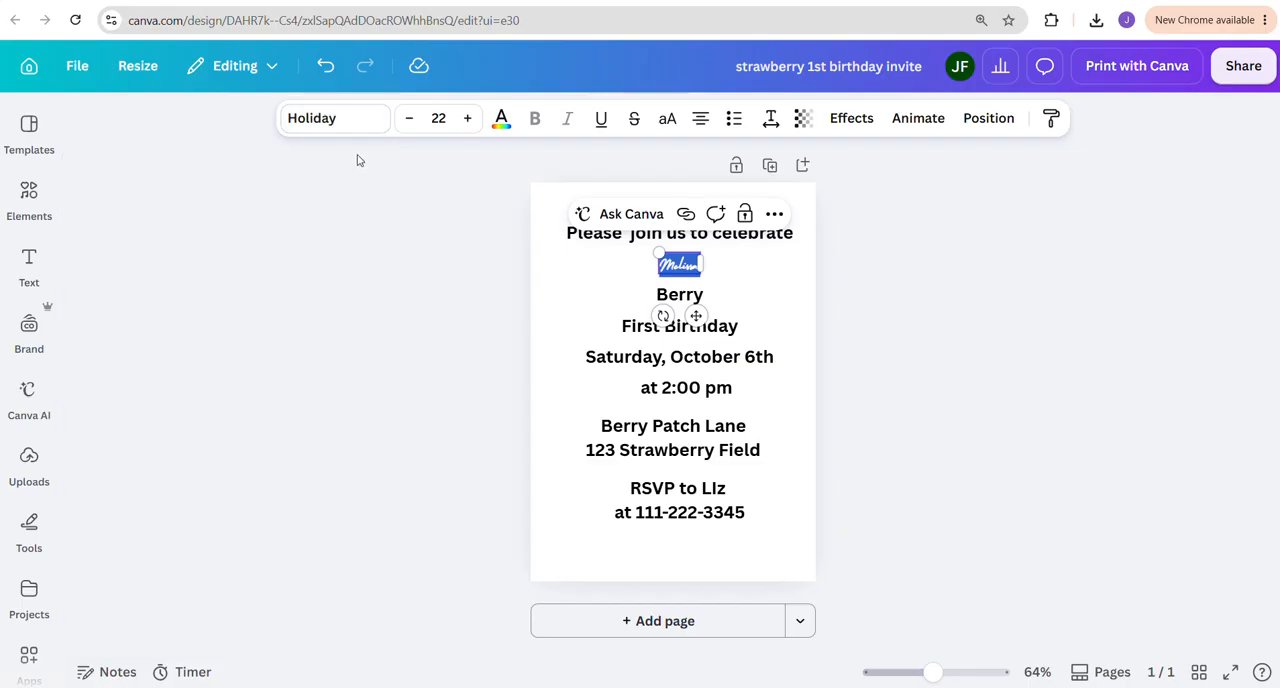
pyautogui.click(334, 120)
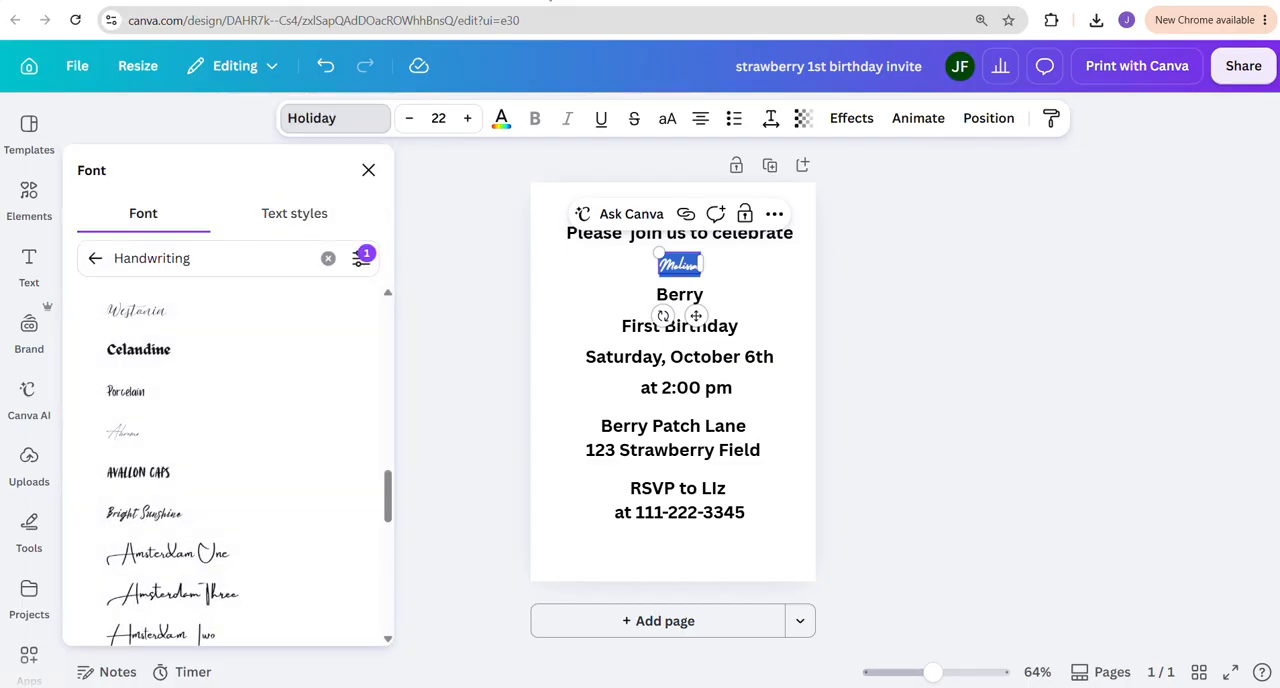
pyautogui.click(328, 258)
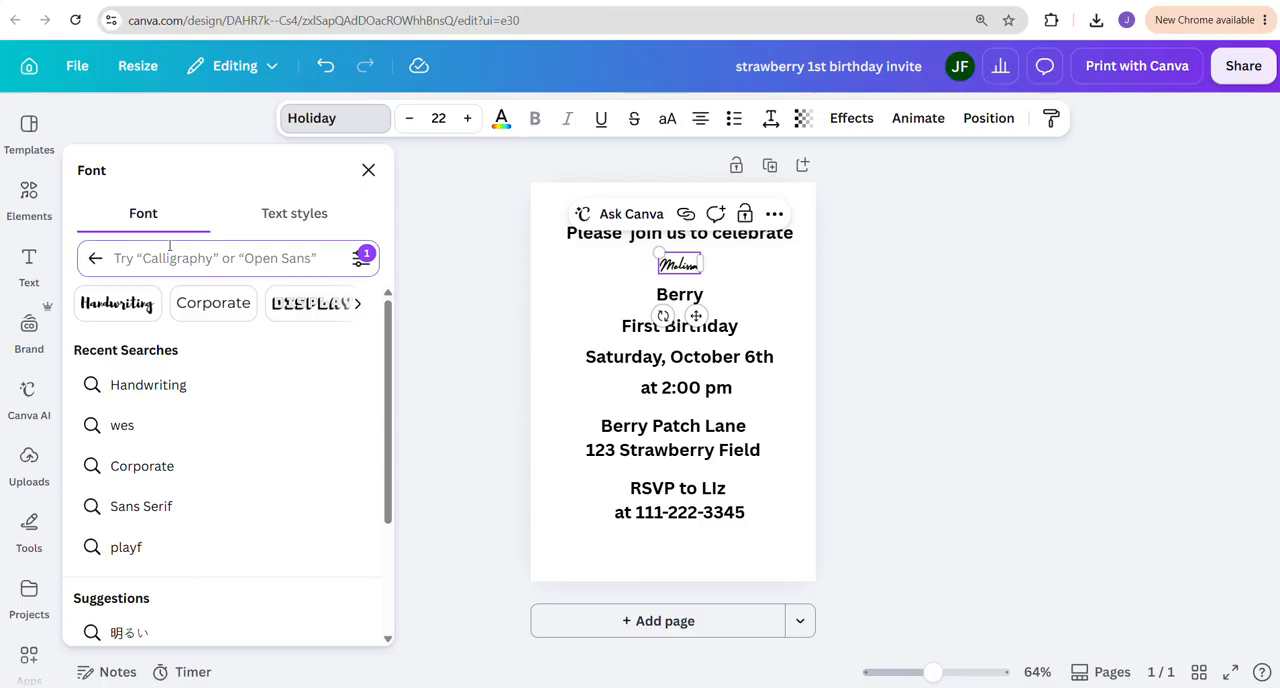
pyautogui.write('gr')
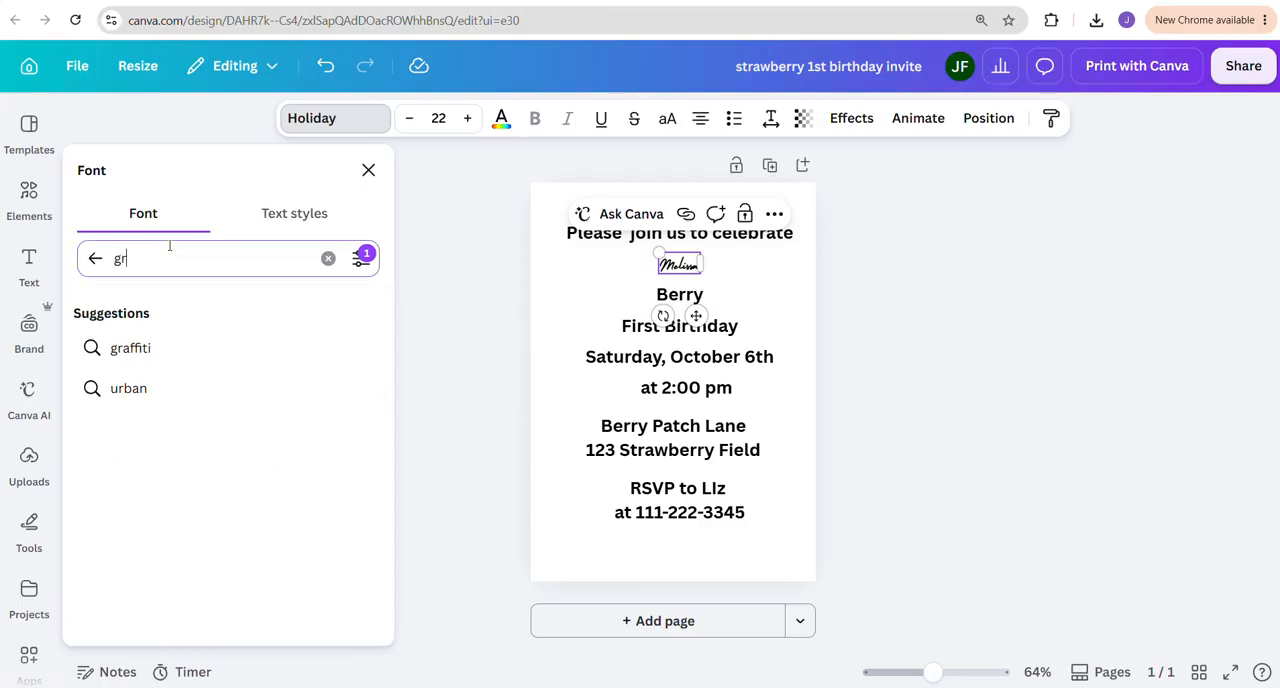
pyautogui.write('eat bir')
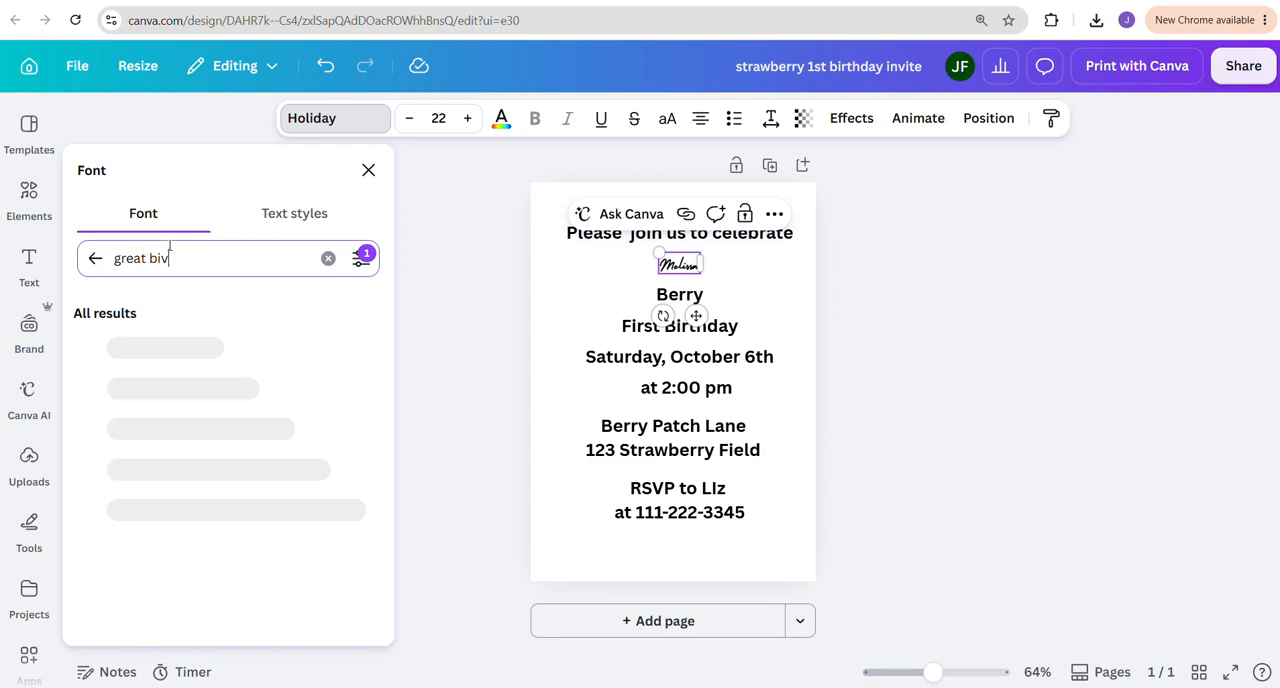
pyautogui.press('BackSpace')
pyautogui.press('BackSpace')
pyautogui.press('BackSpace')
pyautogui.press('BackSpace')
pyautogui.write('vib')
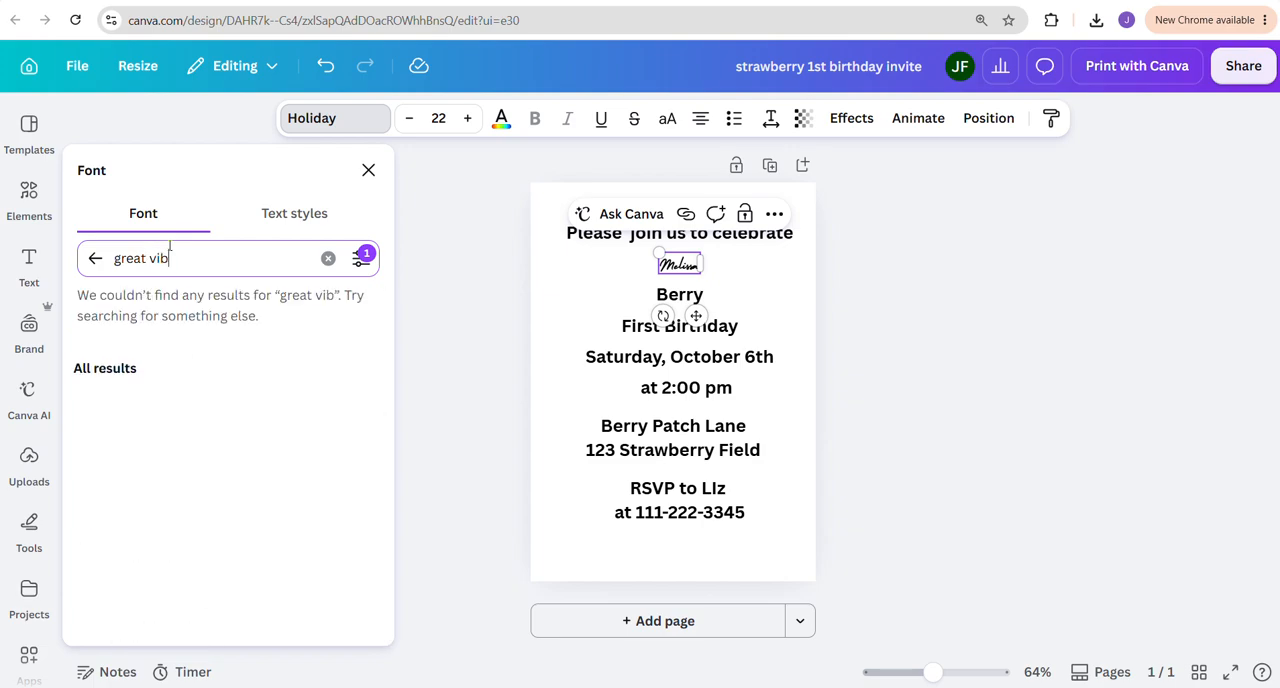
pyautogui.write('bes')
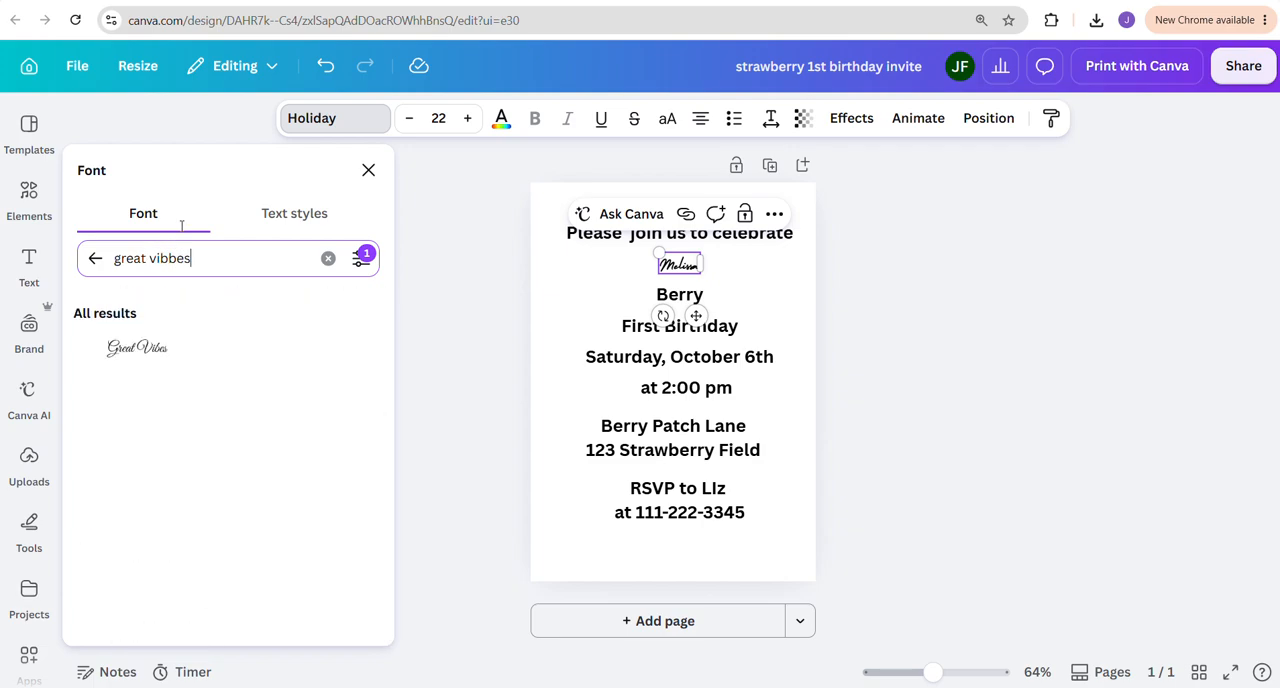
pyautogui.click(138, 345)
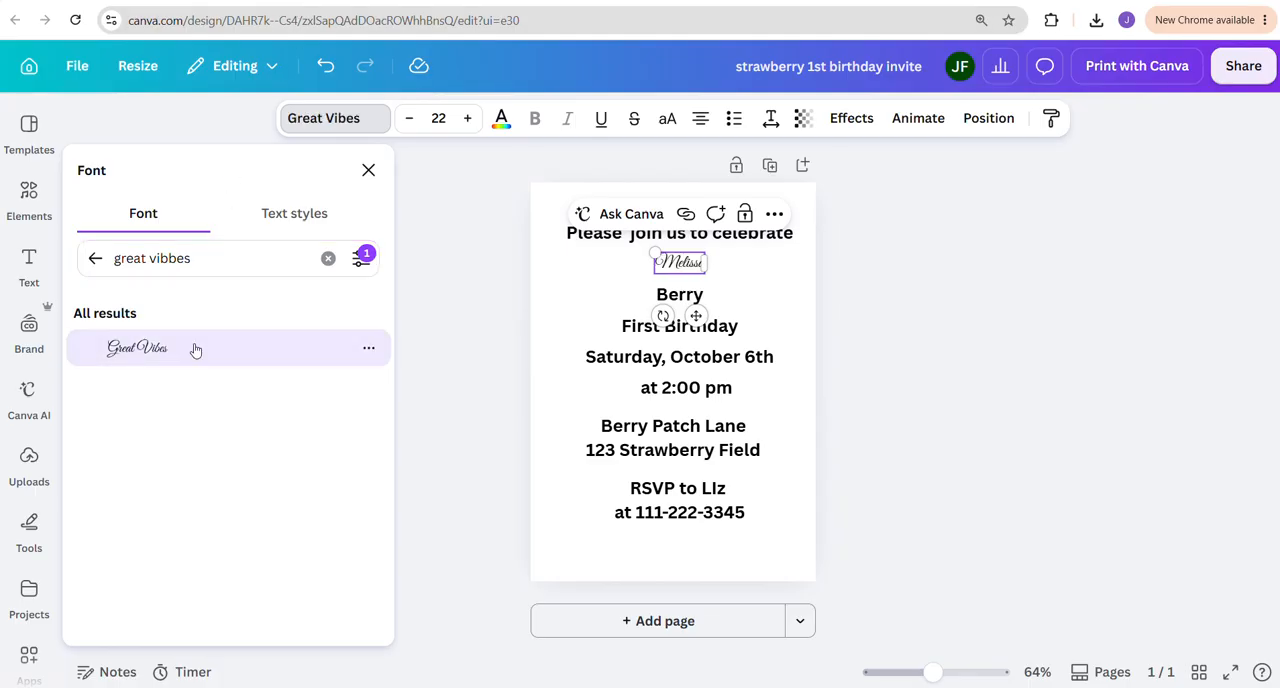
pyautogui.click(368, 170)
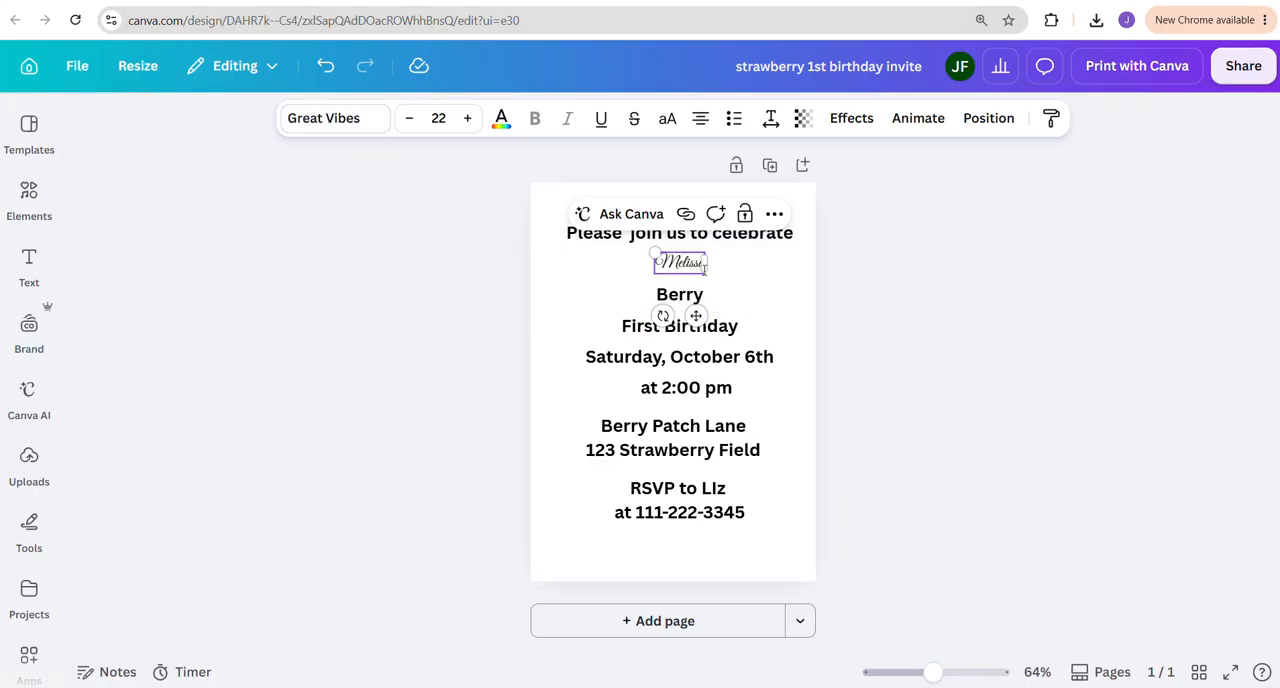
# Set the font size of the child's first name to 40
pyautogui.doubleClick(661, 262)
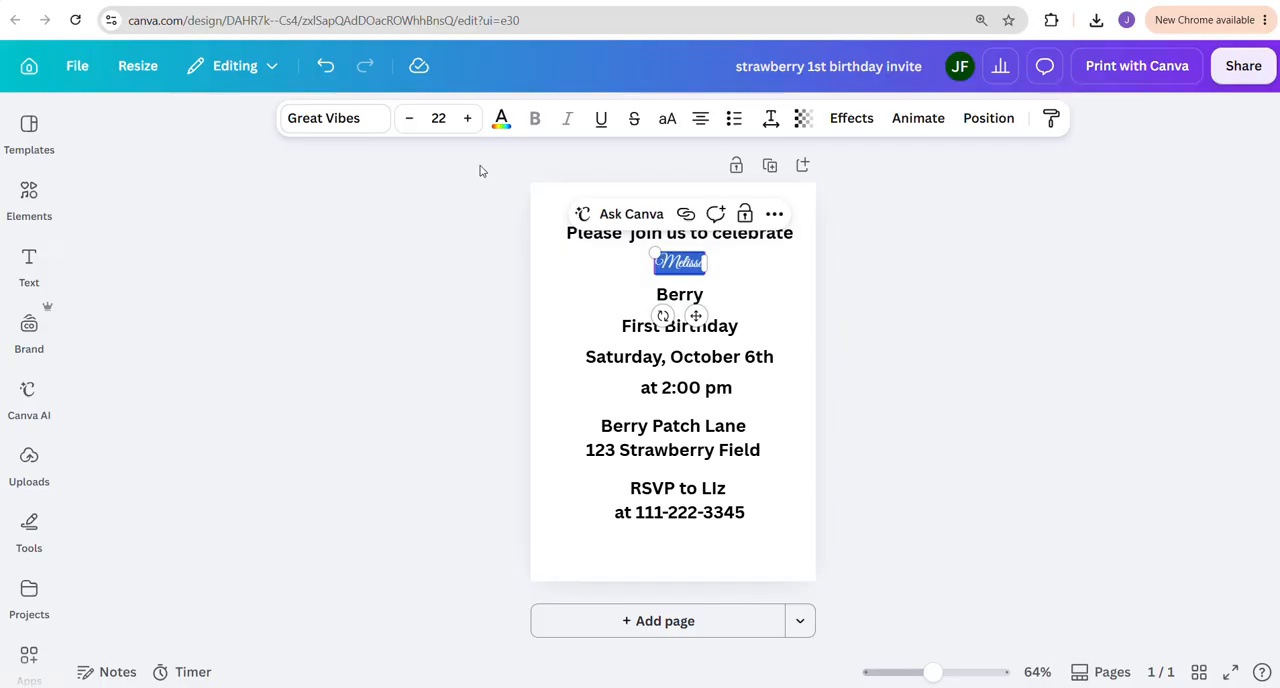
pyautogui.click(438, 118)
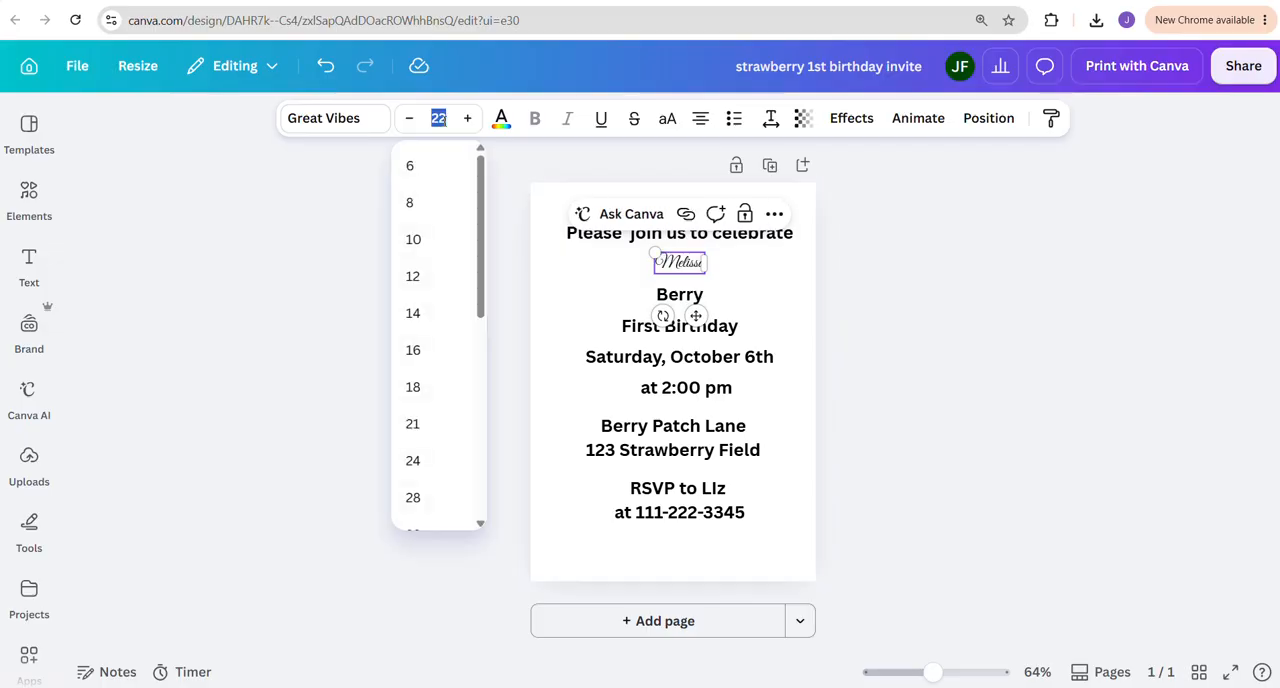
pyautogui.press('Return')
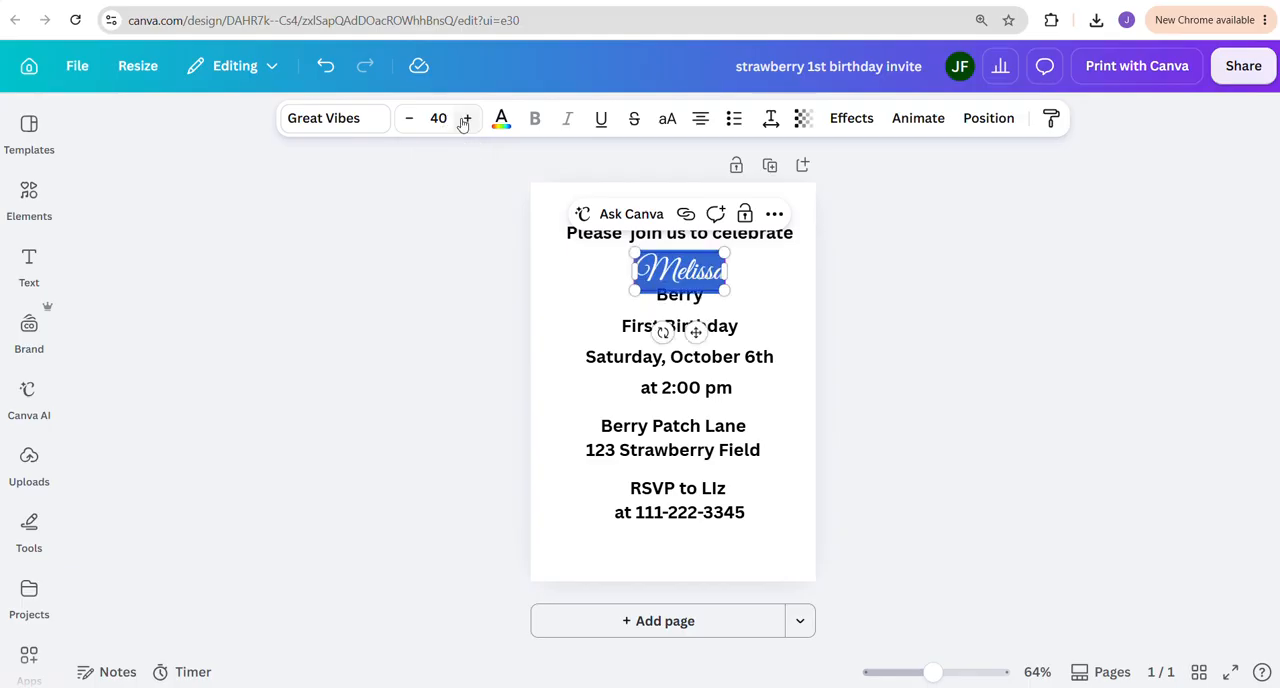
pyautogui.click(745, 300)
# Enlarge the child's first name to font size 50 and deselect it
pyautogui.click(664, 270)
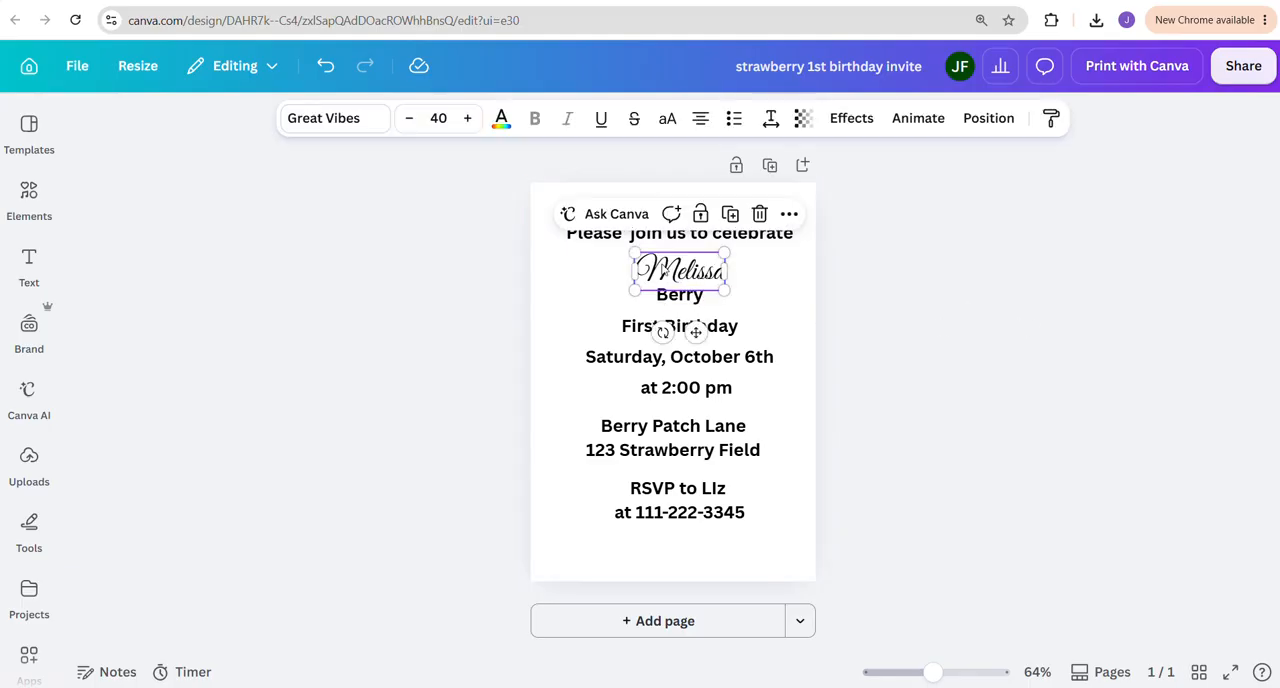
pyautogui.click(438, 118)
pyautogui.write('50')
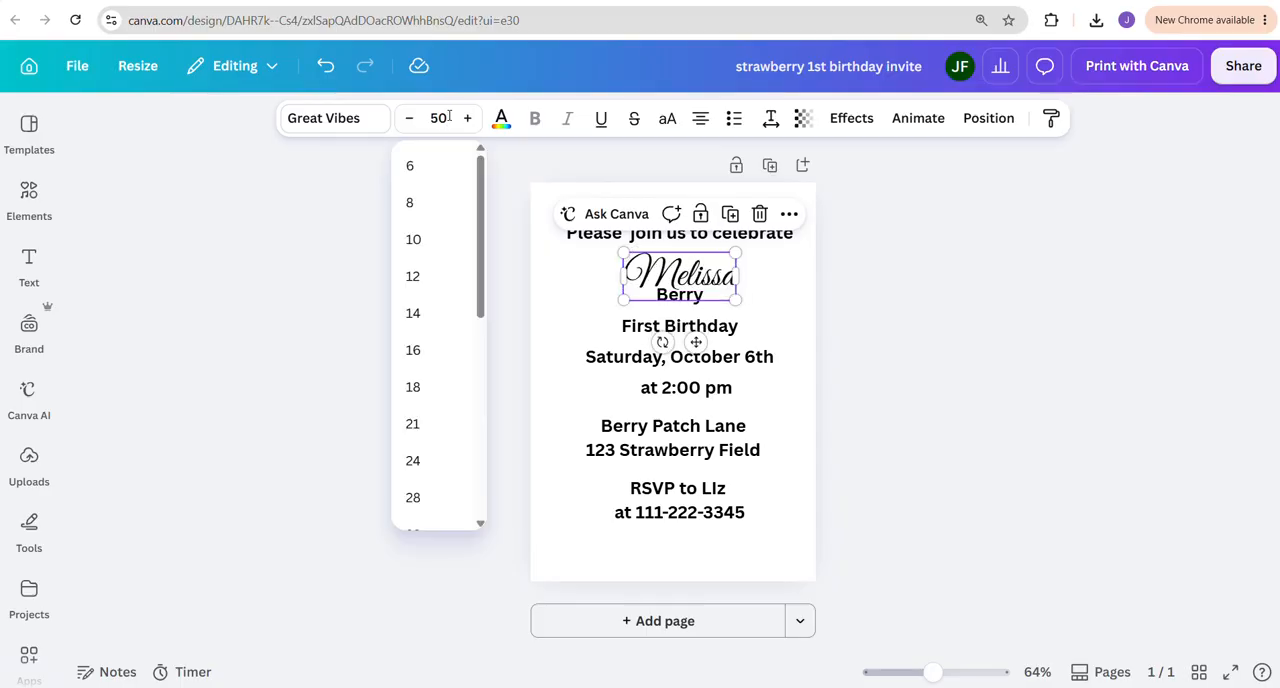
pyautogui.press('Return')
pyautogui.click(751, 289)
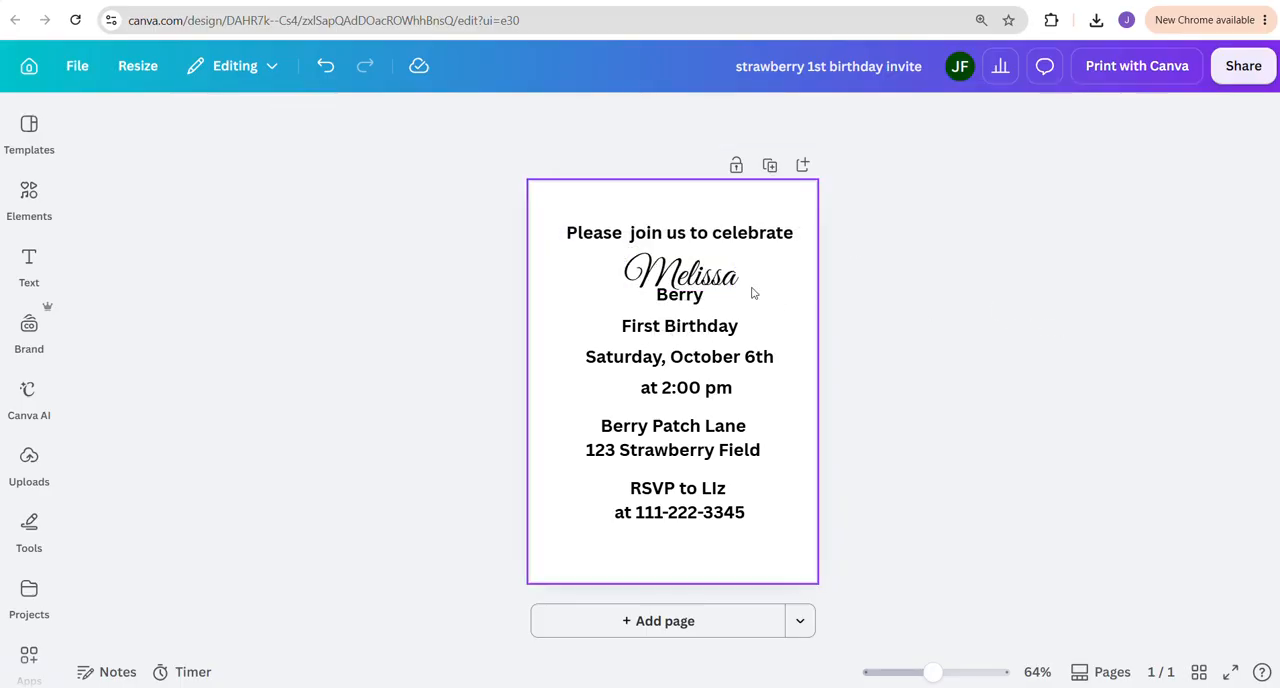
# Move the child's first name up closer to the greeting and lower the "Berry" line so the two no longer overlap
pyautogui.click(672, 234)
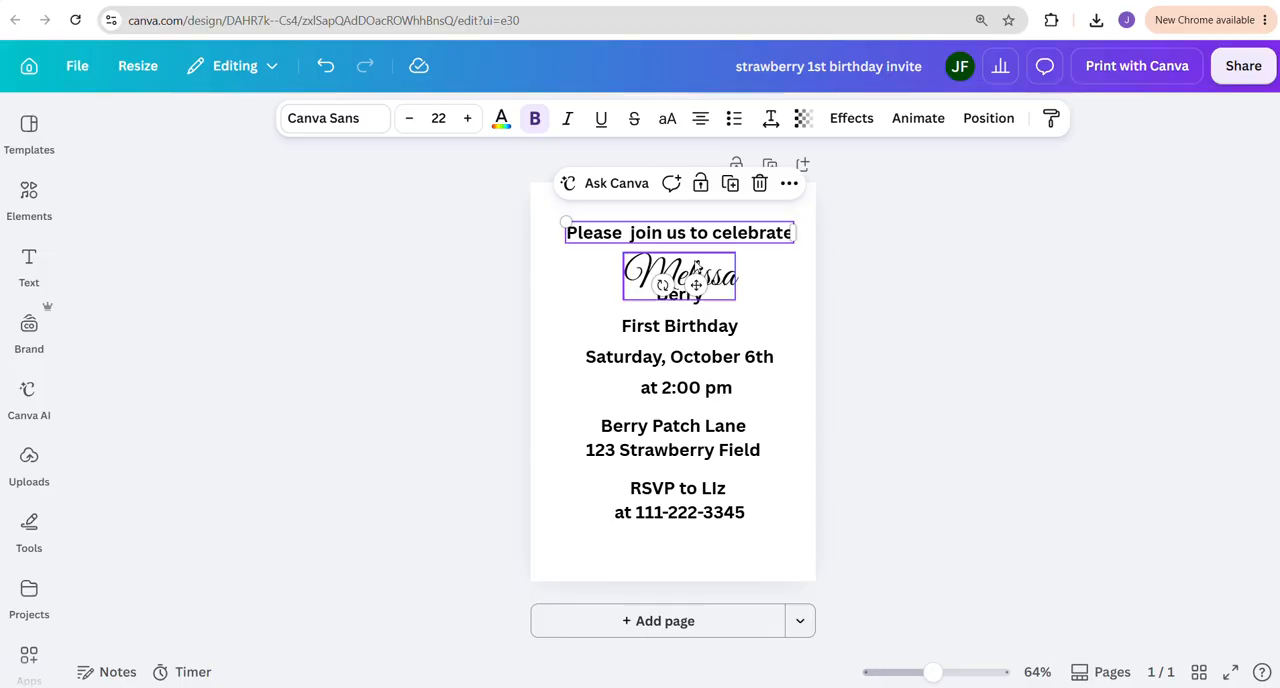
pyautogui.click(680, 275)
pyautogui.moveTo(680, 275); pyautogui.dragTo(672, 310)
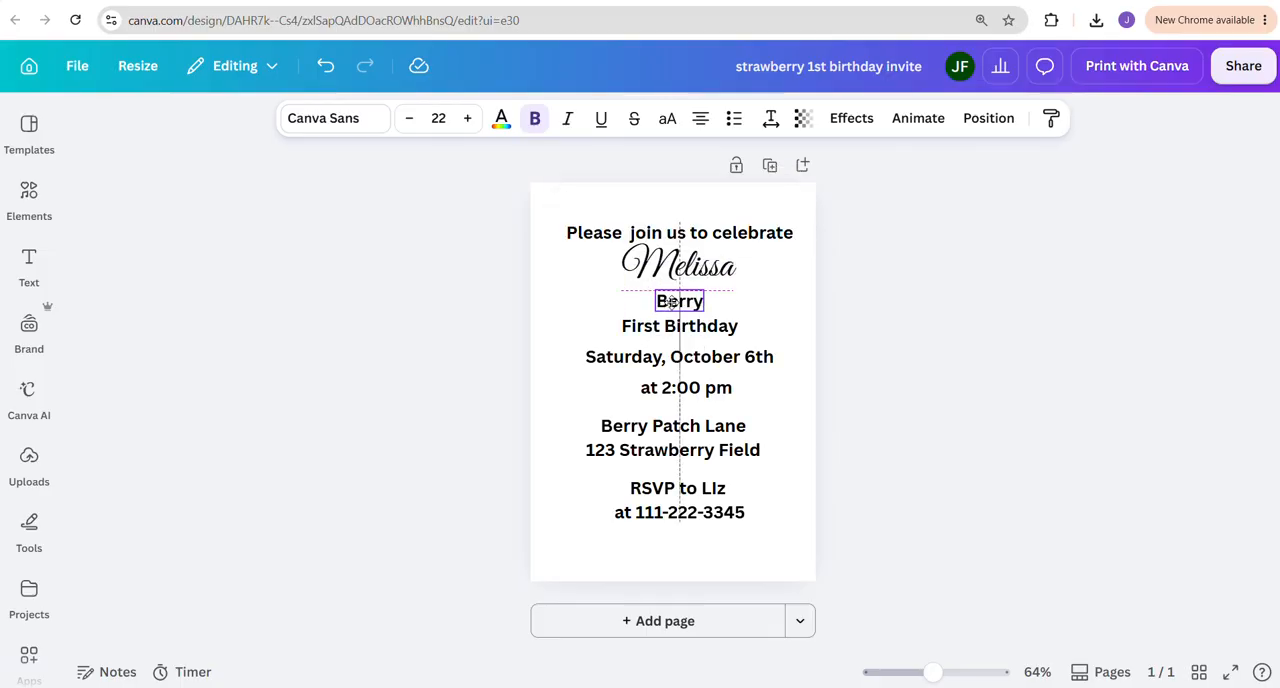
pyautogui.click(914, 351)
pyautogui.click(590, 244)
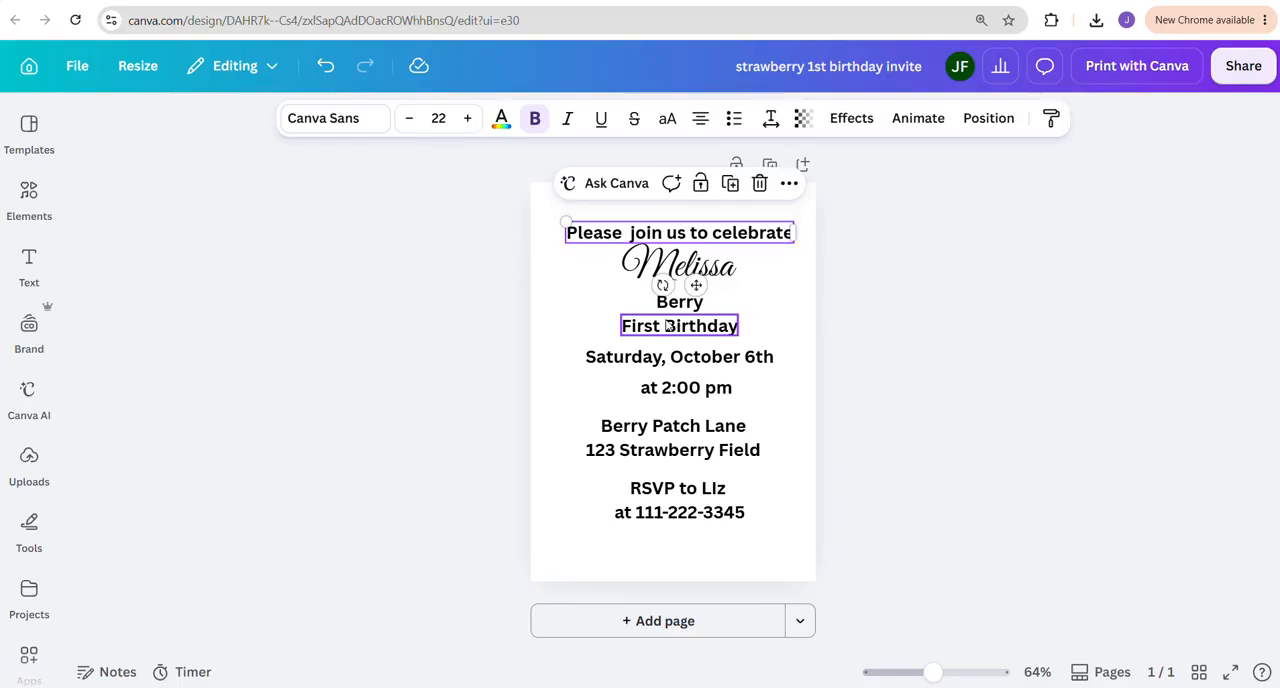
pyautogui.click(650, 326)
pyautogui.click(625, 356)
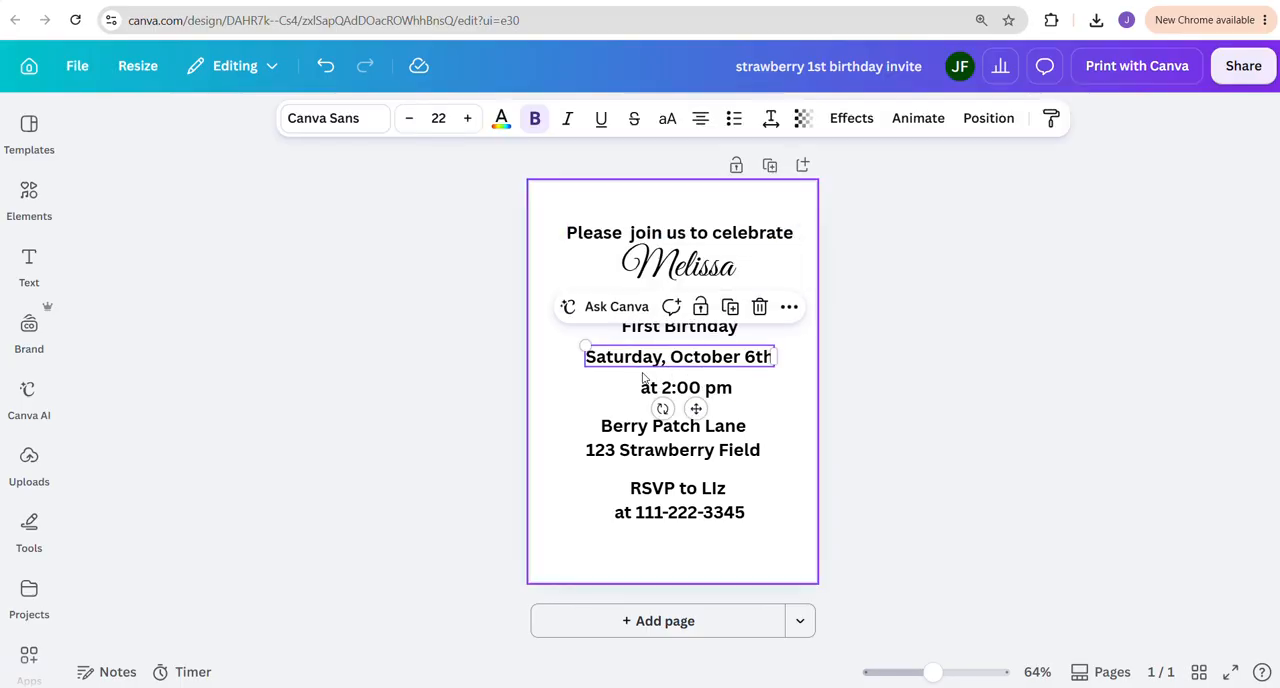
pyautogui.click(645, 390)
pyautogui.click(636, 440)
pyautogui.click(645, 489)
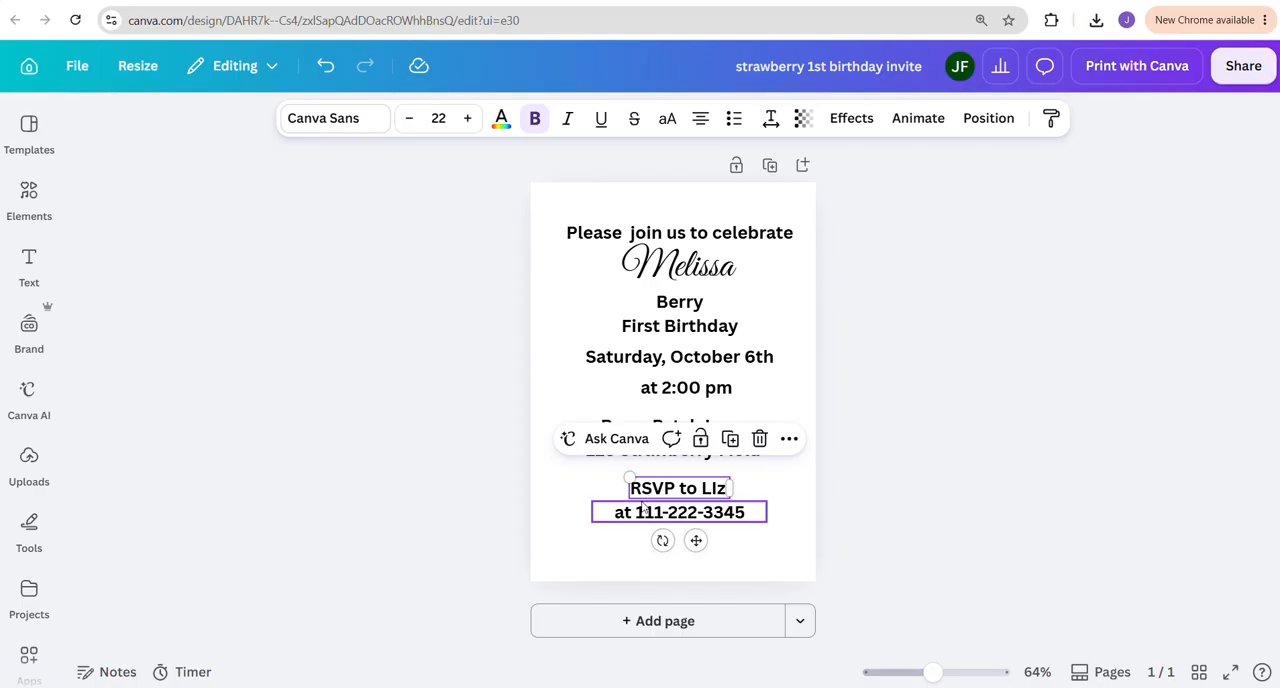
pyautogui.click(643, 514)
pyautogui.click(575, 244)
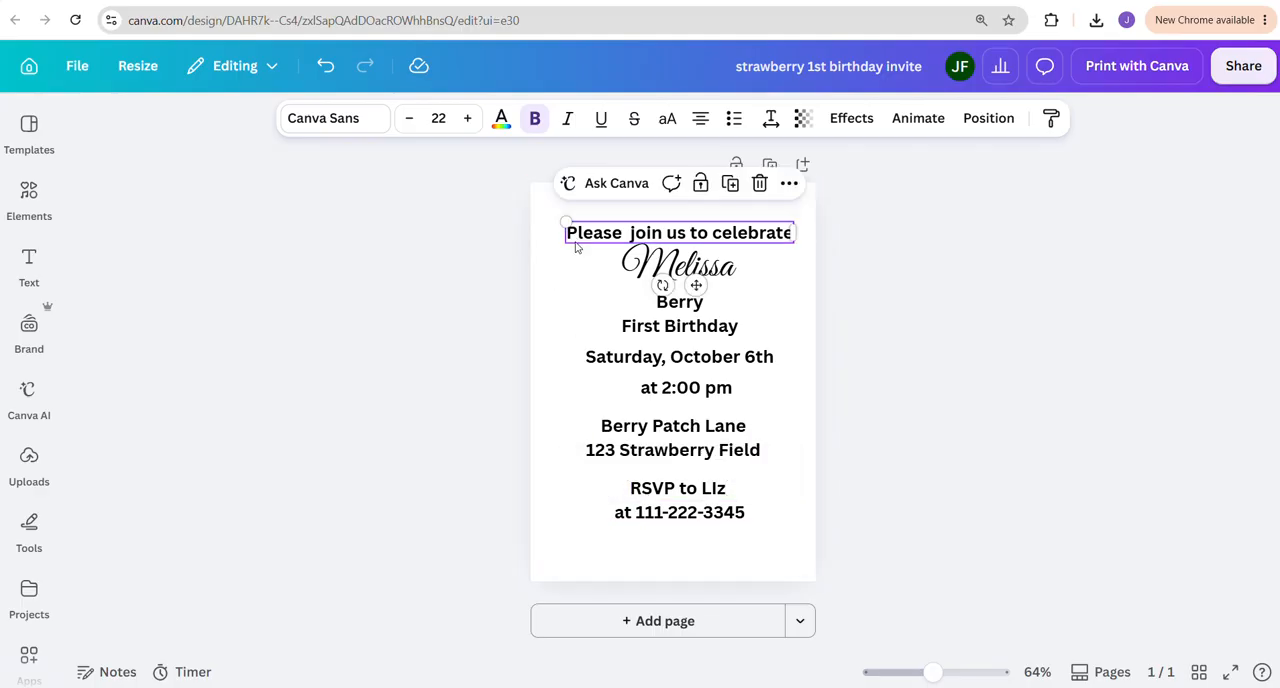
pyautogui.click(660, 304)
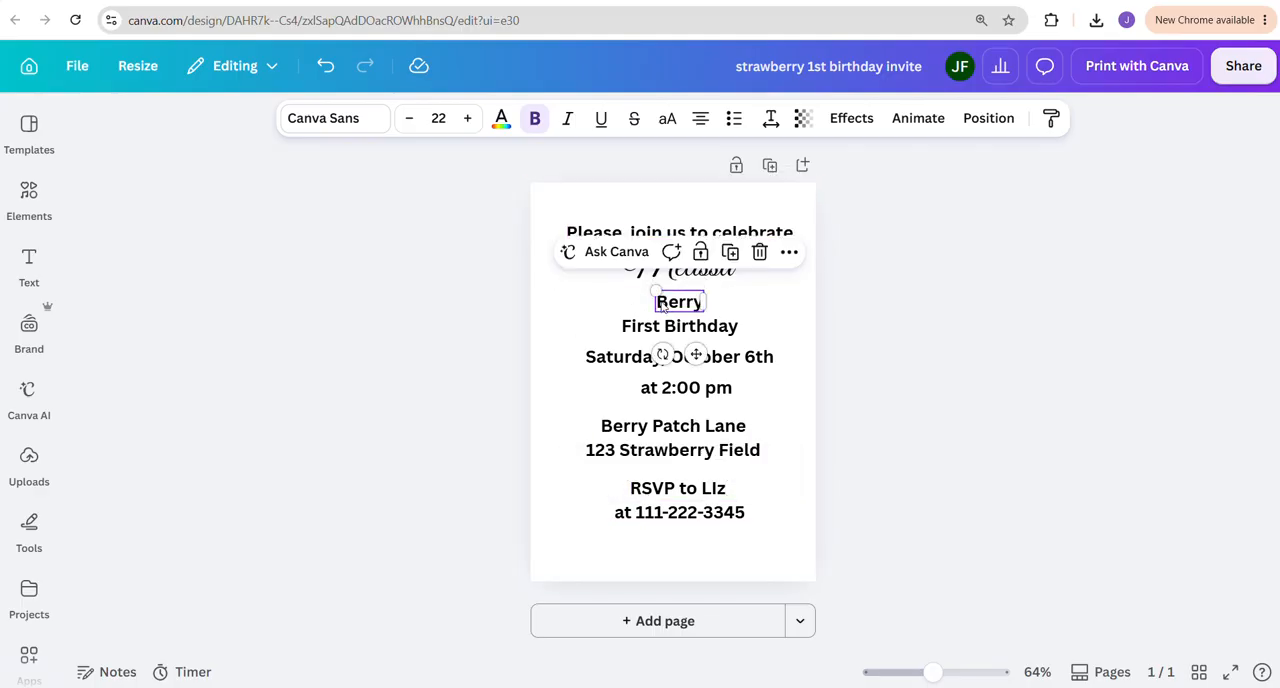
# Select all the text lines together, from the greeting to the RSVP phone line, leaving out the child's first name
pyautogui.click(576, 231)
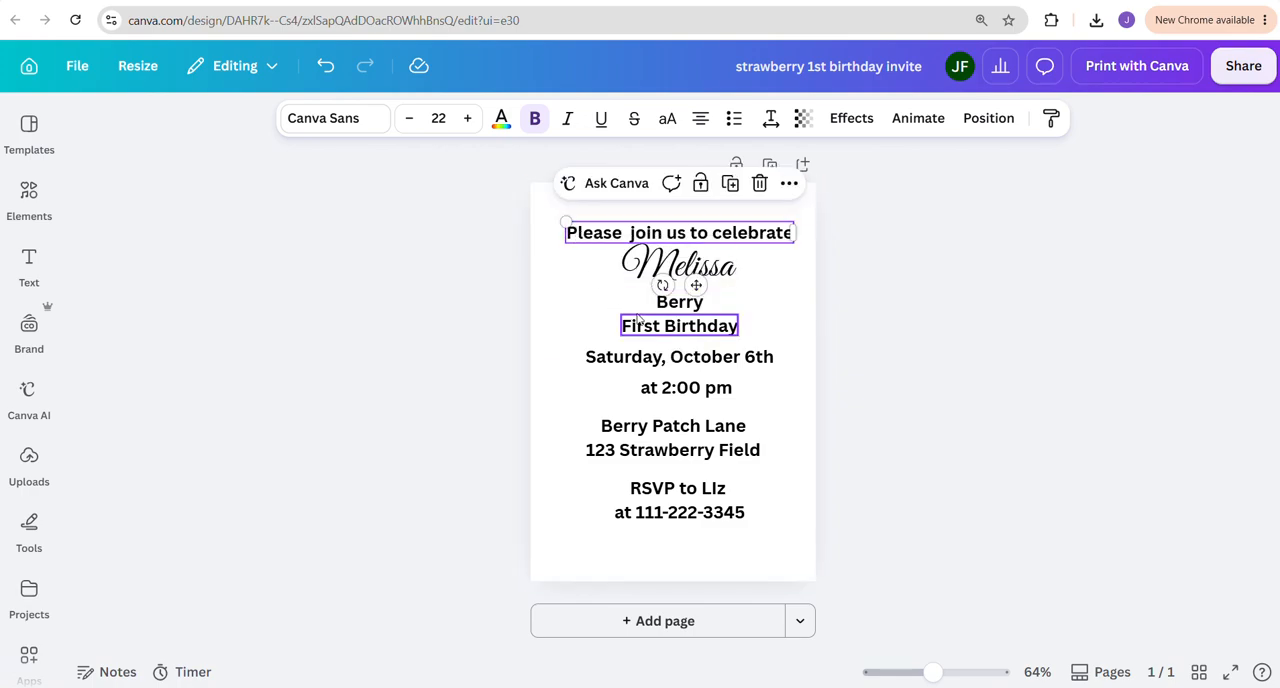
pyautogui.keyDown('shift'); pyautogui.click(668, 302); pyautogui.keyUp('shift')
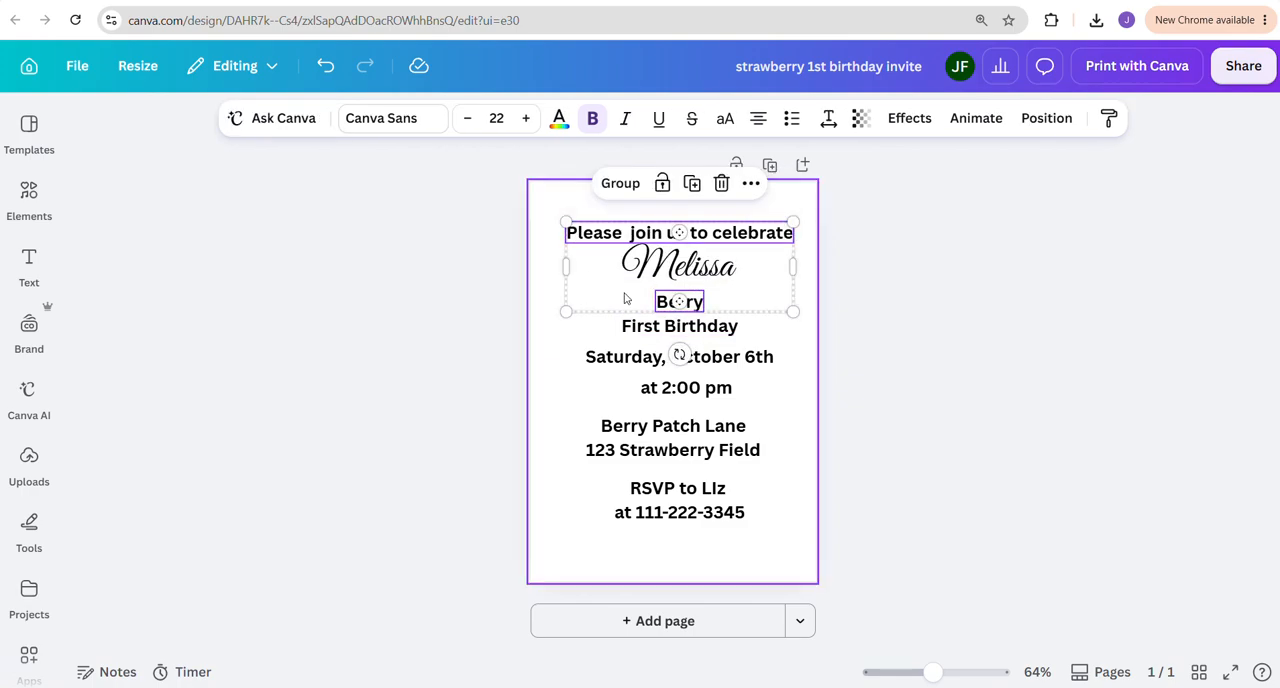
pyautogui.keyDown('shift'); pyautogui.click(632, 334); pyautogui.keyUp('shift')
pyautogui.keyDown('shift'); pyautogui.click(627, 357); pyautogui.keyUp('shift')
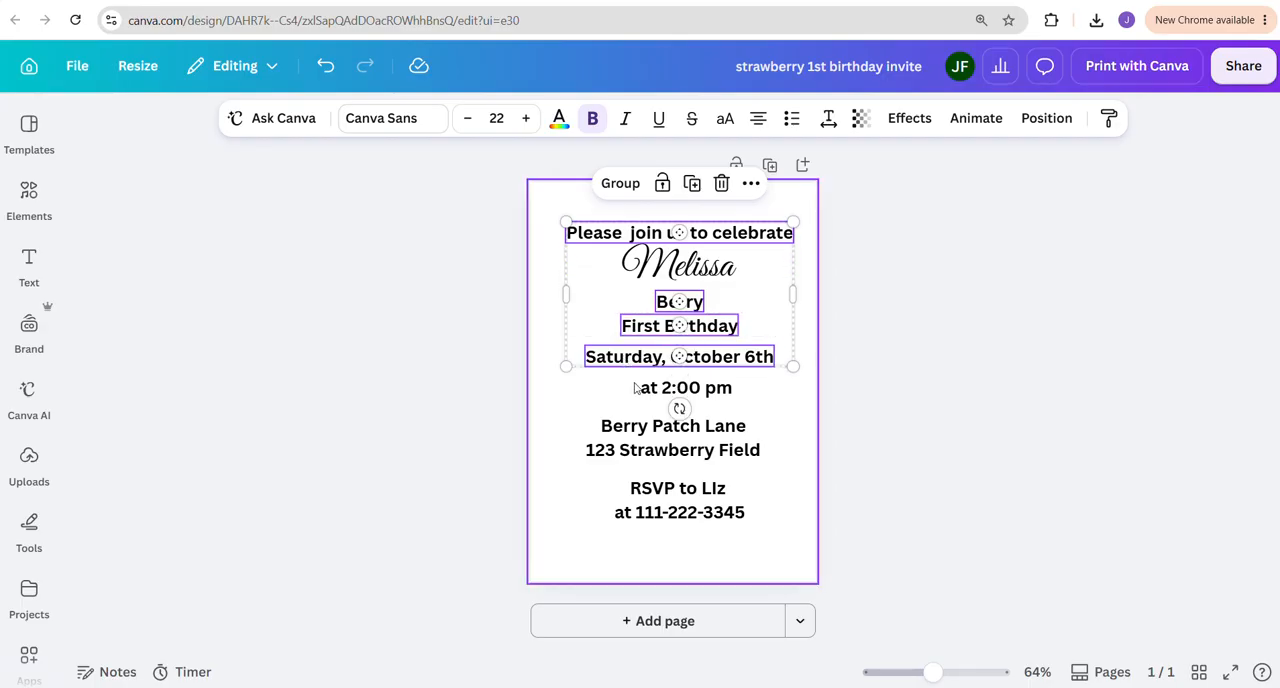
pyautogui.keyDown('shift'); pyautogui.click(648, 400); pyautogui.keyUp('shift')
pyautogui.keyDown('shift'); pyautogui.click(645, 433); pyautogui.keyUp('shift')
pyautogui.keyDown('shift'); pyautogui.click(645, 455); pyautogui.keyUp('shift')
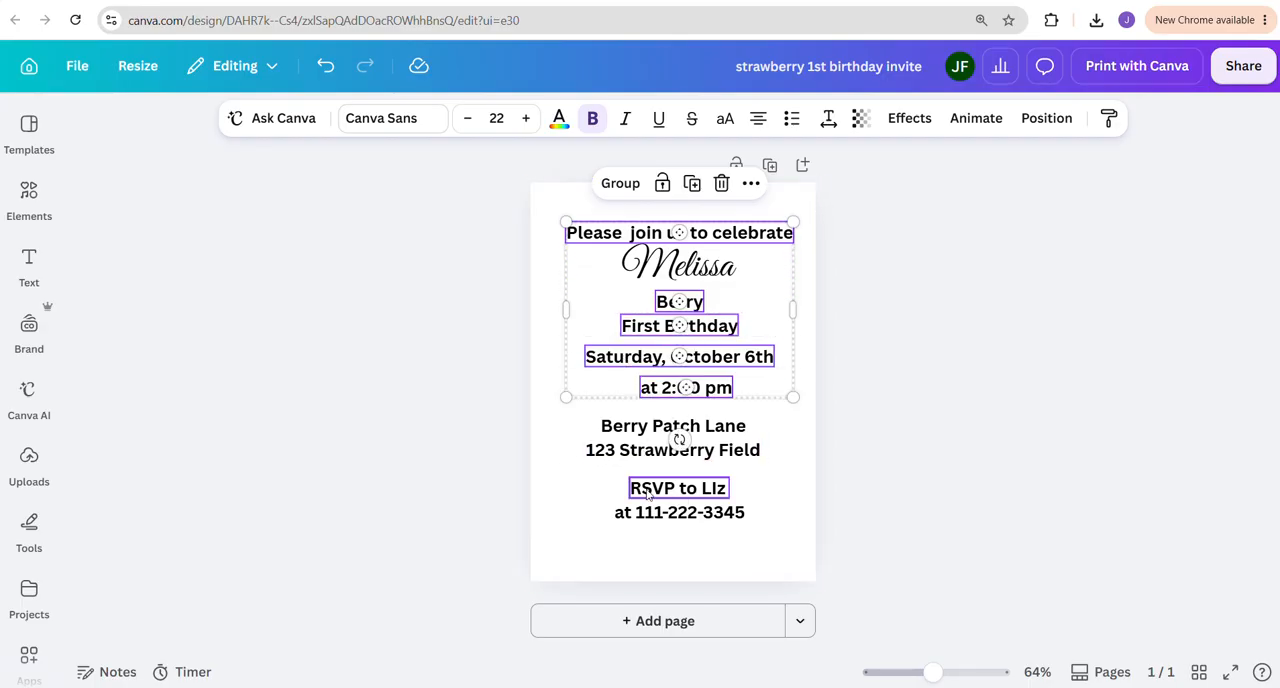
pyautogui.keyDown('shift'); pyautogui.click(648, 490); pyautogui.keyUp('shift')
pyautogui.keyDown('shift'); pyautogui.click(649, 512); pyautogui.keyUp('shift')
pyautogui.keyDown('shift'); pyautogui.click(636, 440); pyautogui.keyUp('shift')
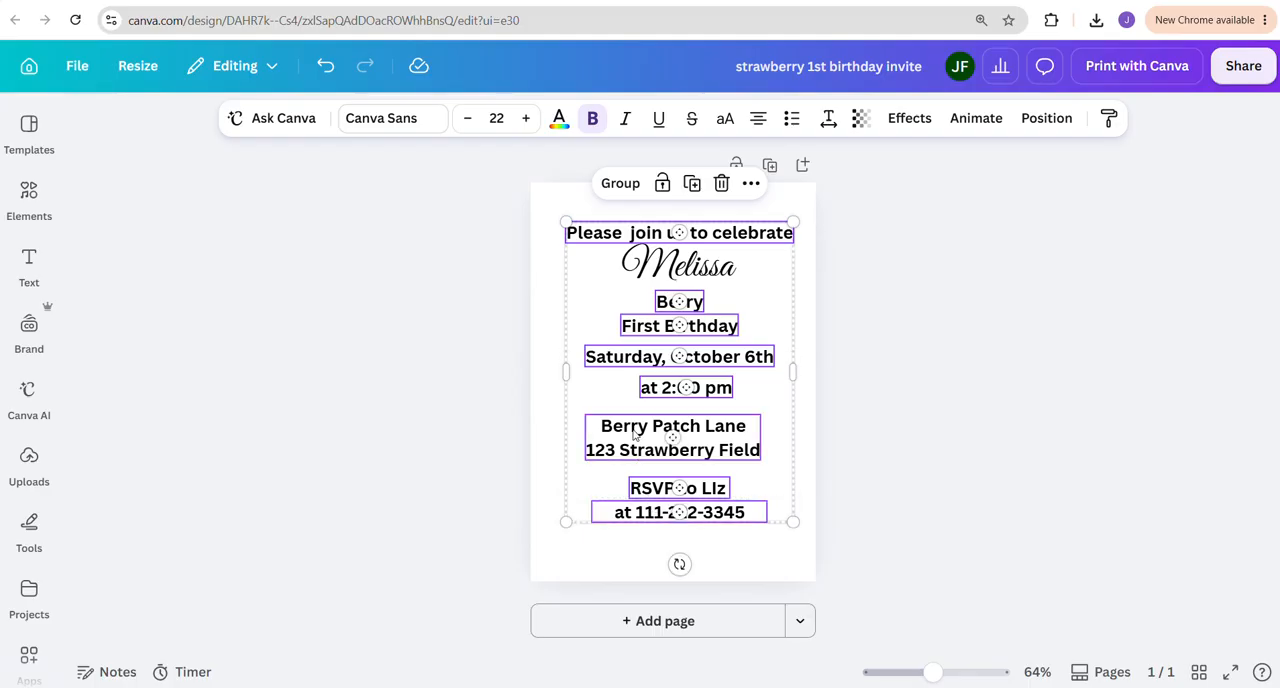
# Try The Seasons font on the selected lines, settle on Playfair Display instead and deselect the text
pyautogui.click(382, 125)
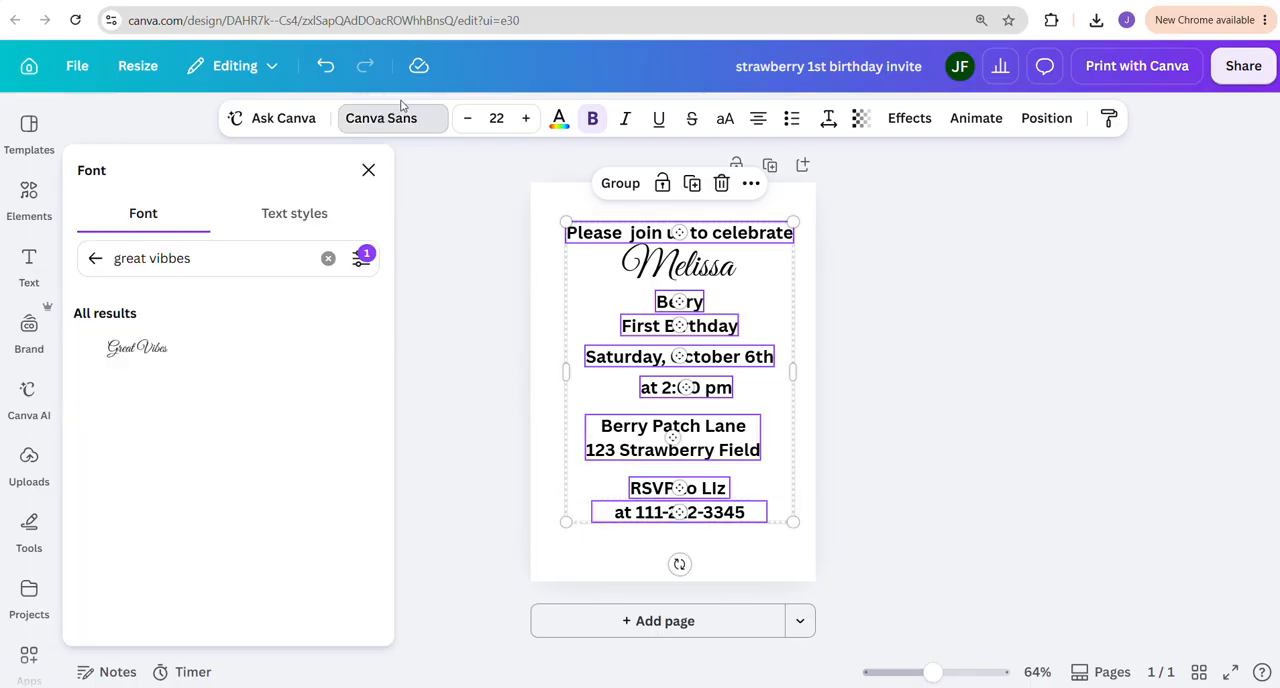
pyautogui.click(97, 259)
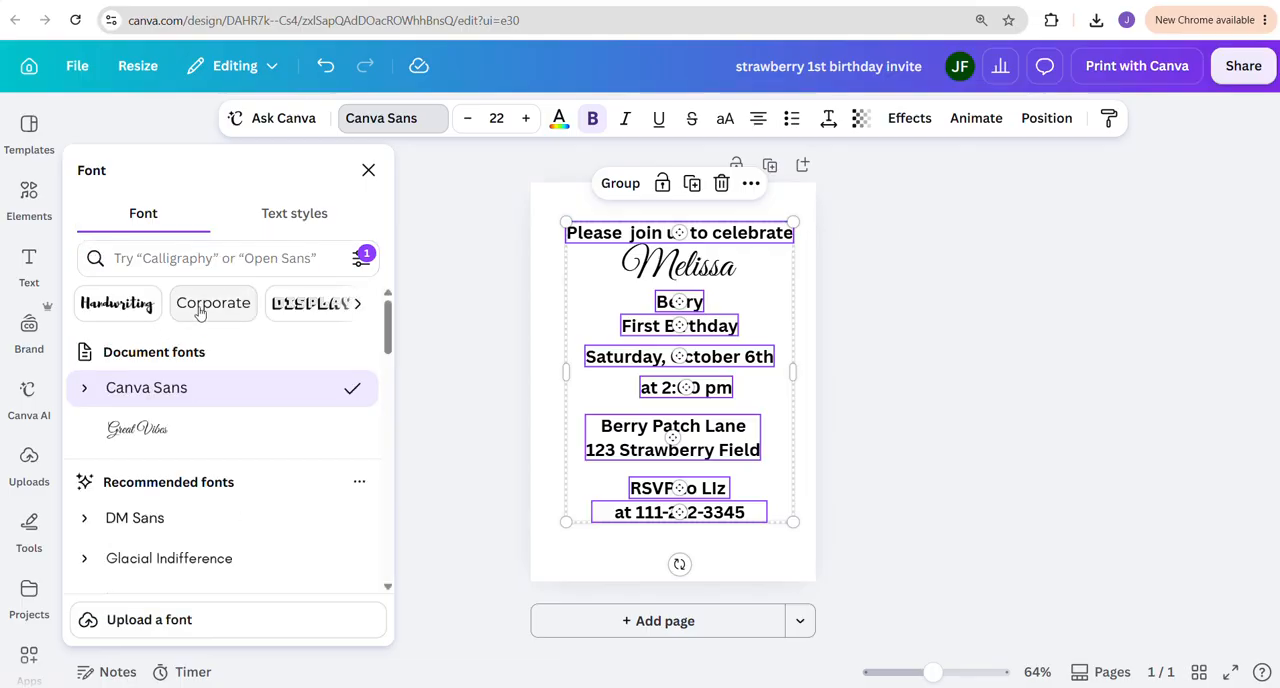
pyautogui.scroll(-3, 197, 443)
pyautogui.scroll(-5, 198, 447)
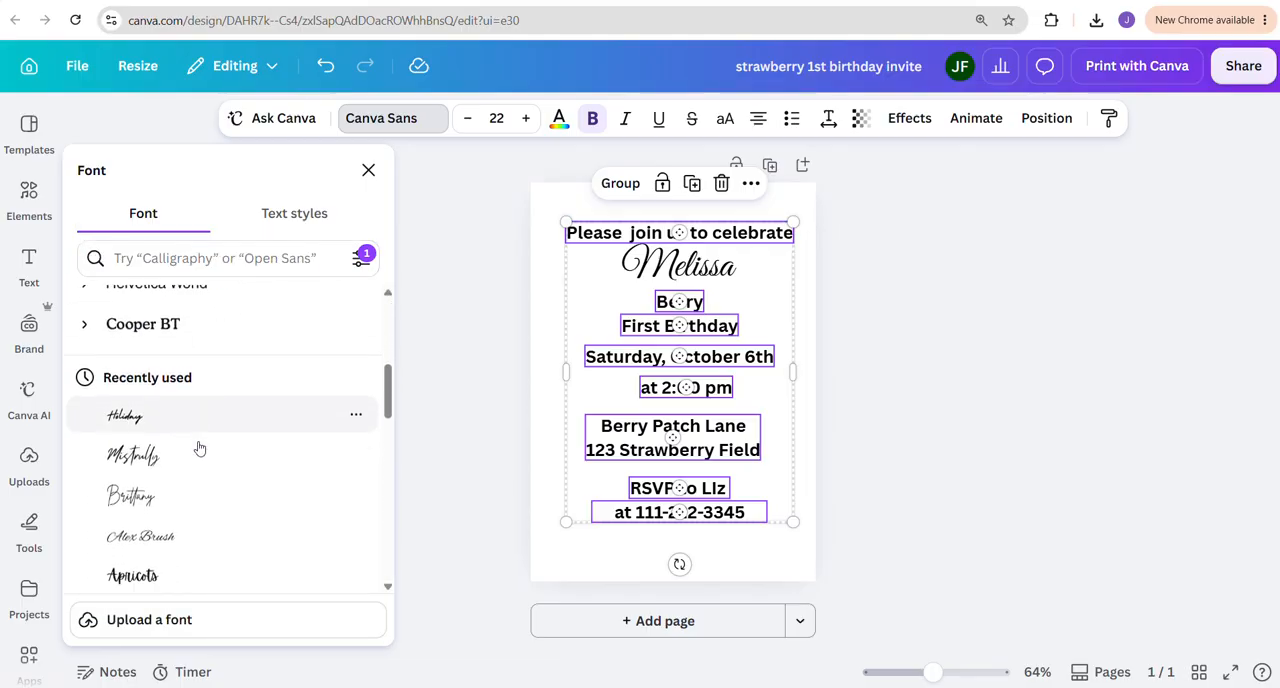
pyautogui.scroll(-1, 198, 448)
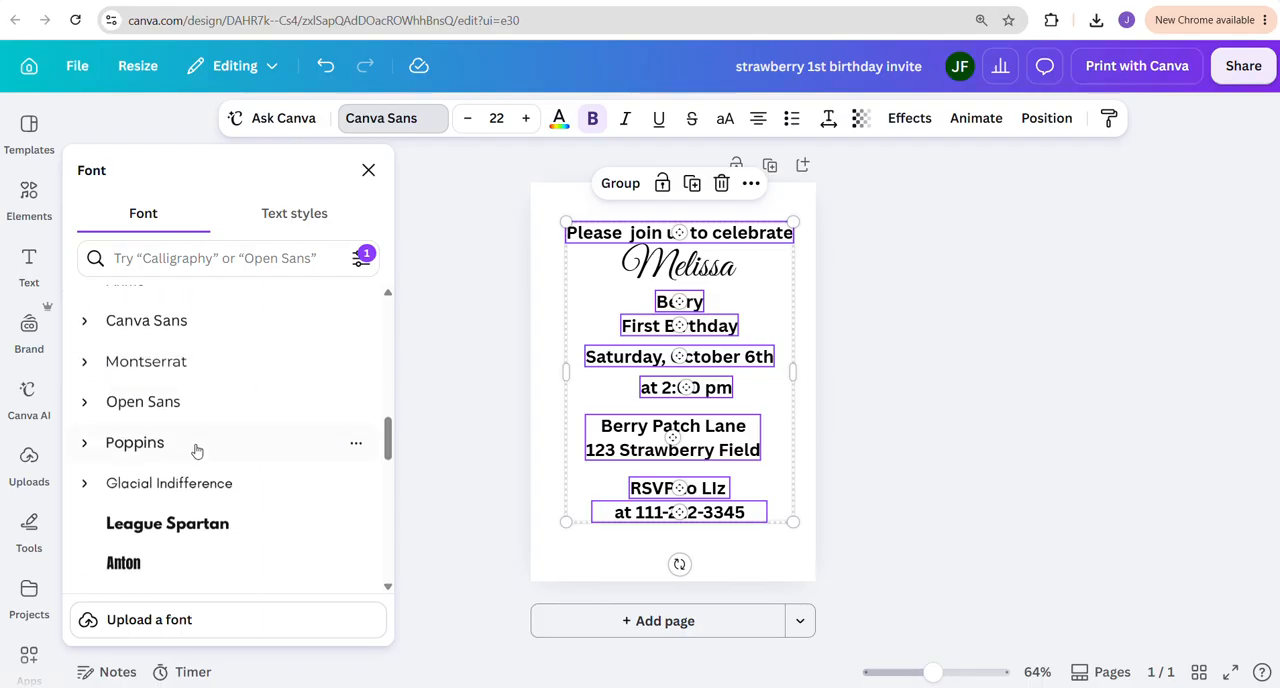
pyautogui.scroll(-2, 151, 346)
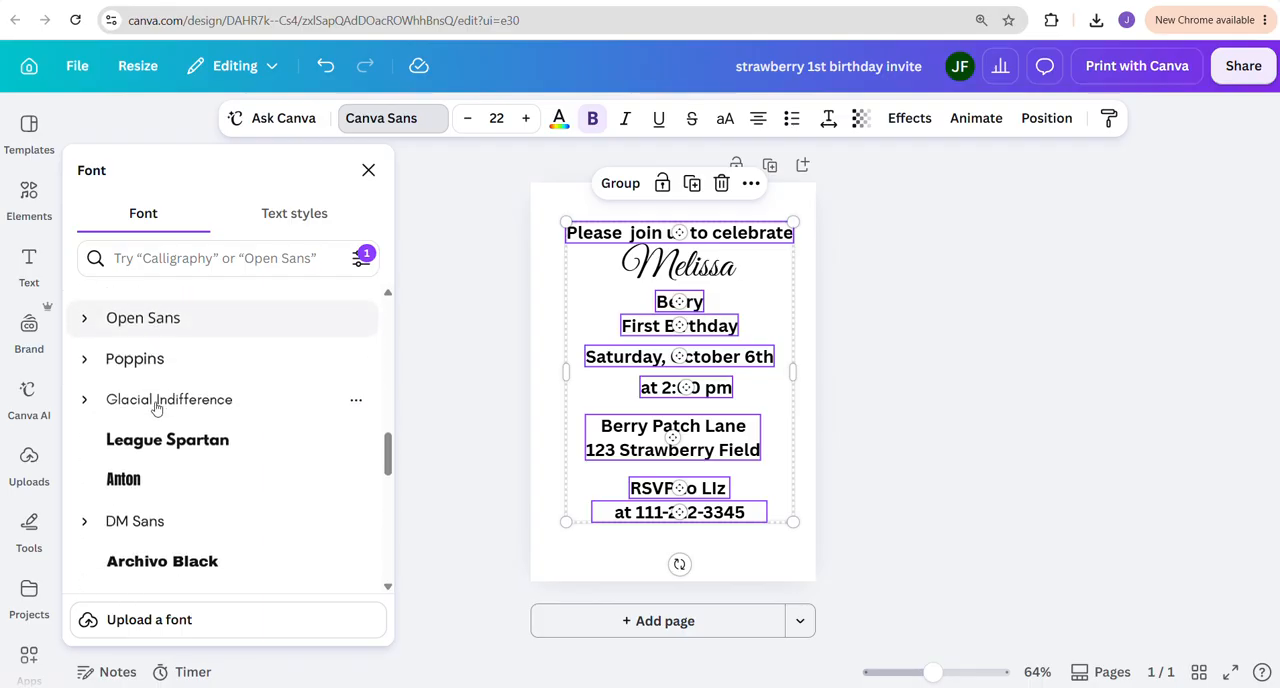
pyautogui.scroll(-6, 155, 408)
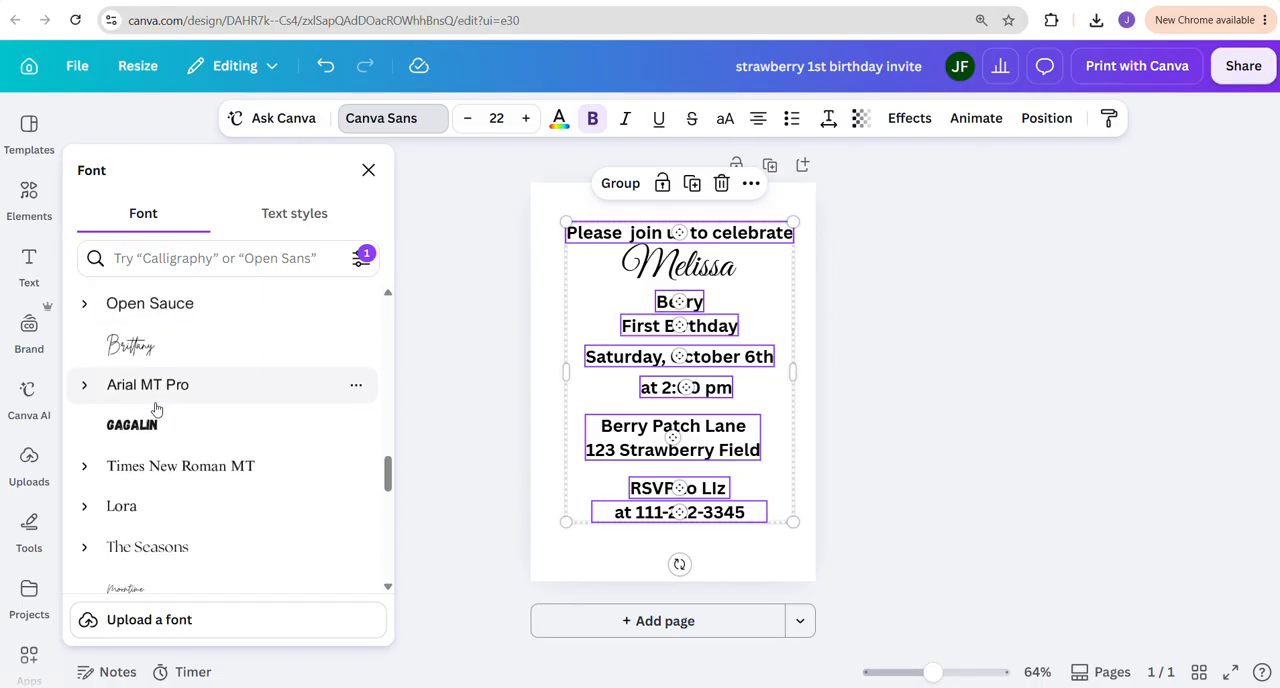
pyautogui.click(153, 391)
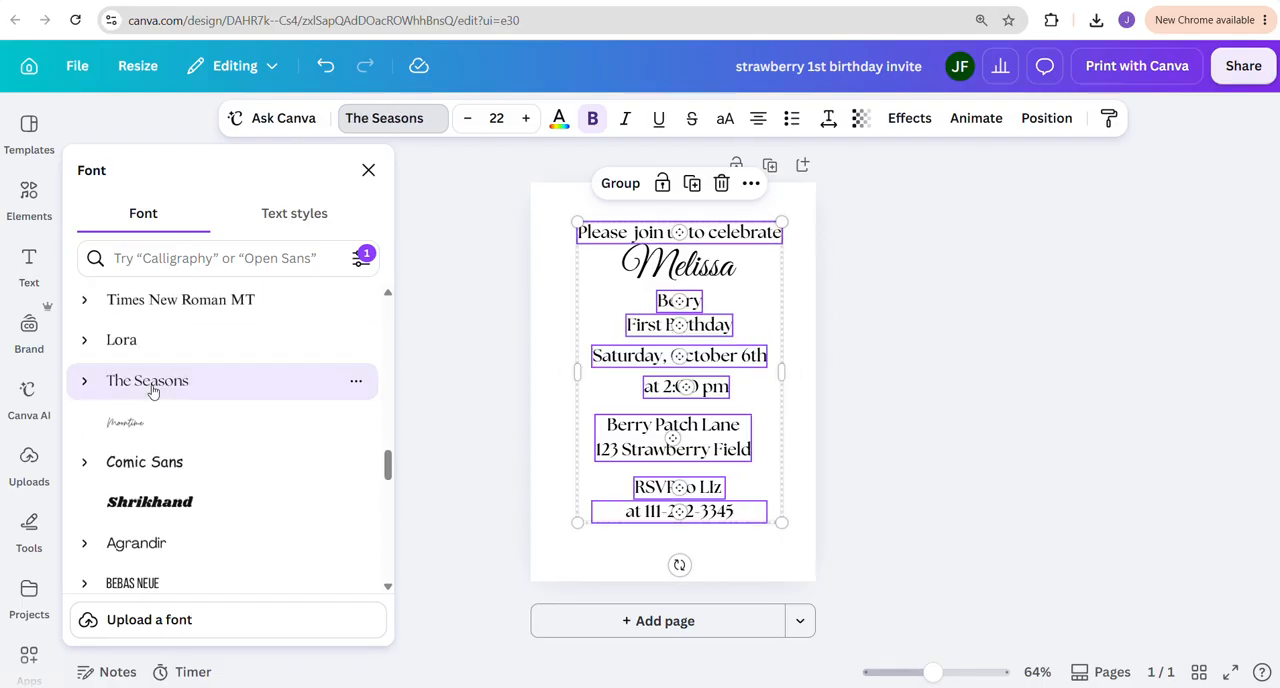
pyautogui.scroll(-5, 153, 391)
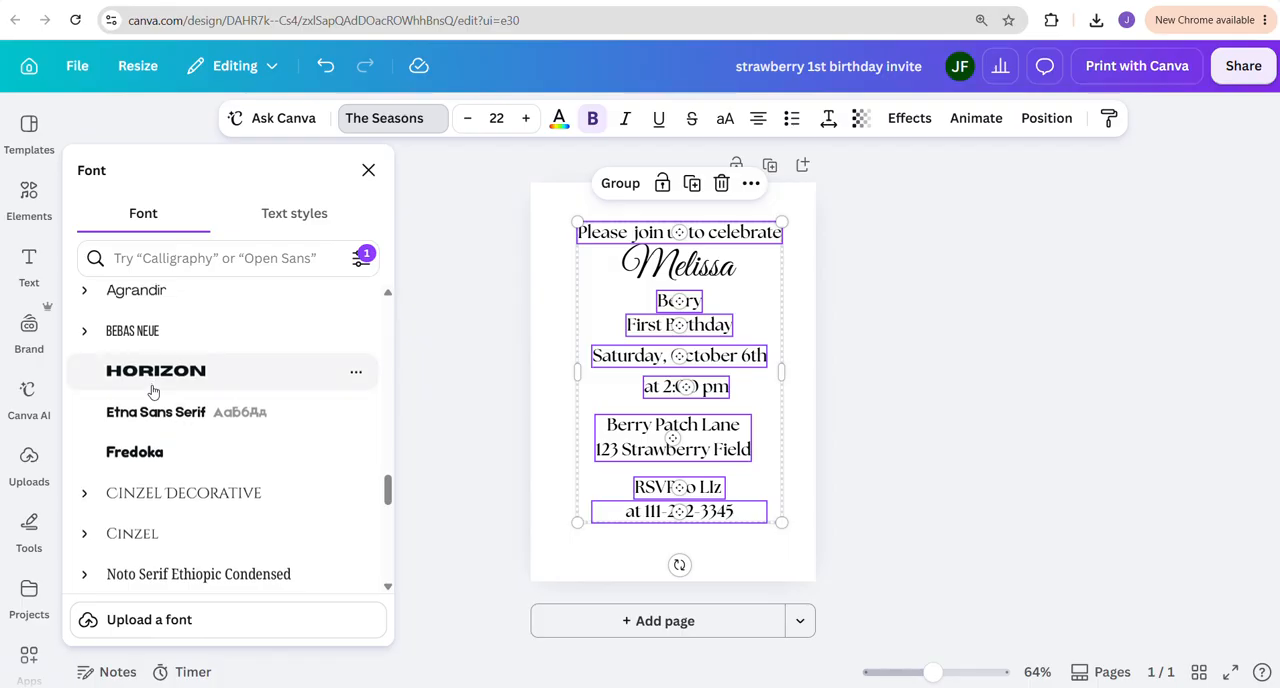
pyautogui.scroll(-5, 153, 391)
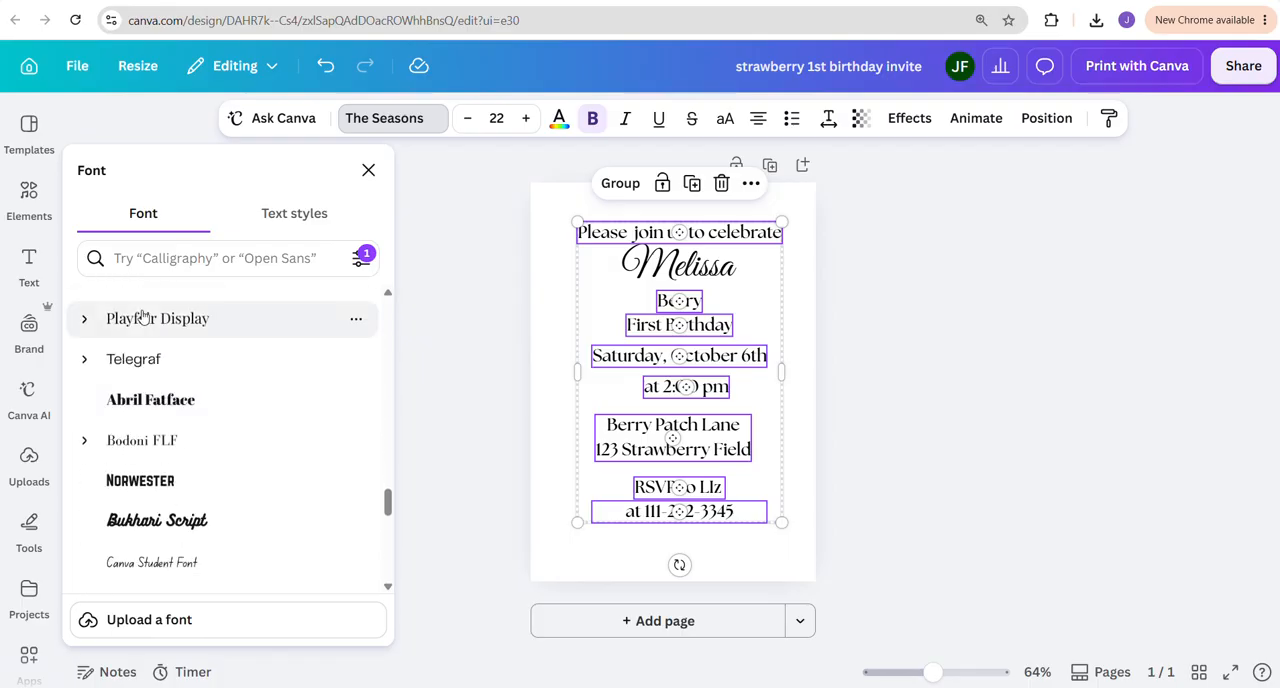
pyautogui.click(143, 316)
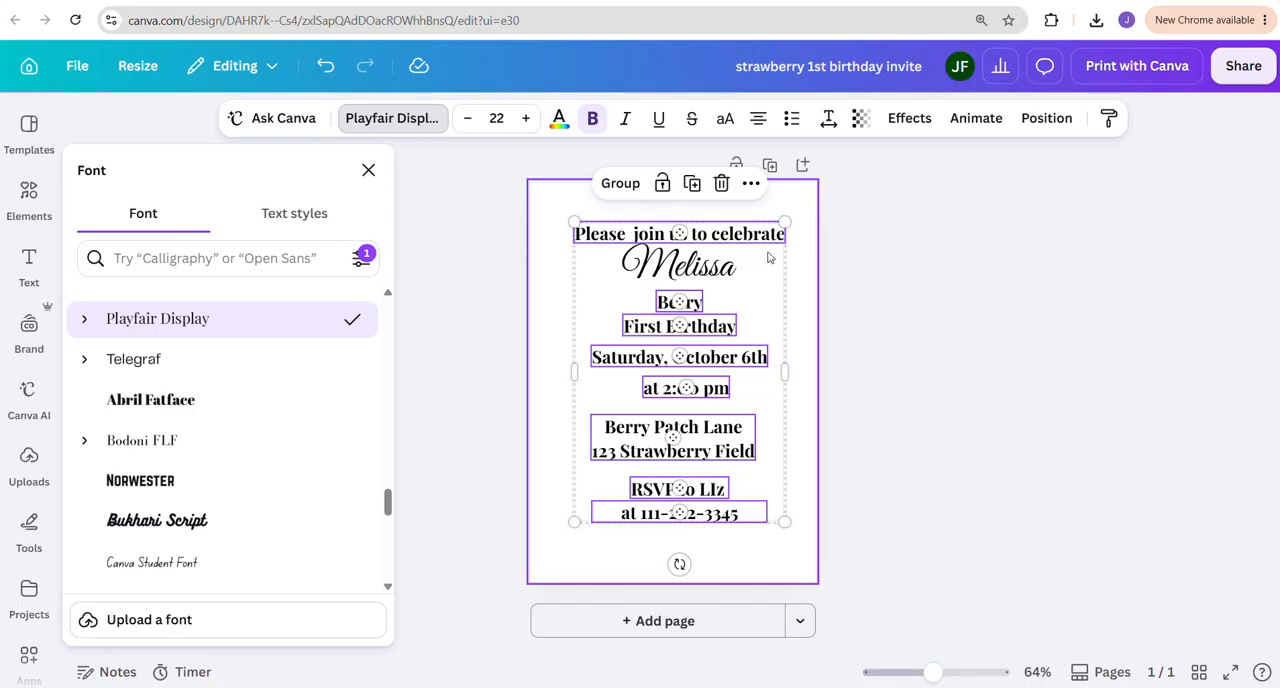
pyautogui.click(974, 310)
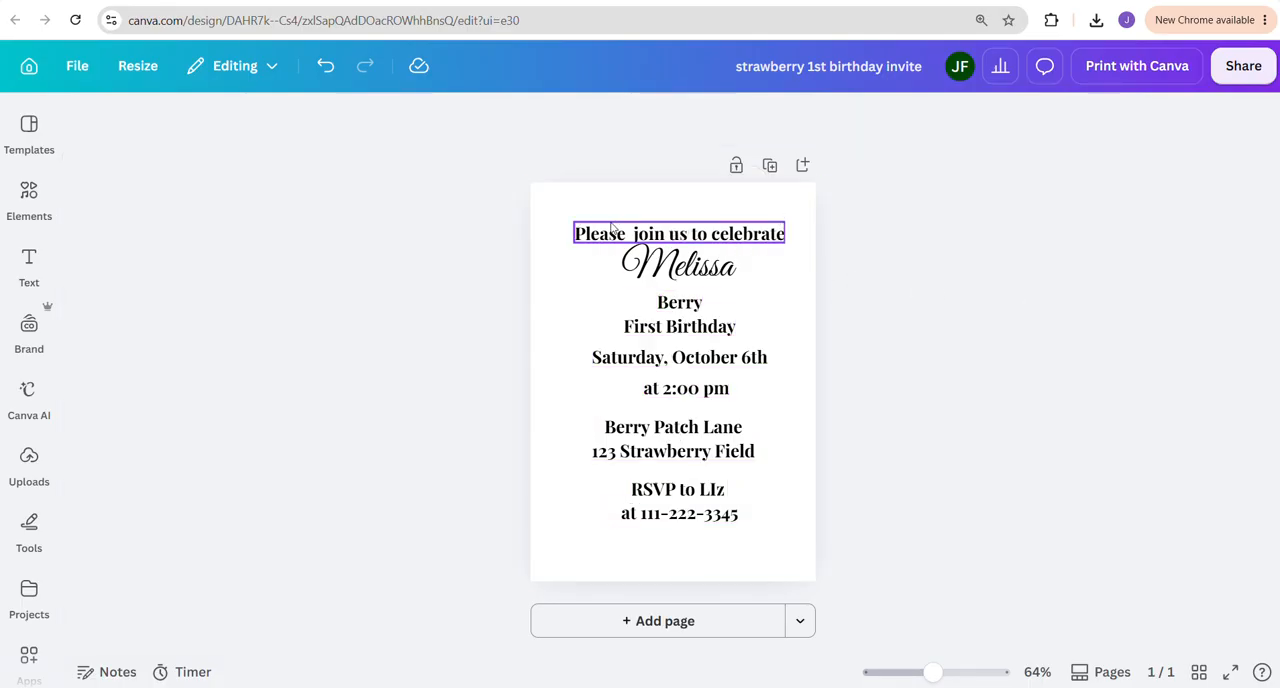
# Move the "Please join us to celebrate" line up slightly and set its font size to 20
pyautogui.click(650, 240)
pyautogui.tripleClick(603, 227)
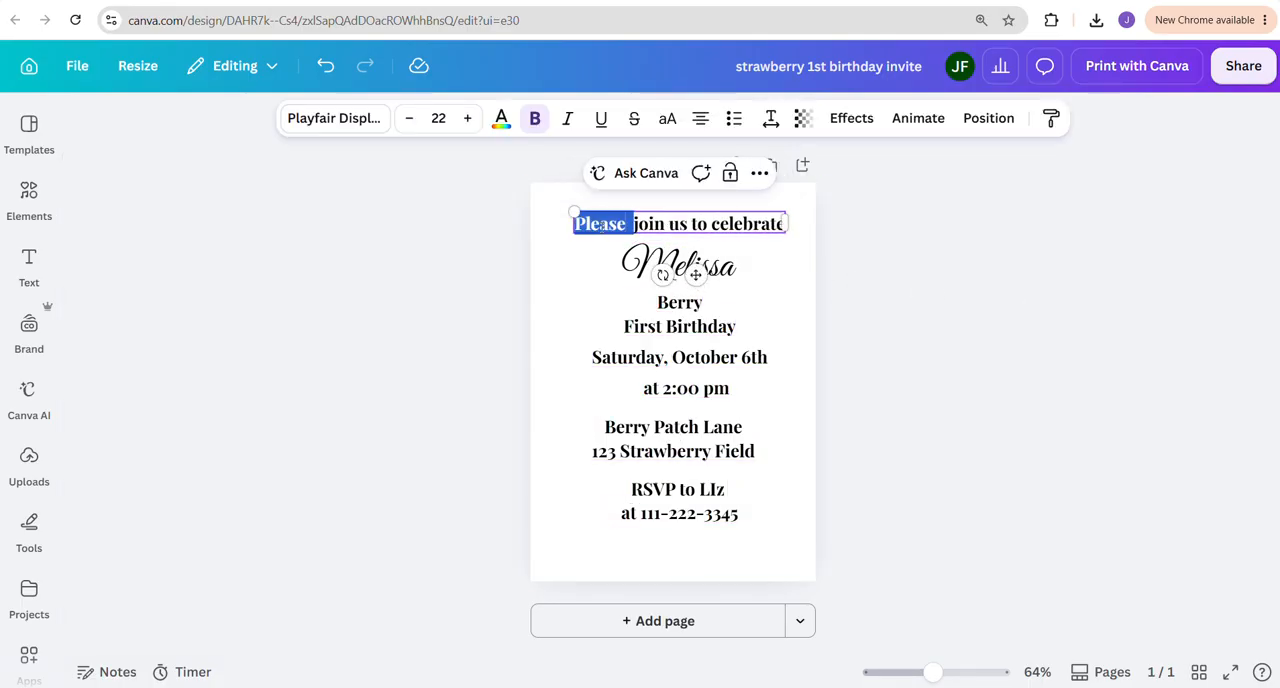
pyautogui.click(438, 118)
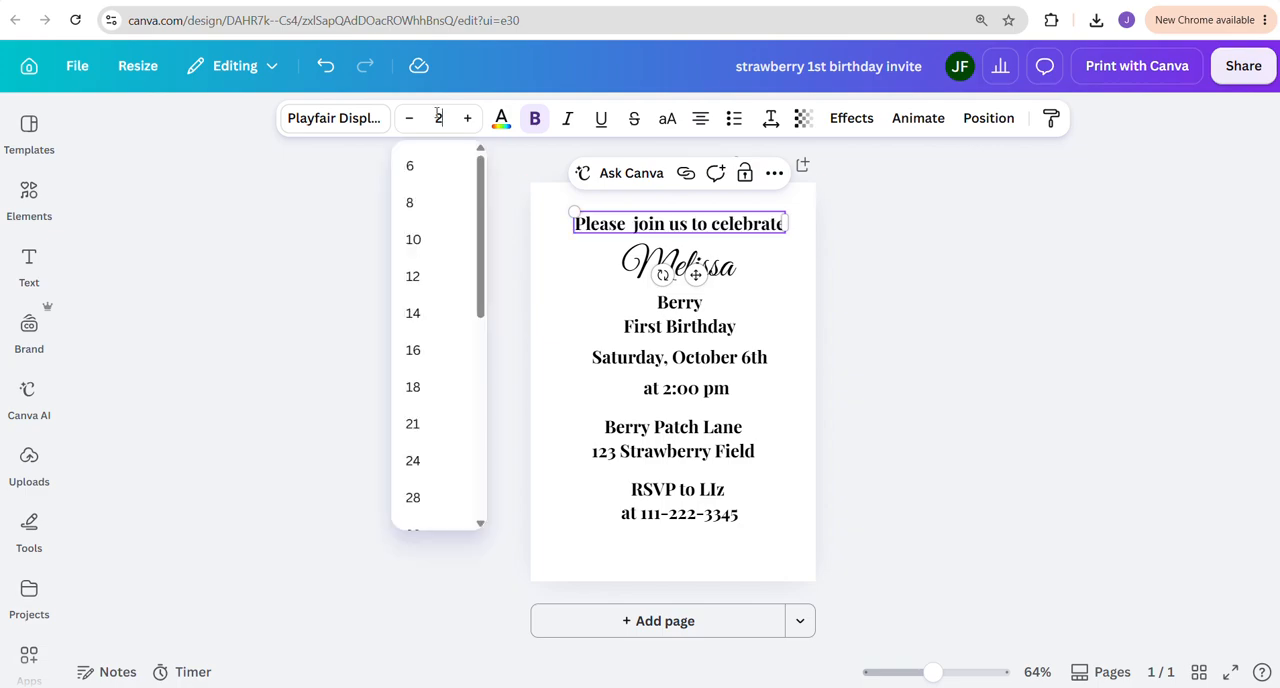
pyautogui.write('20')
pyautogui.press('Return')
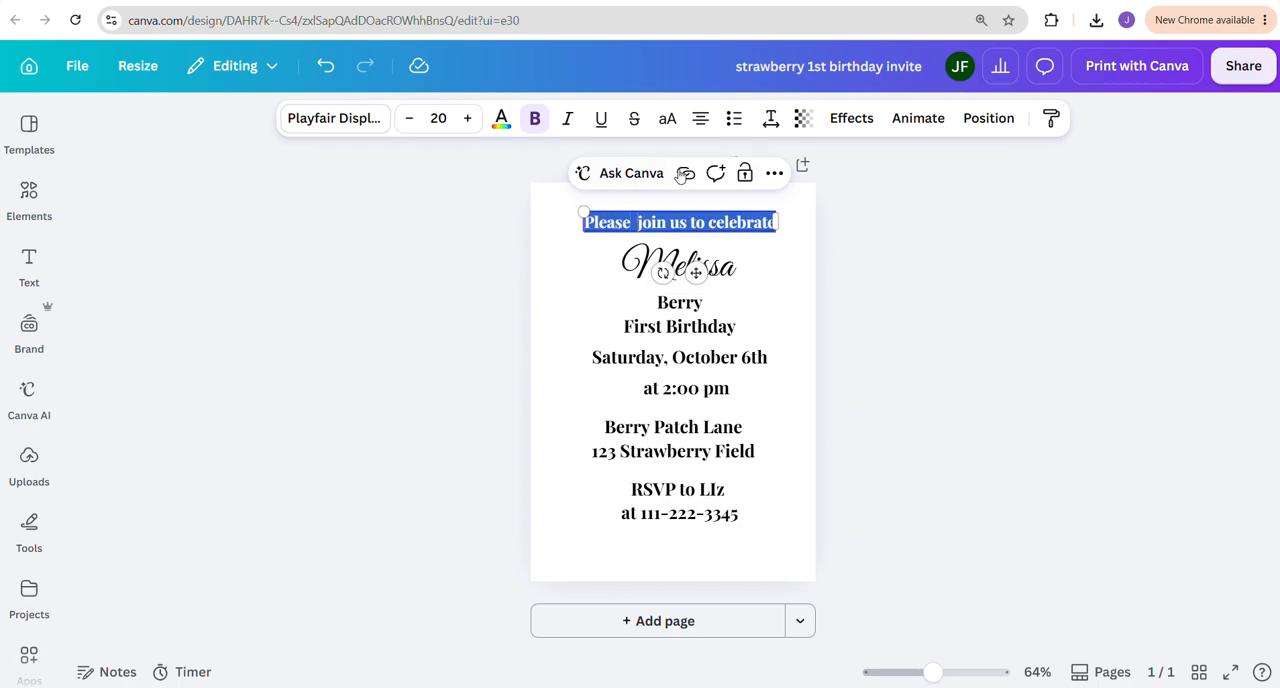
# Widen the letter spacing of the "Please join us to celebrate" line to 172
pyautogui.click(770, 120)
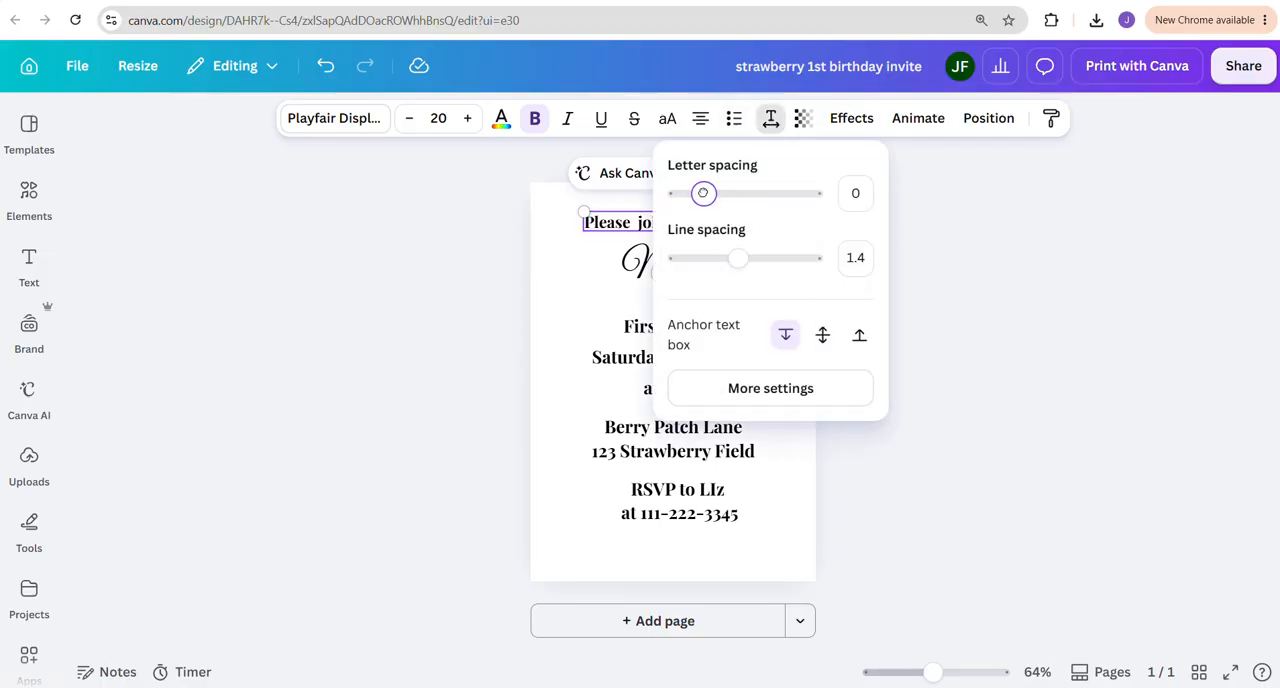
pyautogui.moveTo(703, 193); pyautogui.dragTo(726, 189)
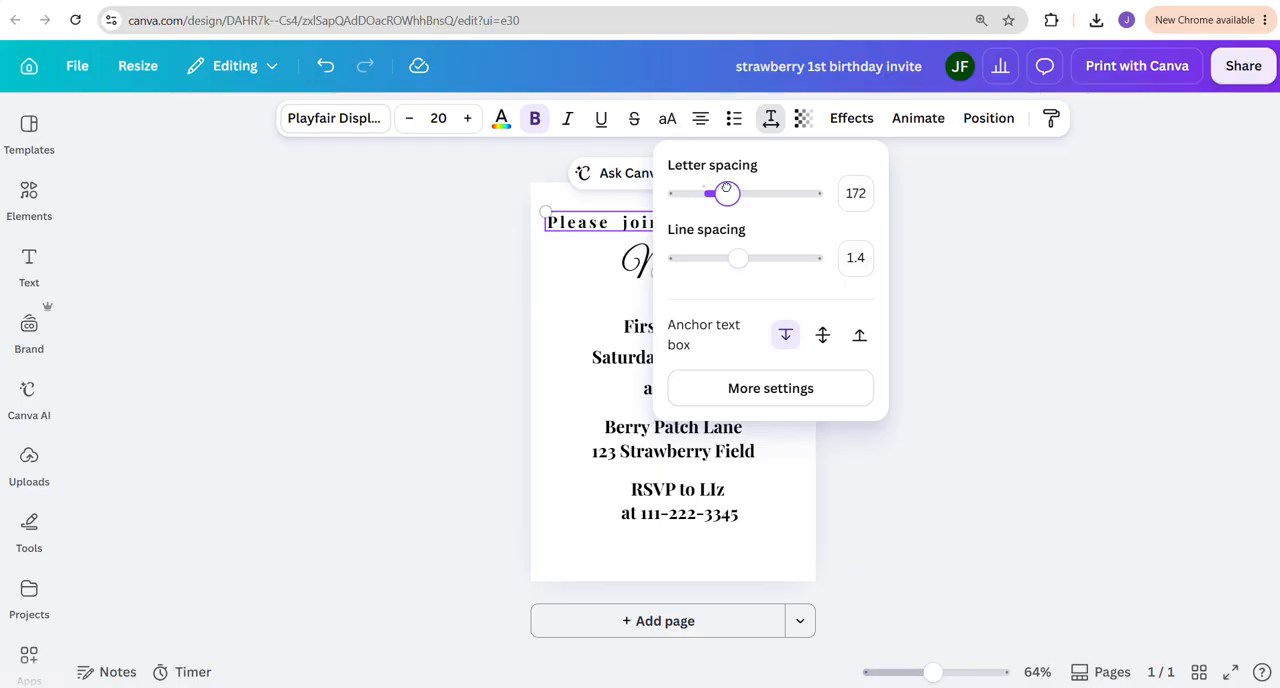
pyautogui.click(1062, 285)
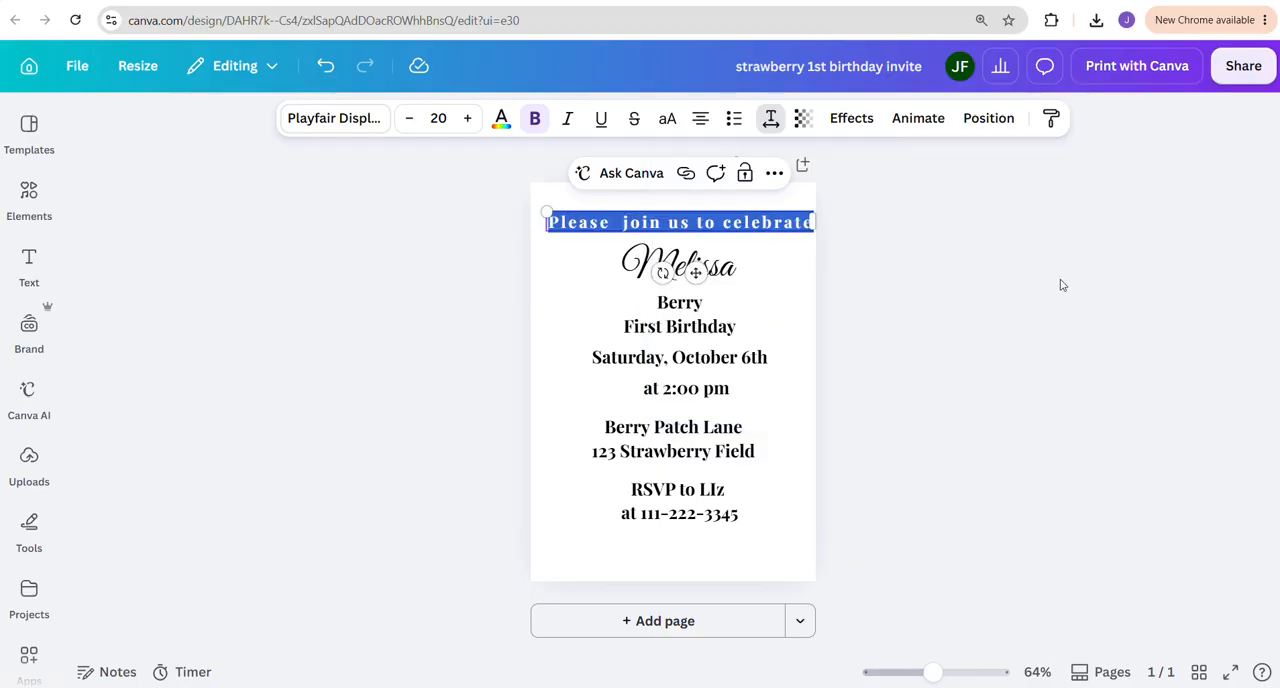
# Set the font size of the "Please join us to celebrate" line to 17 and deselect it
pyautogui.click(746, 225)
pyautogui.tripleClick(581, 222)
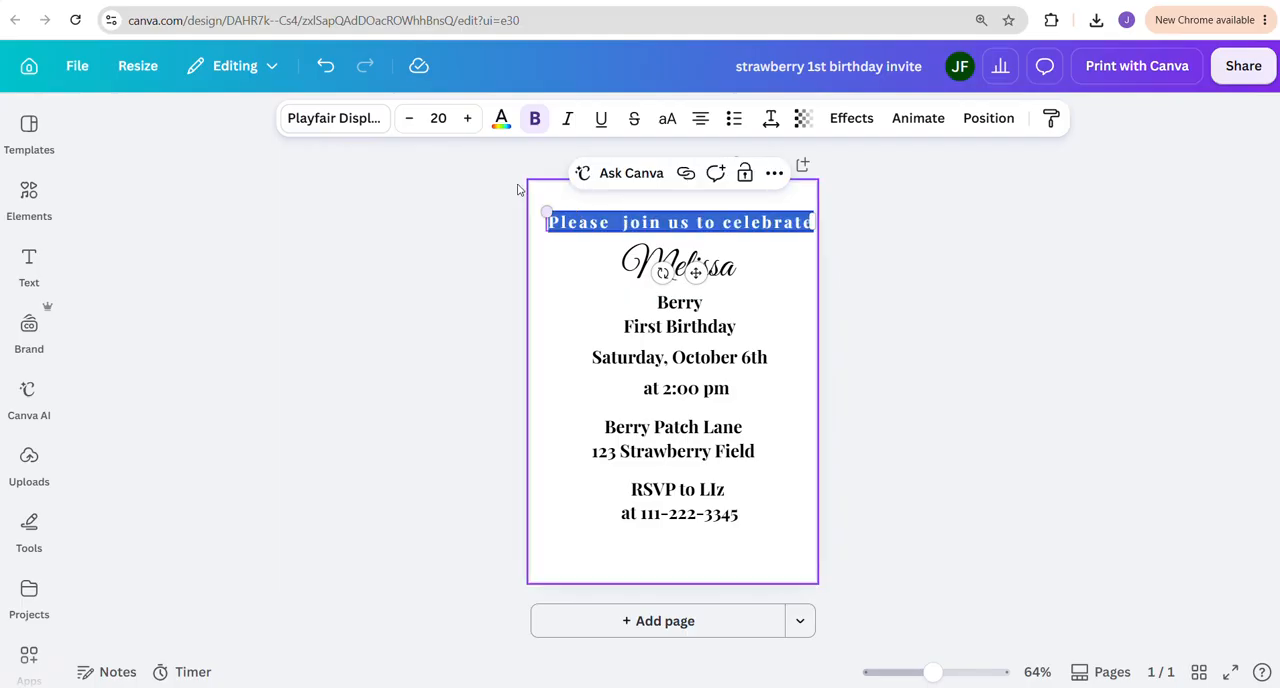
pyautogui.click(441, 118)
pyautogui.write('15')
pyautogui.press('Return')
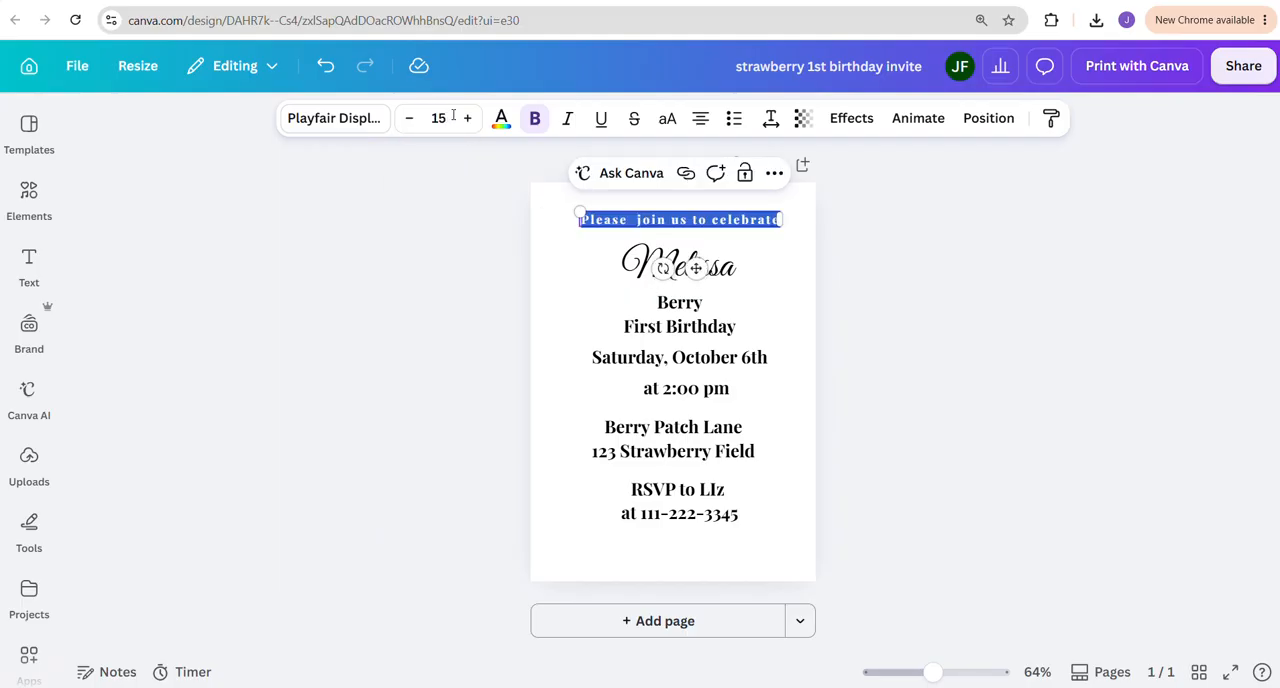
pyautogui.click(467, 118)
pyautogui.click(467, 118)
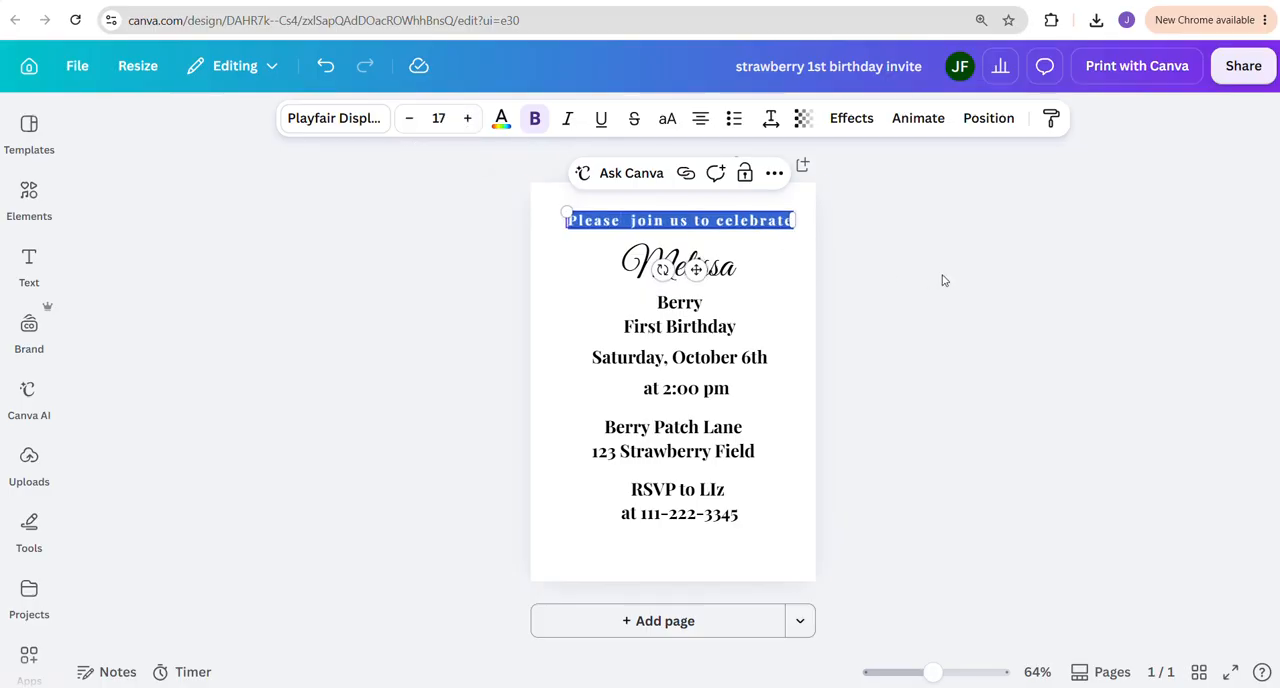
pyautogui.click(863, 277)
# Center the "Please join us to celebrate" line on the page and nudge the child's first and last name lines up beneath it
pyautogui.click(762, 232)
pyautogui.moveTo(762, 232); pyautogui.dragTo(748, 217)
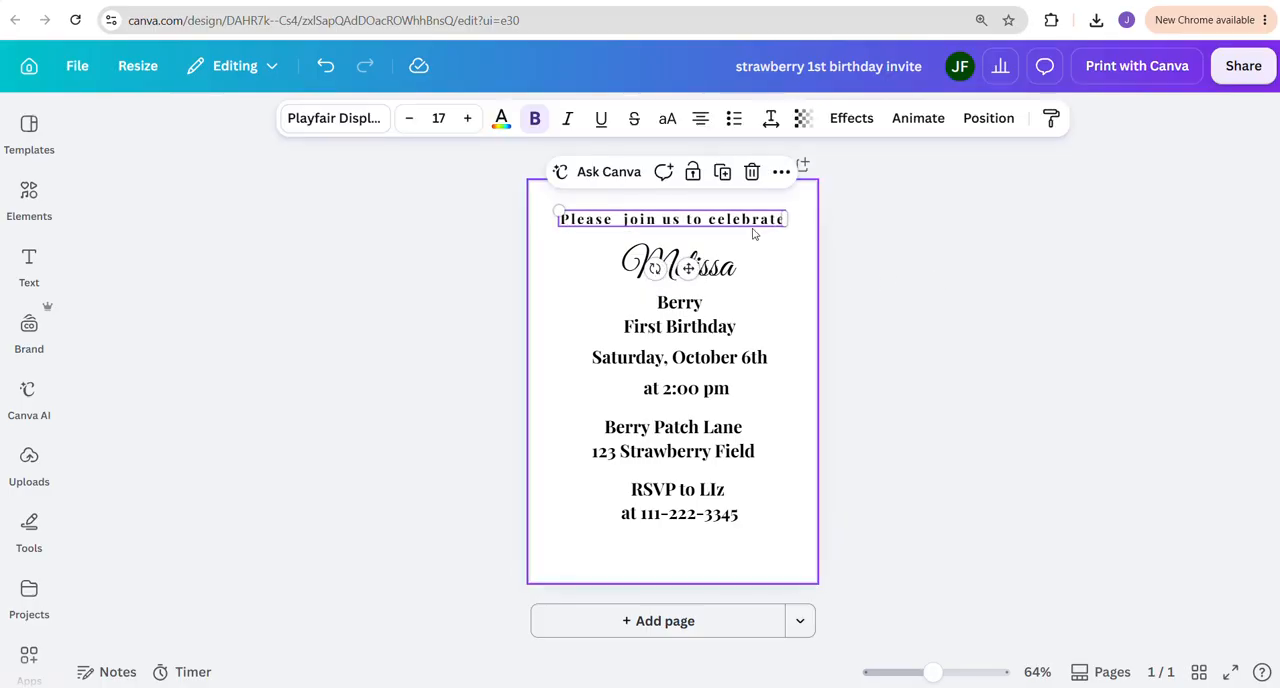
pyautogui.click(718, 276)
pyautogui.moveTo(718, 276); pyautogui.dragTo(713, 268)
pyautogui.click(829, 310)
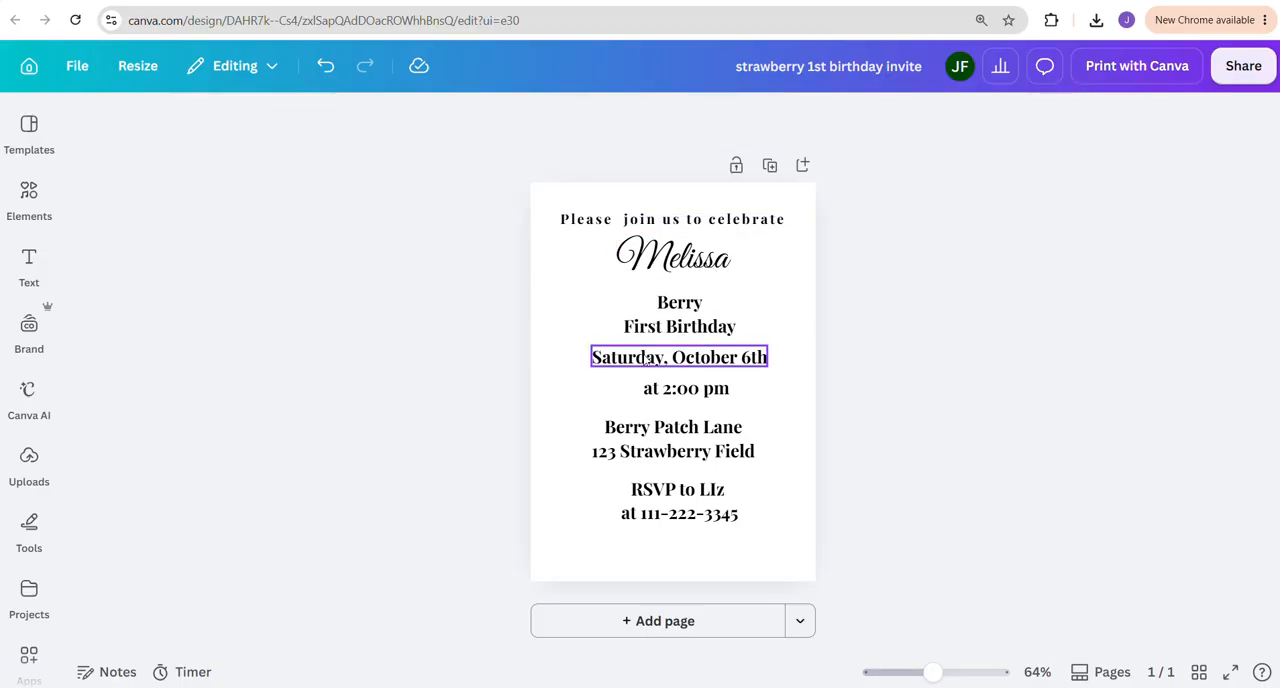
pyautogui.moveTo(668, 307); pyautogui.dragTo(666, 300)
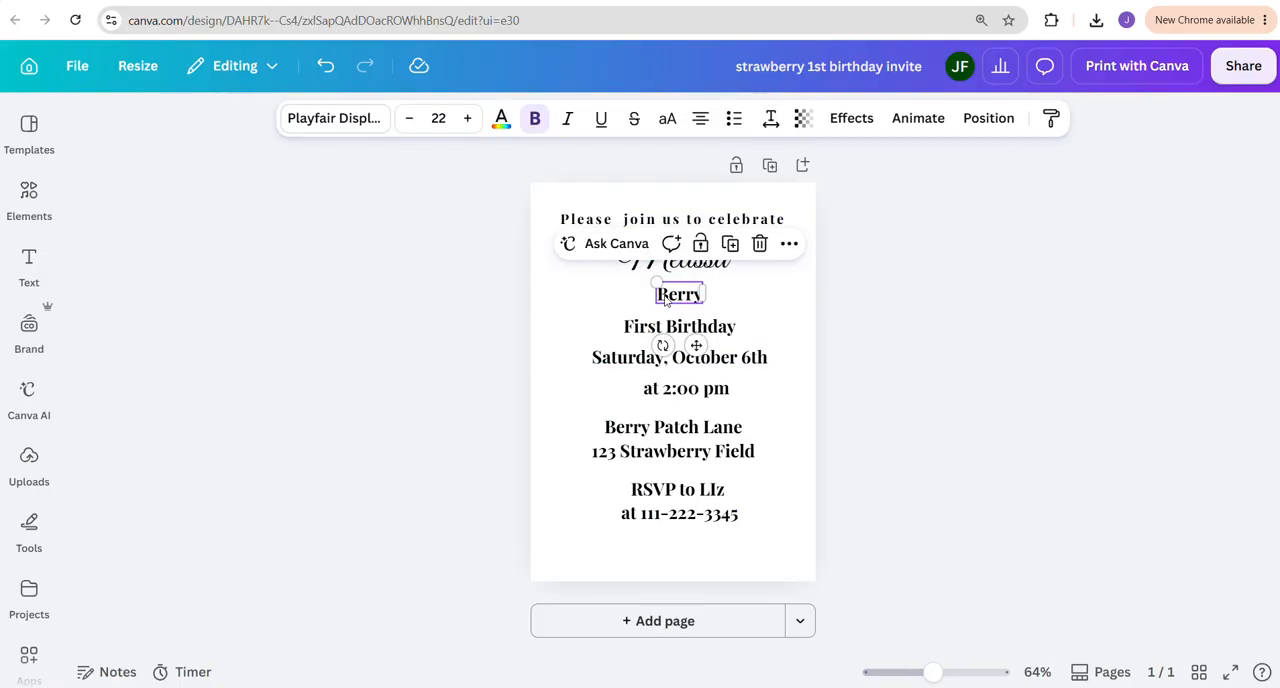
pyautogui.click(628, 221)
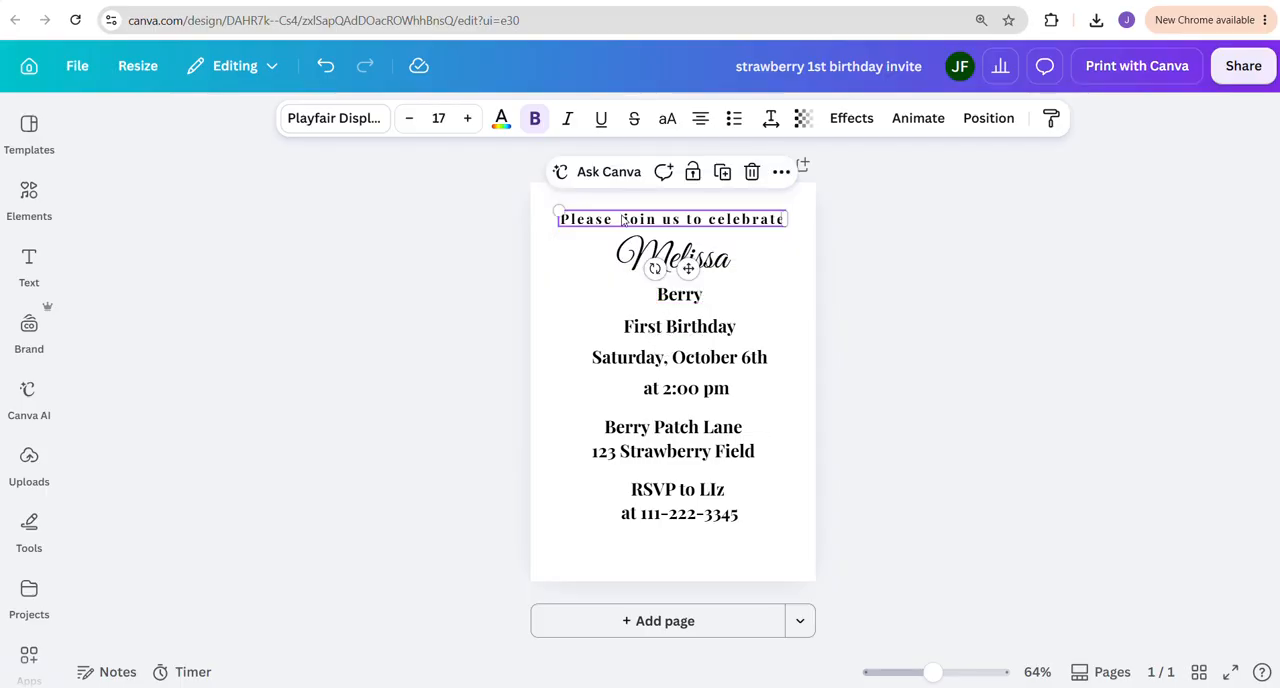
pyautogui.keyDown('shift'); pyautogui.click(665, 300); pyautogui.keyUp('shift')
pyautogui.click(663, 342)
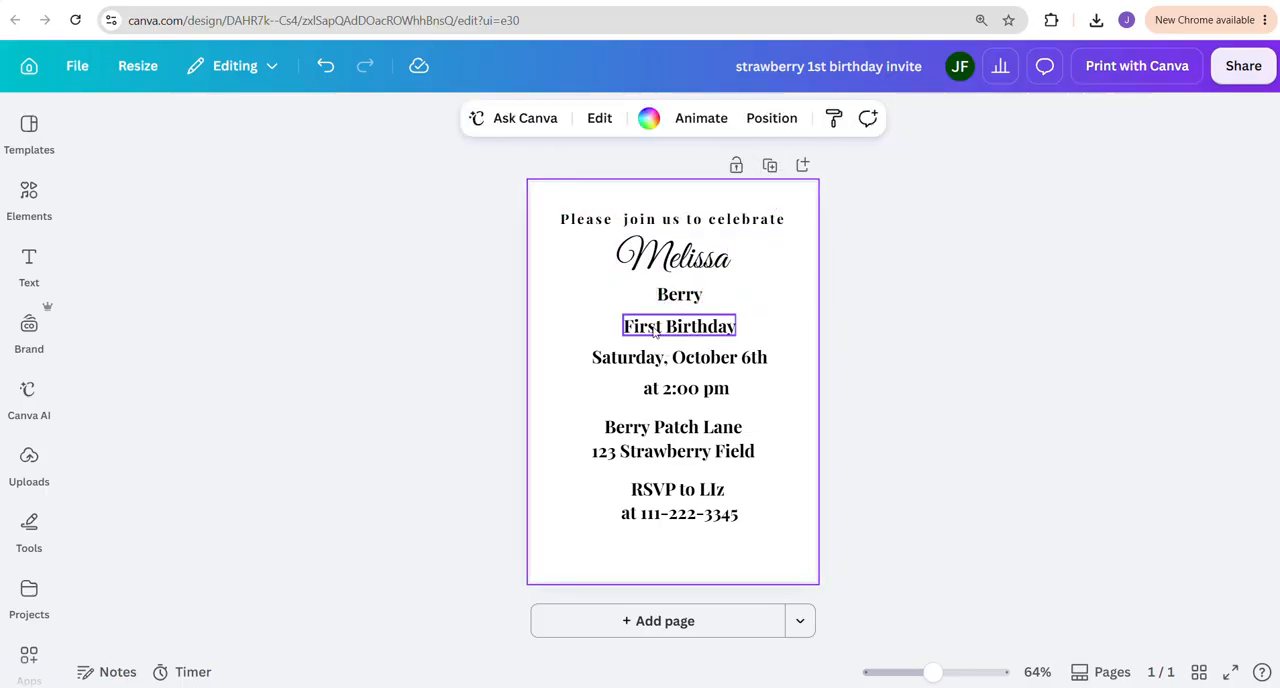
# Convert all the text lines from the greeting to the RSVP phone line to uppercase, leaving out the child's first name
pyautogui.click(617, 219)
pyautogui.keyDown('shift'); pyautogui.click(672, 296); pyautogui.keyUp('shift')
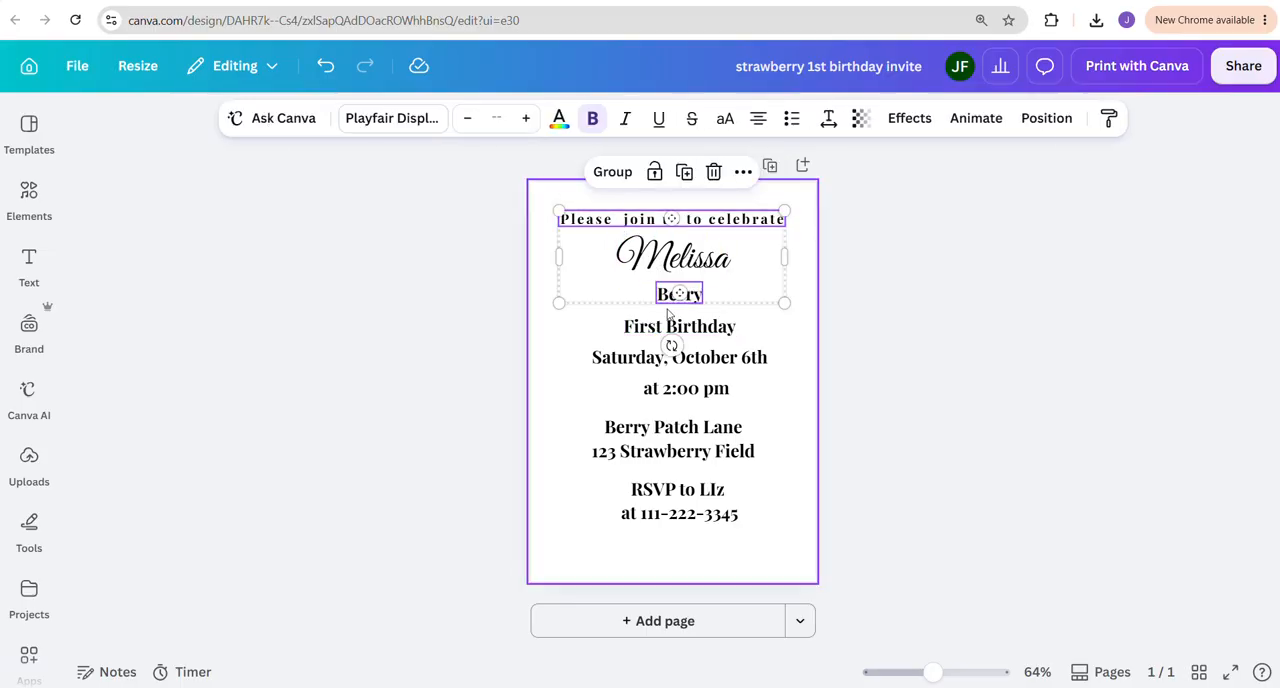
pyautogui.keyDown('shift'); pyautogui.click(666, 328); pyautogui.keyUp('shift')
pyautogui.keyDown('shift'); pyautogui.click(660, 358); pyautogui.keyUp('shift')
pyautogui.keyDown('shift'); pyautogui.click(648, 388); pyautogui.keyUp('shift')
pyautogui.keyDown('shift'); pyautogui.click(646, 432); pyautogui.keyUp('shift')
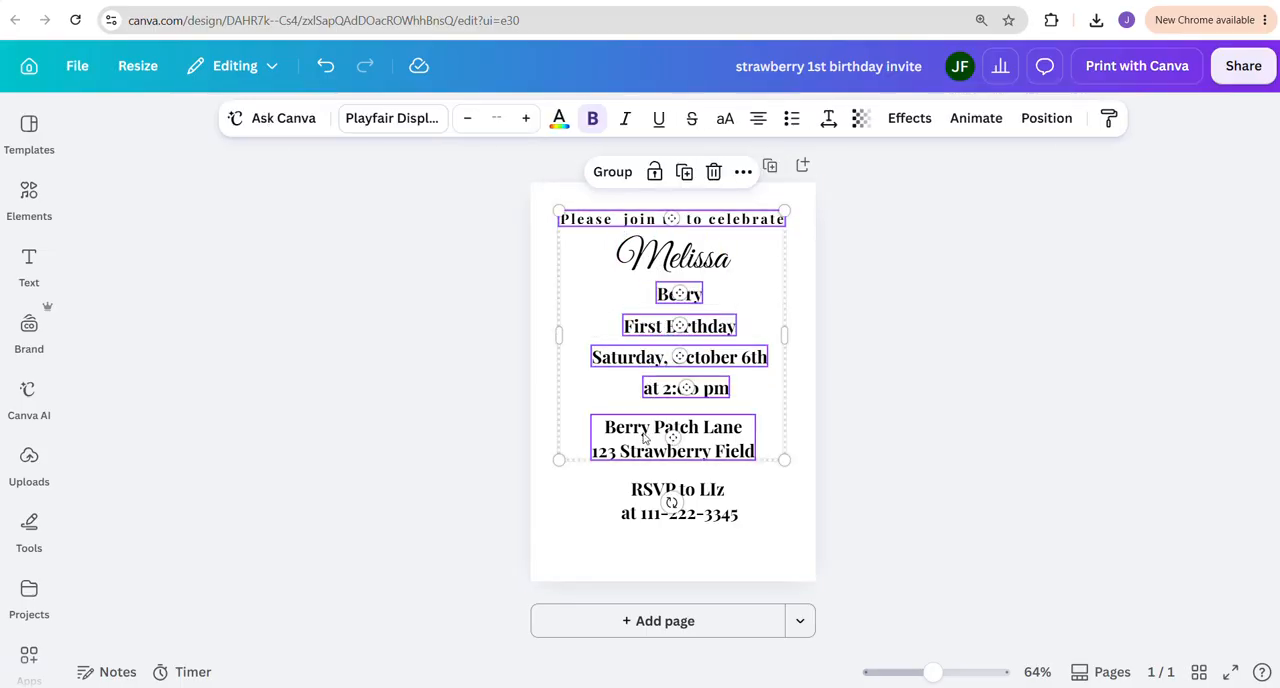
pyautogui.keyDown('shift'); pyautogui.click(648, 492); pyautogui.keyUp('shift')
pyautogui.keyDown('shift'); pyautogui.click(652, 514); pyautogui.keyUp('shift')
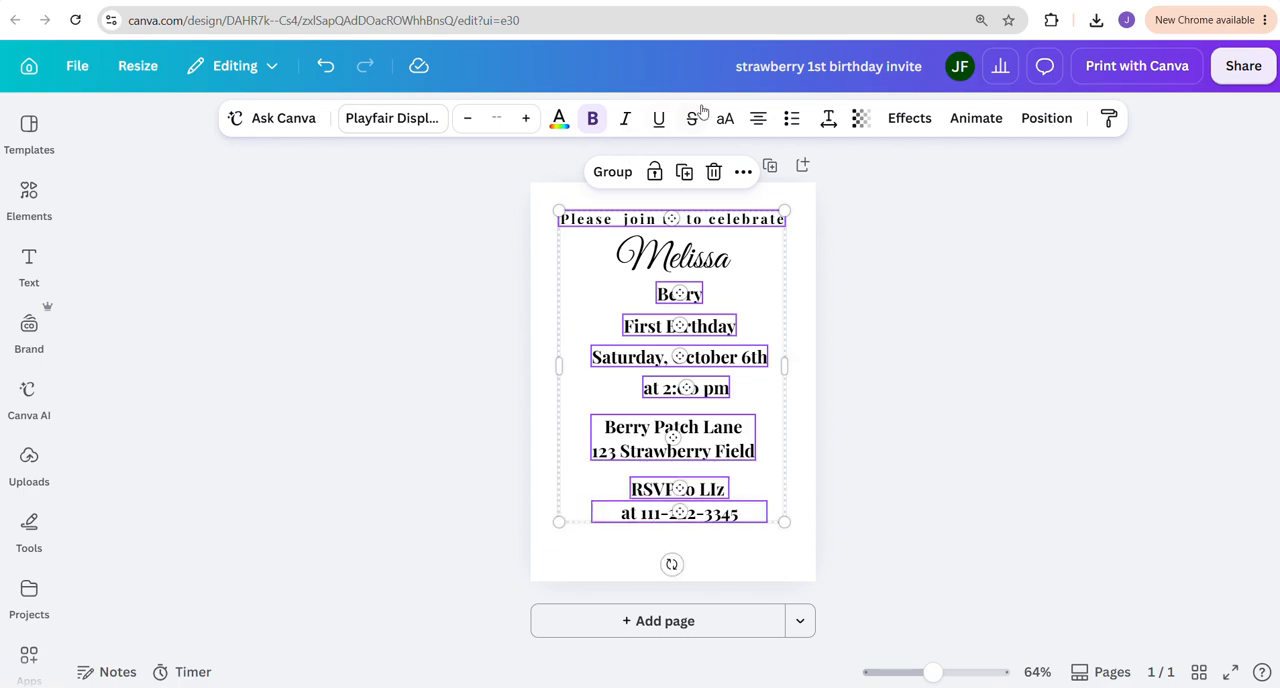
pyautogui.click(913, 249)
# Set the font size of the uppercase "Please join us to celebrate" line to 14
pyautogui.click(660, 219)
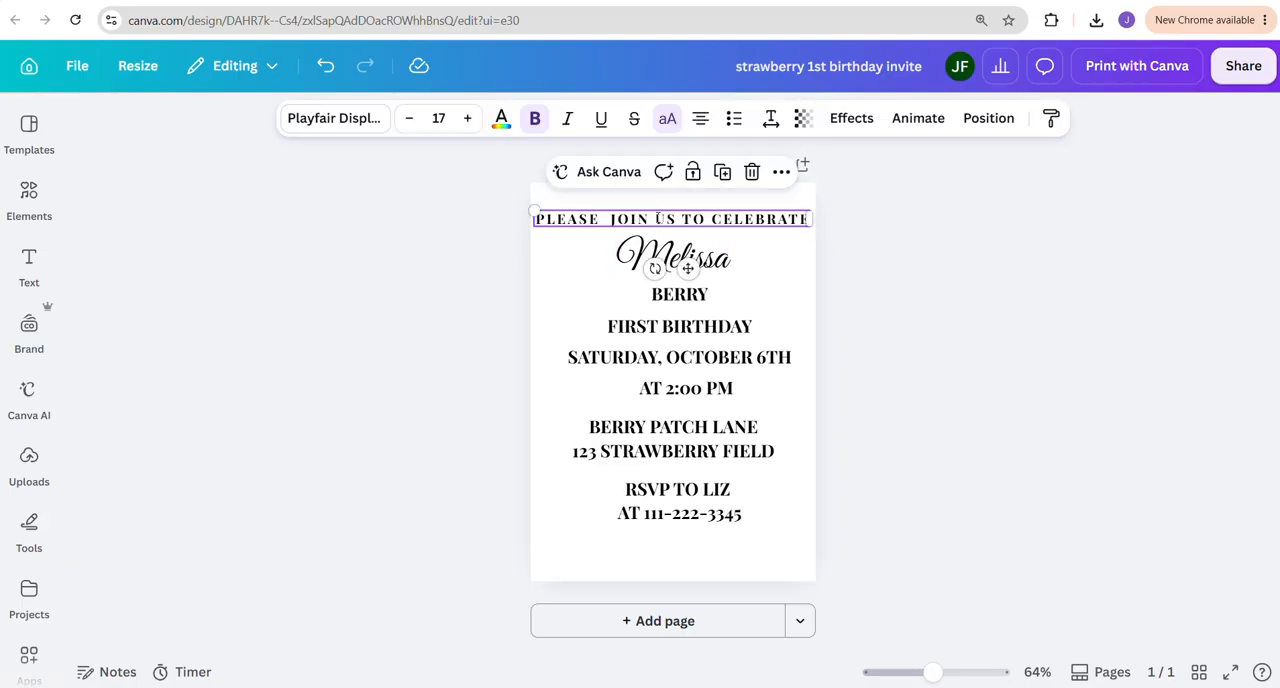
pyautogui.tripleClick(668, 219)
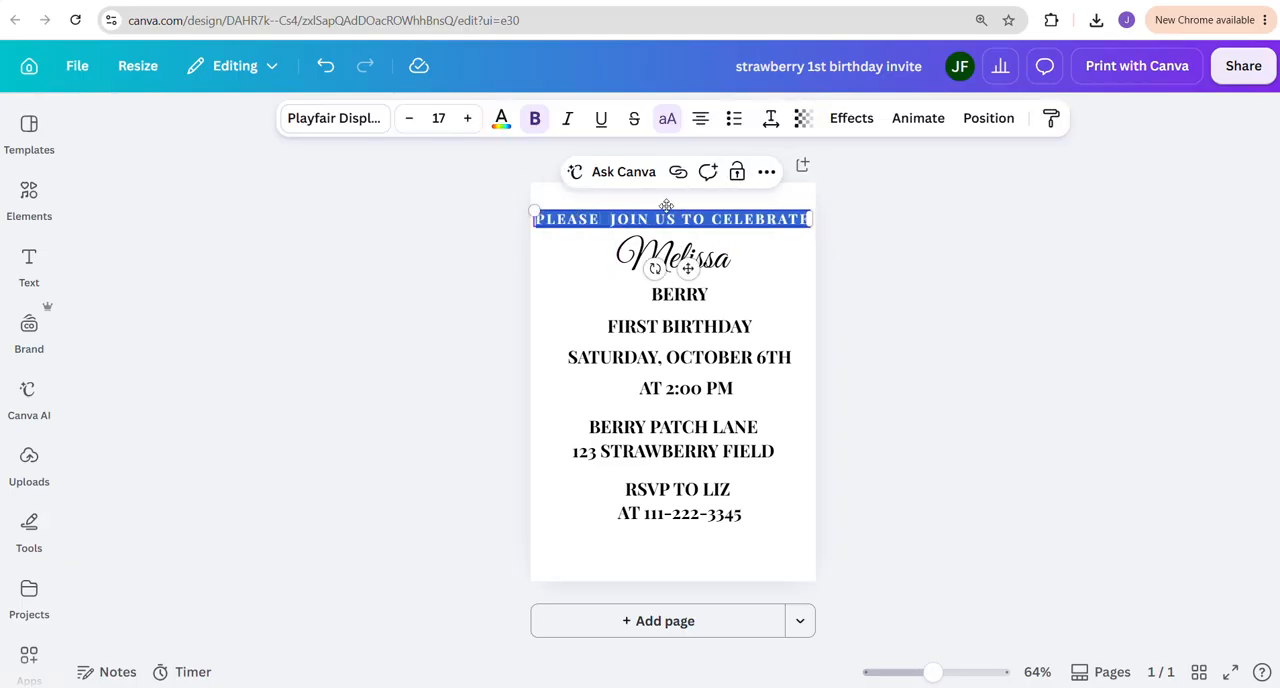
pyautogui.click(447, 121)
pyautogui.write('14')
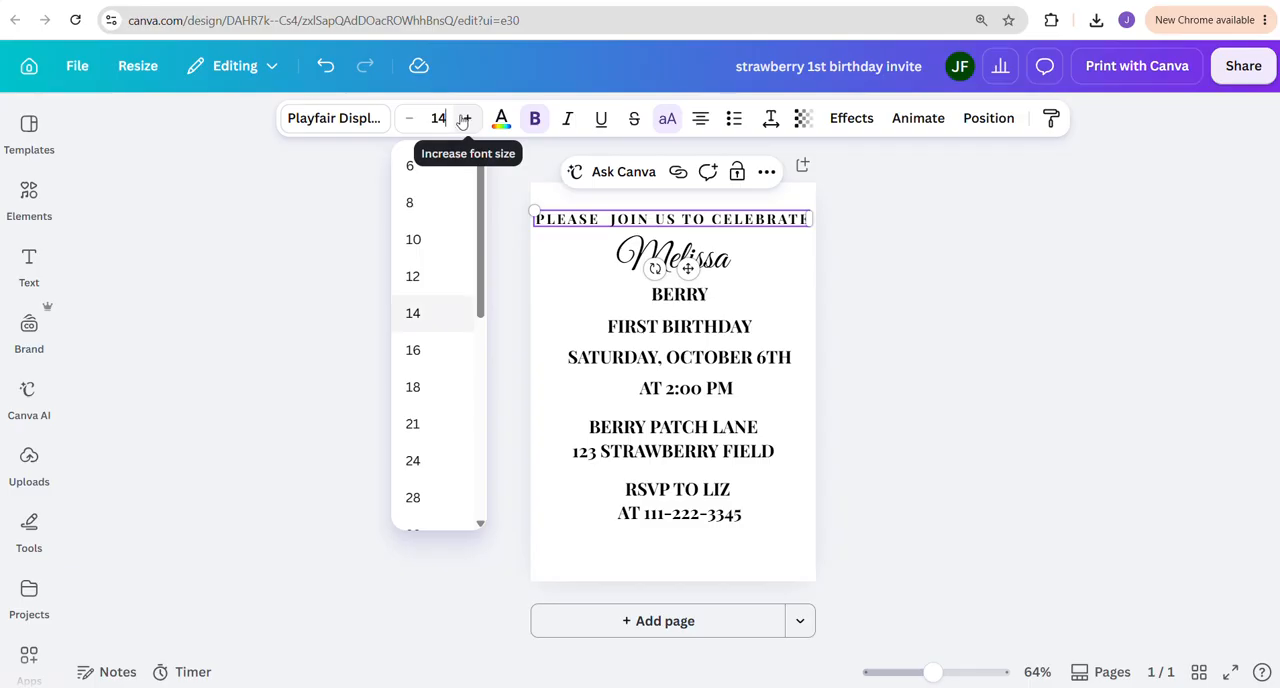
pyautogui.press('Return')
pyautogui.click(906, 418)
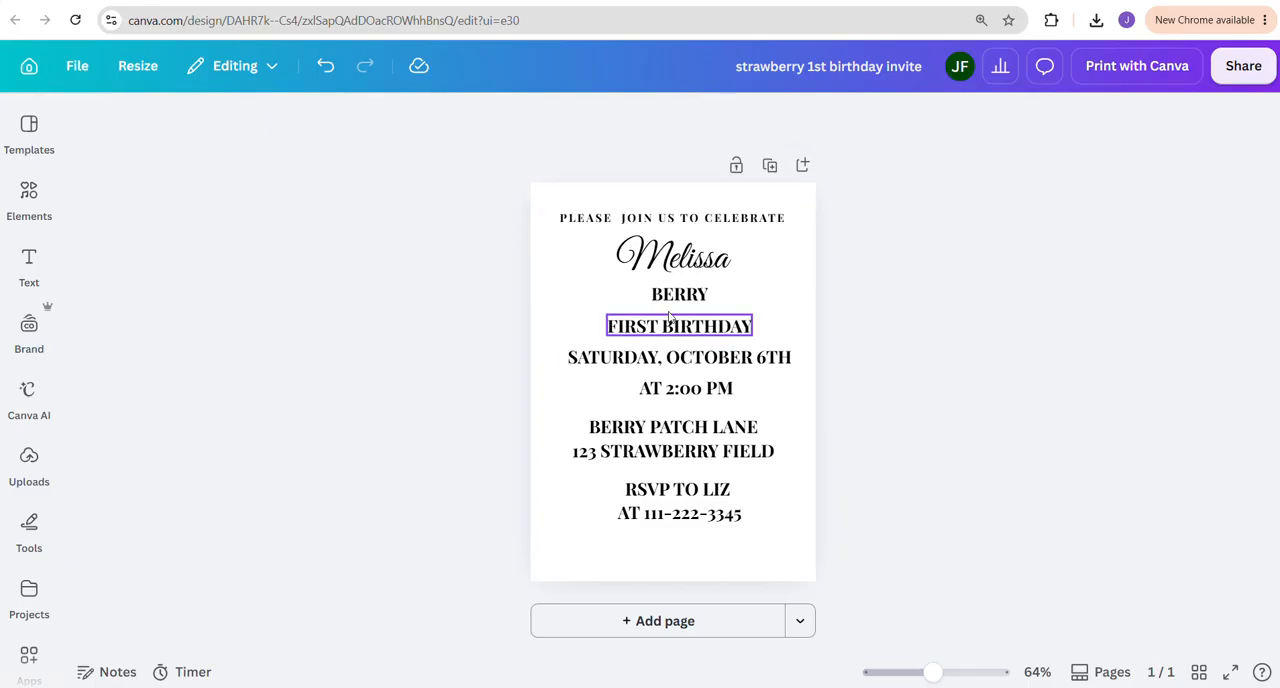
# Set the font size of all lines from the child's last name down to the RSVP phone line to 15
pyautogui.click(680, 294)
pyautogui.keyDown('shift'); pyautogui.click(680, 326); pyautogui.keyUp('shift')
pyautogui.keyDown('shift'); pyautogui.click(656, 357); pyautogui.keyUp('shift')
pyautogui.keyDown('shift'); pyautogui.click(660, 388); pyautogui.keyUp('shift')
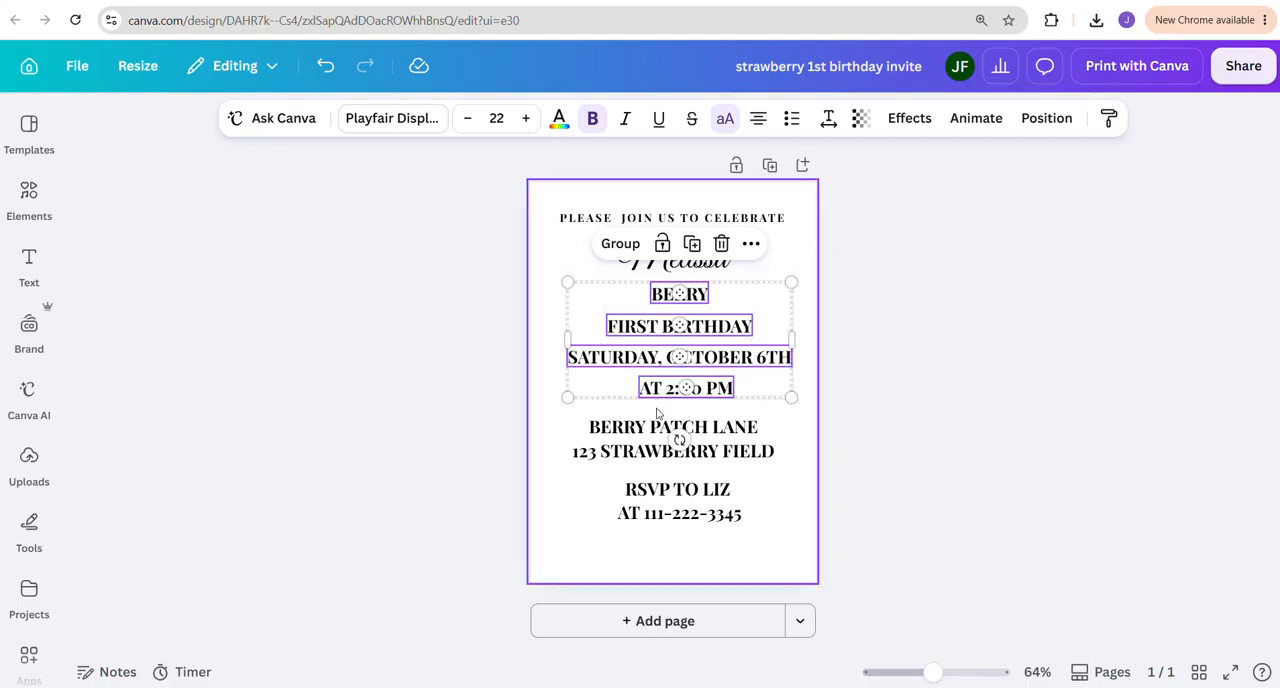
pyautogui.keyDown('shift'); pyautogui.click(668, 428); pyautogui.keyUp('shift')
pyautogui.keyDown('shift'); pyautogui.click(650, 489); pyautogui.keyUp('shift')
pyautogui.keyDown('shift'); pyautogui.click(642, 514); pyautogui.keyUp('shift')
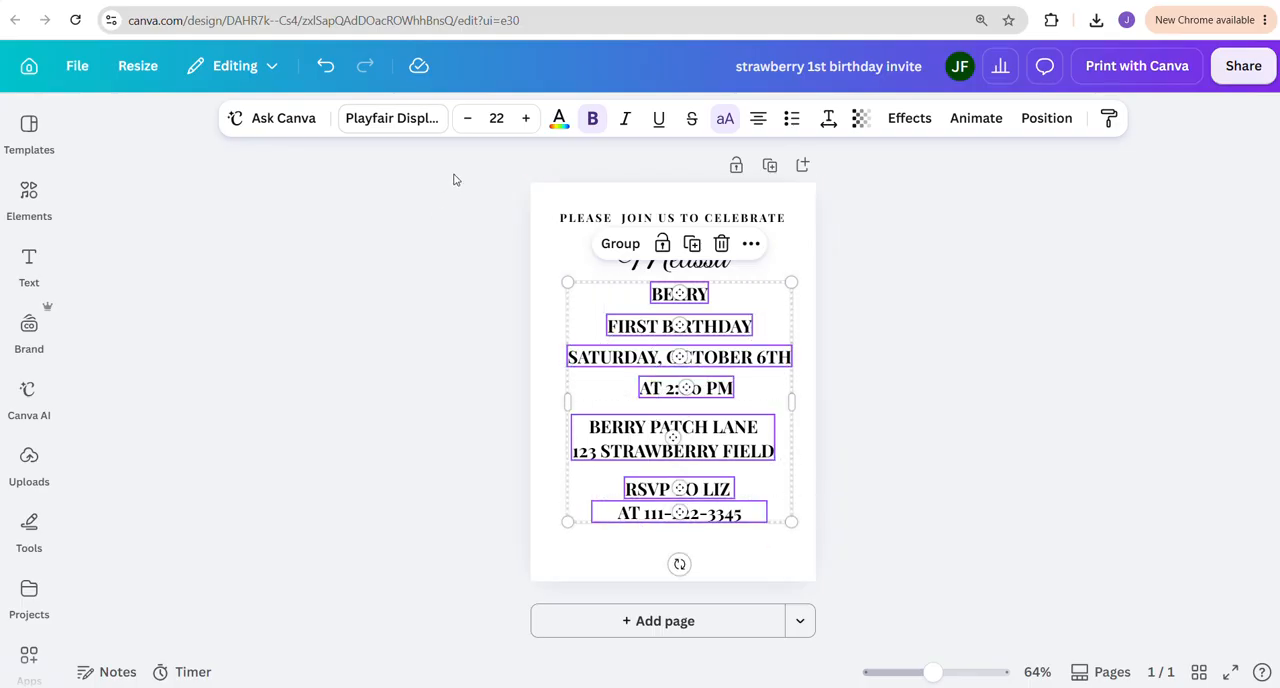
pyautogui.click(496, 118)
pyautogui.write('15')
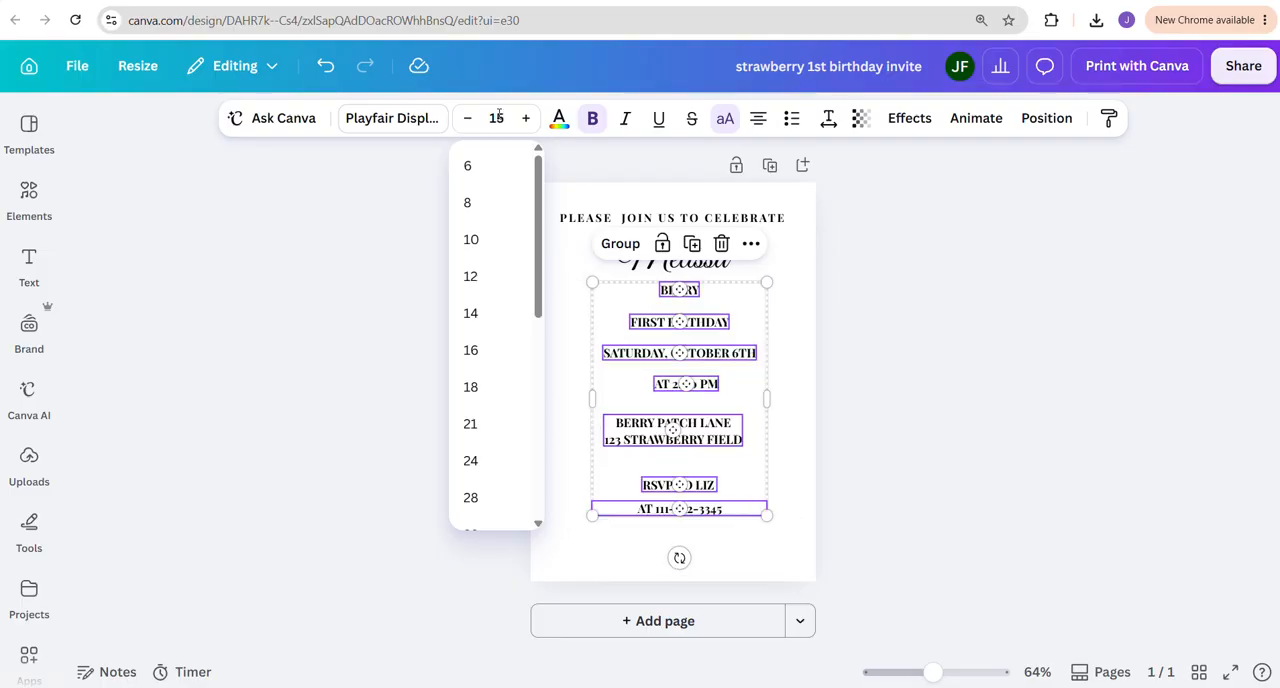
pyautogui.press('Return')
pyautogui.click(928, 376)
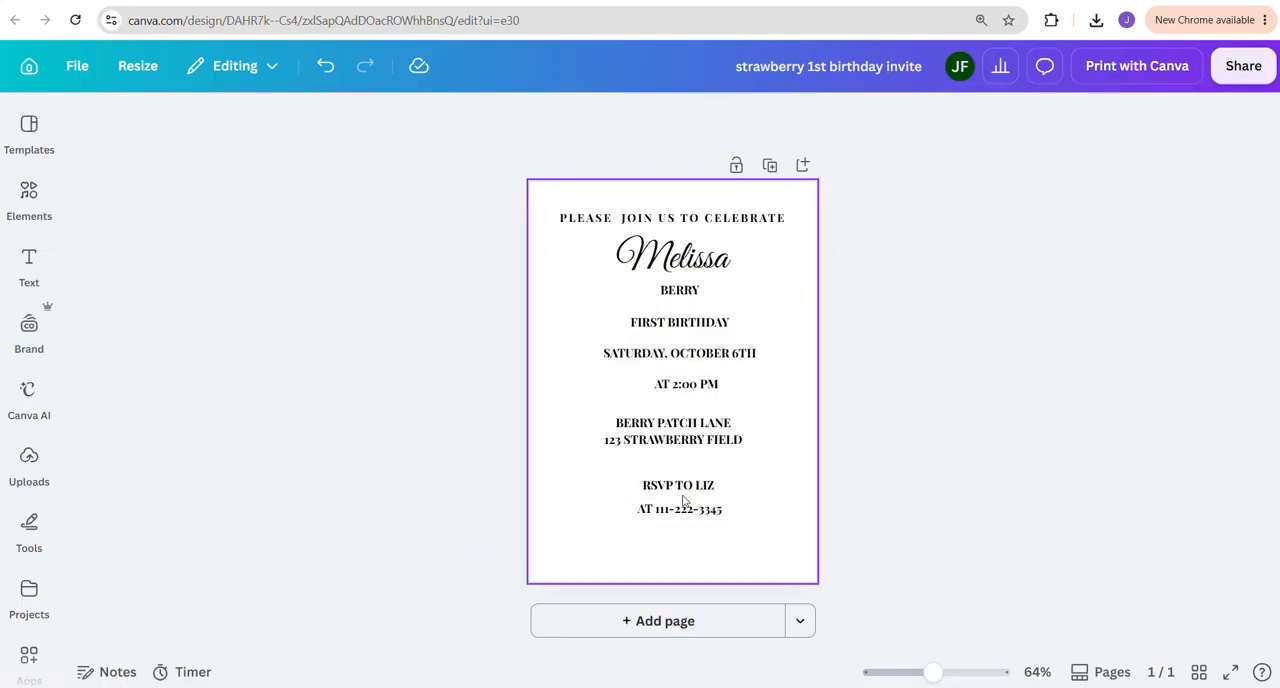
# Change the word "AT" before the RSVP phone number to lowercase
pyautogui.click(647, 514)
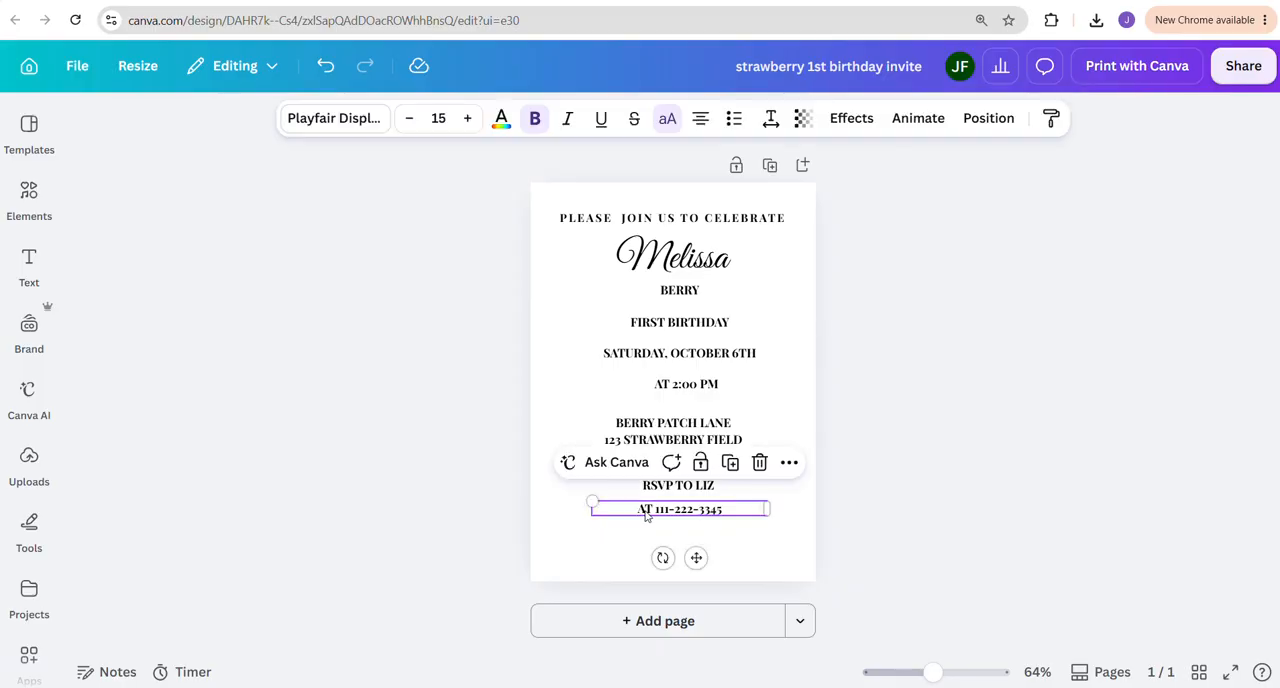
pyautogui.click(647, 514)
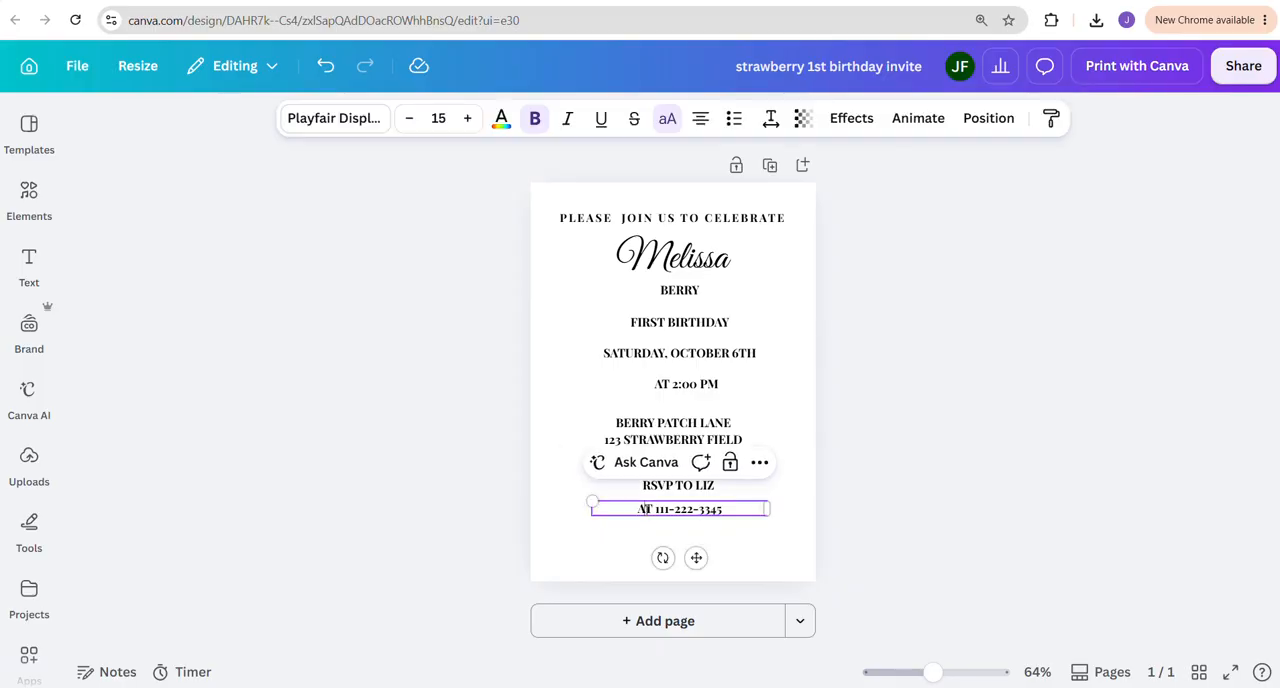
pyautogui.moveTo(638, 509); pyautogui.dragTo(653, 509)
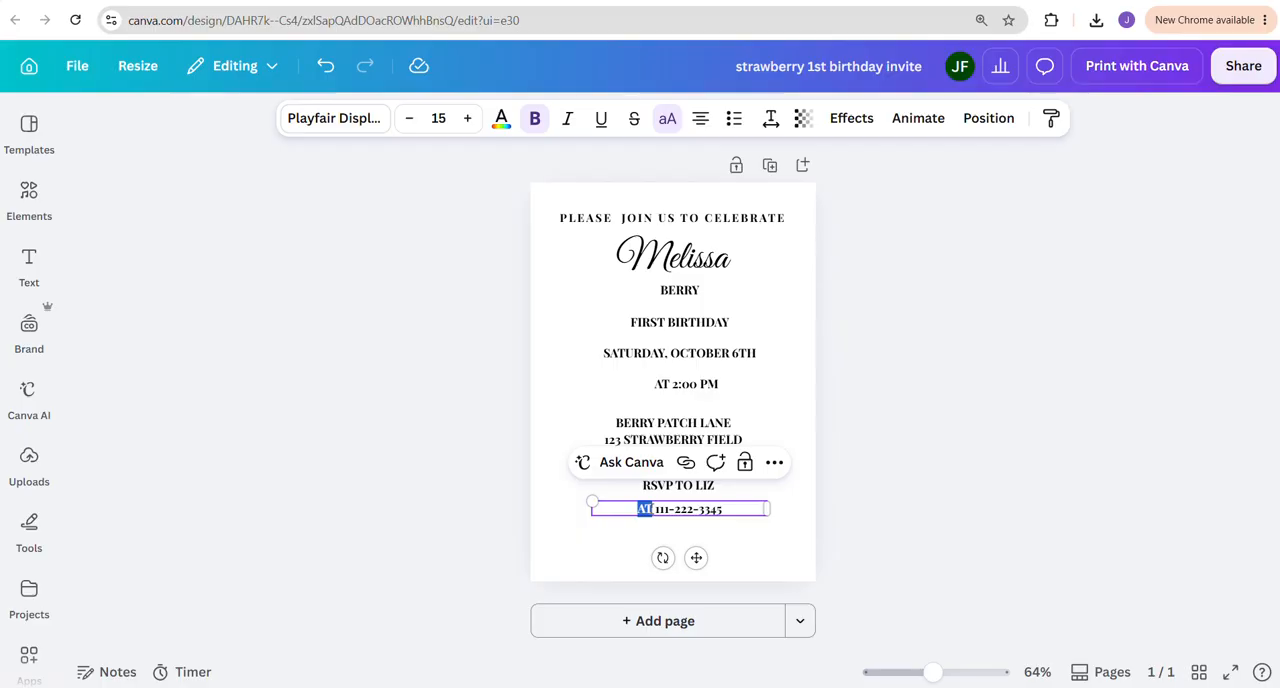
pyautogui.write('AT')
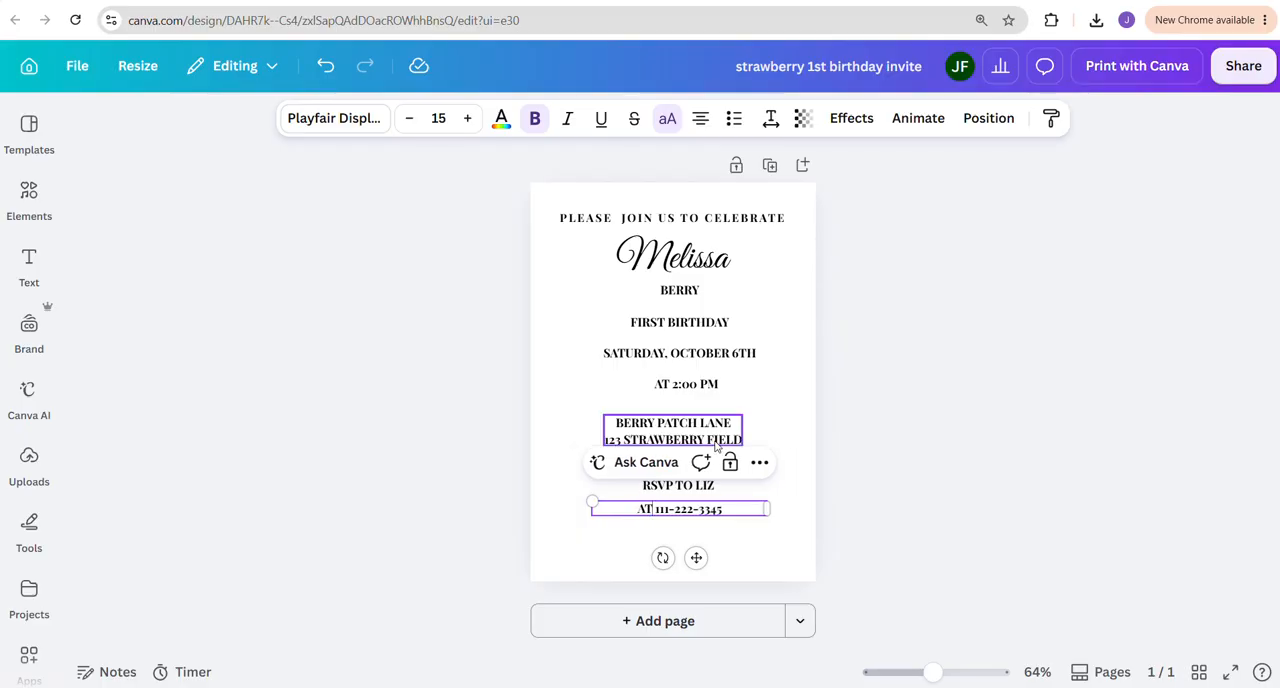
pyautogui.doubleClick(640, 509)
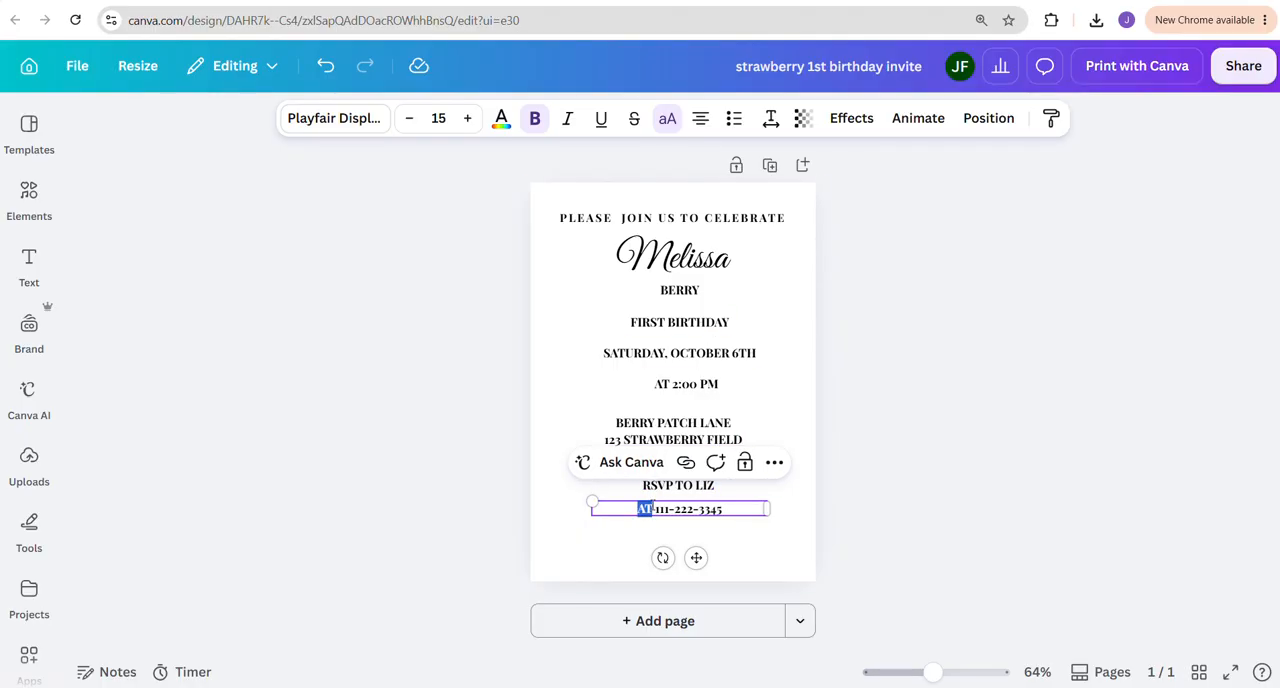
pyautogui.click(667, 118)
pyautogui.click(820, 363)
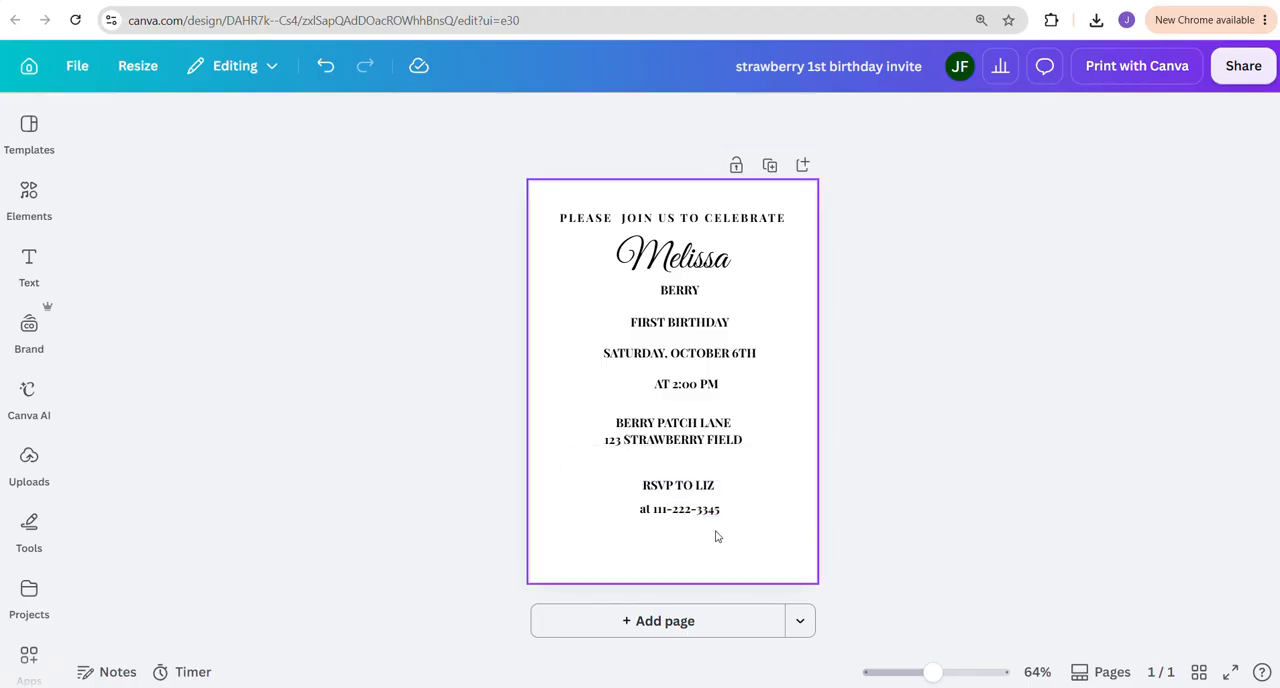
# Move the two RSVP lines and the address block down, centered near the bottom of the invitation
pyautogui.moveTo(688, 509)
pyautogui.mouseDown()
pyautogui.moveTo(686, 525)
pyautogui.moveTo(678, 502)
pyautogui.mouseUp()
pyautogui.click(740, 491)
pyautogui.click(678, 486)
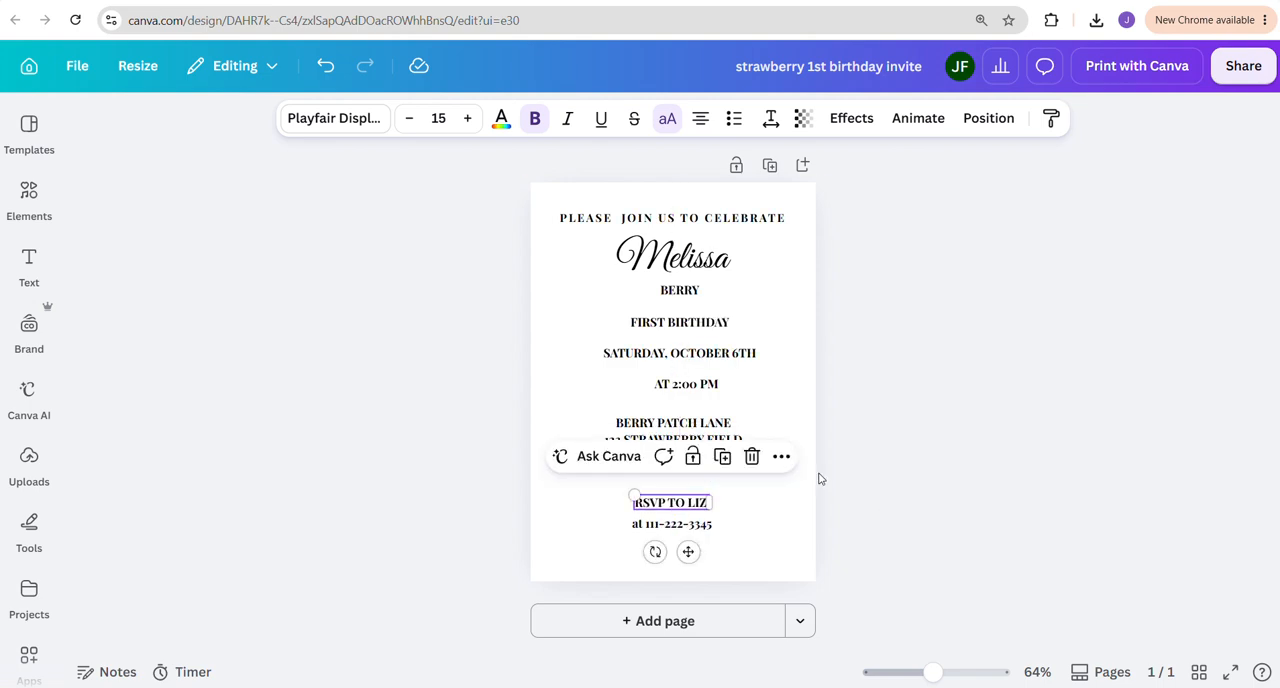
pyautogui.moveTo(705, 423); pyautogui.dragTo(705, 457)
pyautogui.click(840, 465)
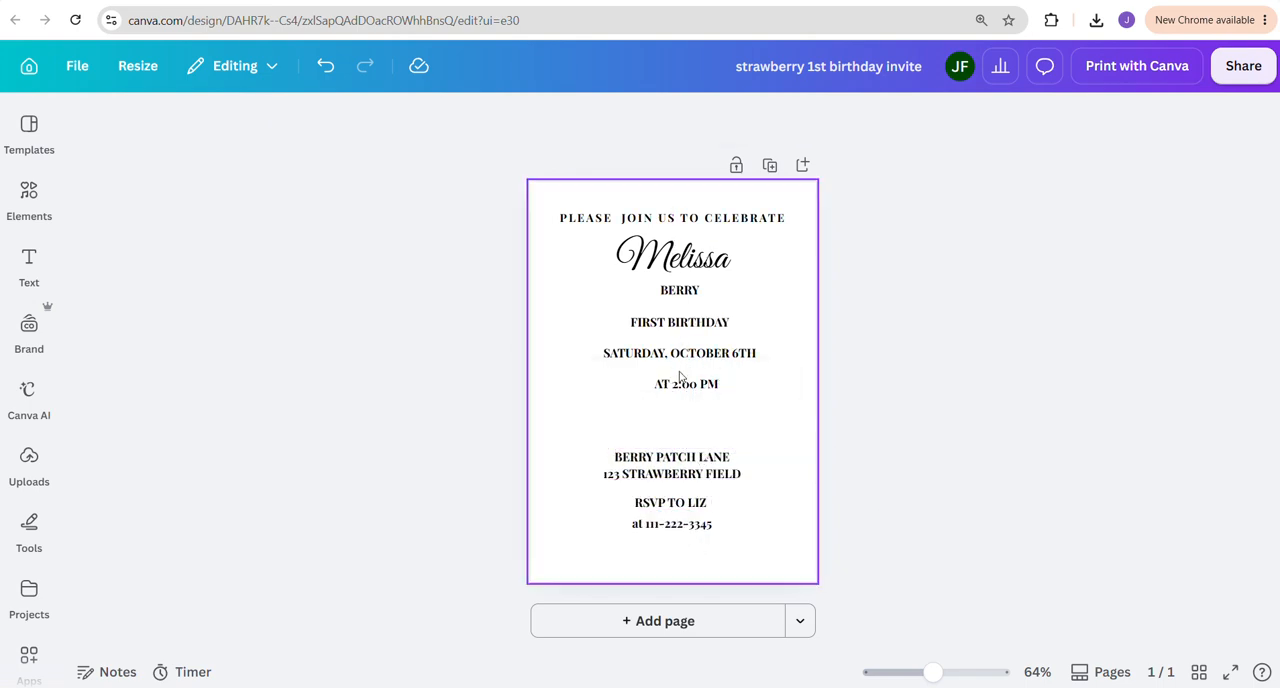
# Move the time and date lines down above the address block, and lower the "First Birthday" line, keeping them centered
pyautogui.moveTo(682, 380); pyautogui.dragTo(671, 417)
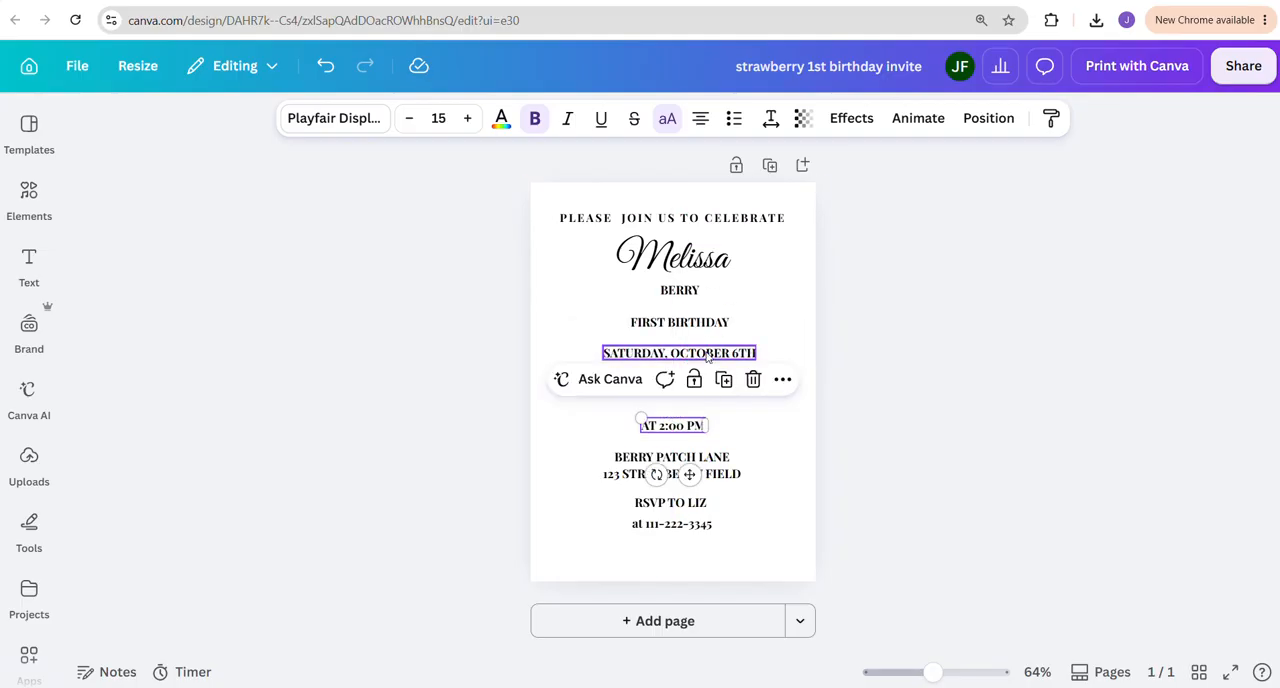
pyautogui.moveTo(703, 353); pyautogui.dragTo(697, 403)
pyautogui.click(729, 338)
pyautogui.click(694, 323)
pyautogui.moveTo(694, 323); pyautogui.dragTo(693, 352)
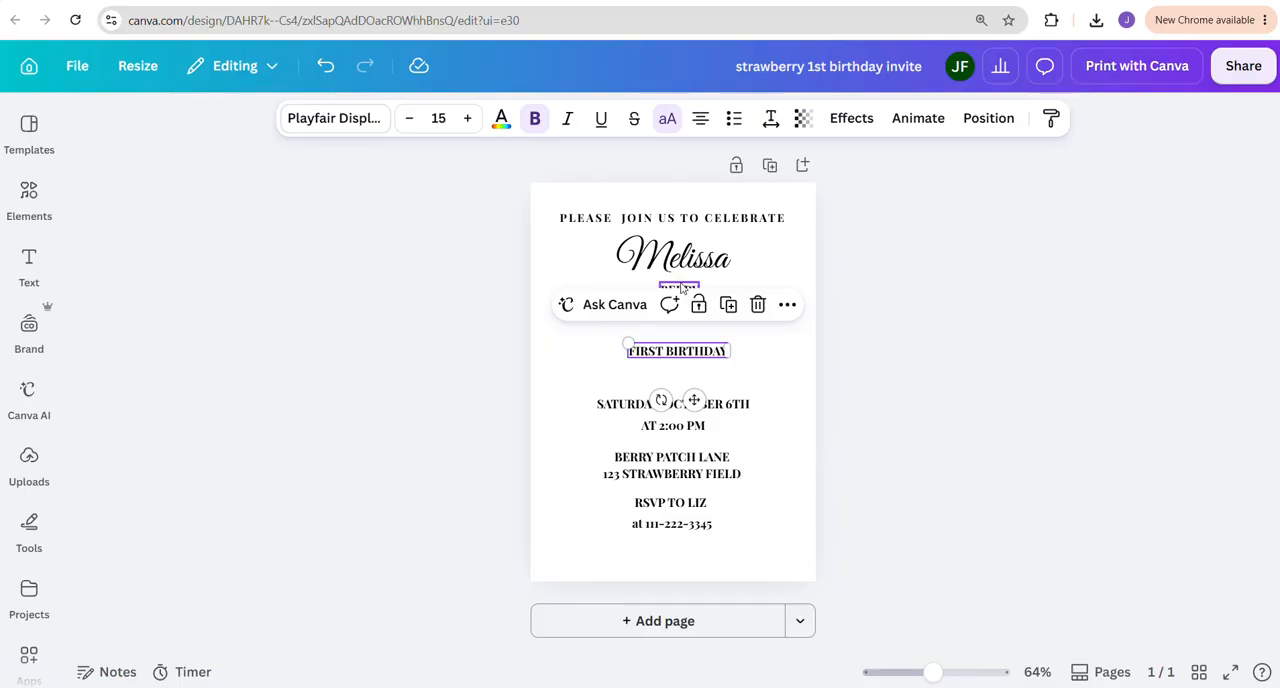
# Move the child's last name down toward the "First Birthday" line and set its font size to 30
pyautogui.click(686, 291)
pyautogui.moveTo(686, 291); pyautogui.dragTo(675, 313)
pyautogui.doubleClick(676, 311)
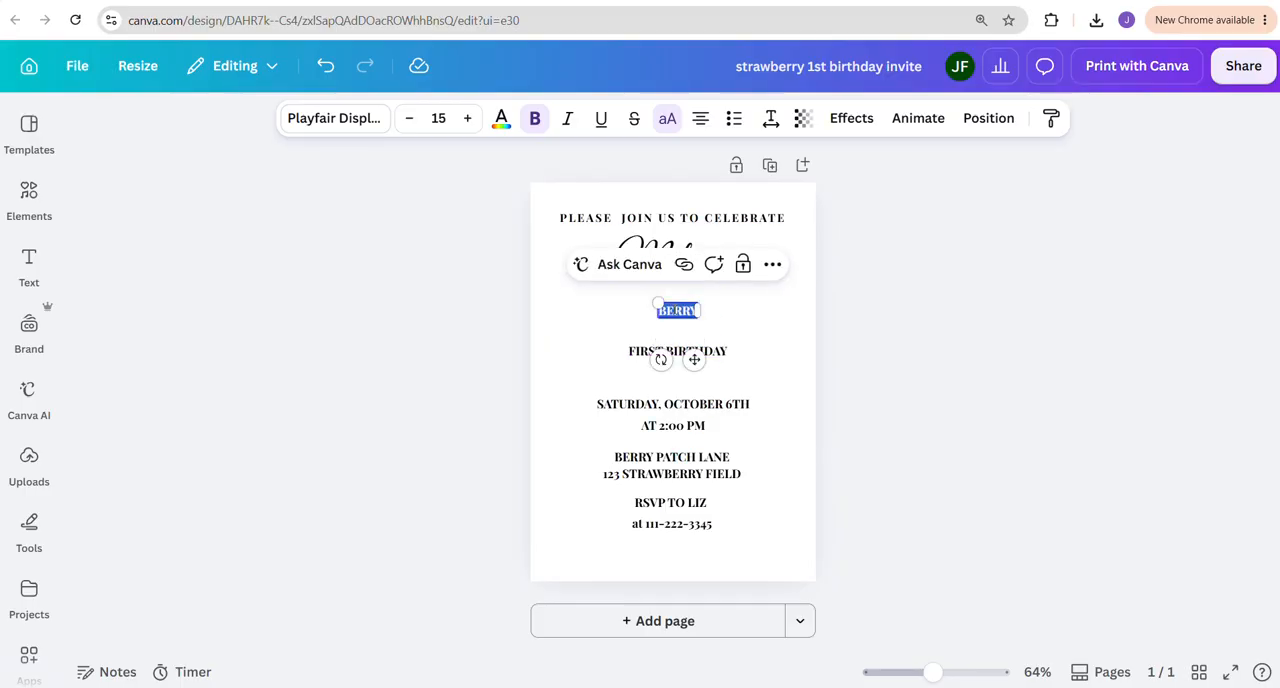
pyautogui.click(438, 118)
pyautogui.write('30')
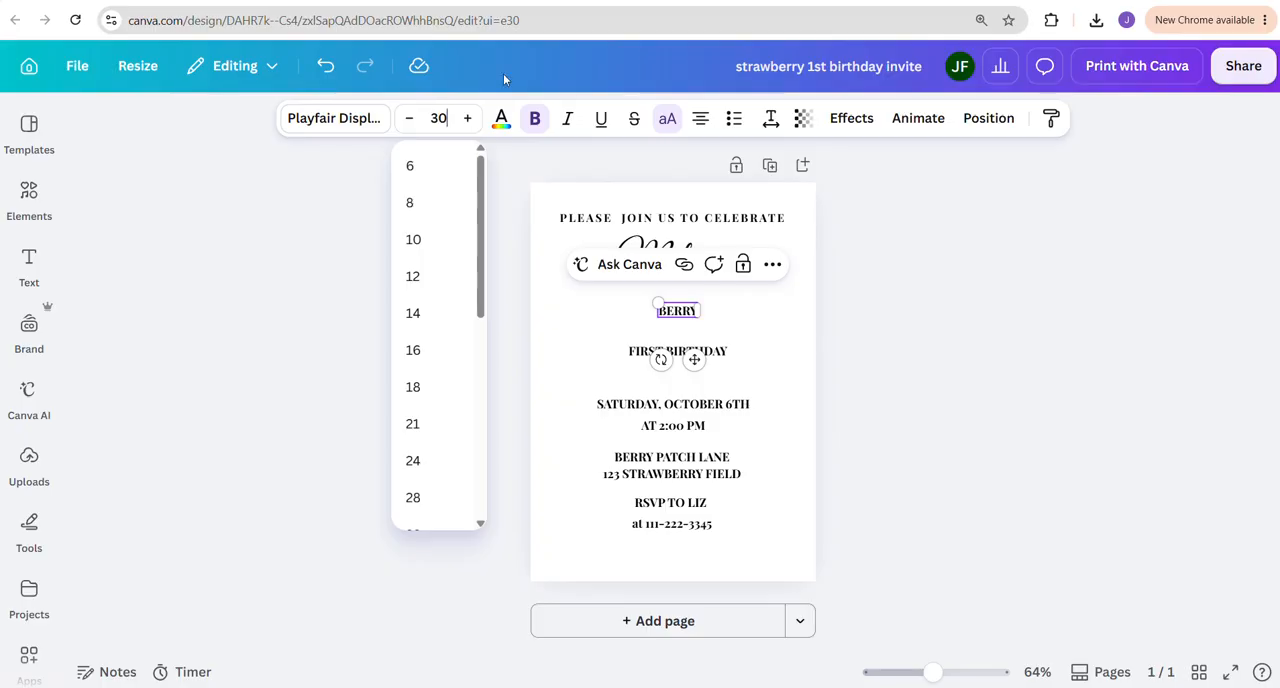
pyautogui.press('Return')
pyautogui.click(940, 203)
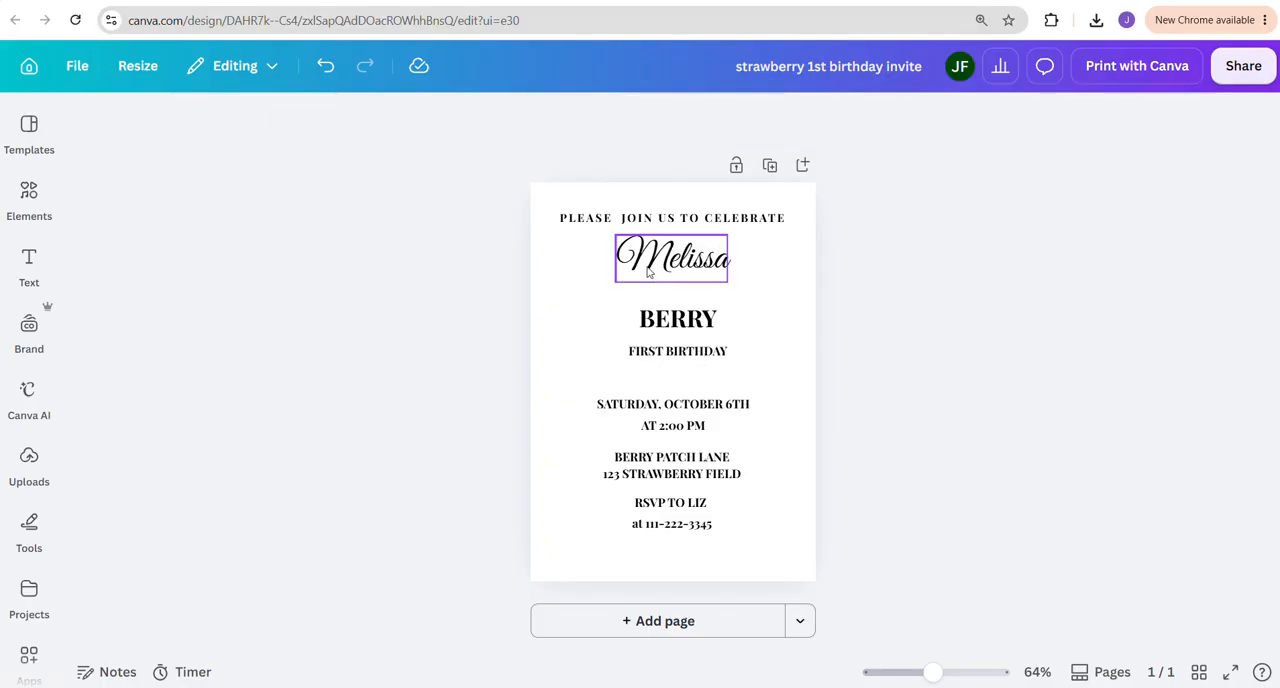
# Bring the child's name lines closer together by moving the last name up slightly and the first name down
pyautogui.click(669, 325)
pyautogui.moveTo(671, 328); pyautogui.dragTo(670, 318)
pyautogui.click(637, 280)
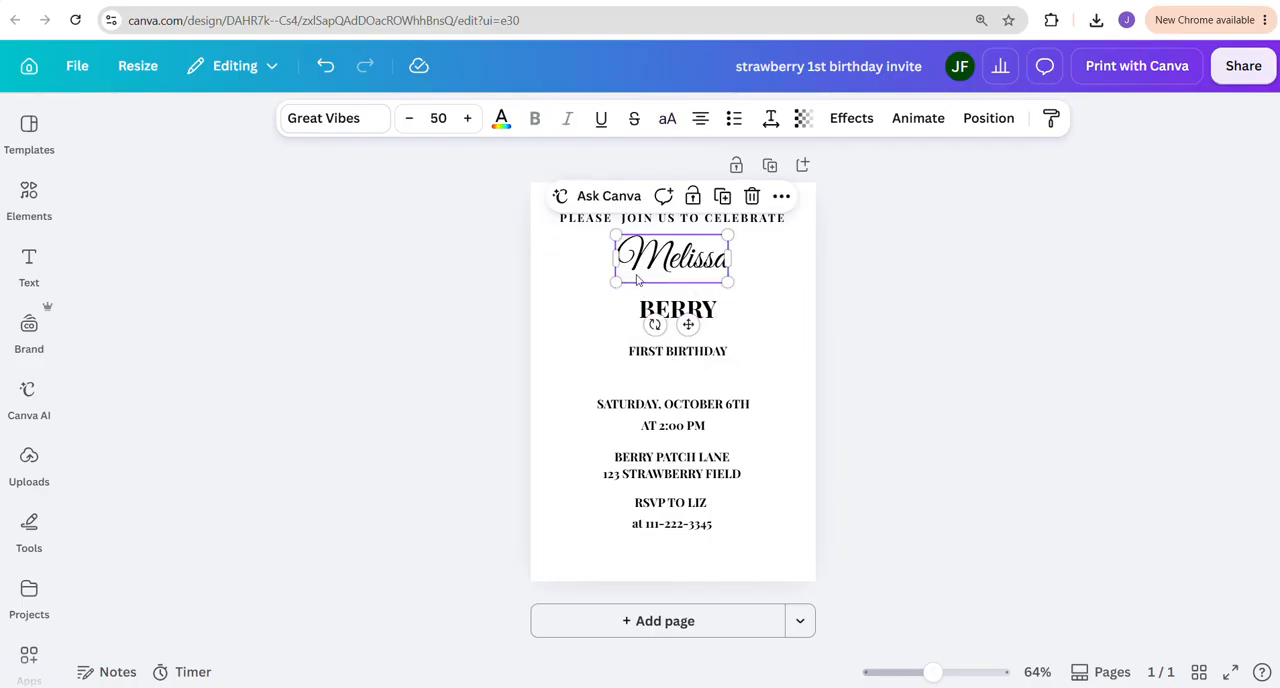
pyautogui.moveTo(642, 272); pyautogui.dragTo(643, 282)
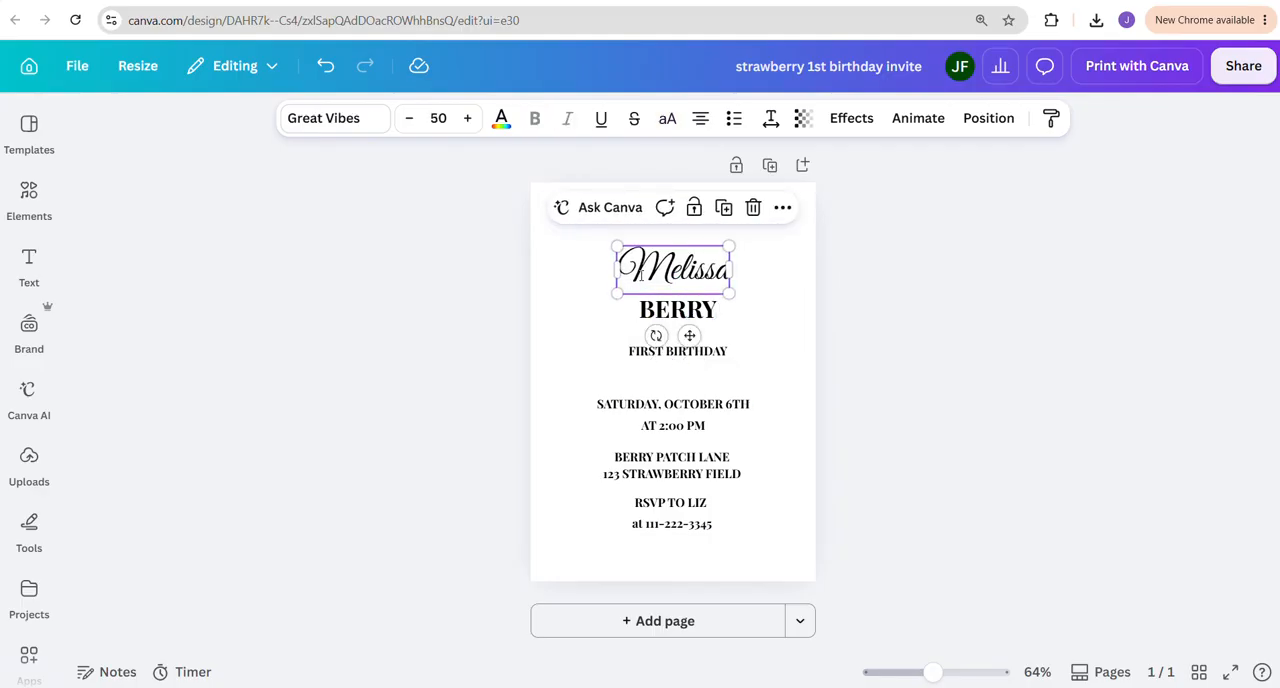
# Set the child's first name to font size 60 and move it up slightly above the last name
pyautogui.doubleClick(642, 272)
pyautogui.click(438, 118)
pyautogui.write('6')
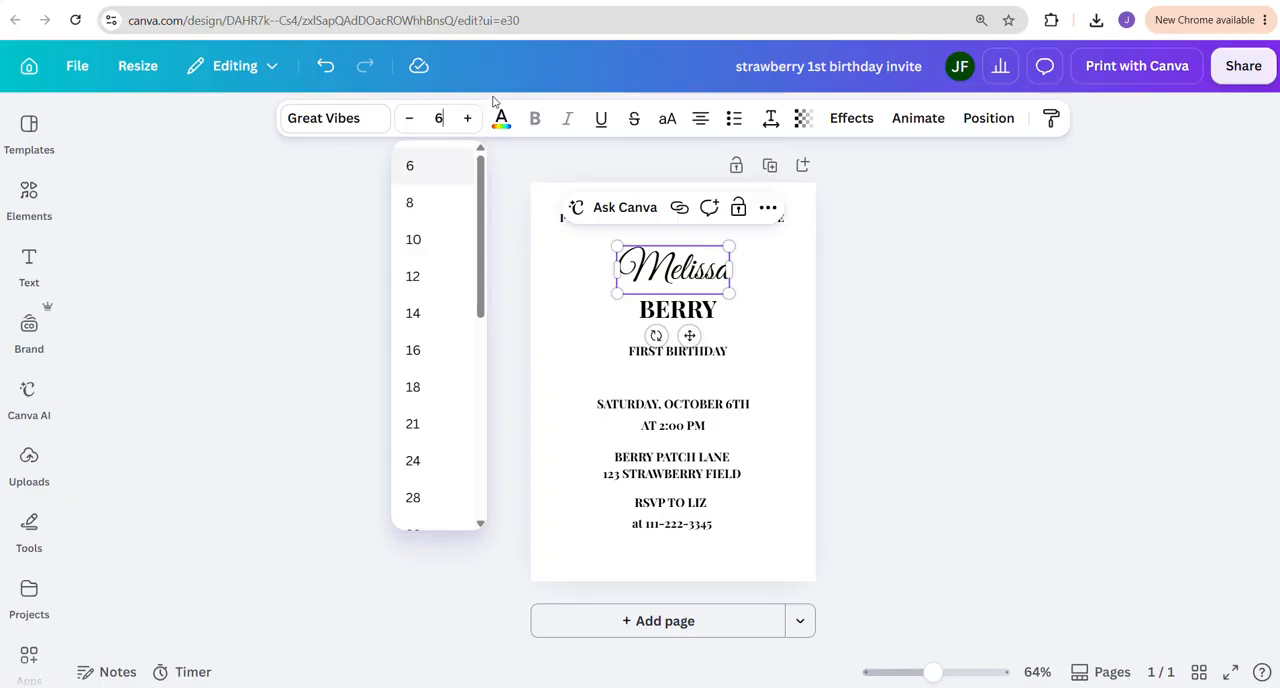
pyautogui.write('0')
pyautogui.press('Return')
pyautogui.click(851, 291)
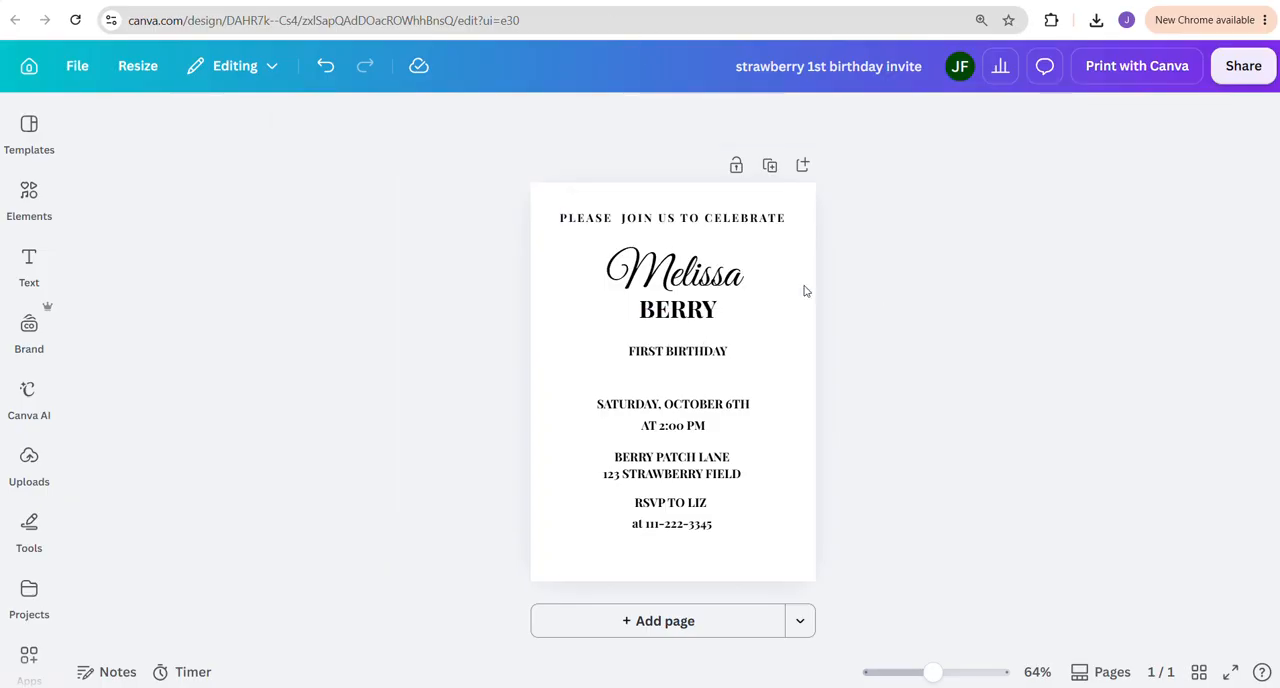
pyautogui.click(671, 287)
pyautogui.moveTo(671, 287); pyautogui.dragTo(671, 279)
pyautogui.click(763, 310)
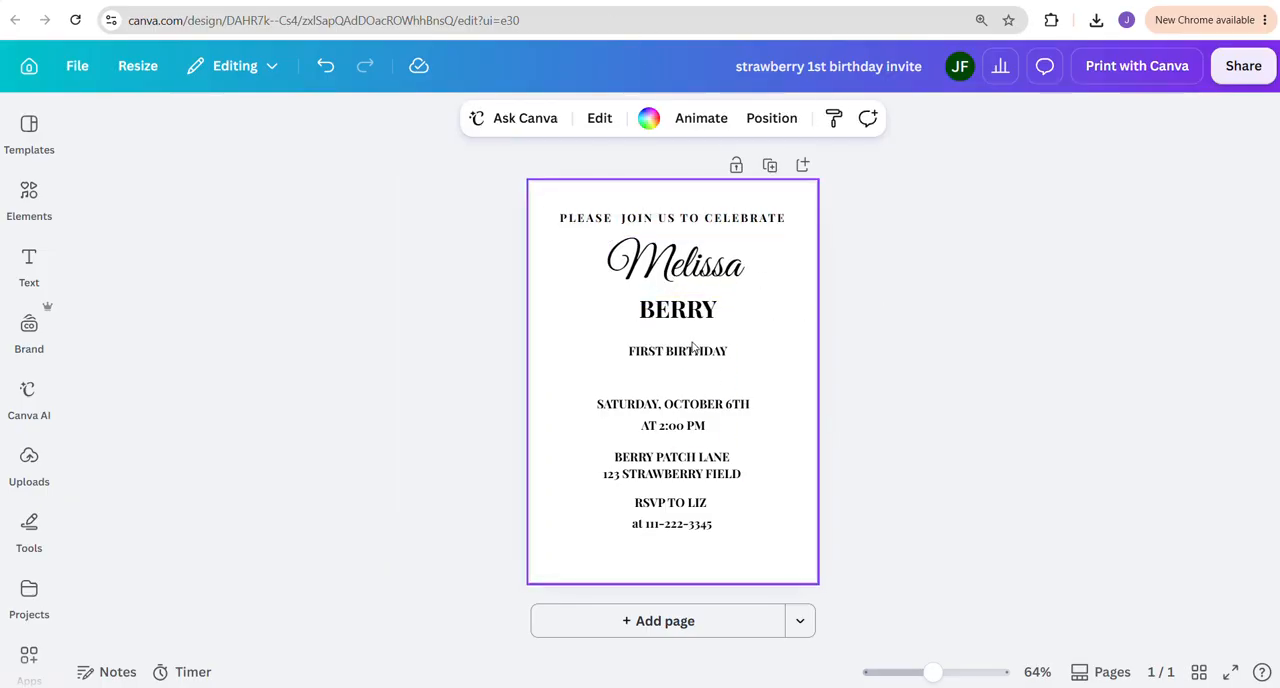
# Set the font size of the "First Birthday" line to 22
pyautogui.doubleClick(660, 351)
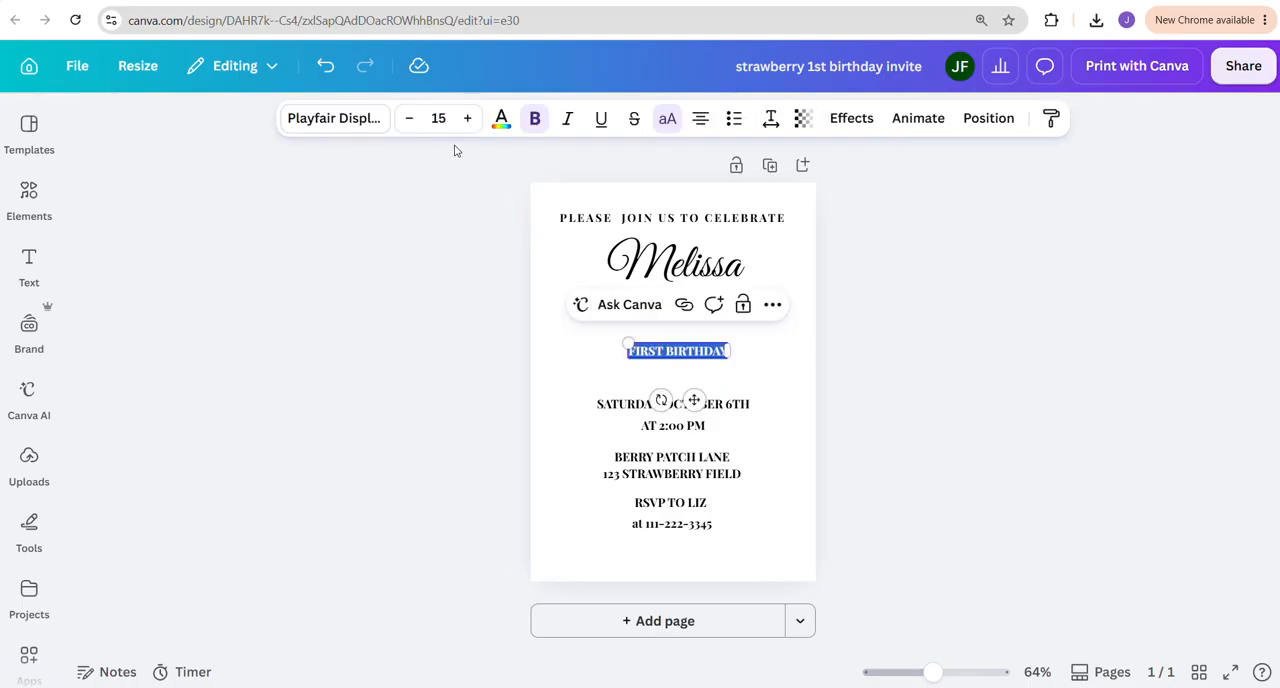
pyautogui.click(438, 118)
pyautogui.write('22')
pyautogui.press('Return')
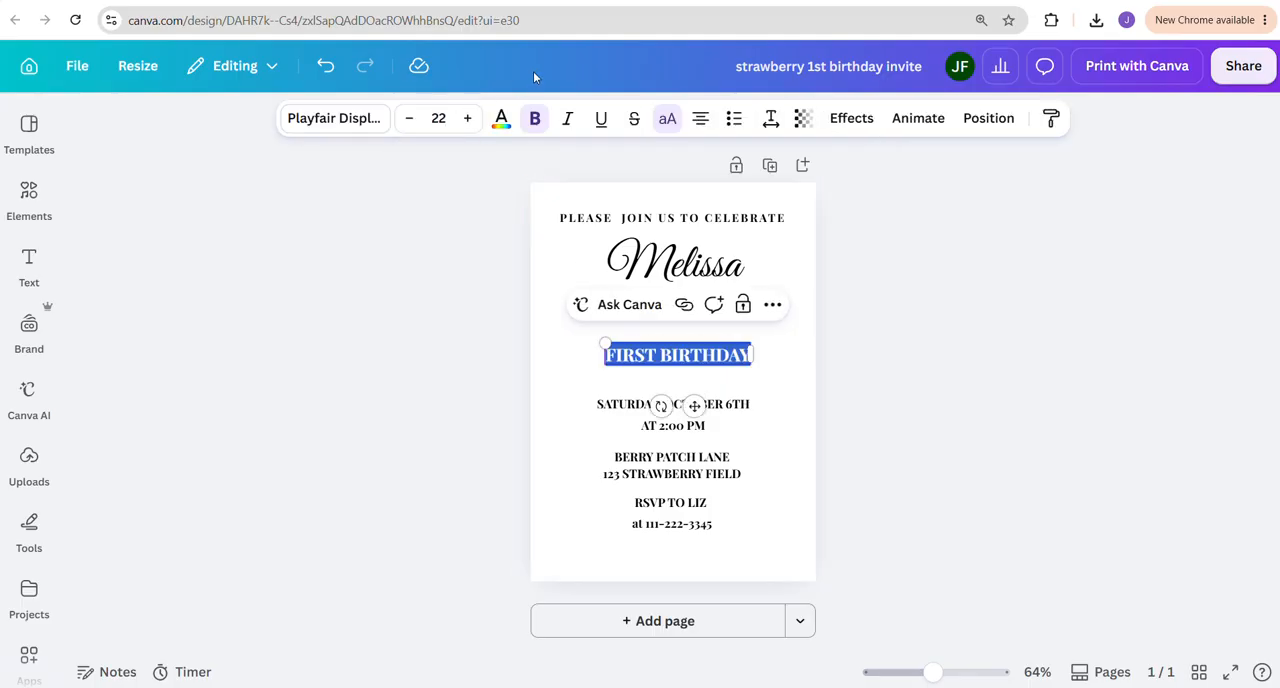
pyautogui.click(883, 316)
# Widen the letter spacing of the "First Birthday" line
pyautogui.click(617, 356)
pyautogui.click(617, 355)
pyautogui.click(770, 118)
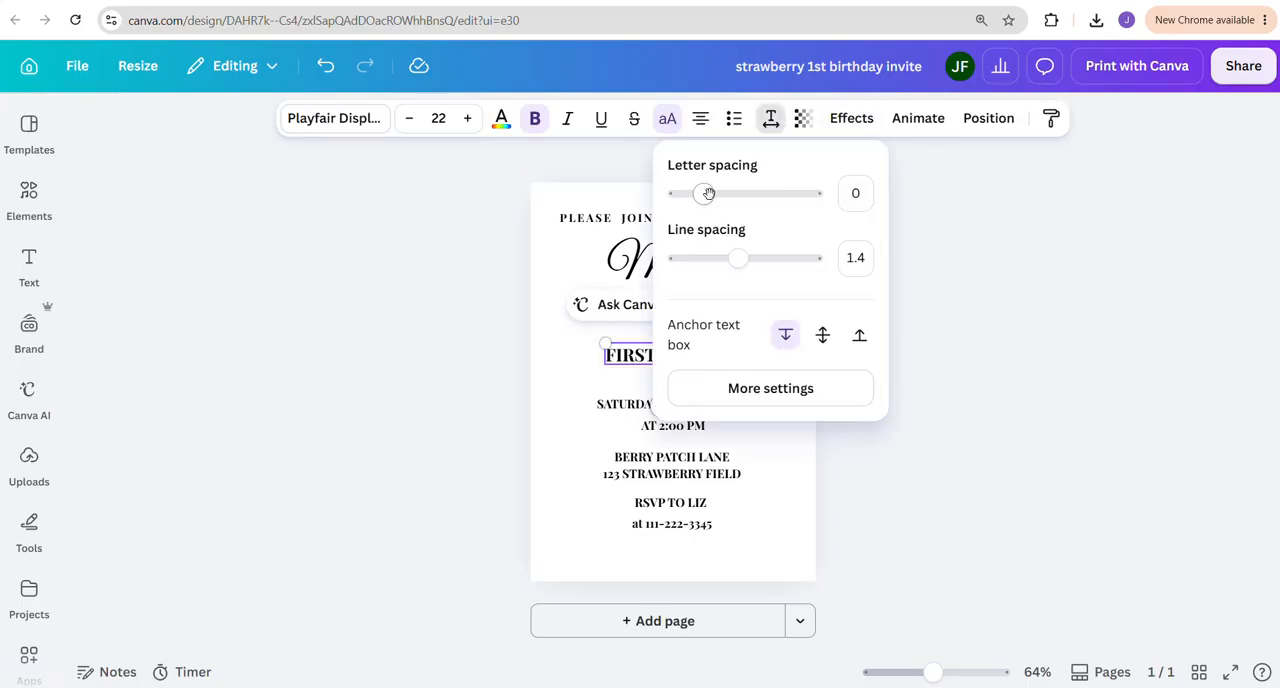
pyautogui.moveTo(705, 193); pyautogui.dragTo(722, 193)
pyautogui.click(983, 274)
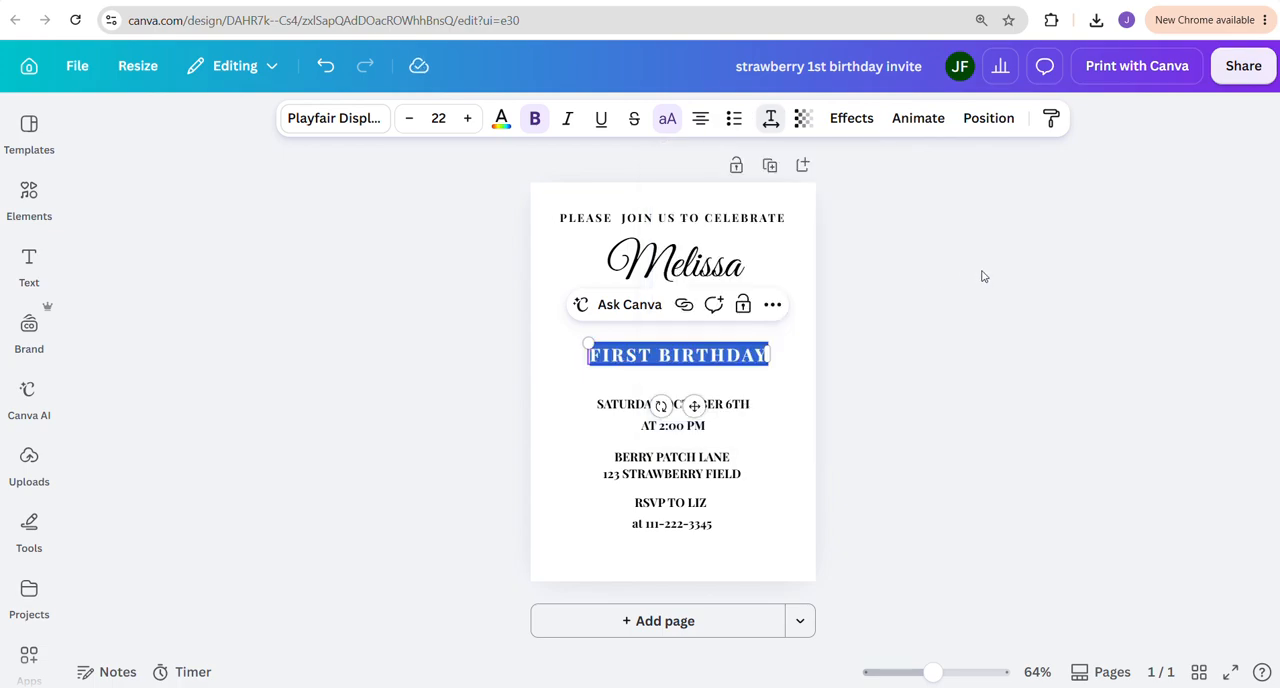
pyautogui.click(969, 303)
# Move the child's last name, first name and the "Please join us to celebrate" line down slightly, closer to the "First Birthday" line
pyautogui.moveTo(685, 309); pyautogui.dragTo(694, 283)
pyautogui.click(711, 293)
pyautogui.click(928, 313)
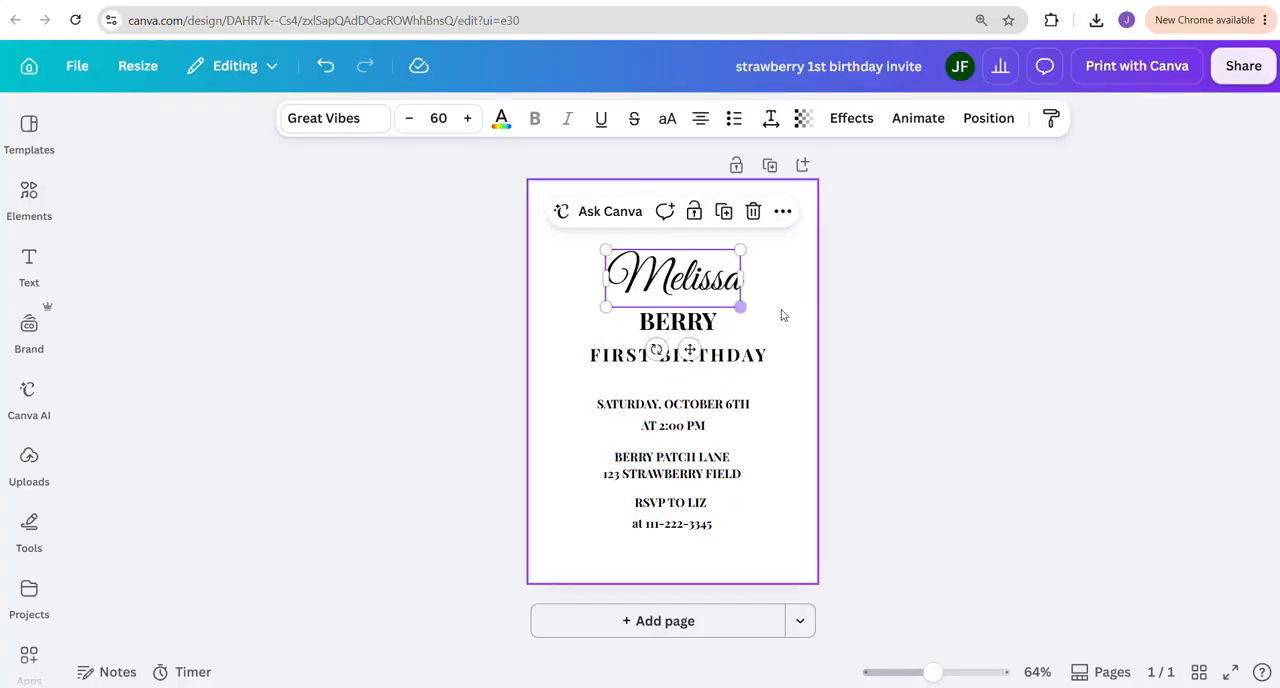
pyautogui.click(848, 315)
pyautogui.moveTo(688, 219); pyautogui.dragTo(689, 230)
pyautogui.click(939, 321)
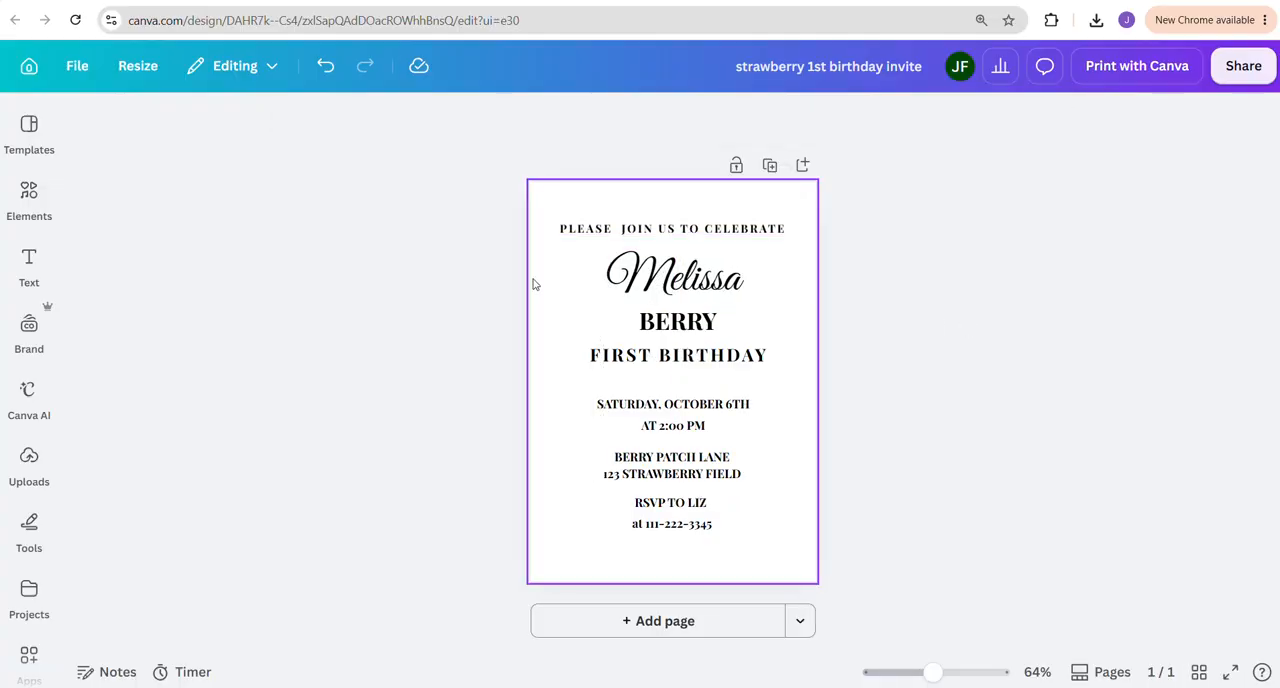
# Align all the text lines to a common center and move the whole block down slightly to the middle of the page
pyautogui.moveTo(497, 219); pyautogui.dragTo(716, 546)
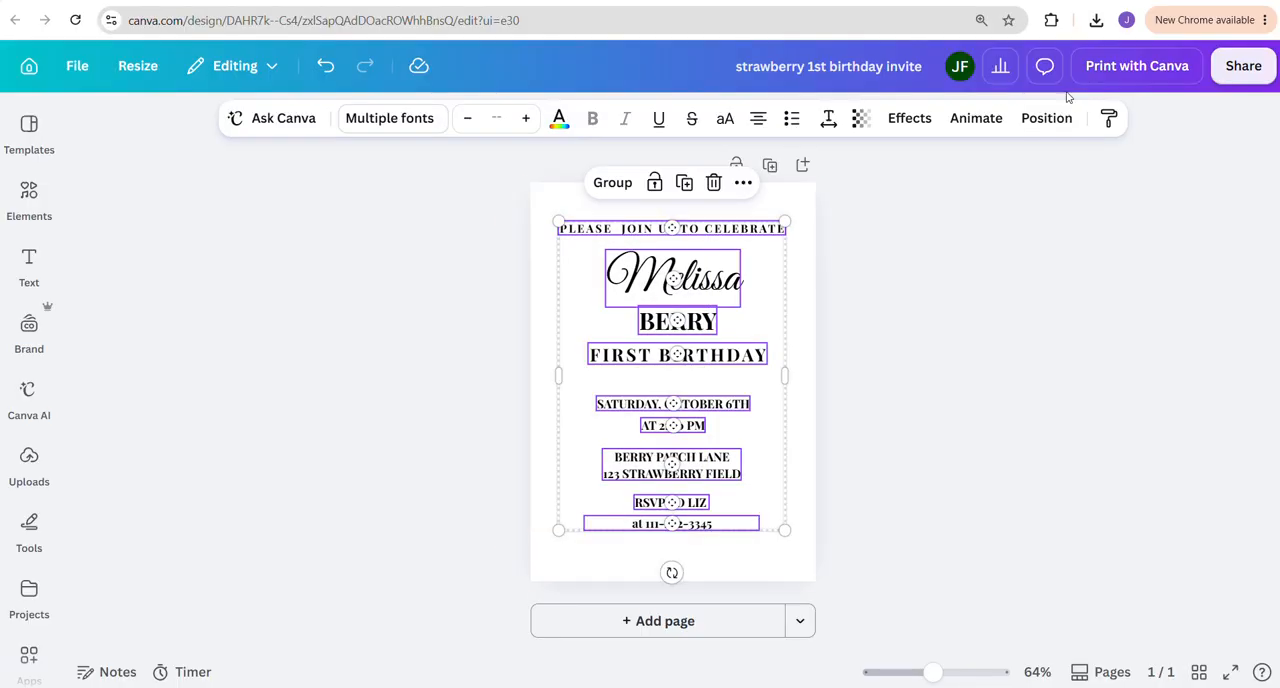
pyautogui.click(1046, 118)
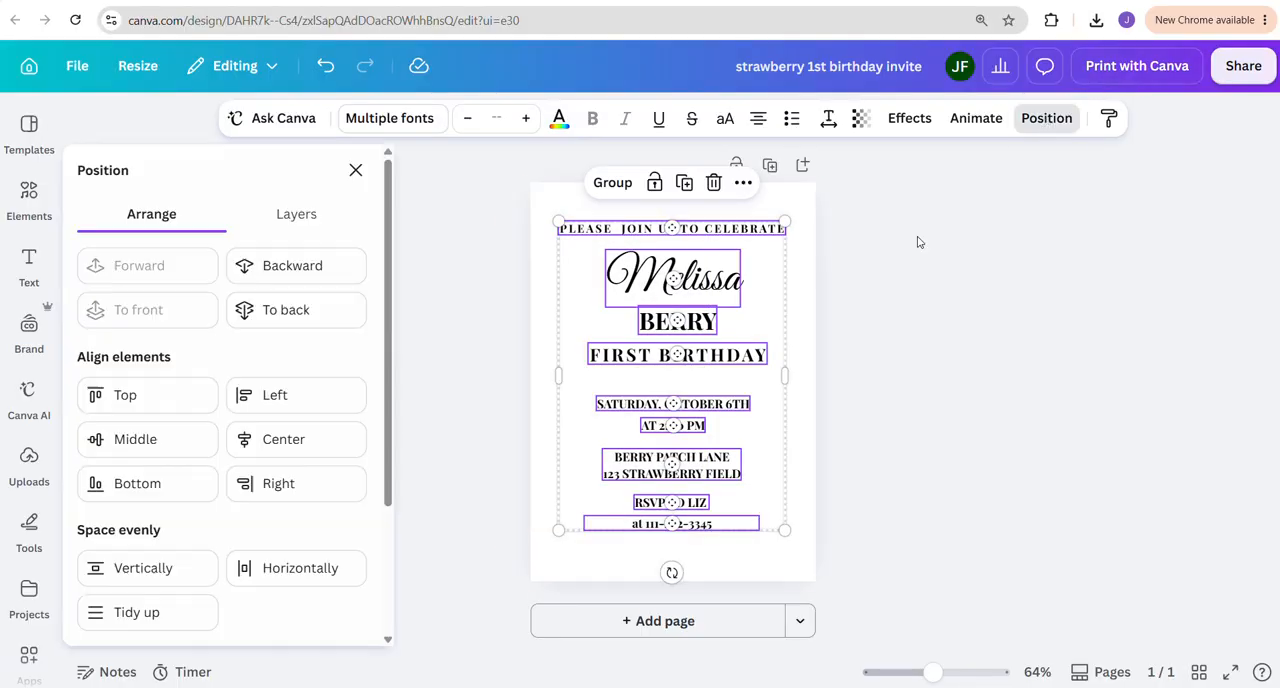
pyautogui.click(279, 439)
pyautogui.moveTo(727, 262); pyautogui.dragTo(762, 291)
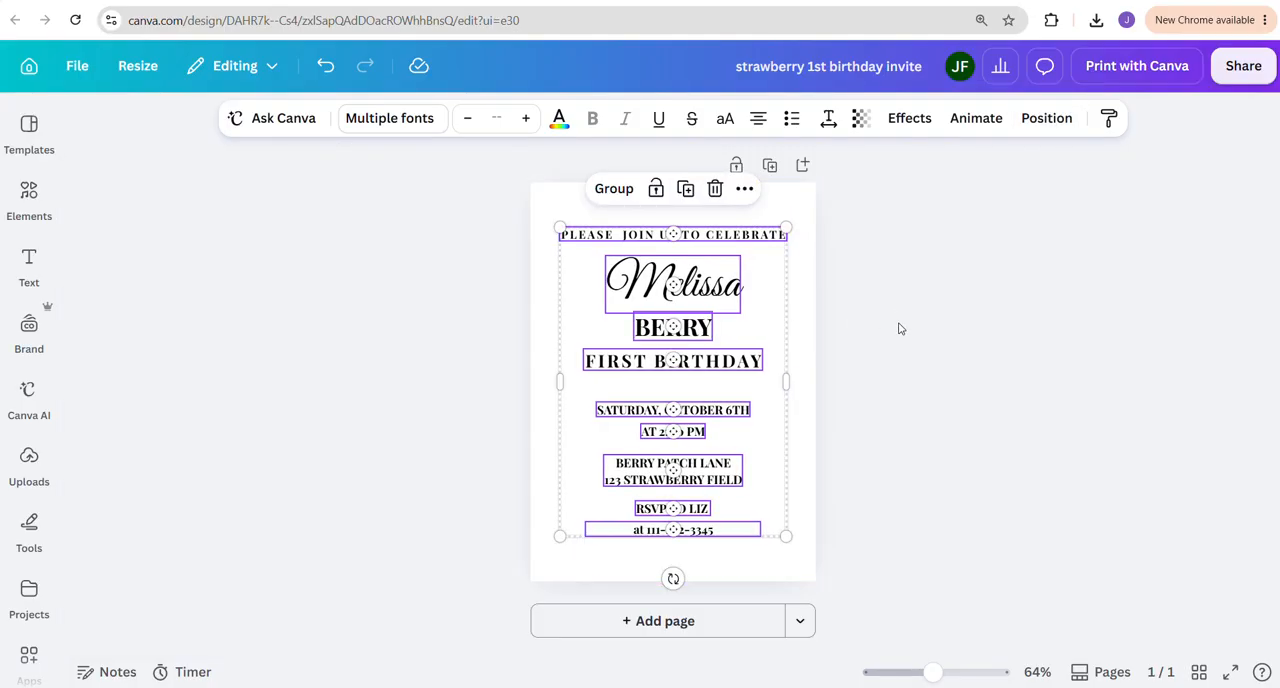
pyautogui.click(349, 354)
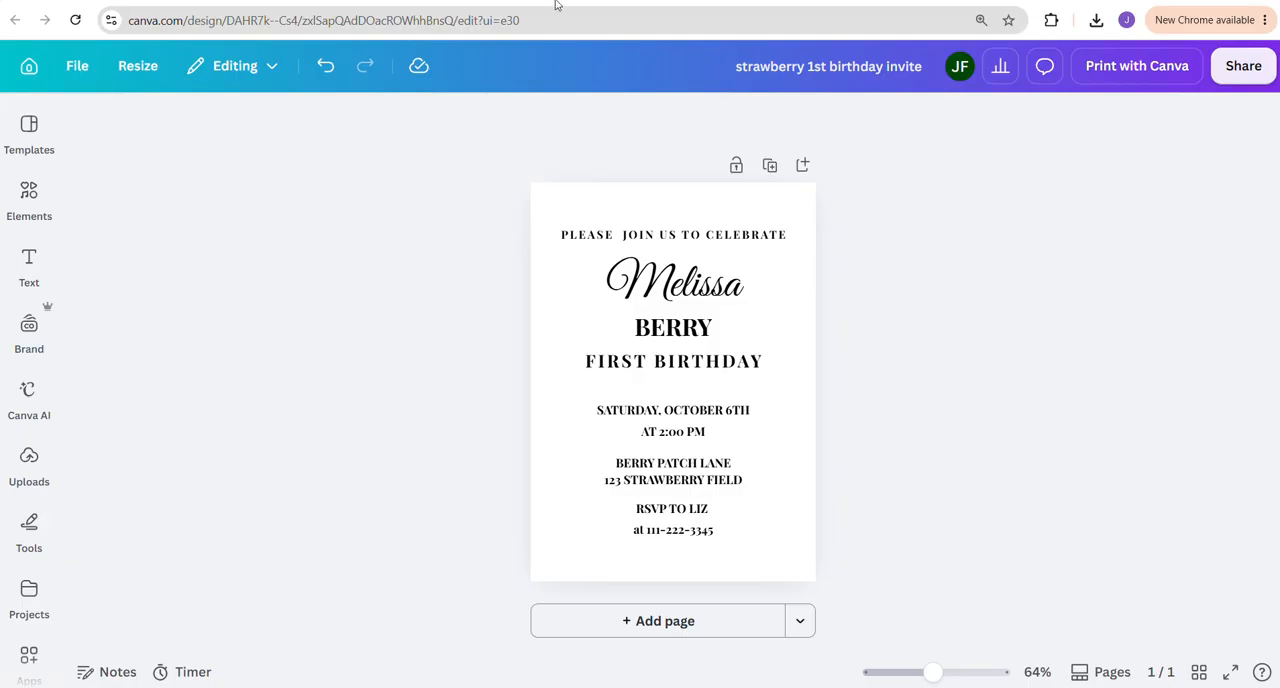
# Search the design elements for "strawbery", show all the graphics and filter them to free ones
pyautogui.click(24, 210)
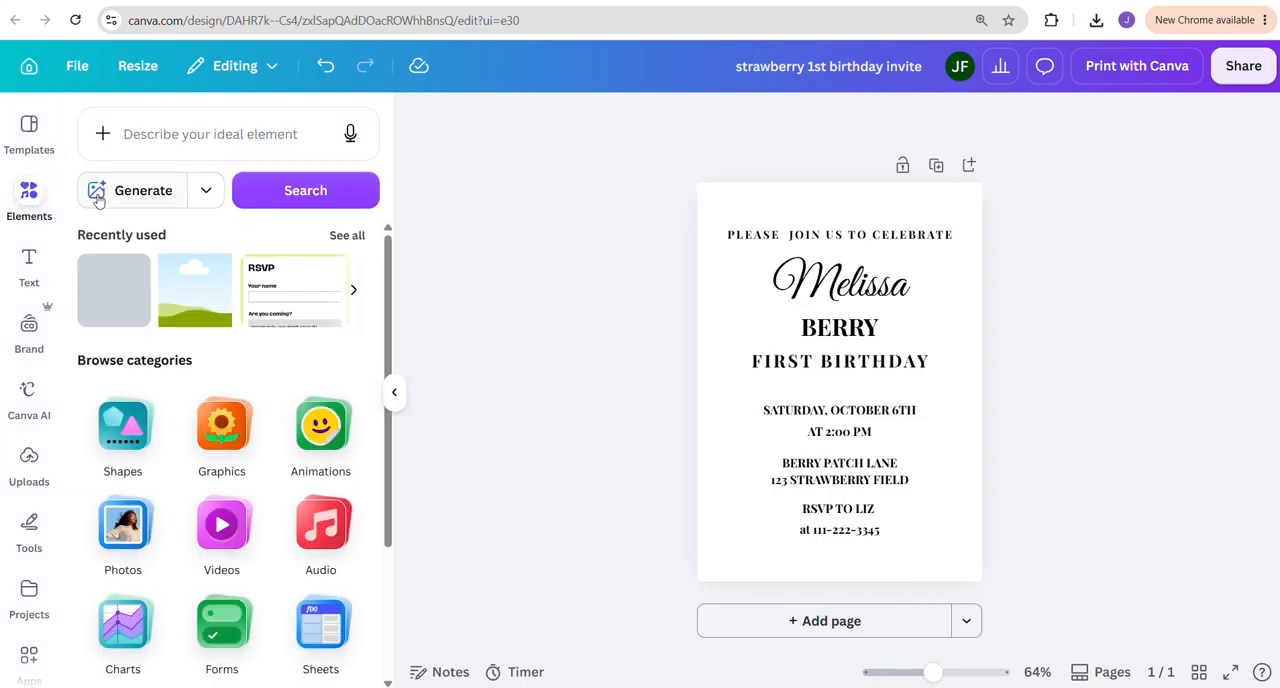
pyautogui.click(125, 148)
pyautogui.write('st')
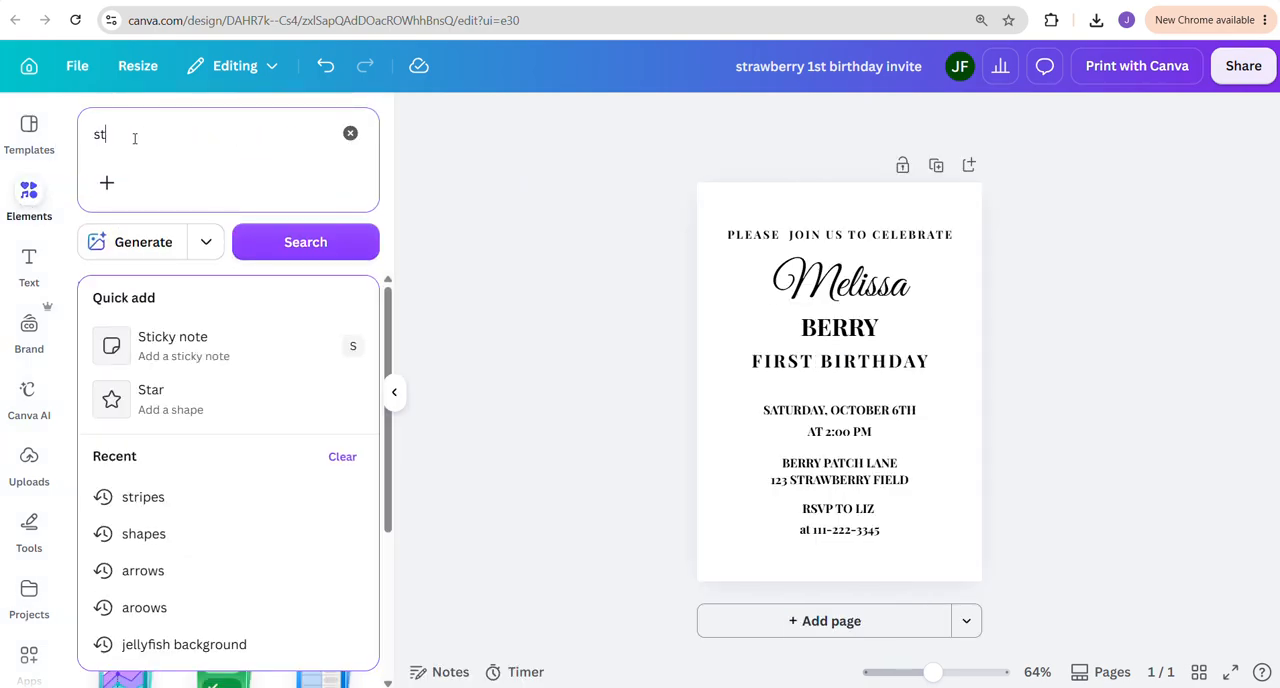
pyautogui.write('rawberry')
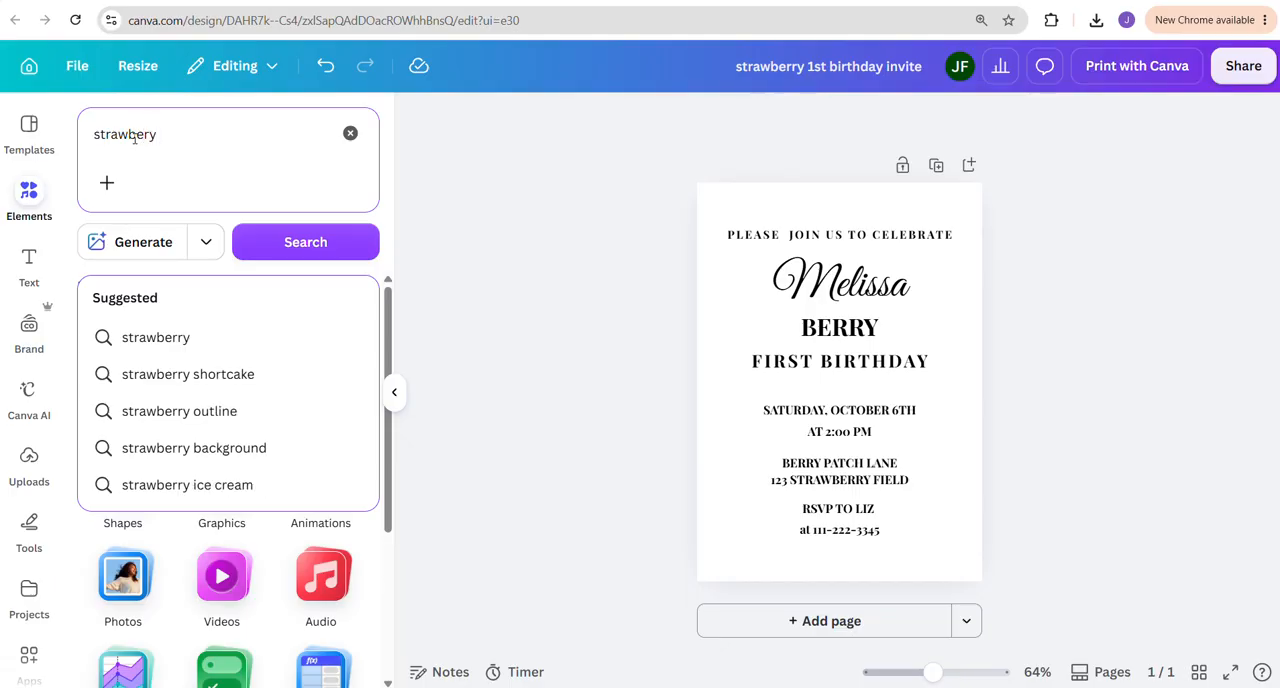
pyautogui.press('Return')
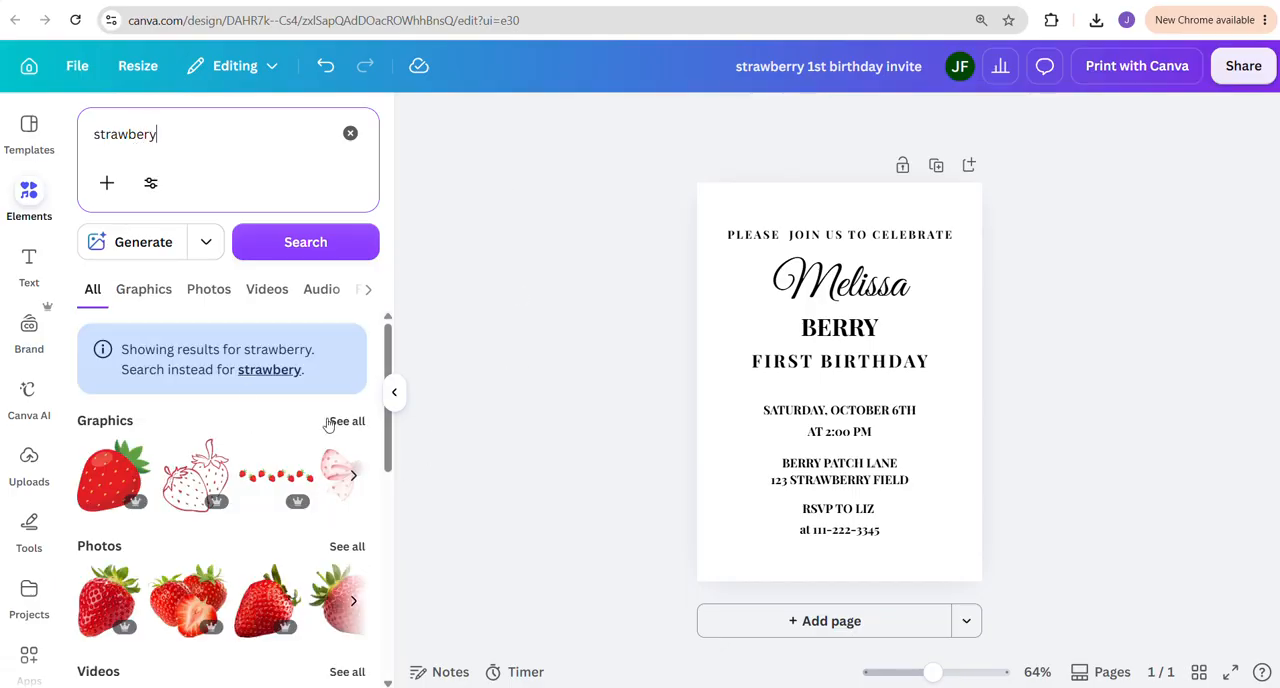
pyautogui.click(335, 423)
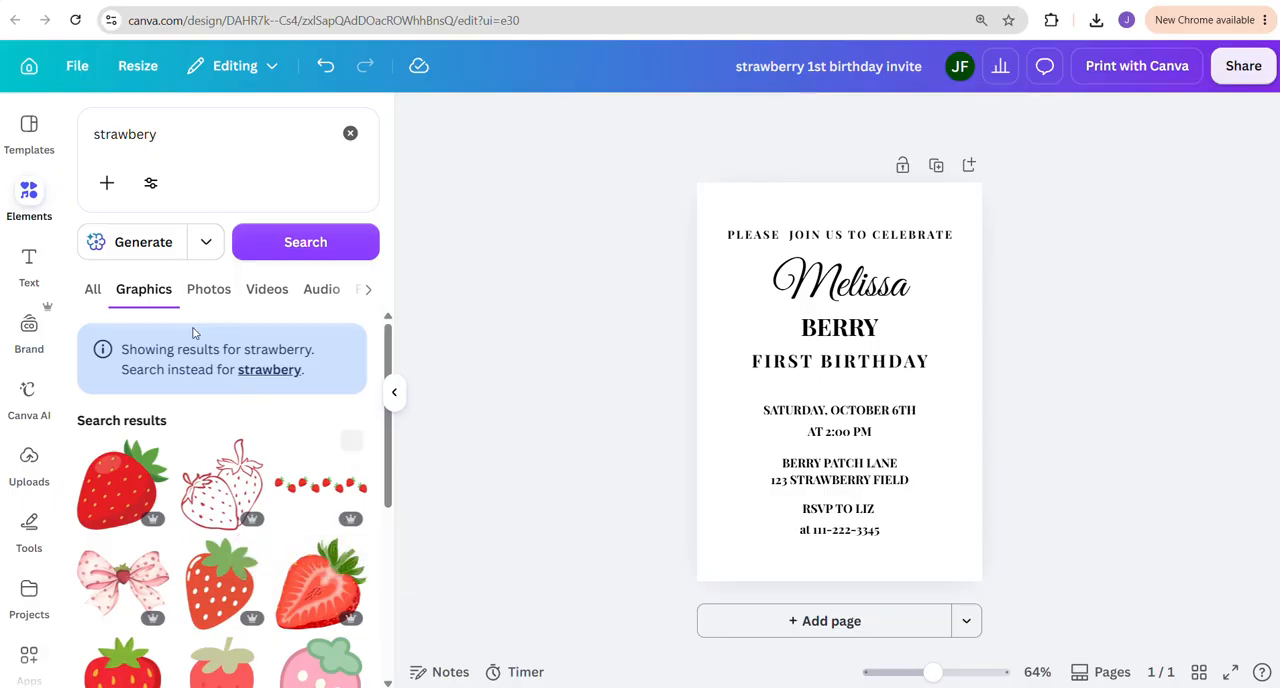
pyautogui.click(150, 183)
pyautogui.click(182, 606)
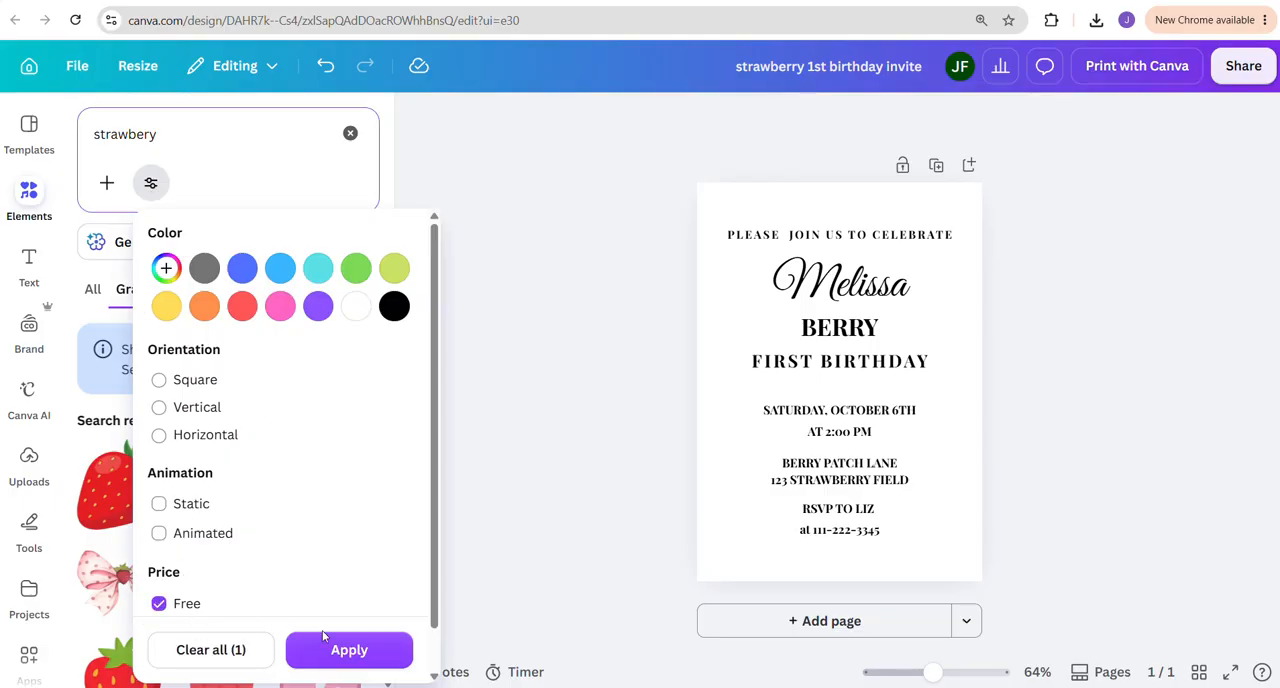
pyautogui.click(310, 649)
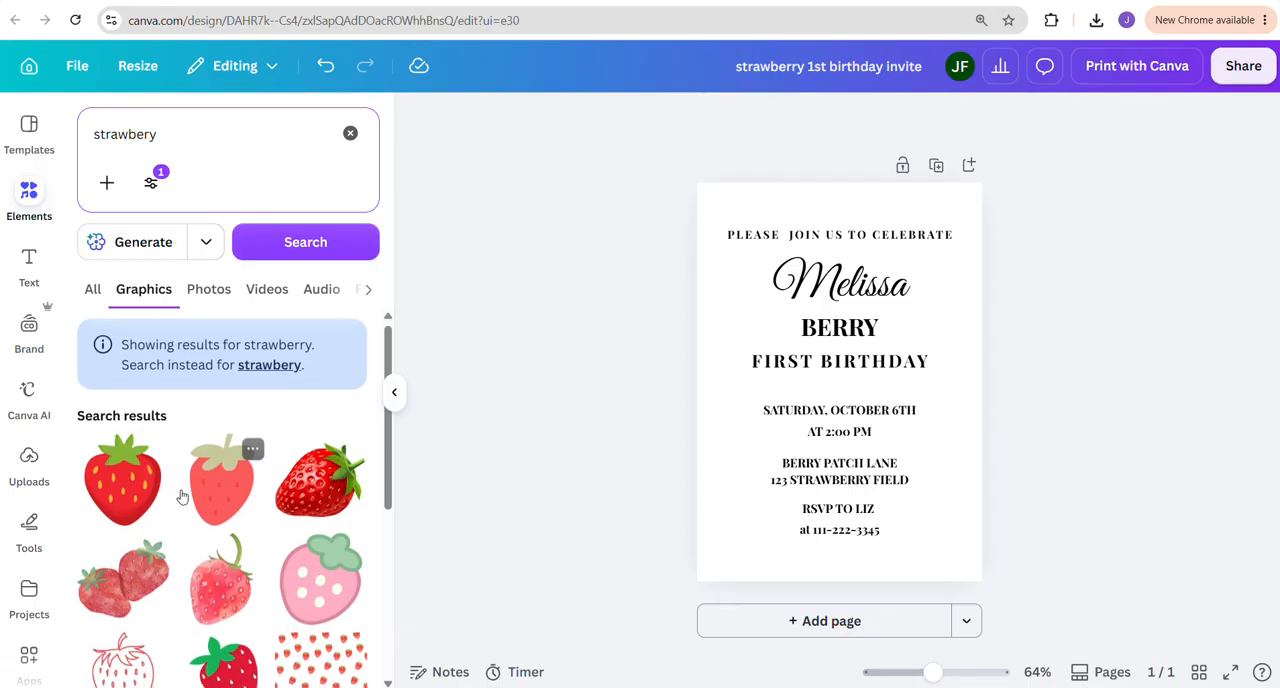
# Browse the free strawberry graphics, clear the search and close the elements library
pyautogui.scroll(-3, 185, 520)
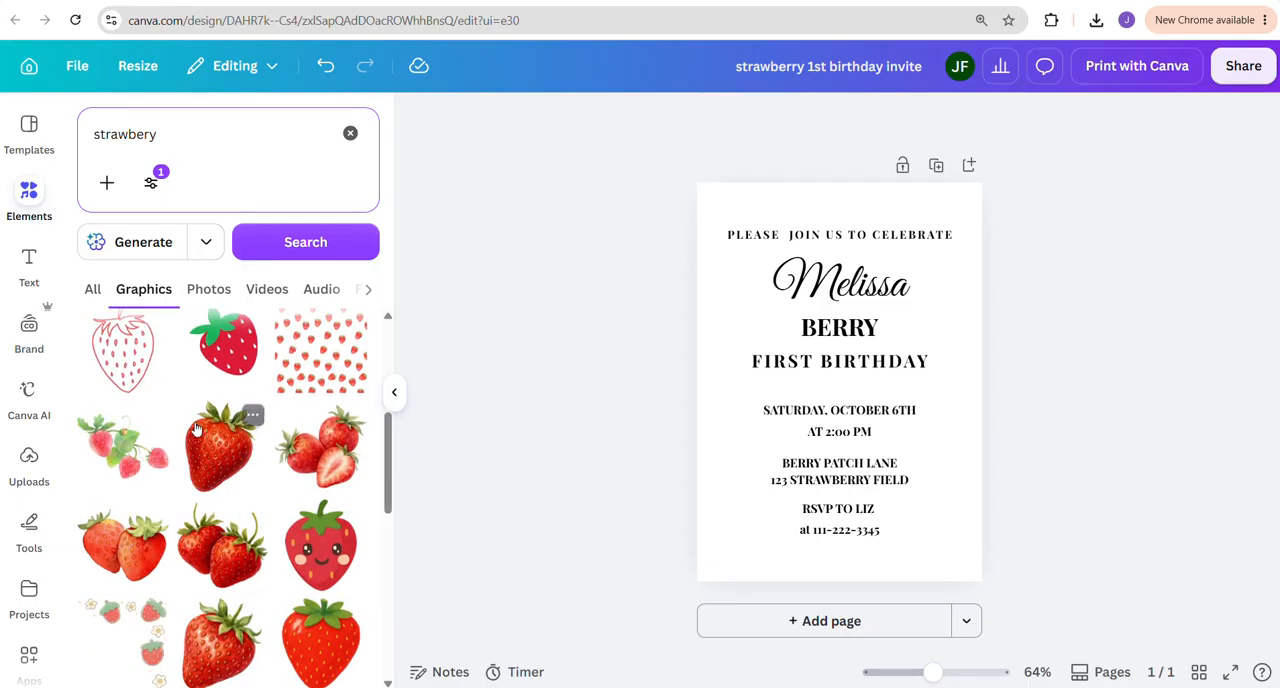
pyautogui.scroll(2, 213, 473)
pyautogui.scroll(2, 213, 473)
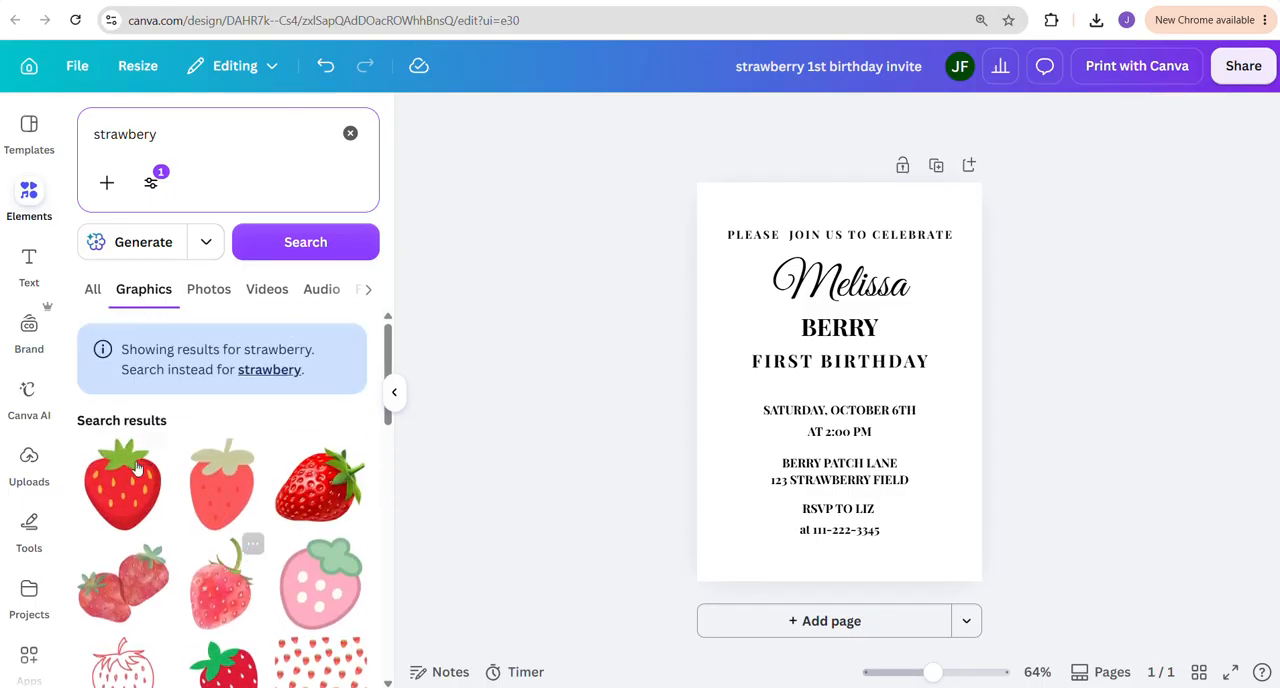
pyautogui.scroll(-3, 247, 494)
pyautogui.scroll(-2, 247, 494)
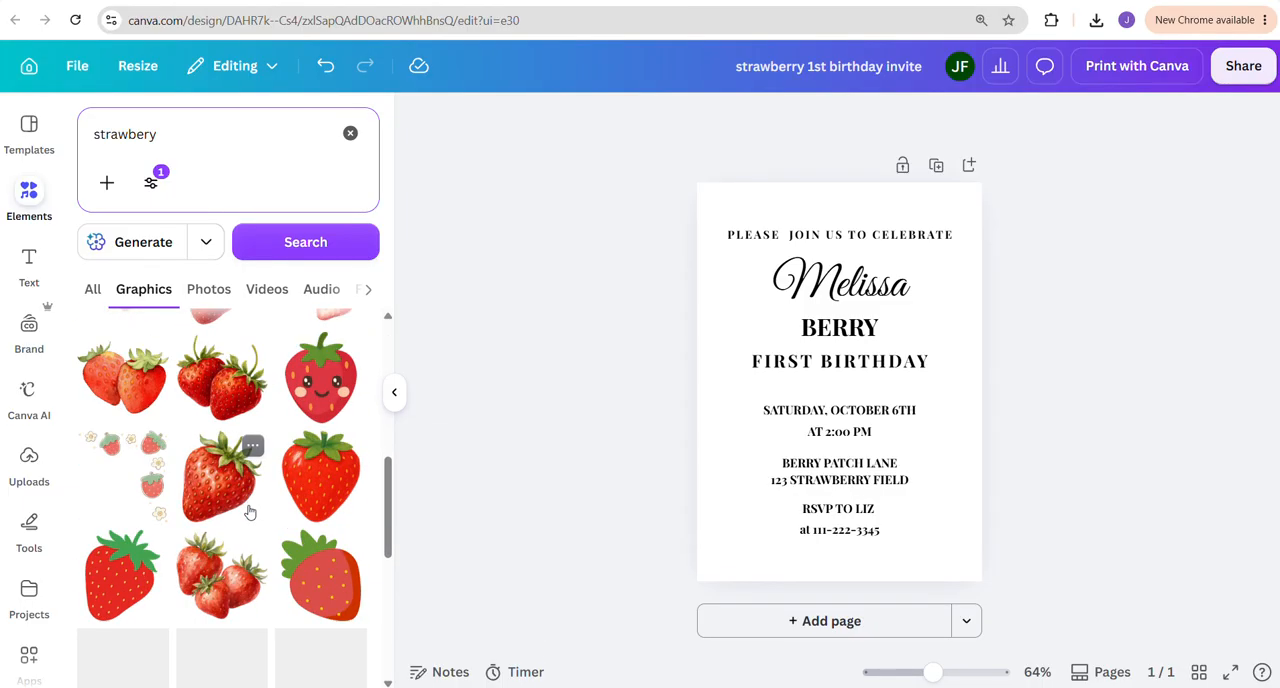
pyautogui.scroll(3, 249, 514)
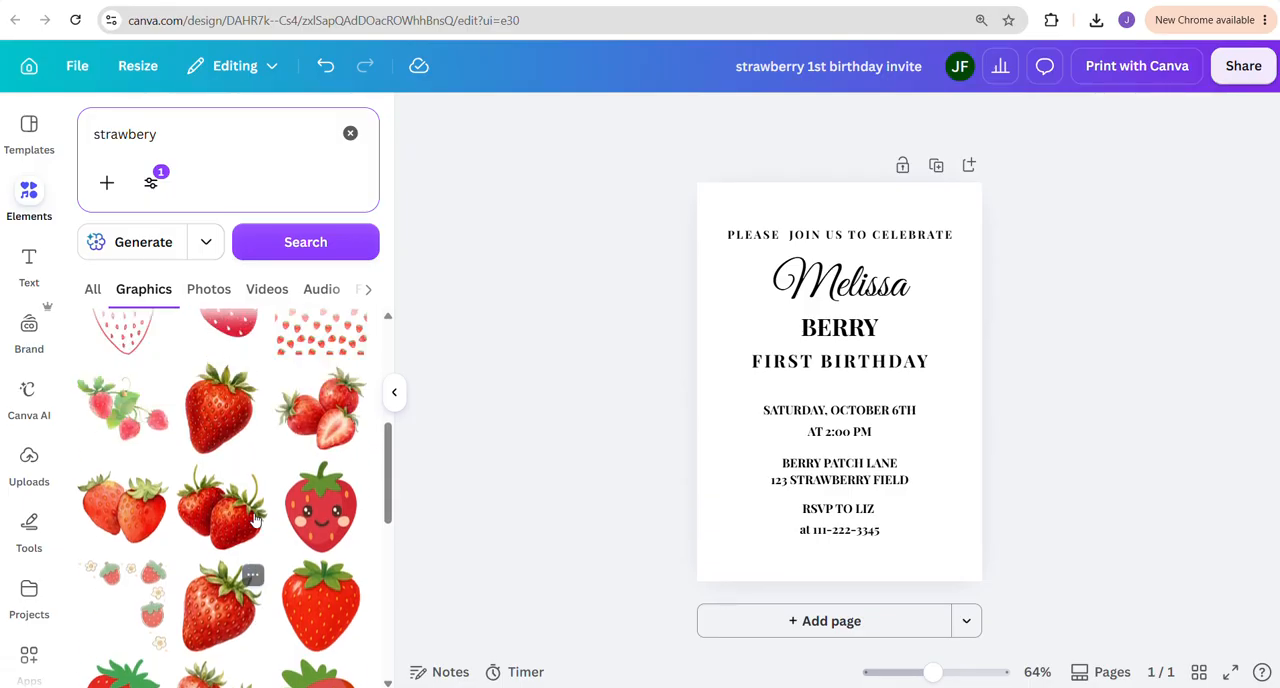
pyautogui.click(350, 133)
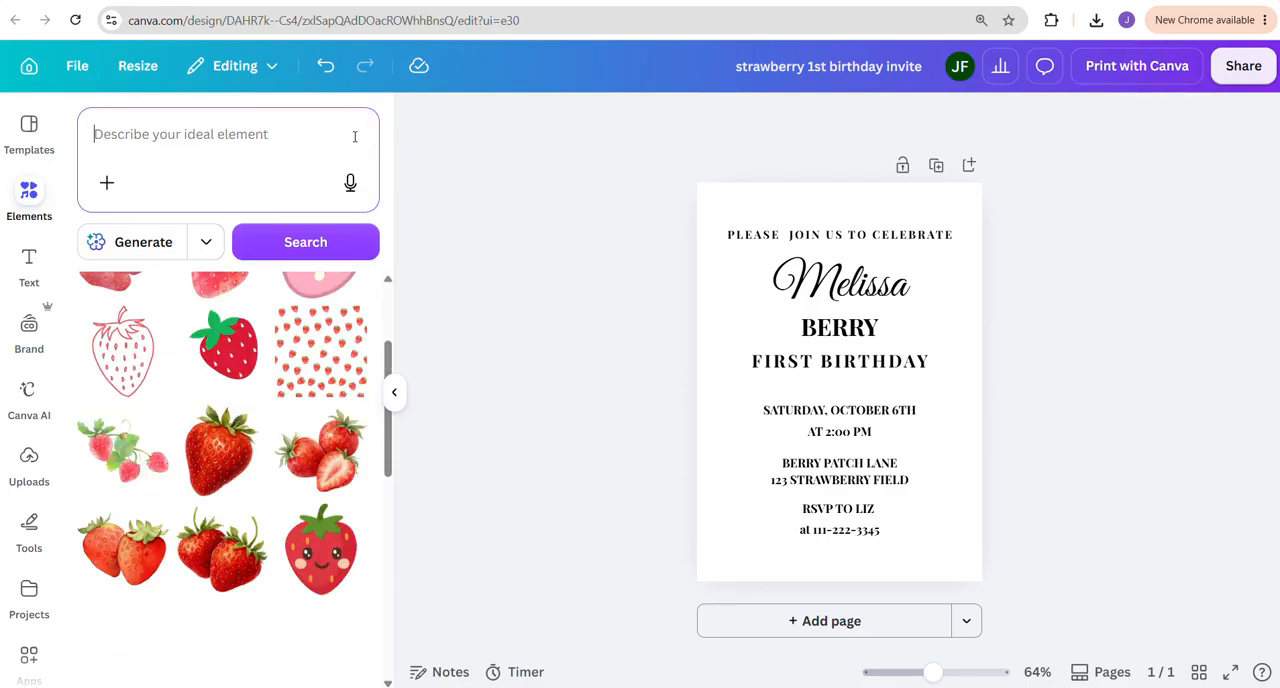
pyautogui.click(394, 392)
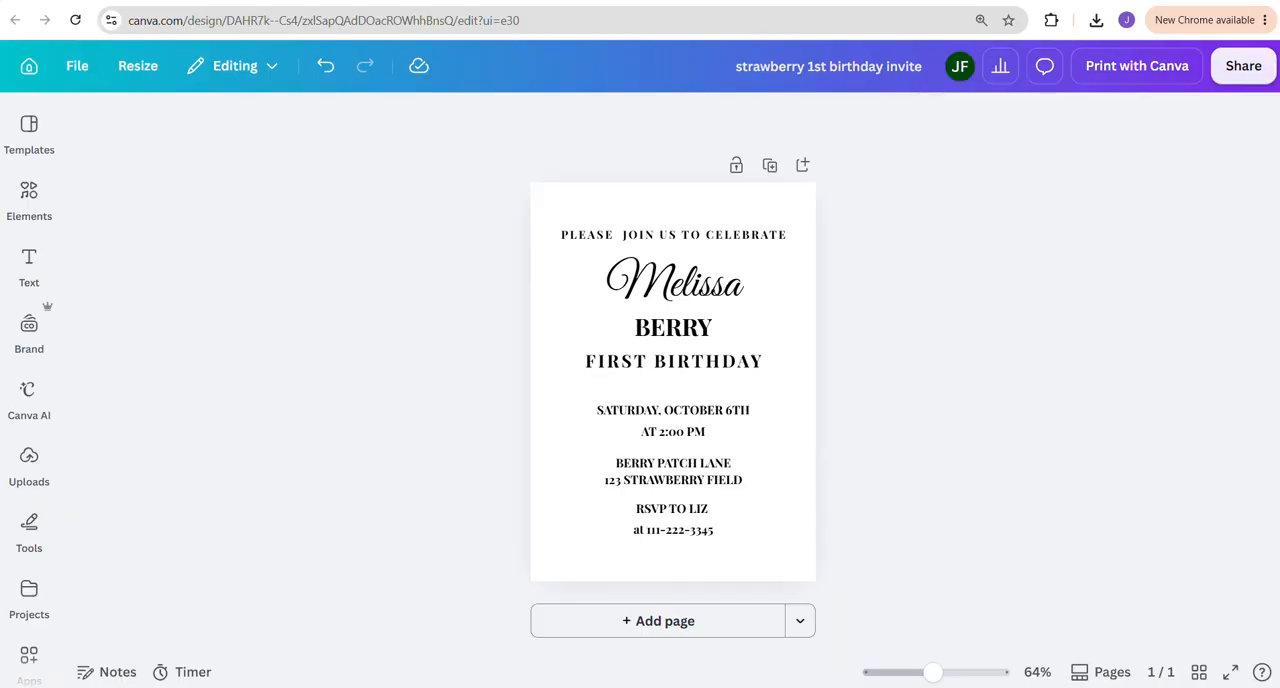
# Switch to The Clipart Studio page and choose the "Whimsical storybook" illustration style and the "Custom — type my own colors" palette
pyautogui.hotkey('ctrl', 'Tab')
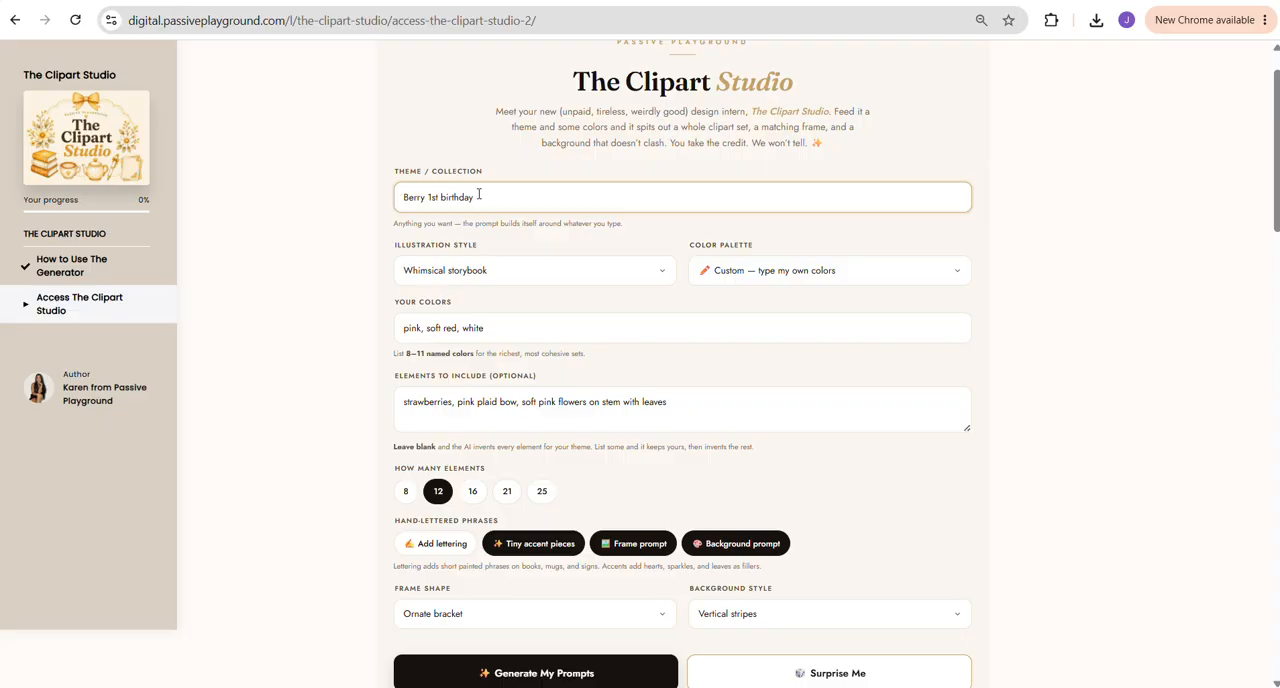
pyautogui.click(410, 279)
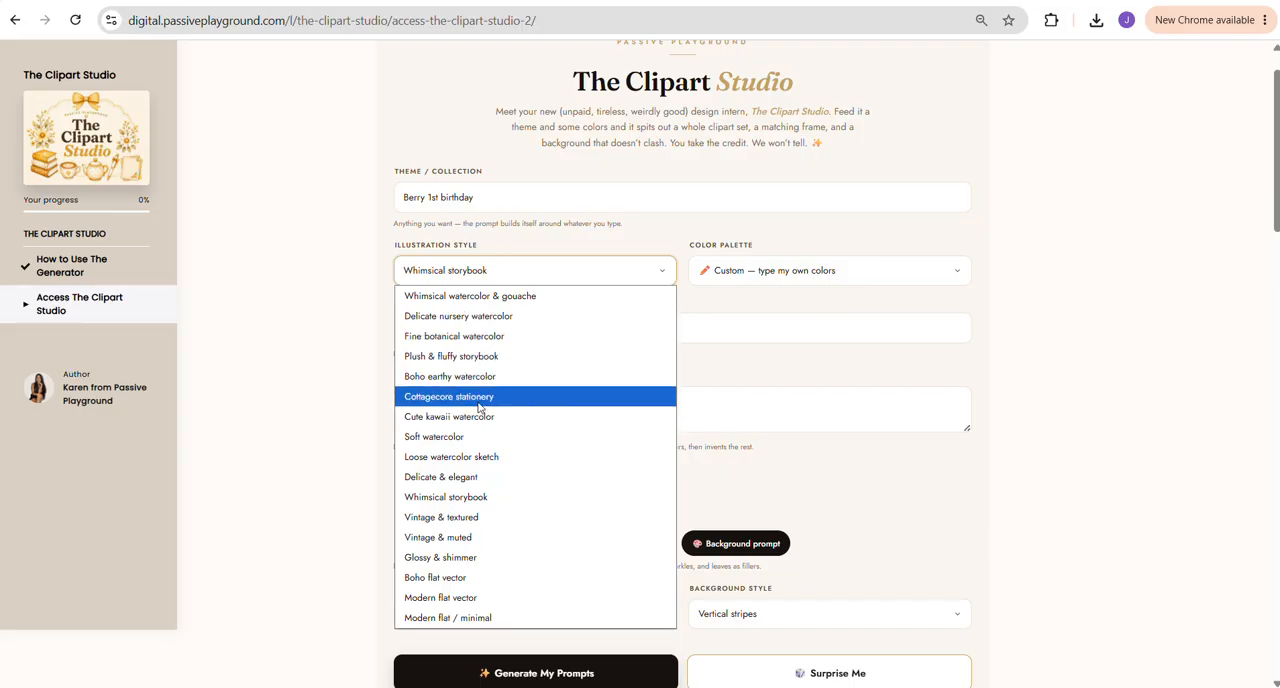
pyautogui.click(459, 499)
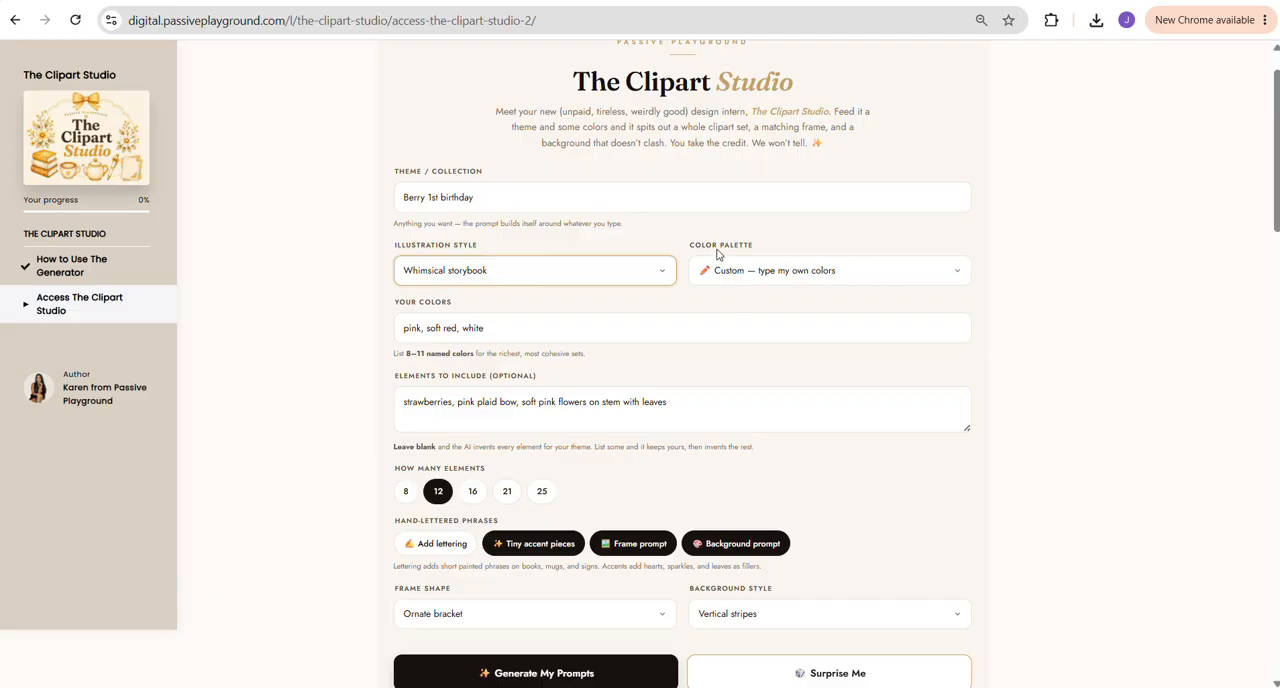
pyautogui.click(830, 278)
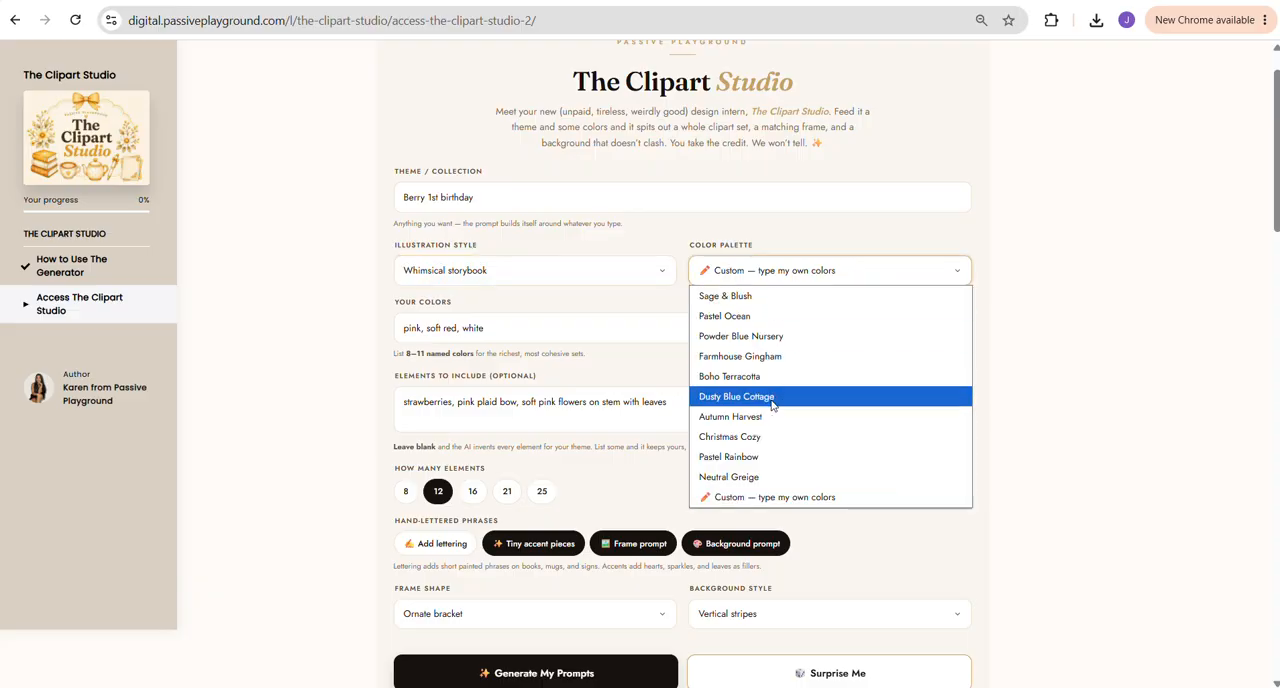
pyautogui.click(762, 497)
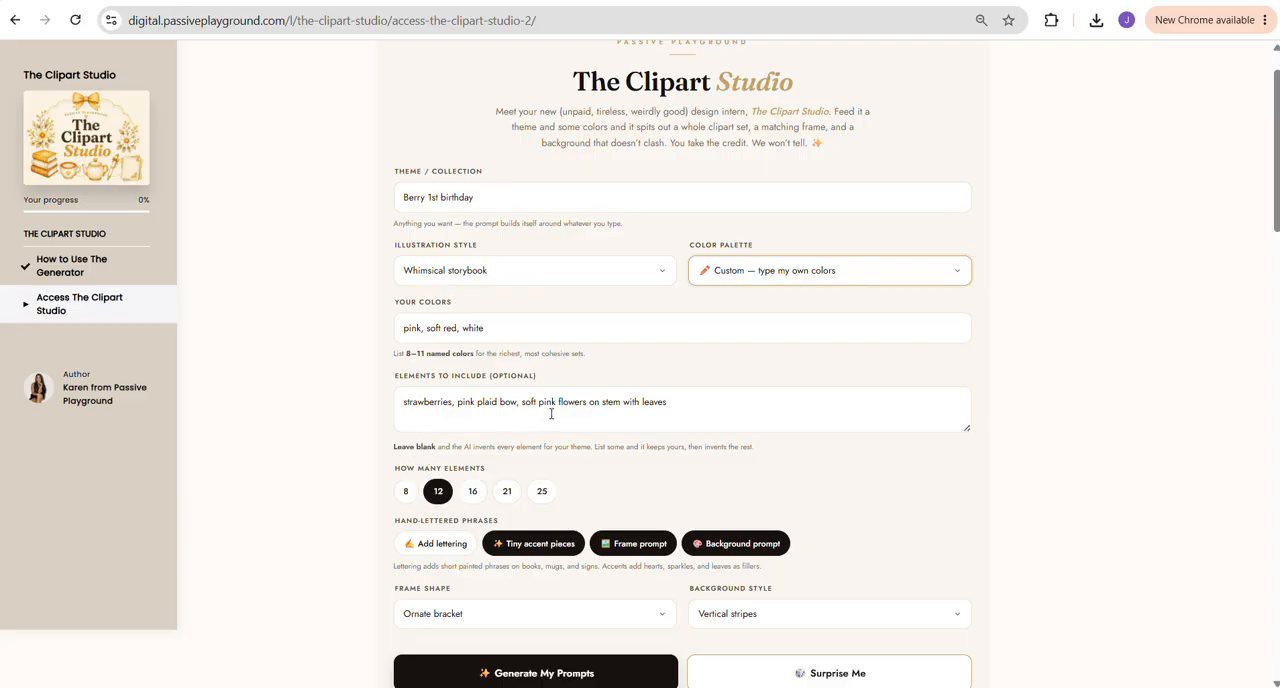
# Set the frame shape to Arch and the background style to Vertical stripes, and generate the prompts
pyautogui.scroll(-3, 433, 492)
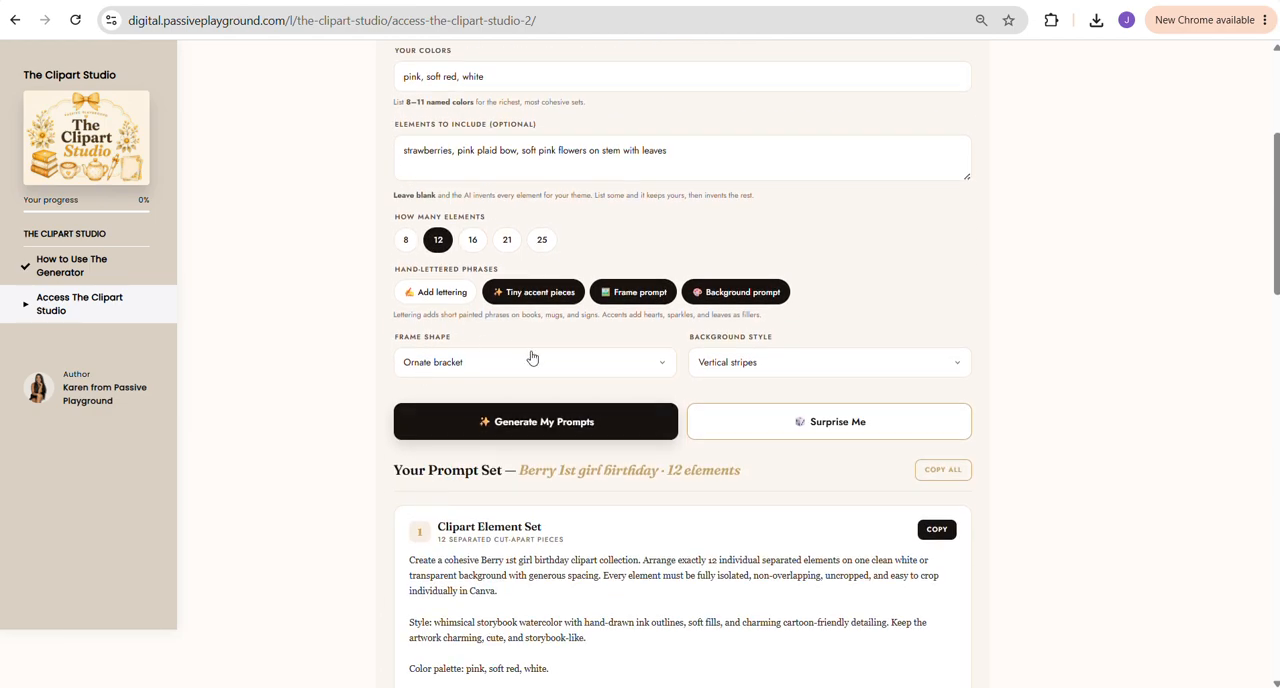
pyautogui.click(510, 365)
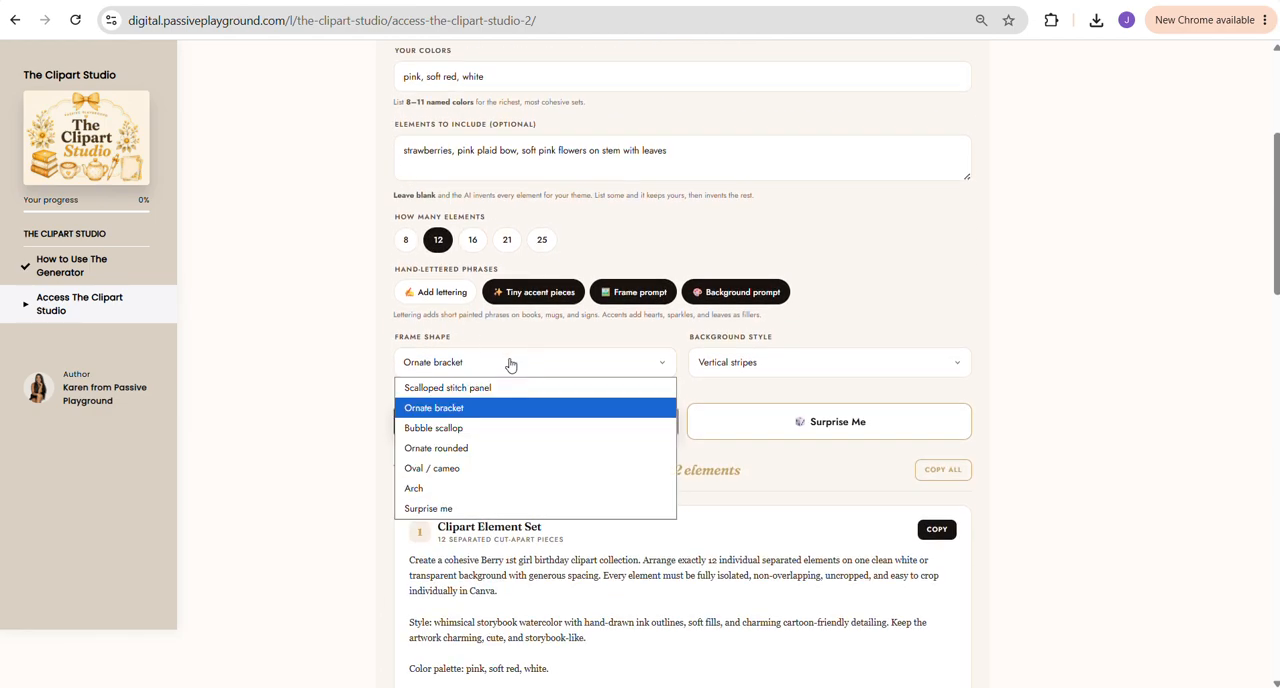
pyautogui.click(440, 490)
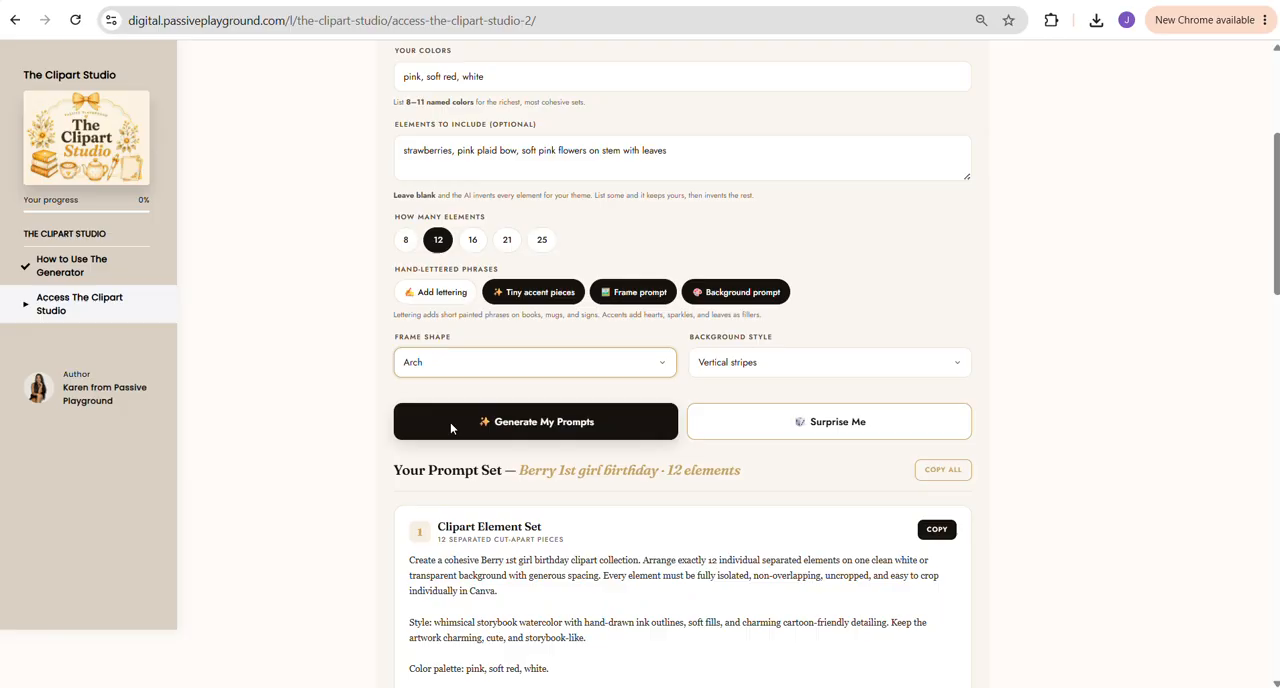
pyautogui.click(721, 365)
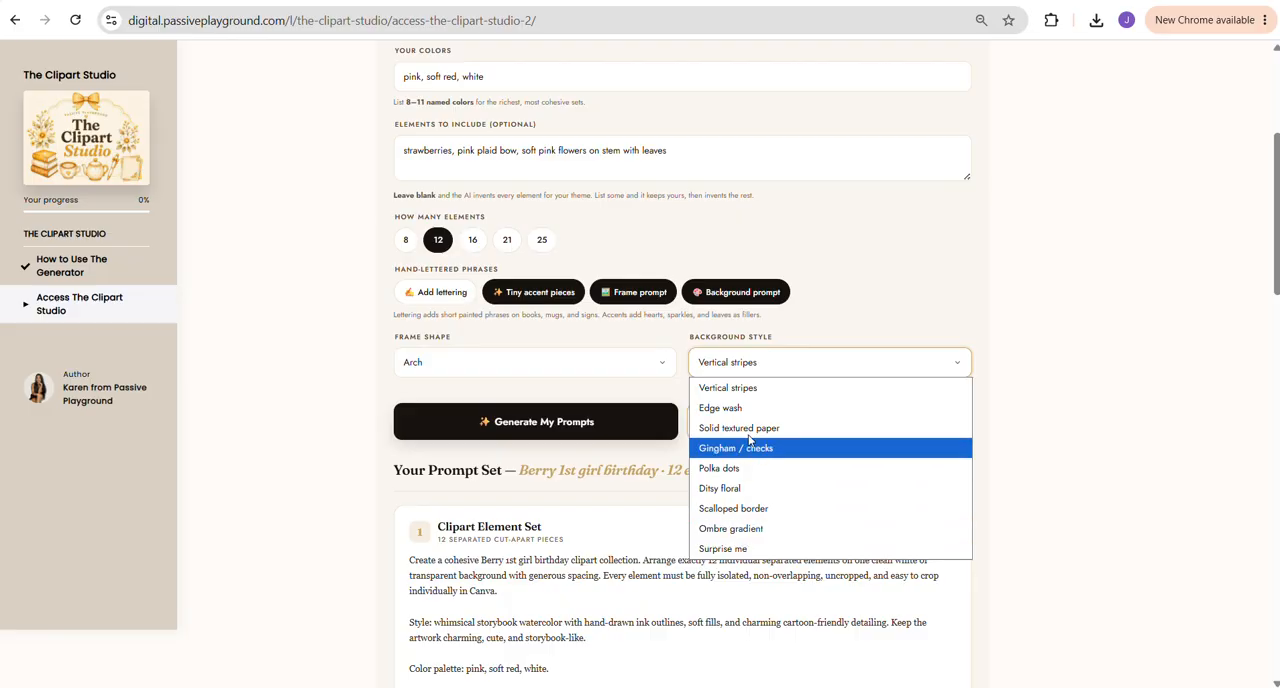
pyautogui.click(749, 389)
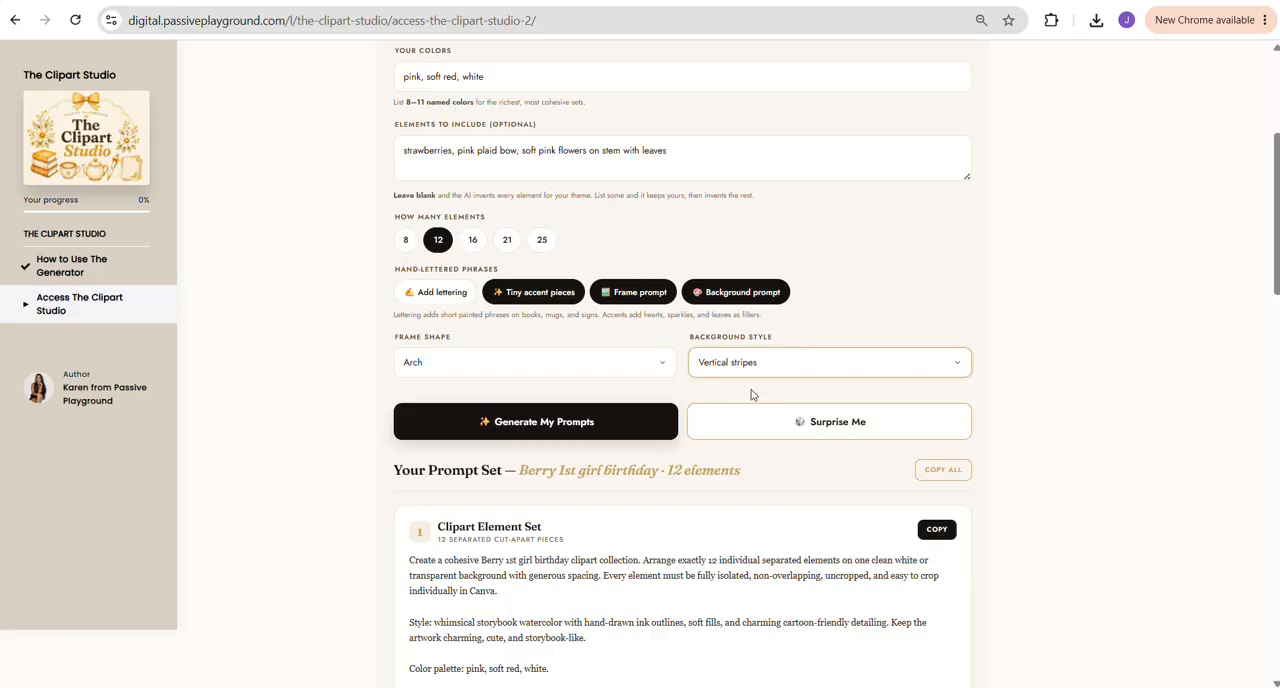
pyautogui.click(522, 424)
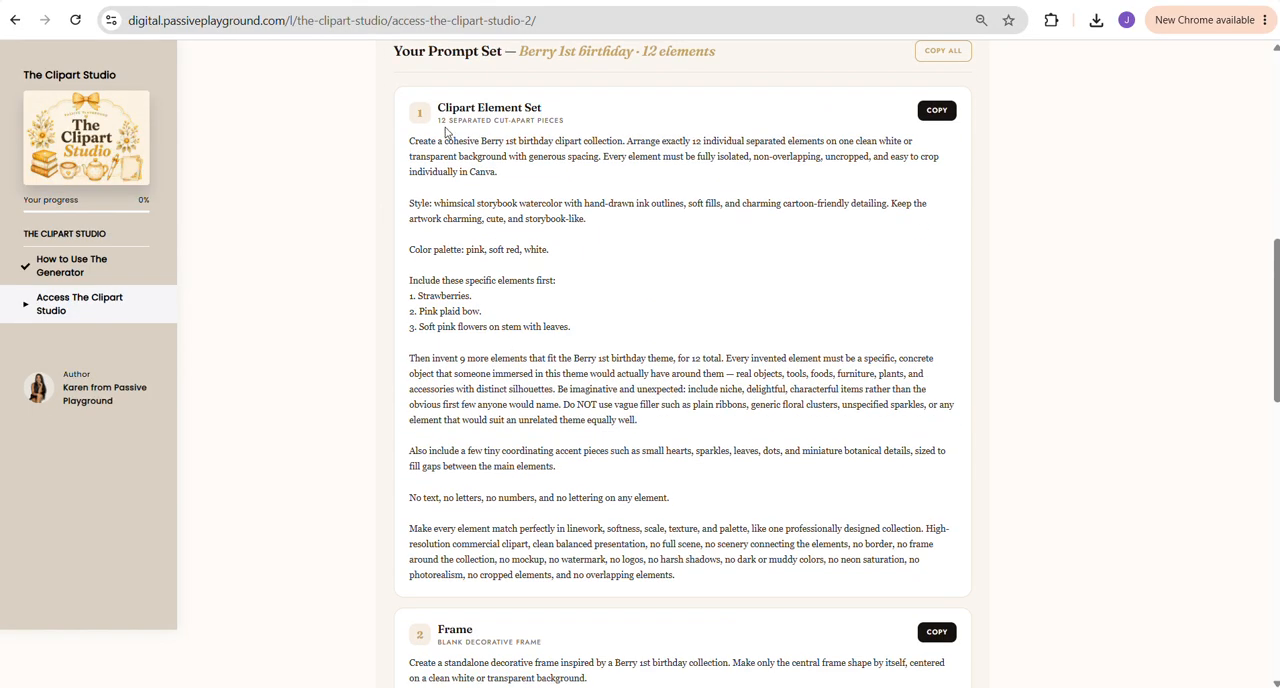
# Review the generated clipart, frame and background prompts and copy the Clipart Element Set prompt
pyautogui.click(930, 117)
pyautogui.scroll(-2, 528, 387)
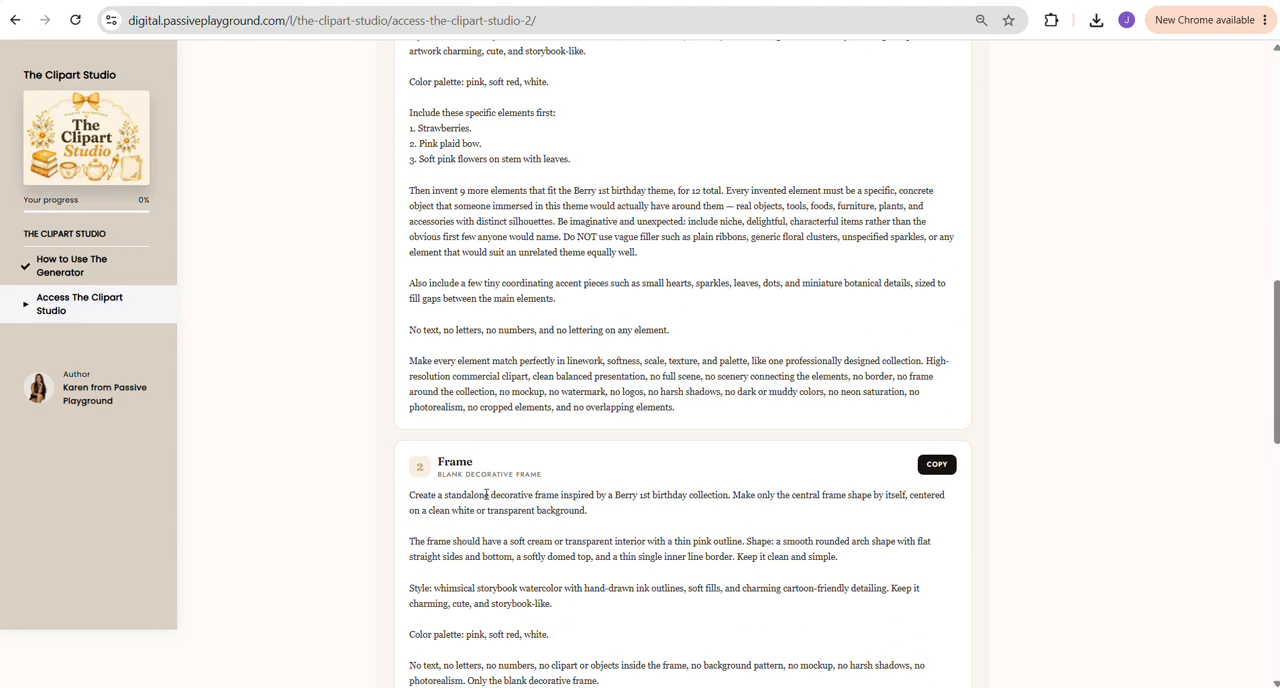
pyautogui.scroll(-5, 513, 474)
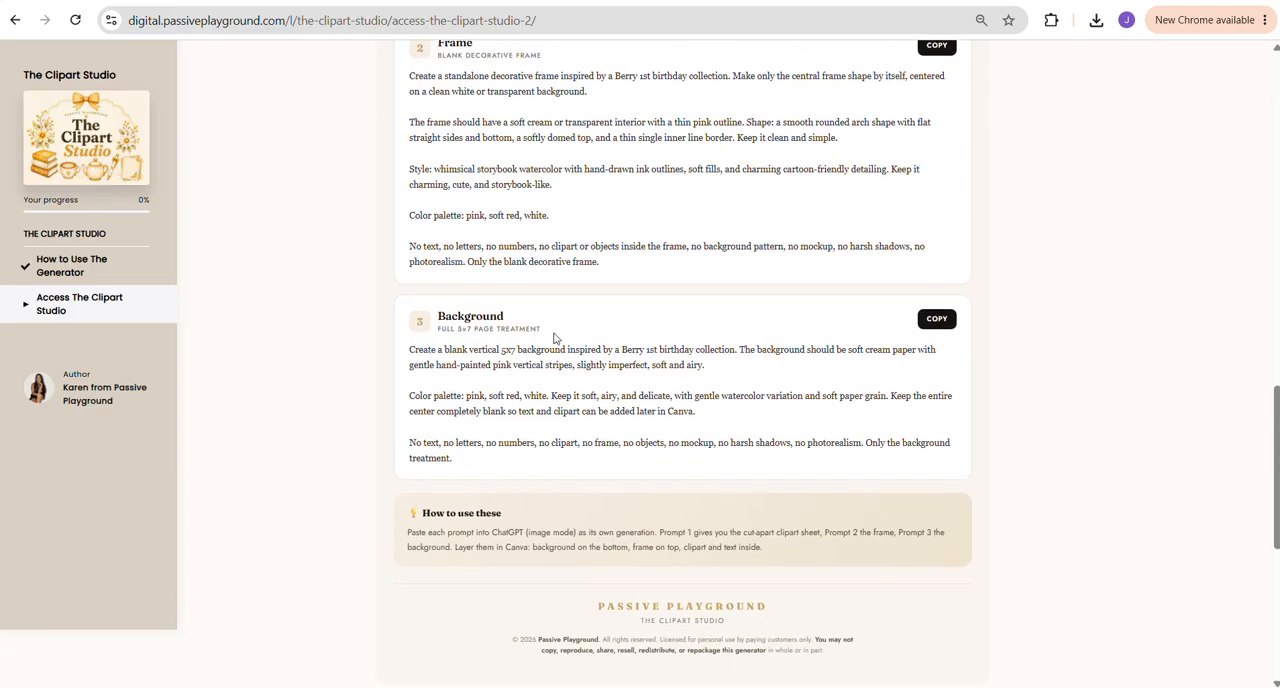
pyautogui.scroll(9, 619, 398)
pyautogui.scroll(-2, 903, 297)
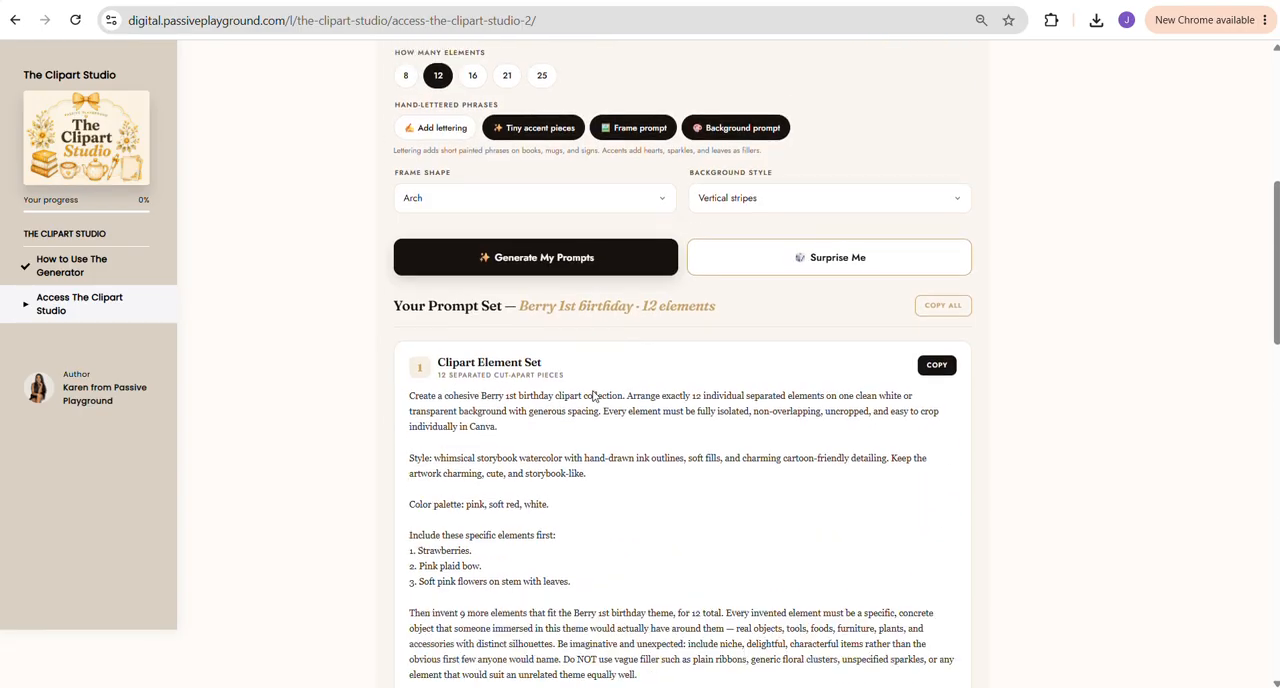
pyautogui.click(933, 281)
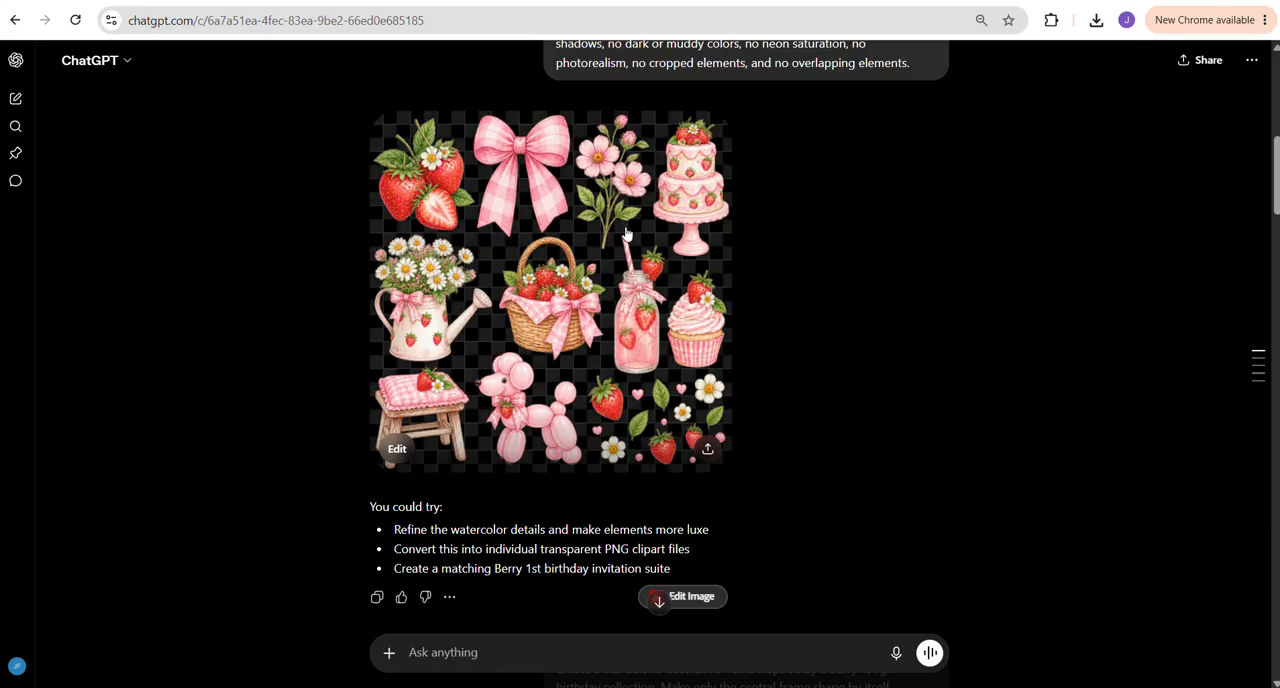
# Examine the clipart sheet and frame images generated in ChatGPT alongside the matching prompts in The Clipart Studio
pyautogui.scroll(10, 525, 275)
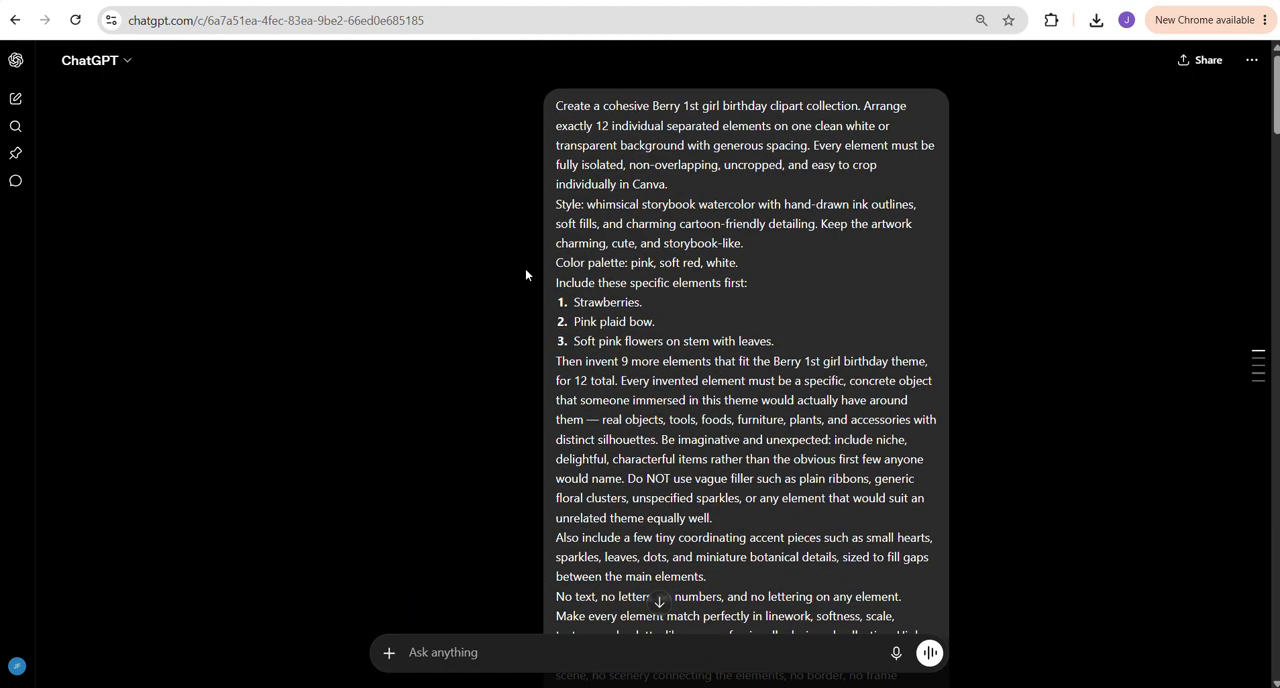
pyautogui.scroll(-7, 698, 348)
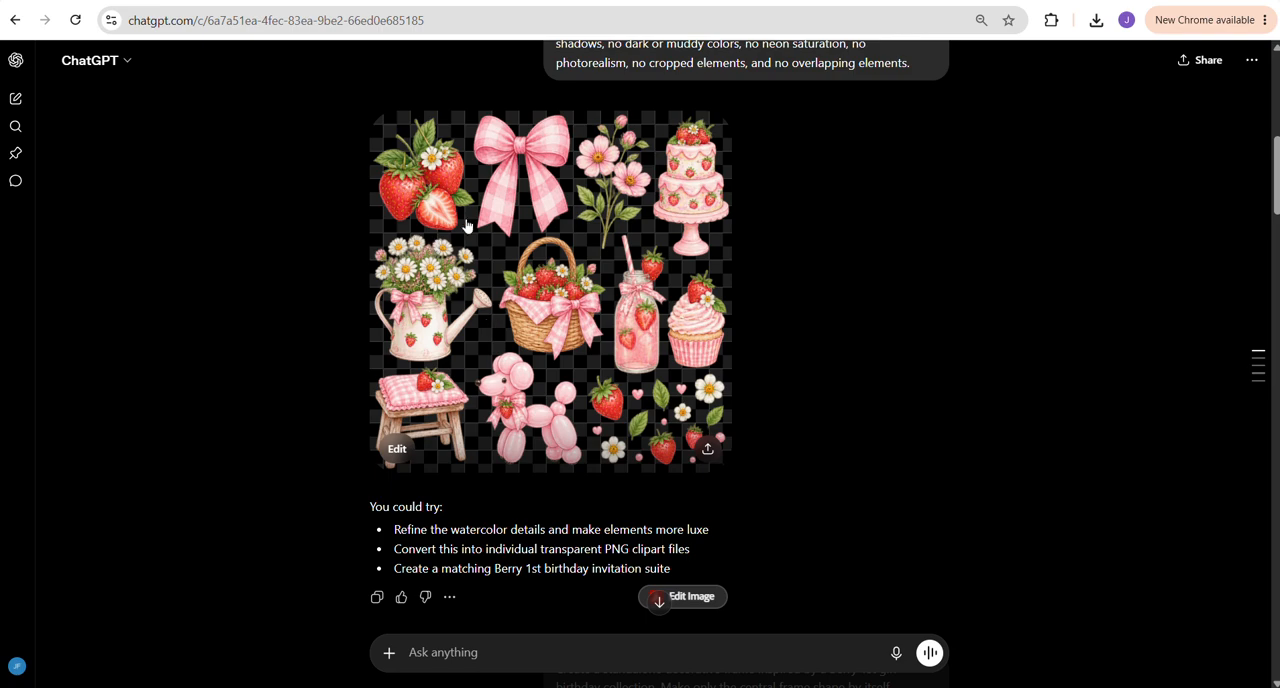
pyautogui.click(871, 1)
pyautogui.scroll(-3, 541, 383)
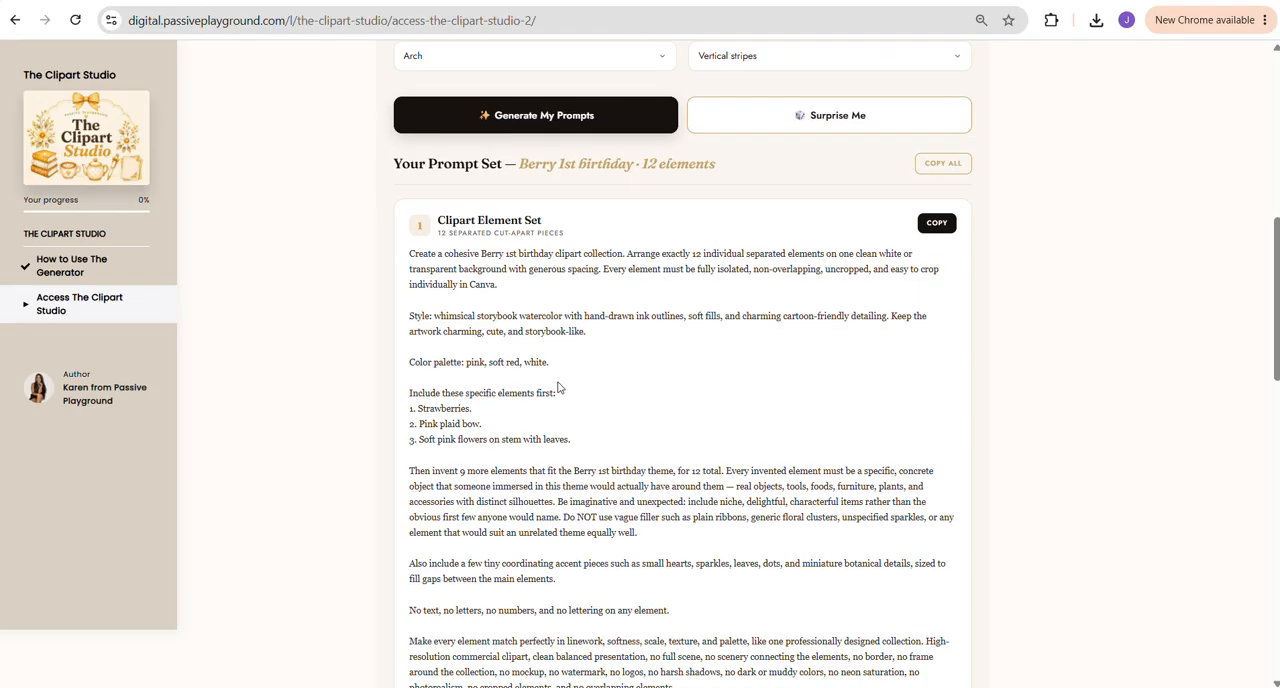
pyautogui.click(528, 1)
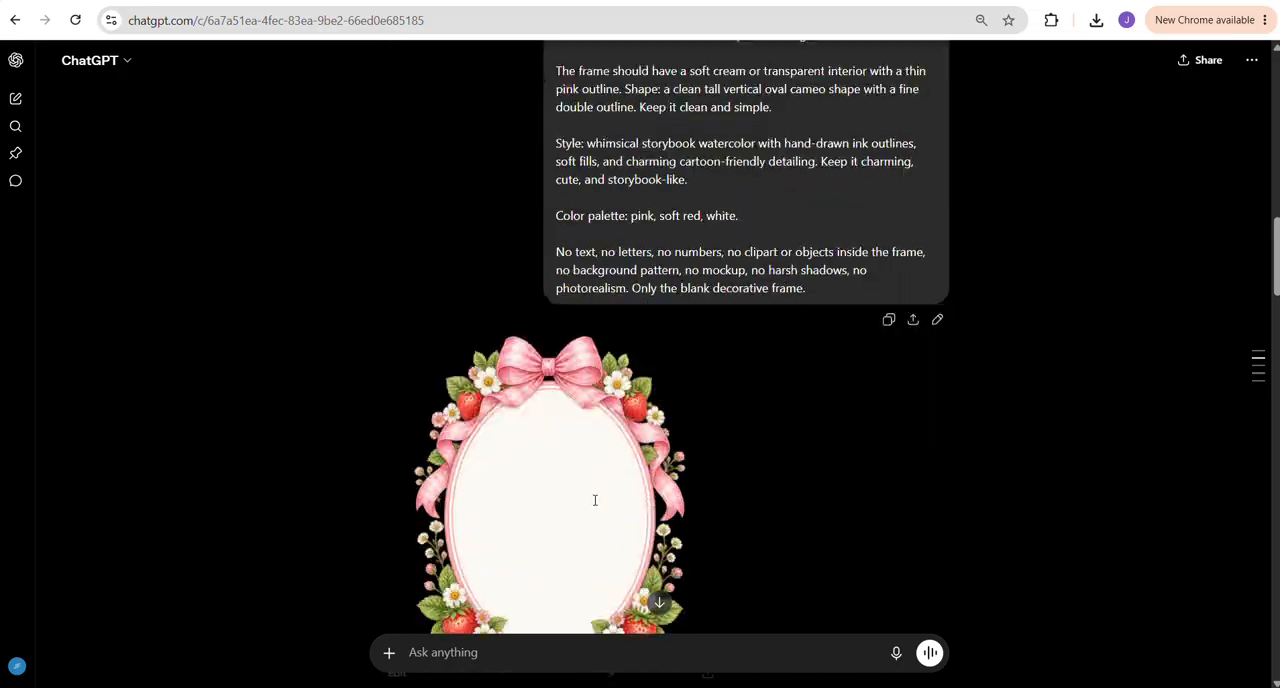
pyautogui.scroll(-1, 565, 430)
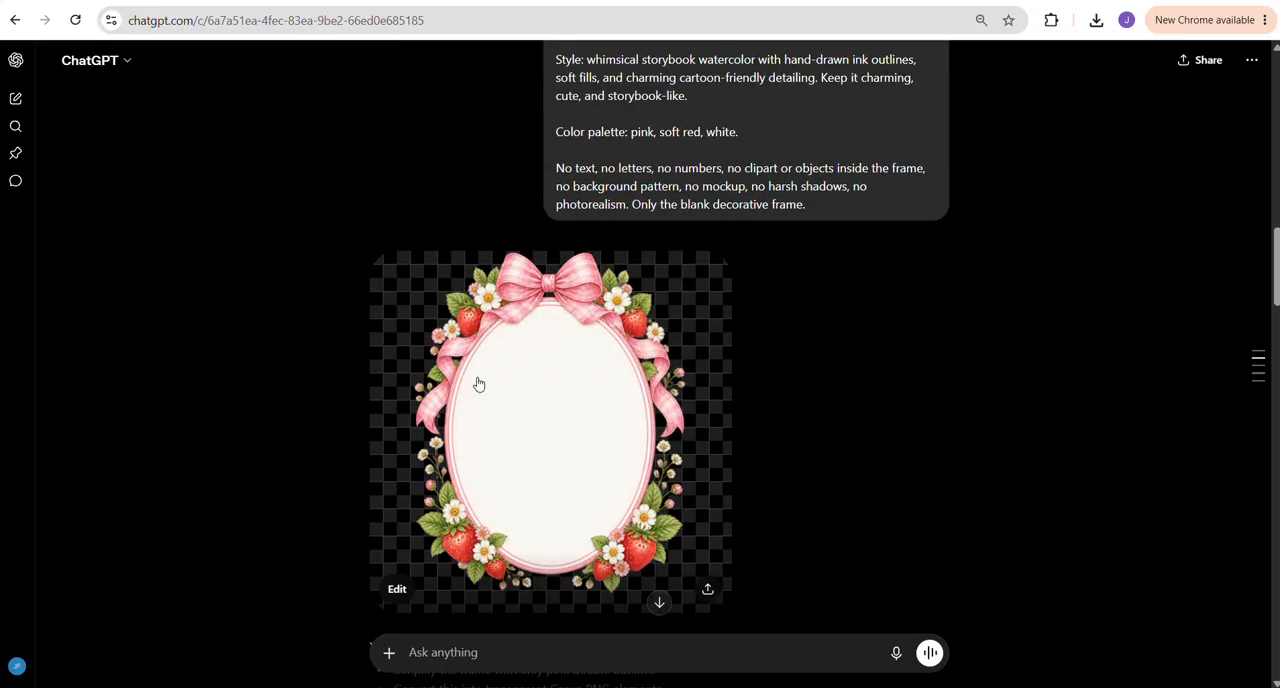
pyautogui.scroll(-20, 490, 395)
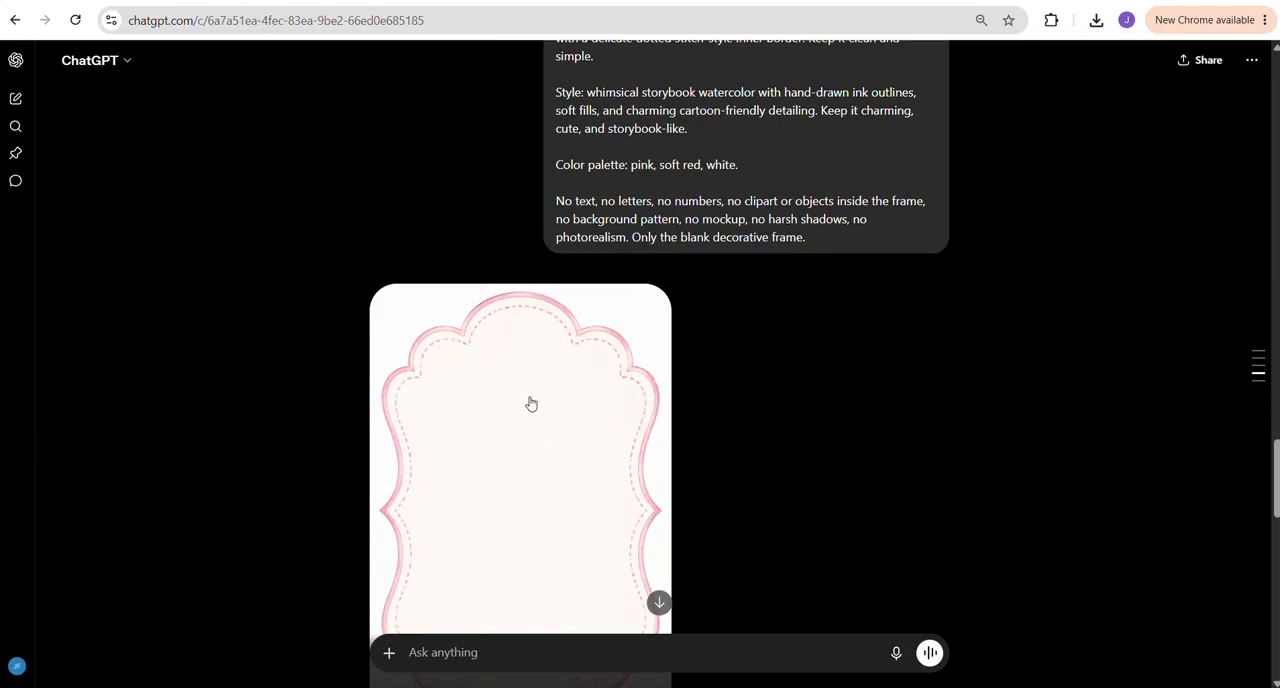
# Look over the frame shape options in The Clipart Studio and the scalloped frame prompt in ChatGPT
pyautogui.click(400, 1)
pyautogui.scroll(-1, 510, 285)
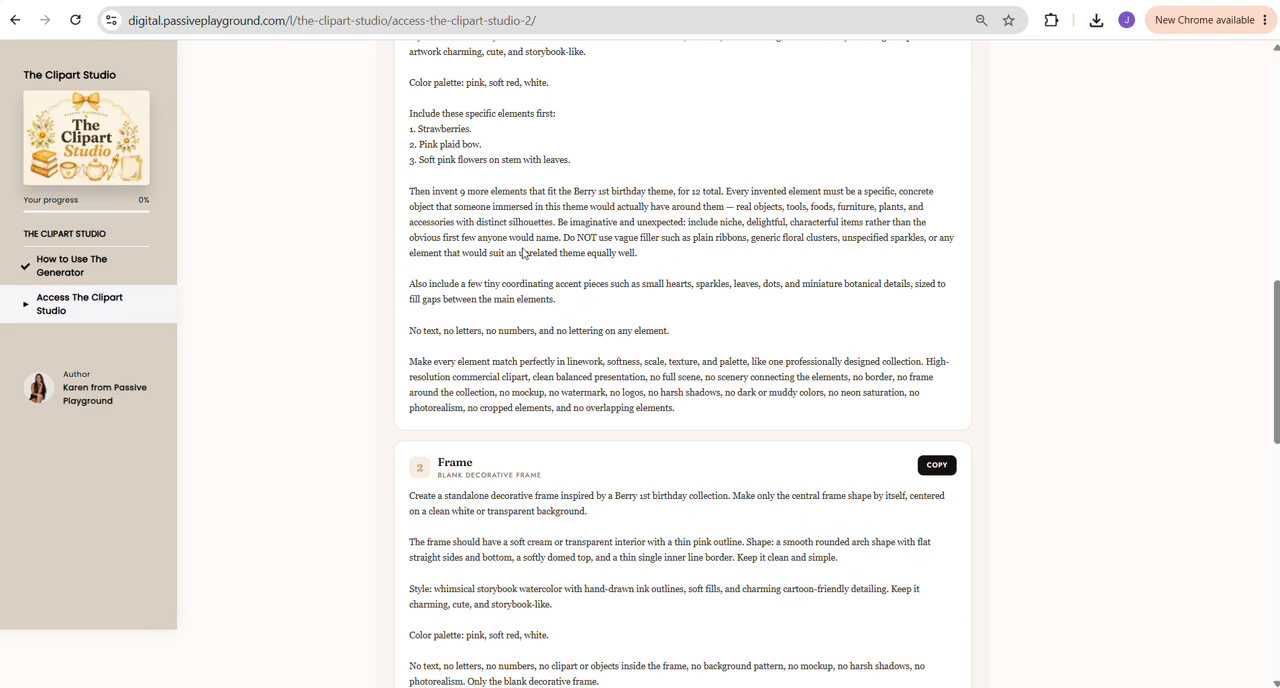
pyautogui.scroll(7, 535, 270)
pyautogui.click(483, 373)
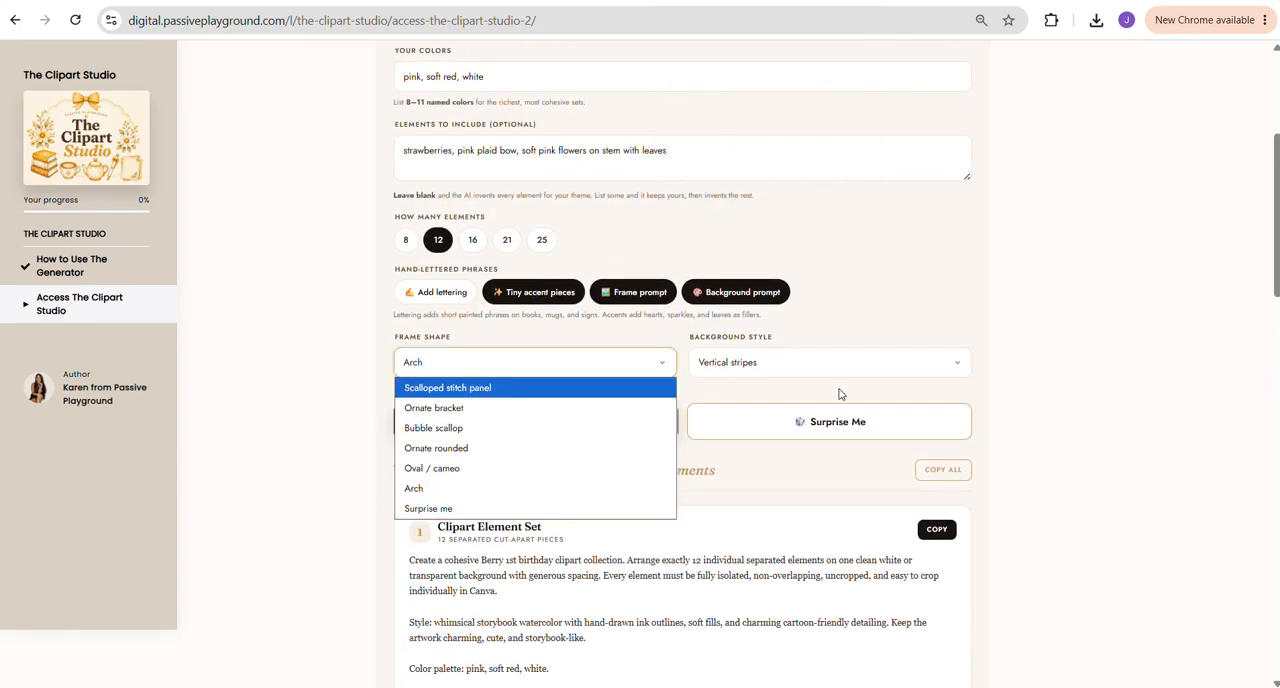
pyautogui.click(514, 3)
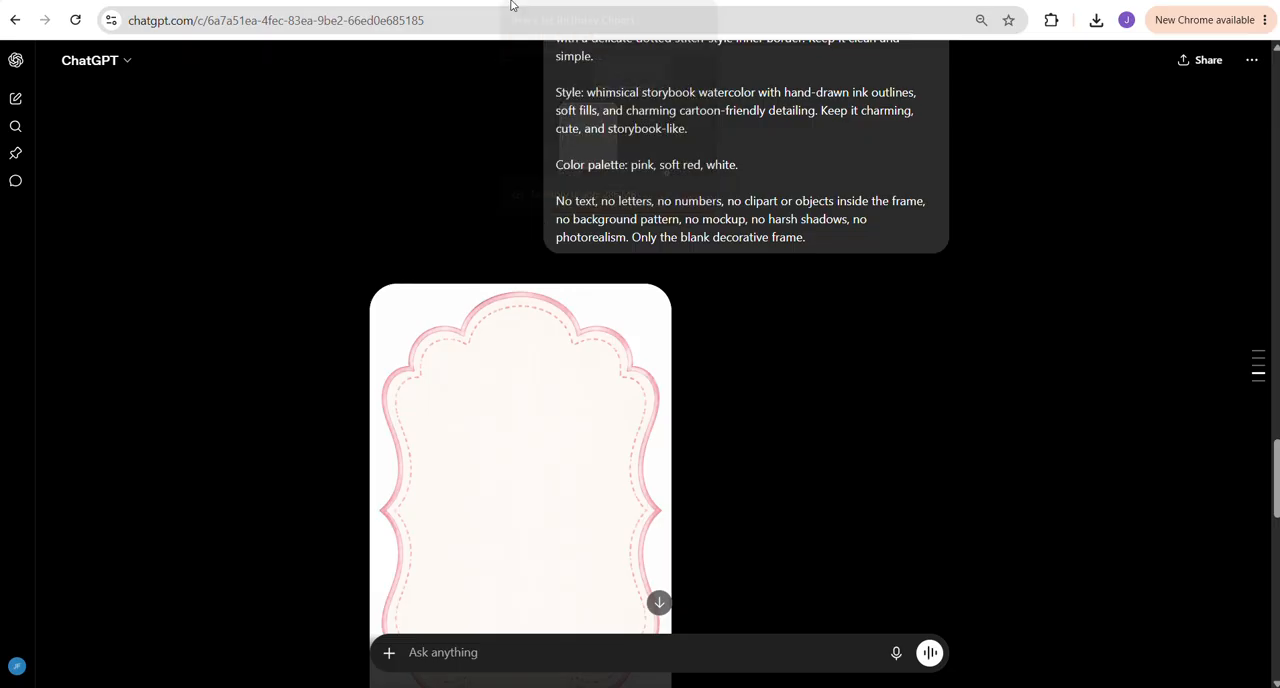
pyautogui.scroll(-5, 512, 450)
pyautogui.scroll(7, 516, 429)
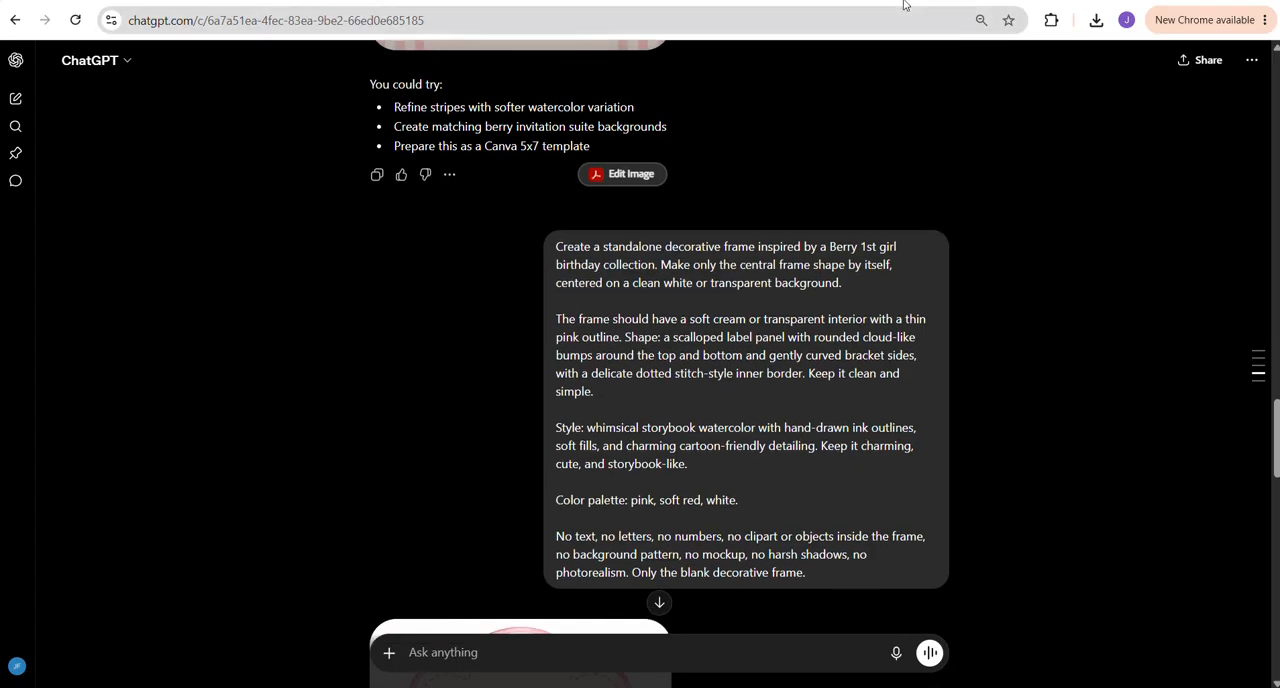
# Check the Background prompt in The Clipart Studio, and examine the striped background and oval frame images in ChatGPT
pyautogui.click(904, 2)
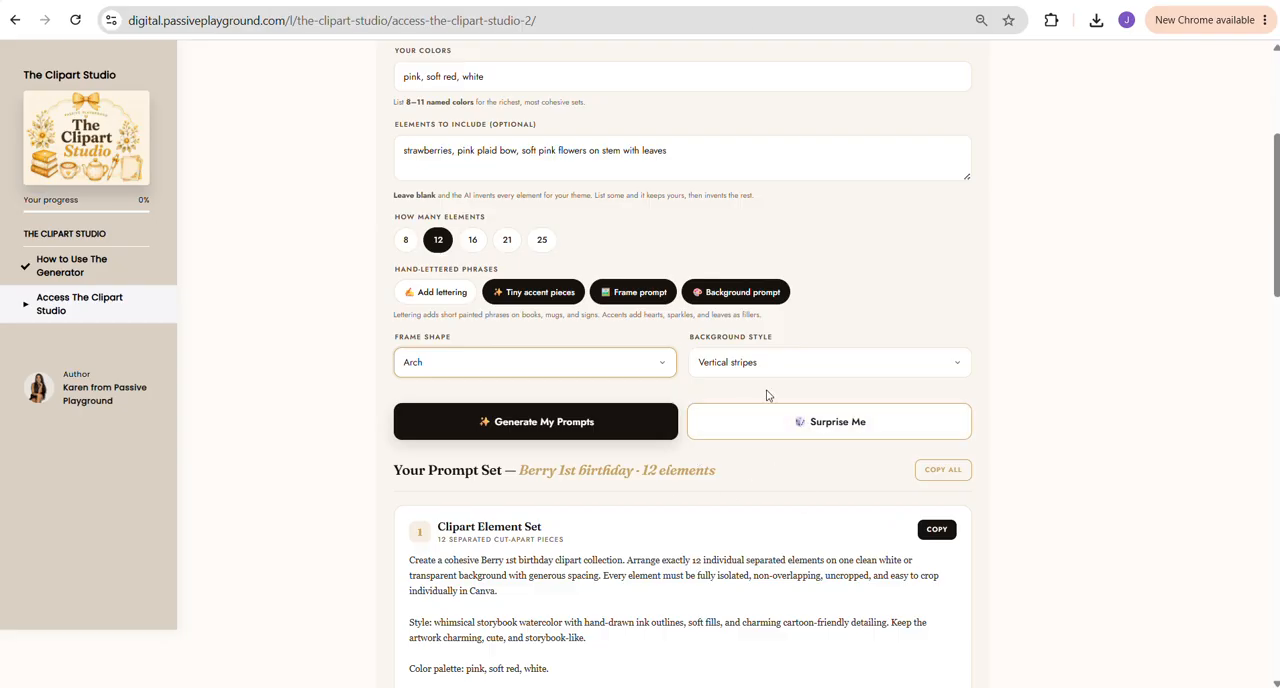
pyautogui.scroll(-10, 766, 397)
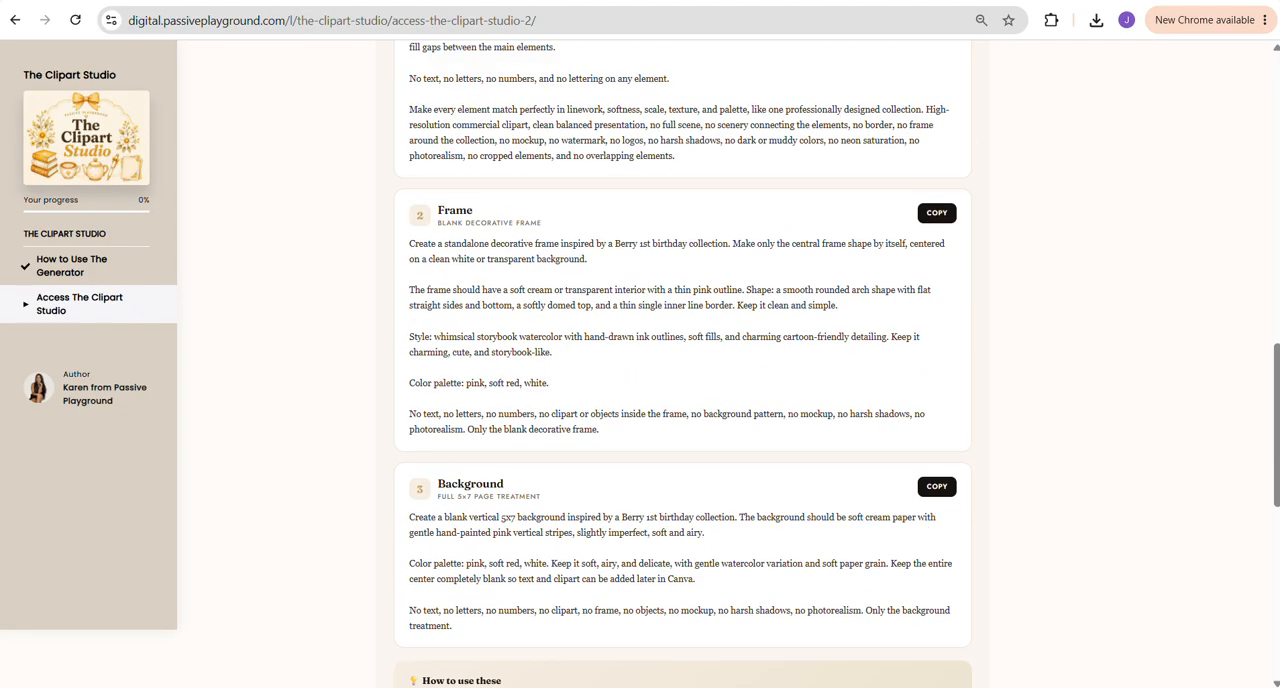
pyautogui.click(514, 3)
pyautogui.scroll(9, 612, 401)
pyautogui.scroll(-3, 567, 313)
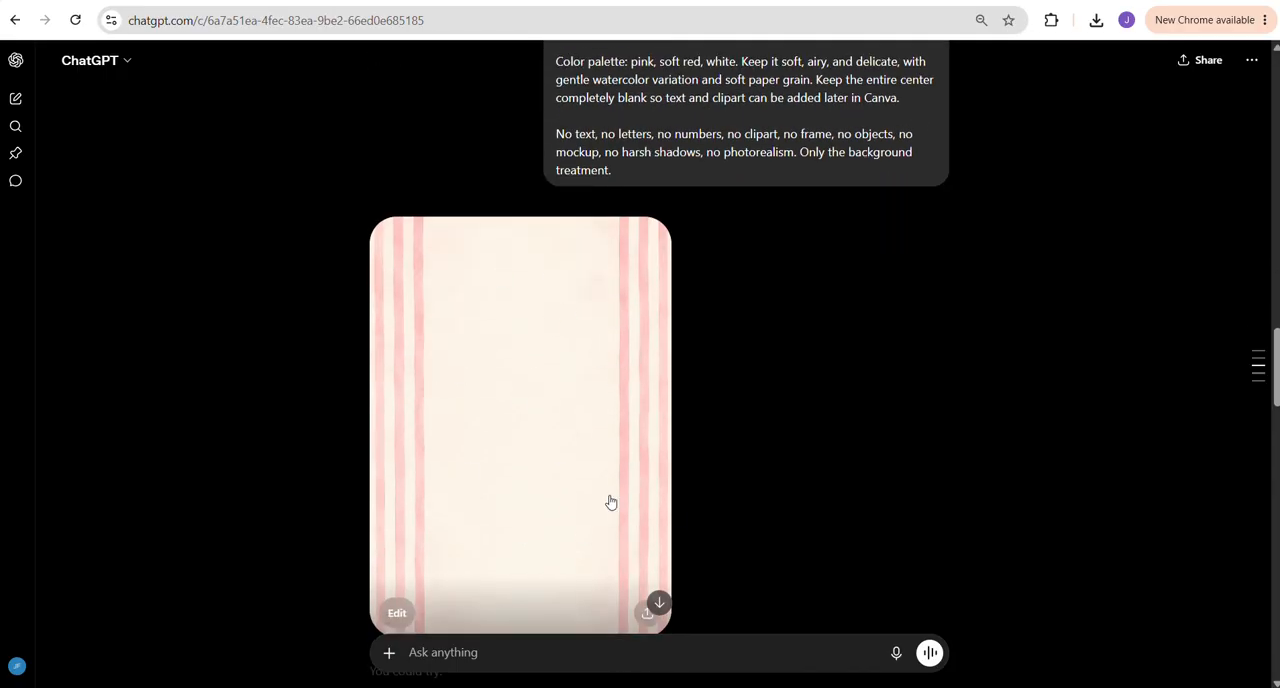
pyautogui.scroll(3, 546, 410)
pyautogui.scroll(-8, 541, 400)
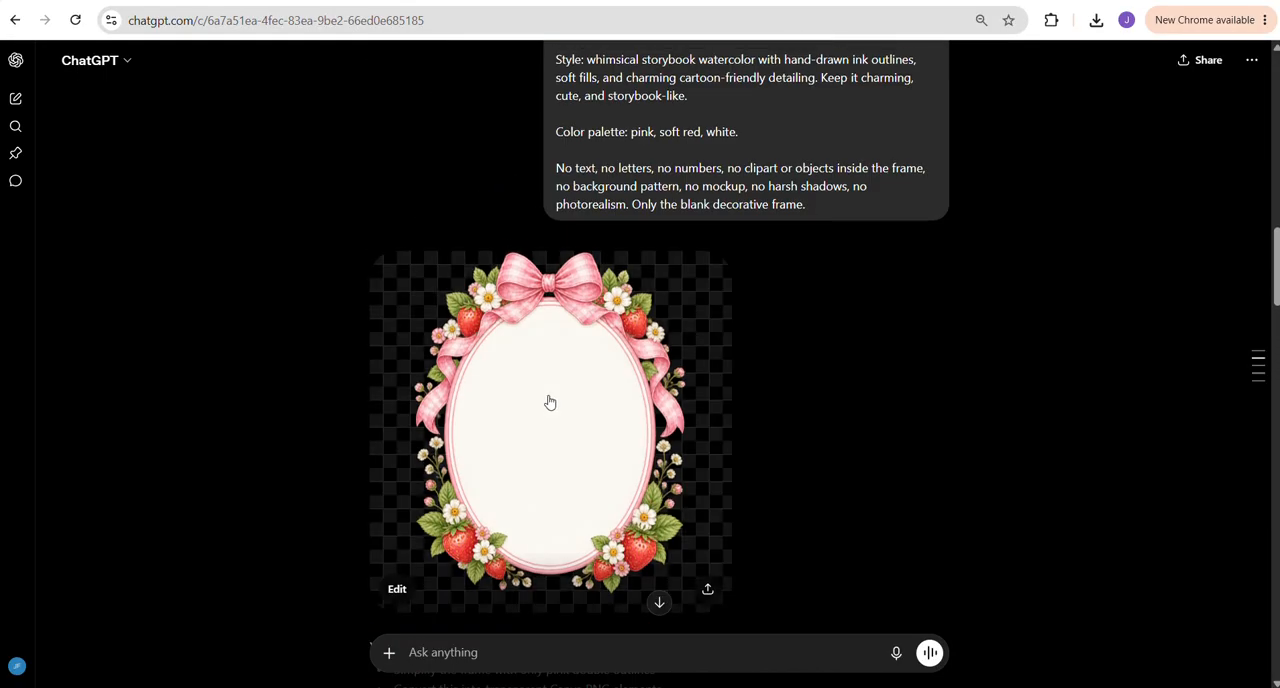
pyautogui.scroll(3, 540, 395)
pyautogui.scroll(-3, 537, 388)
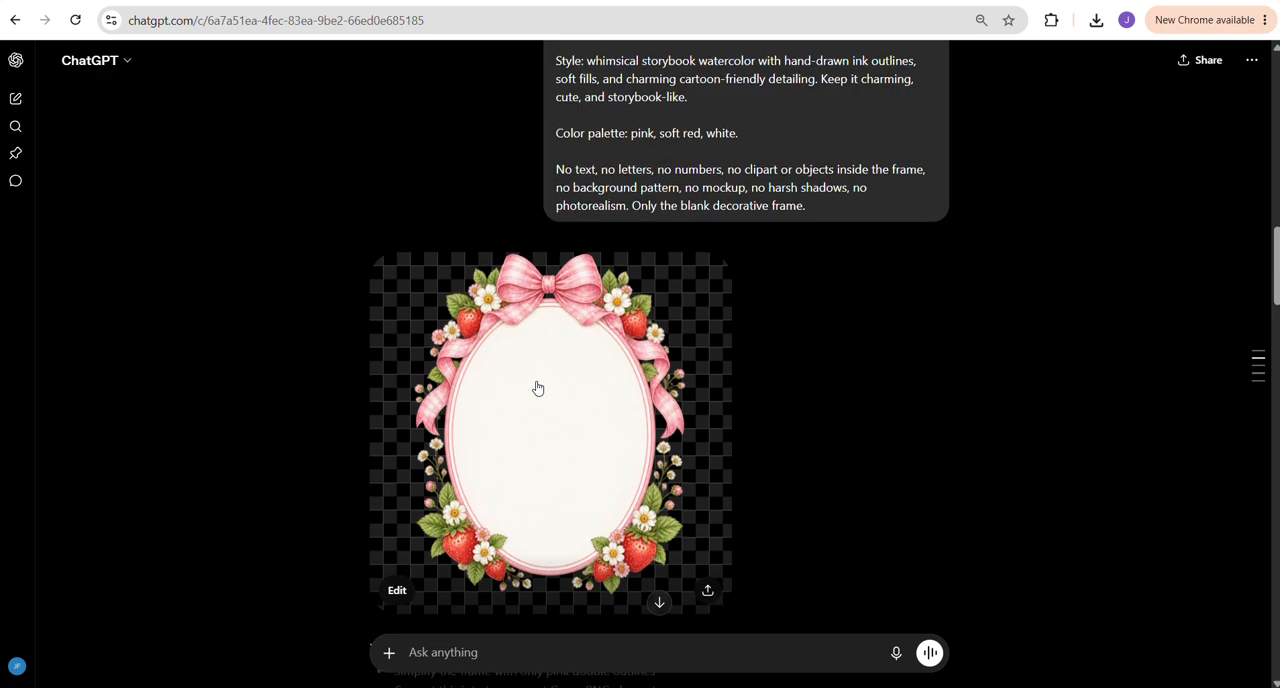
# Open the strawberry clipart sheet generated in ChatGPT at full size and download it
pyautogui.scroll(8, 538, 380)
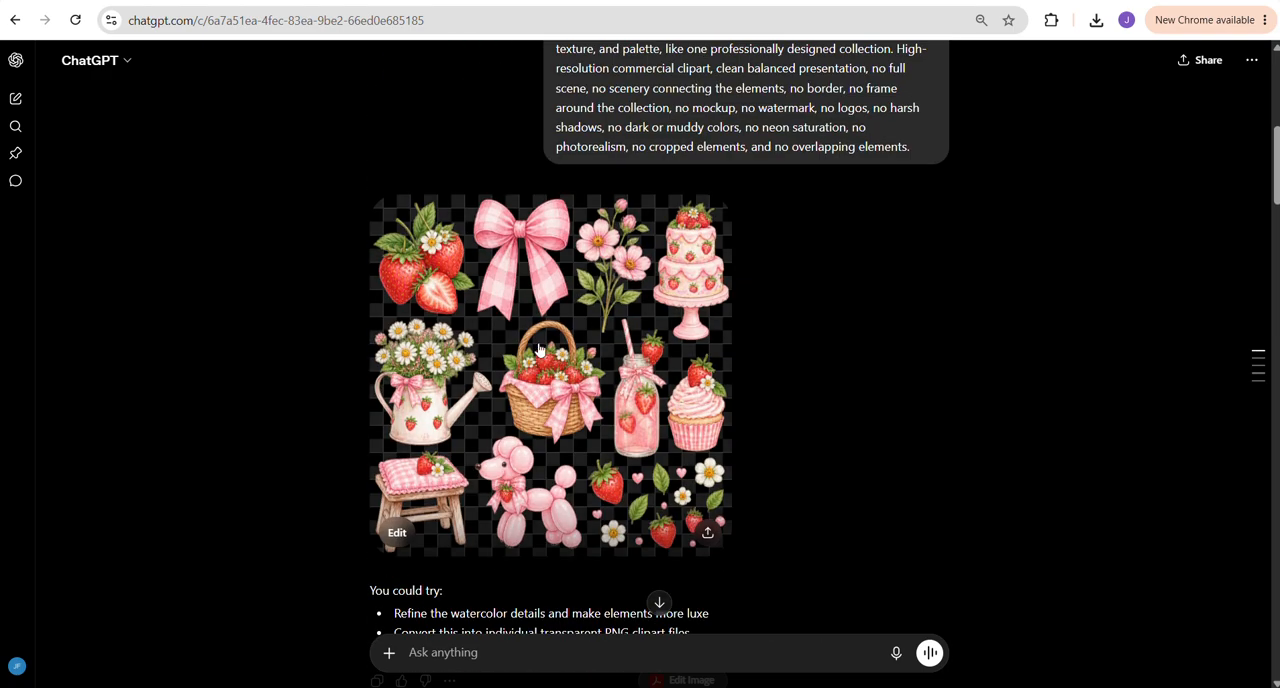
pyautogui.click(467, 302)
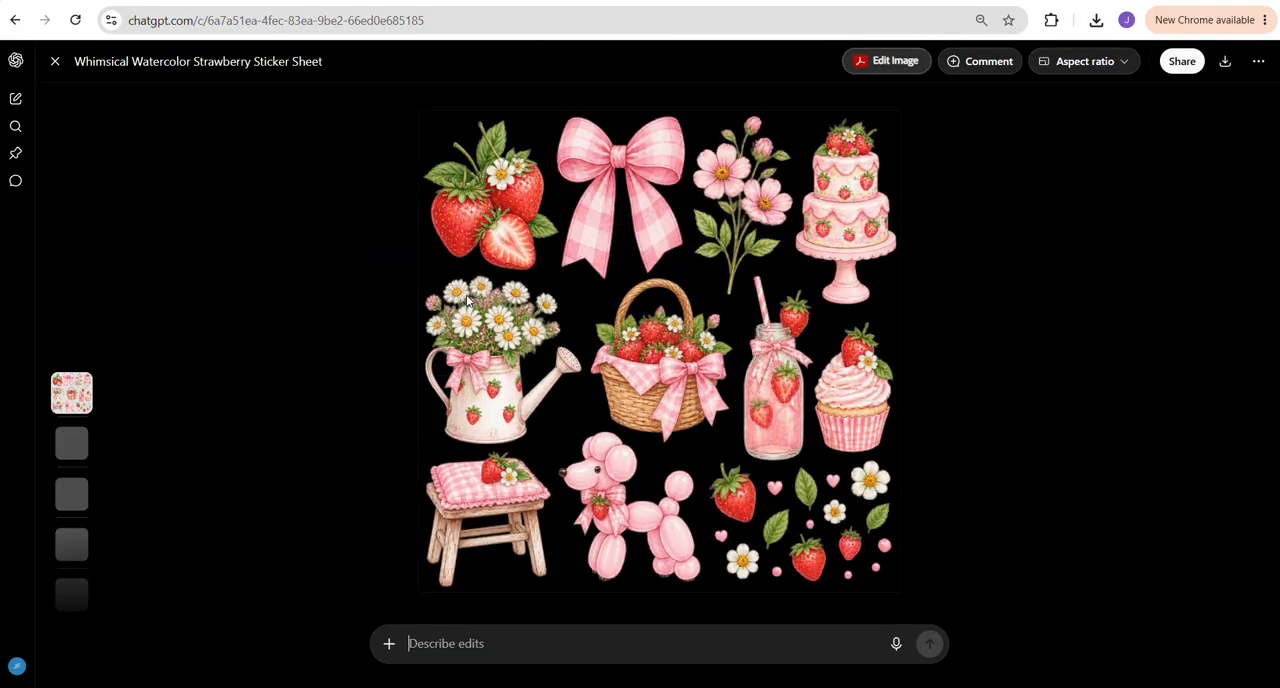
pyautogui.click(1223, 64)
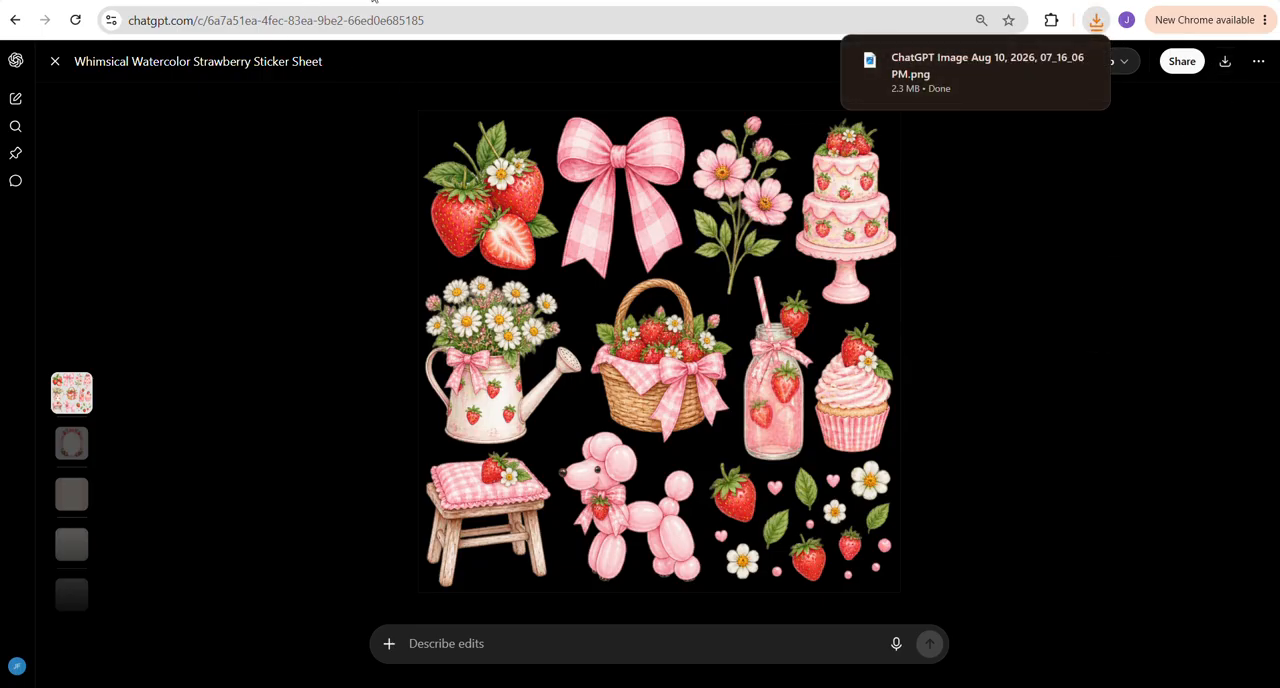
# Switch to the Canva invitation and upload the strawberry clipart sheet from the Downloads folder
pyautogui.hotkey('ctrl', 'Tab')
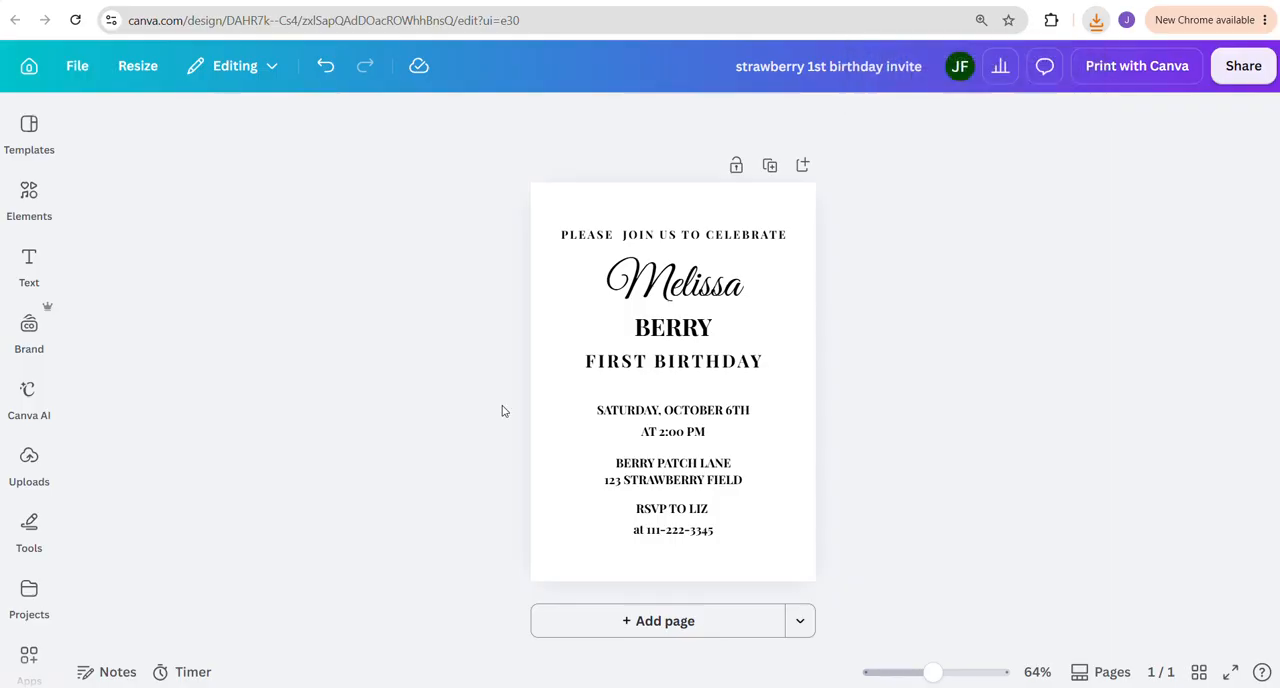
pyautogui.click(33, 462)
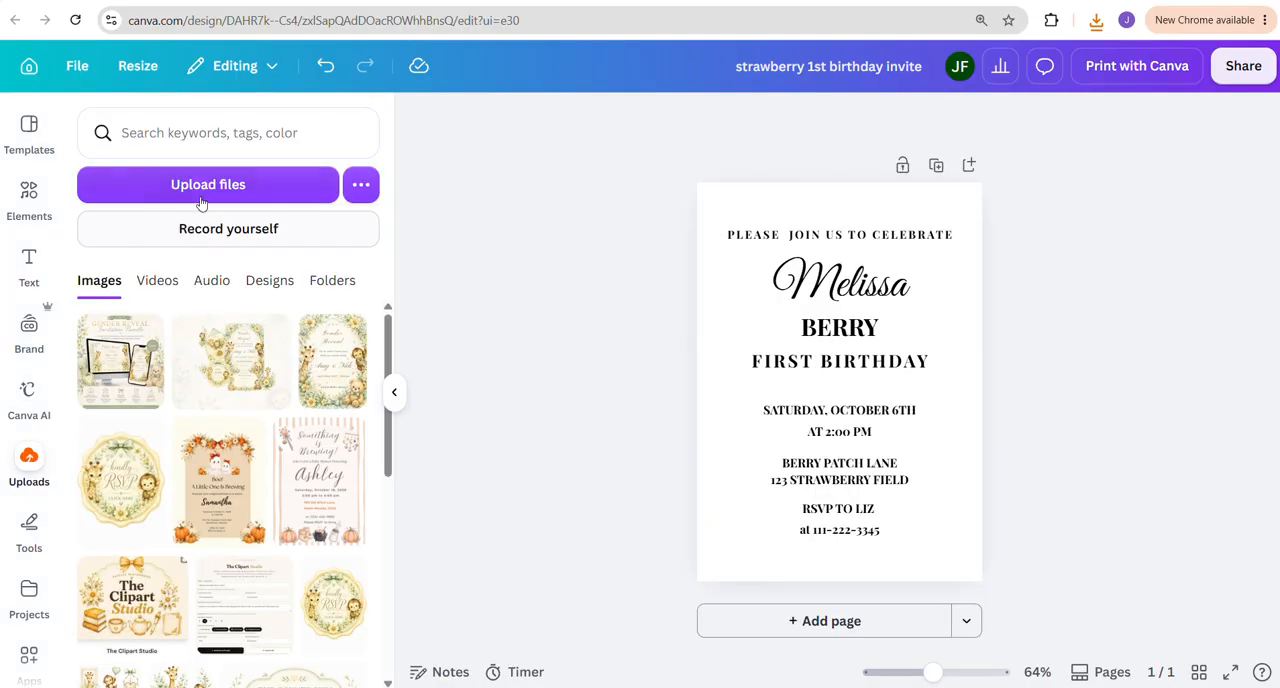
pyautogui.click(197, 188)
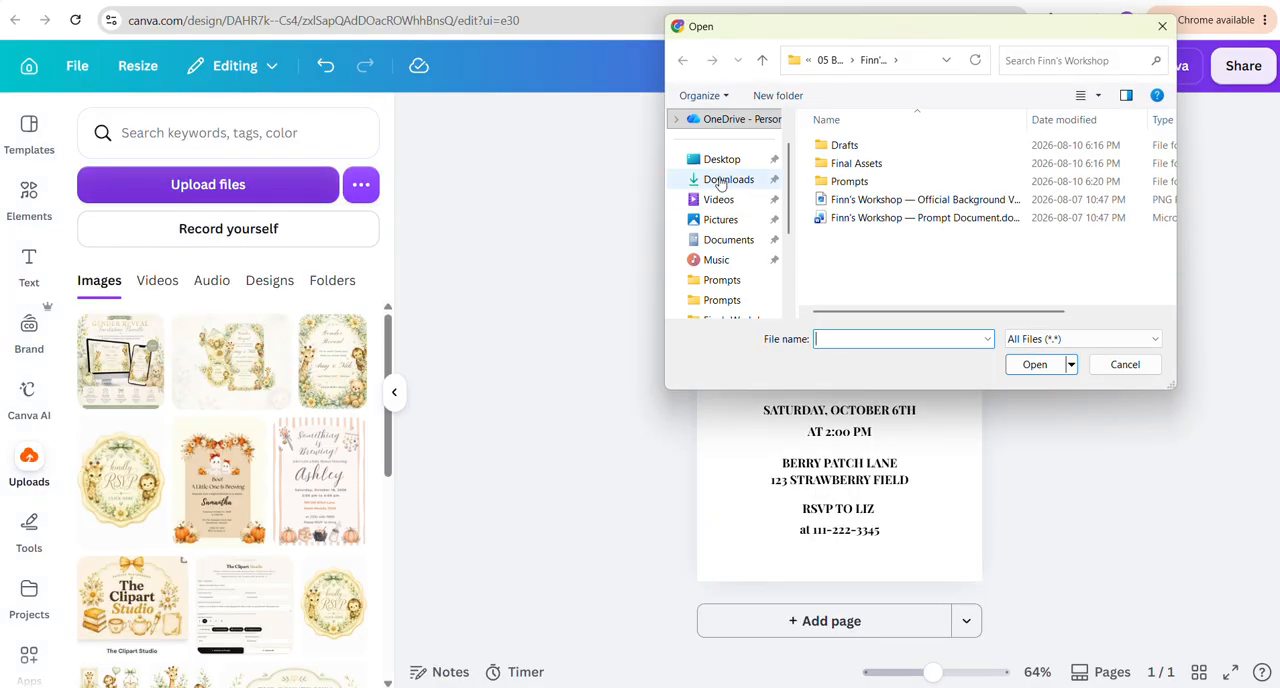
pyautogui.click(832, 188)
pyautogui.click(1028, 364)
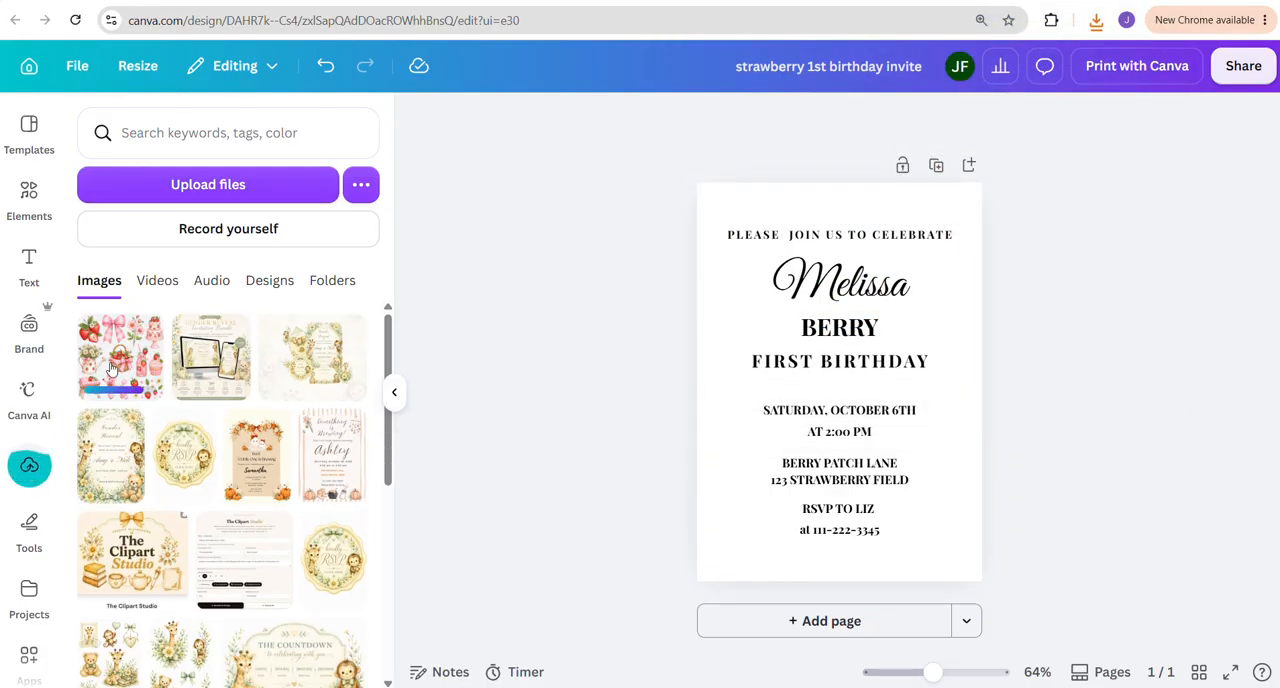
# Add a second page, place the uploaded strawberry clipart sheet on it and close the uploads library
pyautogui.click(791, 625)
pyautogui.click(120, 355)
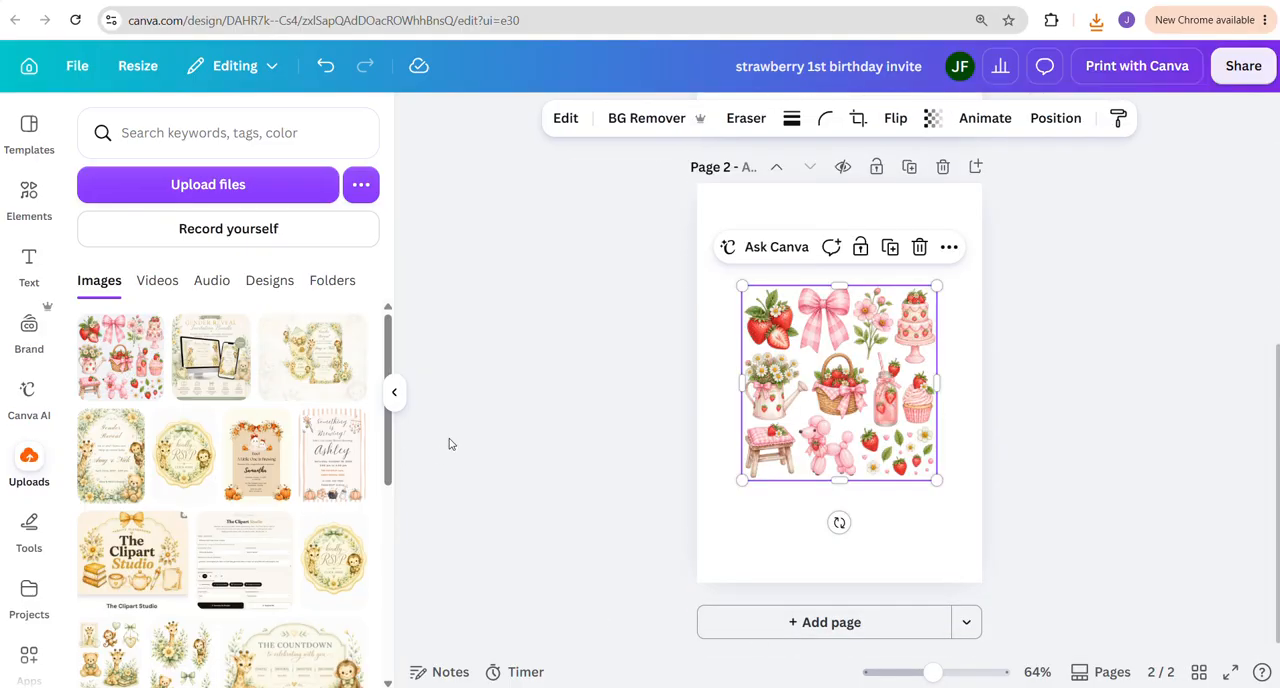
pyautogui.click(395, 394)
# Enlarge the clipart sheet slightly on page 2 by extending its upper-left corner outward
pyautogui.click(571, 289)
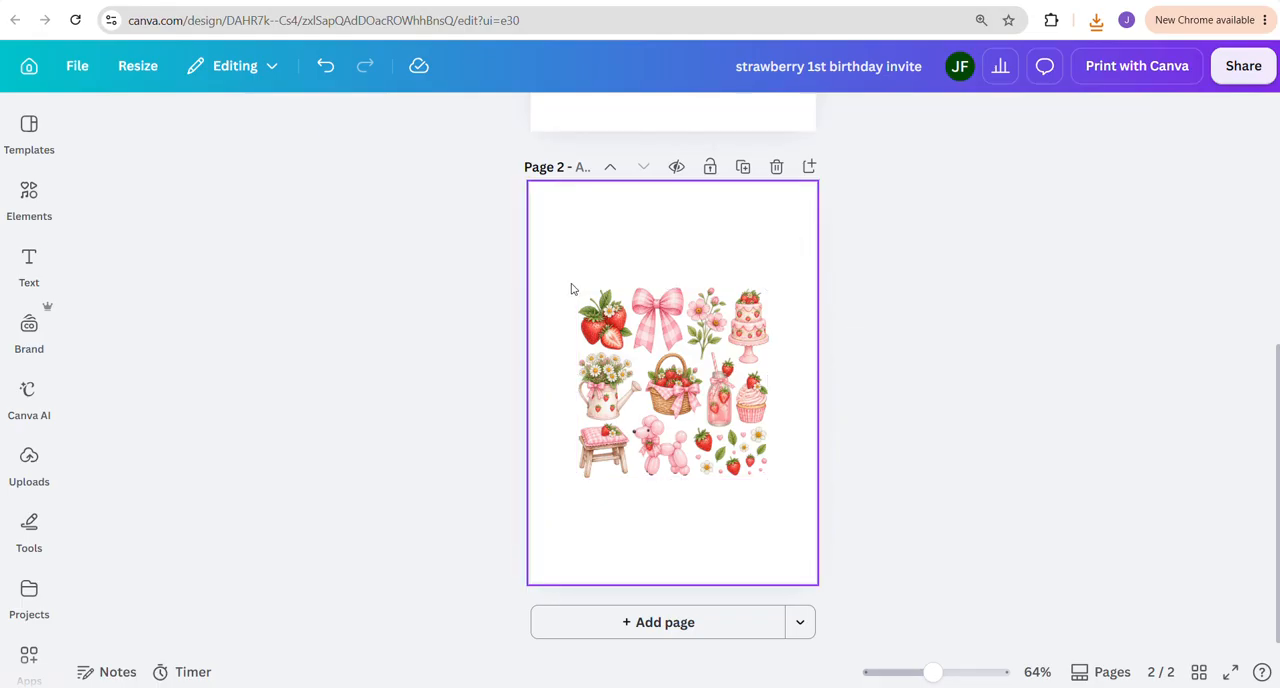
pyautogui.click(575, 289)
pyautogui.moveTo(575, 287); pyautogui.dragTo(551, 272)
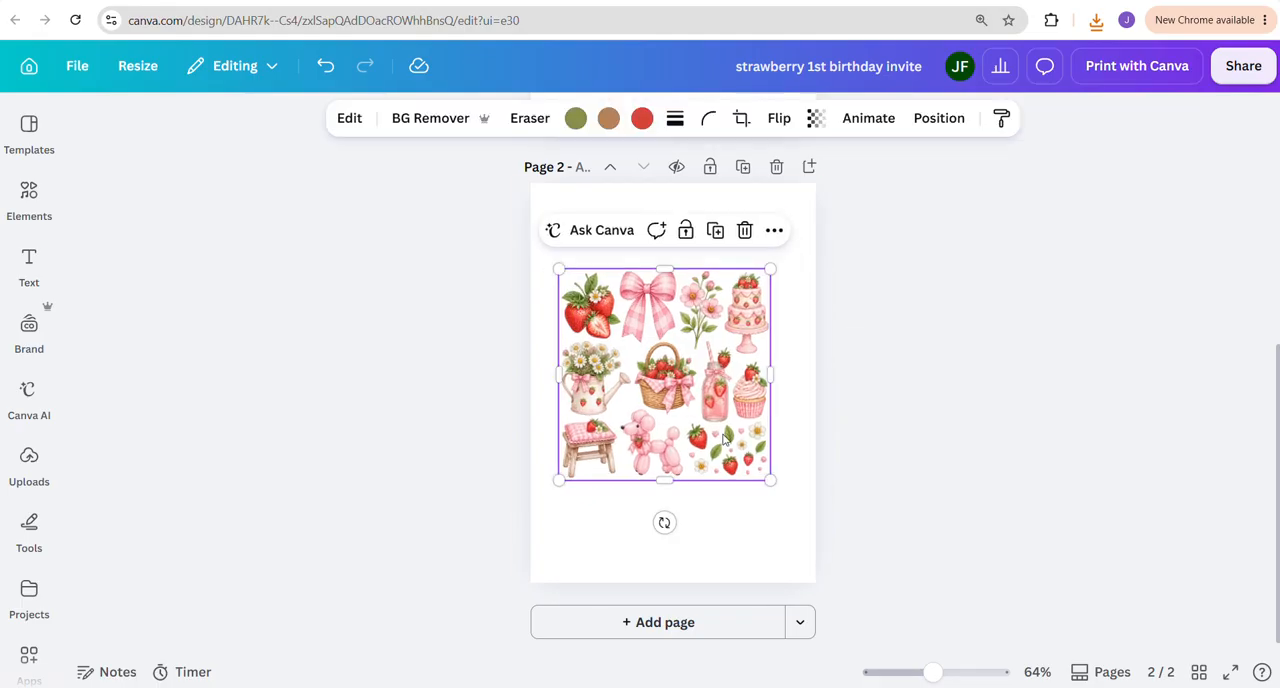
# Enlarge the strawberry clipart sheet to nearly the page width and position it along the lower edge of page 2
pyautogui.moveTo(740, 455); pyautogui.dragTo(806, 585)
pyautogui.click(888, 557)
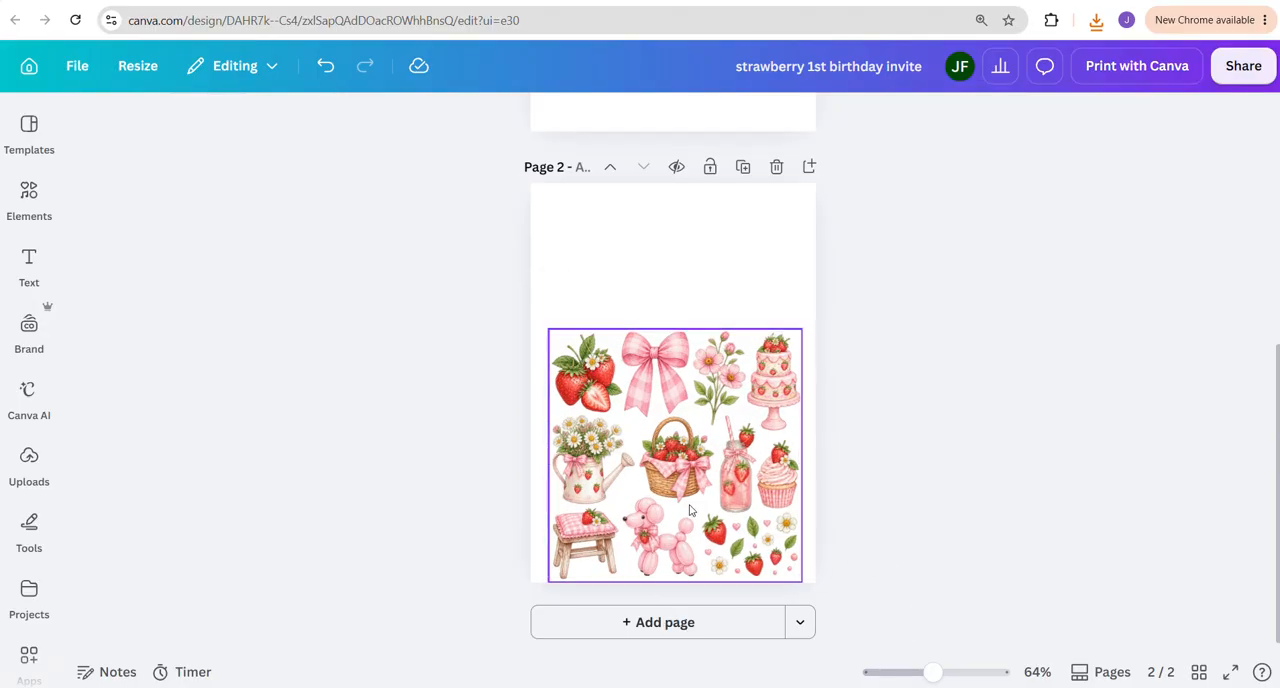
pyautogui.moveTo(751, 537); pyautogui.dragTo(748, 525)
pyautogui.click(872, 530)
# Remove the background from the strawberry clipart sheet on page 2
pyautogui.moveTo(635, 465)
pyautogui.mouseDown()
pyautogui.moveTo(628, 391)
pyautogui.moveTo(637, 473)
pyautogui.mouseUp()
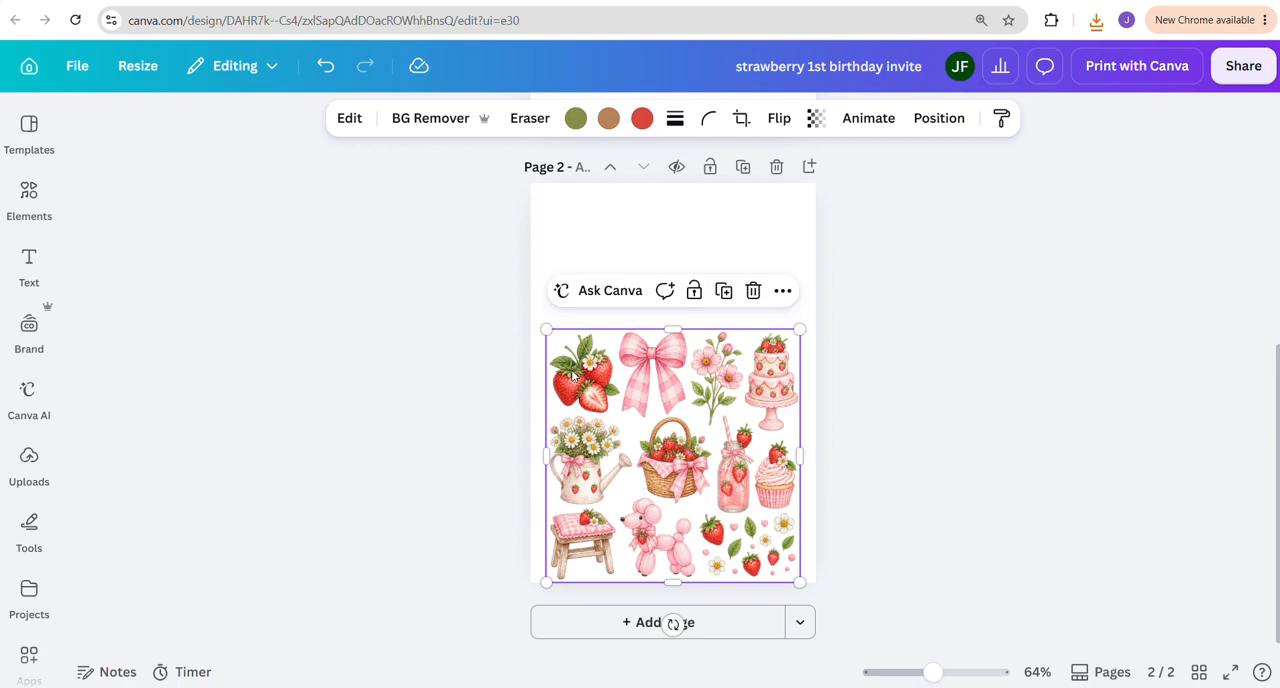
pyautogui.click(445, 124)
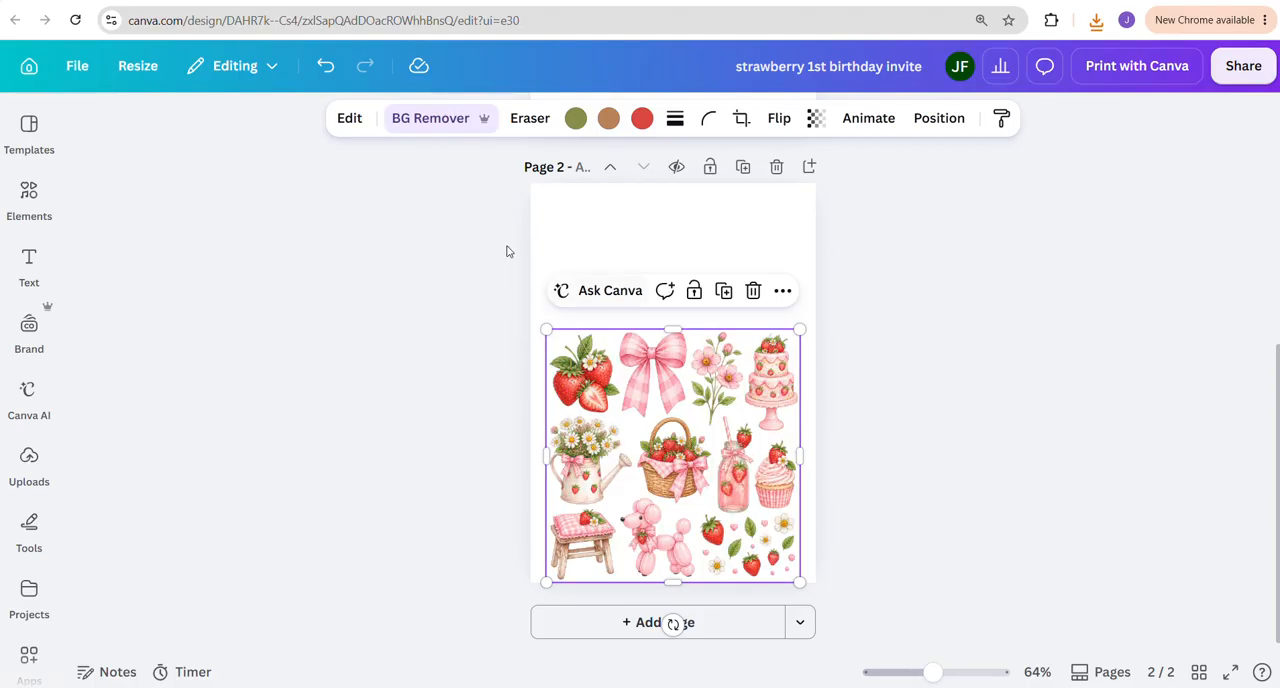
# Extract the pink gingham bow from the clipart sheet with Magic Grab and place it in the upper-left corner of page 2
pyautogui.click(350, 118)
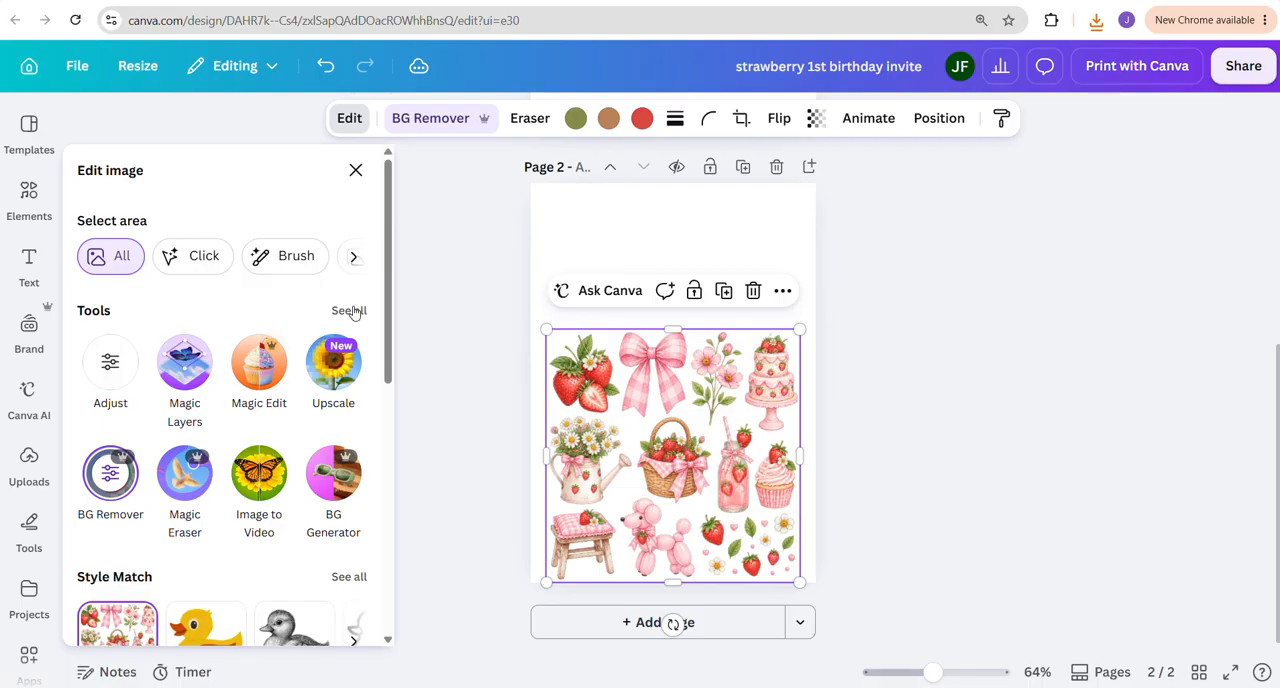
pyautogui.click(349, 310)
pyautogui.scroll(-3, 309, 411)
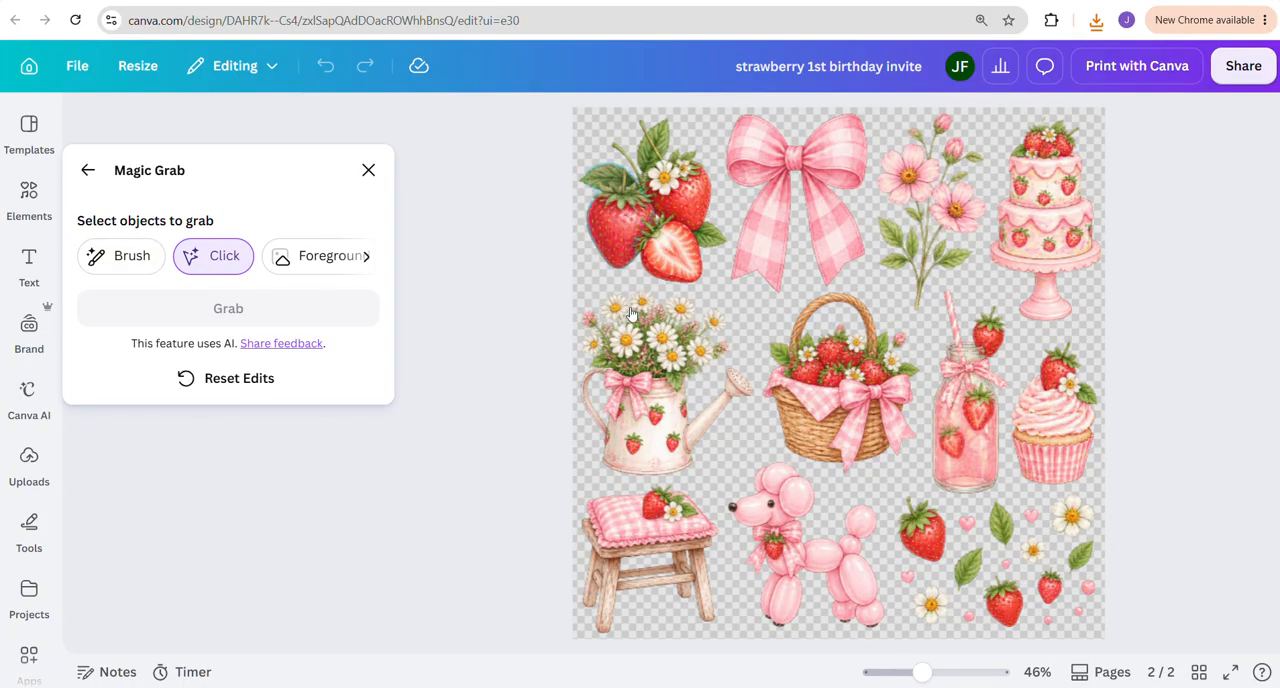
pyautogui.click(778, 166)
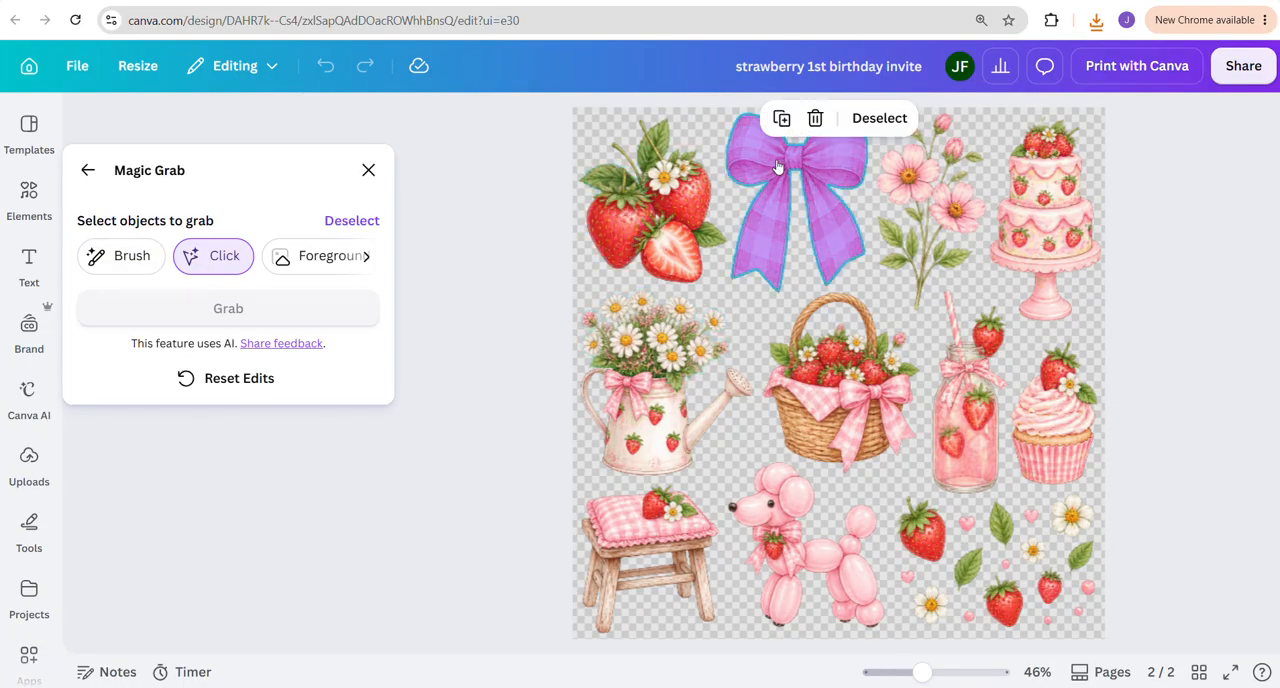
pyautogui.click(226, 310)
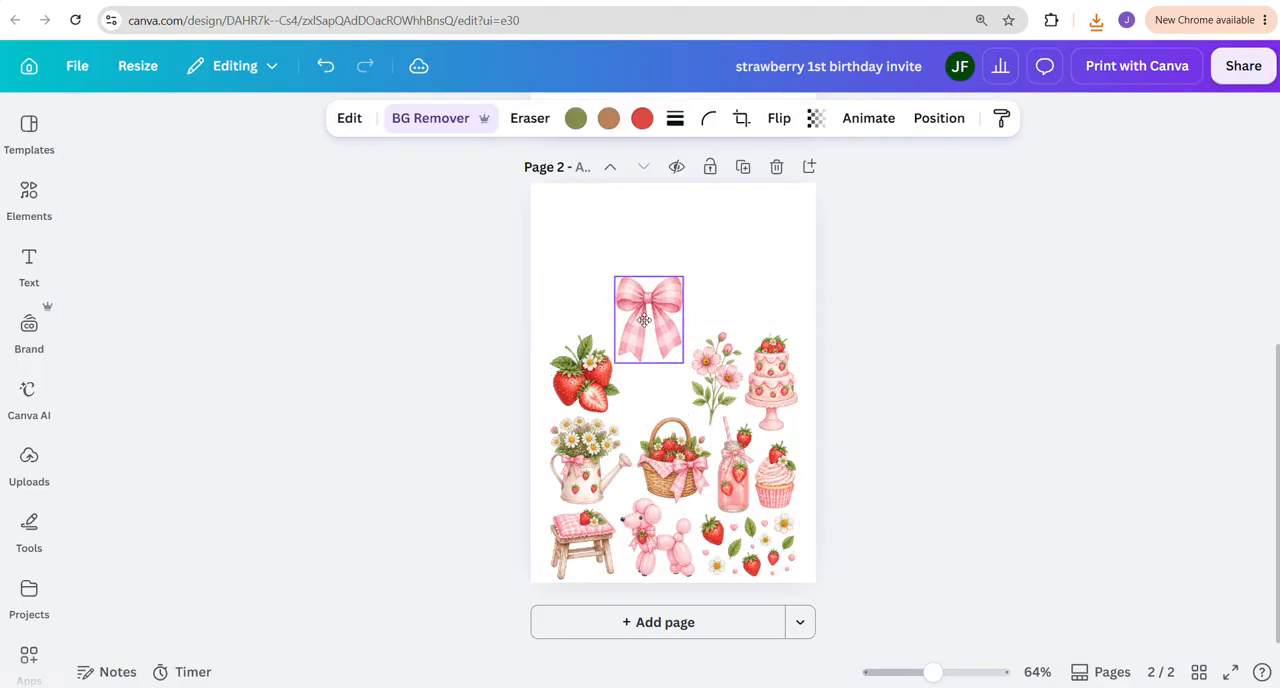
pyautogui.moveTo(644, 319); pyautogui.dragTo(568, 245)
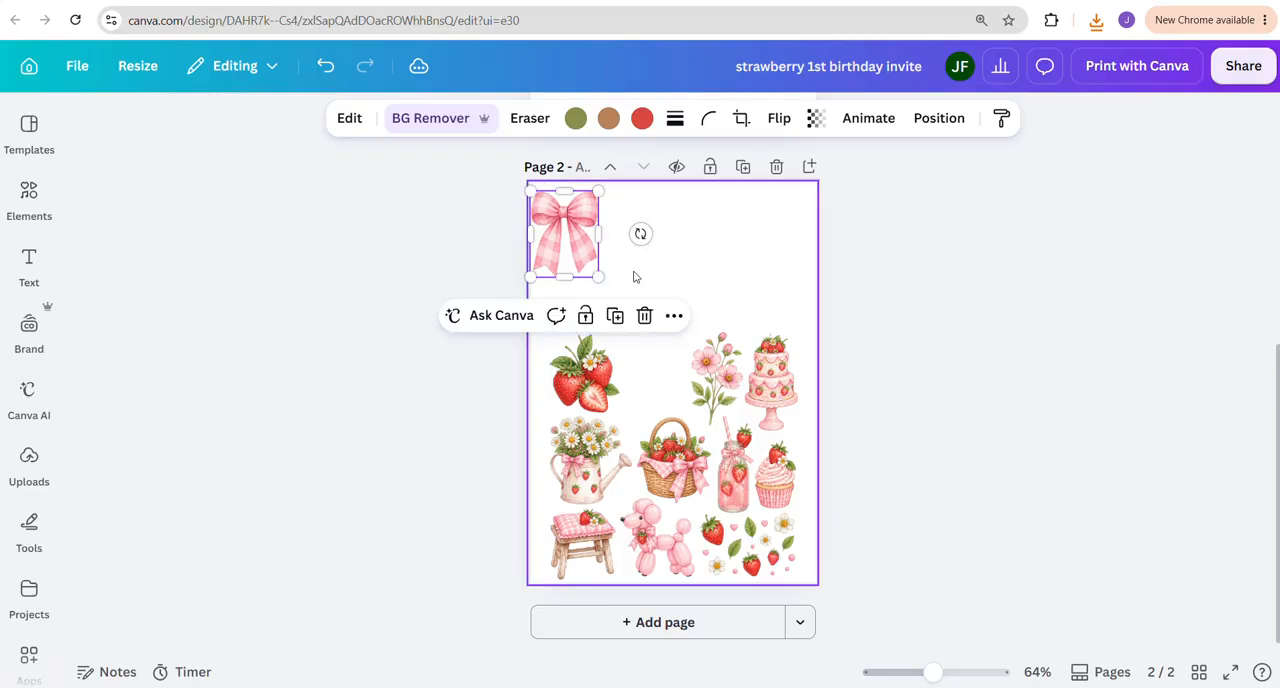
# Extract the strawberry cluster from the clipart sheet using Magic Grab's Brush selection and place it beside the bow on page 2
pyautogui.click(649, 361)
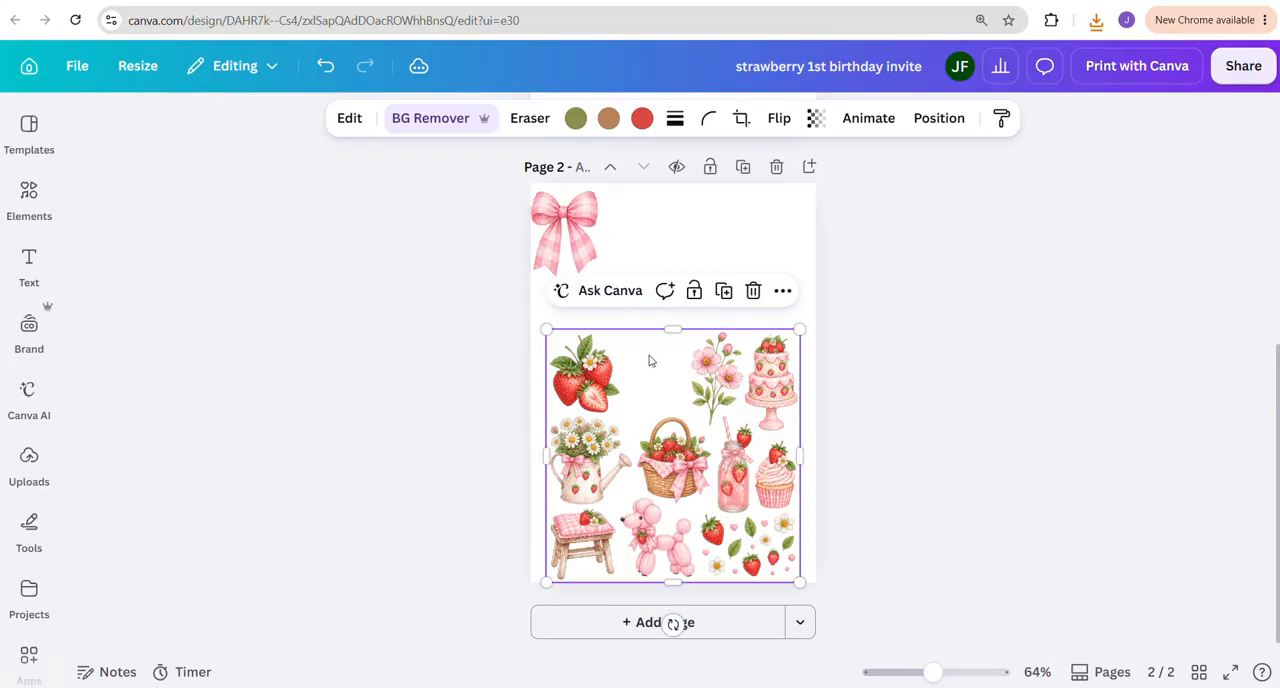
pyautogui.click(350, 119)
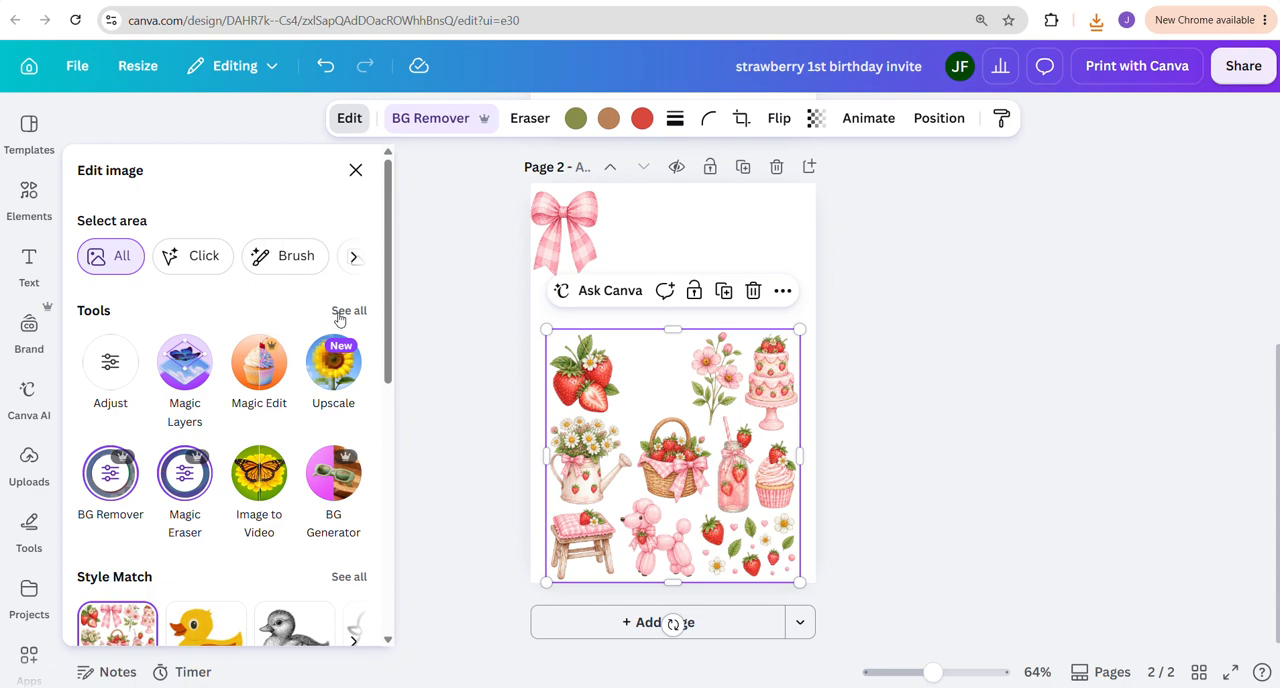
pyautogui.click(340, 318)
pyautogui.scroll(-1, 346, 397)
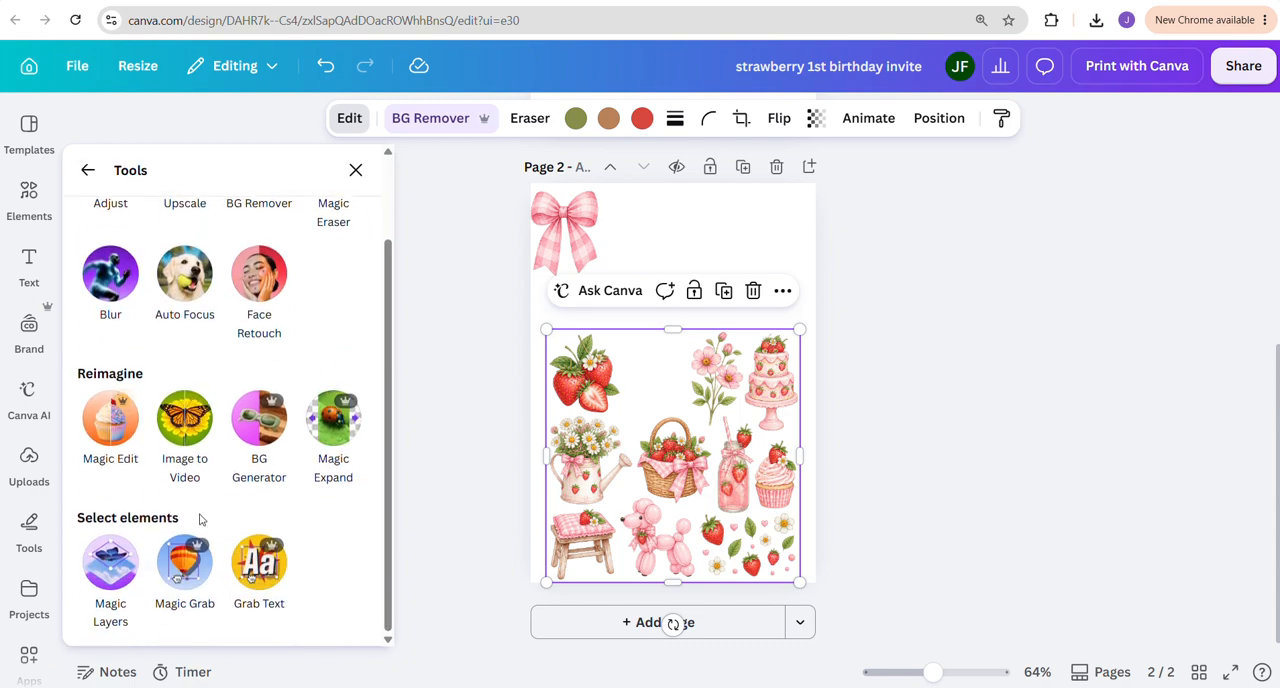
pyautogui.click(203, 569)
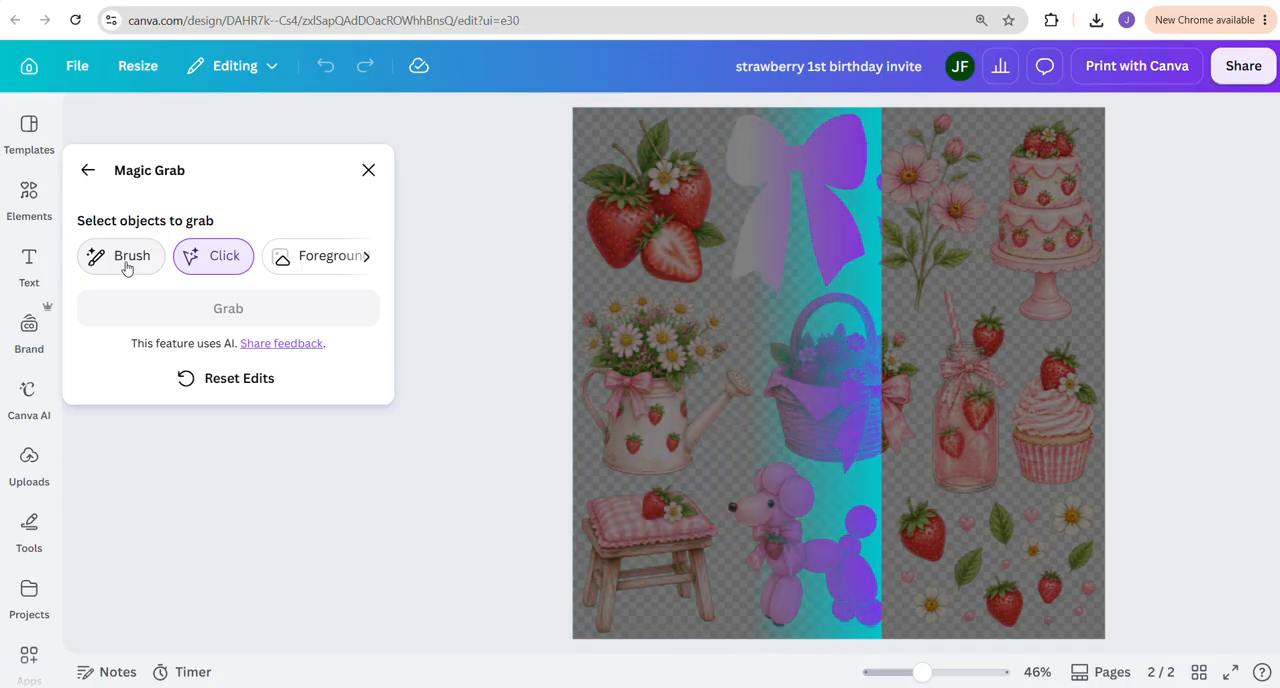
pyautogui.click(128, 265)
pyautogui.moveTo(568, 182)
pyautogui.mouseDown()
pyautogui.moveTo(626, 130)
pyautogui.moveTo(654, 129)
pyautogui.moveTo(687, 191)
pyautogui.moveTo(698, 256)
pyautogui.moveTo(668, 264)
pyautogui.moveTo(590, 221)
pyautogui.moveTo(648, 171)
pyautogui.moveTo(671, 231)
pyautogui.moveTo(623, 209)
pyautogui.mouseUp()
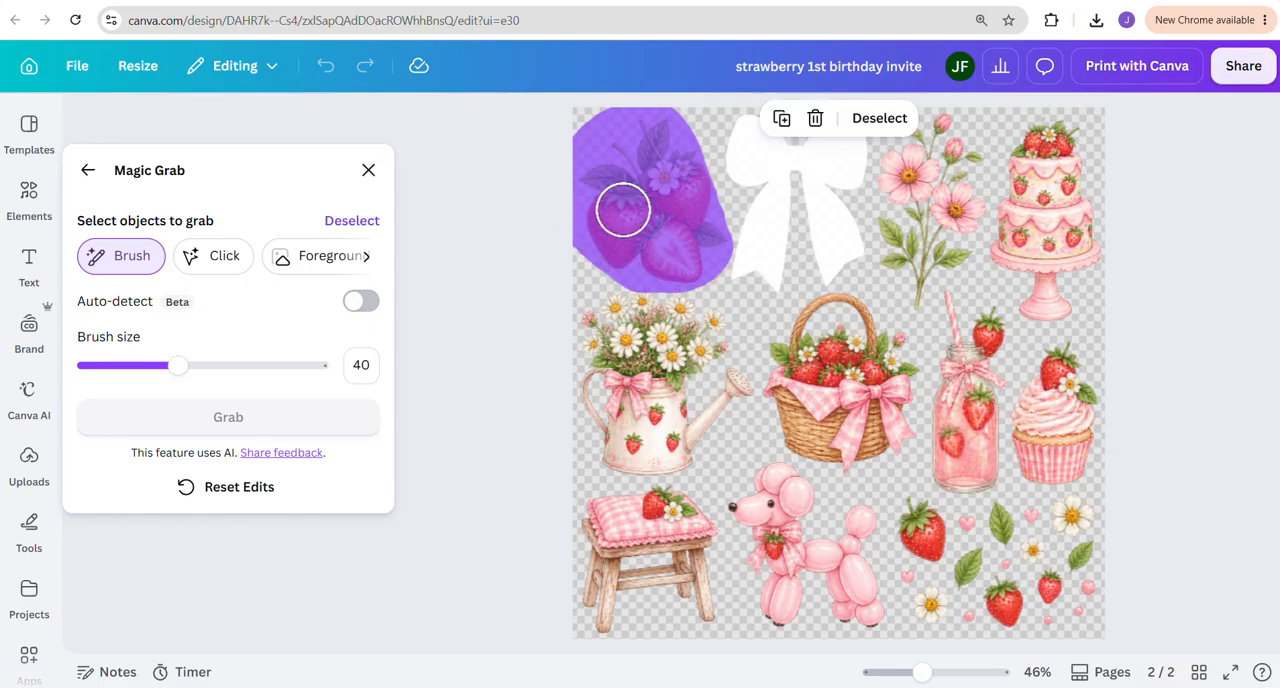
pyautogui.click(215, 427)
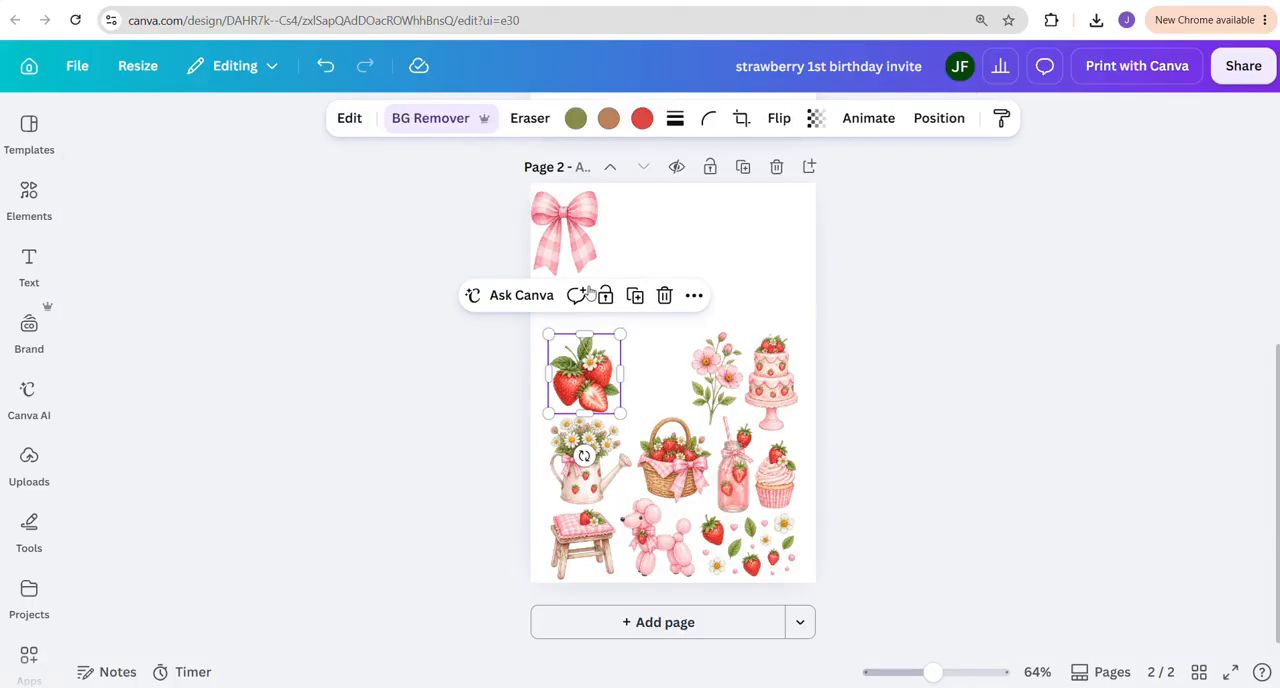
pyautogui.moveTo(612, 394); pyautogui.dragTo(665, 245)
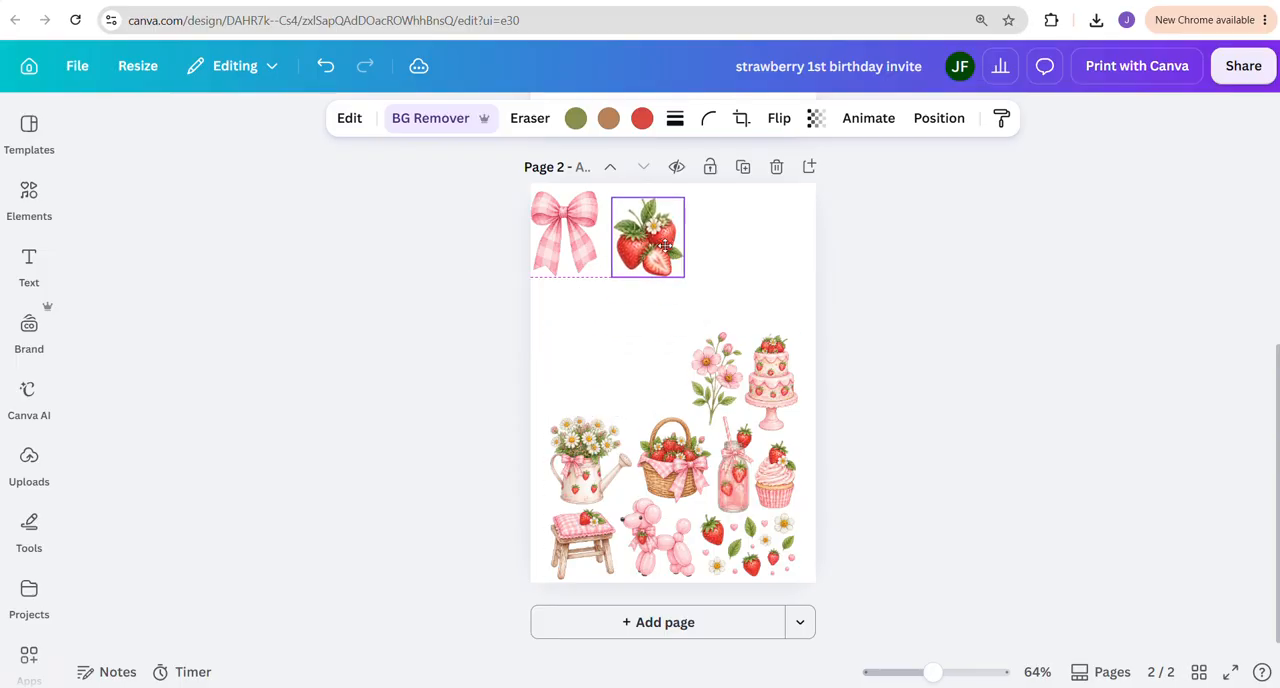
# Extract the pink flower stem from the clipart sheet using Magic Grab's Brush selection
pyautogui.click(595, 343)
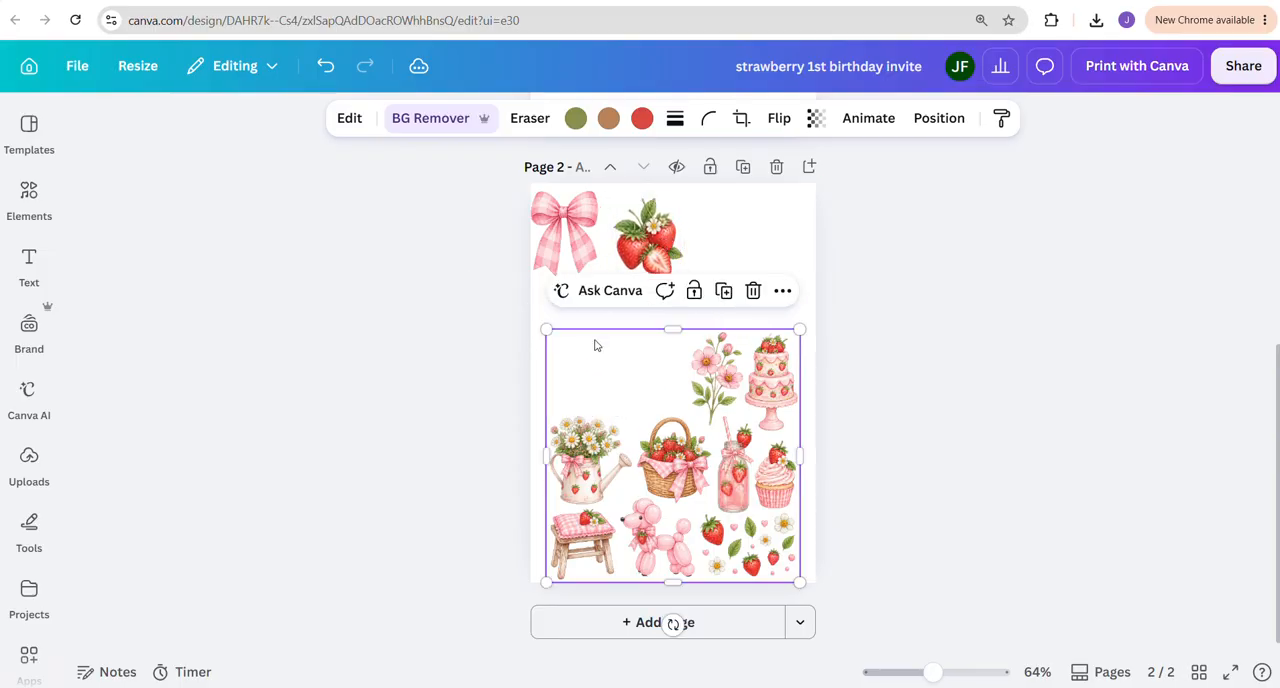
pyautogui.click(349, 118)
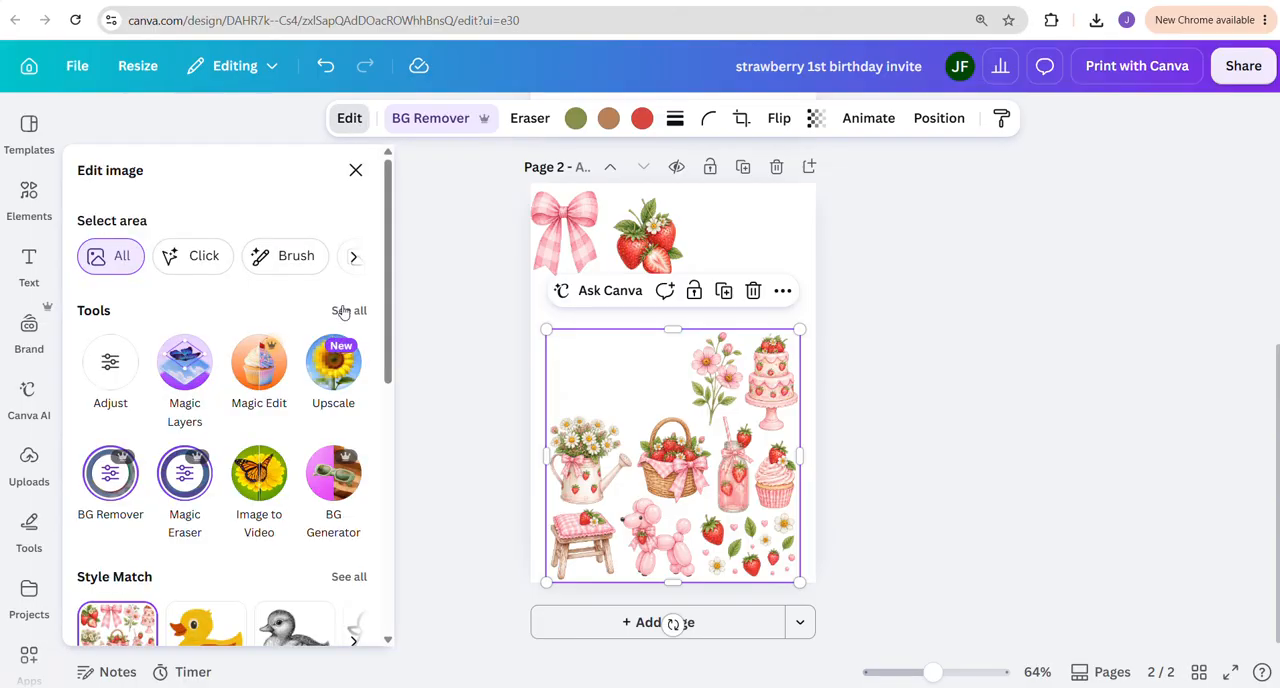
pyautogui.click(344, 311)
pyautogui.scroll(-1, 191, 560)
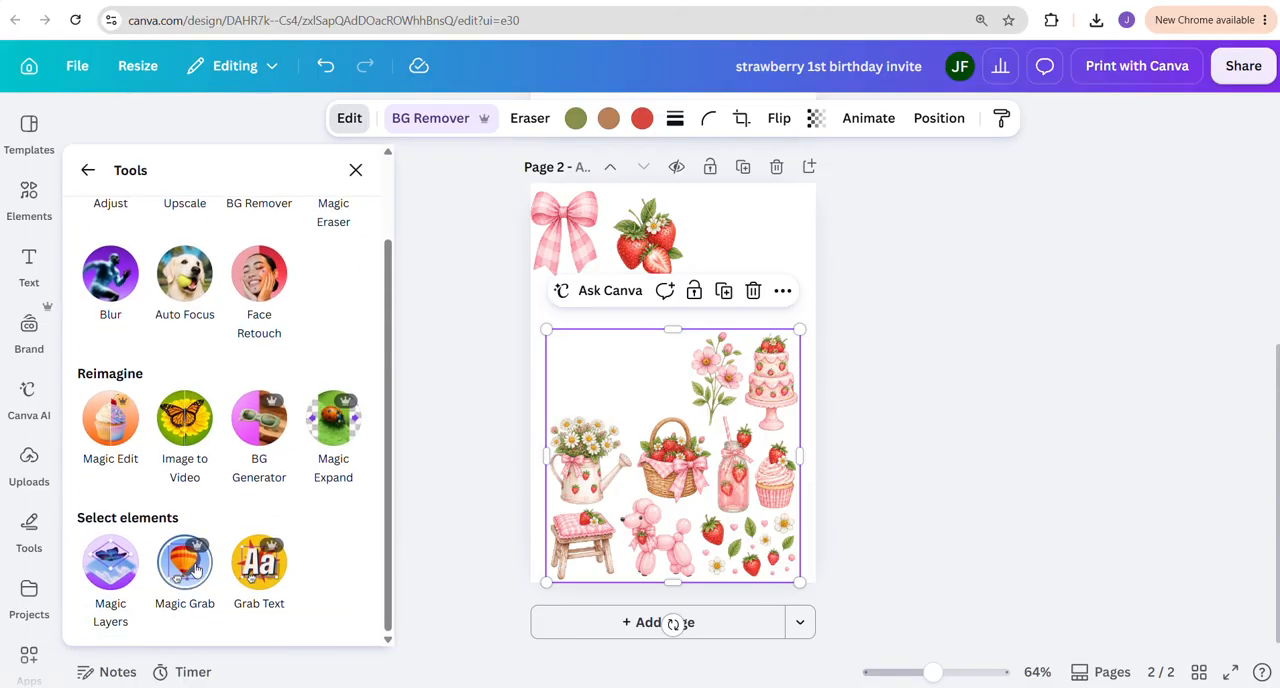
pyautogui.click(190, 570)
pyautogui.click(126, 257)
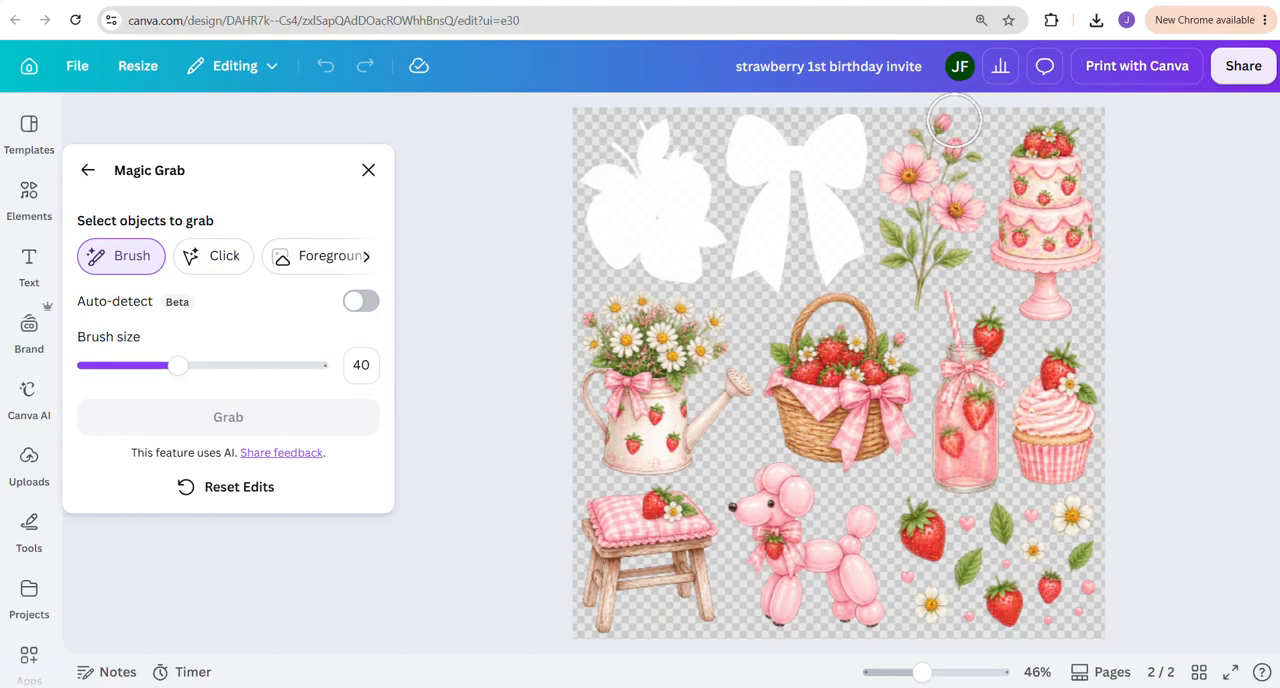
pyautogui.moveTo(948, 128)
pyautogui.mouseDown()
pyautogui.moveTo(958, 220)
pyautogui.moveTo(913, 289)
pyautogui.moveTo(896, 212)
pyautogui.moveTo(899, 155)
pyautogui.moveTo(912, 151)
pyautogui.moveTo(919, 212)
pyautogui.mouseUp()
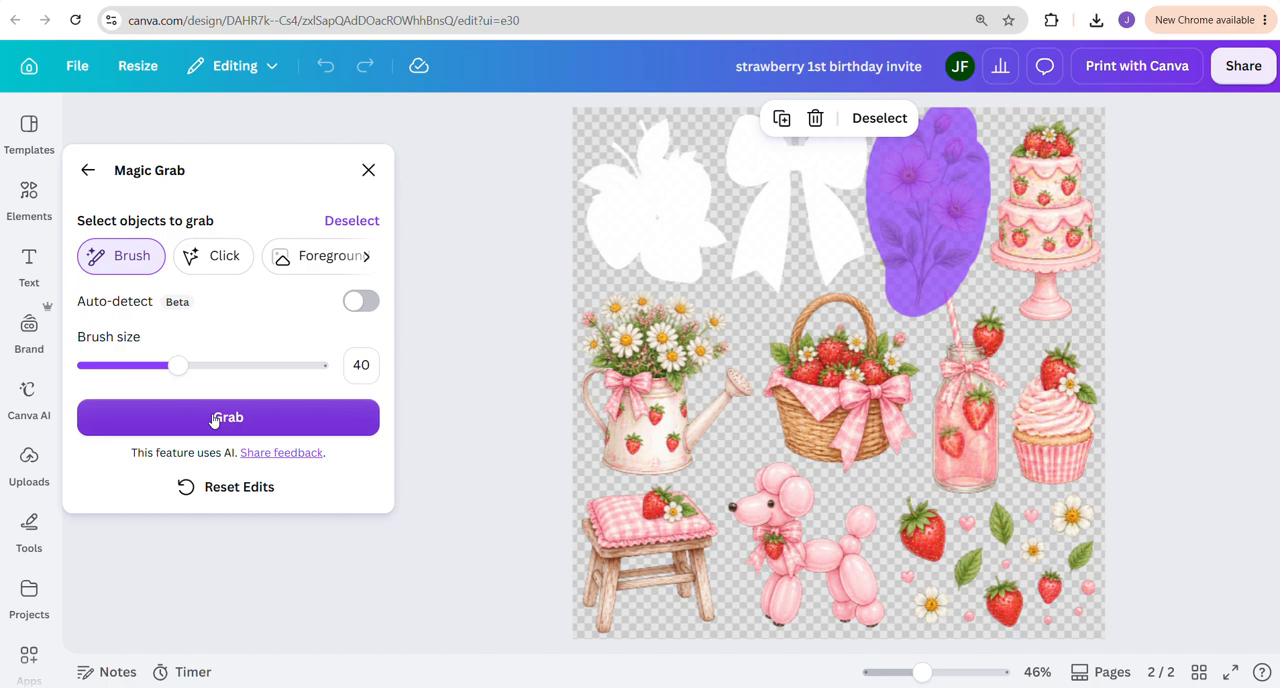
pyautogui.click(215, 418)
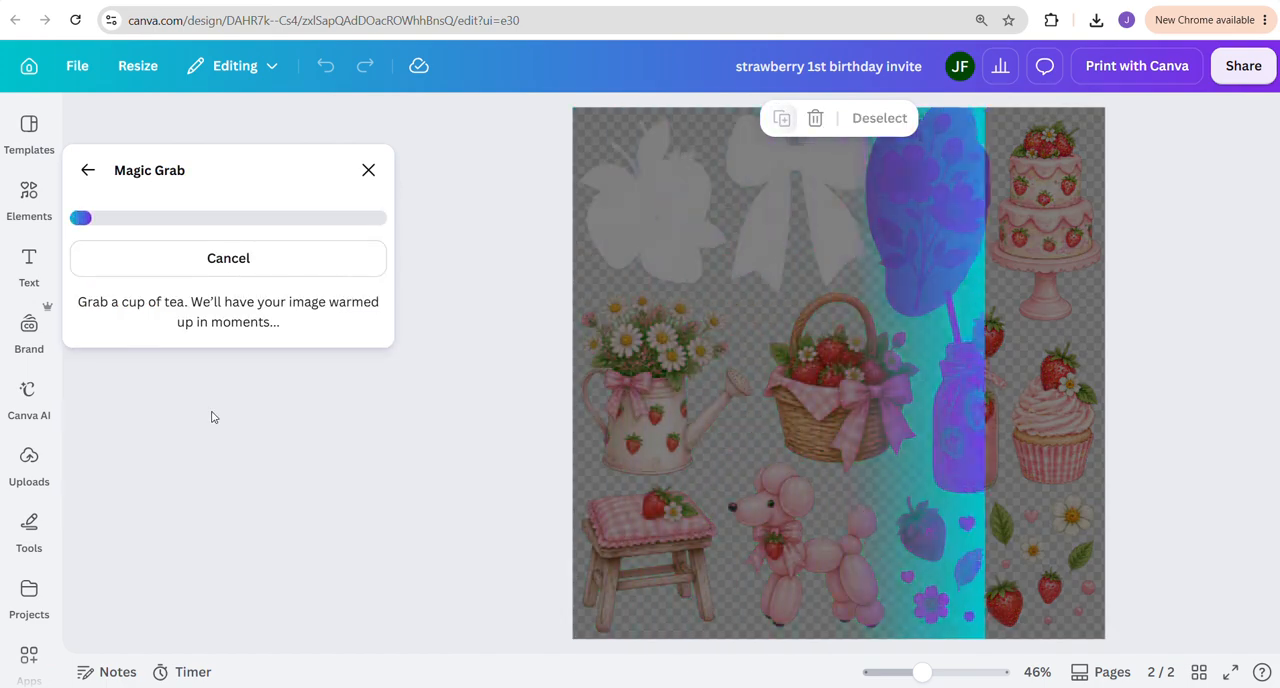
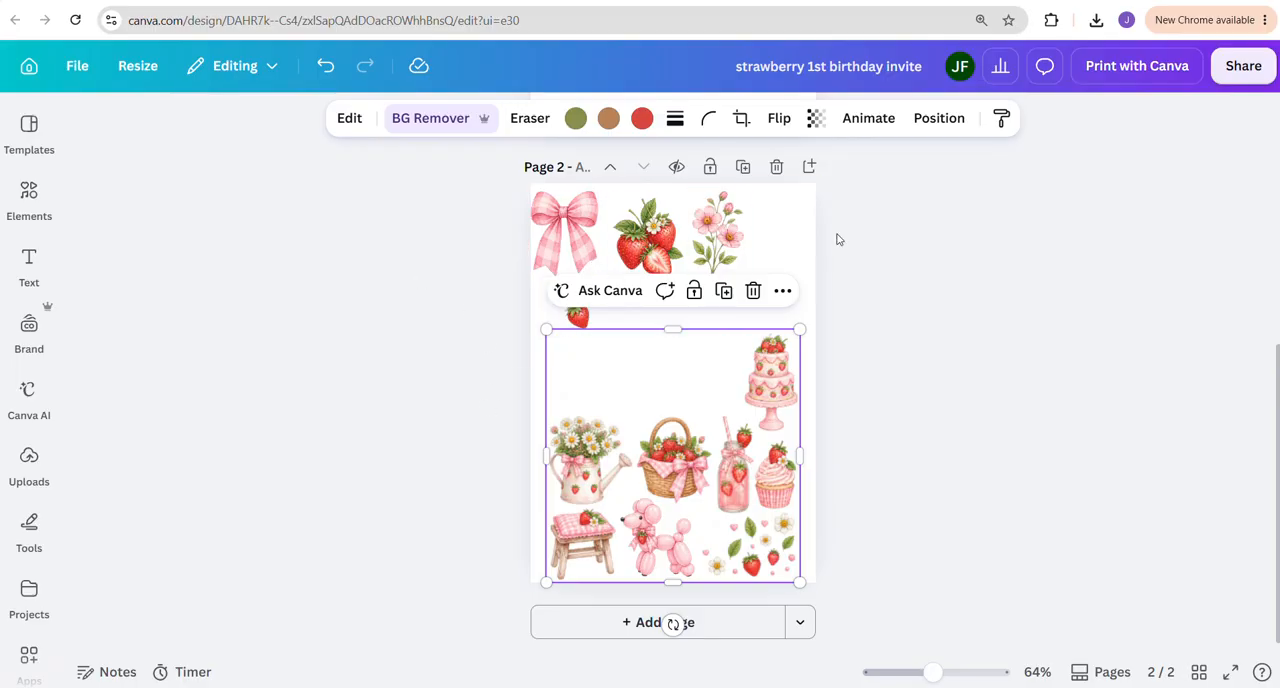
# Move the pink balloon poodle out of the clipart sheet to the space below the strawberry cluster on page 2
pyautogui.click(922, 267)
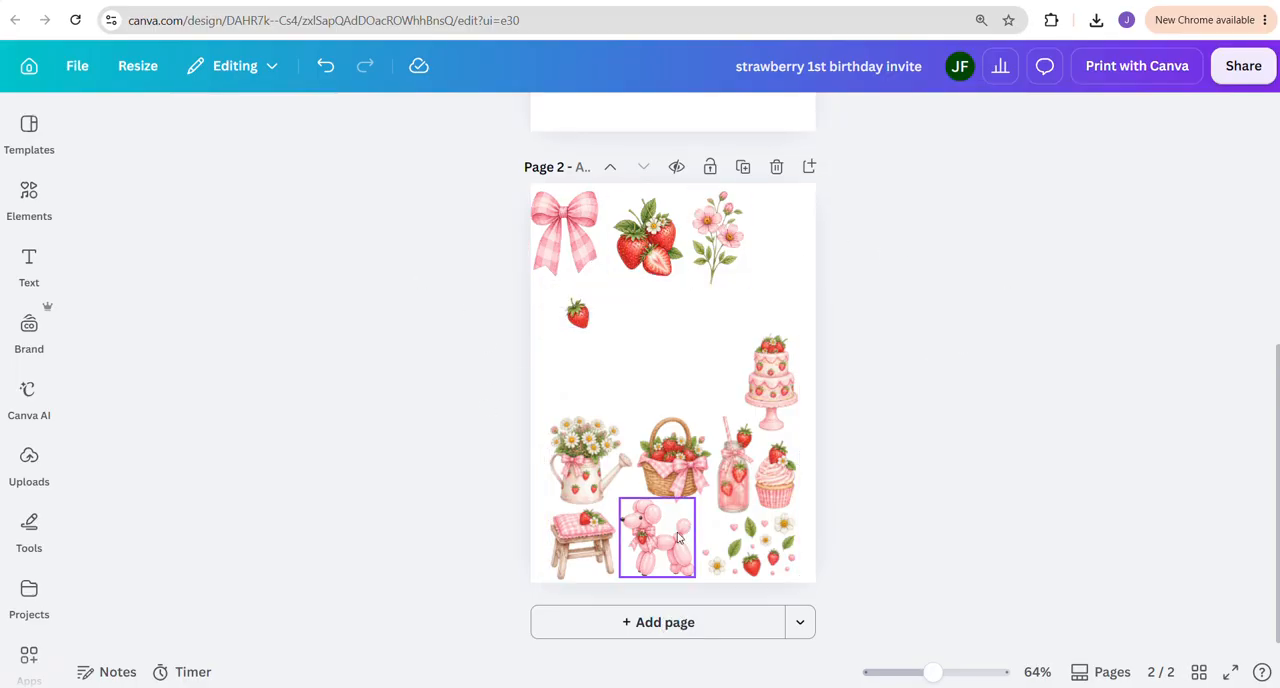
pyautogui.moveTo(658, 542); pyautogui.dragTo(640, 328)
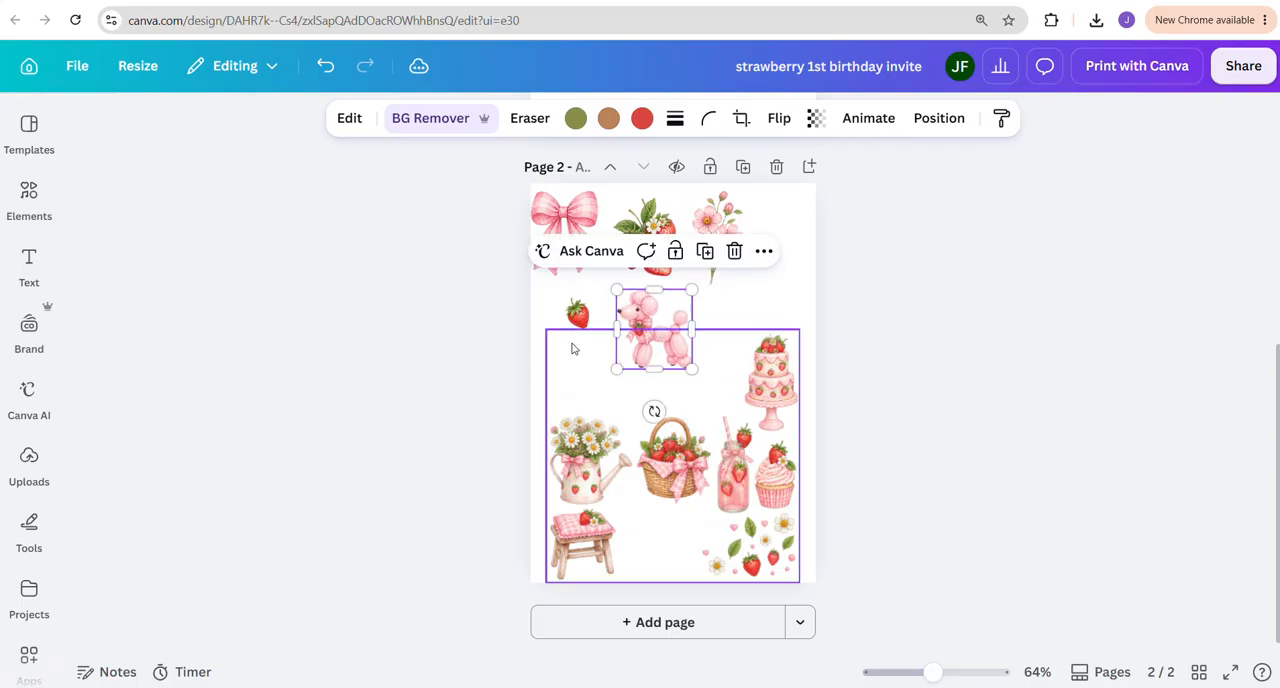
pyautogui.press('Escape')
# Review the clipart prompts and generator settings on The Clipart Studio page and return to the invitation design
pyautogui.hotkey('ctrl', 'Tab')
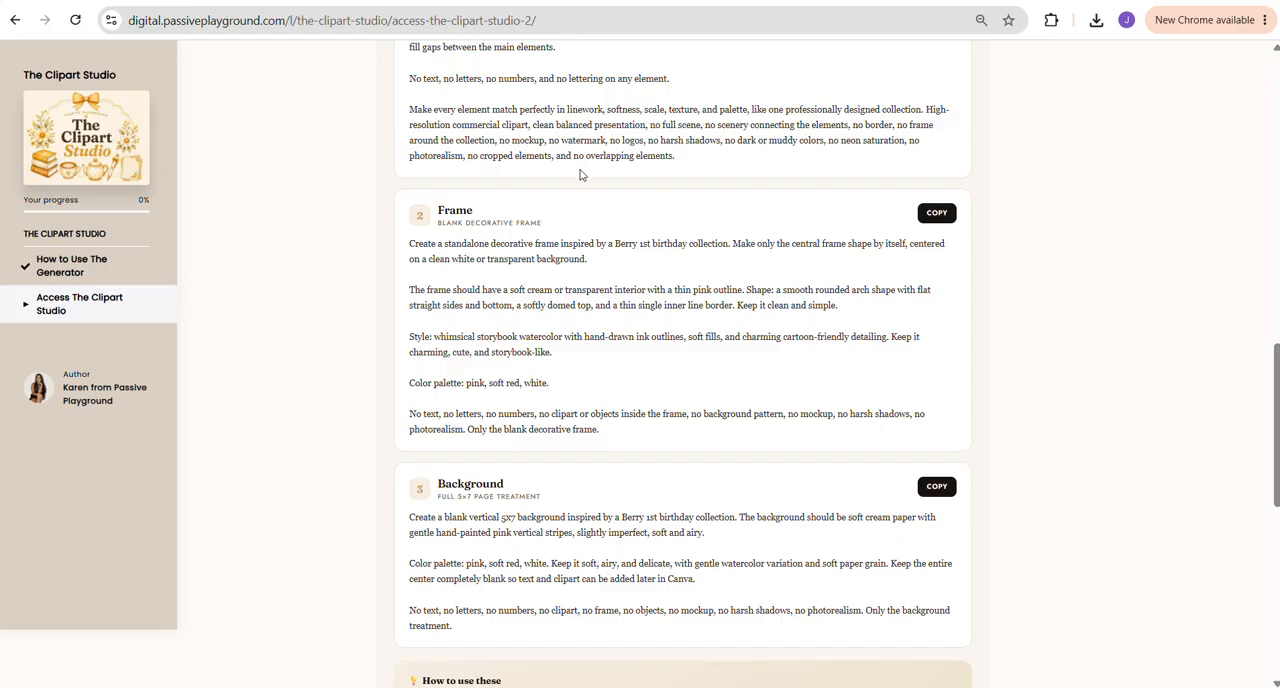
pyautogui.scroll(10, 580, 175)
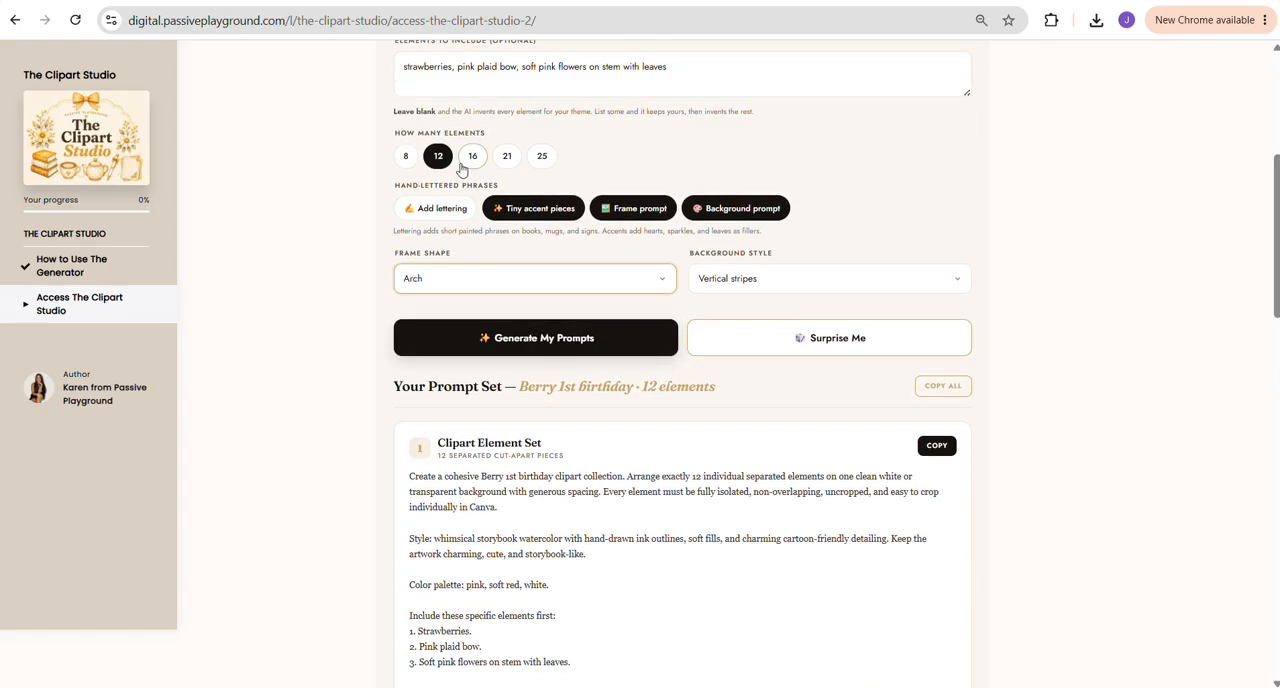
pyautogui.scroll(4, 462, 170)
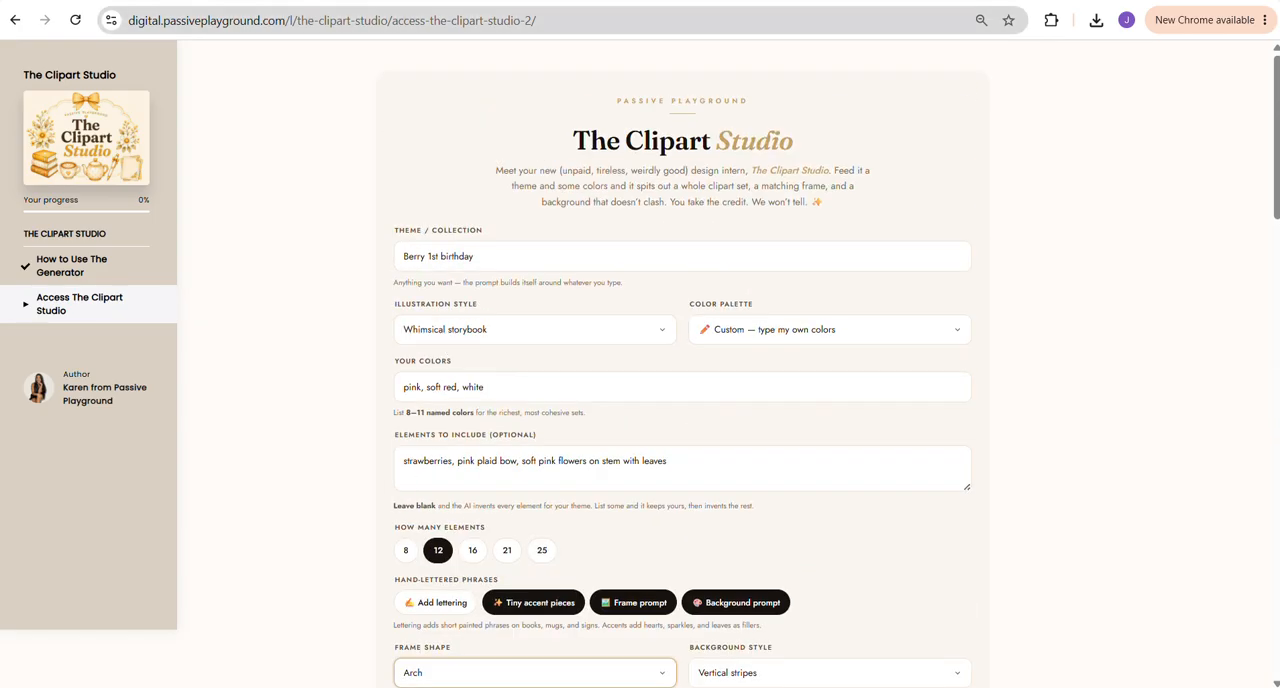
pyautogui.hotkey('ctrl', 'shift', 'Tab')
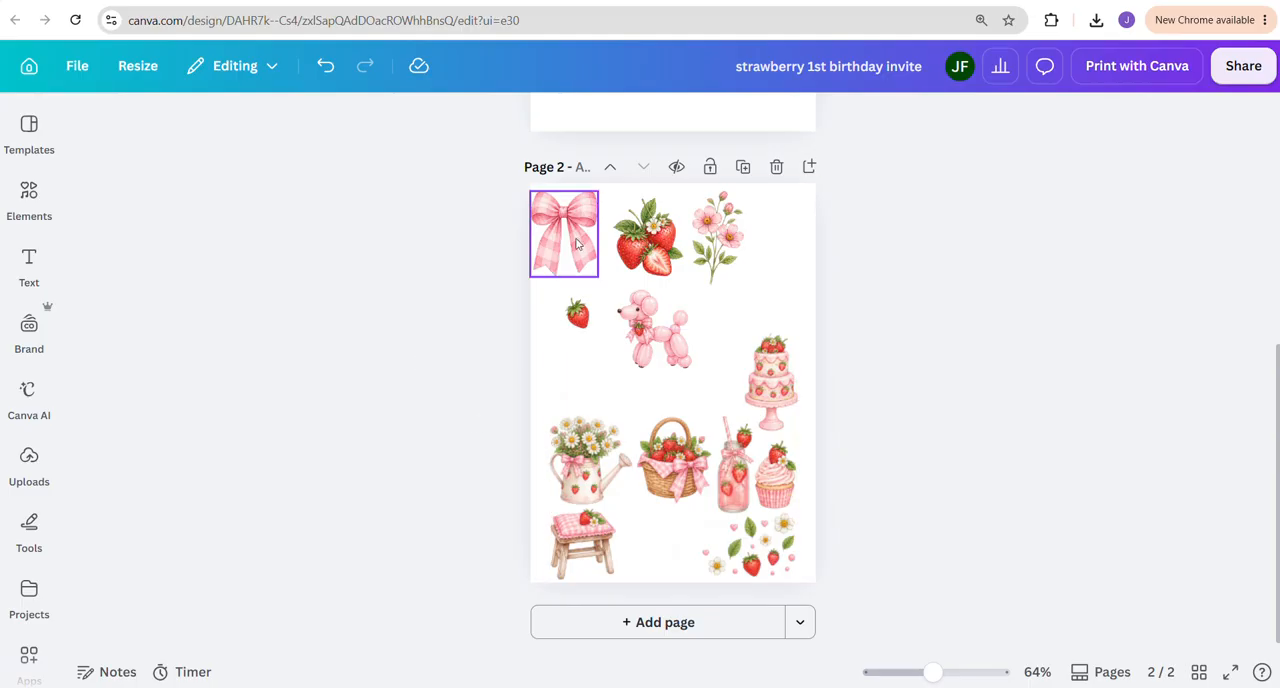
# Shift the single strawberry and the balloon poodle slightly upward on page 2
pyautogui.click(582, 318)
pyautogui.moveTo(582, 318); pyautogui.dragTo(586, 314)
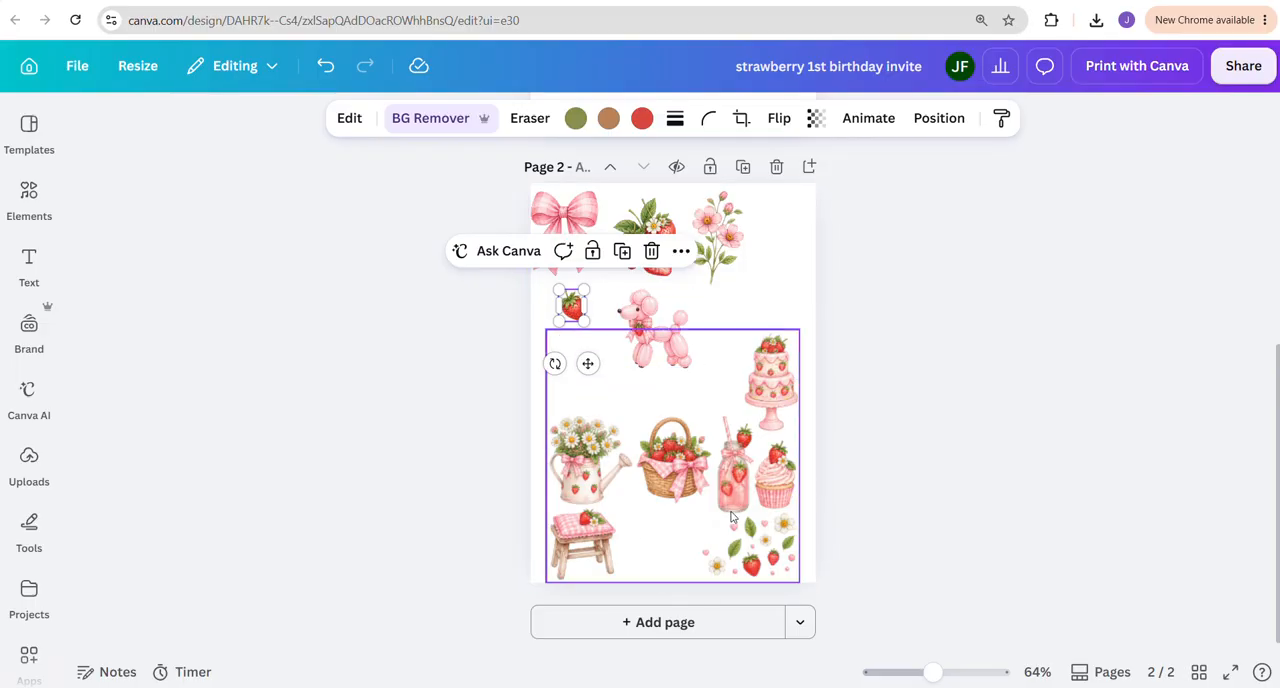
pyautogui.moveTo(658, 343); pyautogui.dragTo(660, 340)
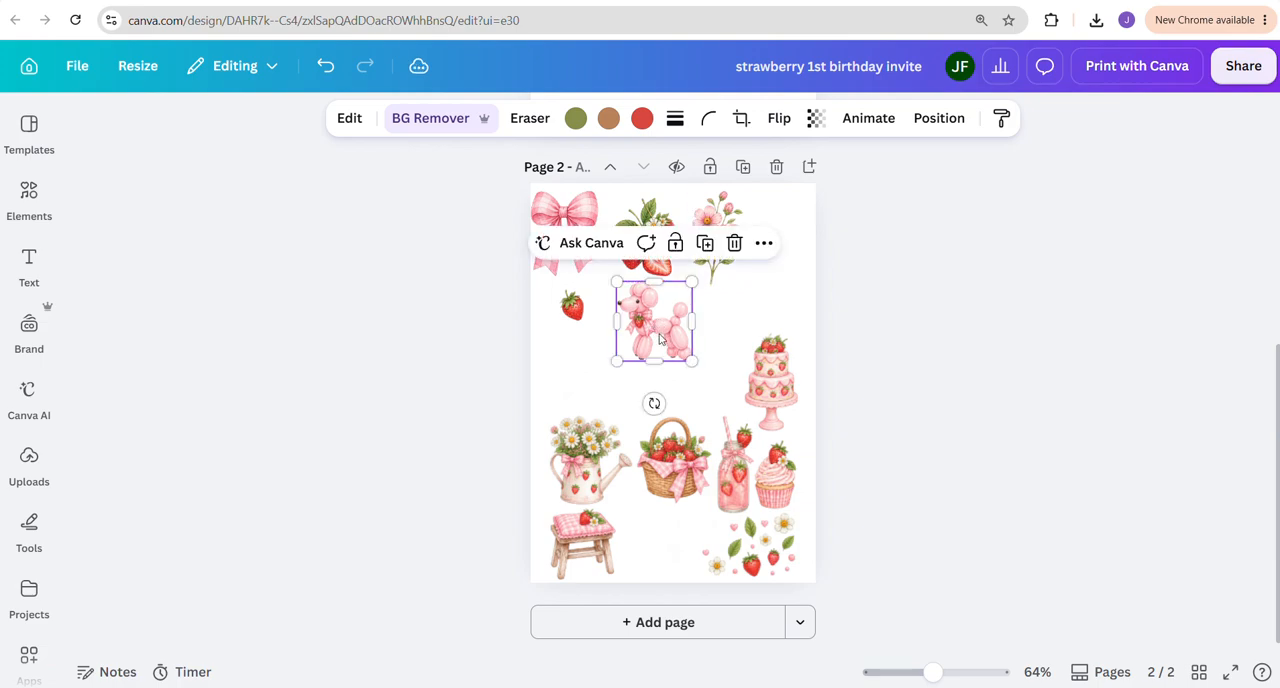
pyautogui.click(693, 395)
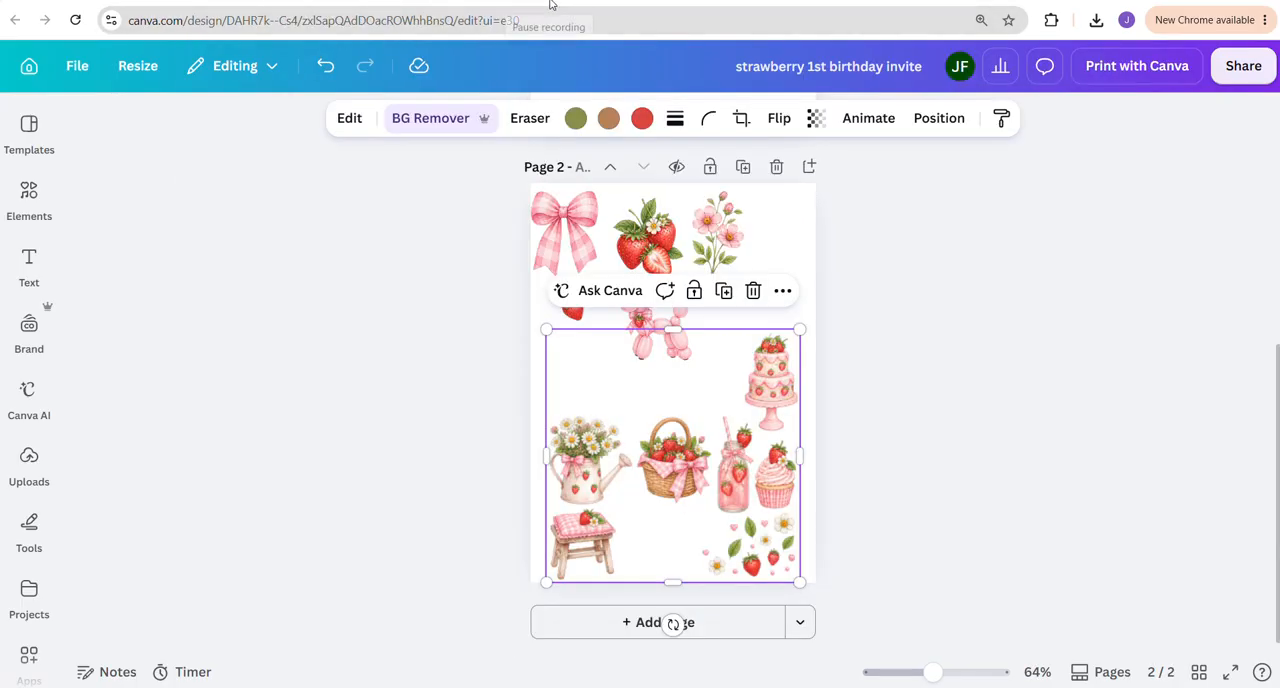
# Copy the pink gingham bow from page 2 onto page 1 and set it in the page's upper-left corner
pyautogui.scroll(5, 640, 277)
pyautogui.click(580, 309)
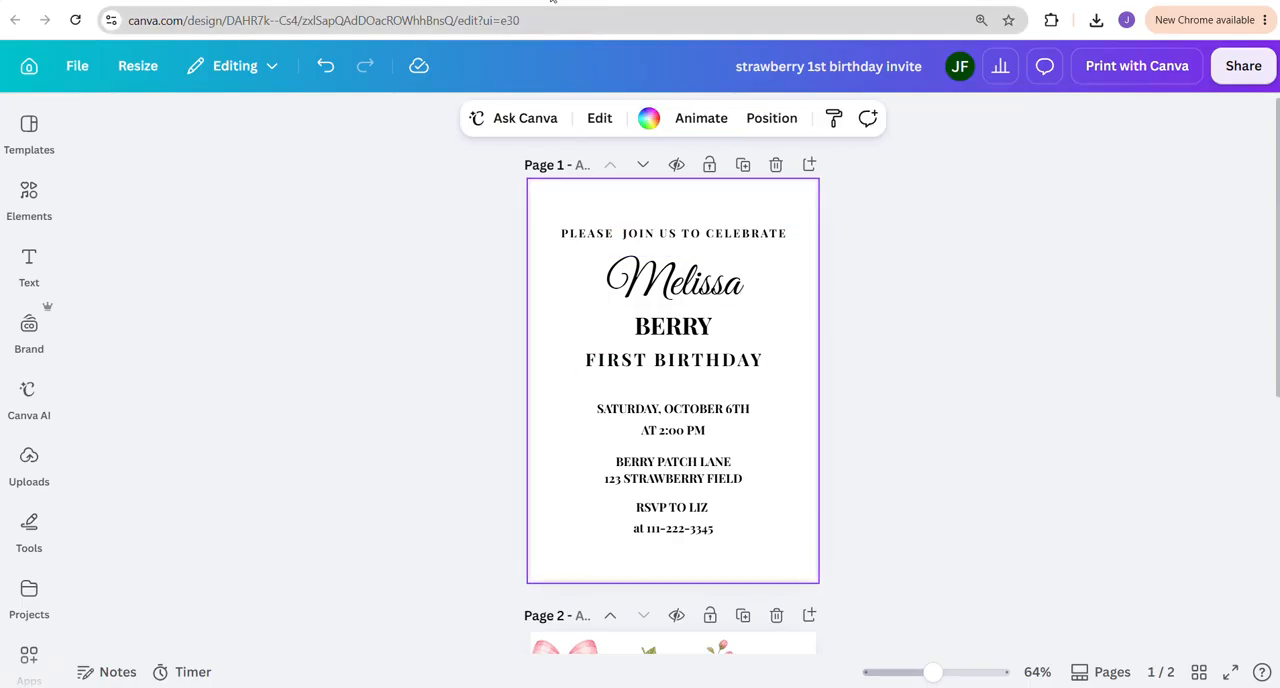
pyautogui.scroll(-3, 600, 566)
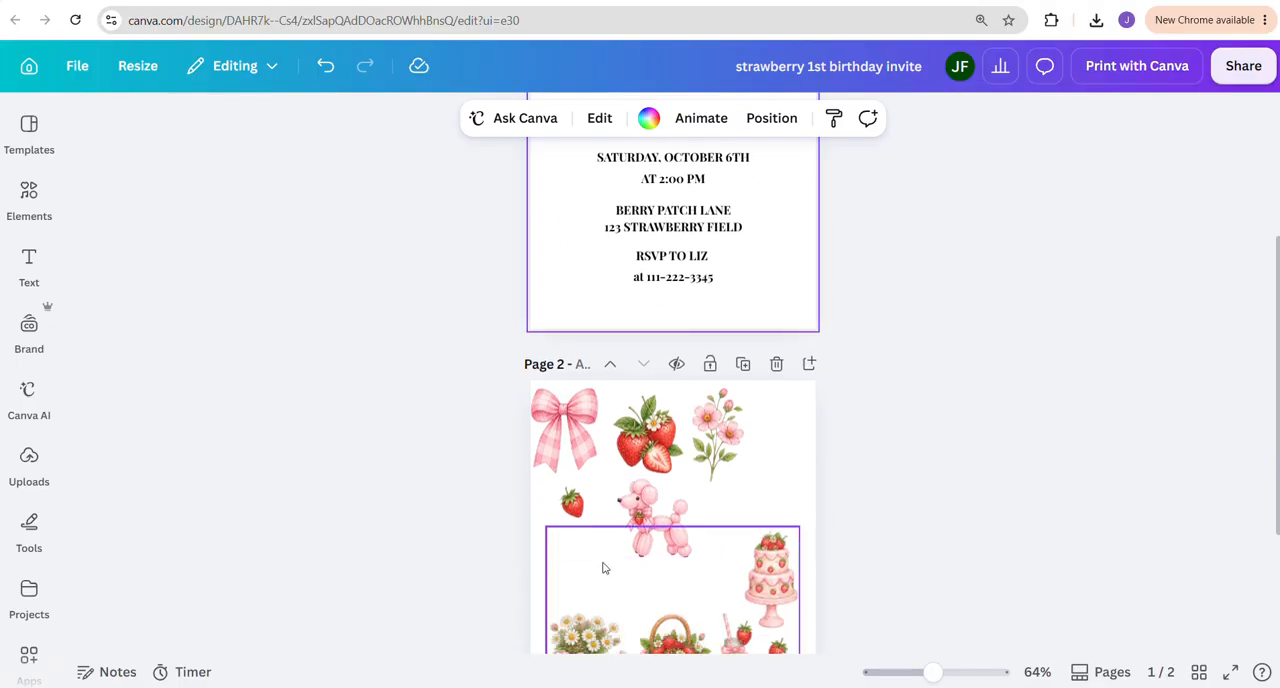
pyautogui.click(565, 418)
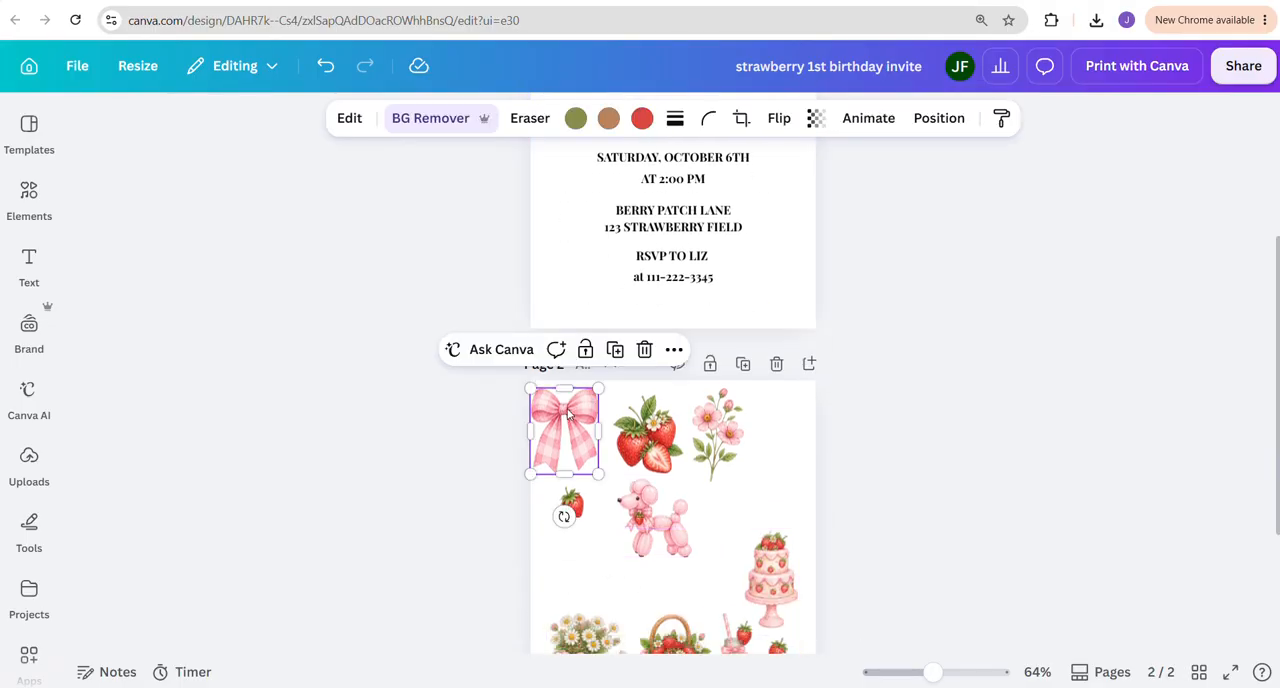
pyautogui.scroll(3, 640, 450)
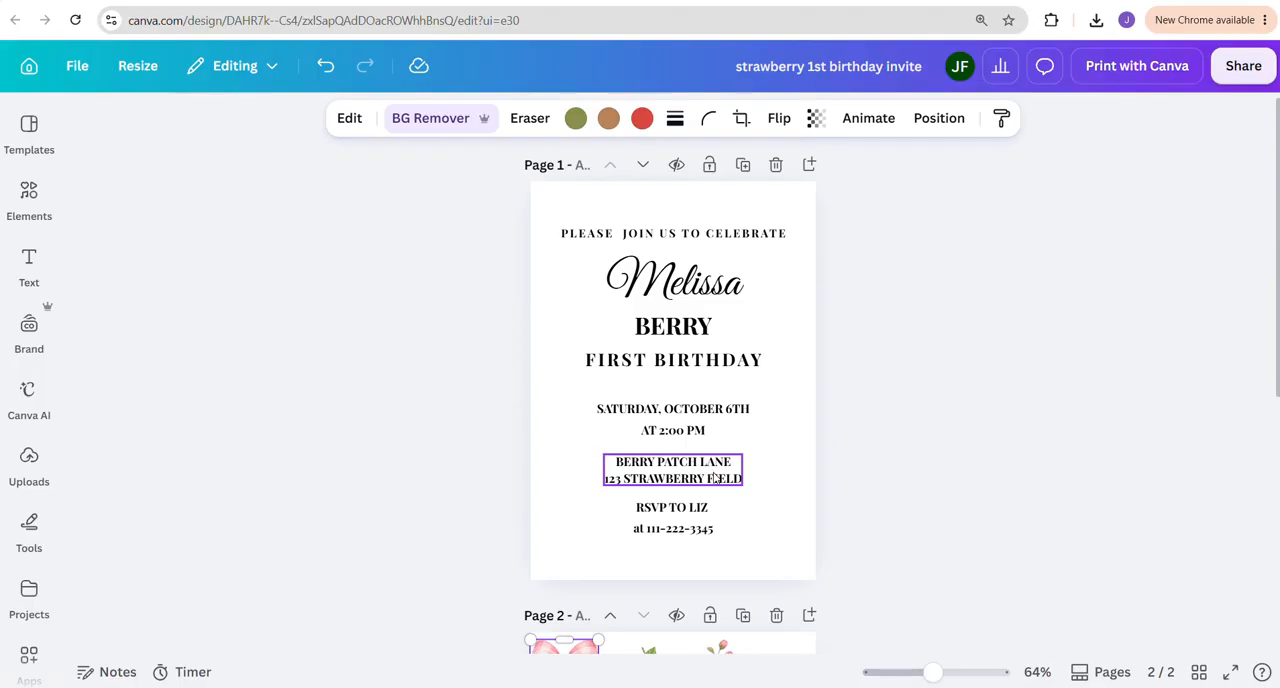
pyautogui.click(670, 208)
pyautogui.hotkey('ctrl', 'v')
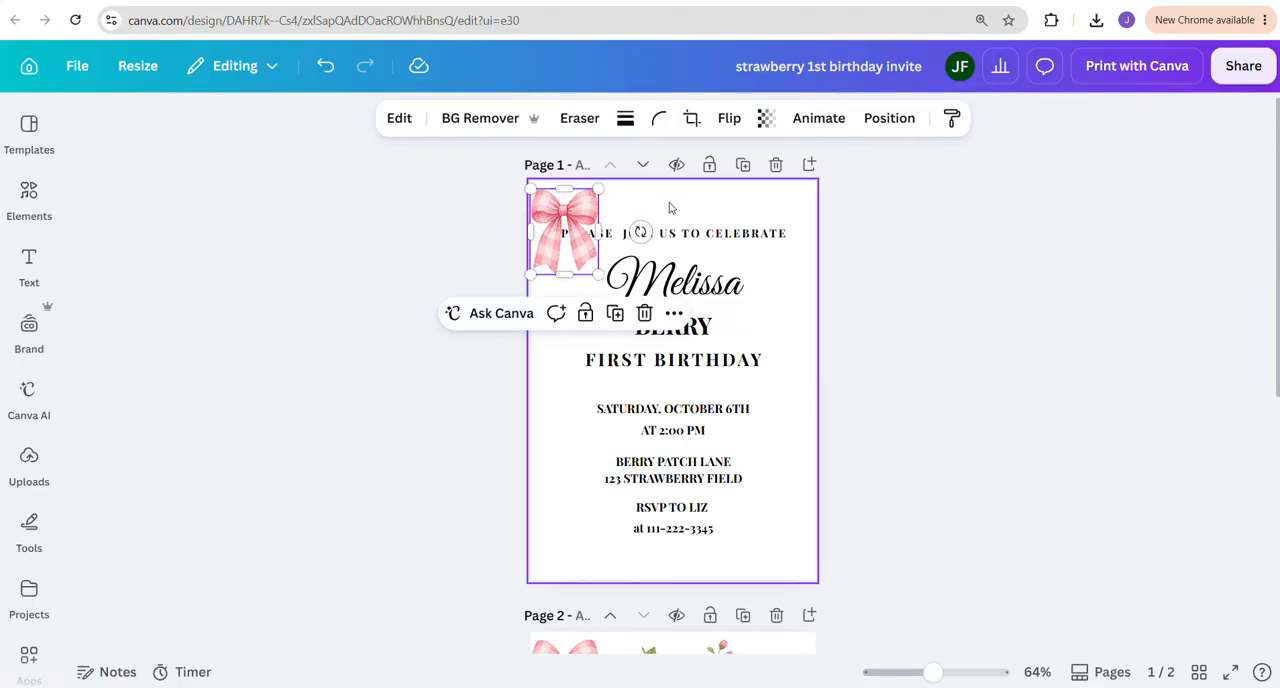
pyautogui.moveTo(562, 206); pyautogui.dragTo(669, 191)
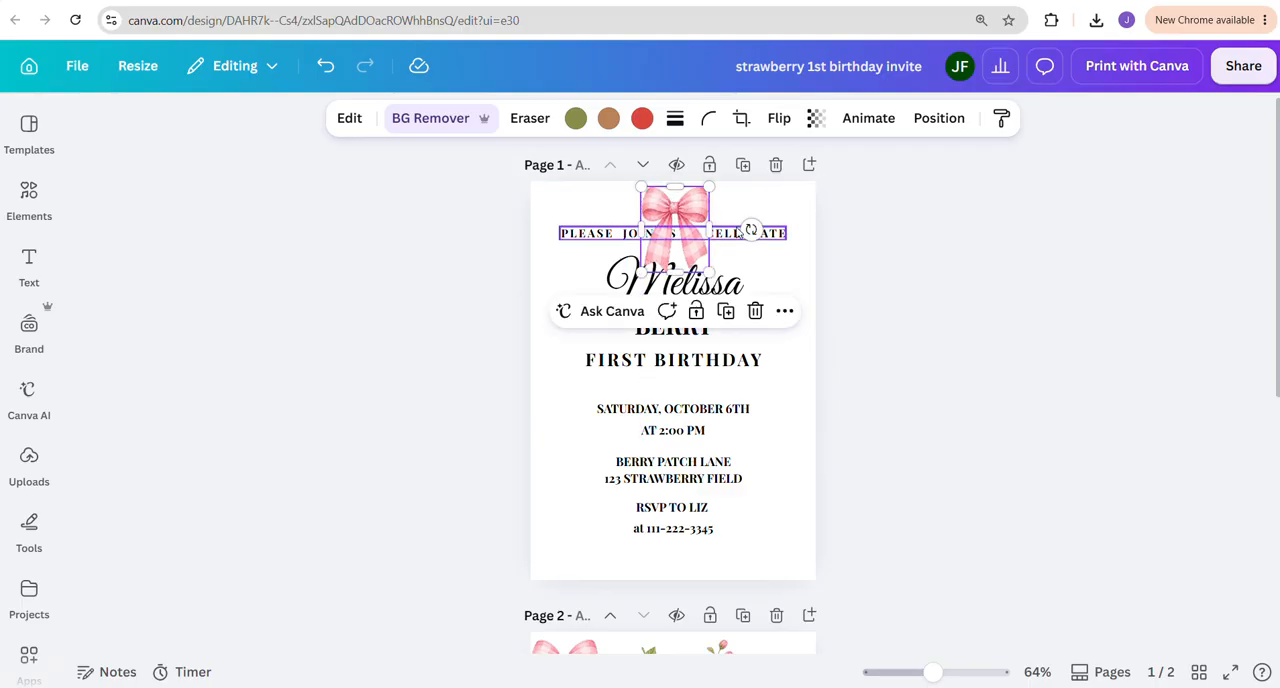
pyautogui.moveTo(676, 213); pyautogui.dragTo(550, 207)
# Scale down all the invitation text on page 1 together and recentre it lower on the page
pyautogui.moveTo(853, 230); pyautogui.dragTo(698, 544)
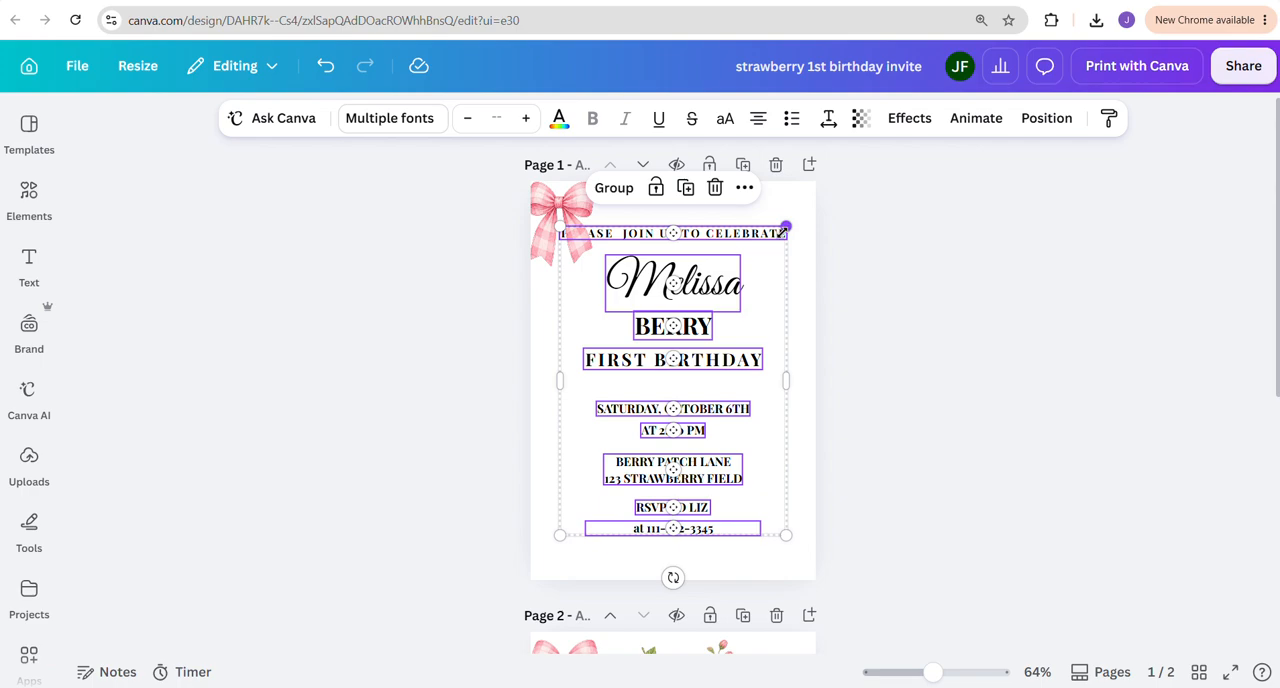
pyautogui.moveTo(785, 228); pyautogui.dragTo(749, 275)
pyautogui.moveTo(675, 371); pyautogui.dragTo(695, 374)
pyautogui.click(929, 397)
# Centre the bow above the text on page 1 and move the "PLEASE JOIN US TO CELEBRATE" line slightly down
pyautogui.moveTo(577, 213); pyautogui.dragTo(686, 216)
pyautogui.click(930, 283)
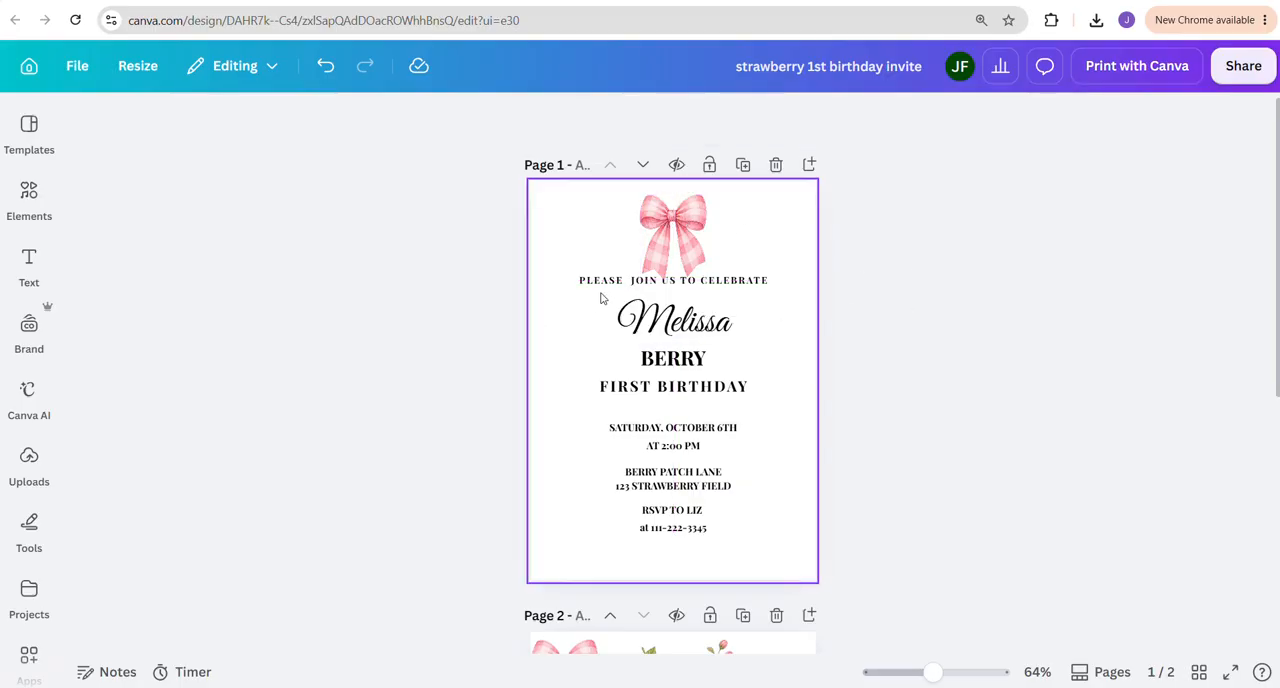
pyautogui.click(685, 285)
pyautogui.moveTo(687, 289); pyautogui.dragTo(687, 294)
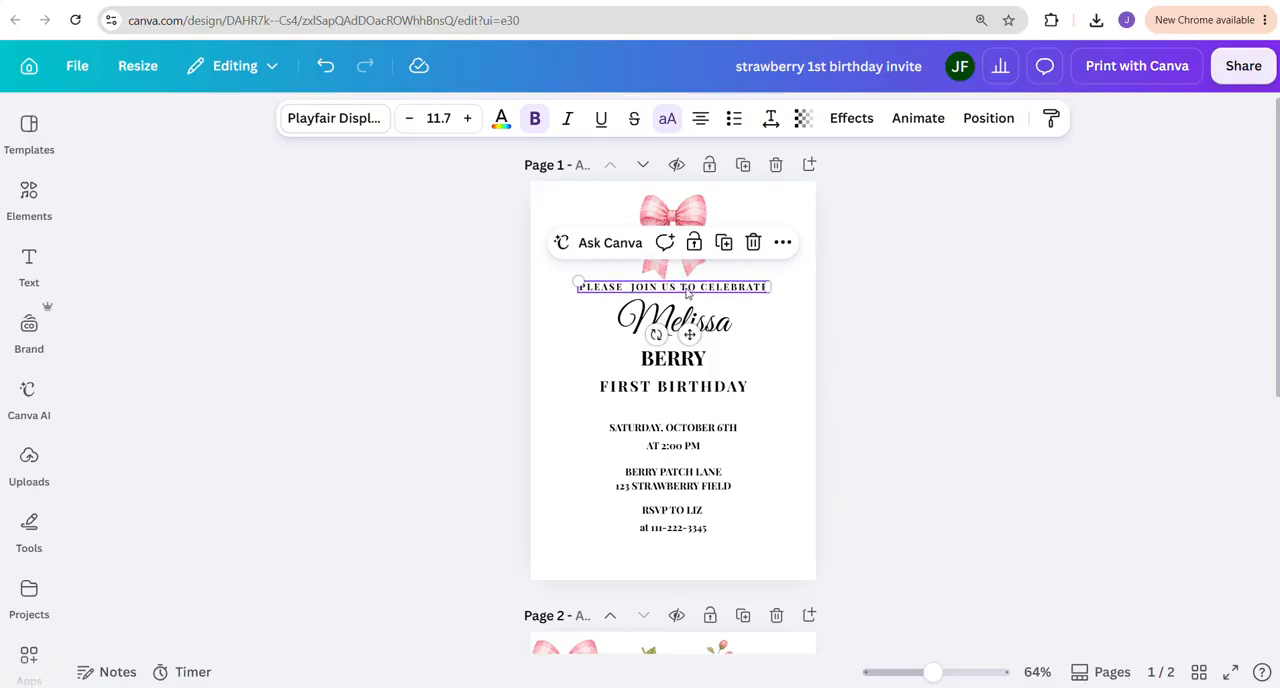
pyautogui.click(874, 334)
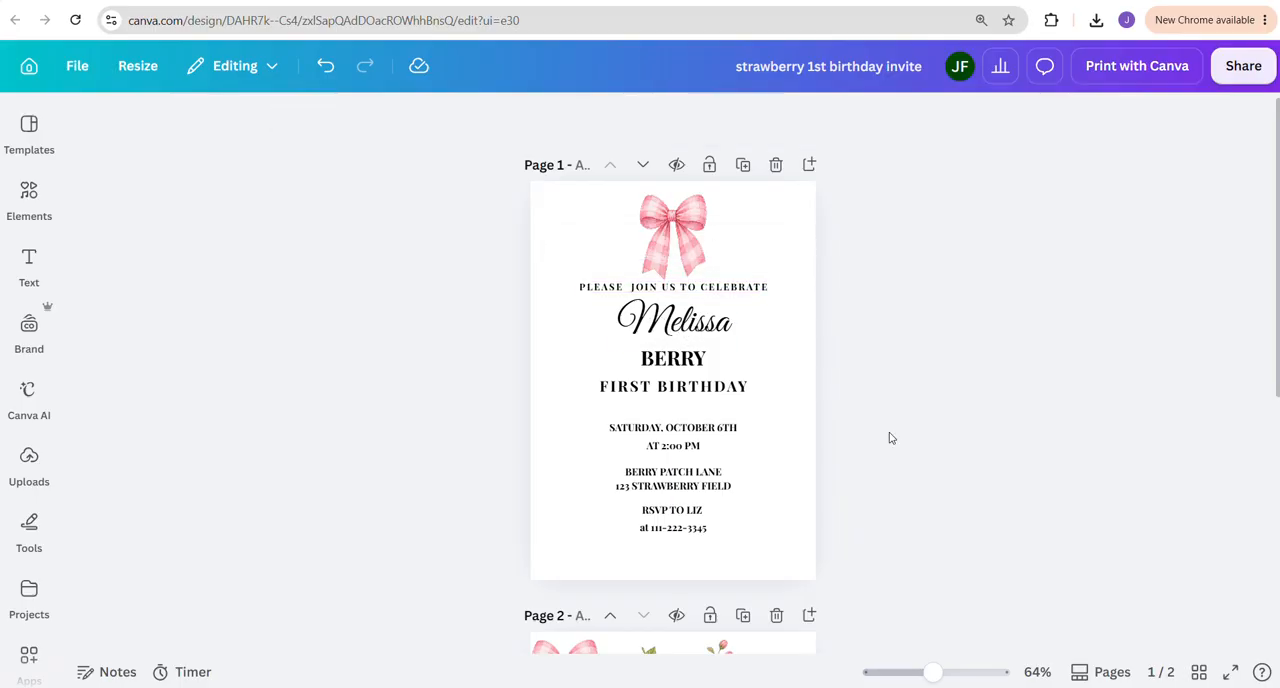
# Copy the strawberry cluster from page 2 onto page 1 and place it in the lower-left corner
pyautogui.scroll(-3, 891, 438)
pyautogui.click(657, 372)
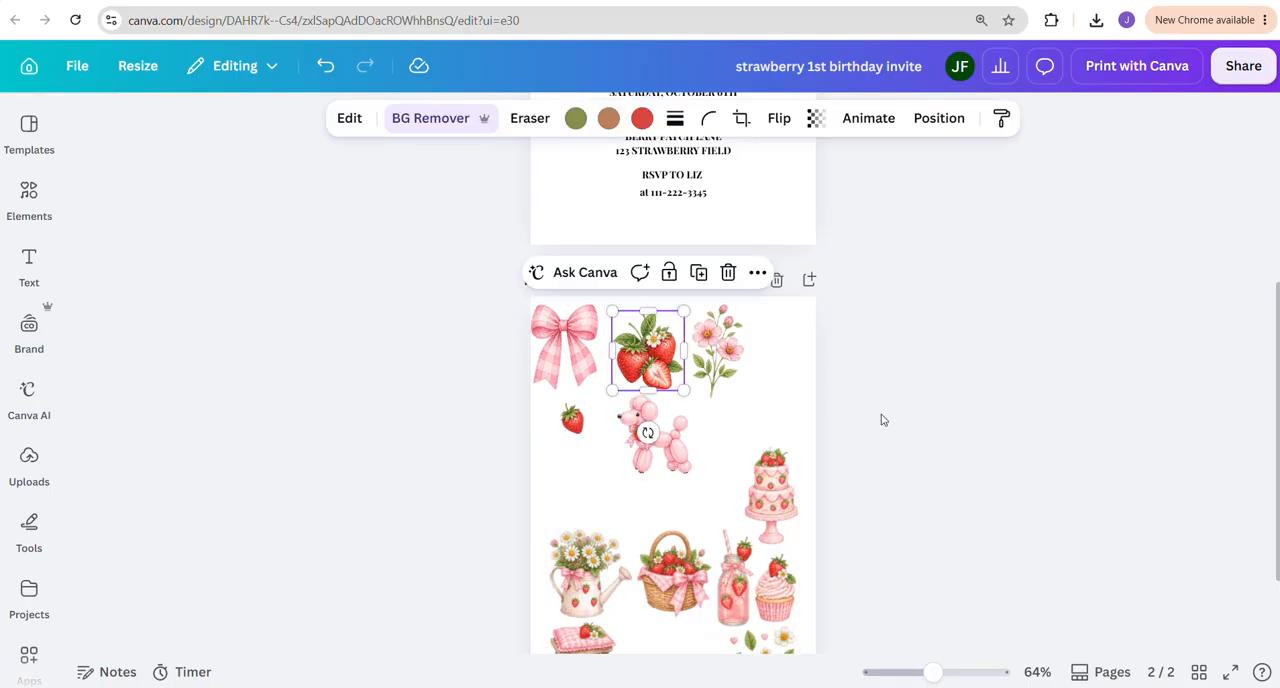
pyautogui.scroll(3, 895, 428)
pyautogui.click(545, 470)
pyautogui.hotkey('ctrl', 'v')
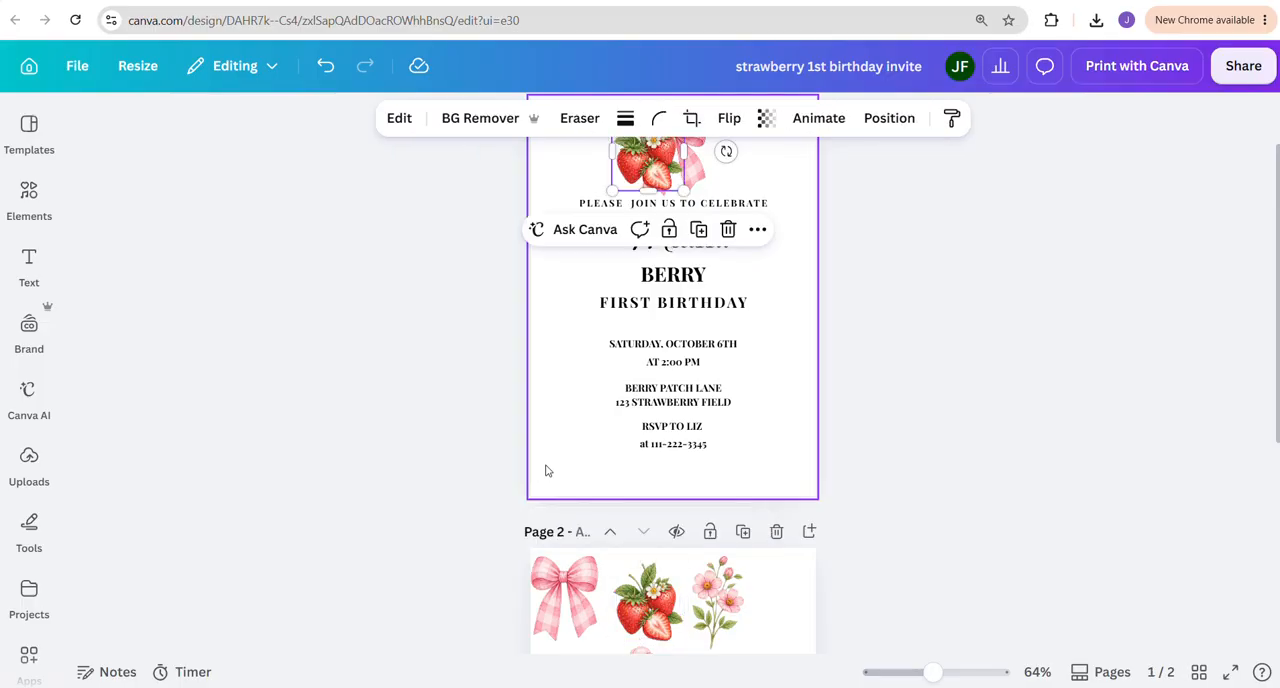
pyautogui.moveTo(655, 176); pyautogui.dragTo(572, 462)
pyautogui.click(1077, 452)
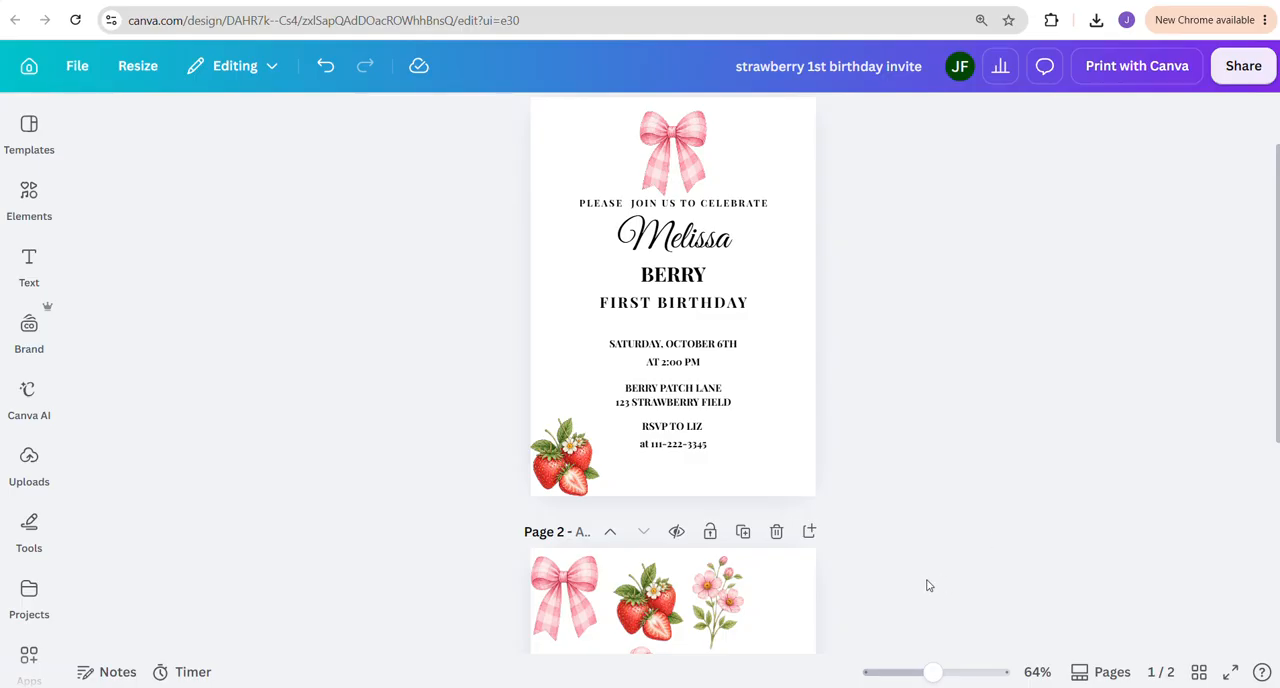
# Copy the balloon poodle from page 2 onto page 1 and place it in the lower-right corner
pyautogui.scroll(-3, 927, 585)
pyautogui.click(655, 530)
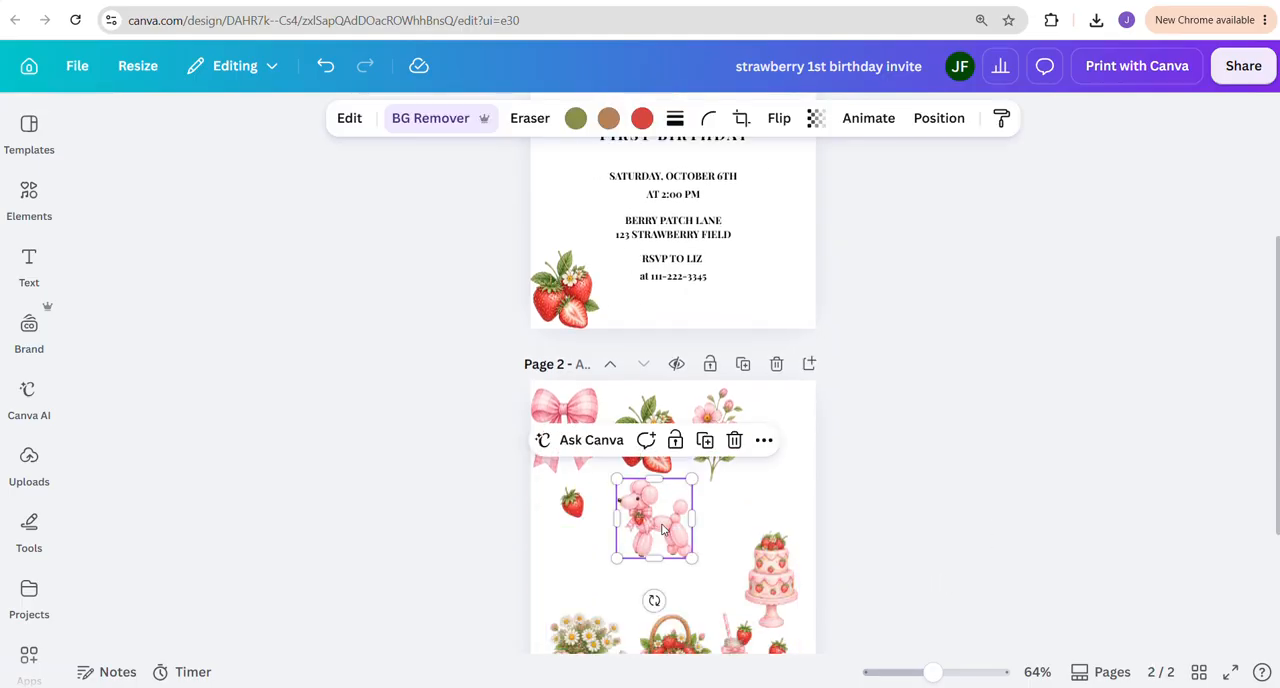
pyautogui.click(790, 306)
pyautogui.hotkey('ctrl', 'v')
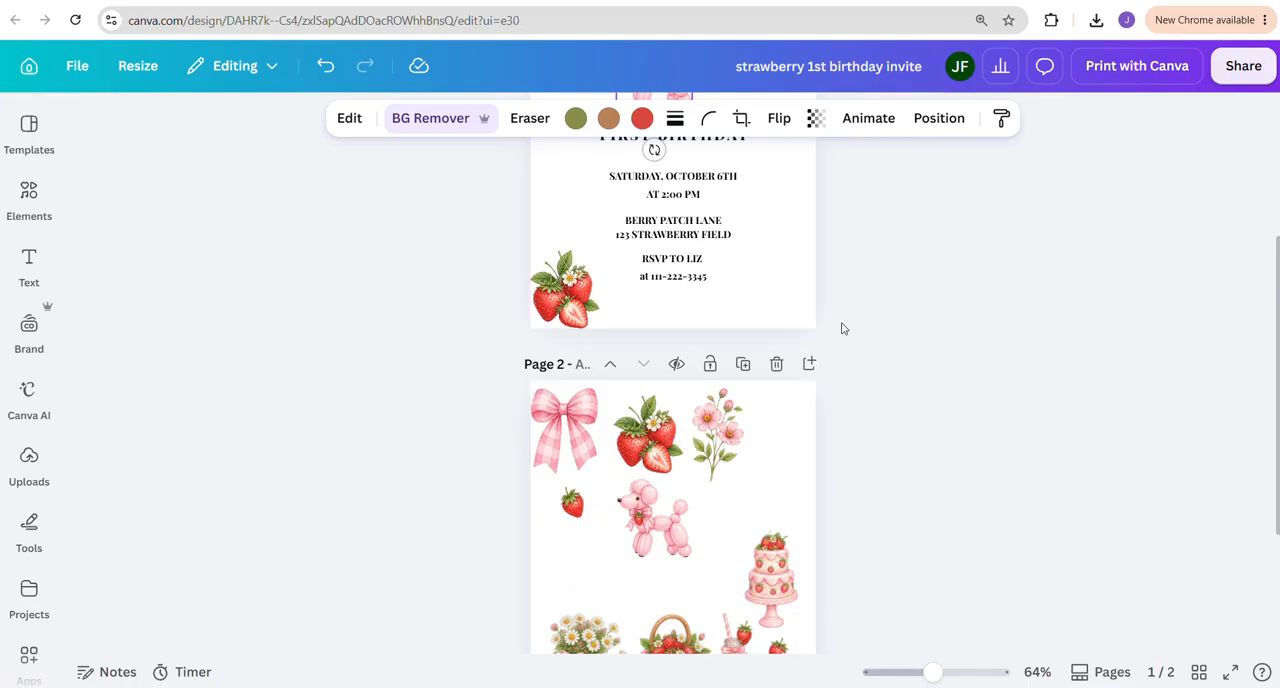
pyautogui.scroll(3, 900, 323)
pyautogui.moveTo(680, 332); pyautogui.dragTo(781, 536)
pyautogui.click(862, 539)
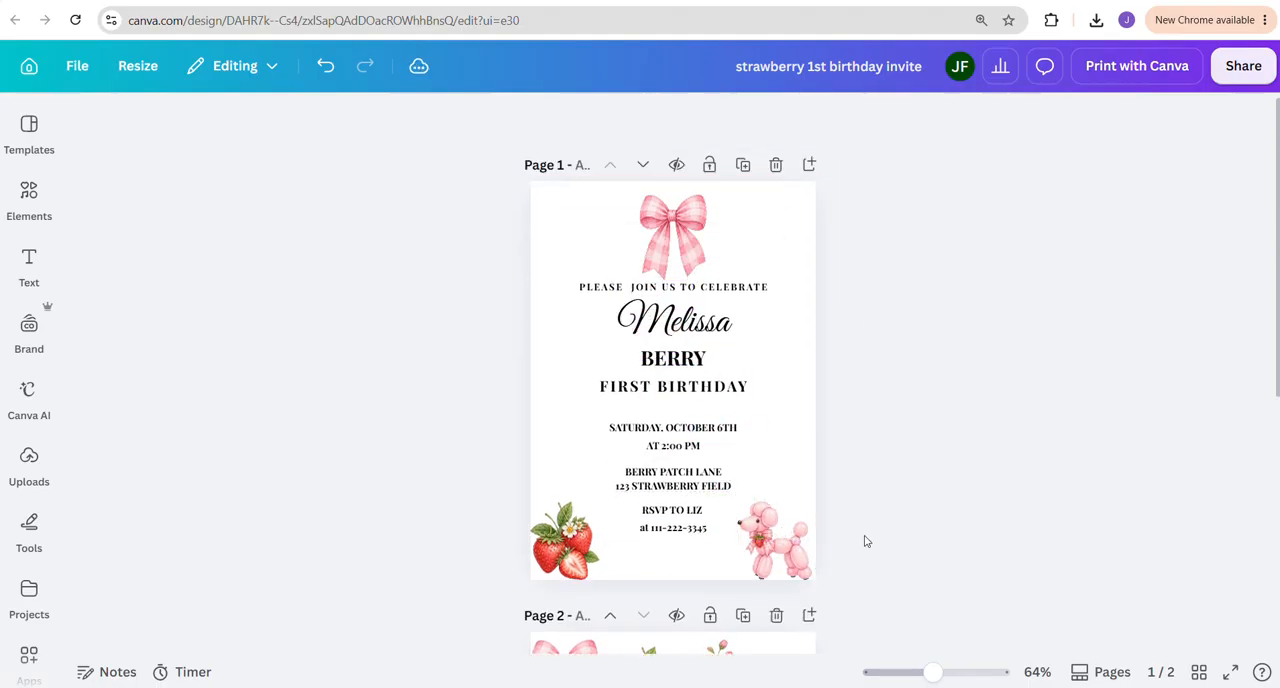
# Copy the pink flower stem from page 2 onto page 1 and place it, reduced in size, in the upper-left area
pyautogui.scroll(-3, 875, 547)
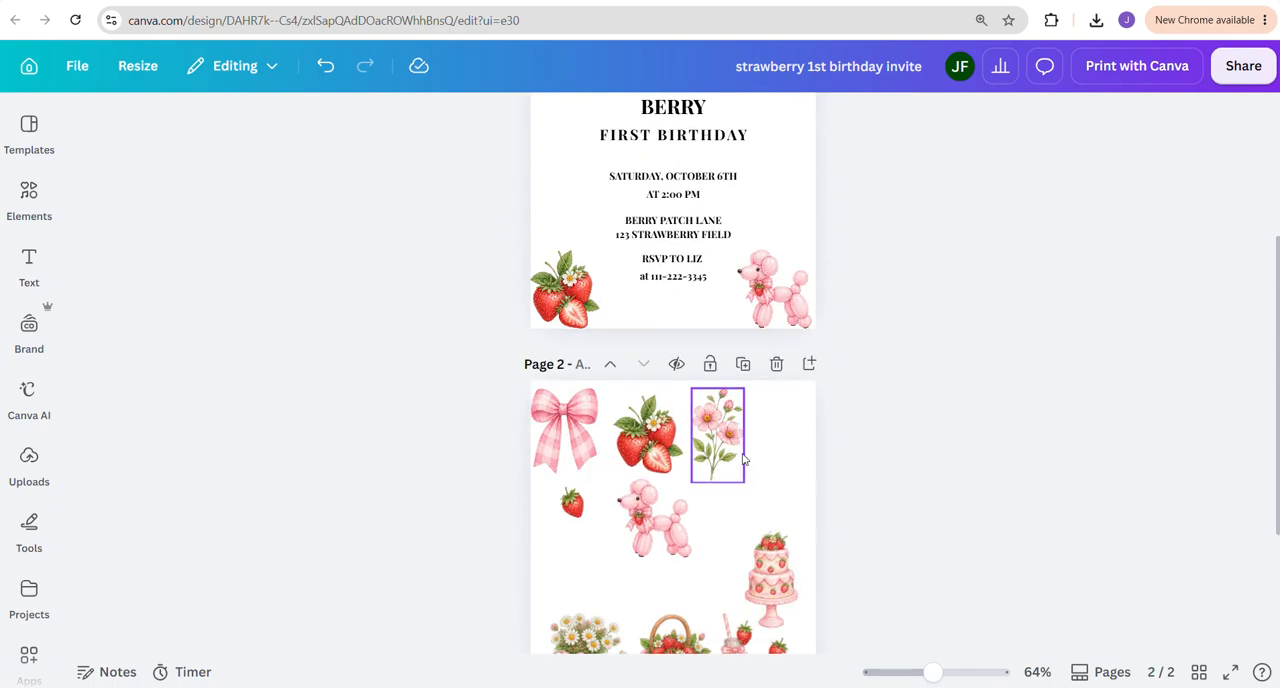
pyautogui.click(714, 437)
pyautogui.scroll(-2, 715, 437)
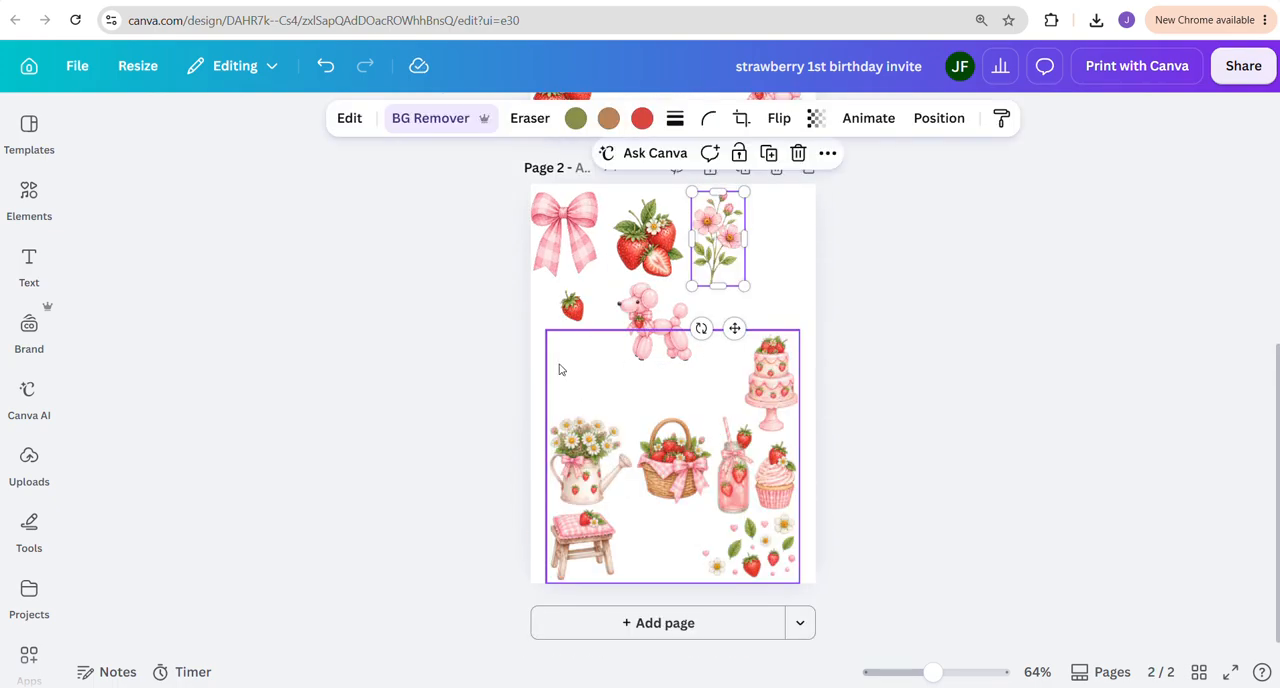
pyautogui.scroll(4, 640, 320)
pyautogui.click(565, 237)
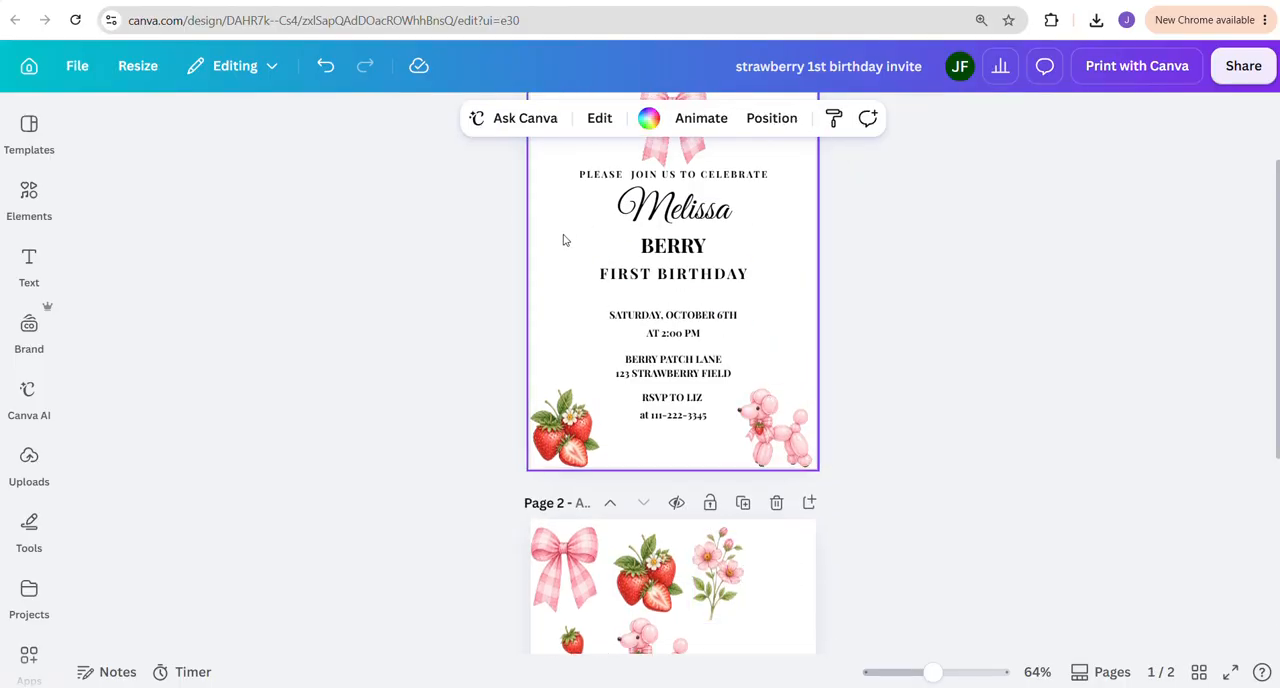
pyautogui.hotkey('ctrl', 'v')
pyautogui.scroll(2, 754, 317)
pyautogui.moveTo(728, 230); pyautogui.dragTo(579, 219)
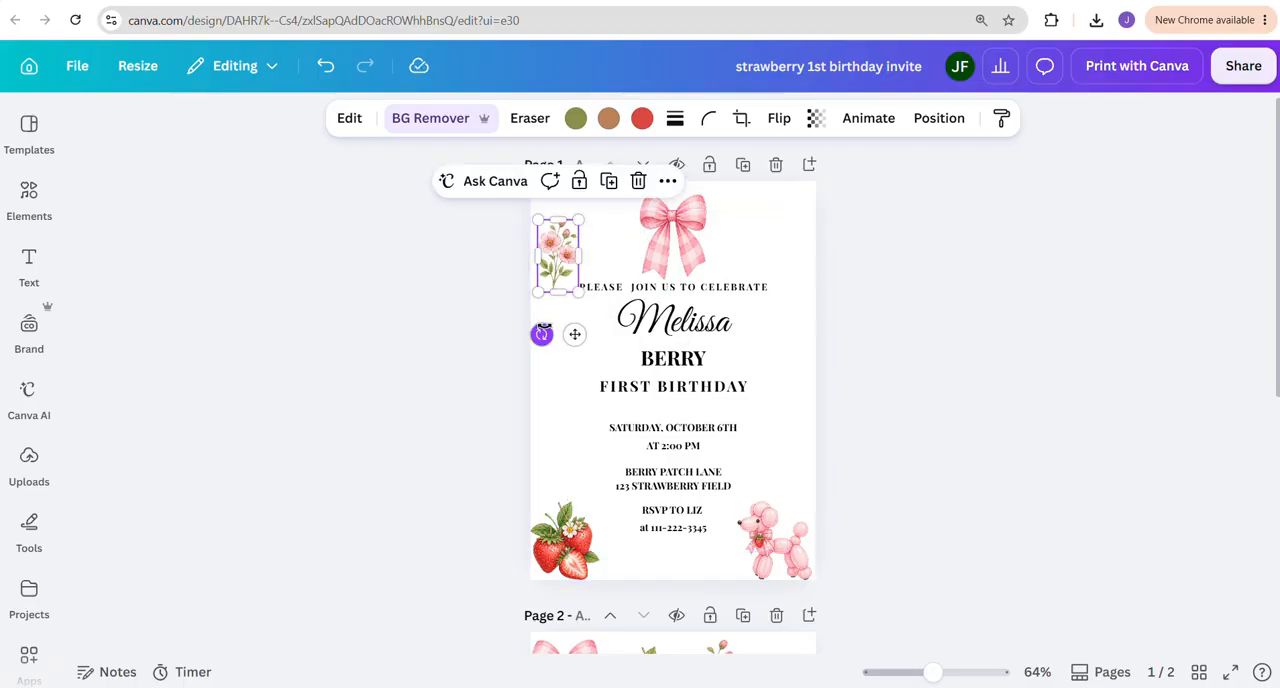
# Tilt the flower stem slightly clockwise and place a duplicate of it directly below along the page's left edge
pyautogui.moveTo(541, 334); pyautogui.dragTo(526, 331)
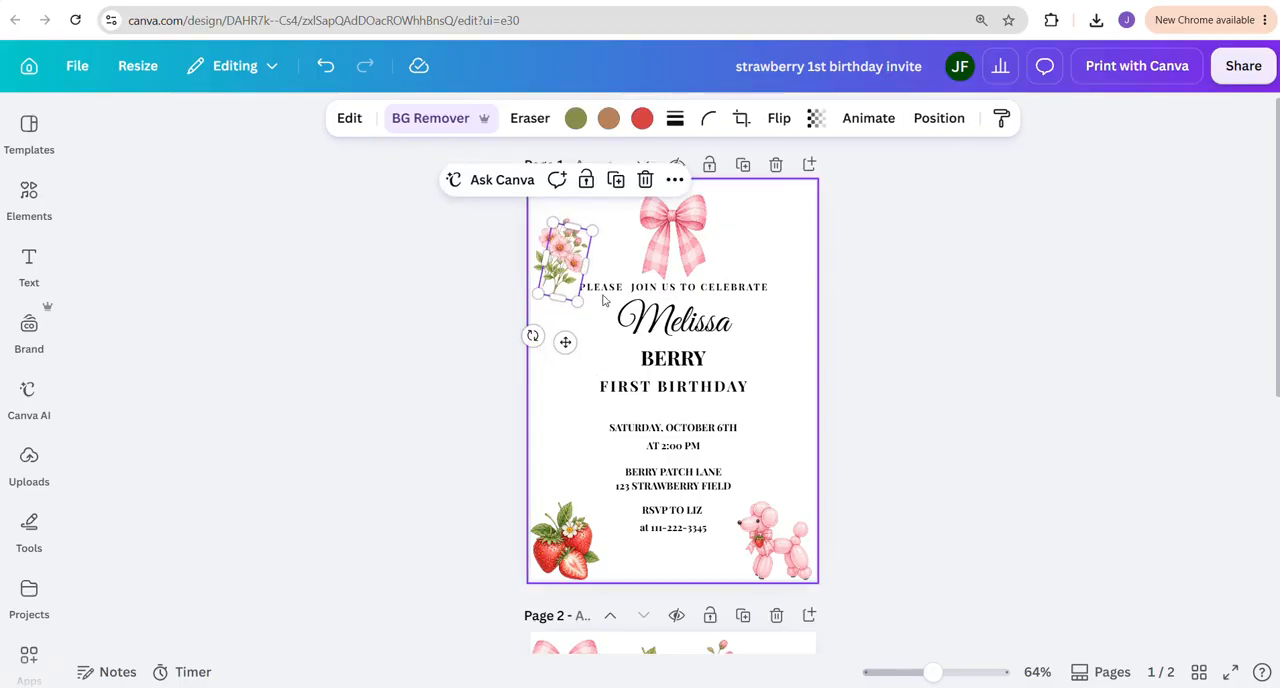
pyautogui.moveTo(556, 282); pyautogui.dragTo(545, 352)
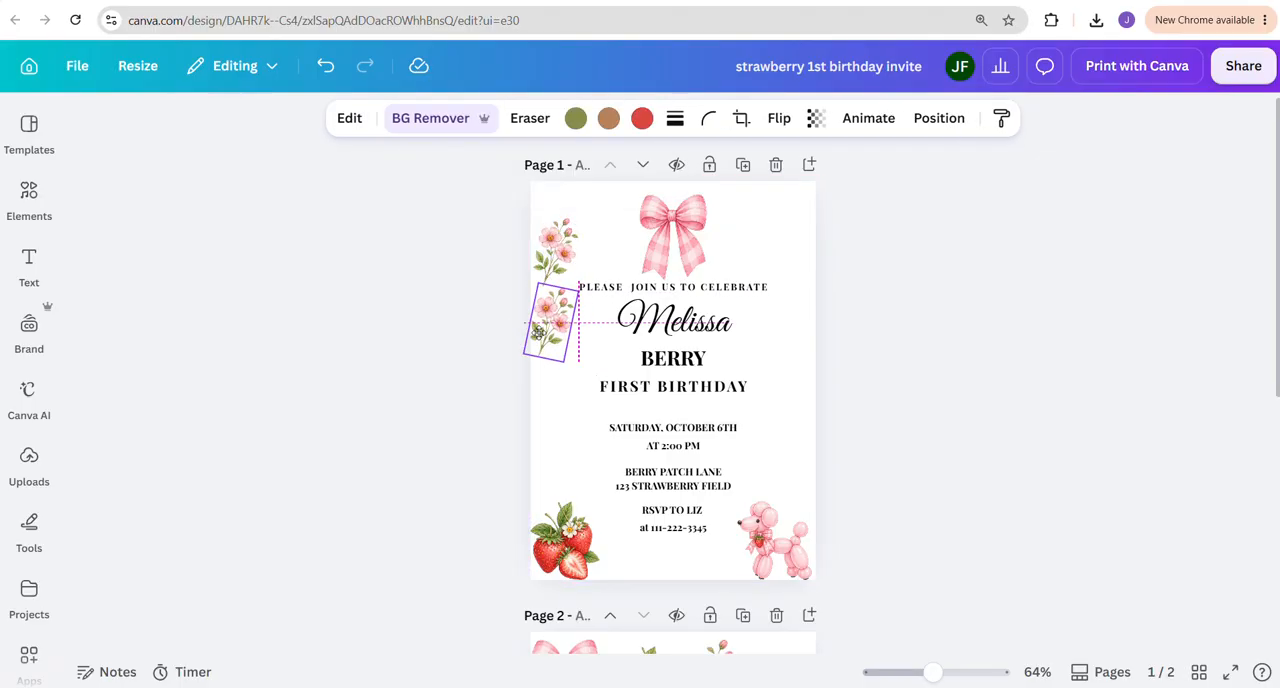
pyautogui.click(460, 420)
# Copy the single strawberry from page 2 onto page 1 and place it between the two flower stems
pyautogui.scroll(-3, 655, 568)
pyautogui.click(571, 420)
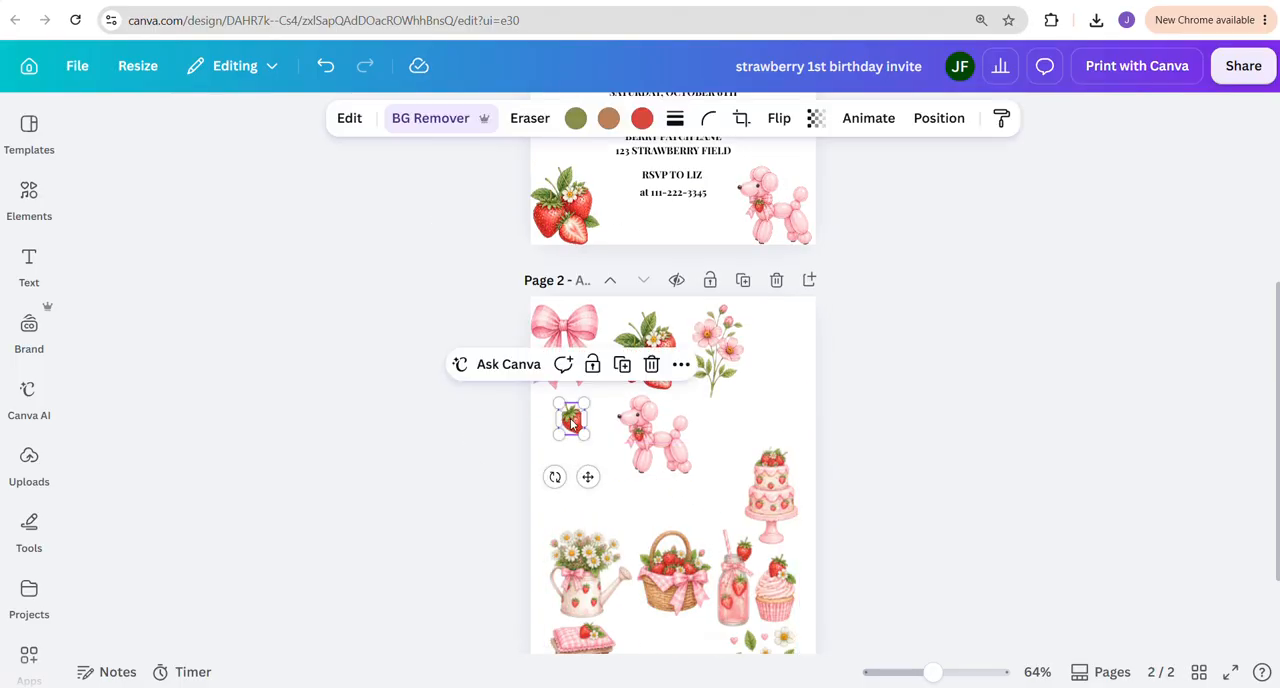
pyautogui.scroll(3, 573, 423)
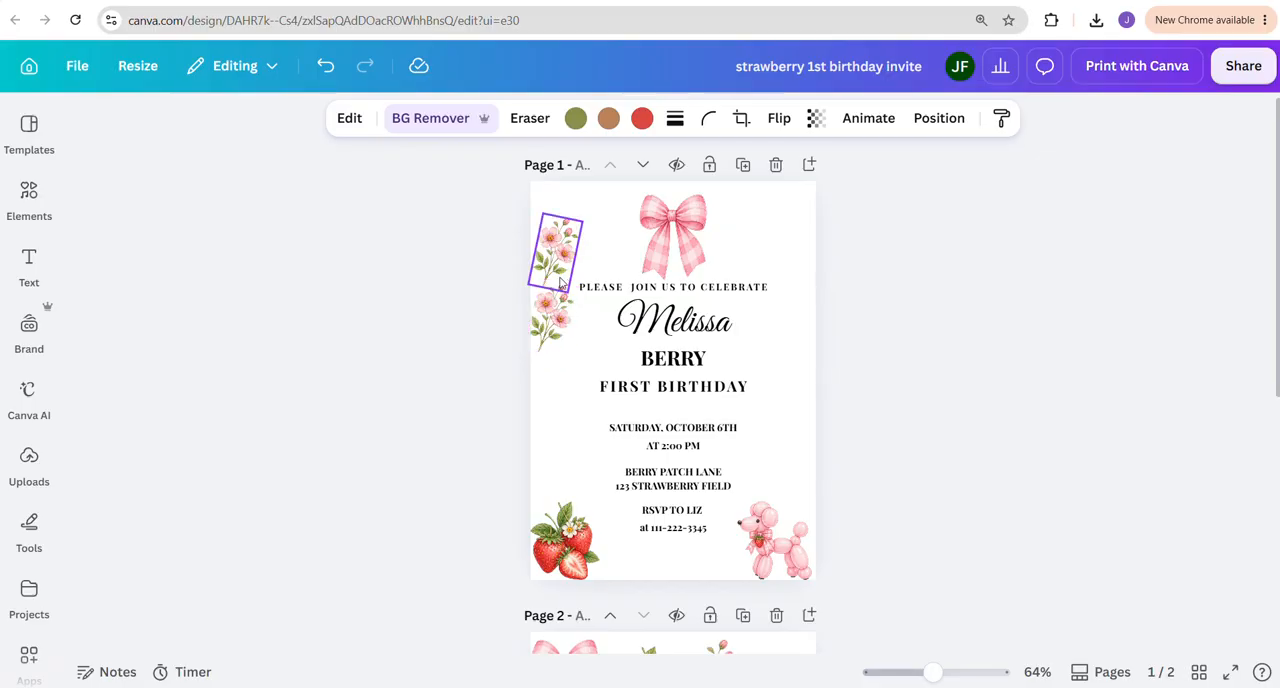
pyautogui.hotkey('ctrl', 'v')
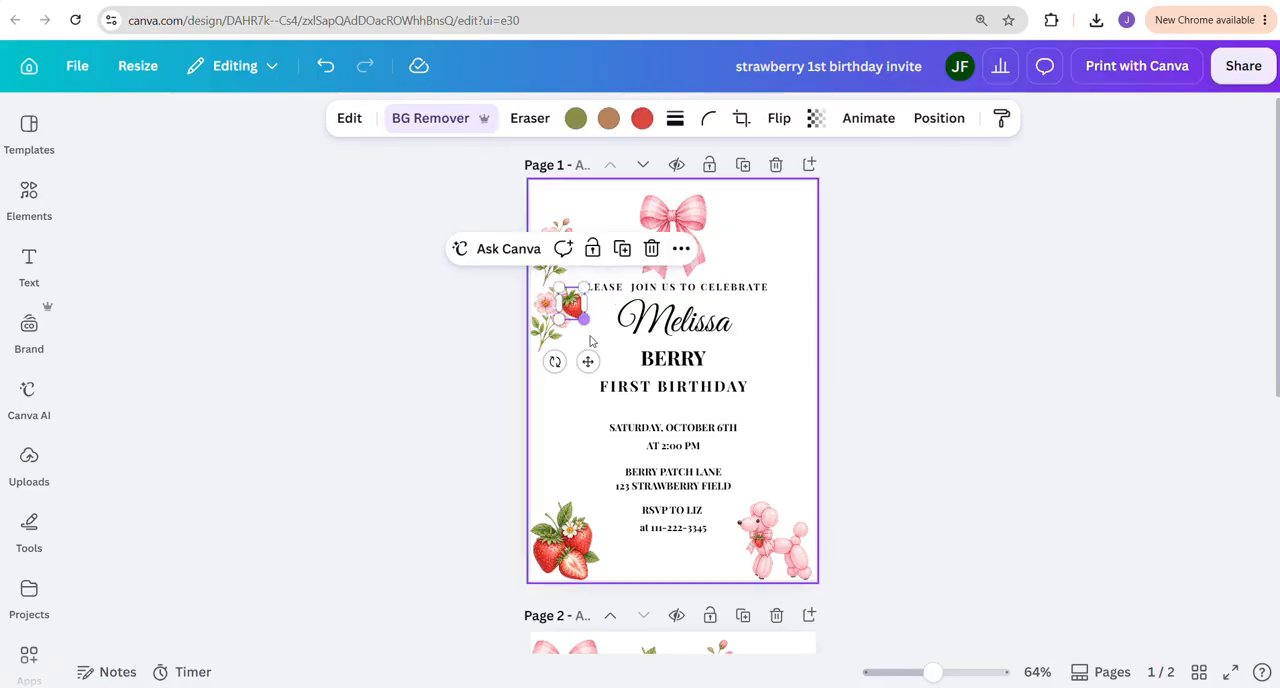
pyautogui.moveTo(587, 361); pyautogui.dragTo(562, 332)
pyautogui.click(1228, 380)
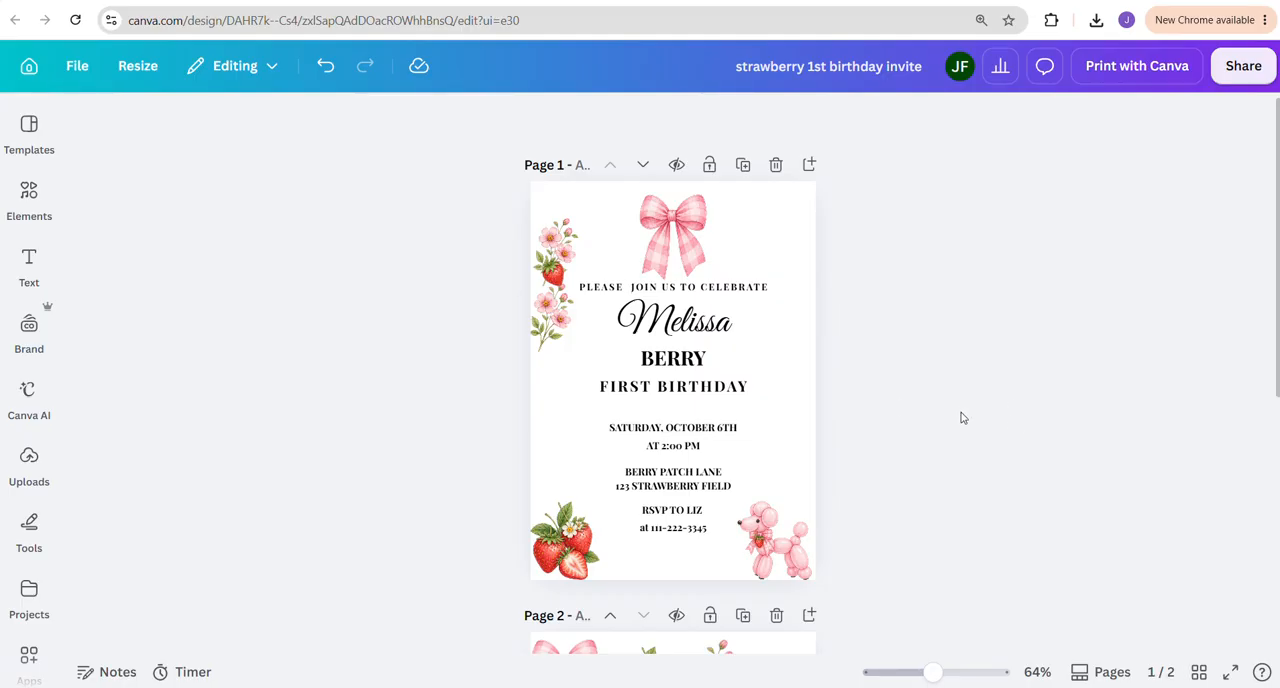
# Move the upper flower stem on page 1 inward, right beside the gingham bow
pyautogui.scroll(-3, 963, 420)
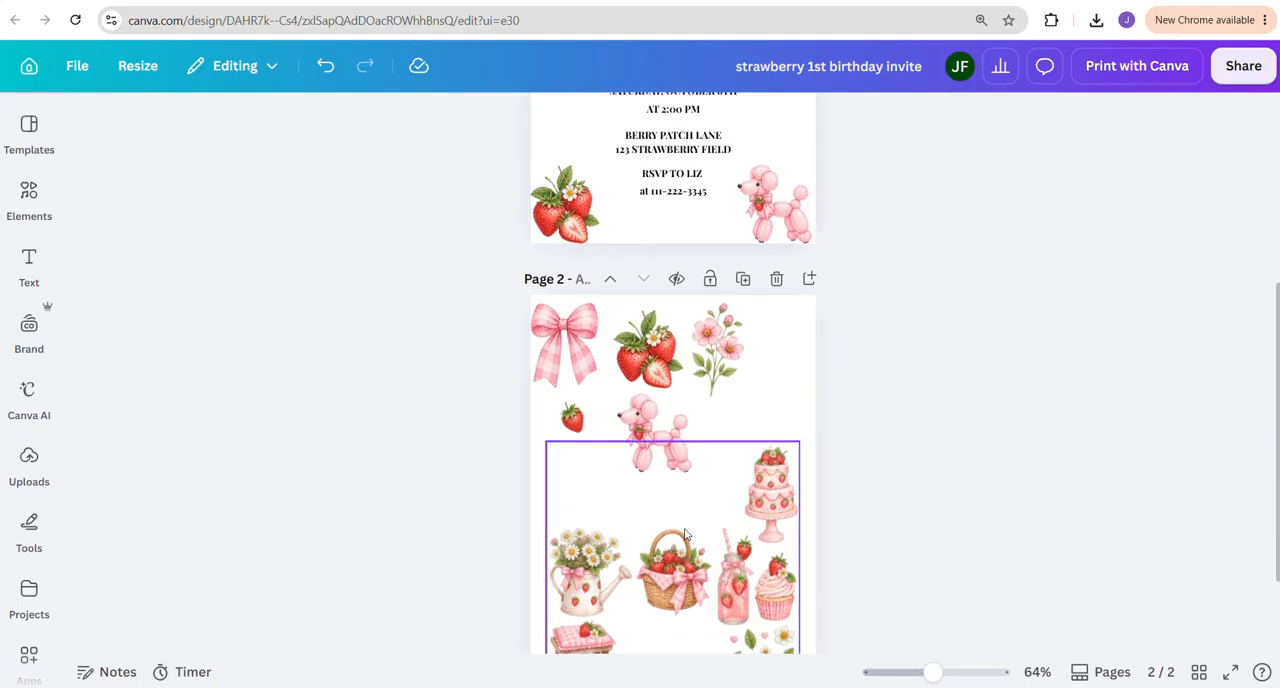
pyautogui.scroll(-1, 593, 540)
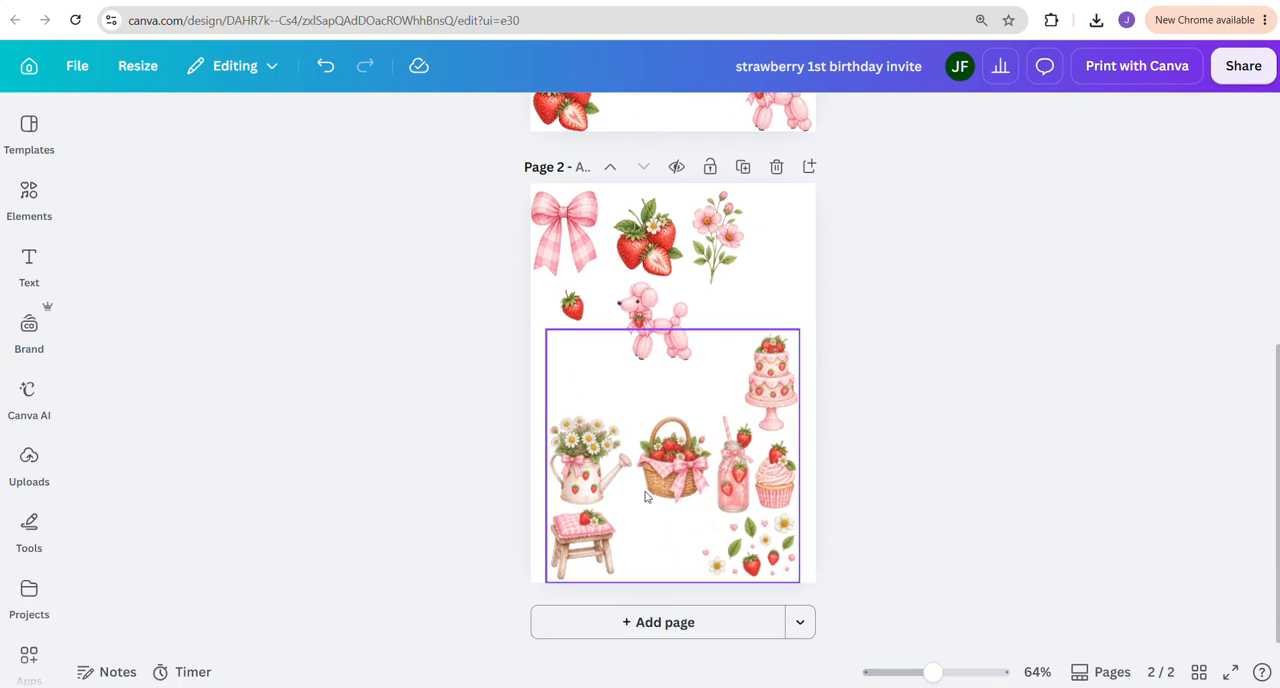
pyautogui.scroll(4, 842, 385)
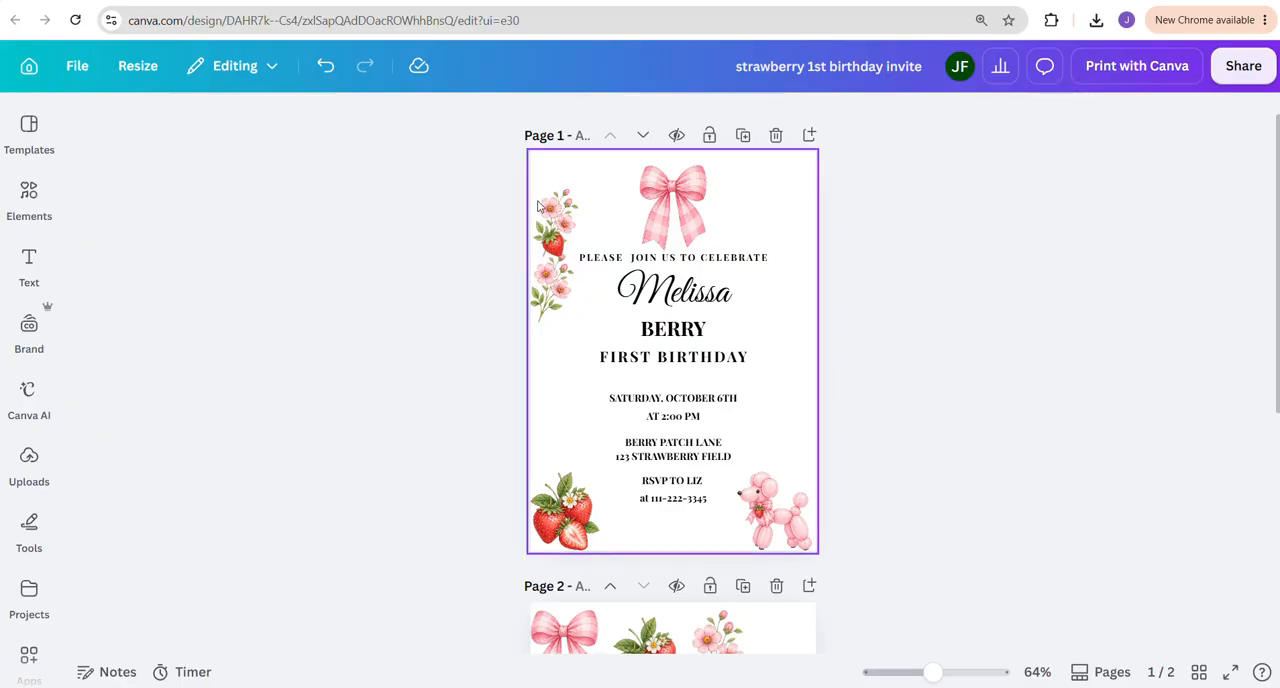
pyautogui.moveTo(546, 215); pyautogui.dragTo(584, 196)
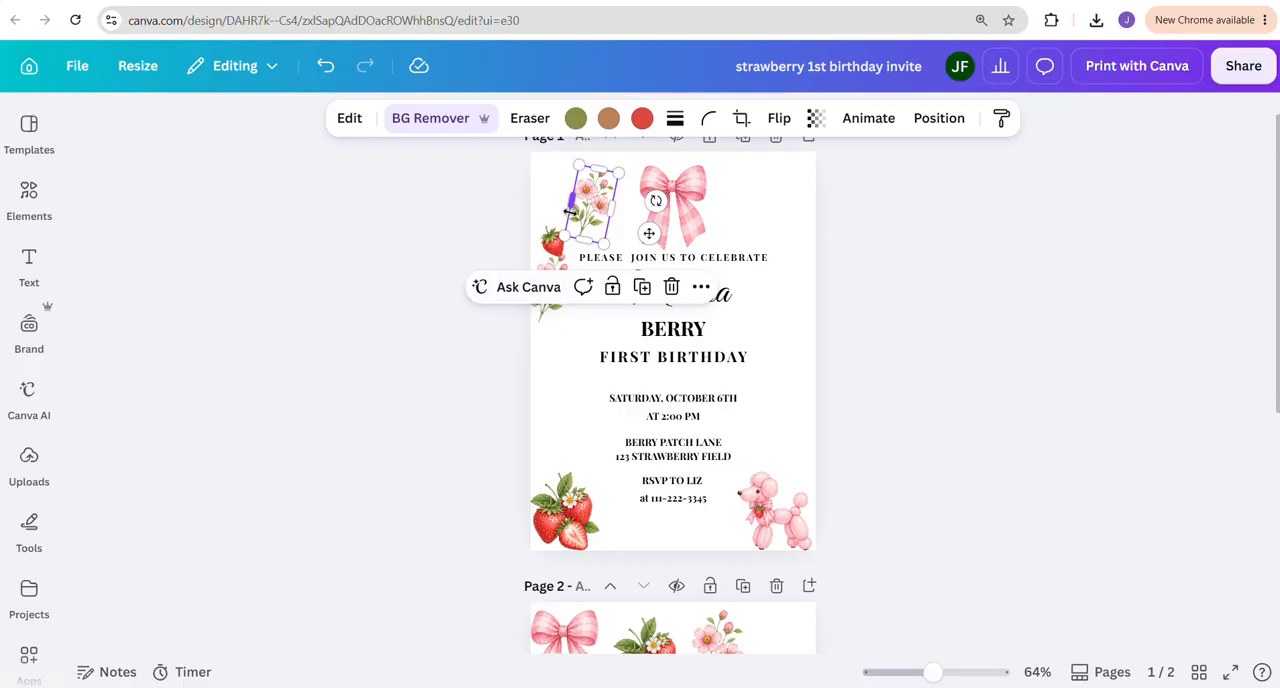
pyautogui.scroll(-4, 584, 228)
pyautogui.scroll(1, 630, 400)
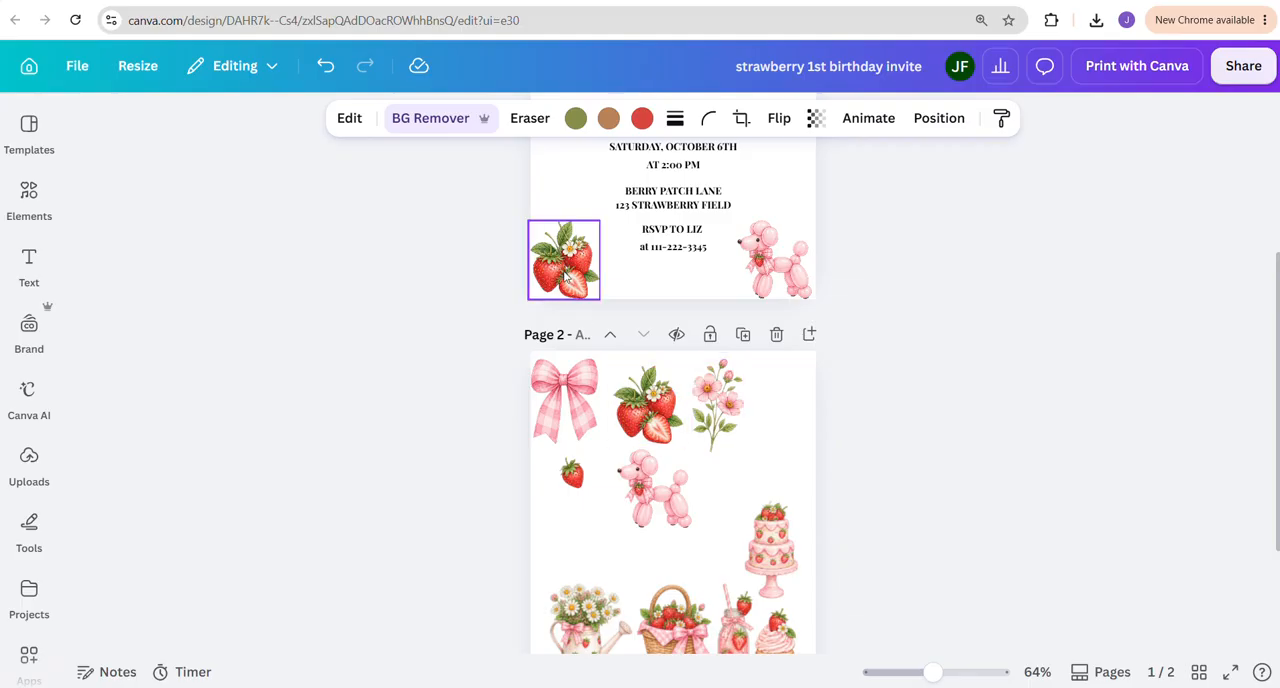
# Delete the strawberry cluster and the balloon poodle from the lower corners of page 1
pyautogui.click(566, 279)
pyautogui.press('Delete')
pyautogui.click(771, 275)
pyautogui.press('Delete')
pyautogui.scroll(3, 765, 305)
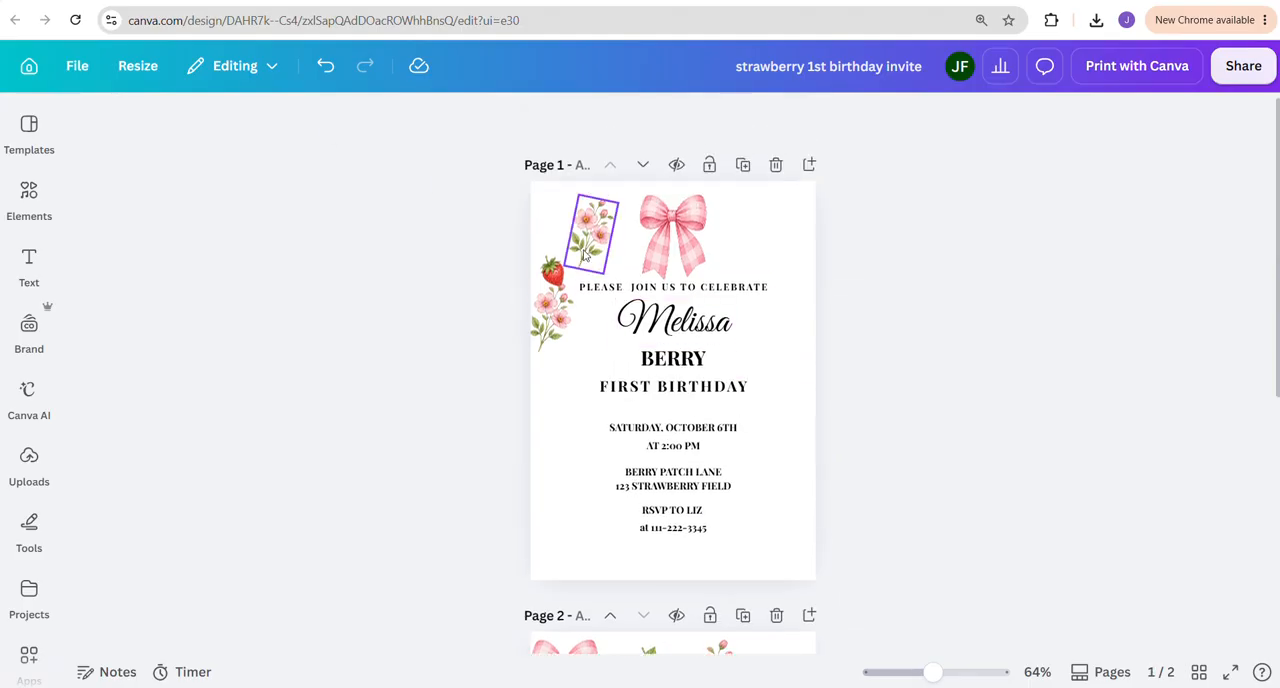
# Delete both flower stems, the gingham bow and the single strawberry from page 1, leaving only the text
pyautogui.click(547, 309)
pyautogui.press('Delete')
pyautogui.click(590, 222)
pyautogui.press('Delete')
pyautogui.click(672, 235)
pyautogui.press('Delete')
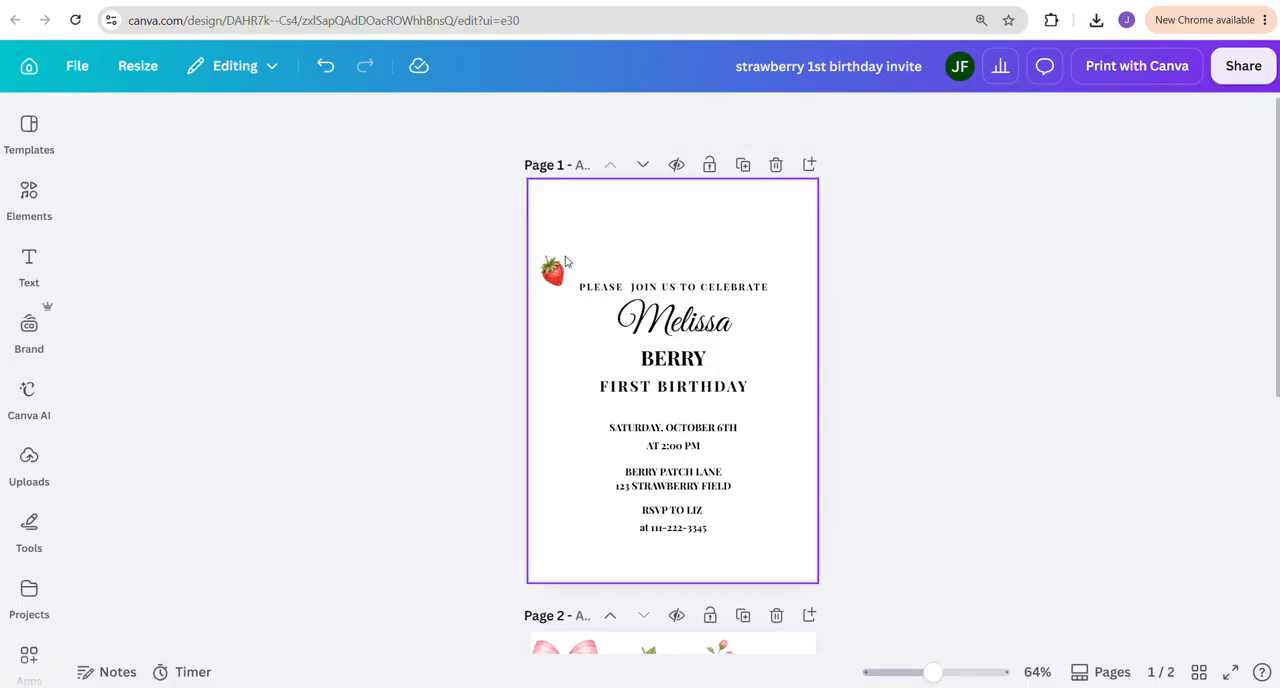
pyautogui.click(553, 270)
pyautogui.press('Delete')
pyautogui.click(572, 232)
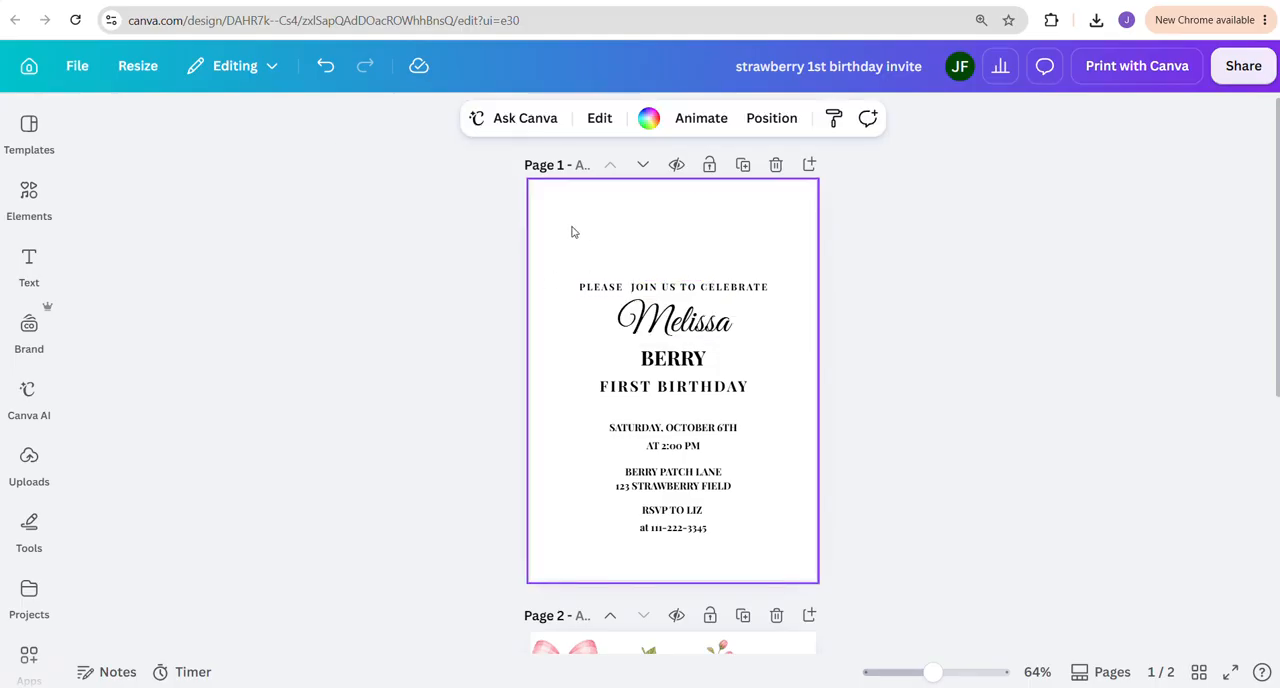
# Add a square shape to page 1 and stretch it behind the text to about 4.54 × 6.66 in, leaving a narrow page margin
pyautogui.click(36, 200)
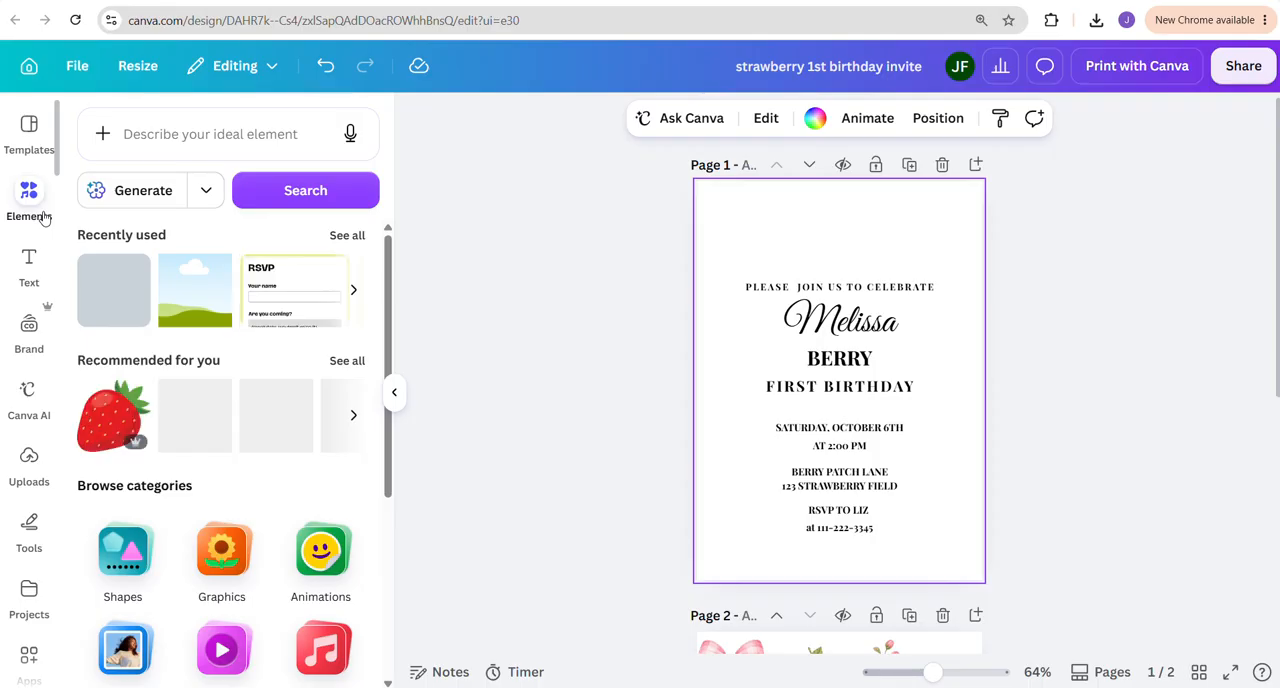
pyautogui.scroll(-5, 160, 320)
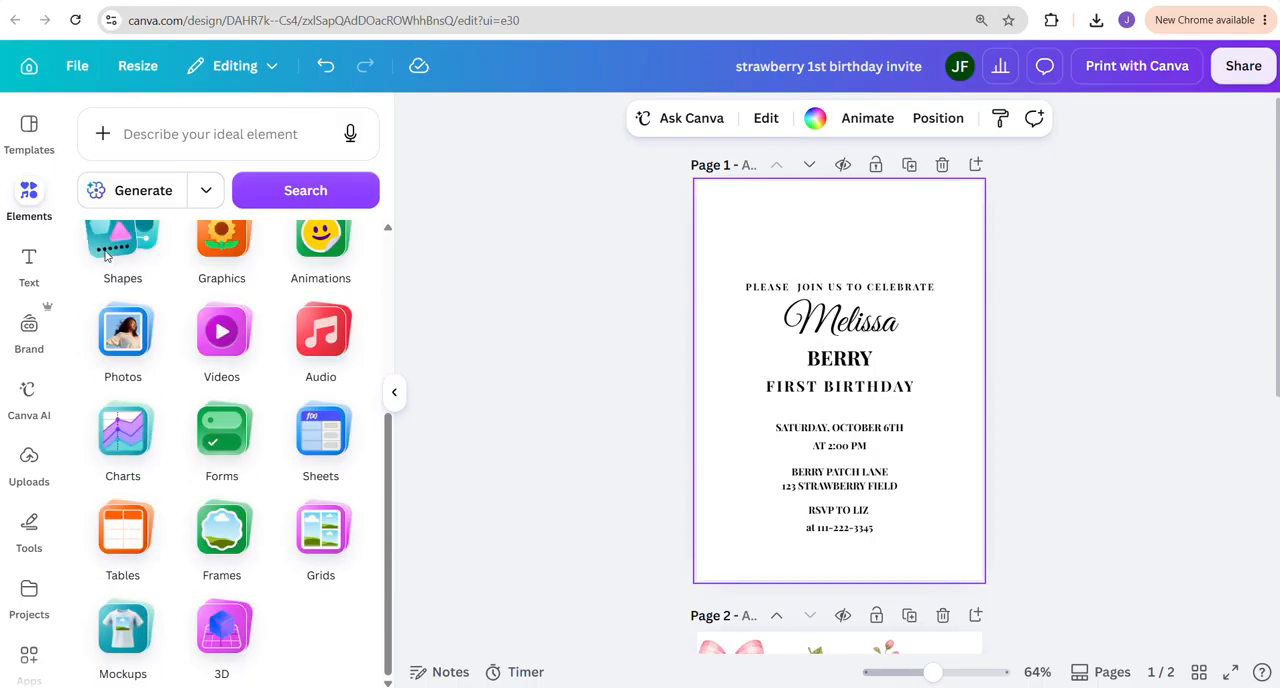
pyautogui.click(106, 256)
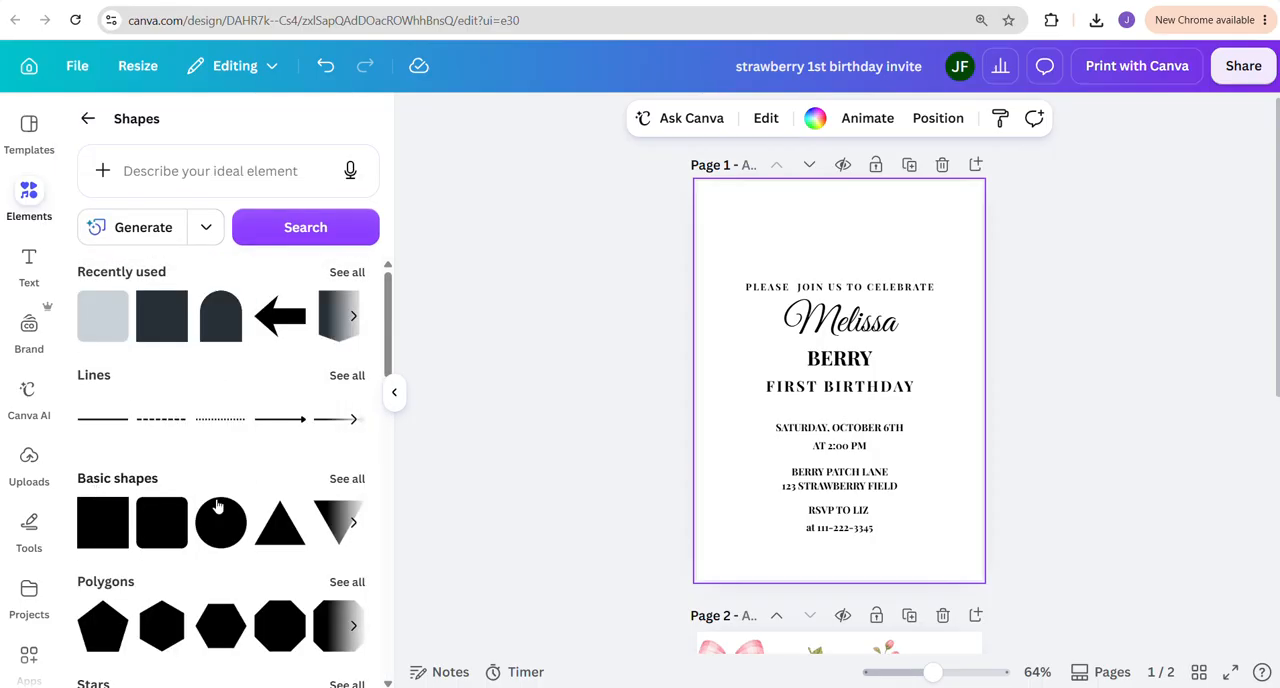
pyautogui.click(347, 479)
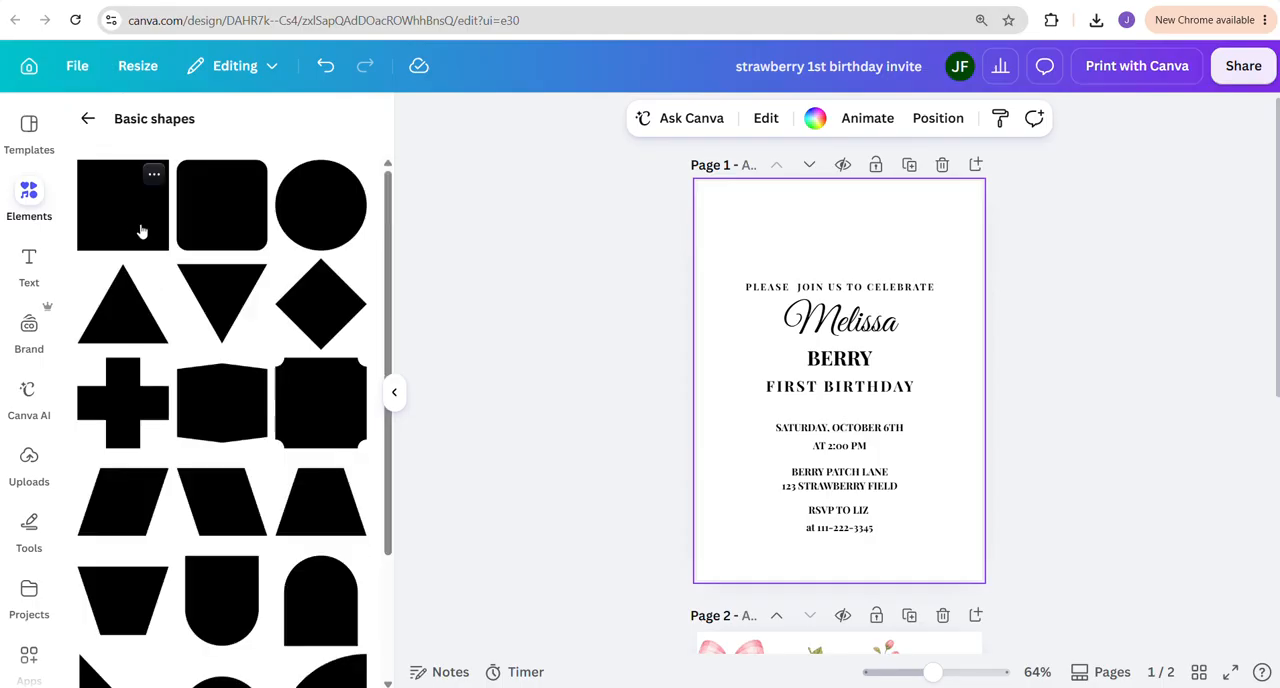
pyautogui.press('r')
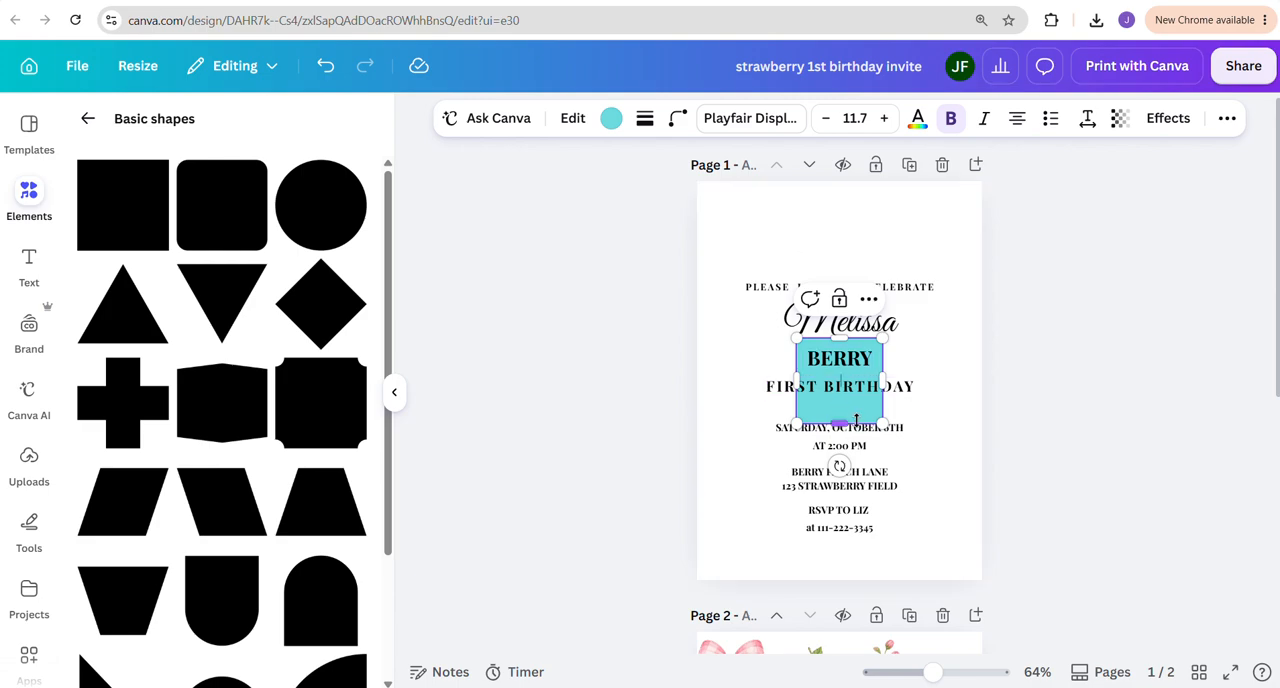
pyautogui.moveTo(866, 416); pyautogui.dragTo(972, 232)
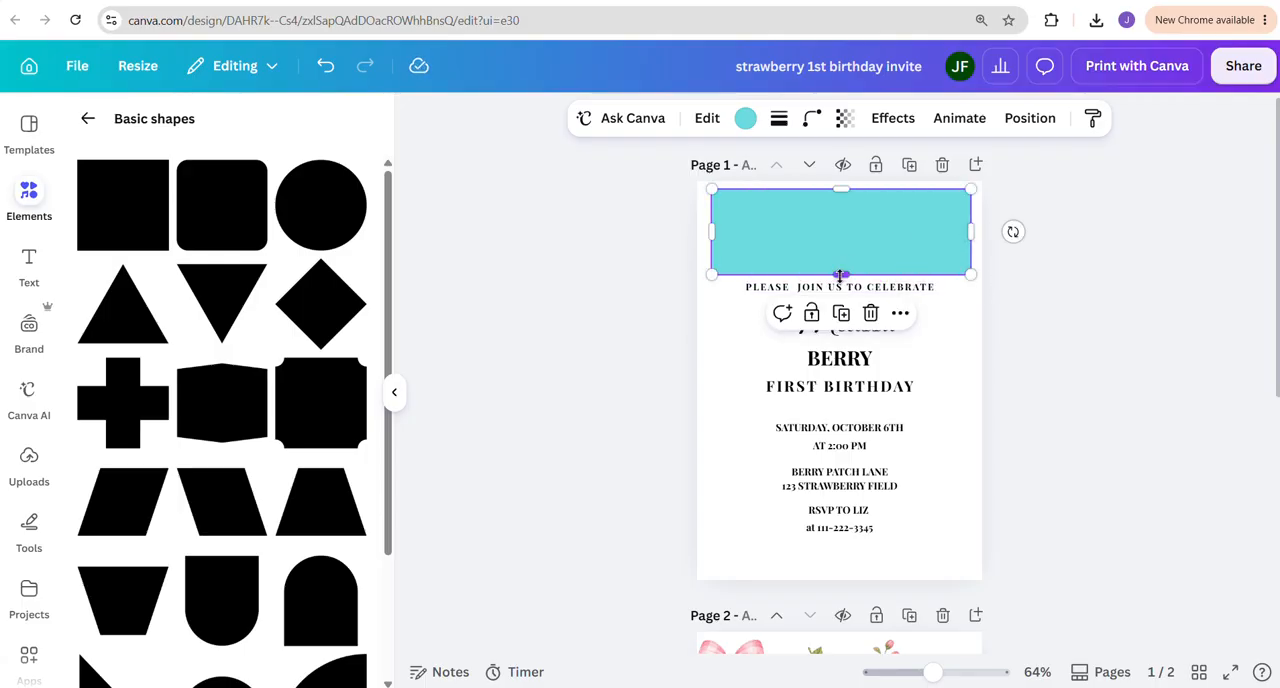
pyautogui.moveTo(840, 274); pyautogui.dragTo(828, 571)
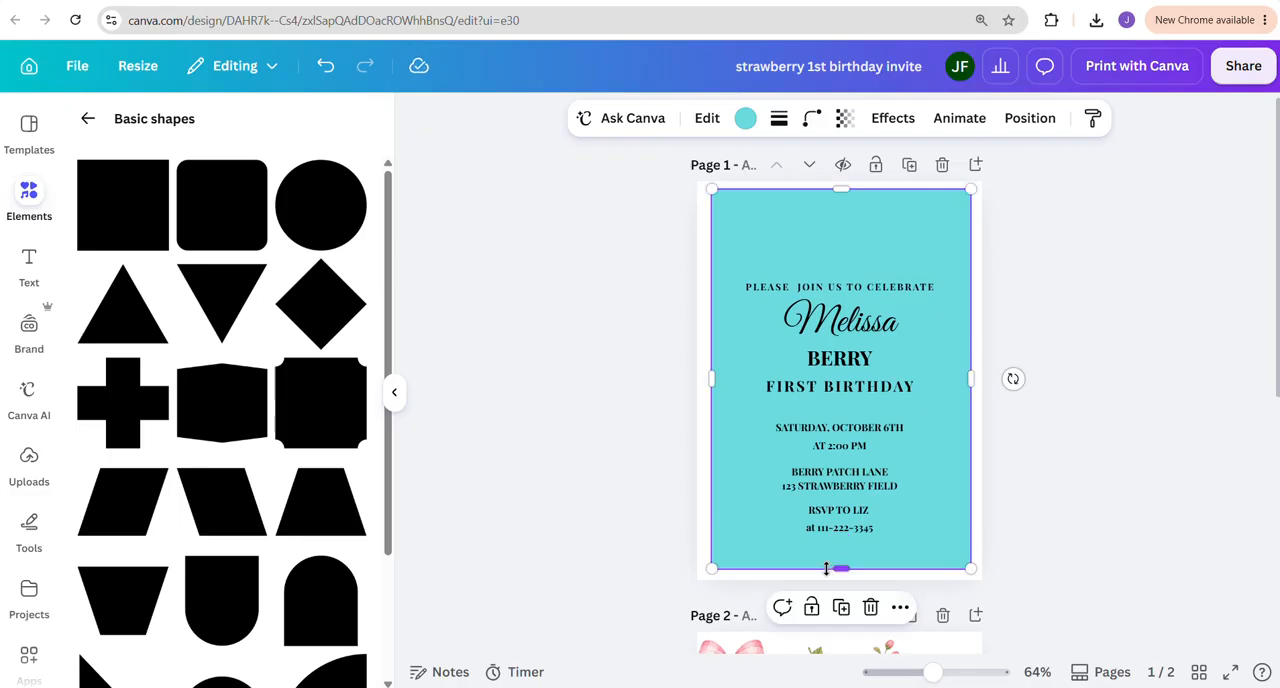
# Fill the rectangle on page 1 with the light red photo color #f4b6b8
pyautogui.click(1030, 120)
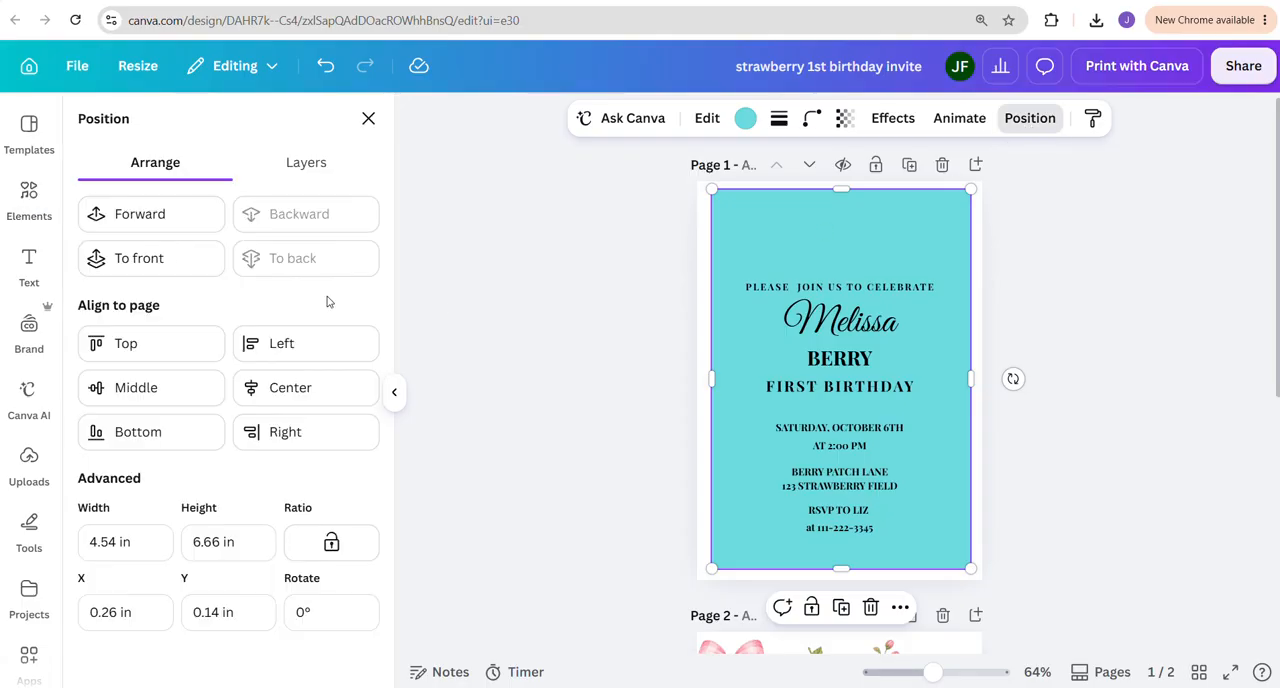
pyautogui.click(745, 118)
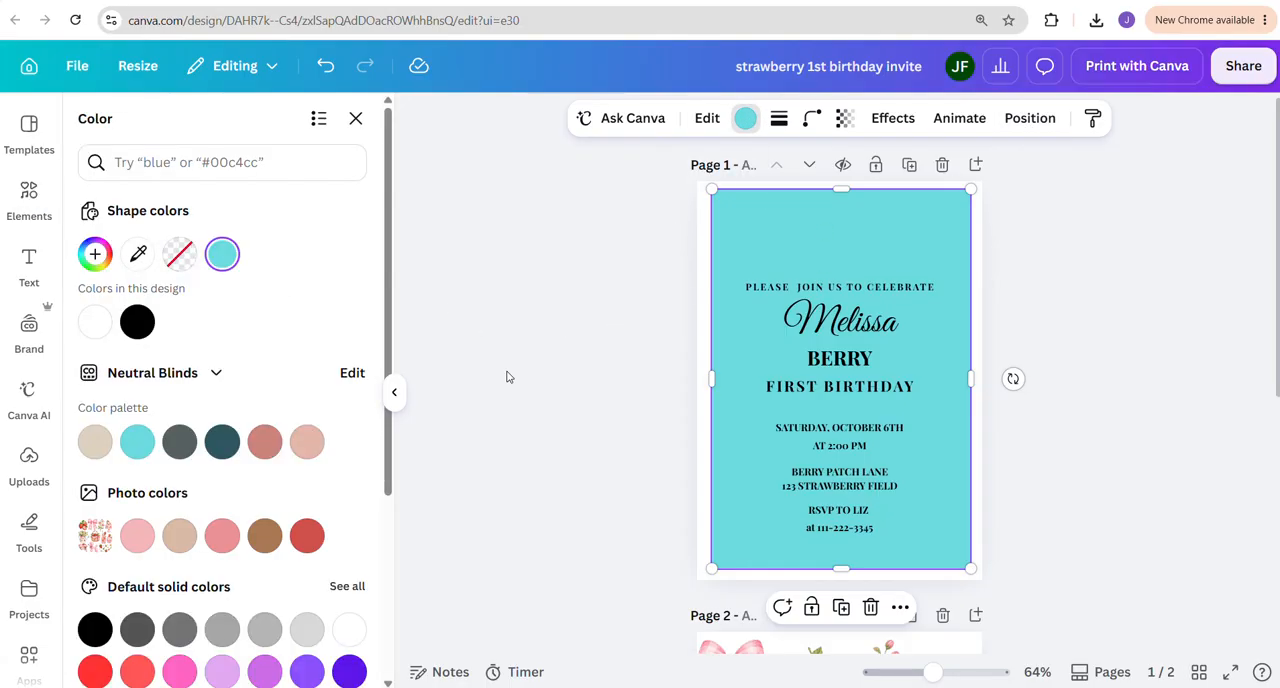
pyautogui.scroll(-2, 790, 450)
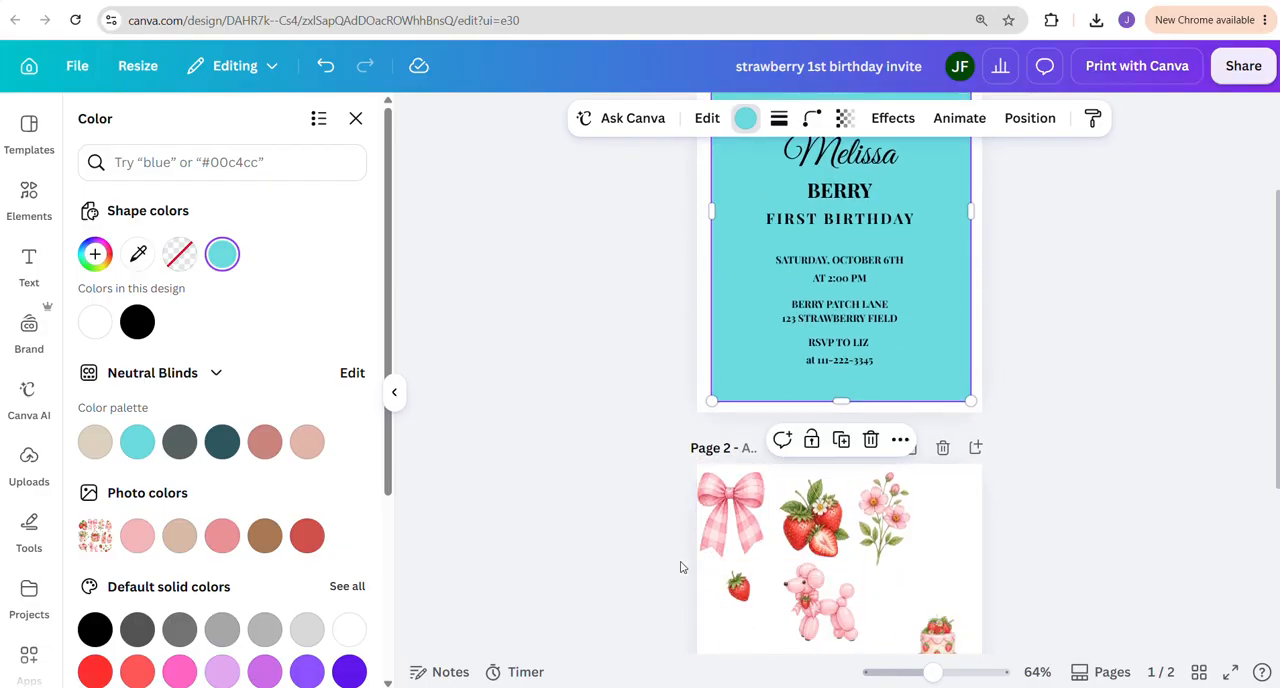
pyautogui.scroll(-2, 600, 530)
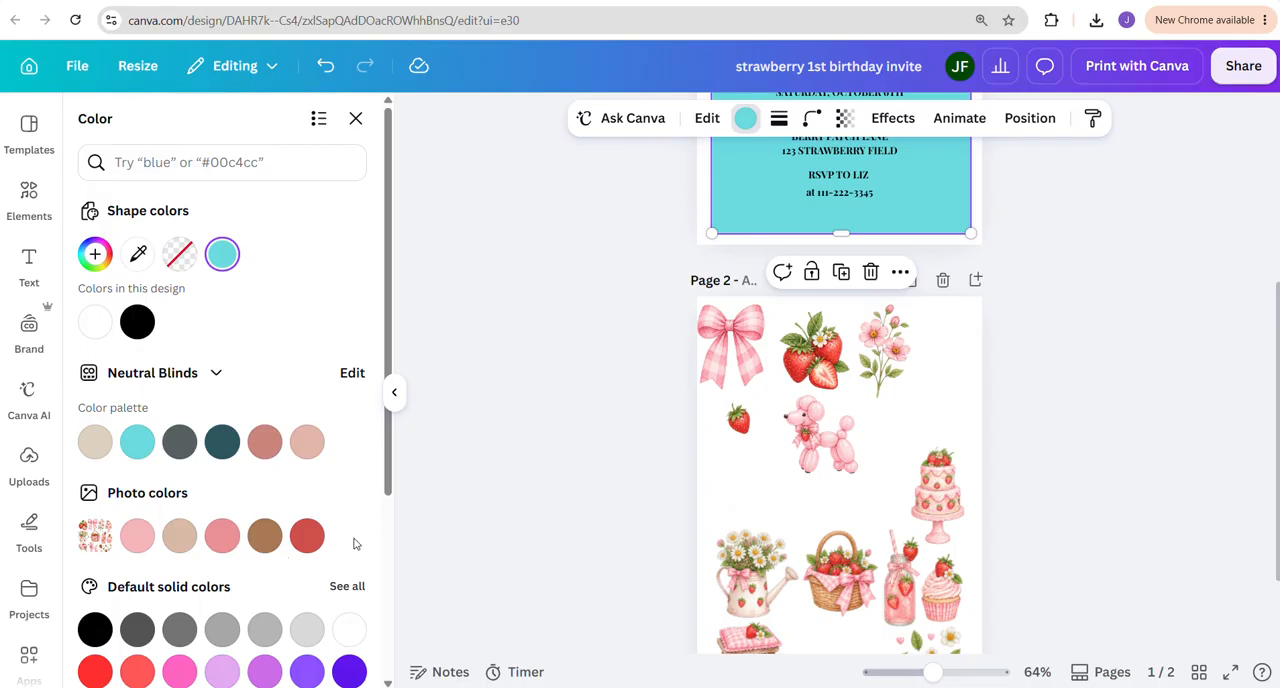
pyautogui.click(137, 535)
pyautogui.scroll(3, 737, 373)
pyautogui.scroll(1, 793, 335)
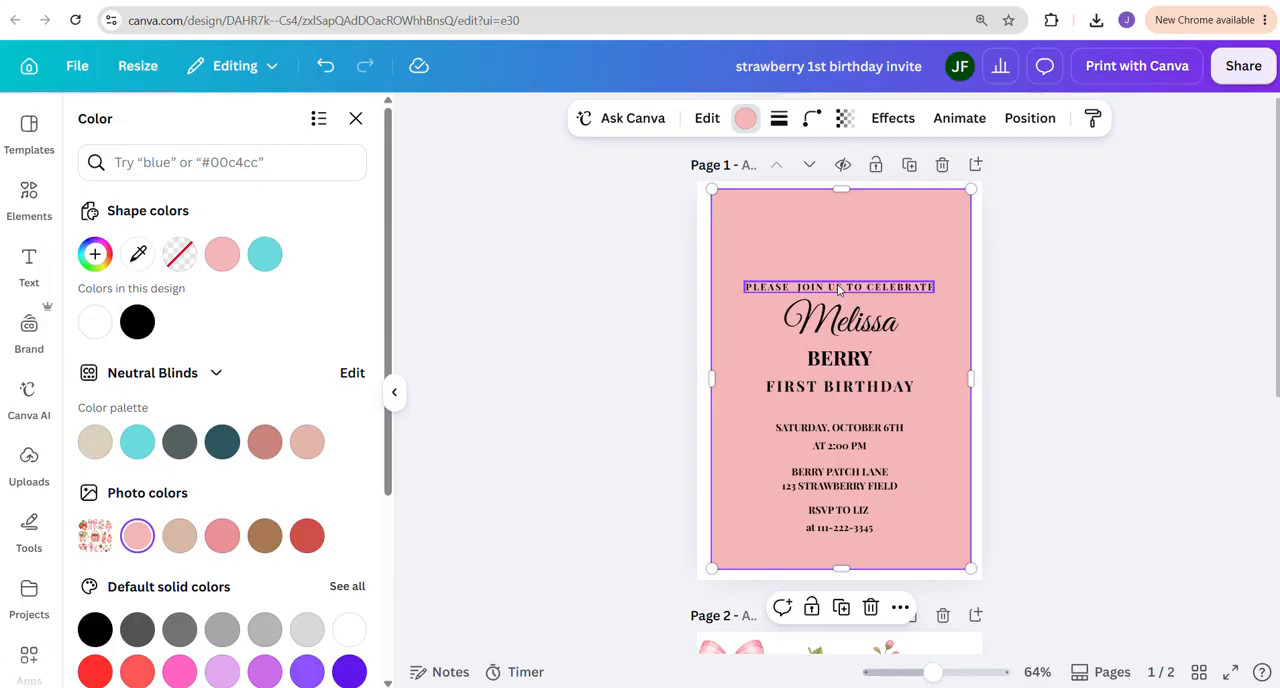
pyautogui.click(1122, 259)
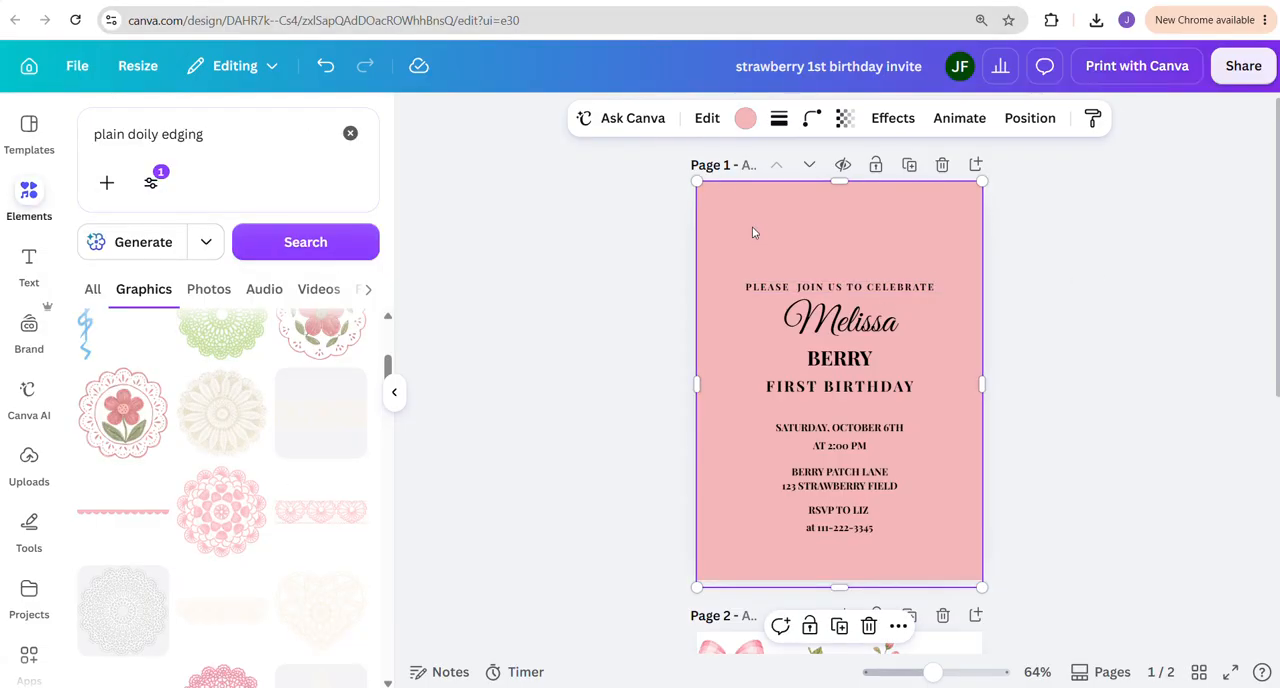
# Copy the Background prompt for the scalloped border from The Clipart Studio page and submit it in the ChatGPT conversation
pyautogui.click(893, 3)
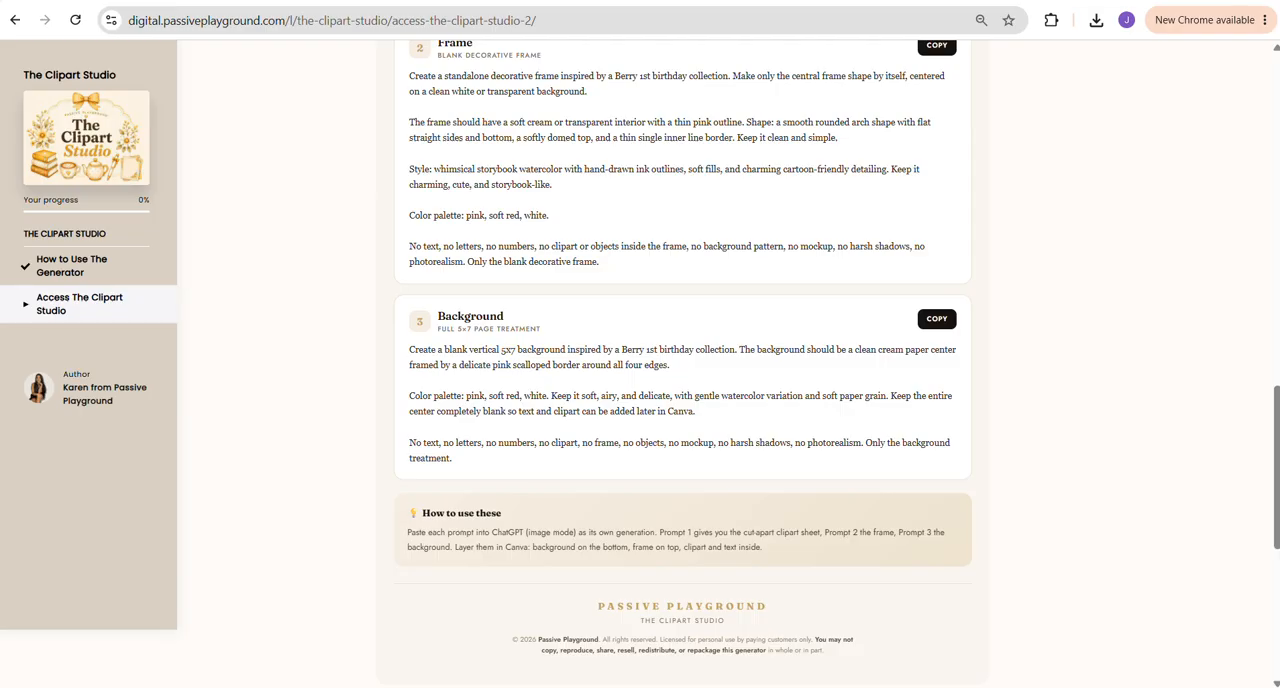
pyautogui.scroll(10, 696, 345)
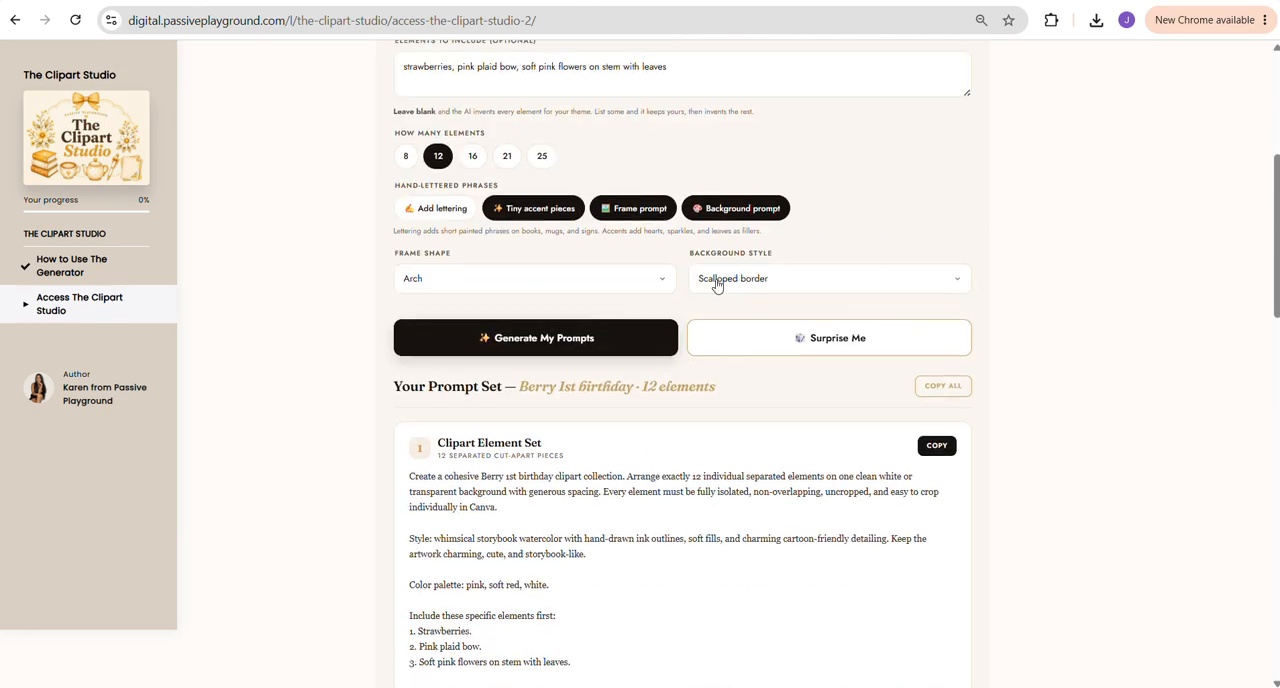
pyautogui.scroll(-8, 580, 340)
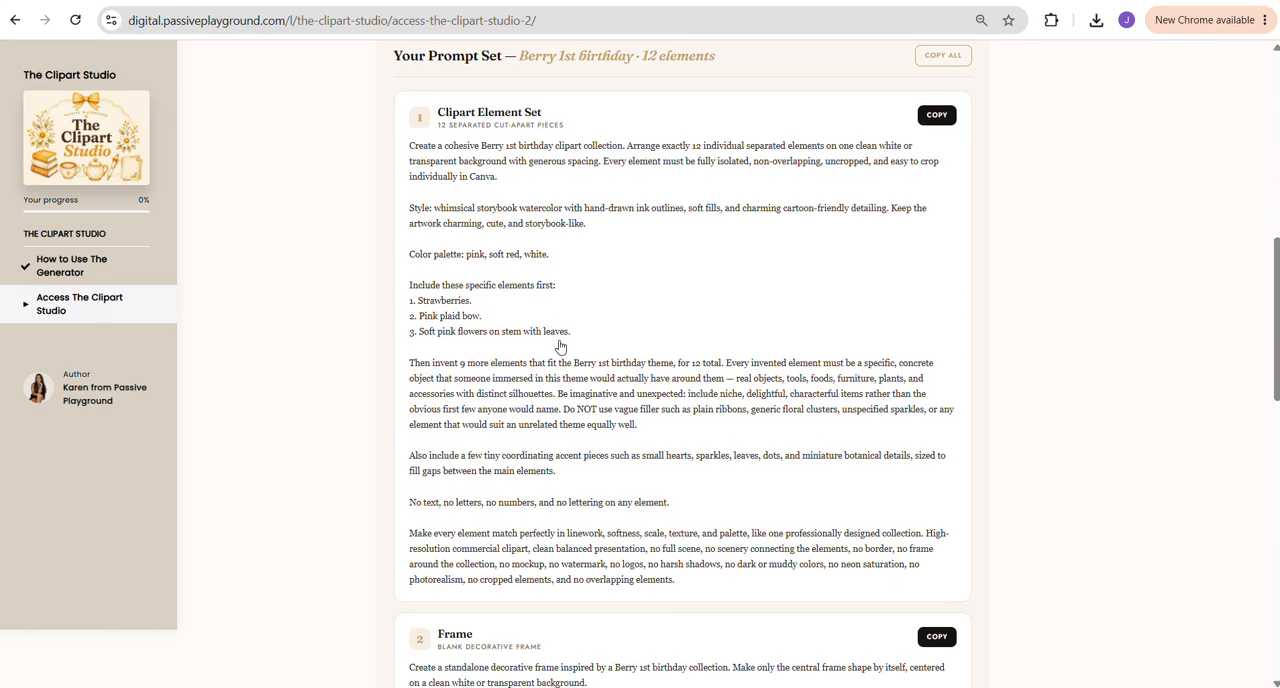
pyautogui.click(935, 489)
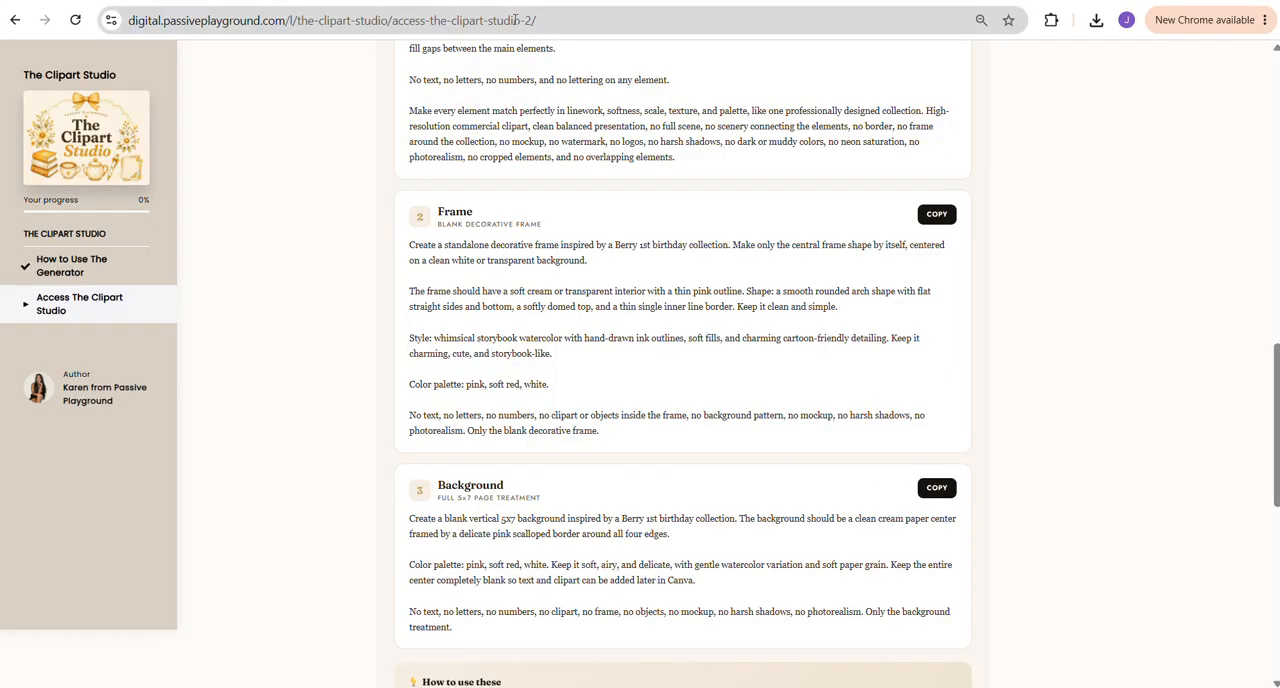
pyautogui.hotkey('alt', 'Tab')
pyautogui.hotkey('ctrl', 'v')
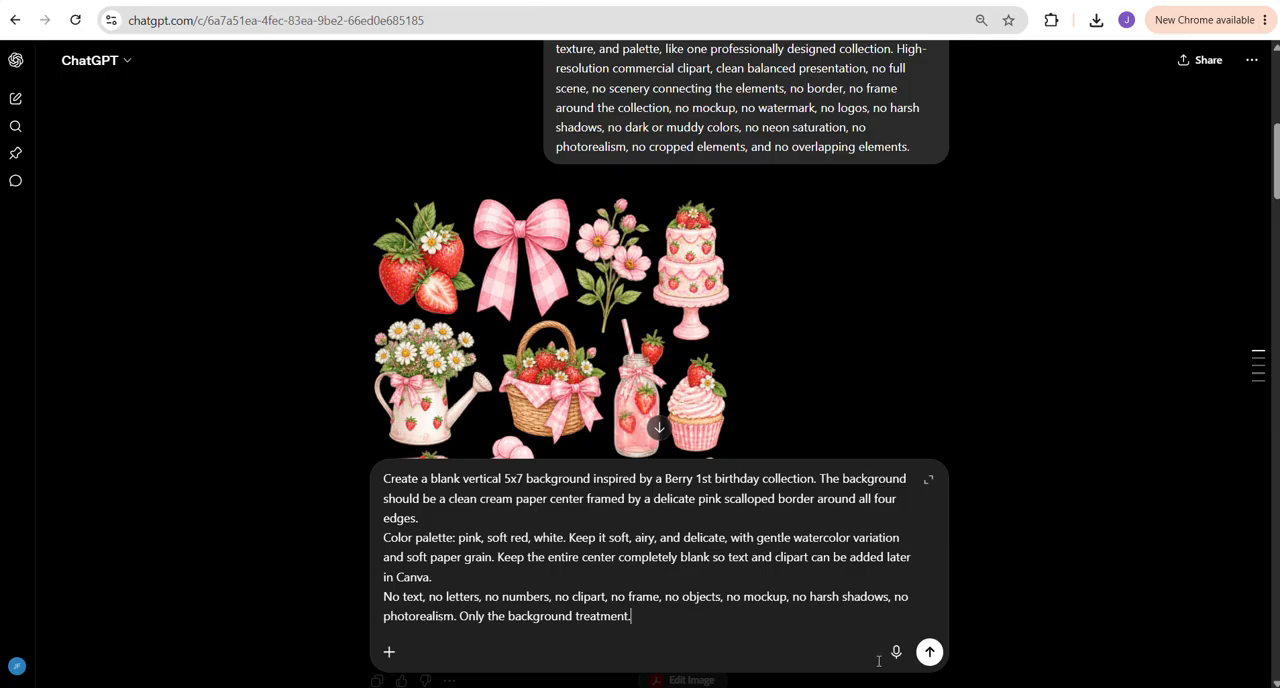
pyautogui.click(928, 653)
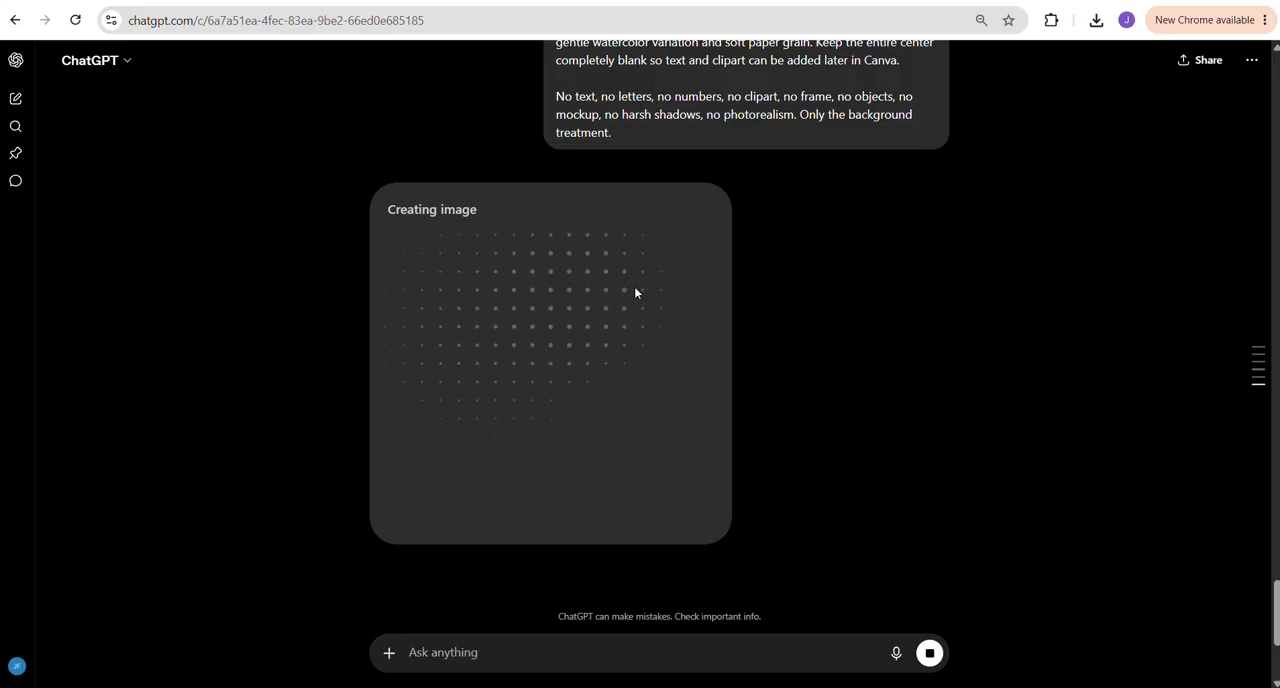
# Switch back to the Canva design and delete the pink rectangle from page 1
pyautogui.click(460, 2)
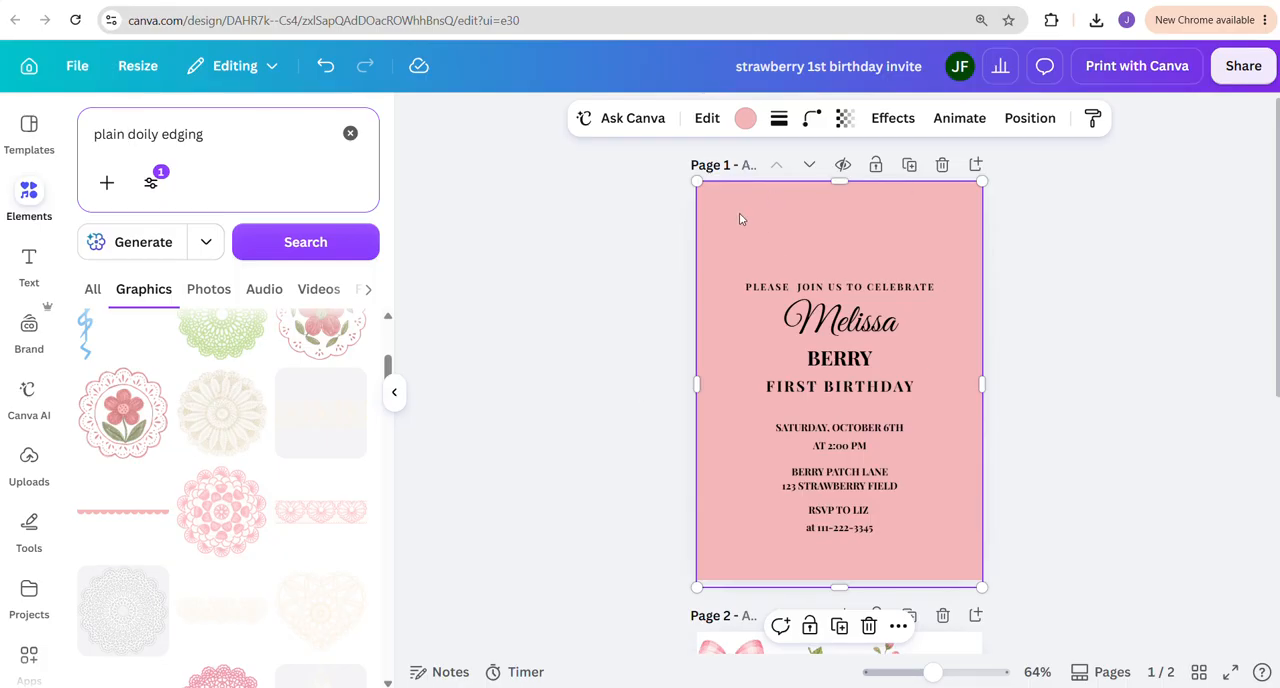
pyautogui.moveTo(697, 181); pyautogui.dragTo(724, 201)
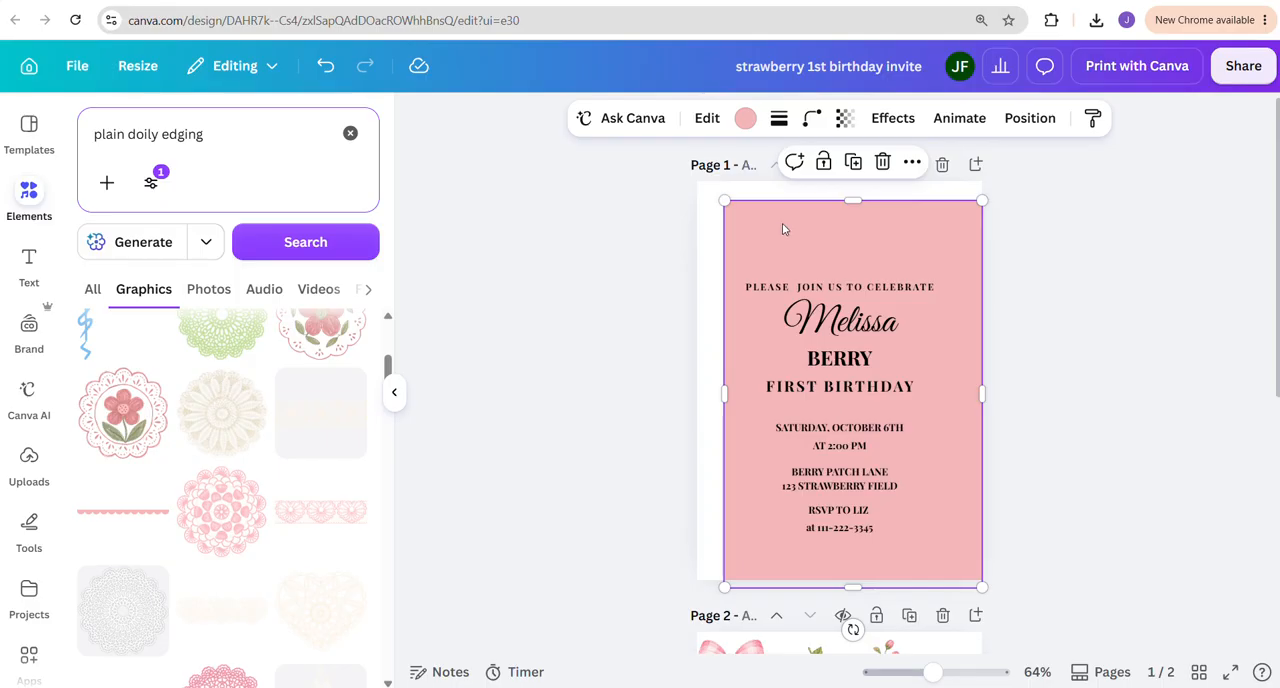
pyautogui.press('Escape')
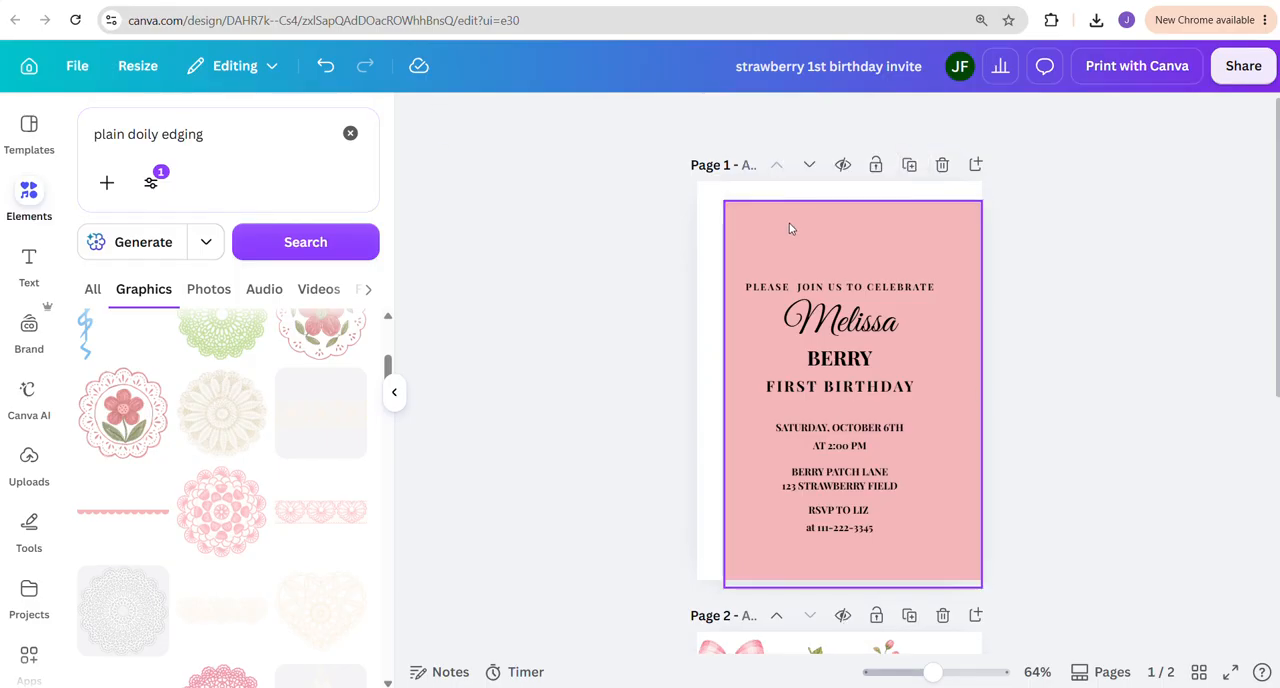
pyautogui.click(785, 222)
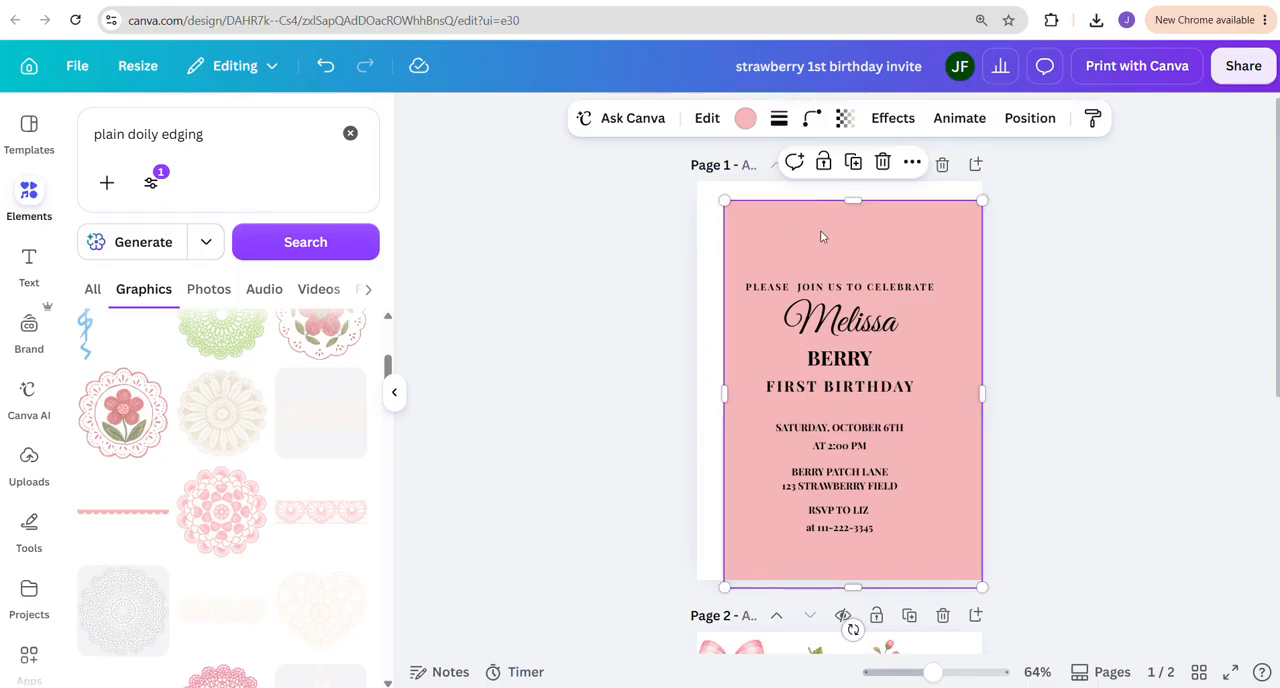
pyautogui.click(882, 162)
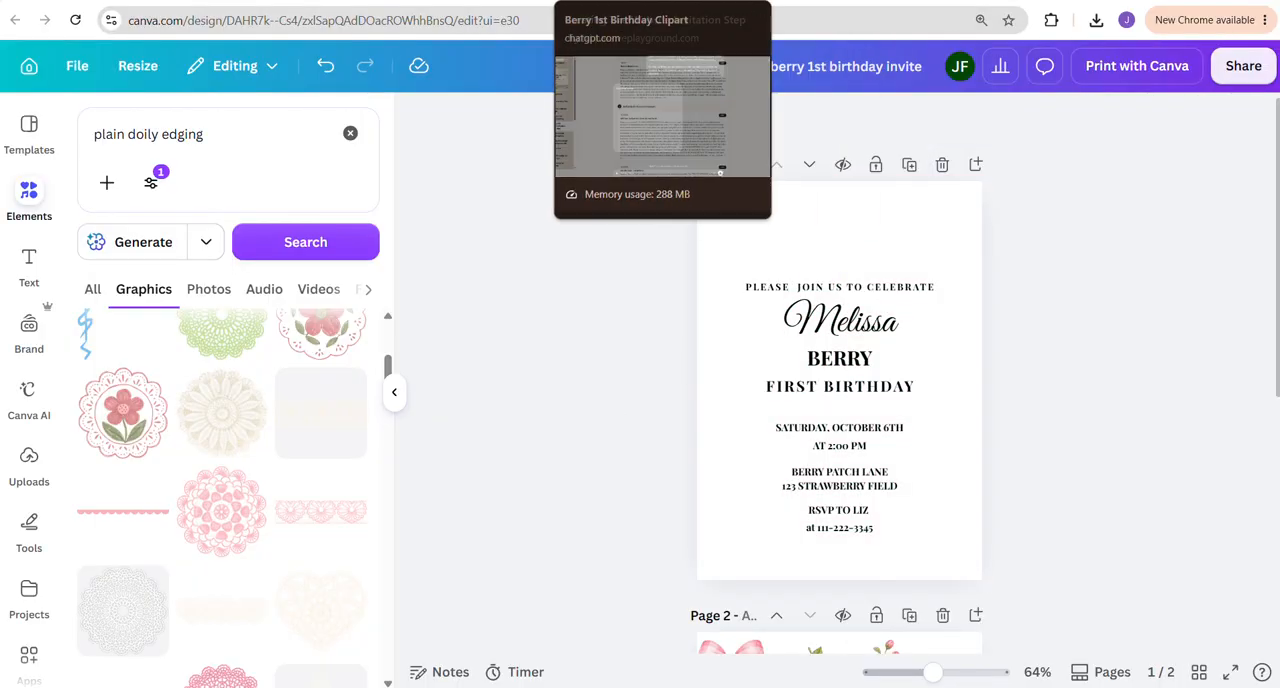
# Download the generated pink scalloped background image from ChatGPT and return to the Canva design
pyautogui.click(598, 2)
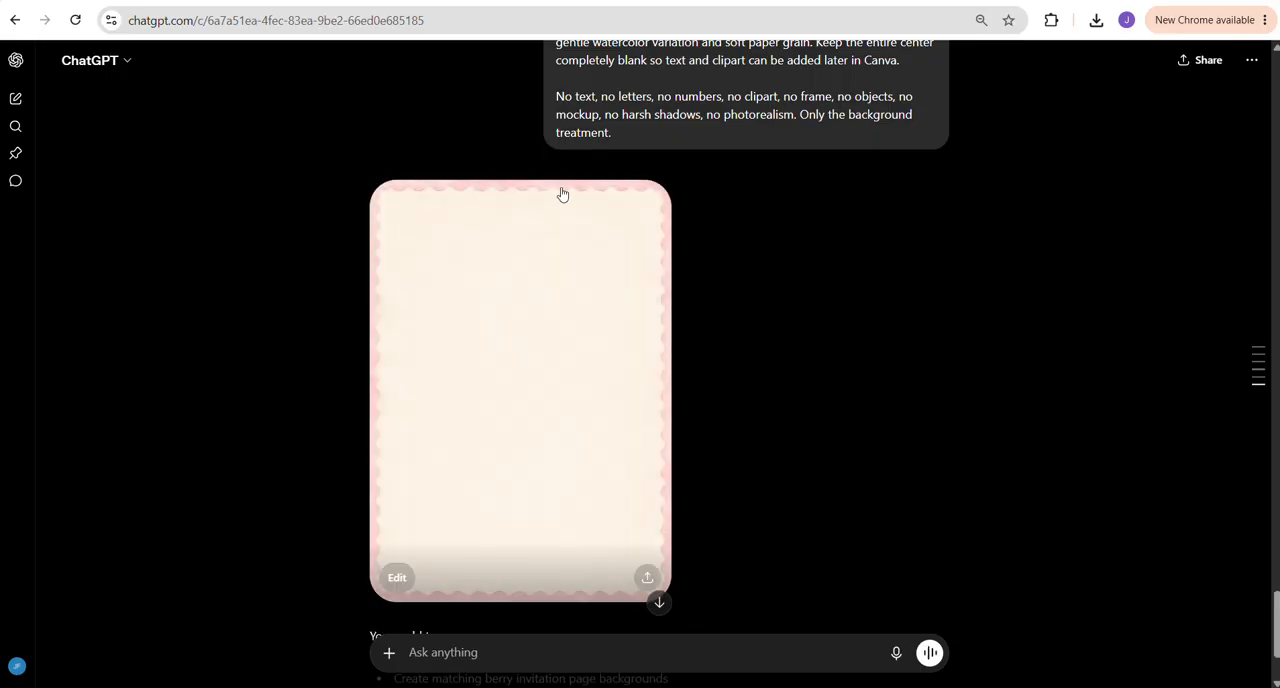
pyautogui.click(492, 328)
pyautogui.click(1226, 63)
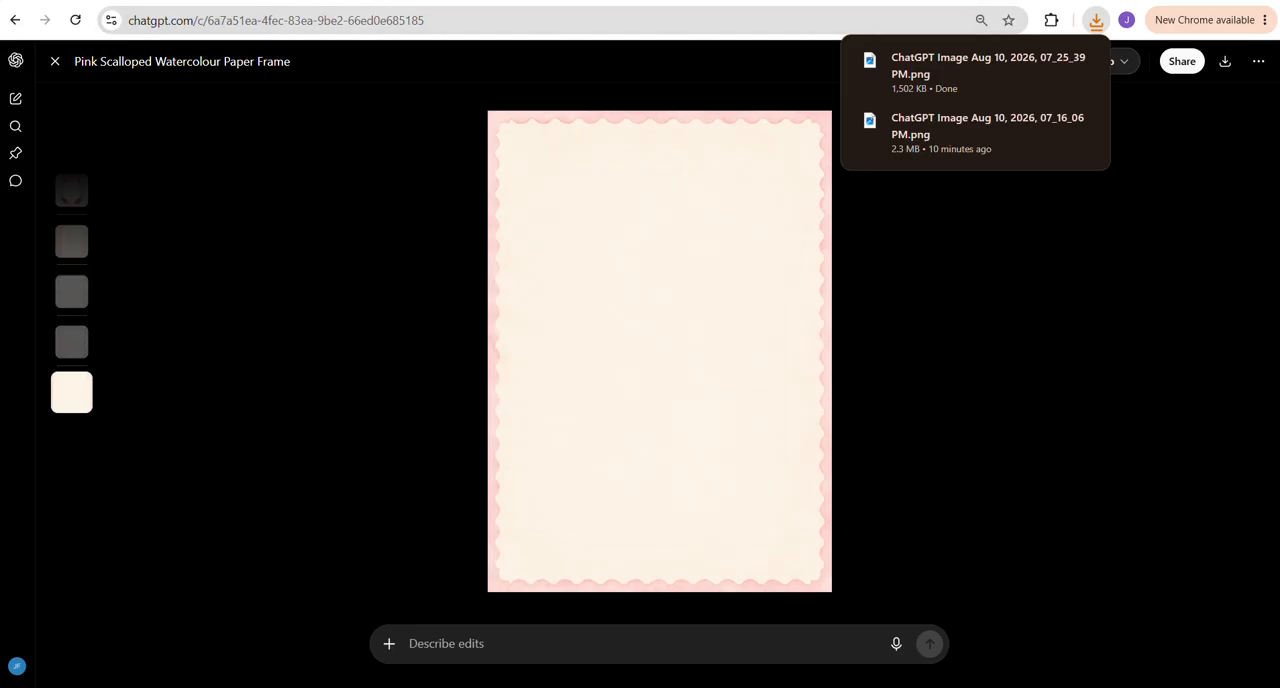
pyautogui.click(400, 2)
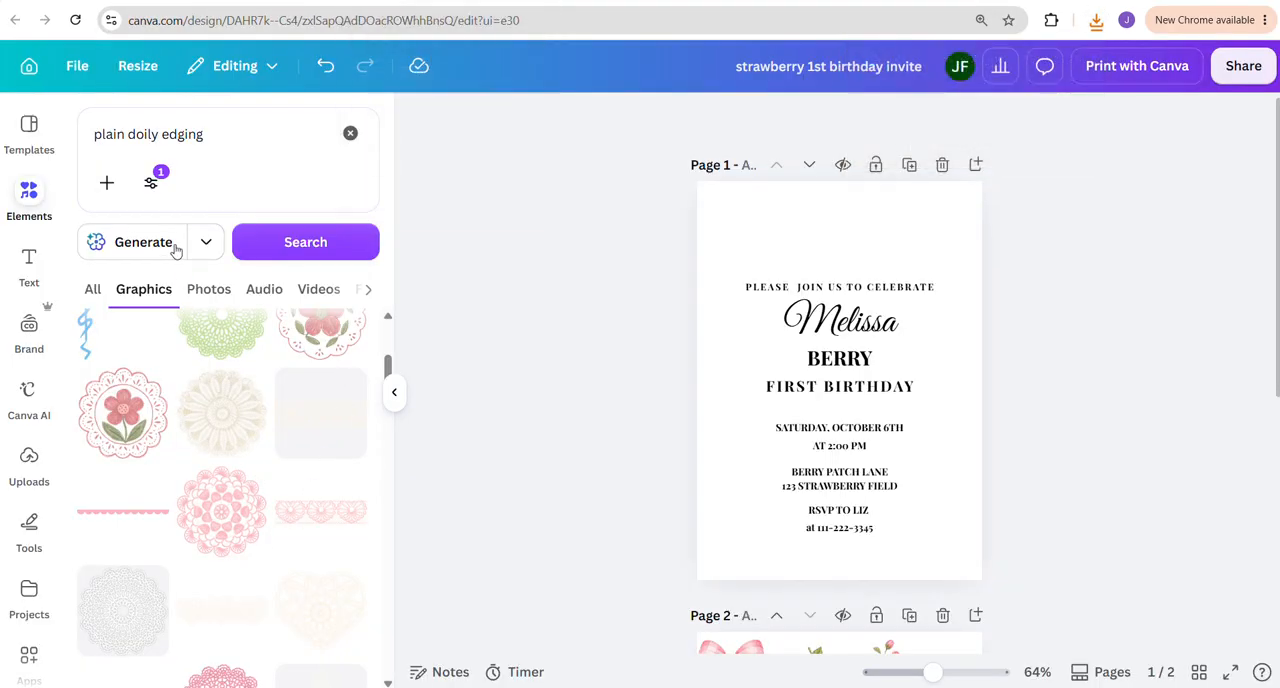
# Upload the newest ChatGPT image, the pink scalloped background PNG in Downloads, to the design's image library
pyautogui.click(30, 455)
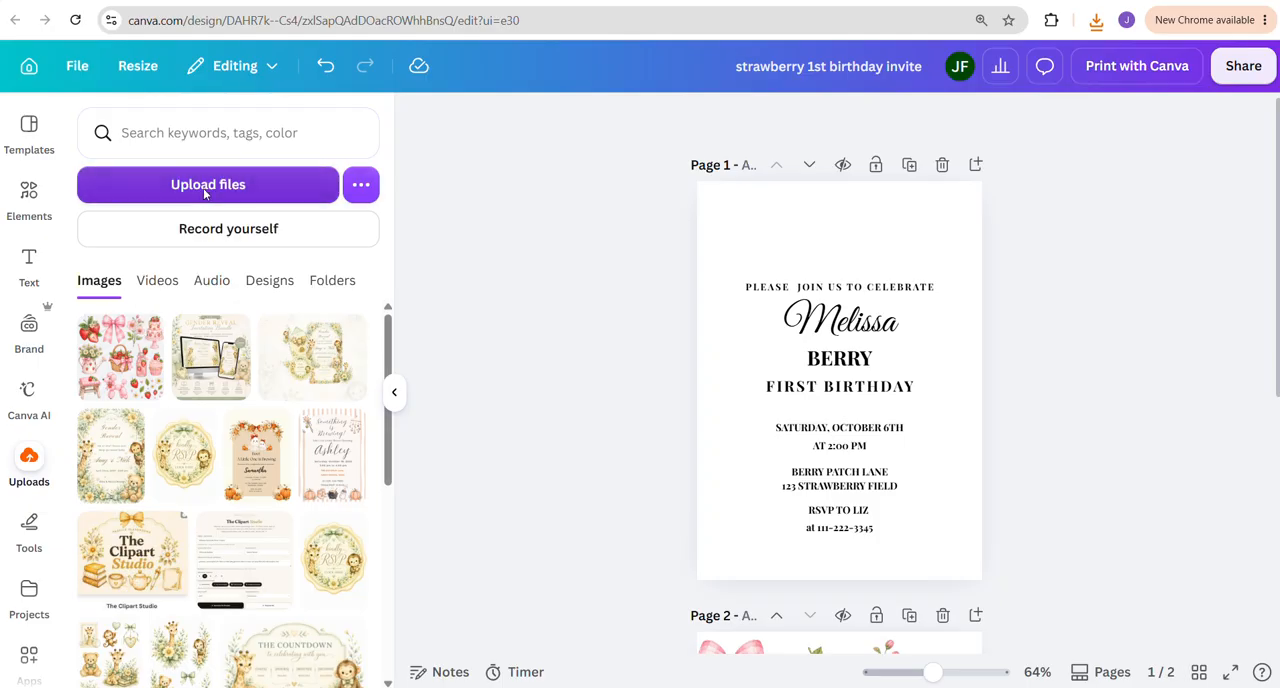
pyautogui.click(205, 186)
pyautogui.click(852, 192)
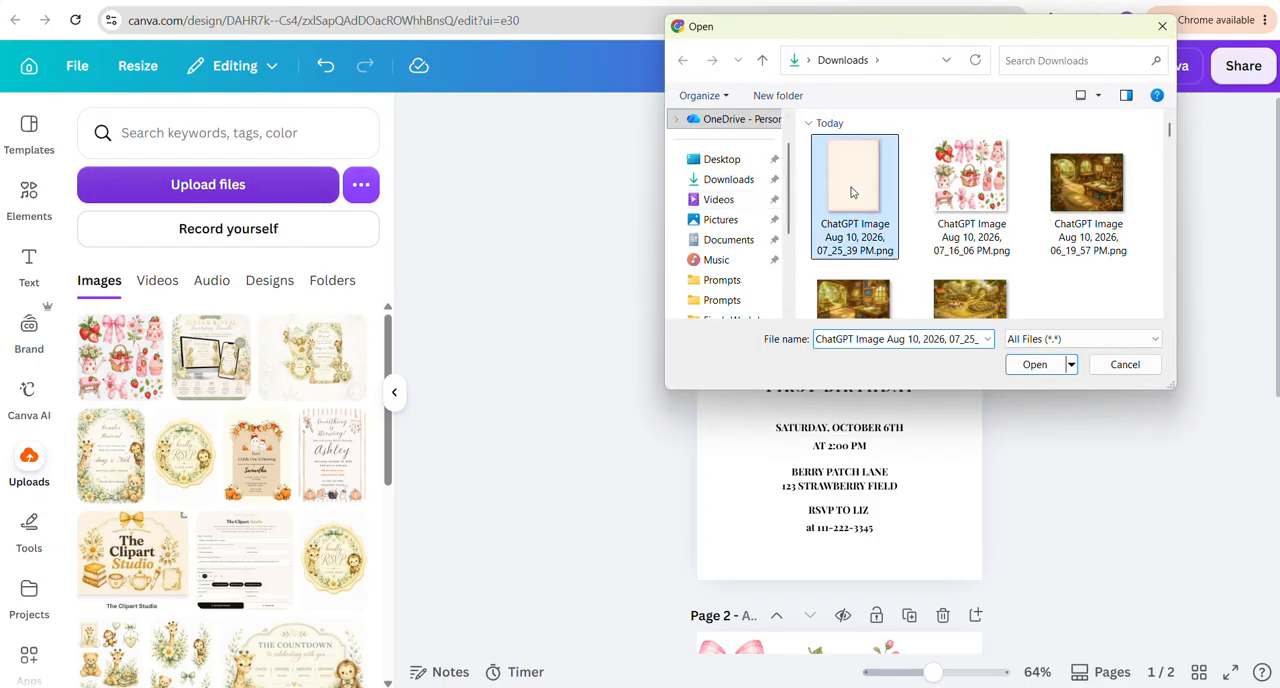
pyautogui.click(1033, 366)
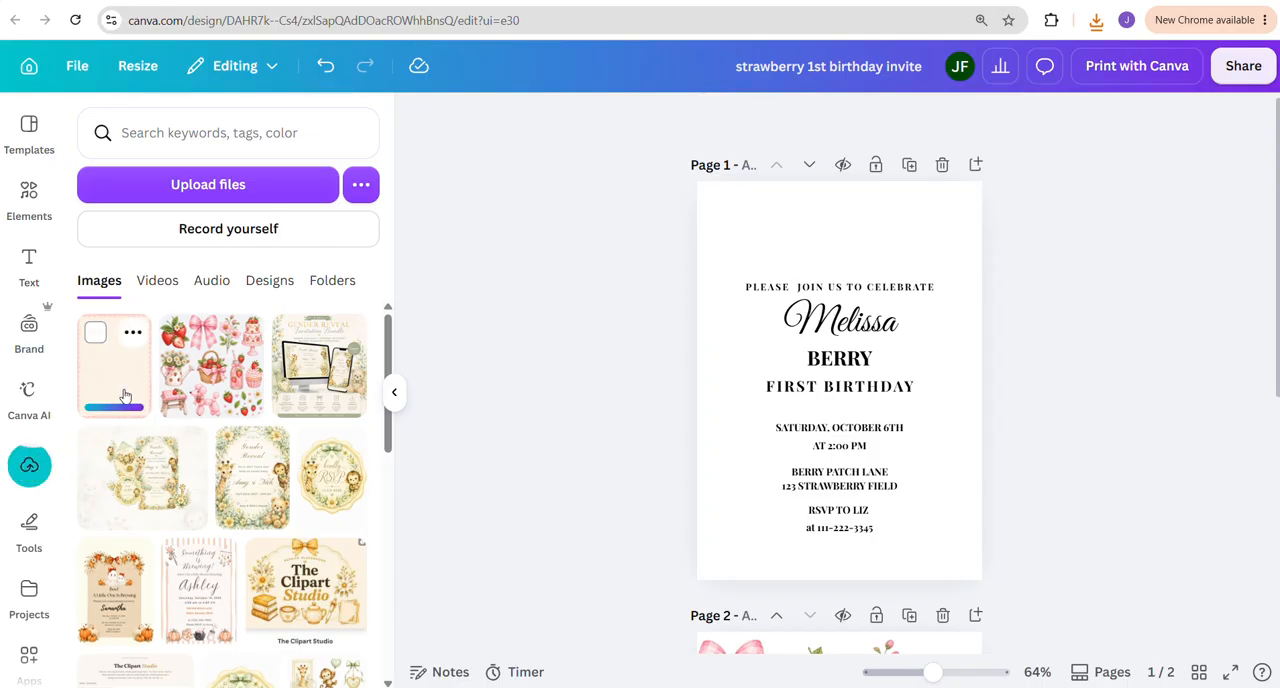
# Place the scalloped background image on page 1 behind the text, covering the whole page at about 5.25 × 7.25 in
pyautogui.moveTo(110, 385); pyautogui.dragTo(720, 357)
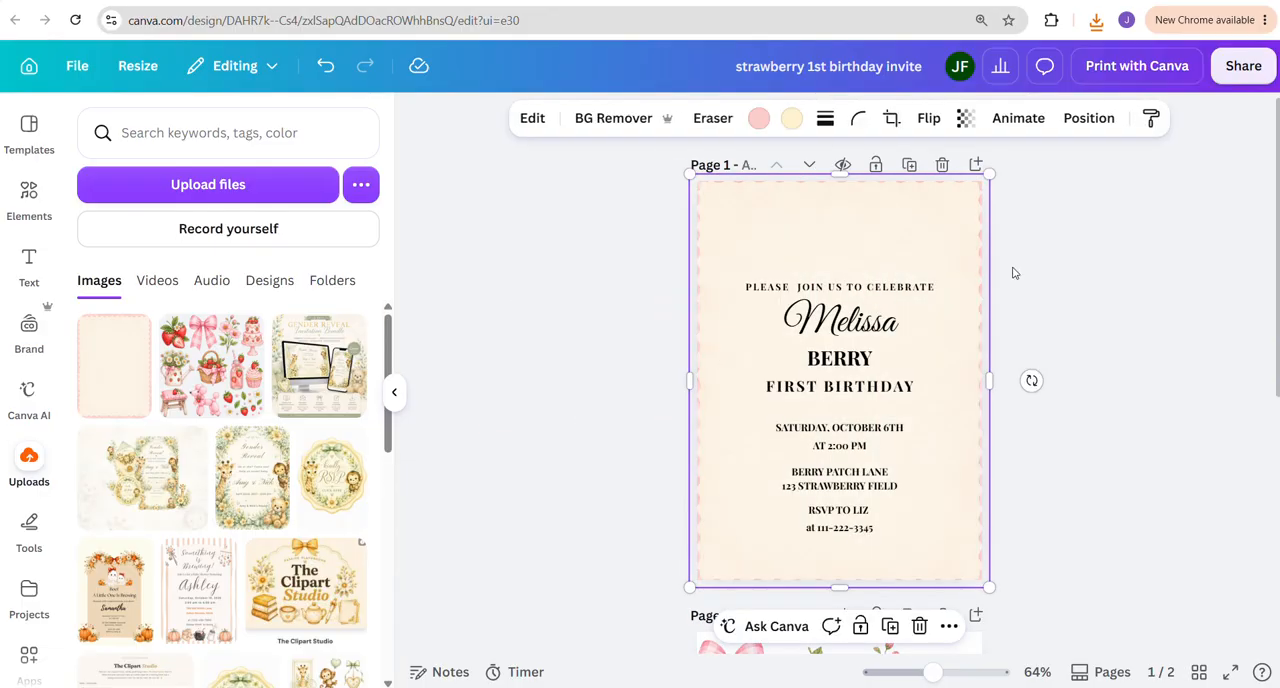
pyautogui.click(1088, 118)
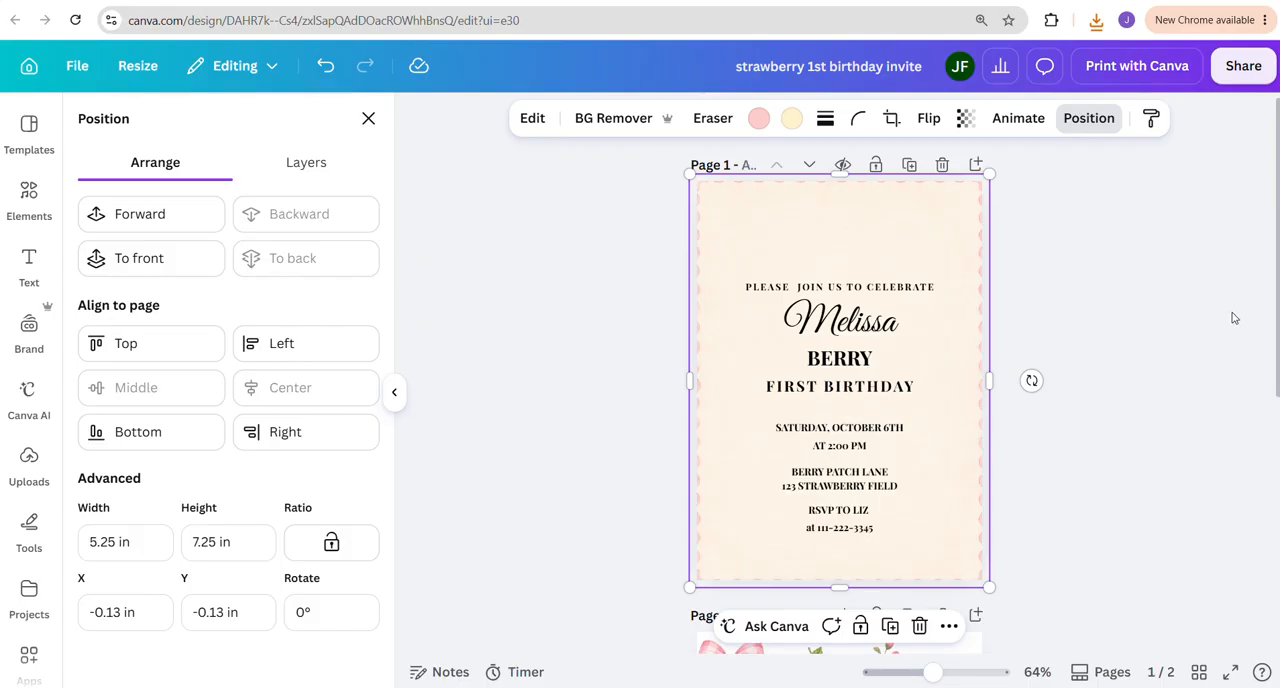
pyautogui.click(1182, 294)
pyautogui.click(1176, 316)
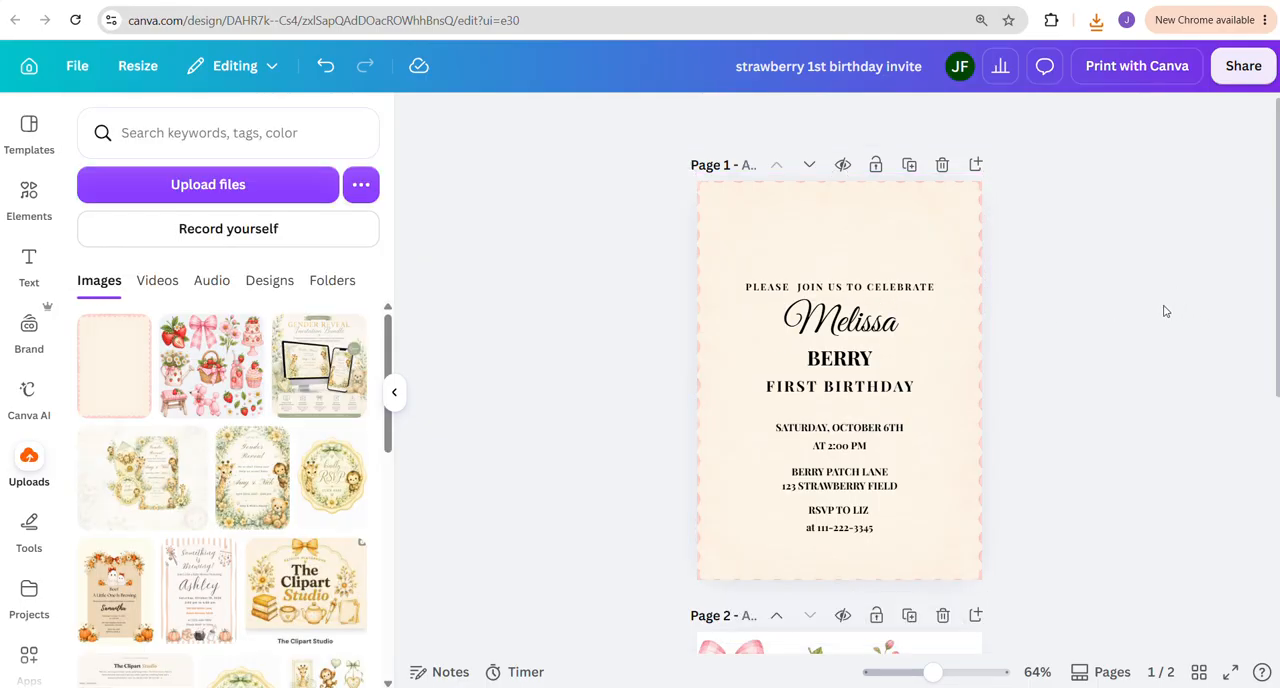
# Recolor the background image's pink border with the pastel red photo color
pyautogui.click(975, 208)
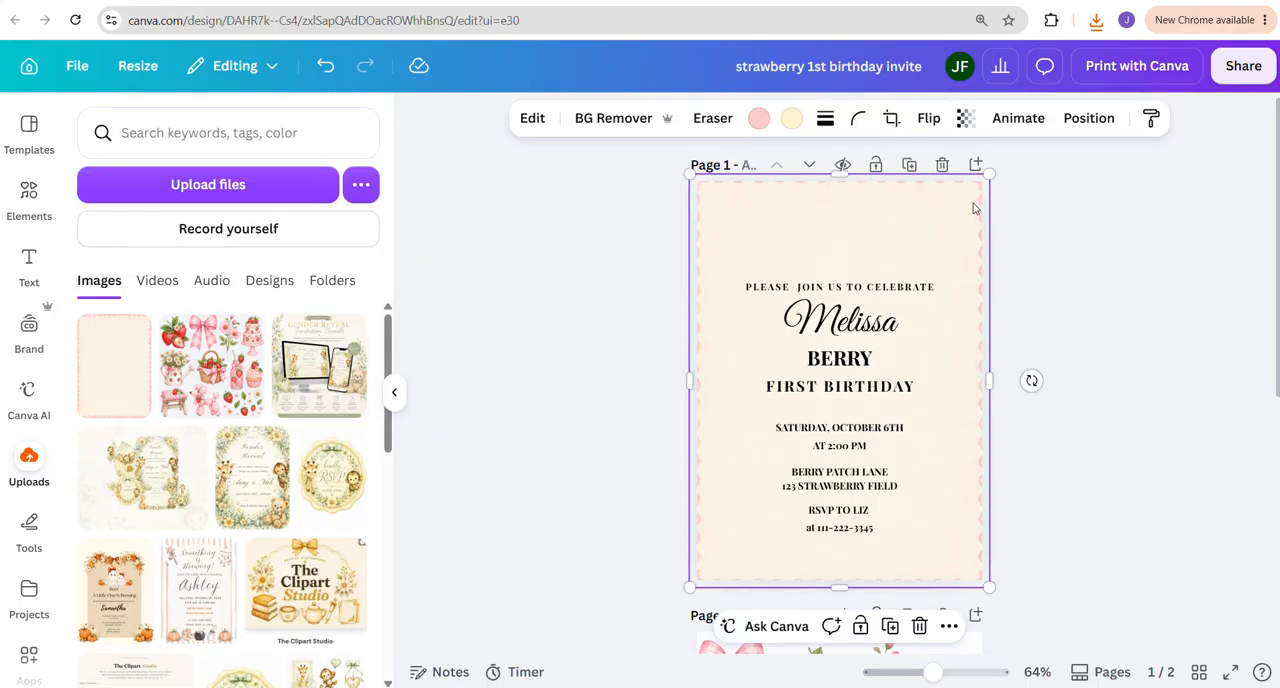
pyautogui.click(758, 118)
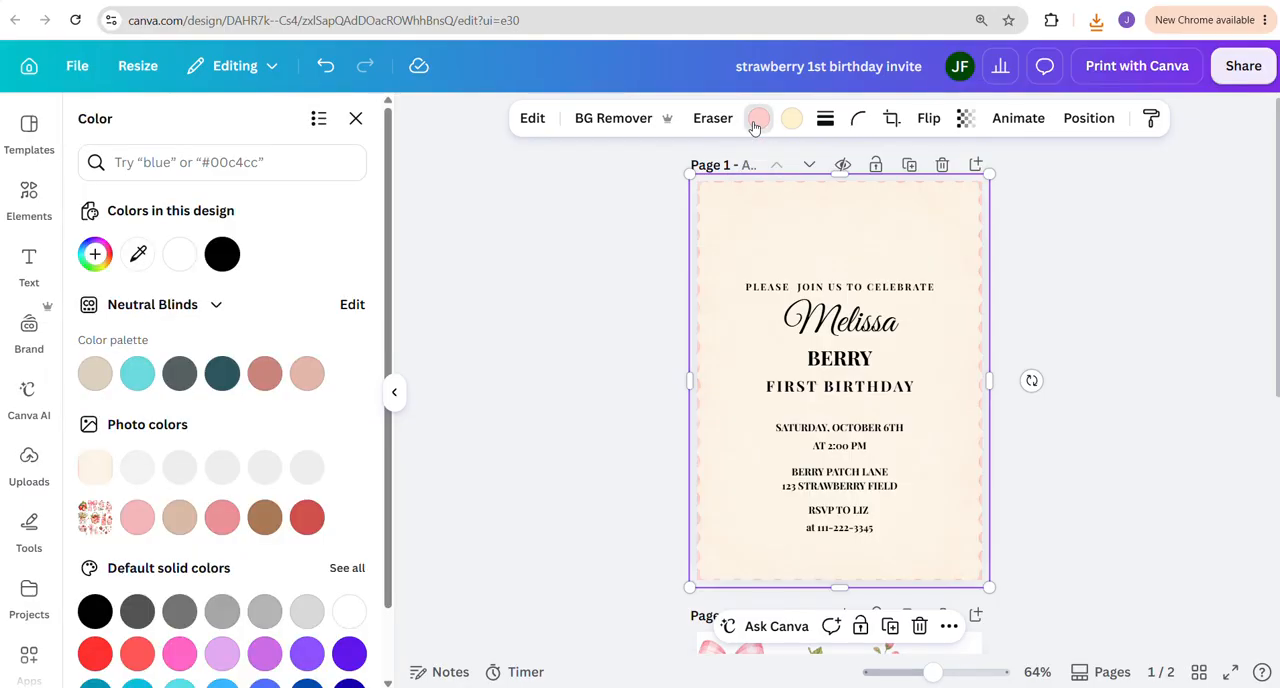
pyautogui.click(229, 517)
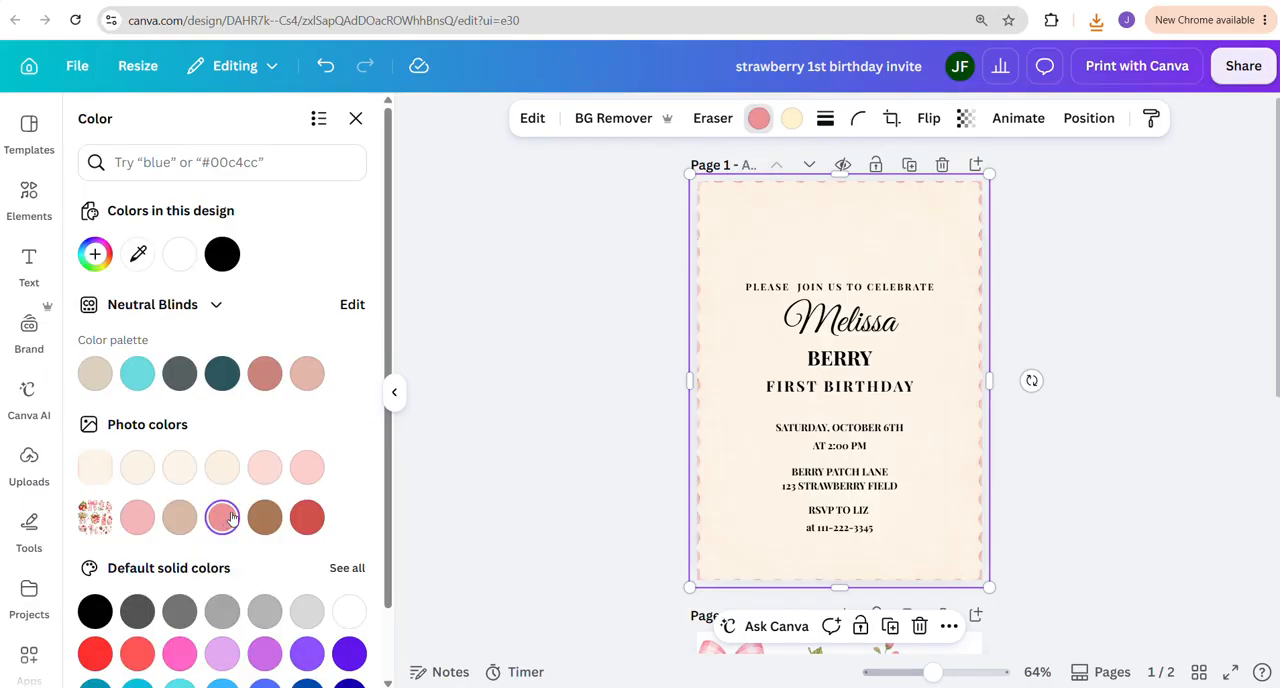
# Replace the background image's light orange color with the custom color #E6E4E0
pyautogui.click(791, 118)
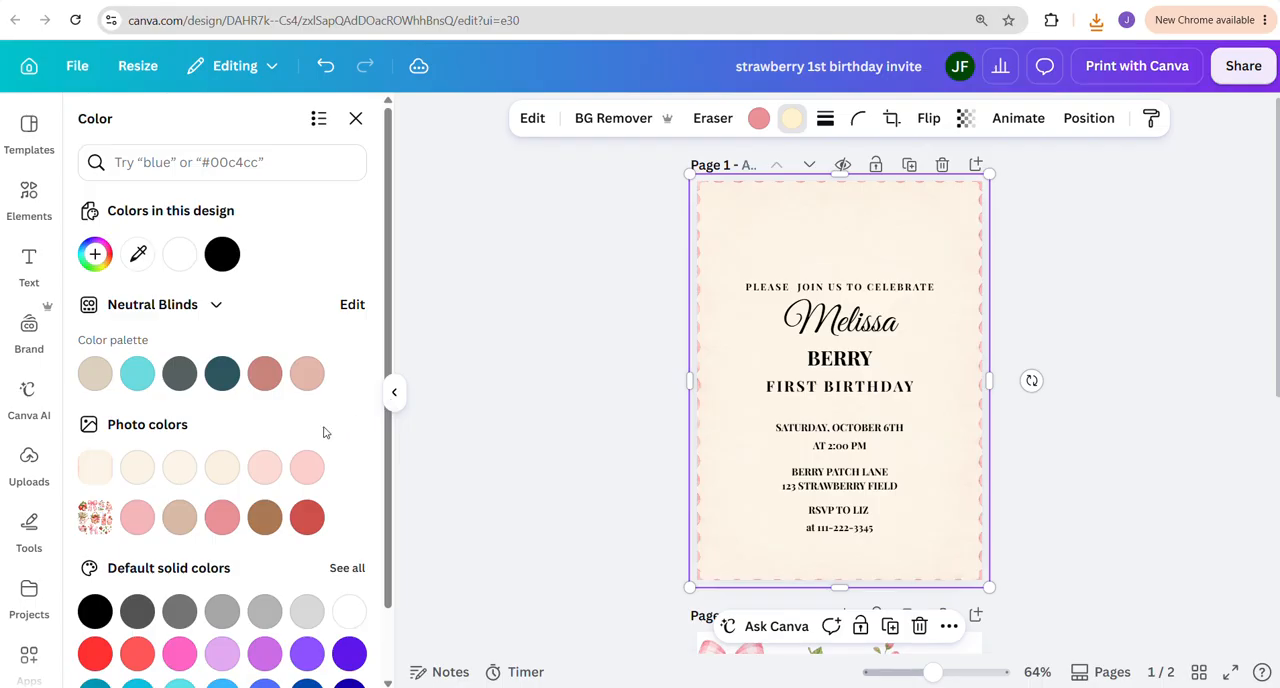
pyautogui.click(138, 470)
pyautogui.click(178, 472)
pyautogui.click(96, 254)
pyautogui.moveTo(115, 306); pyautogui.dragTo(103, 307)
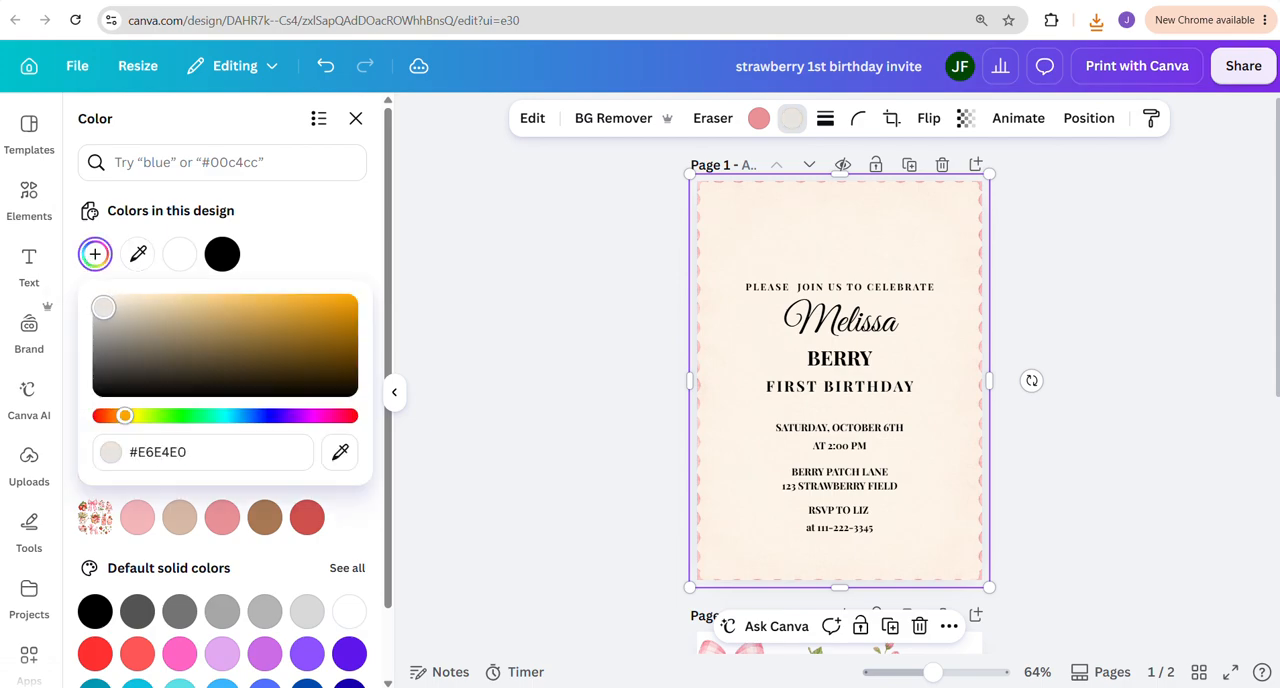
pyautogui.click(1195, 310)
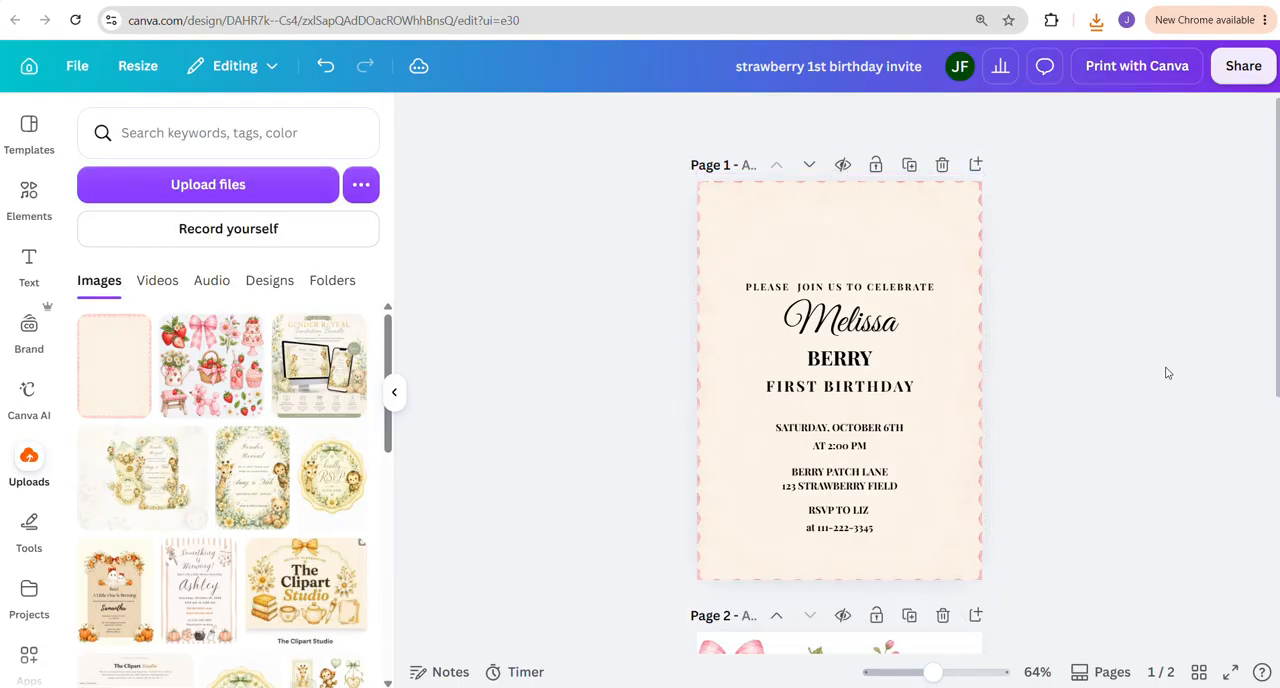
# Copy the pink plaid bow from page 2 to page 1 and center it above the invitation text
pyautogui.scroll(-5, 1166, 373)
pyautogui.click(753, 362)
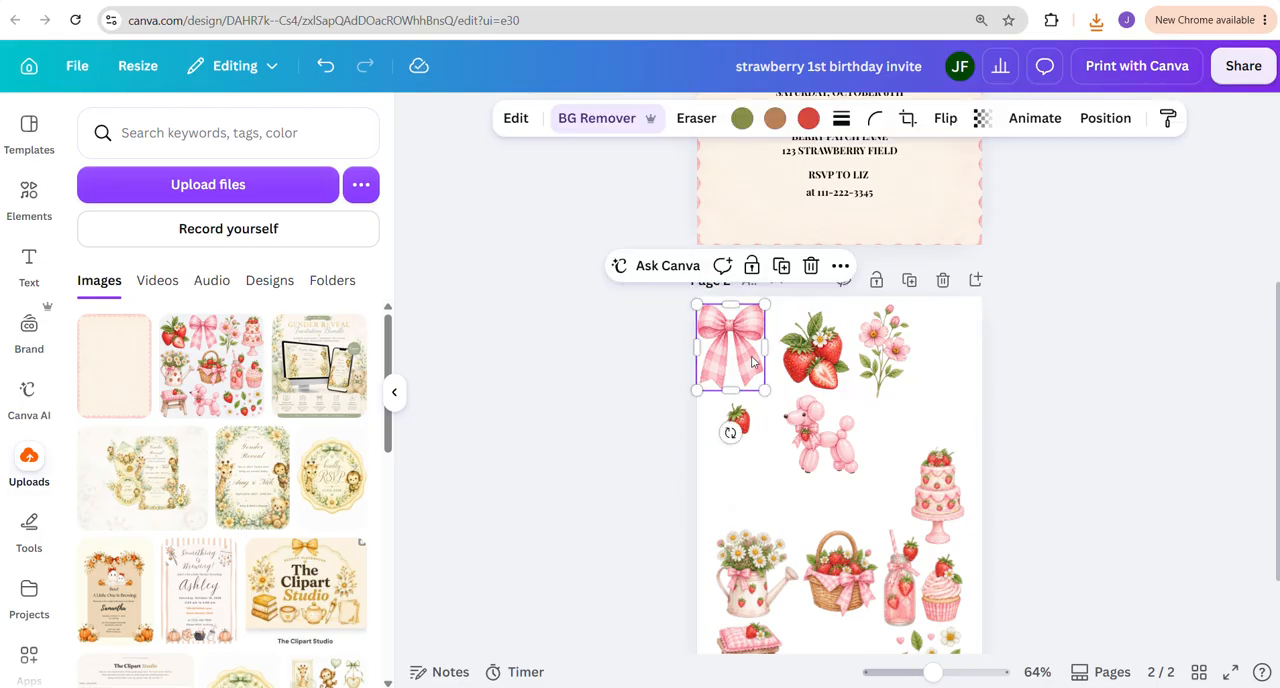
pyautogui.scroll(4, 840, 420)
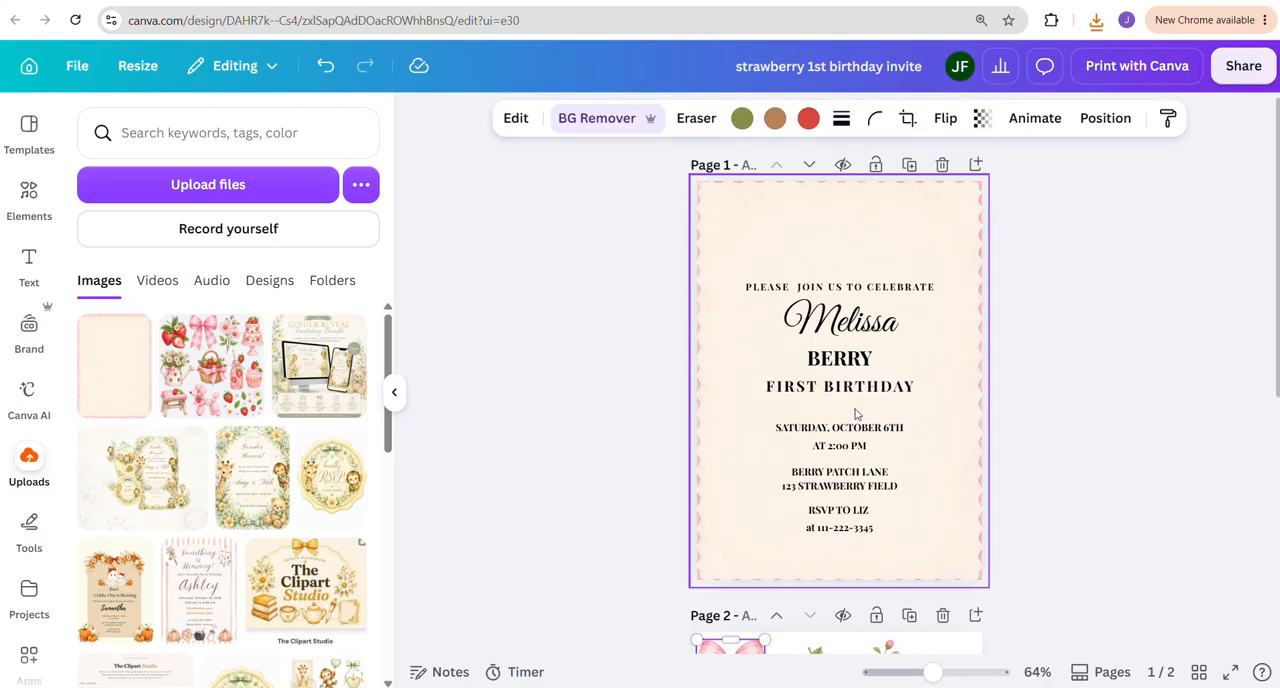
pyautogui.click(857, 238)
pyautogui.hotkey('ctrl', 'v')
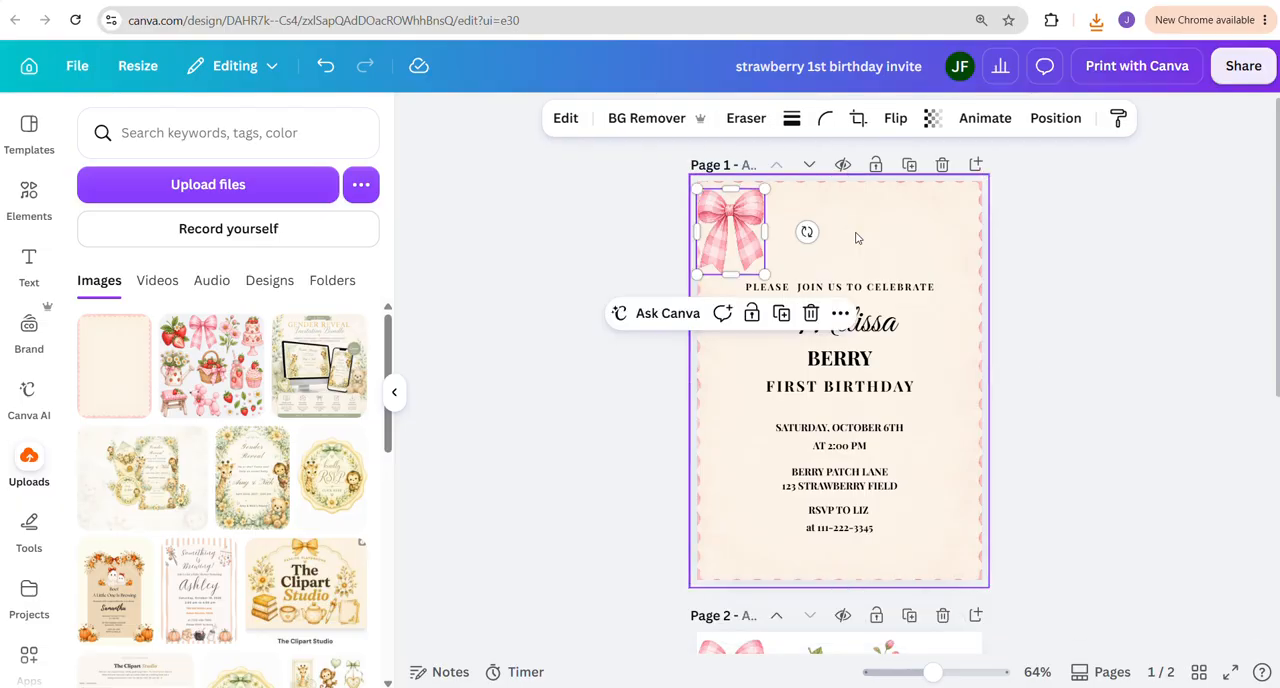
pyautogui.moveTo(745, 205); pyautogui.dragTo(851, 200)
pyautogui.click(914, 228)
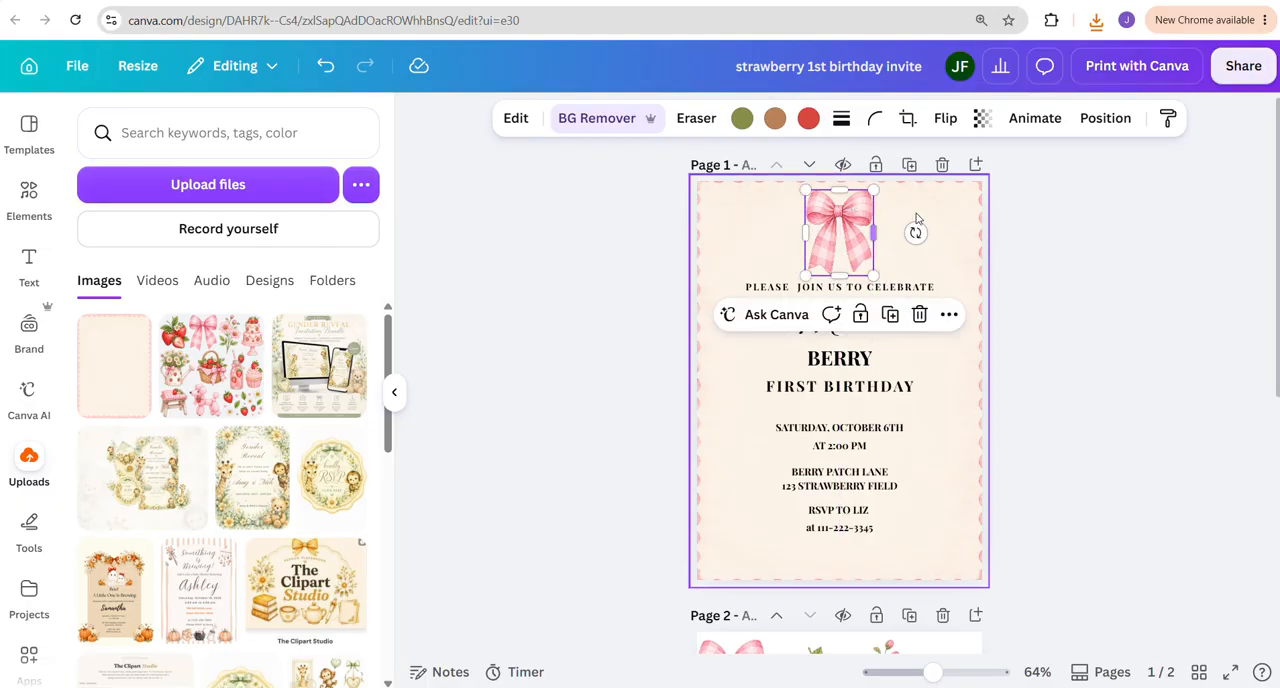
# Copy the pink balloon poodle from page 2 to the lower-right corner of the invitation on page 1
pyautogui.scroll(-5, 880, 500)
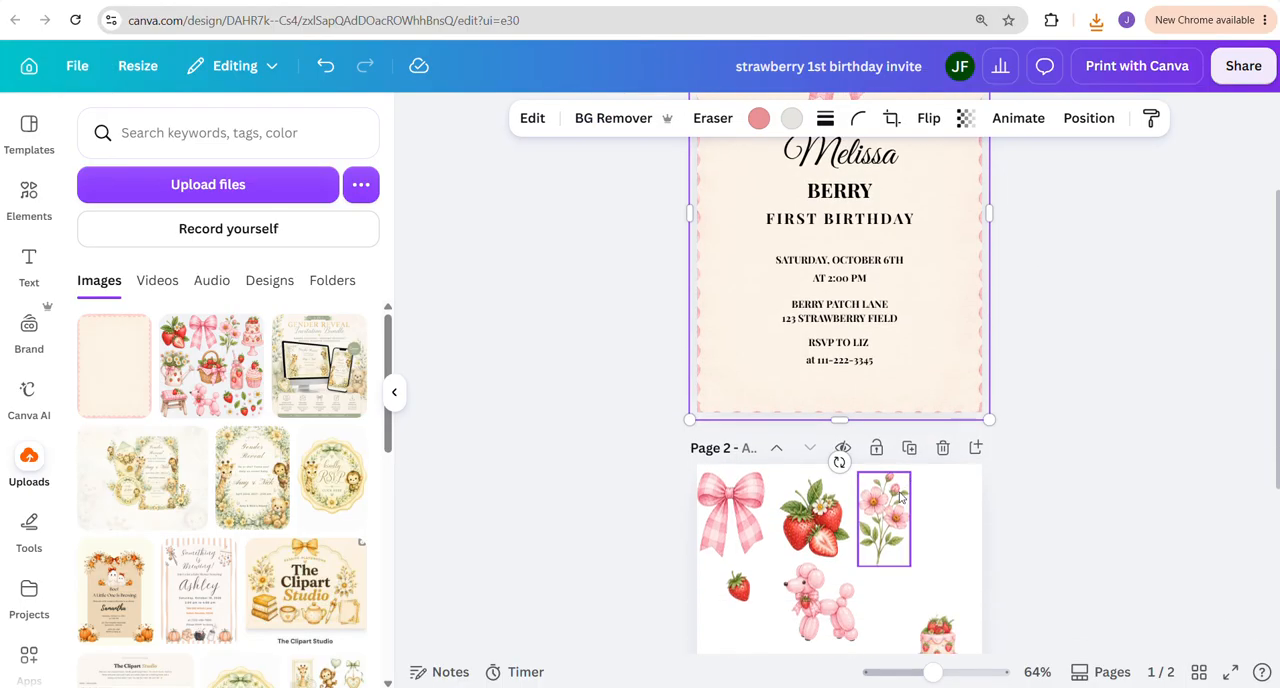
pyautogui.click(813, 537)
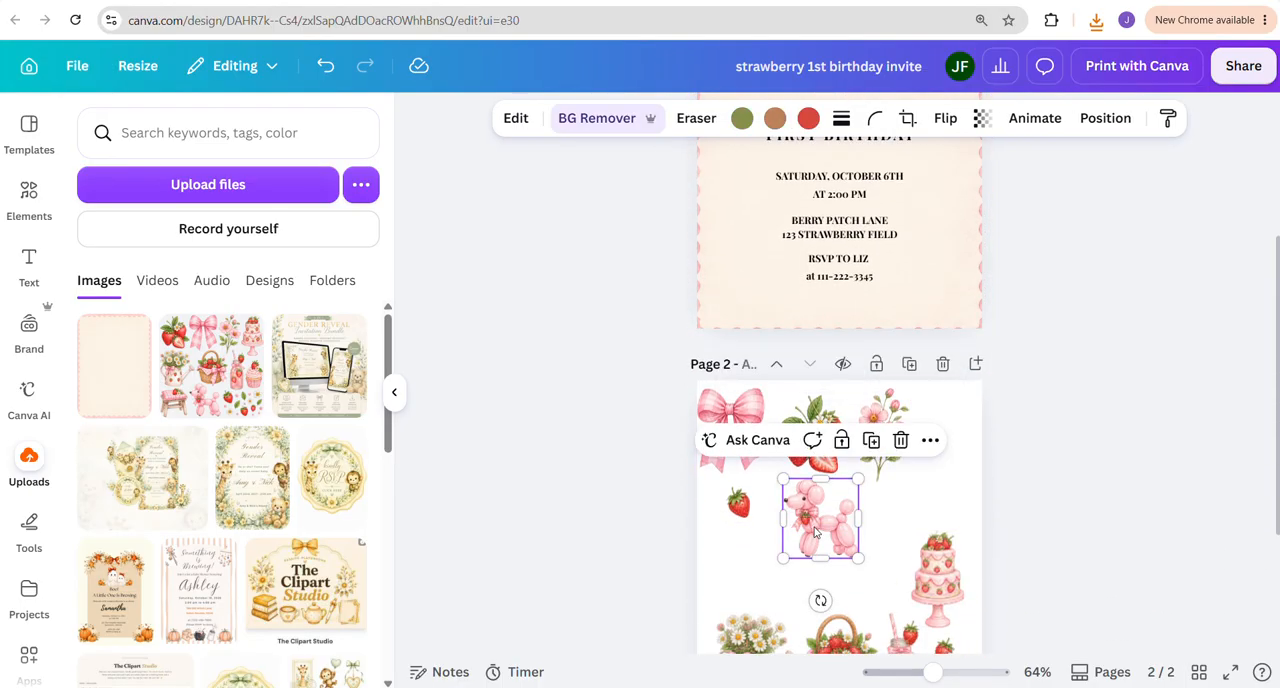
pyautogui.hotkey('ctrl', 'c')
pyautogui.scroll(3, 813, 537)
pyautogui.hotkey('ctrl', 'v')
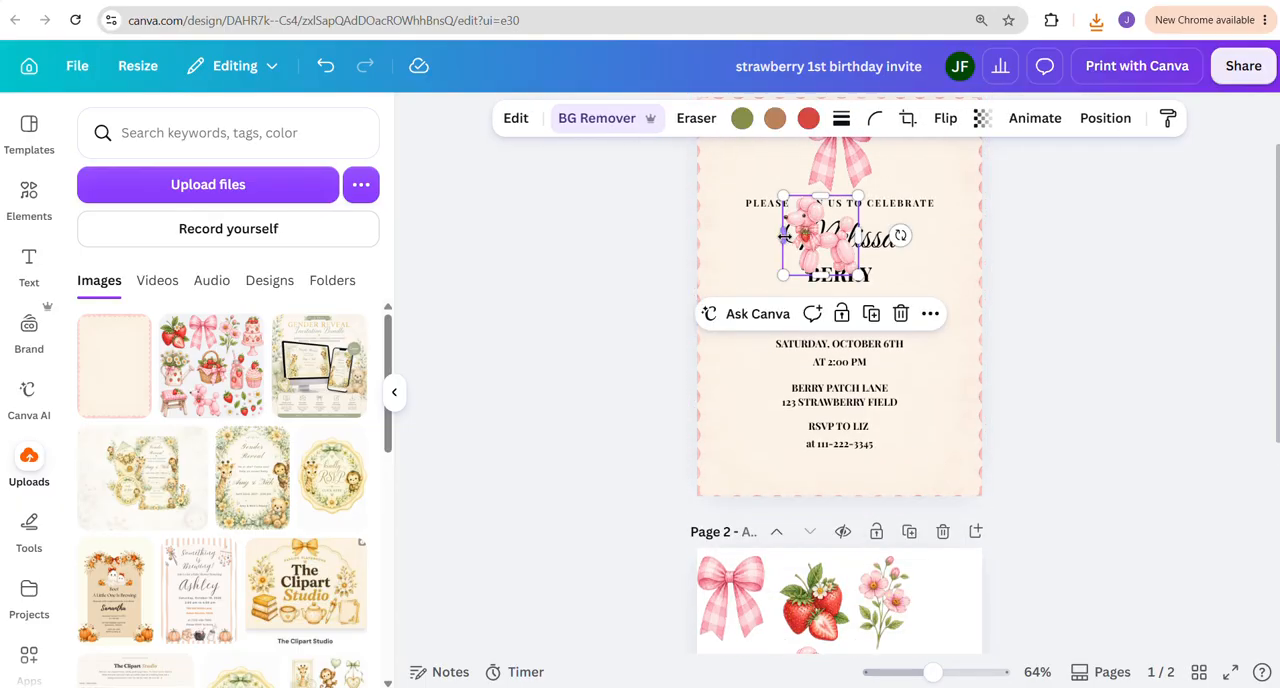
pyautogui.moveTo(813, 255); pyautogui.dragTo(924, 460)
# Copy the strawberry cluster from page 2 to the lower-left corner of the invitation on page 1
pyautogui.click(805, 577)
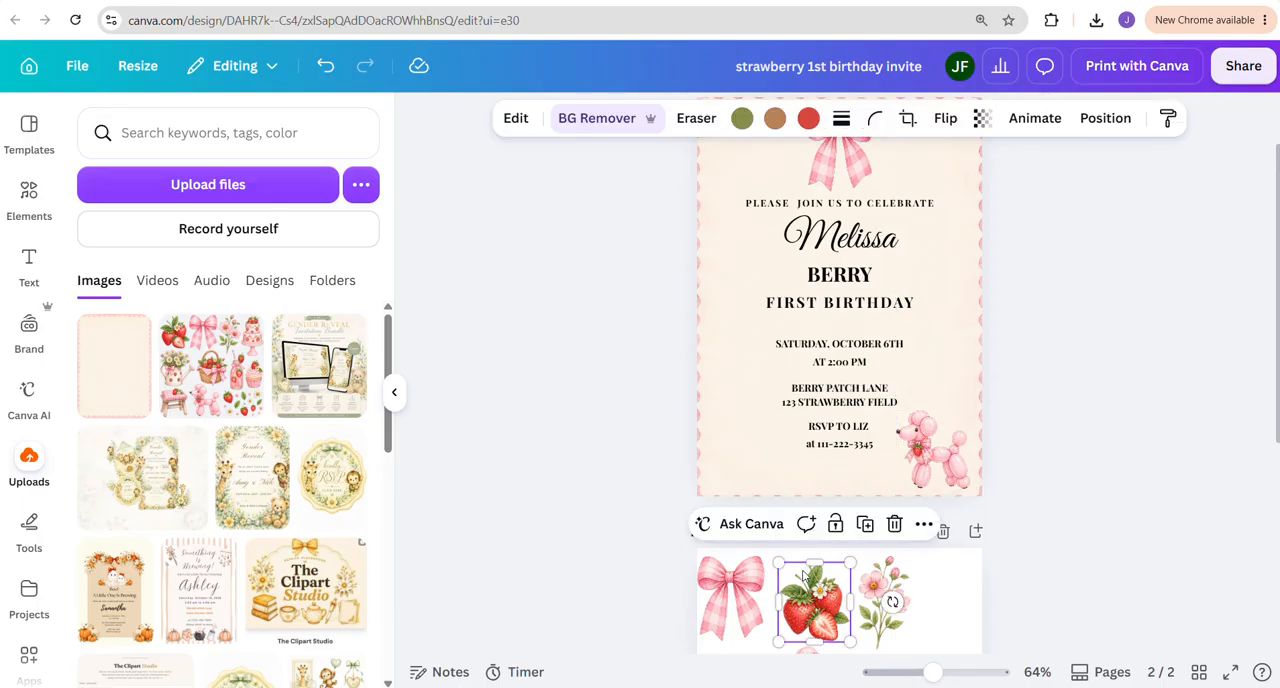
pyautogui.hotkey('ctrl', 'c')
pyautogui.click(737, 457)
pyautogui.hotkey('ctrl', 'v')
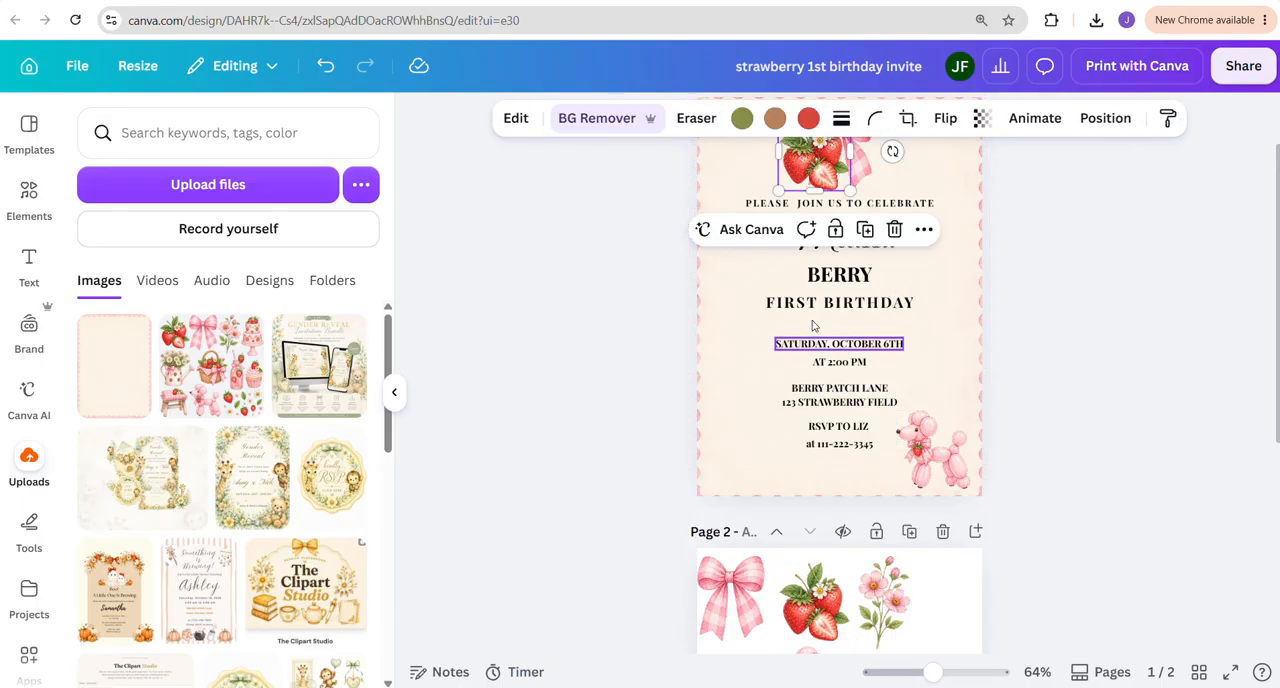
pyautogui.moveTo(798, 178); pyautogui.dragTo(728, 461)
pyautogui.click(1114, 451)
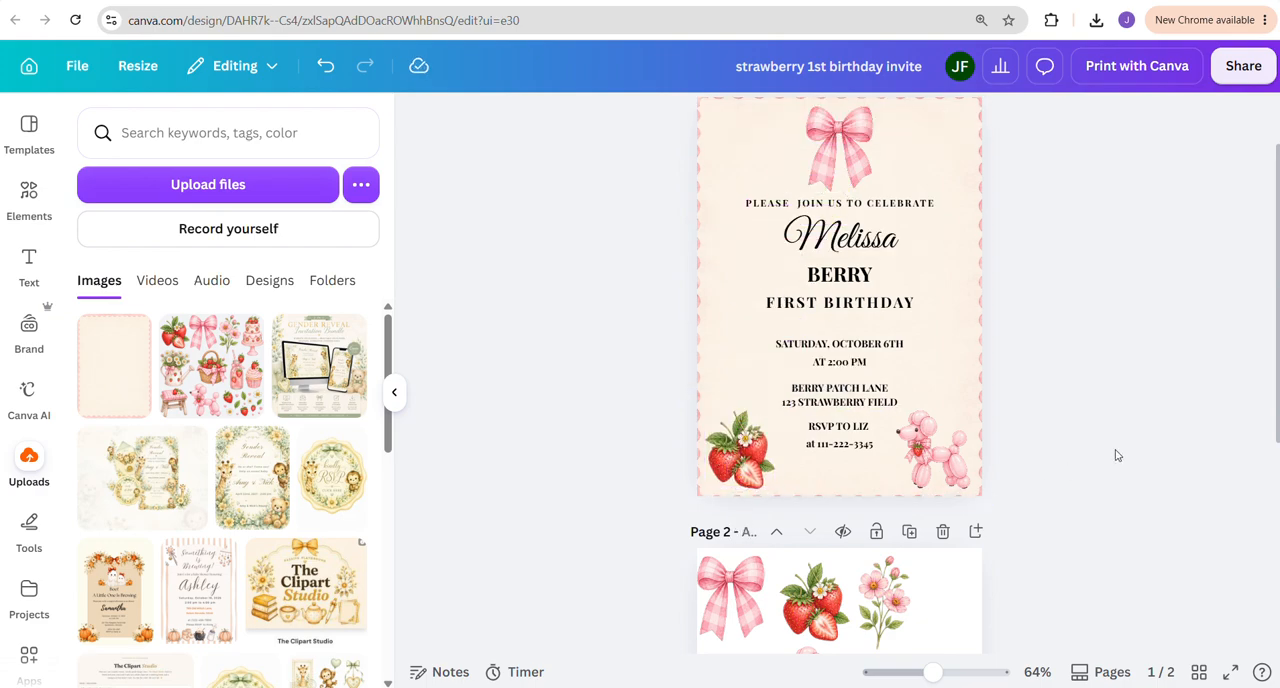
# Review the prompt options in The Clipart Studio and the scalloped frame image in ChatGPT, and return to the Canva design
pyautogui.scroll(1, 1120, 450)
pyautogui.scroll(-1, 1134, 450)
pyautogui.scroll(1, 1132, 430)
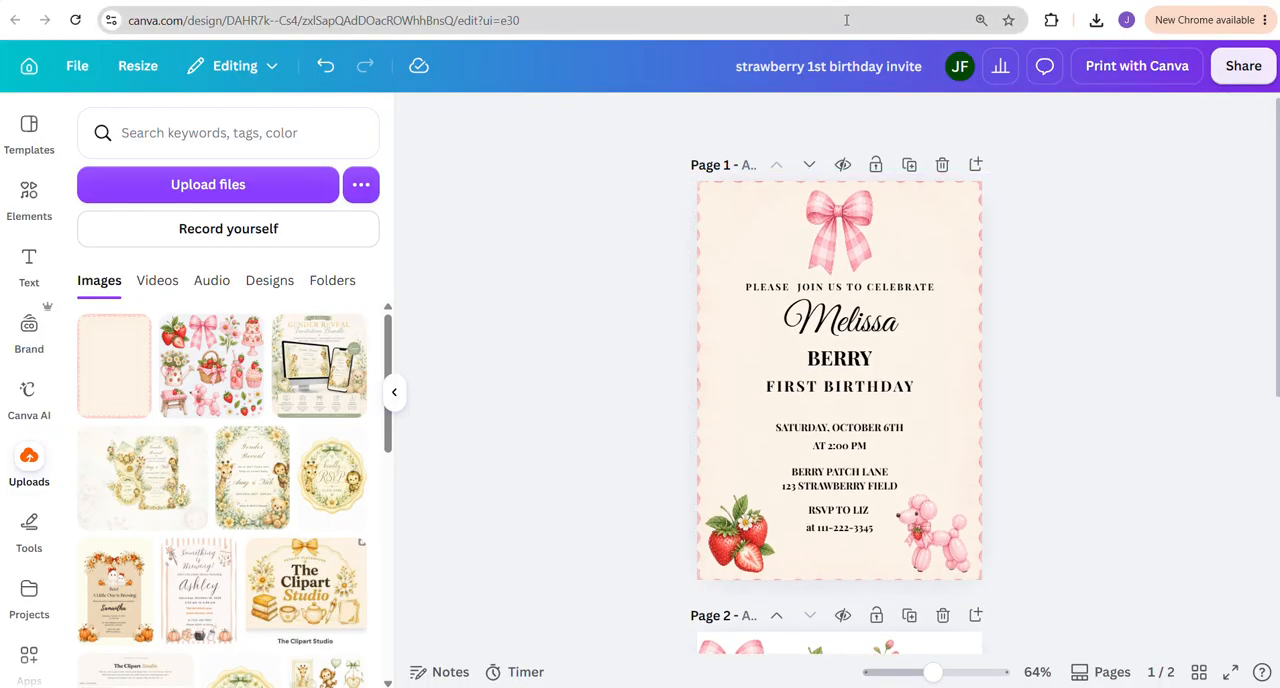
pyautogui.click(887, 1)
pyautogui.scroll(7, 792, 208)
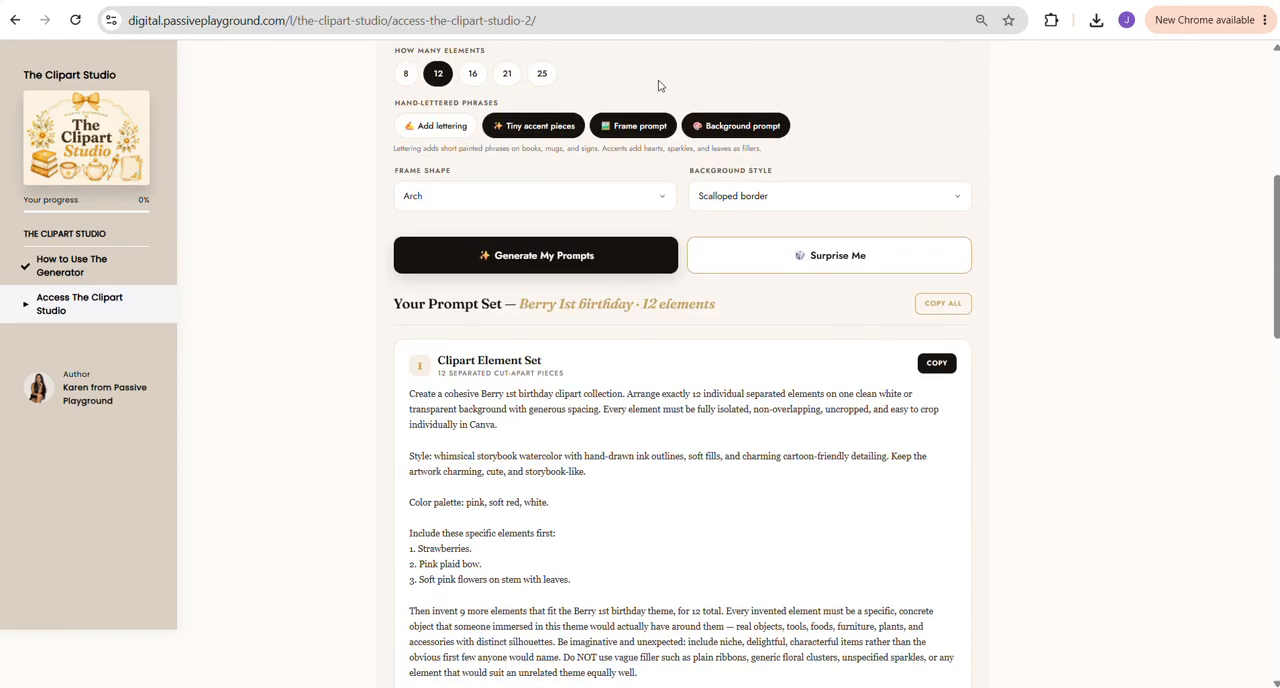
pyautogui.click(523, 1)
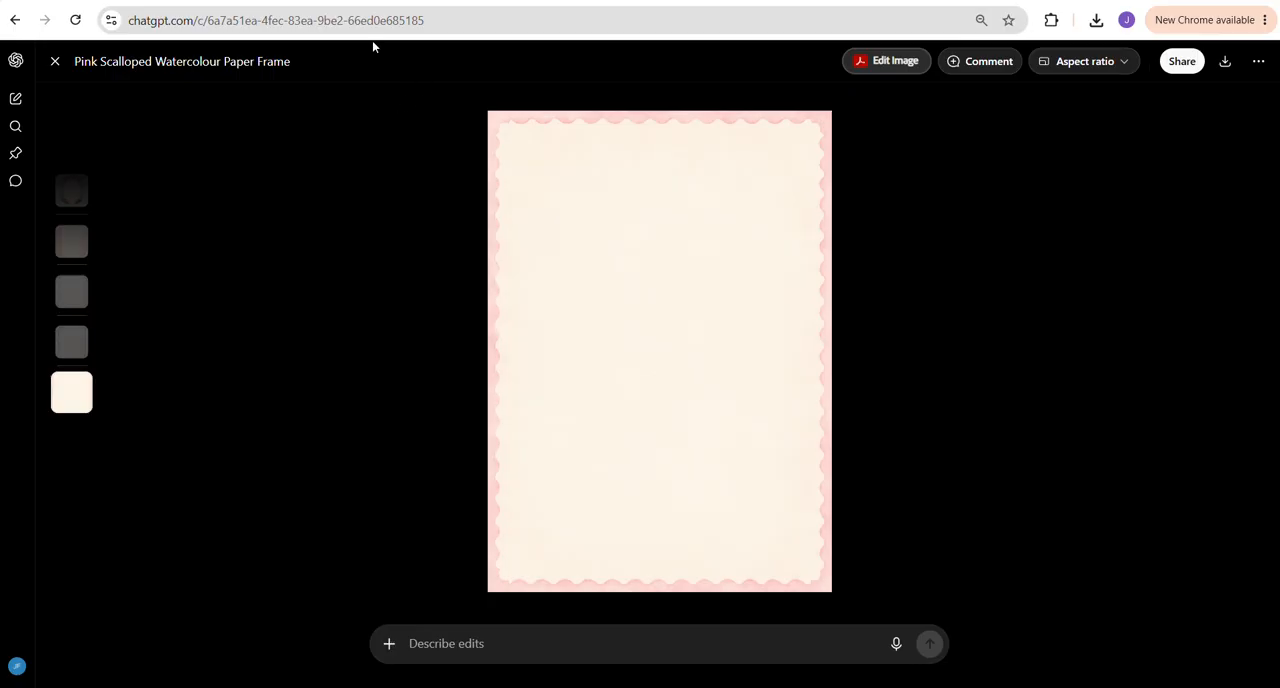
pyautogui.click(620, 1)
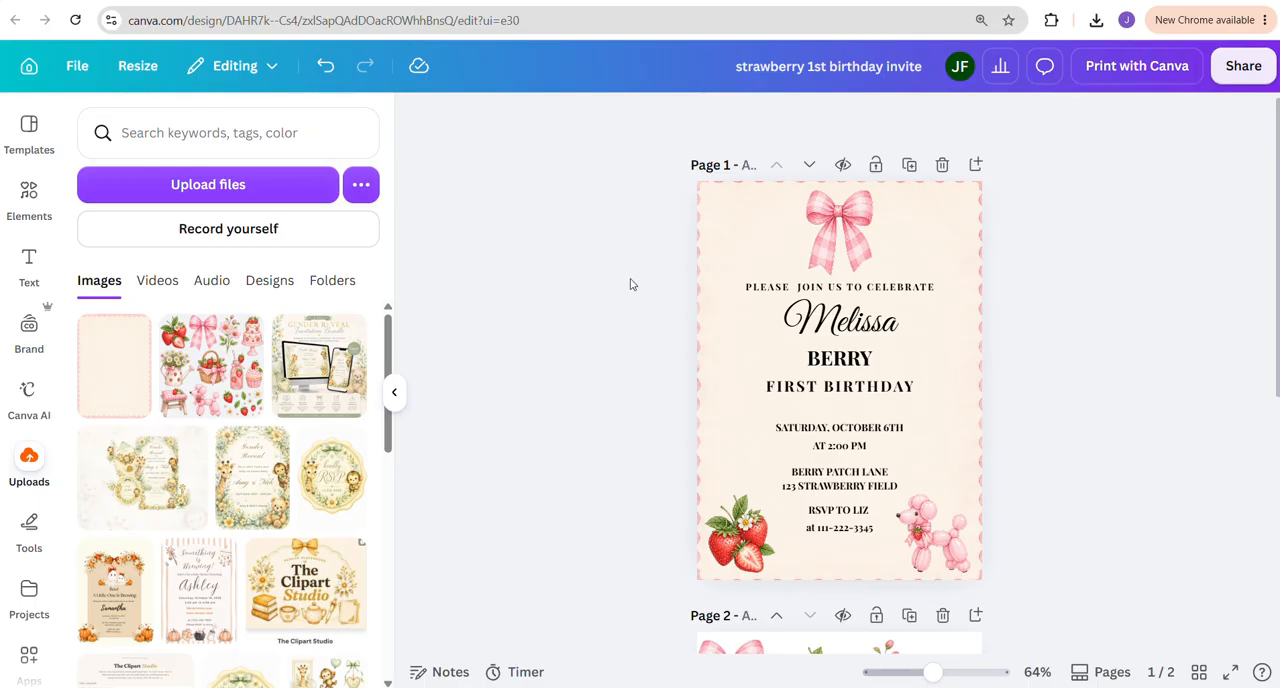
# Copy the pink flower stem from page 2 to the upper-left corner of the invitation on page 1
pyautogui.scroll(-2, 1029, 466)
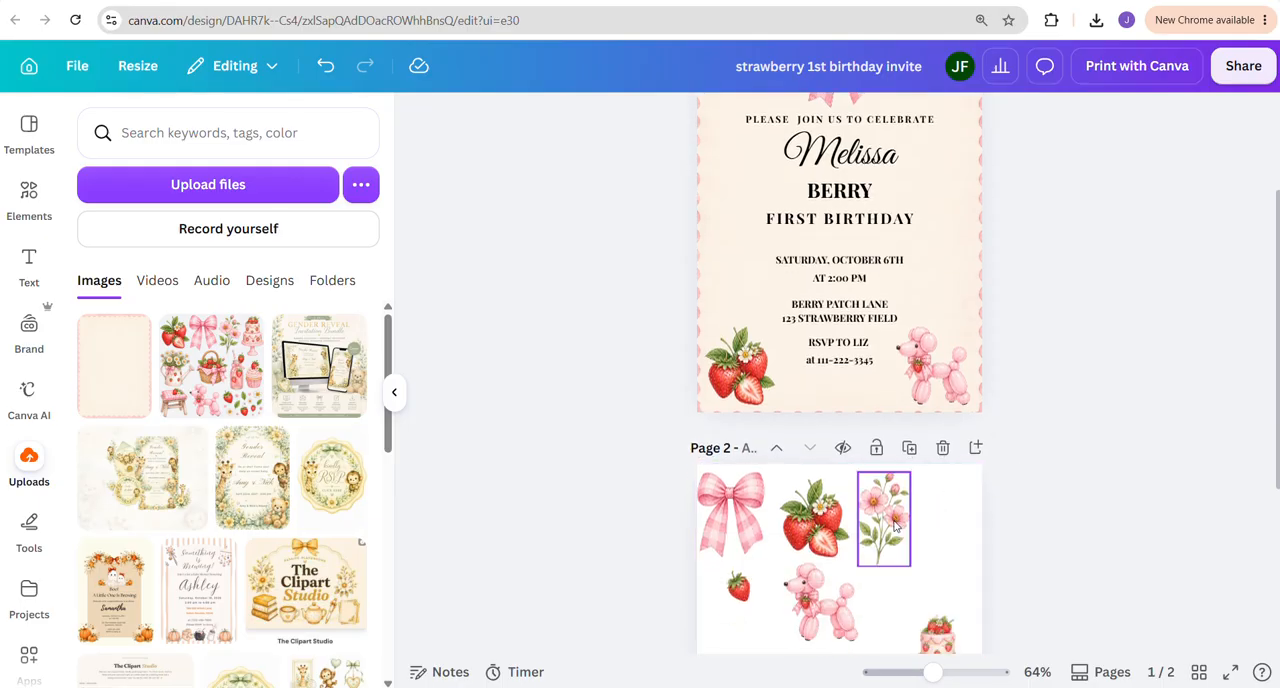
pyautogui.scroll(-3, 896, 523)
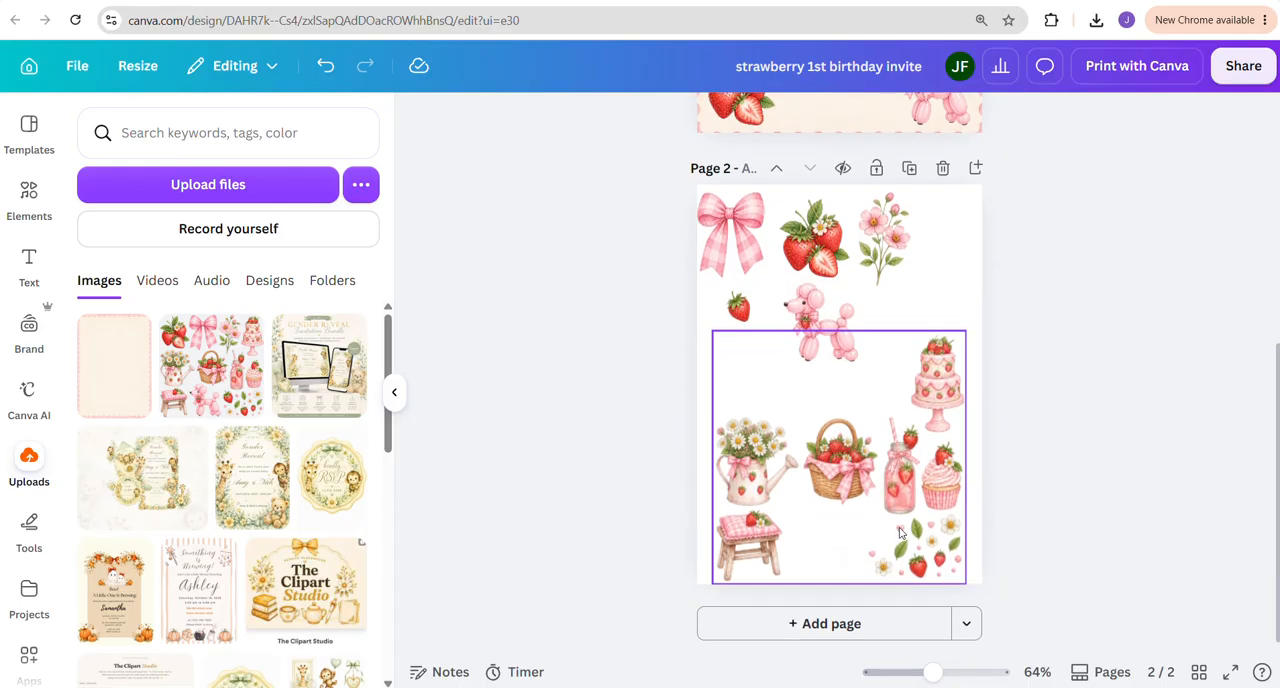
pyautogui.scroll(3, 899, 533)
pyautogui.click(882, 495)
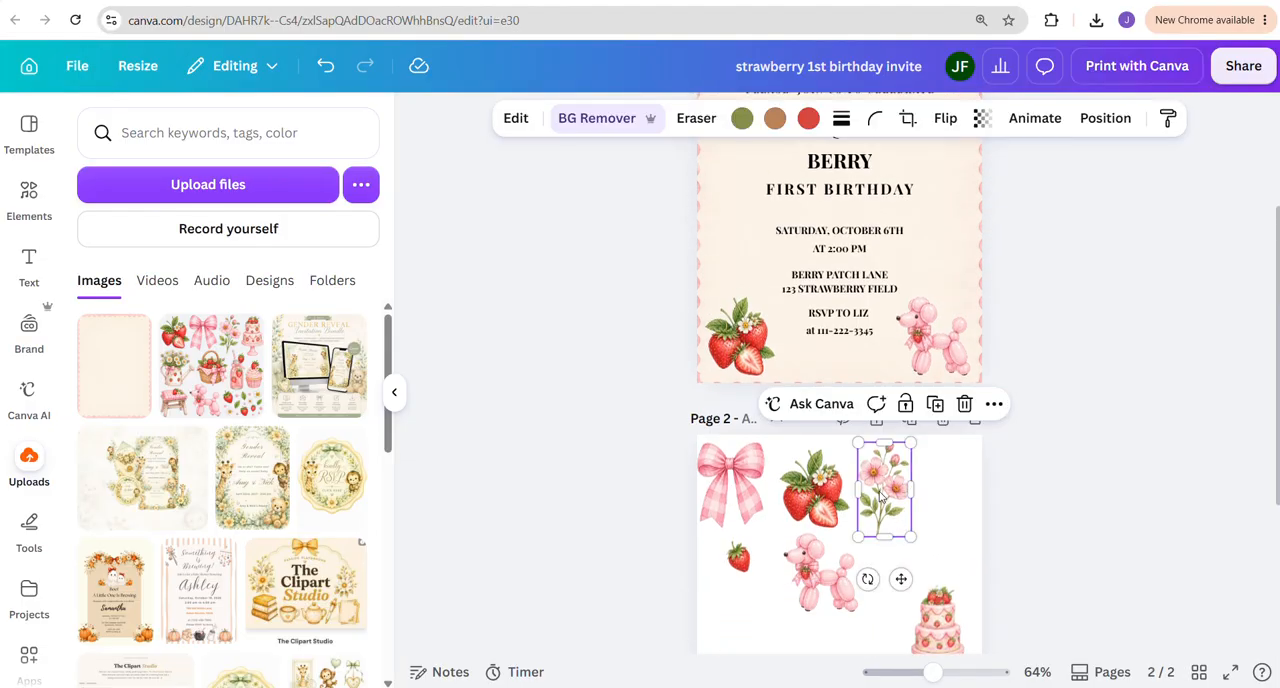
pyautogui.moveTo(884, 463); pyautogui.dragTo(724, 226)
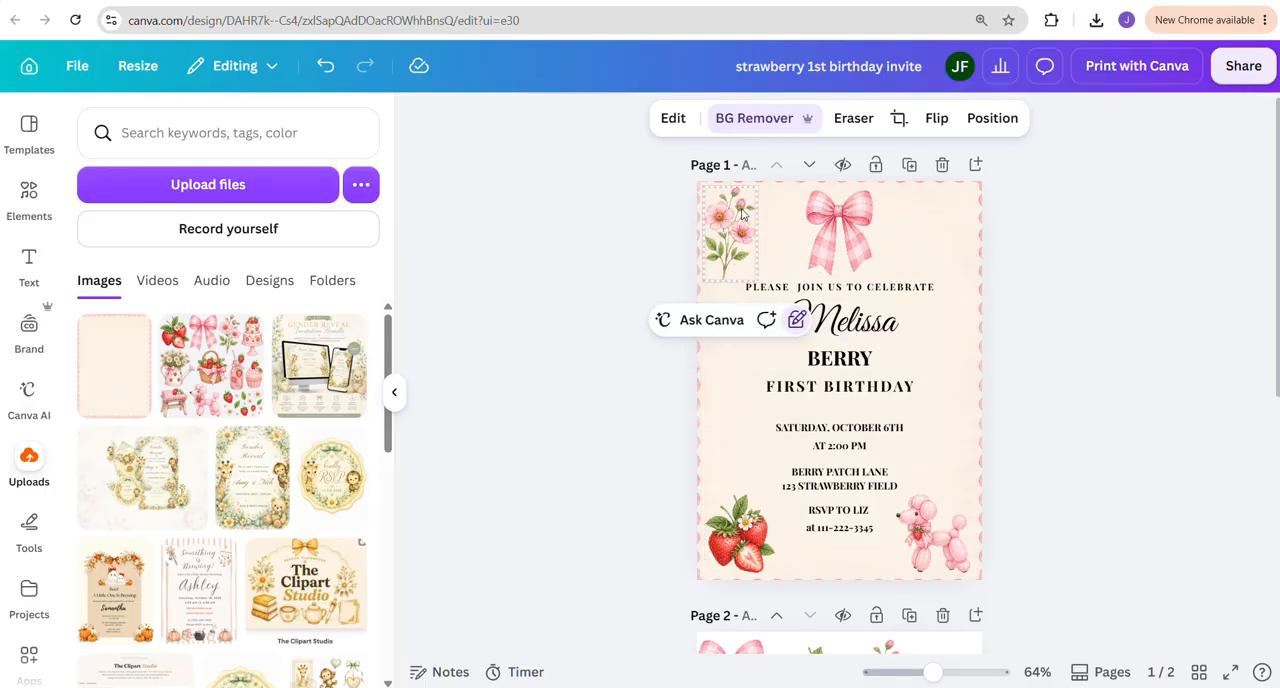
# Undo the flower stem's last placement, shrink it, and position it in the invitation's upper-left corner beside the bow
pyautogui.click(760, 279)
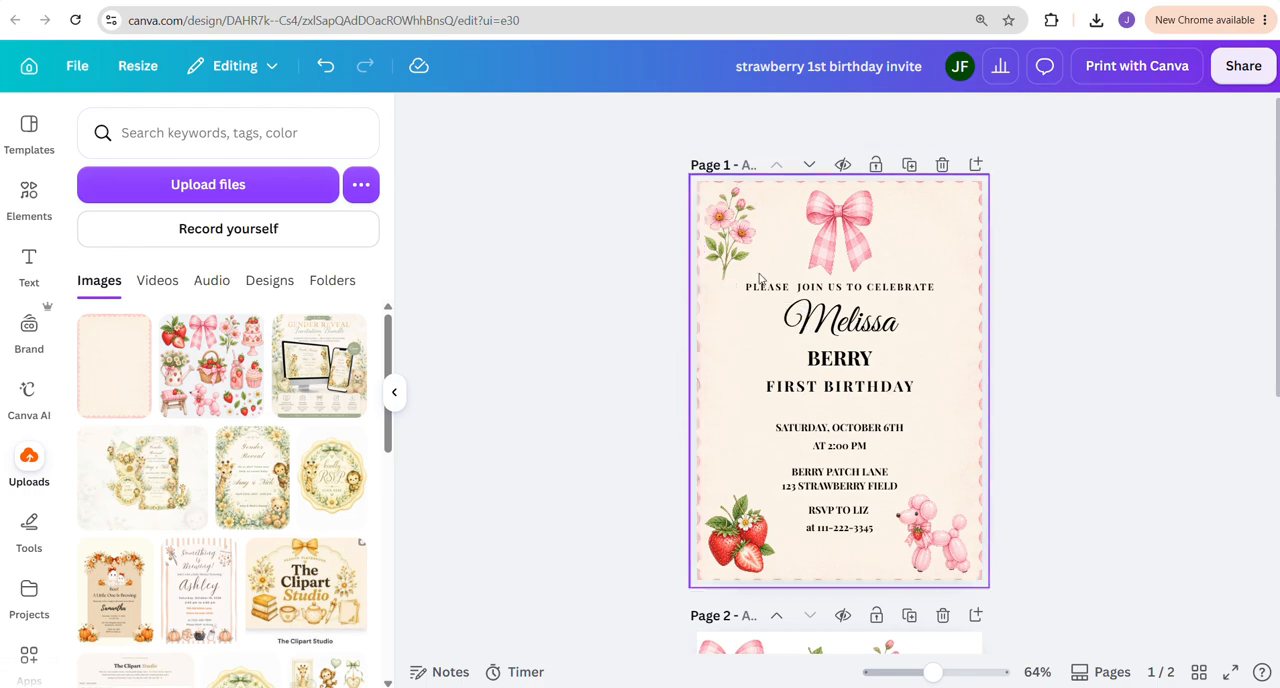
pyautogui.click(720, 248)
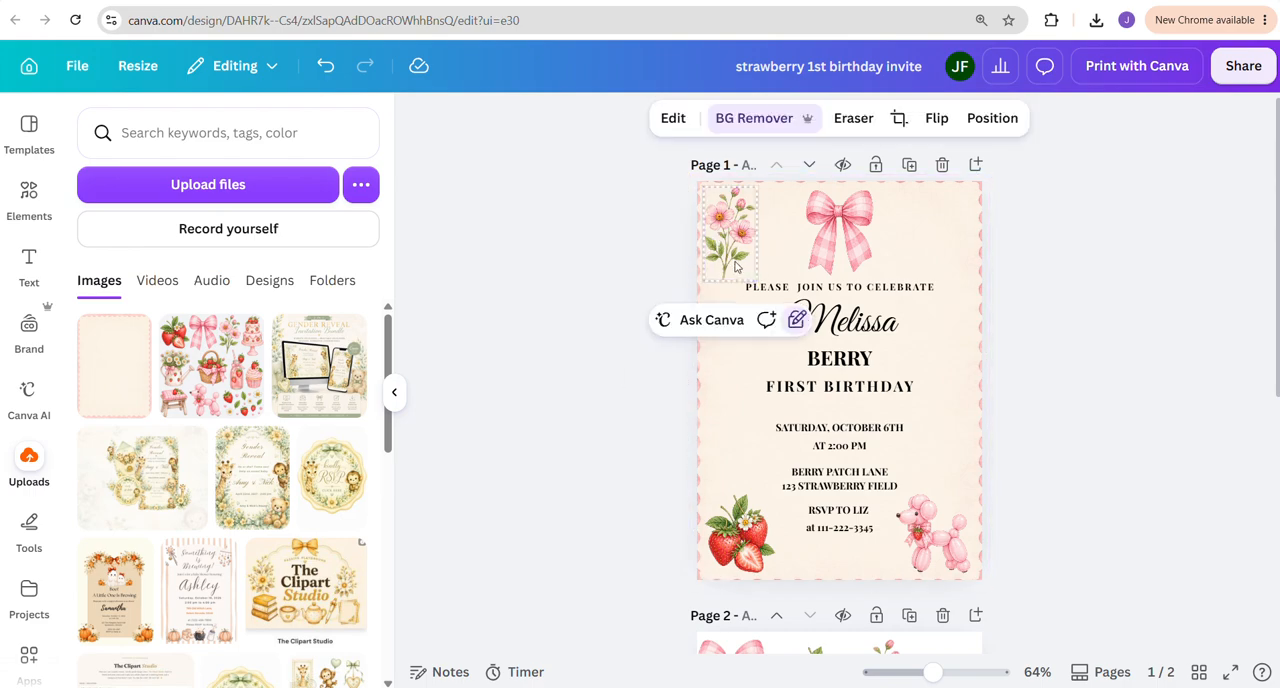
pyautogui.click(326, 66)
pyautogui.click(326, 66)
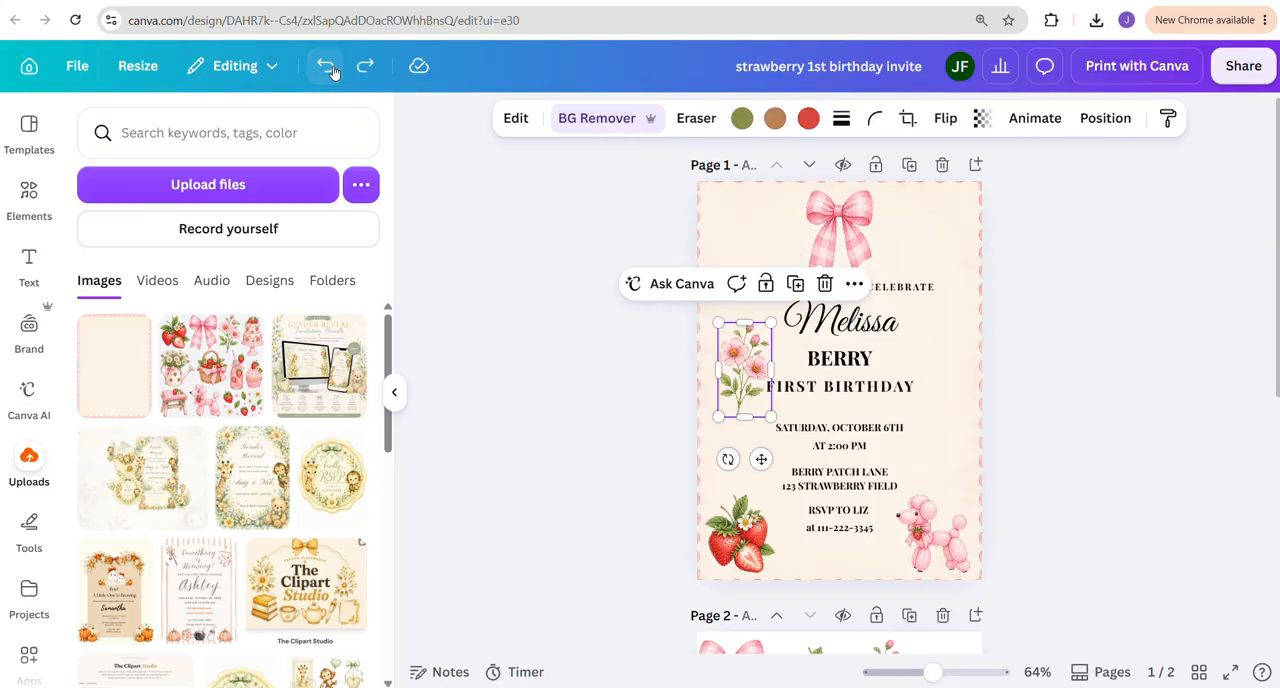
pyautogui.moveTo(770, 411); pyautogui.dragTo(751, 291)
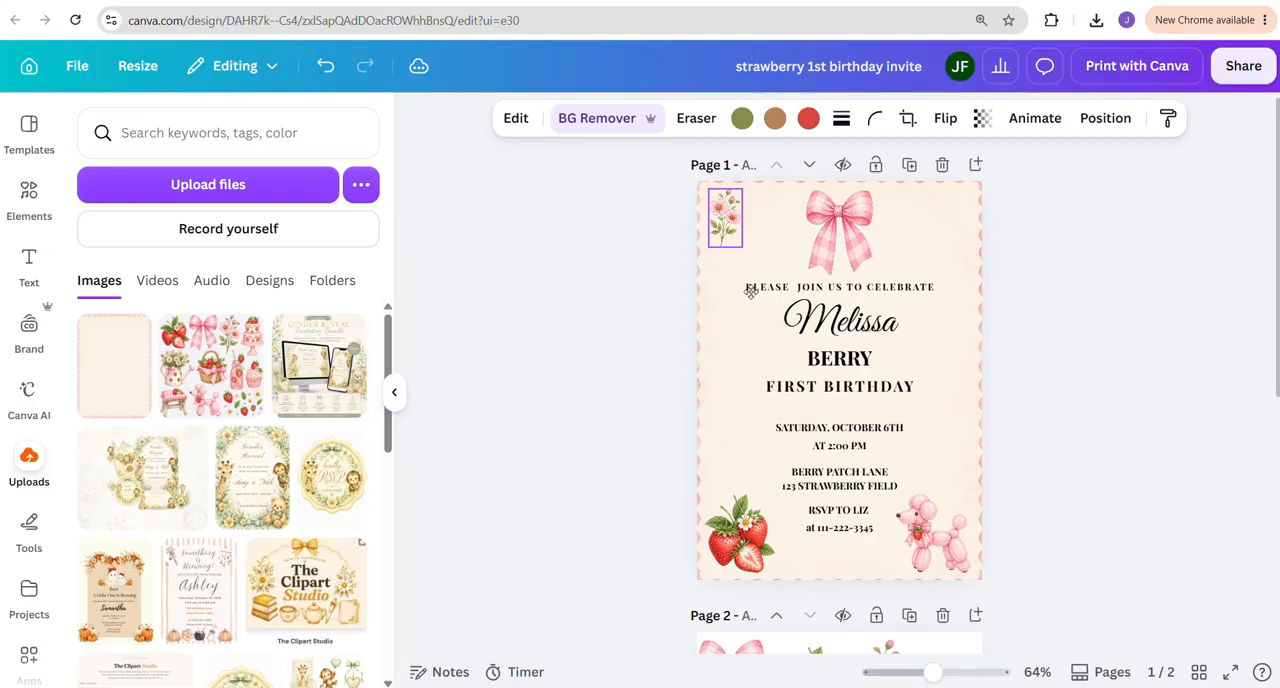
# Duplicate the flower stem and place the copy directly below the original along the invitation's left edge
pyautogui.click(670, 327)
pyautogui.click(724, 222)
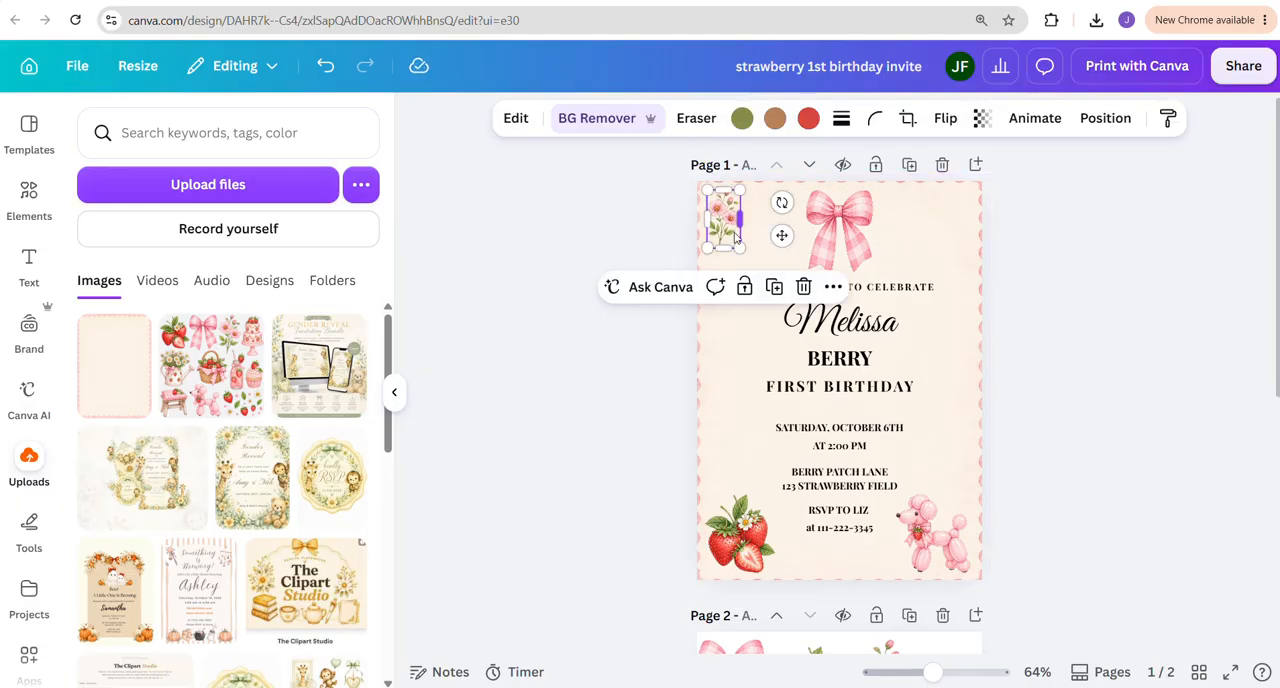
pyautogui.moveTo(735, 233); pyautogui.dragTo(727, 286)
pyautogui.click(609, 289)
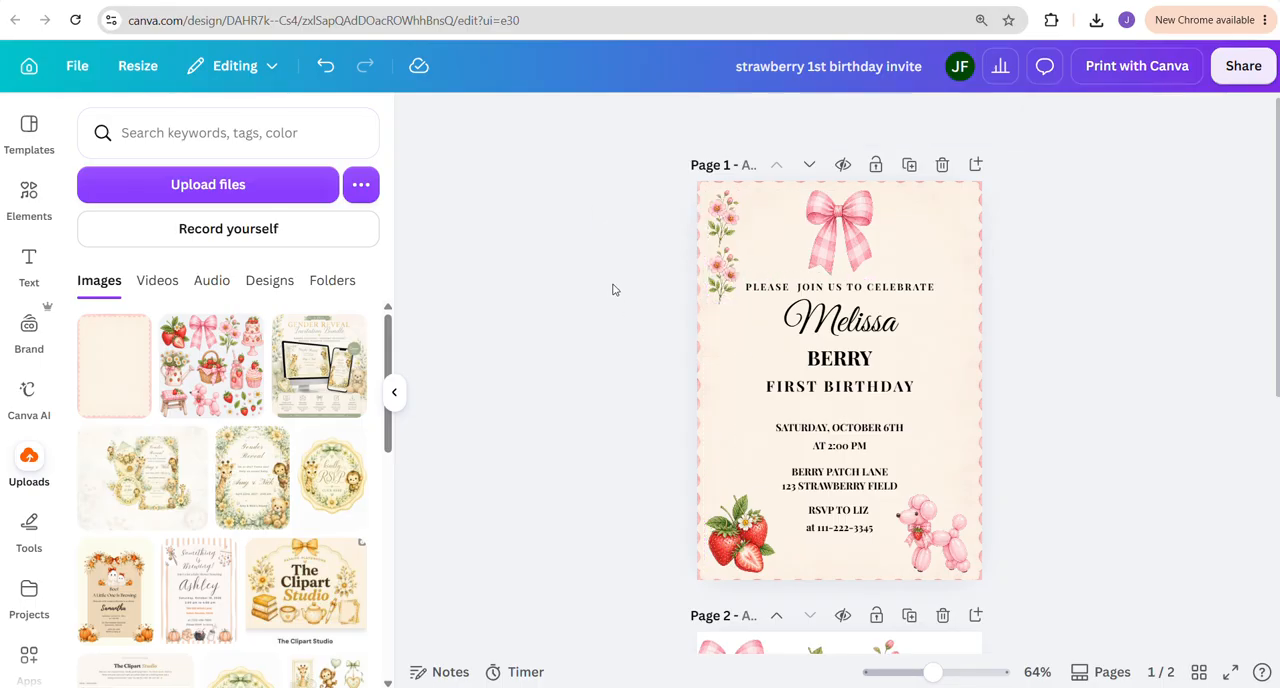
# Duplicate both flower stems together and place the pair below them, extending the floral column down the left edge
pyautogui.click(735, 220)
pyautogui.keyDown('shift'); pyautogui.click(730, 268); pyautogui.keyUp('shift')
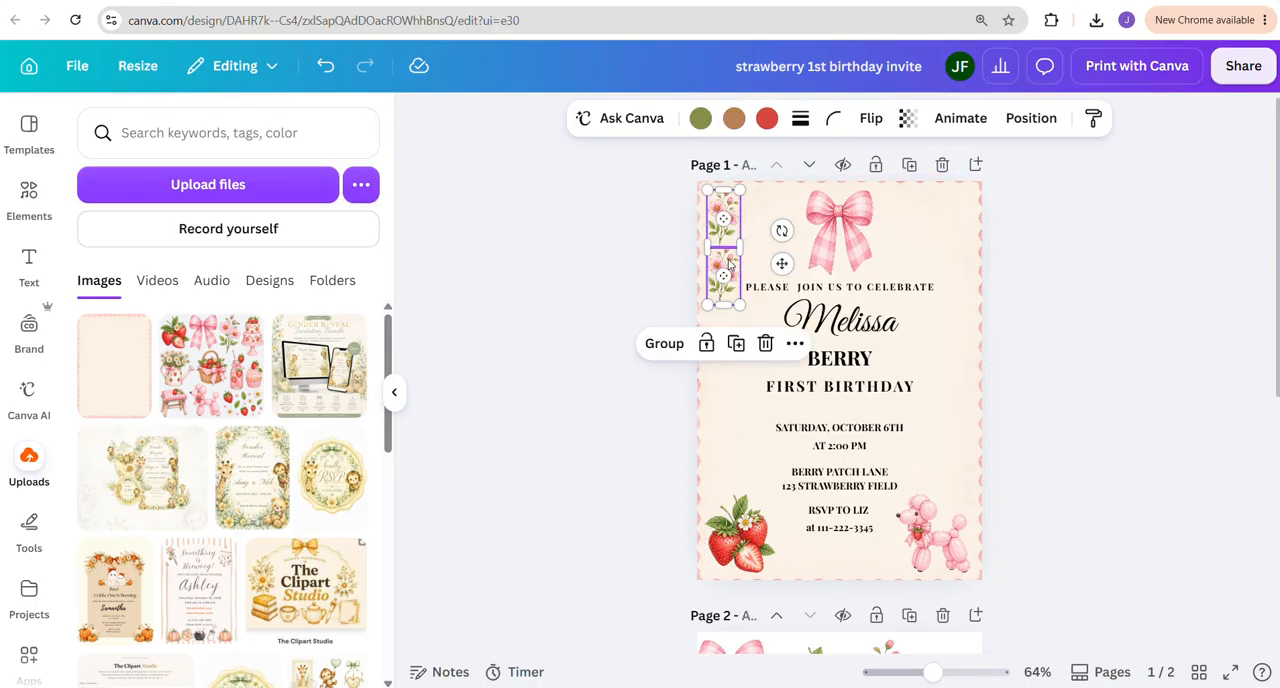
pyautogui.hotkey('ctrl', 'd')
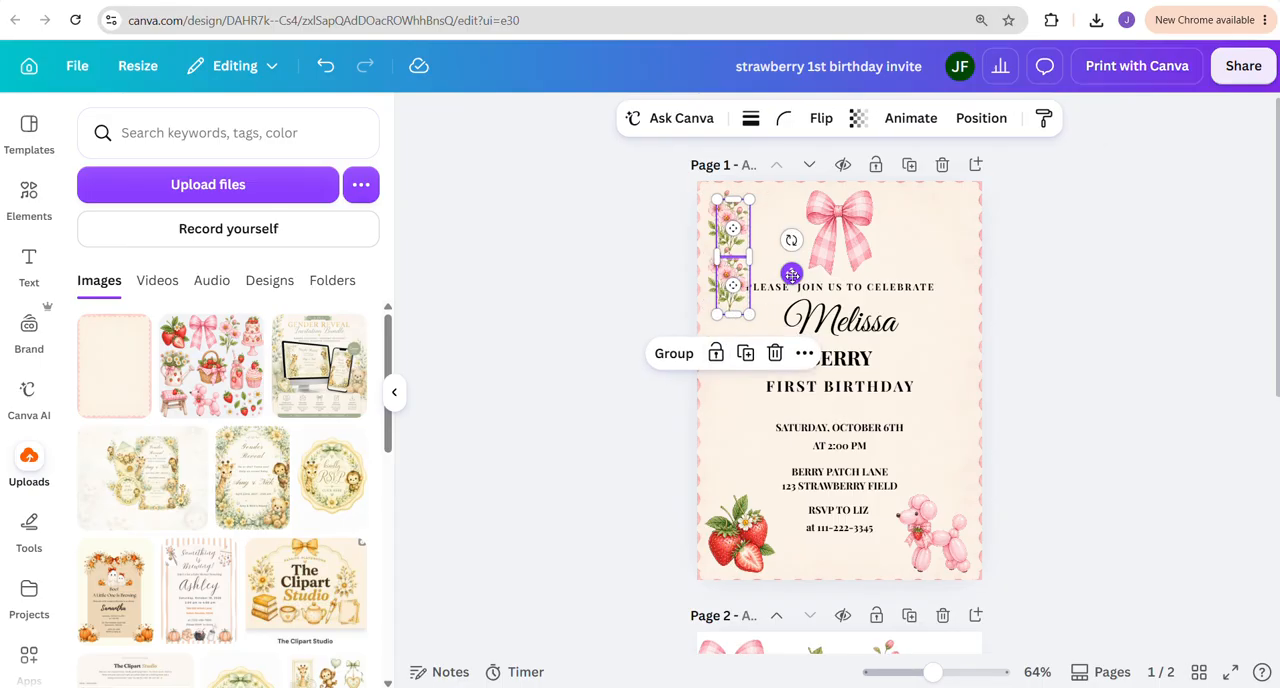
pyautogui.moveTo(791, 273); pyautogui.dragTo(785, 375)
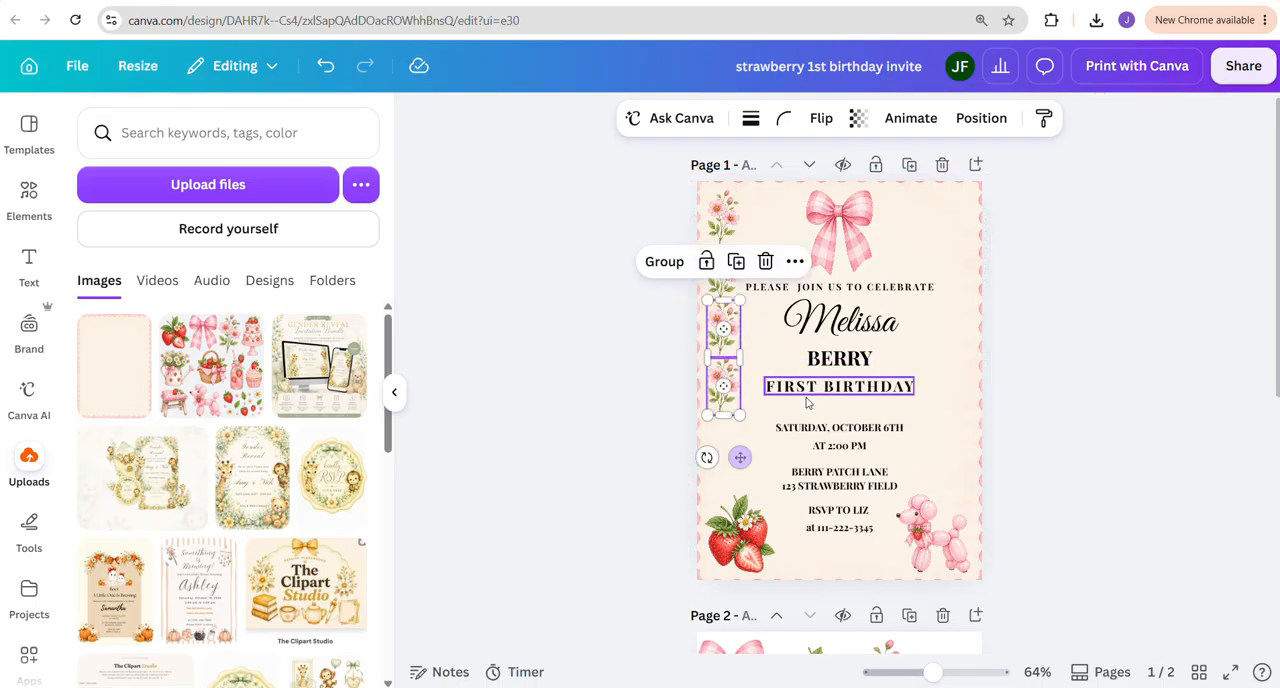
pyautogui.click(1085, 387)
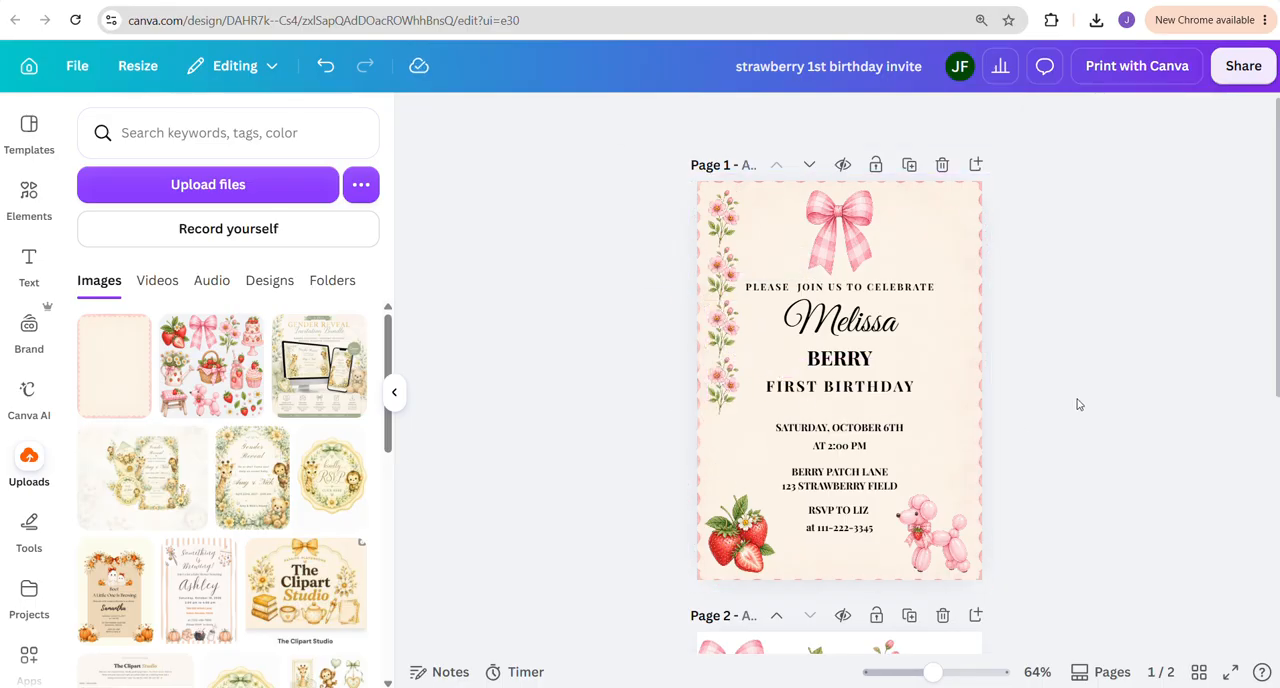
# Copy the small strawberry from page 2 to page 1 and place it between the first and second flower stems
pyautogui.scroll(-3, 872, 613)
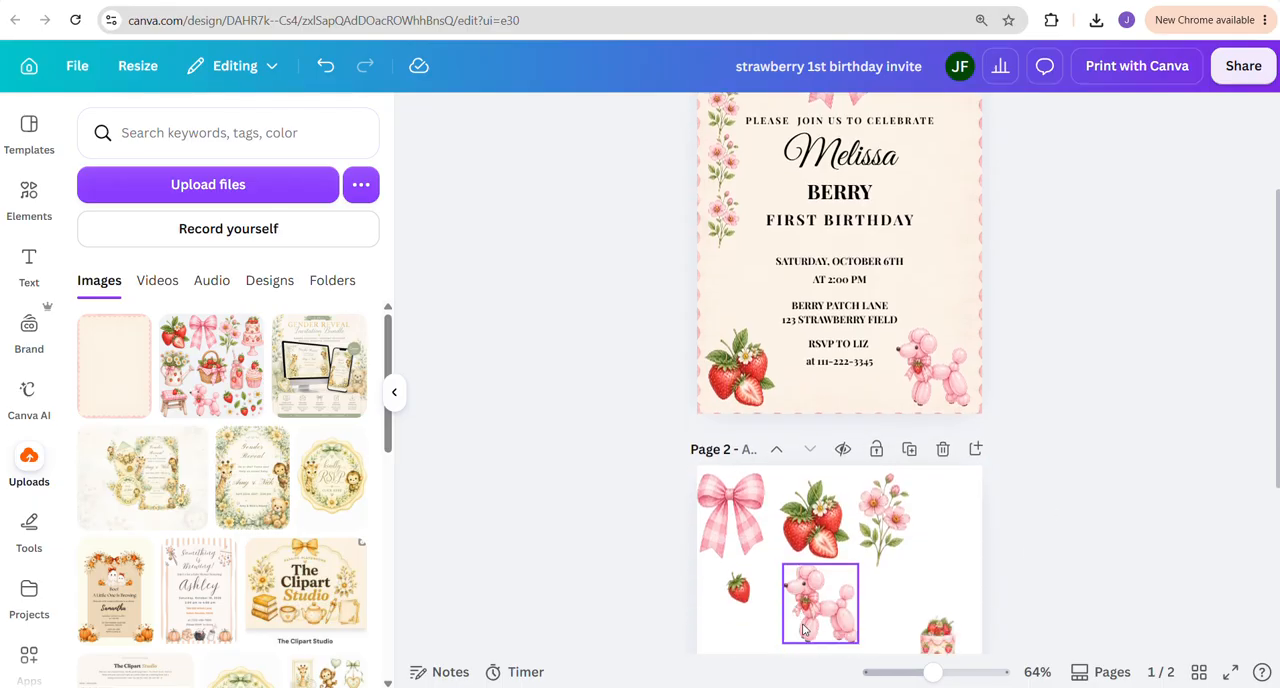
pyautogui.click(741, 594)
pyautogui.hotkey('ctrl', 'c')
pyautogui.scroll(3, 840, 400)
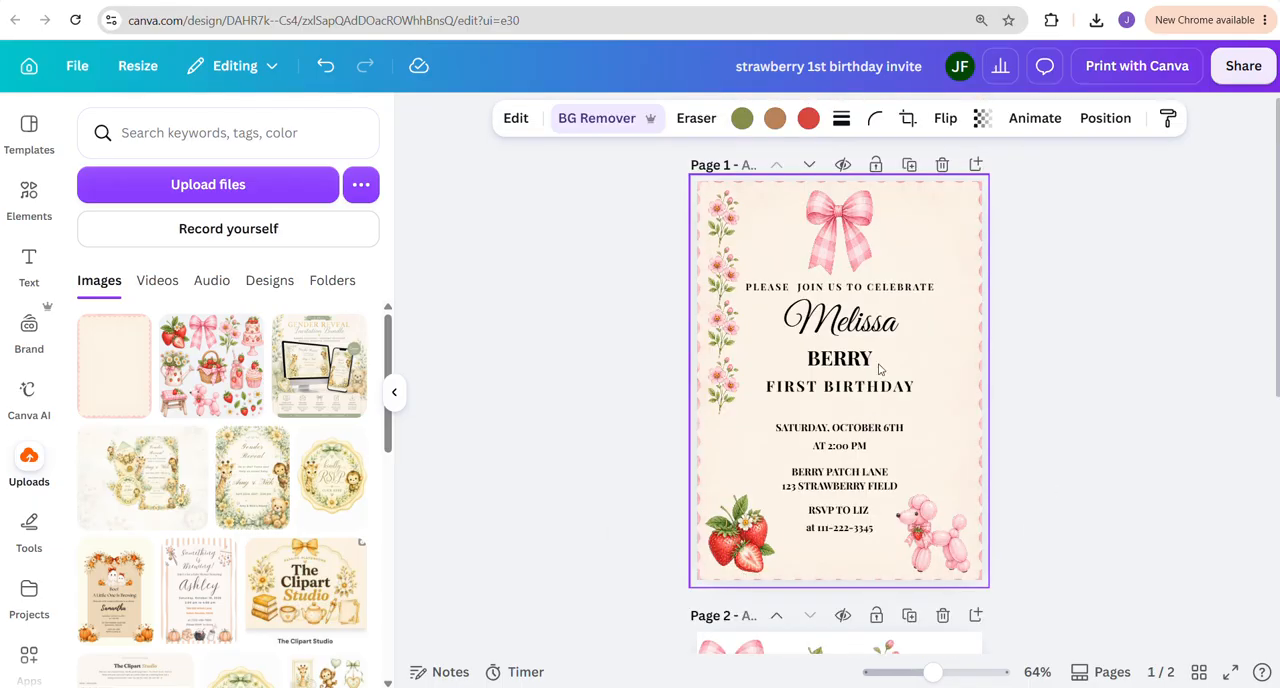
pyautogui.hotkey('ctrl', 'v')
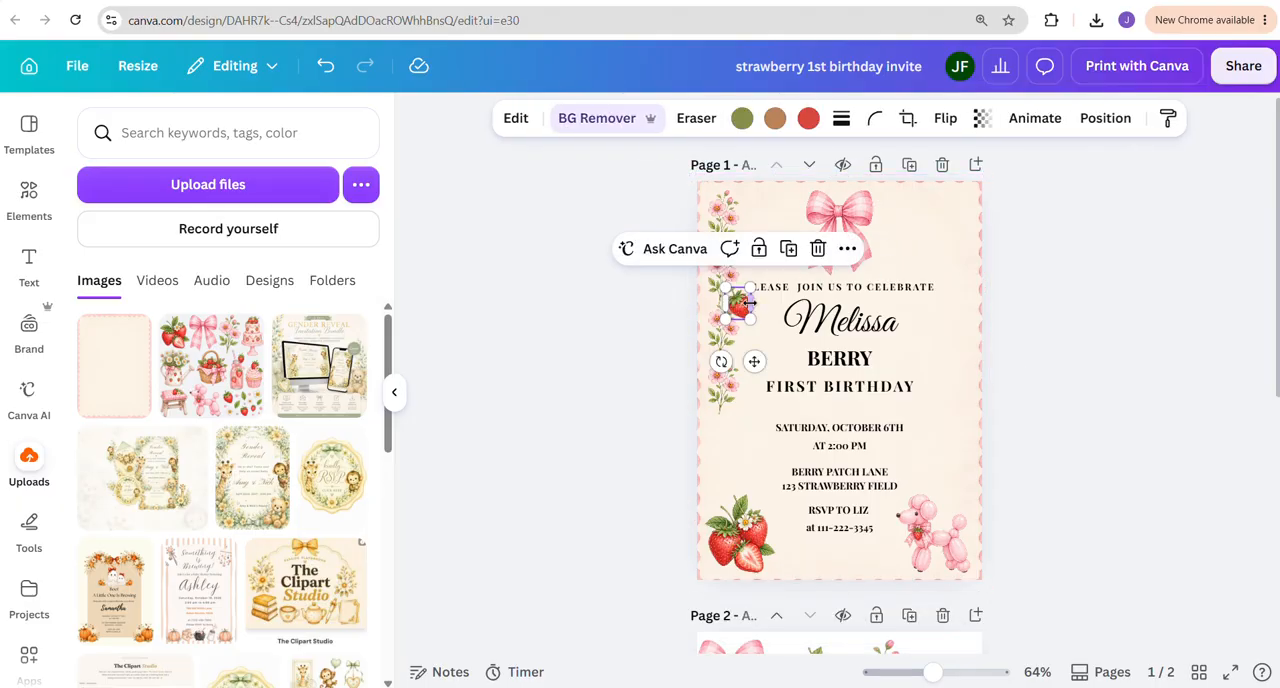
pyautogui.moveTo(754, 361); pyautogui.dragTo(740, 304)
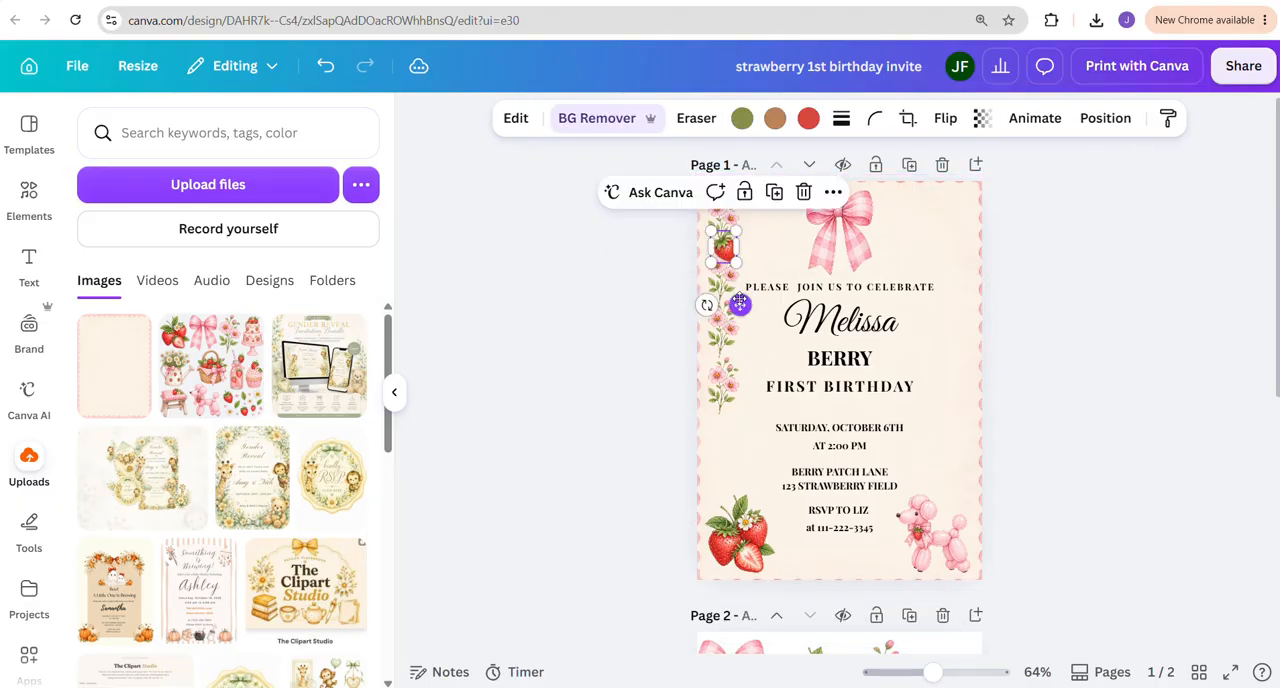
# Shrink the small strawberry and place a duplicate between the third and fourth flower stems
pyautogui.moveTo(736, 231); pyautogui.dragTo(738, 399)
pyautogui.click(775, 301)
pyautogui.click(725, 253)
pyautogui.click(606, 383)
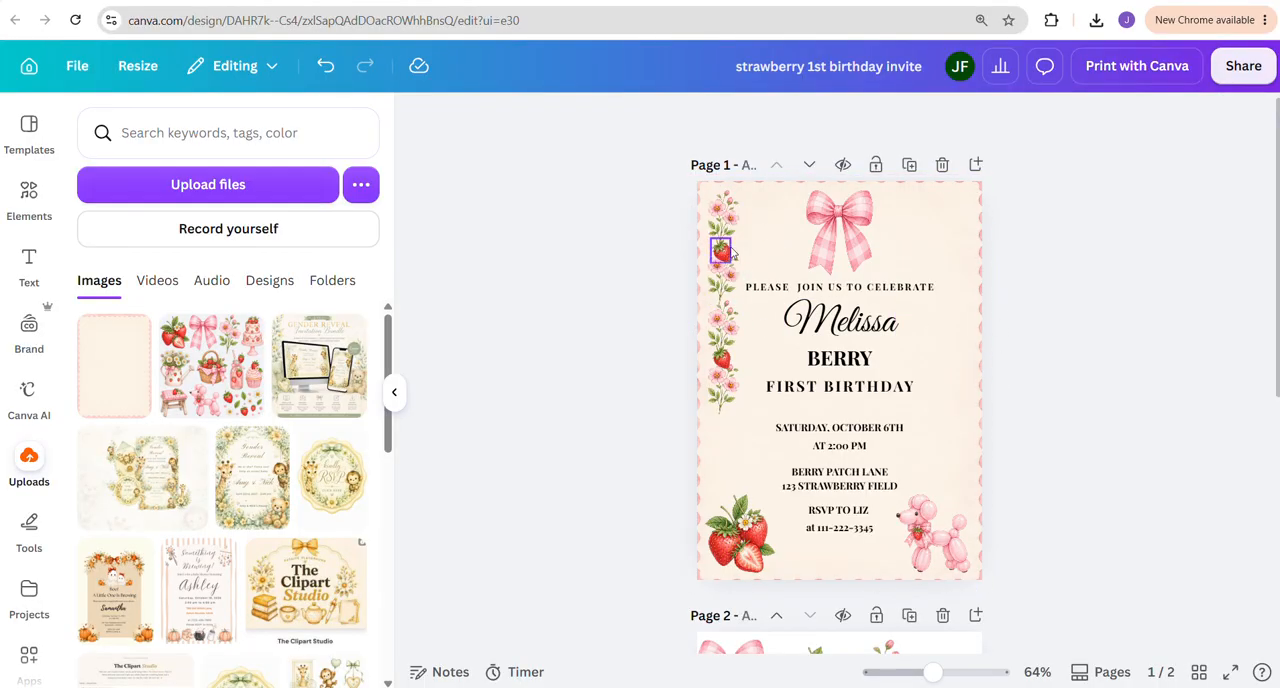
# Shrink the pink gingham bow above the invitation text to about half its size
pyautogui.click(848, 217)
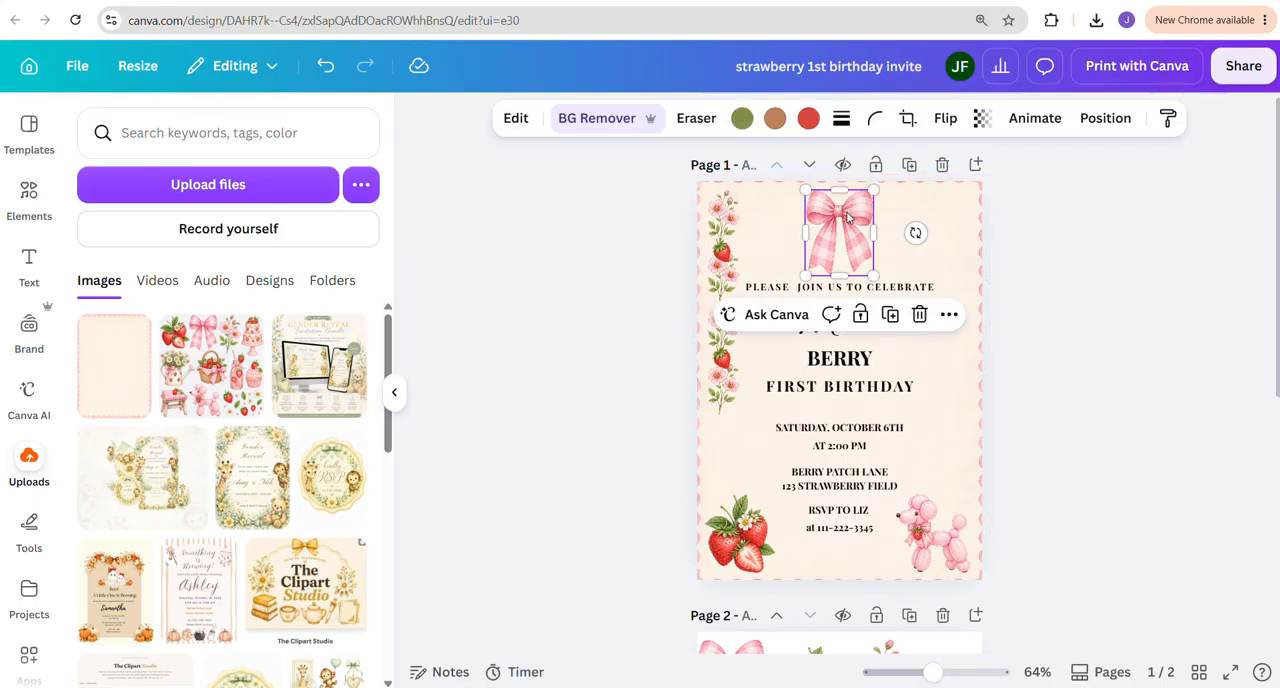
pyautogui.moveTo(873, 191); pyautogui.dragTo(842, 232)
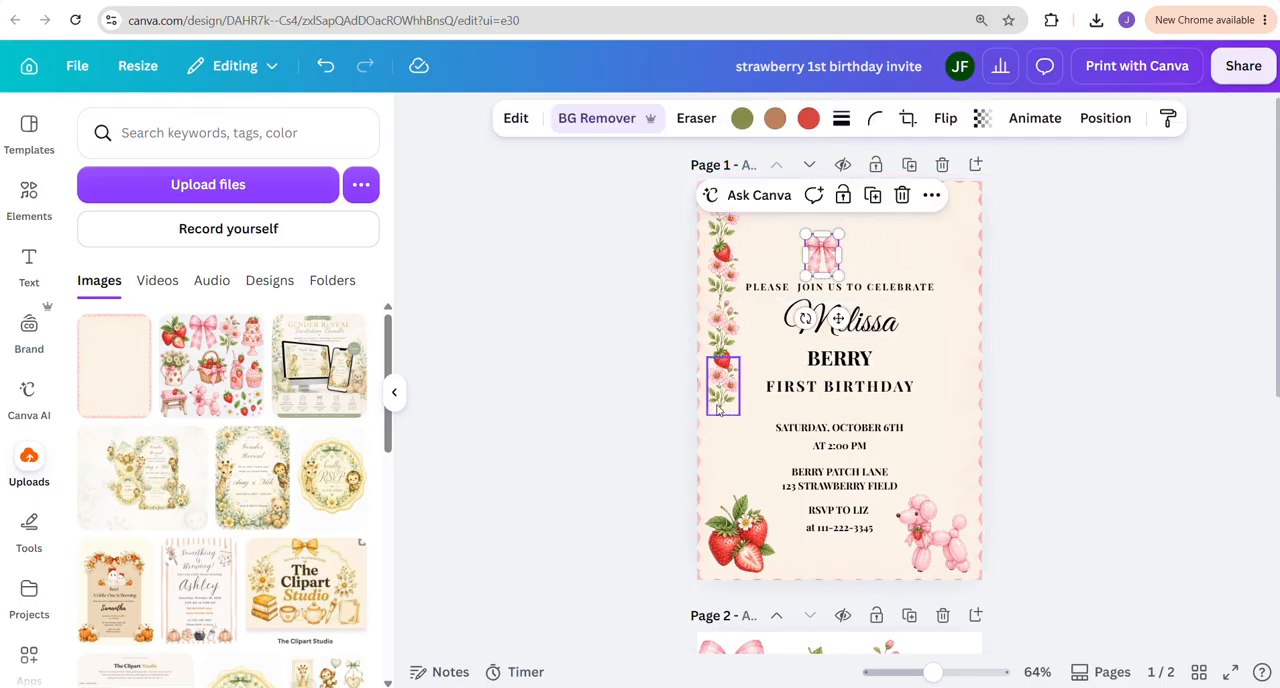
pyautogui.click(661, 271)
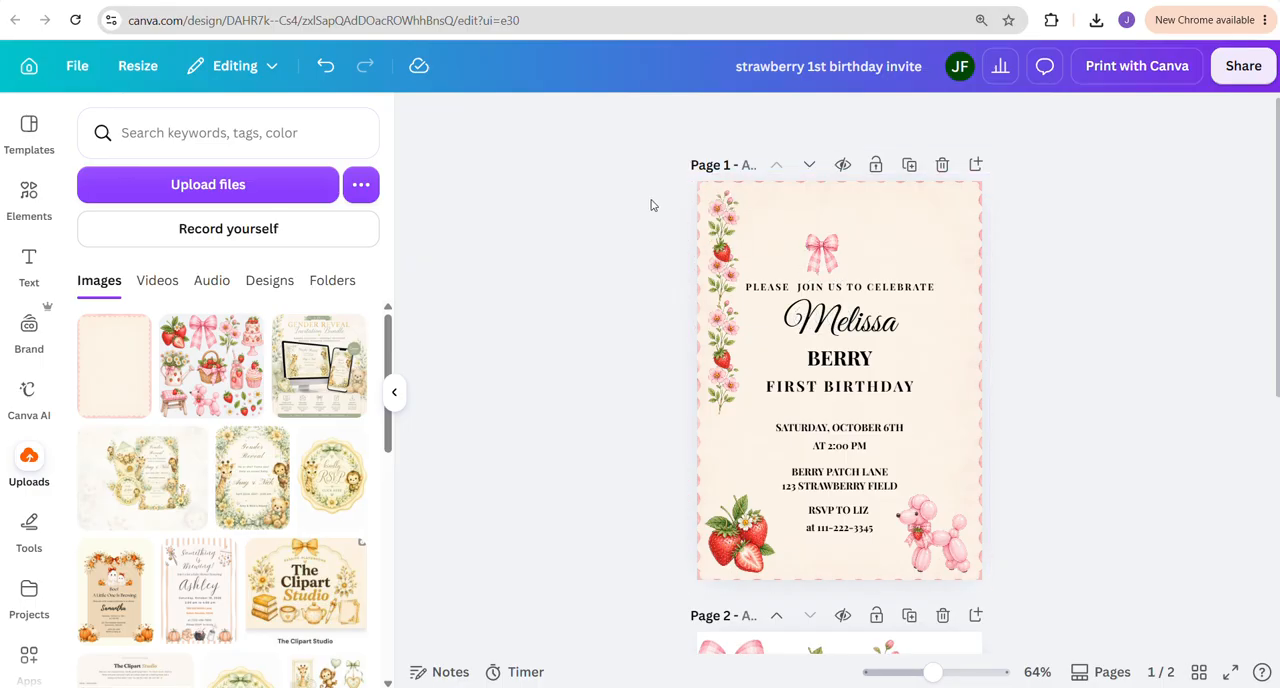
# Rotate the whole flower and strawberry column to horizontal and position it as a garland across the invitation's upper edge
pyautogui.moveTo(647, 197); pyautogui.dragTo(741, 414)
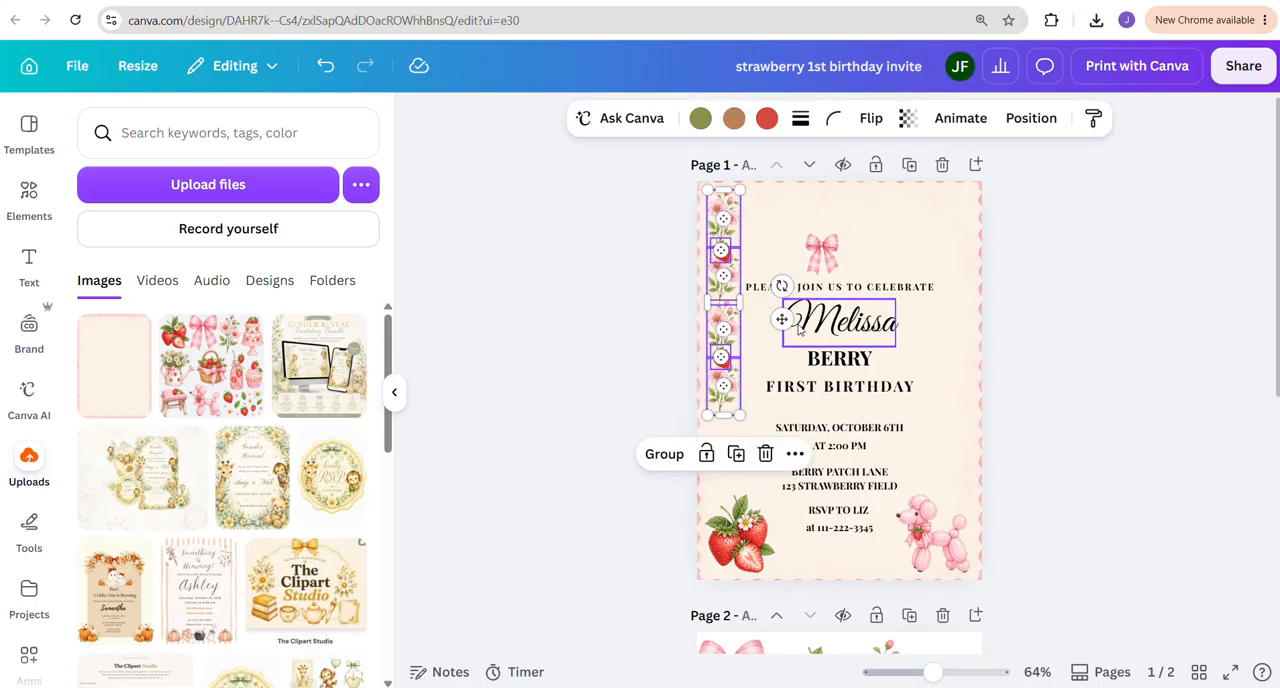
pyautogui.moveTo(781, 286); pyautogui.dragTo(715, 216)
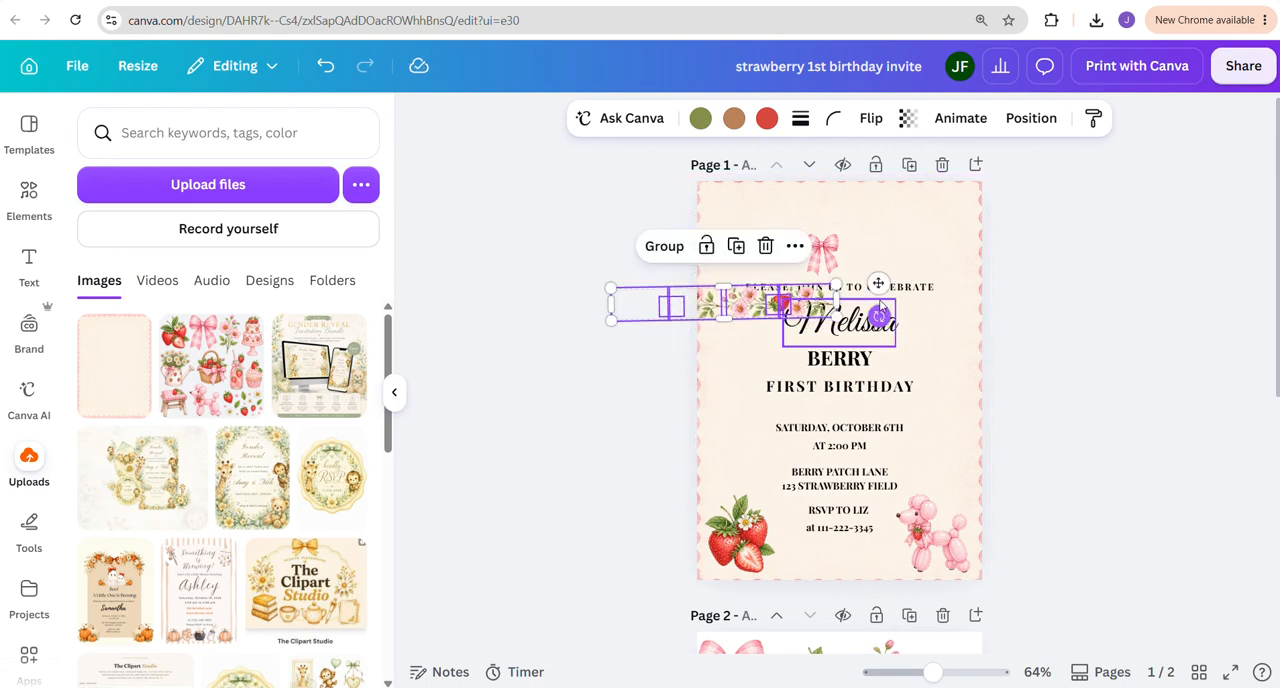
pyautogui.moveTo(878, 283); pyautogui.dragTo(982, 201)
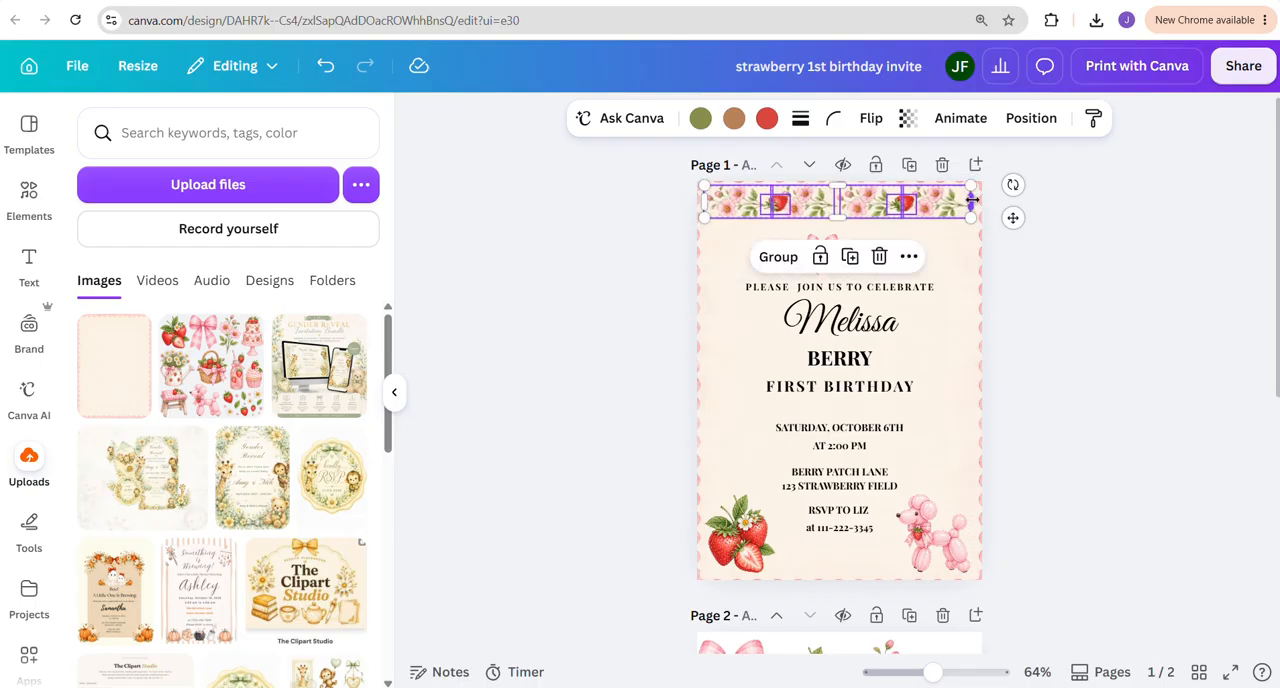
pyautogui.click(1031, 261)
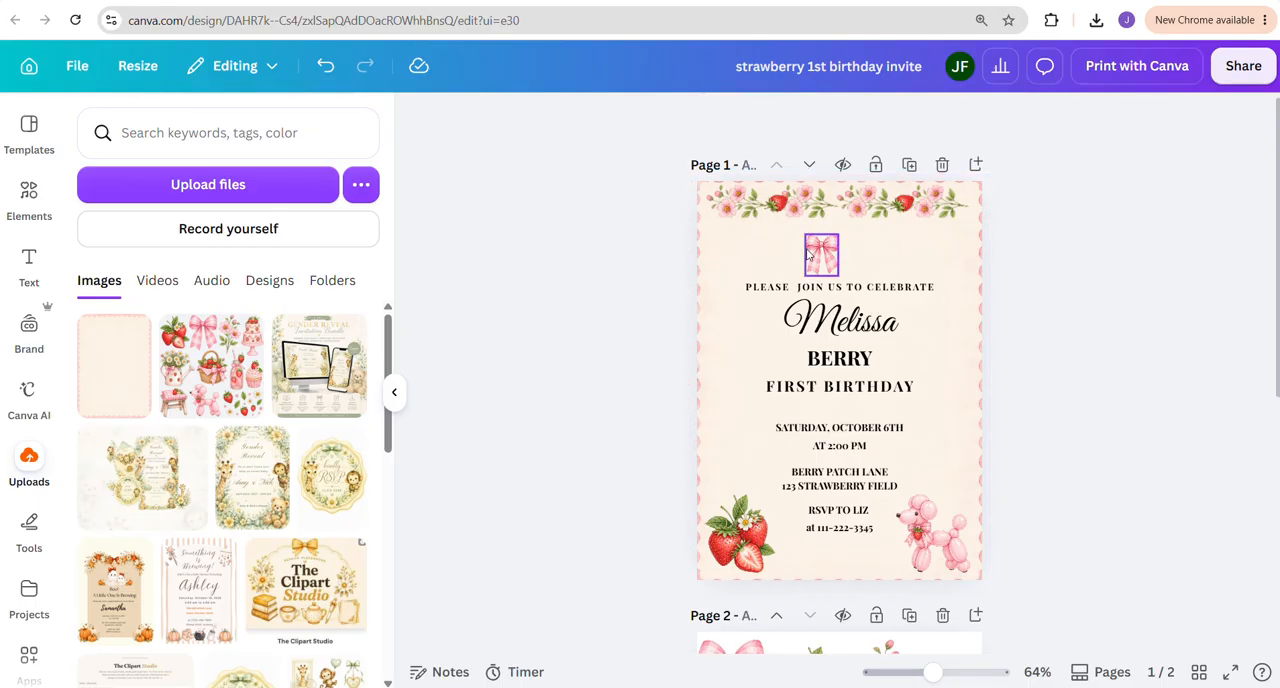
# Enlarge the bow to about 0.86 in wide and move it up to the middle of the floral garland
pyautogui.moveTo(829, 252)
pyautogui.mouseDown()
pyautogui.moveTo(837, 197)
pyautogui.moveTo(808, 255)
pyautogui.mouseUp()
pyautogui.click(841, 222)
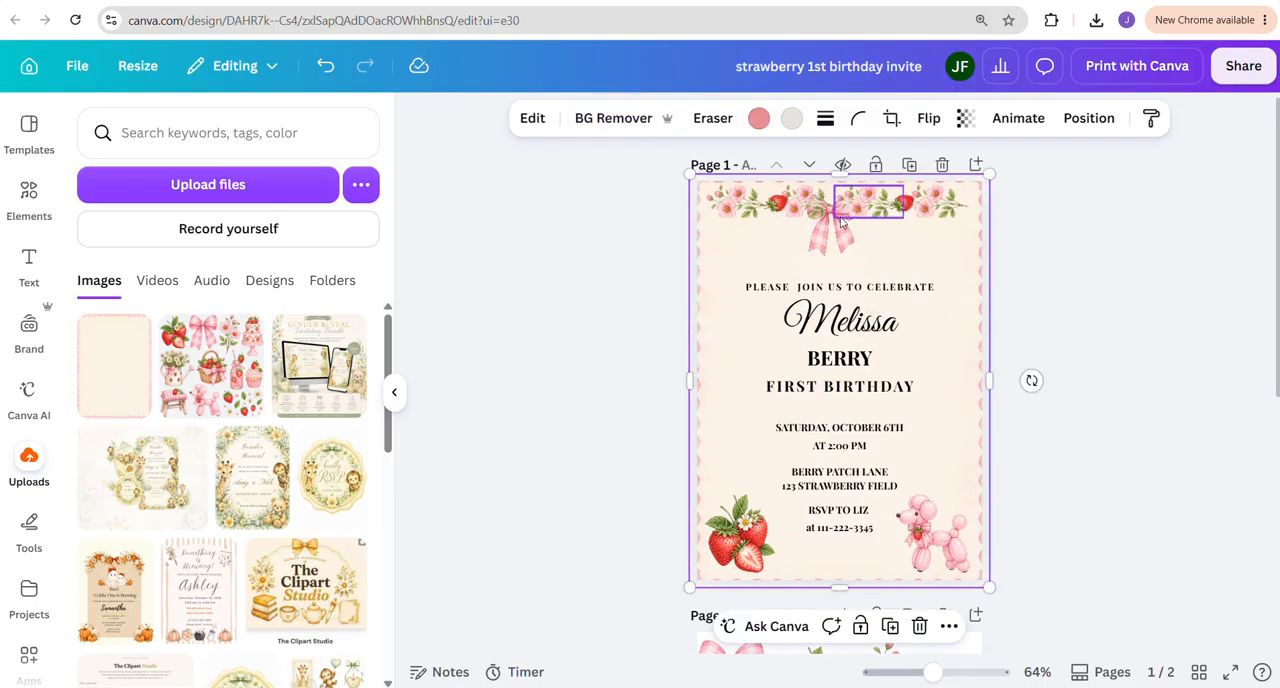
pyautogui.click(837, 210)
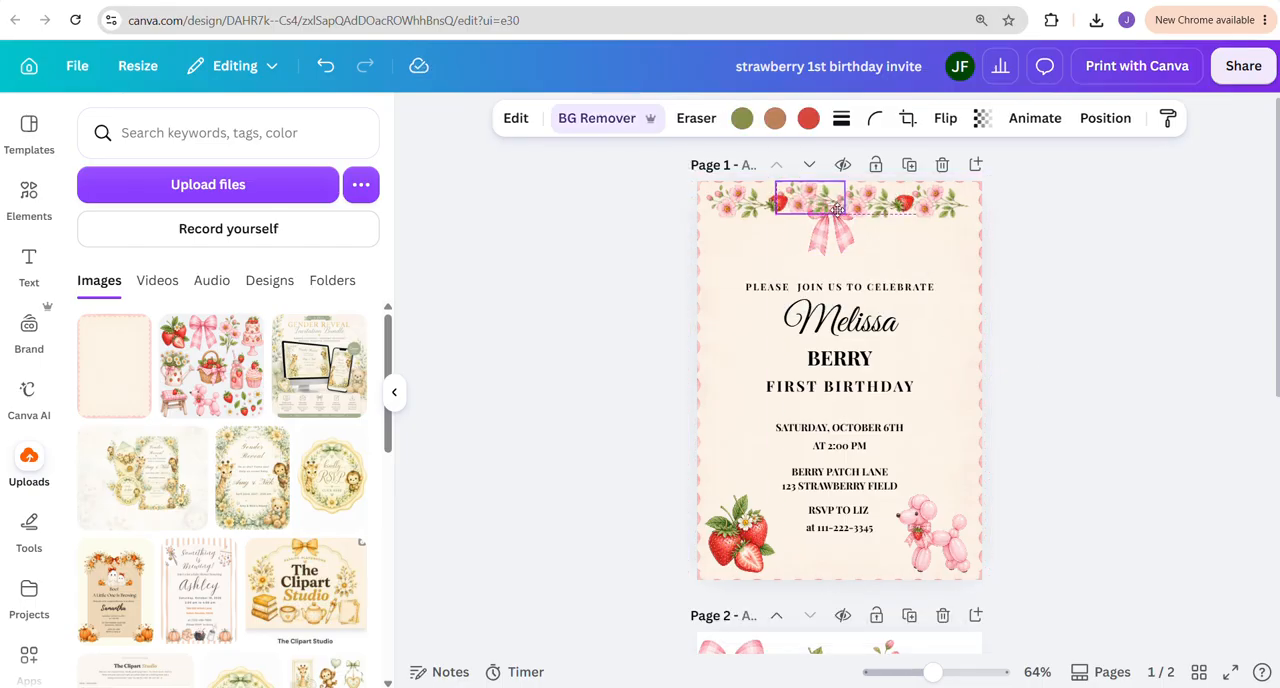
pyautogui.moveTo(837, 210); pyautogui.dragTo(835, 213)
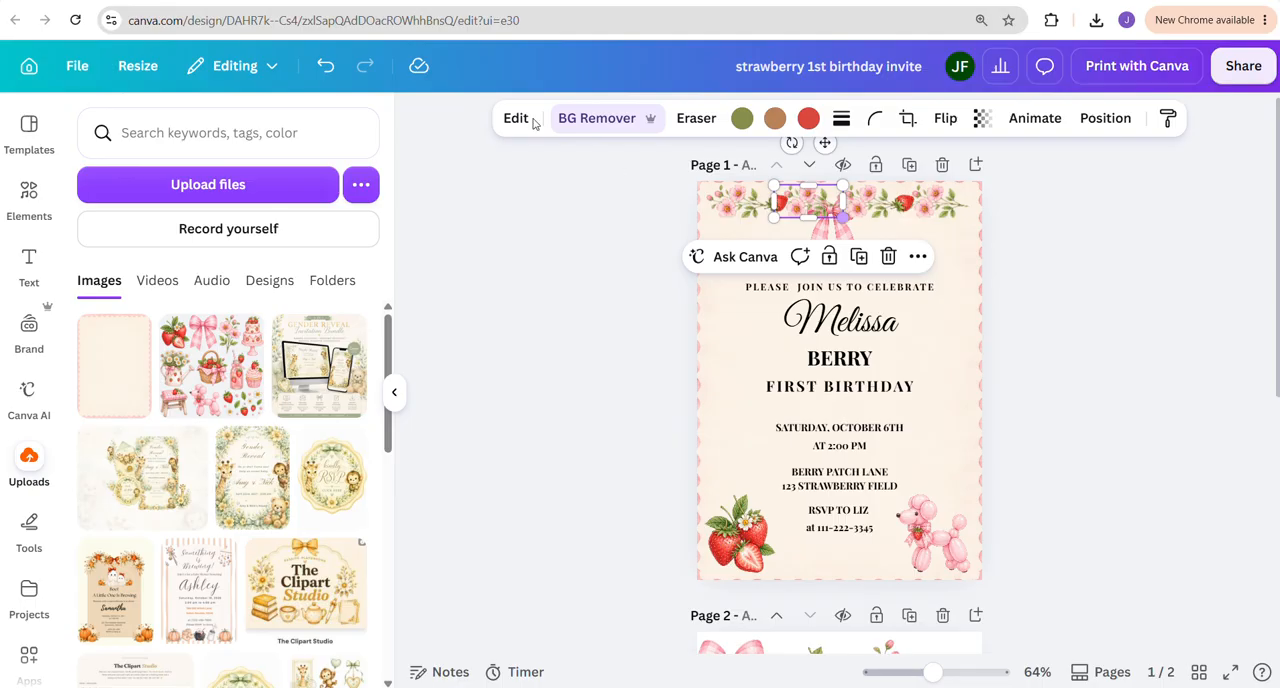
pyautogui.click(327, 67)
# Bring the bow to the front of the garland and nudge it into the center of the invitation's upper edge
pyautogui.click(824, 235)
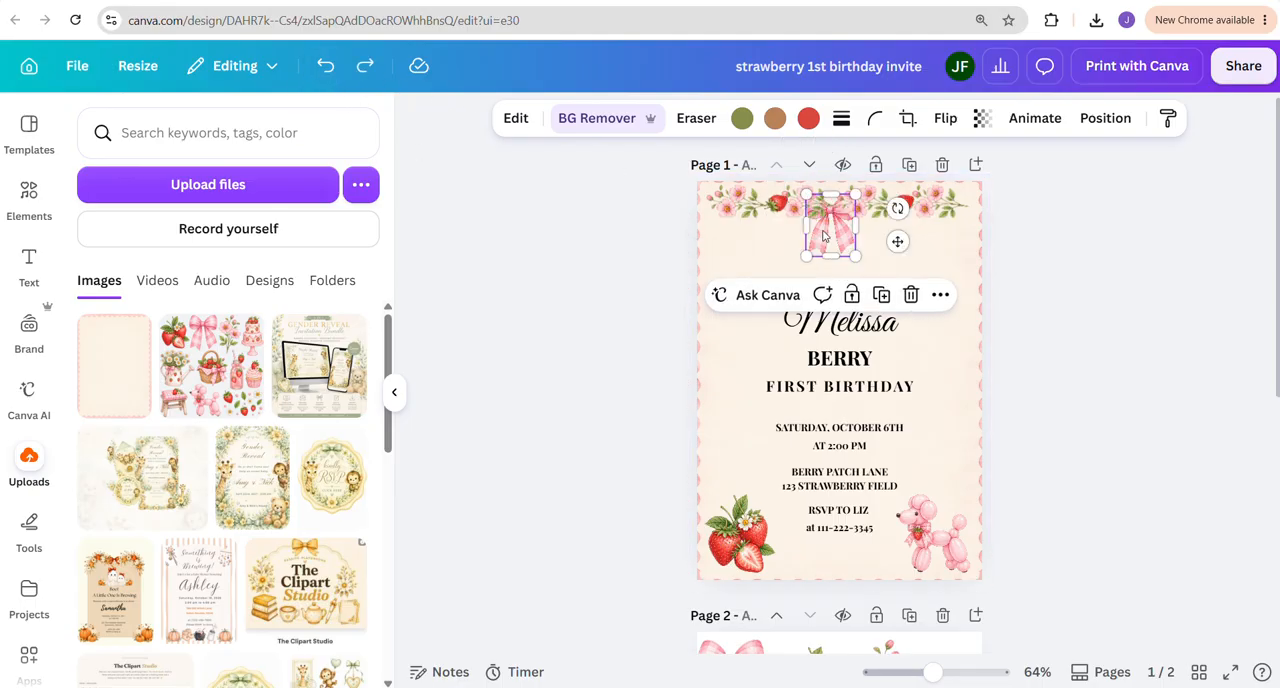
pyautogui.click(1110, 118)
pyautogui.click(162, 259)
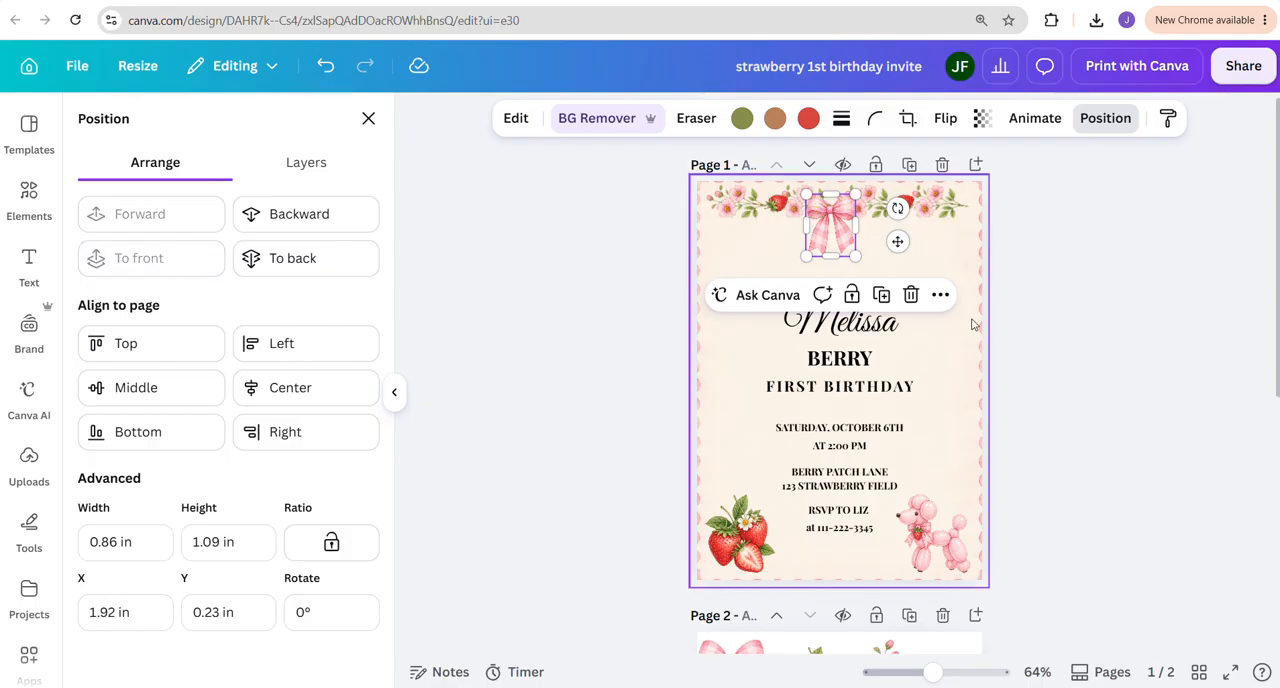
pyautogui.click(1052, 305)
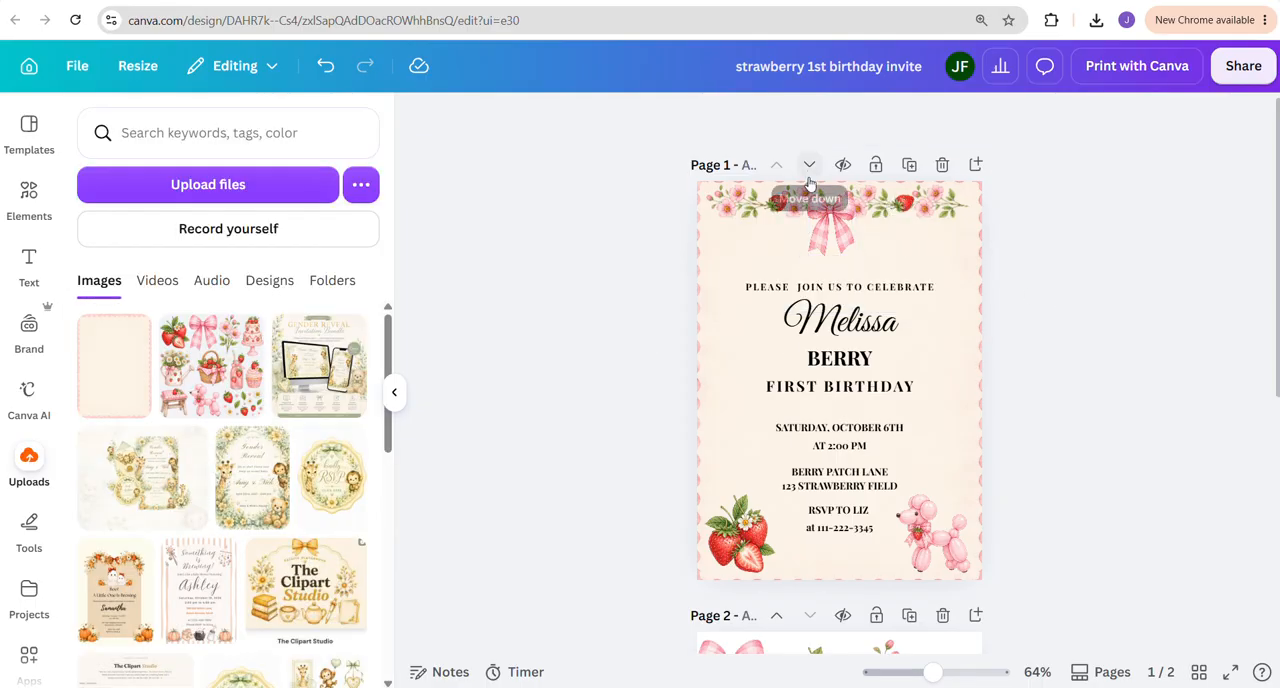
pyautogui.moveTo(836, 214); pyautogui.dragTo(836, 200)
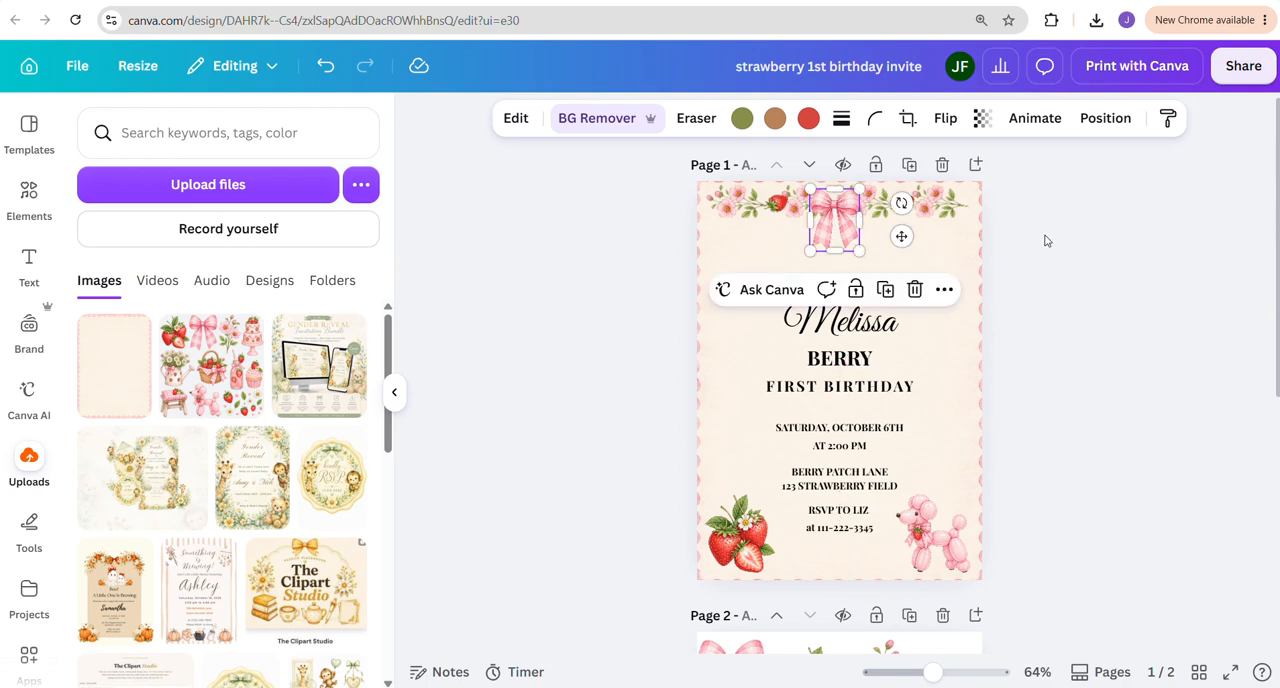
pyautogui.click(1049, 241)
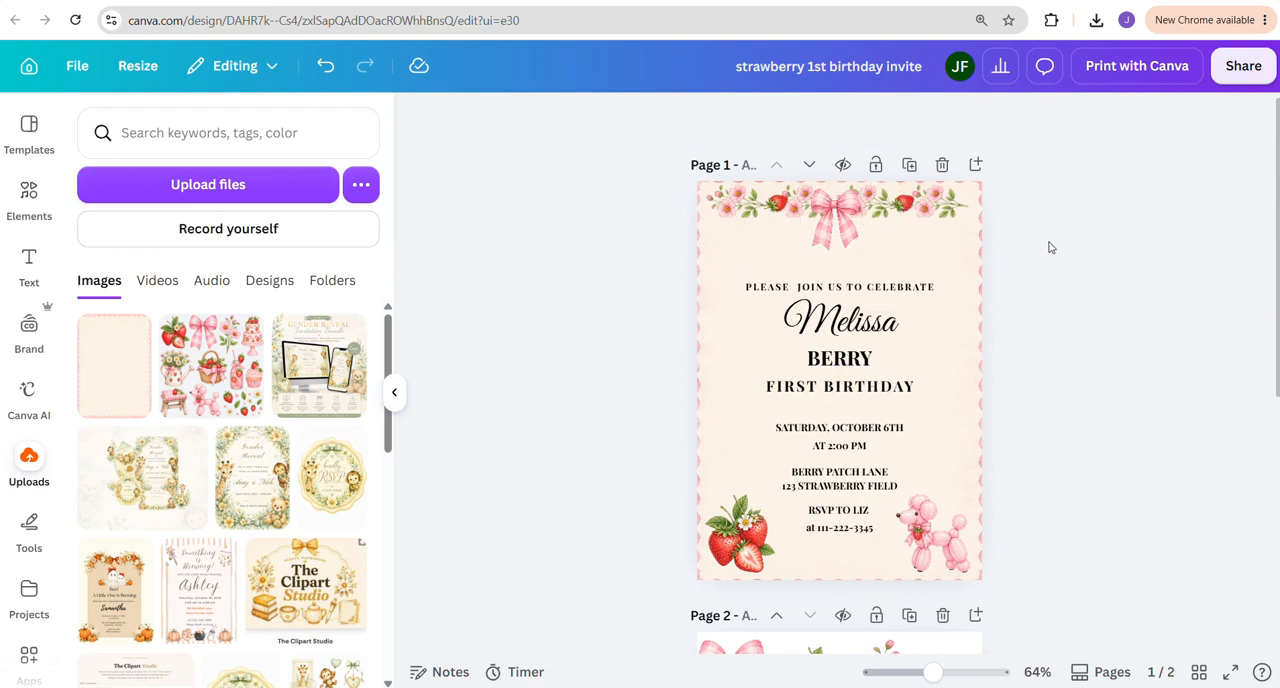
# Move the "PLEASE JOIN US TO CELEBRATE" line up toward the bow and raise the "BERRY" text slightly
pyautogui.click(846, 286)
pyautogui.moveTo(846, 286); pyautogui.dragTo(846, 266)
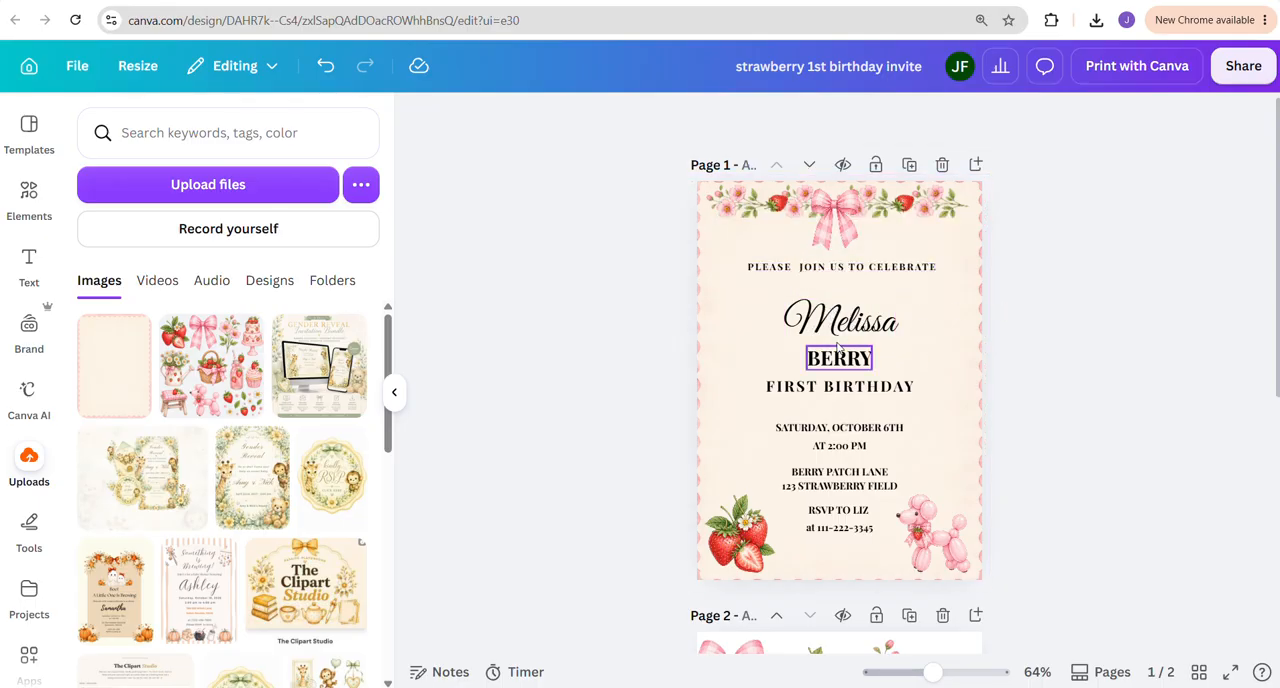
pyautogui.moveTo(843, 320); pyautogui.dragTo(858, 346)
pyautogui.click(993, 357)
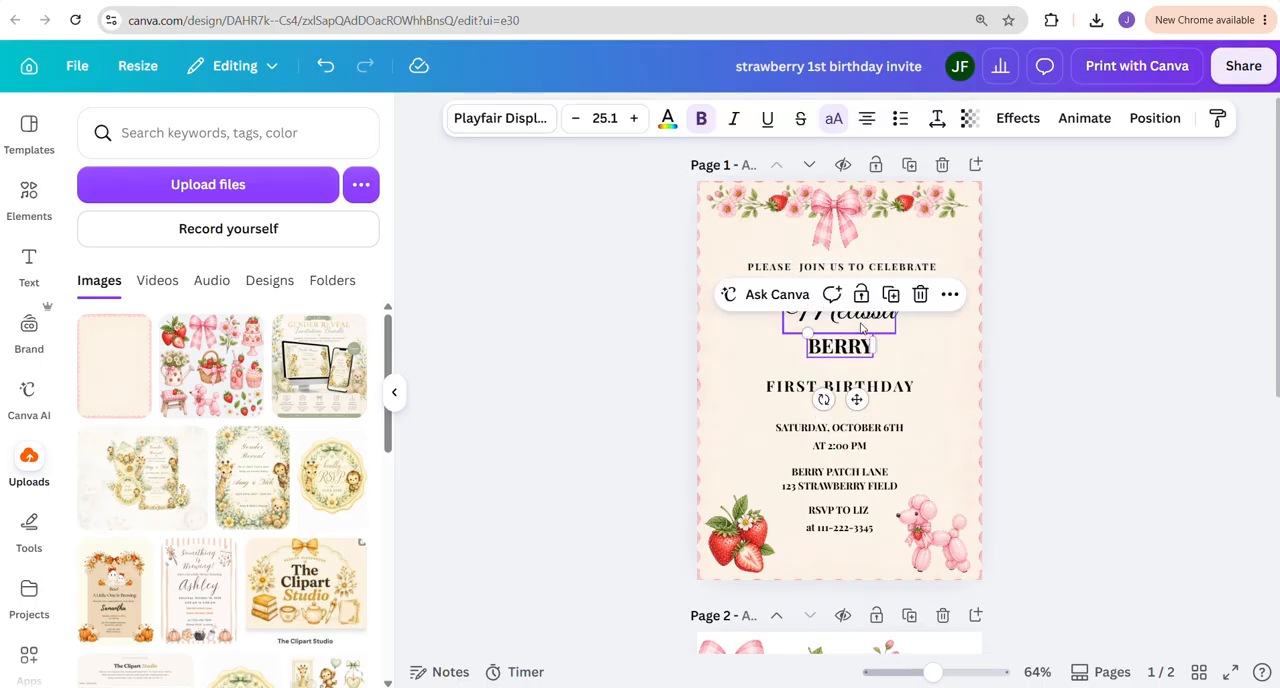
# Move the child's script name up between the intro line and "BERRY", and make it possessive by adding "'s"
pyautogui.click(876, 322)
pyautogui.doubleClick(891, 316)
pyautogui.click(889, 314)
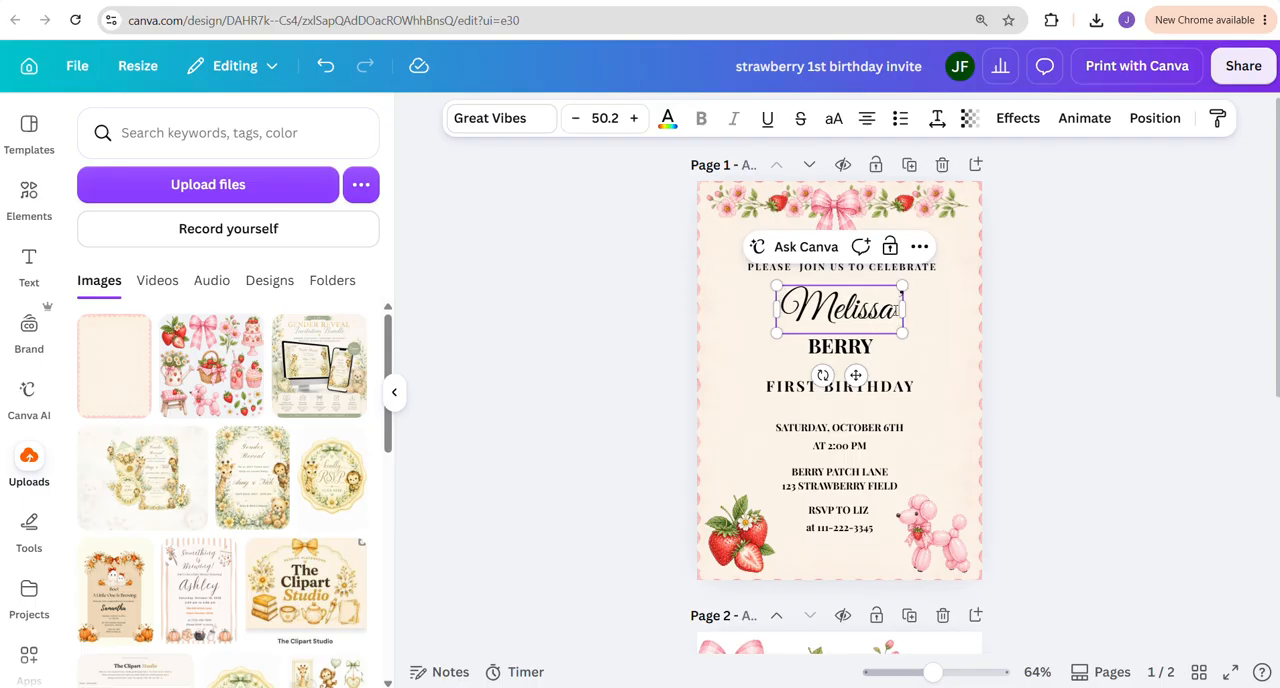
pyautogui.write("'s")
pyautogui.click(1093, 398)
pyautogui.click(860, 310)
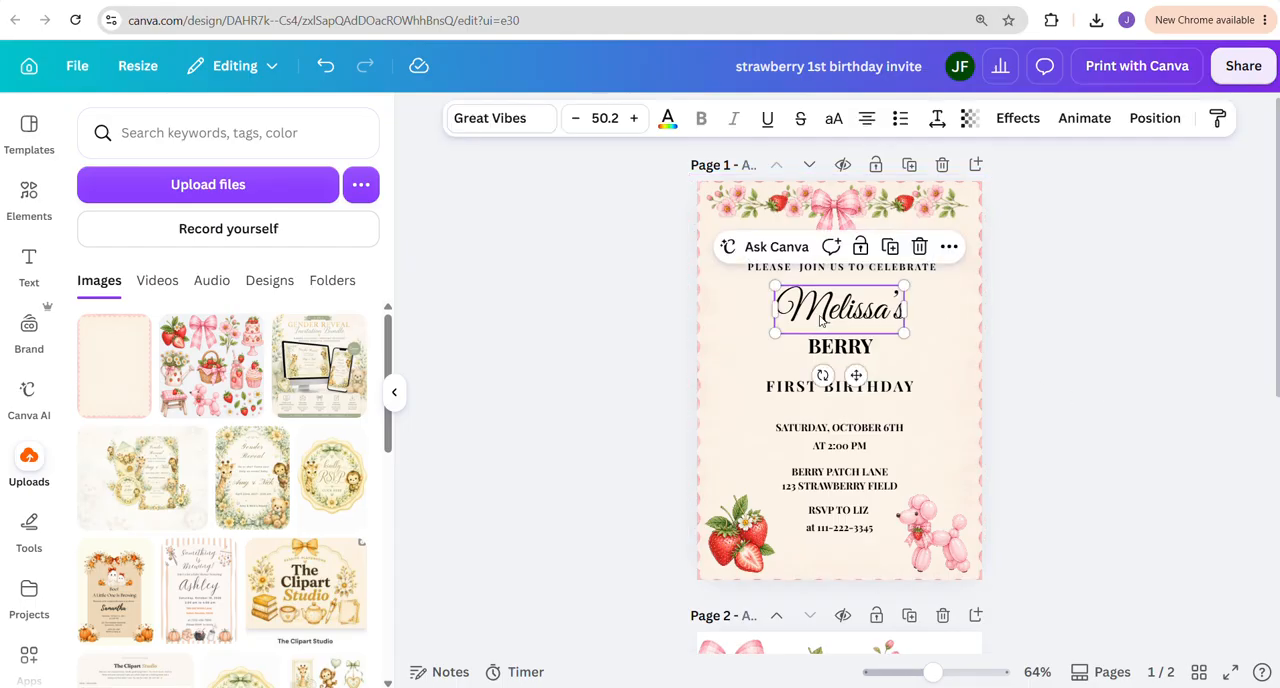
# Increase the letter spacing of the "BERRY" text to 148
pyautogui.click(830, 350)
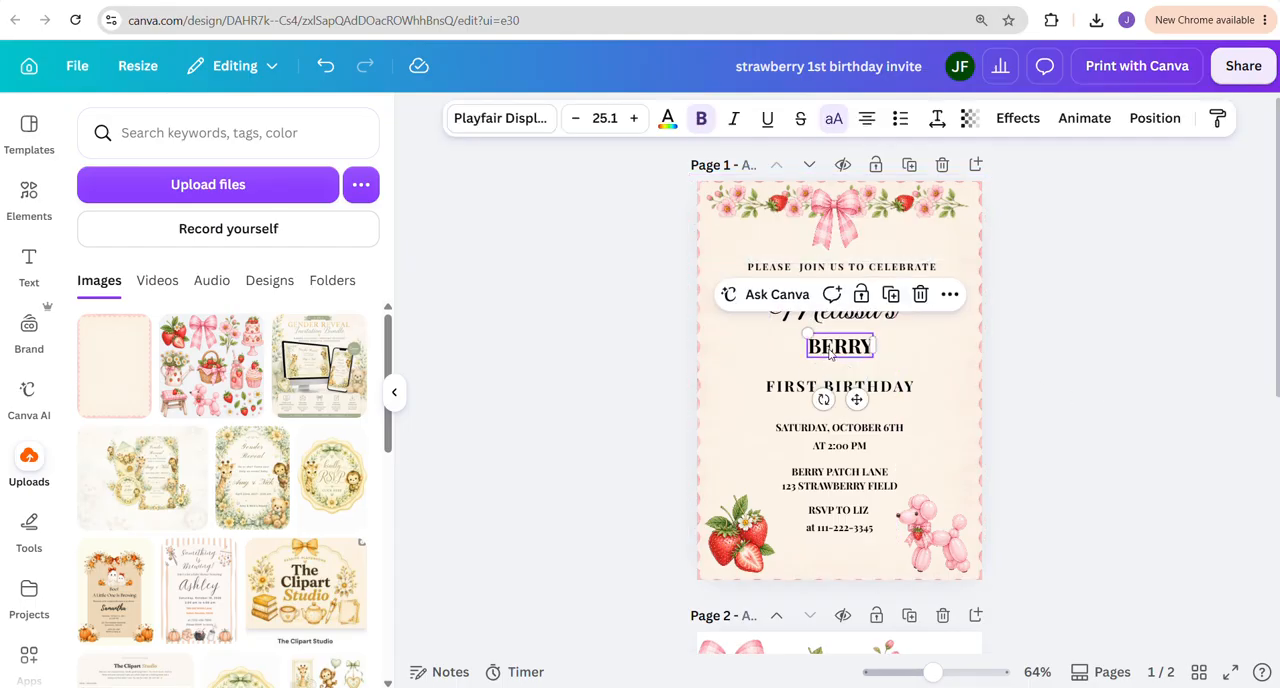
pyautogui.click(937, 118)
pyautogui.moveTo(883, 196); pyautogui.dragTo(890, 196)
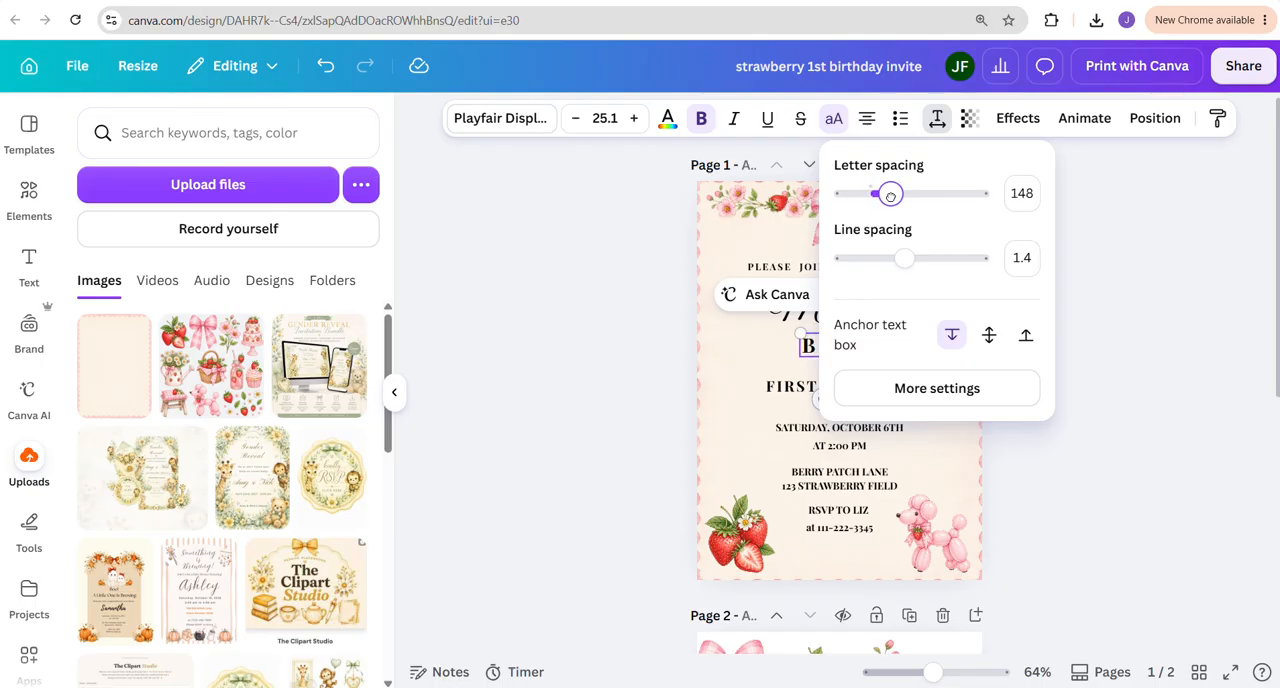
pyautogui.click(1106, 286)
pyautogui.click(1100, 280)
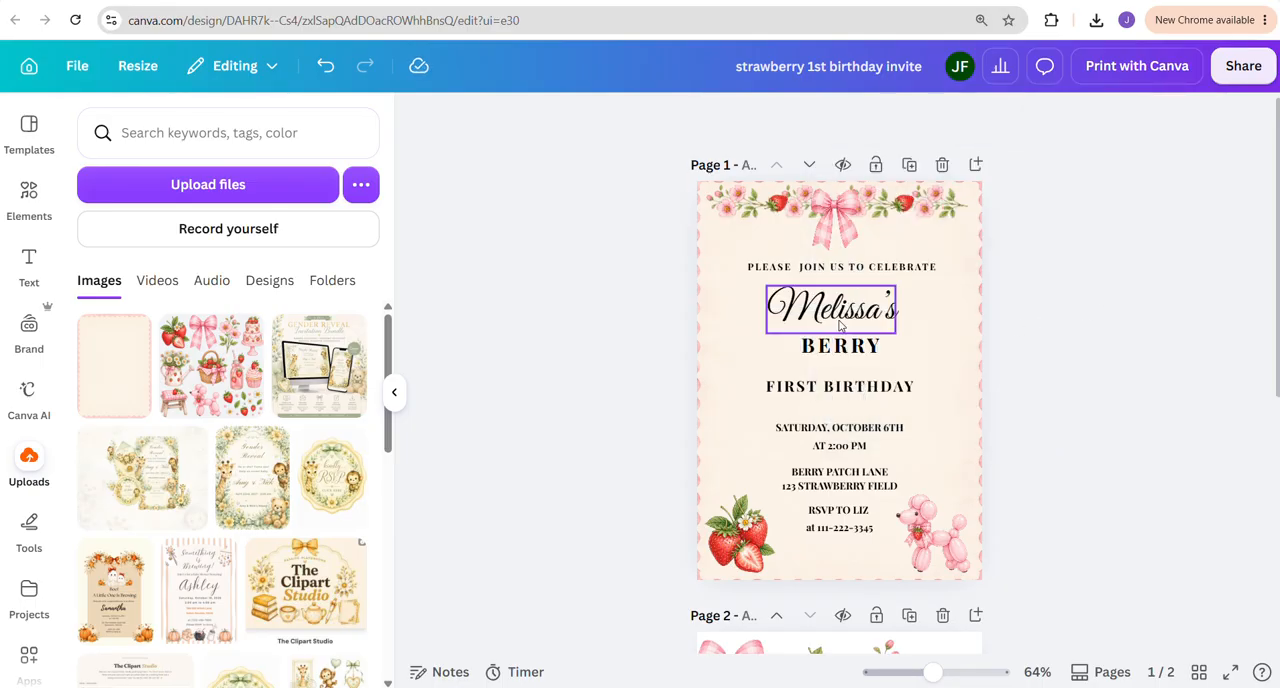
# Move the "FIRST BIRTHDAY" line up closer beneath the "BERRY" text
pyautogui.click(852, 388)
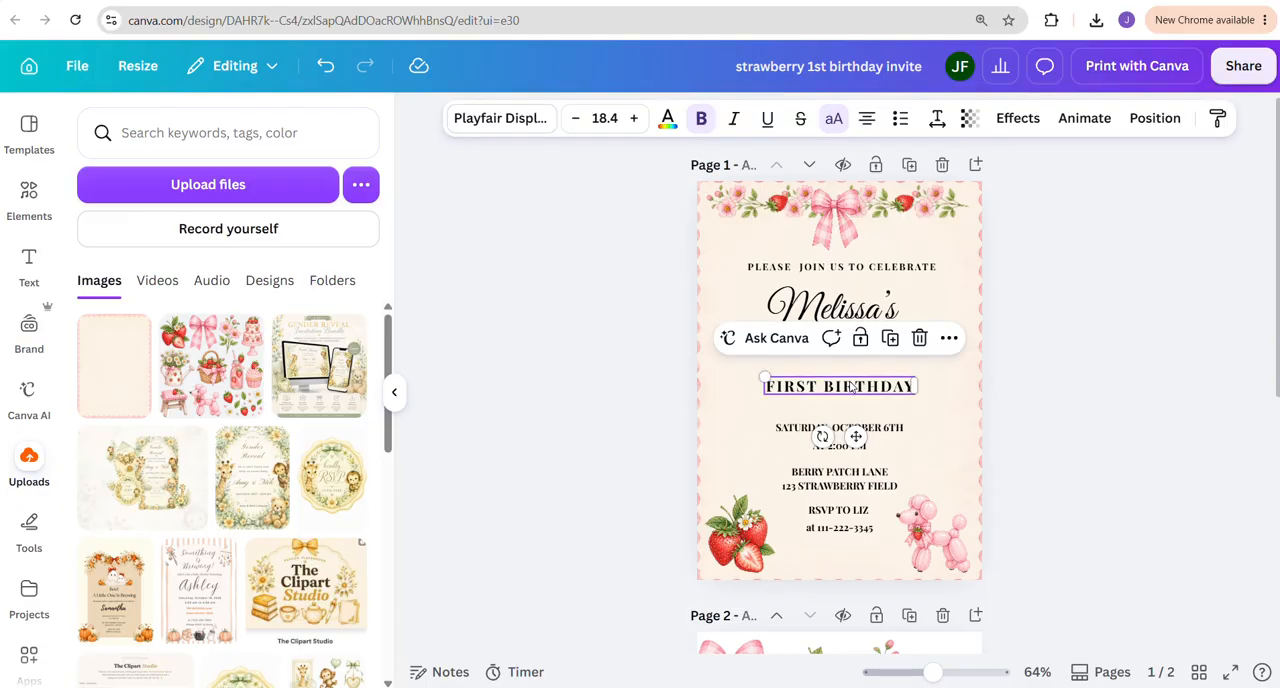
pyautogui.moveTo(852, 388); pyautogui.dragTo(842, 378)
pyautogui.click(729, 75)
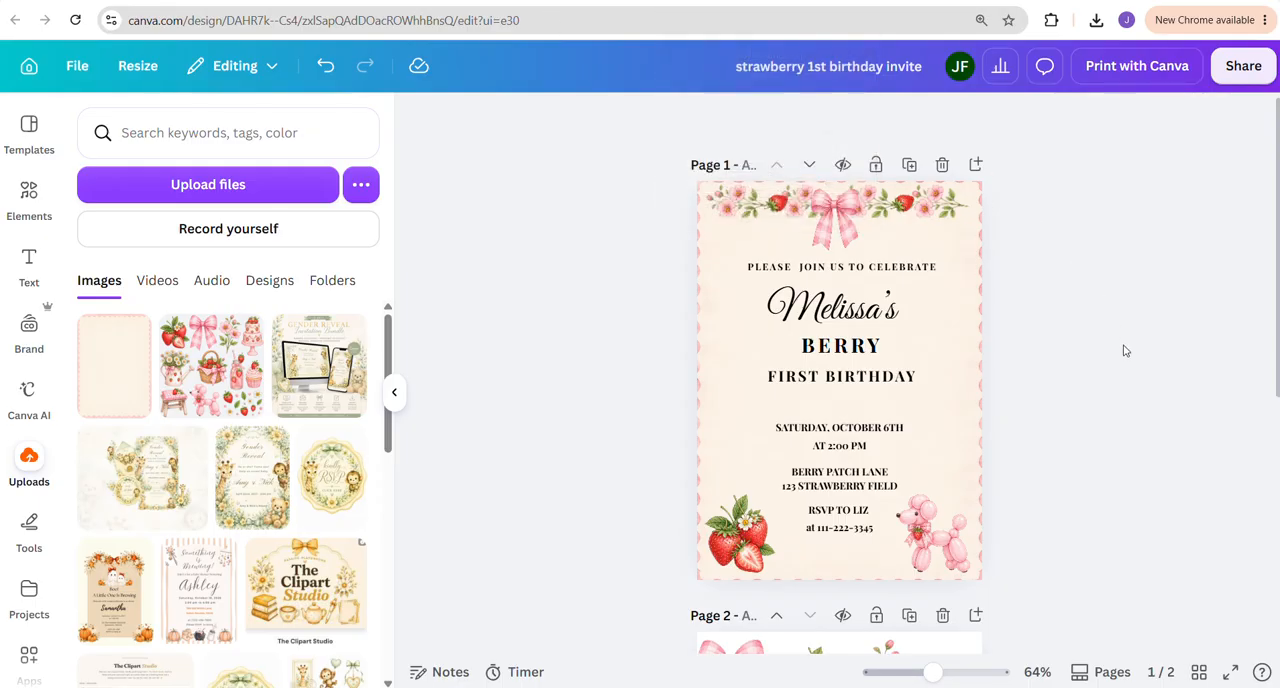
# Extract the cupcake from the clipart sheet on page 2 with the Magic Grab brush and move it up beside the pink flowers
pyautogui.scroll(-5, 1034, 406)
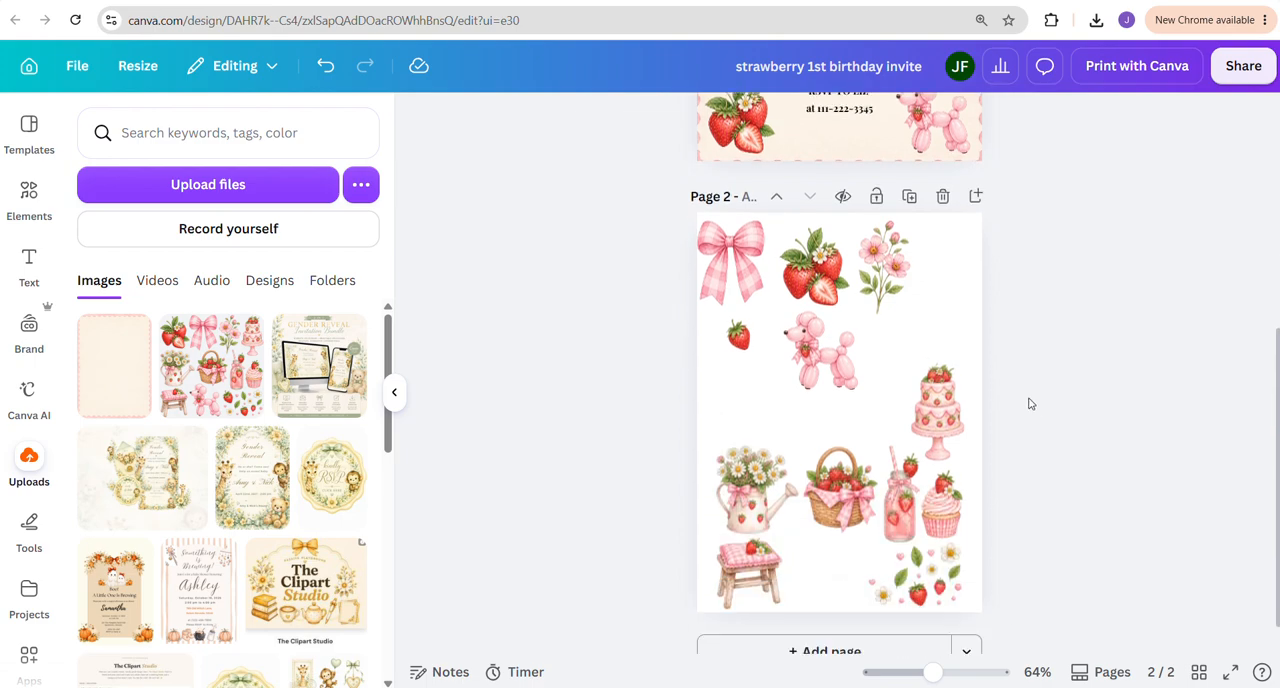
pyautogui.click(760, 402)
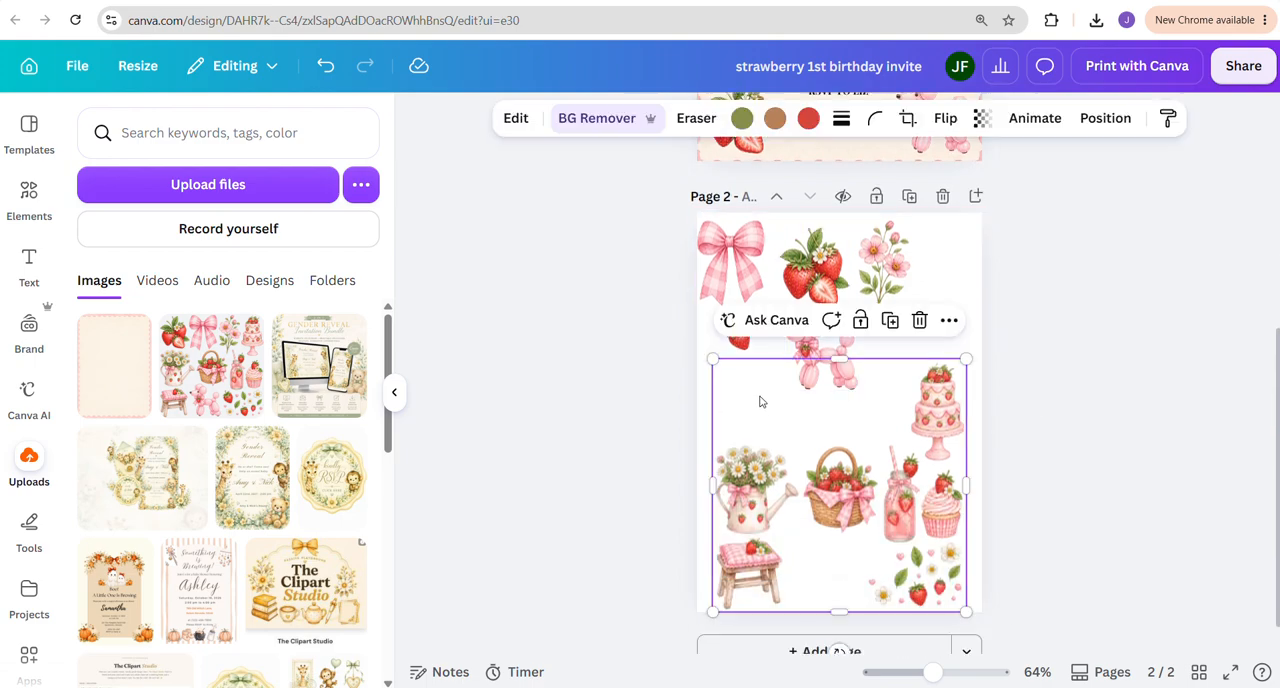
pyautogui.click(508, 122)
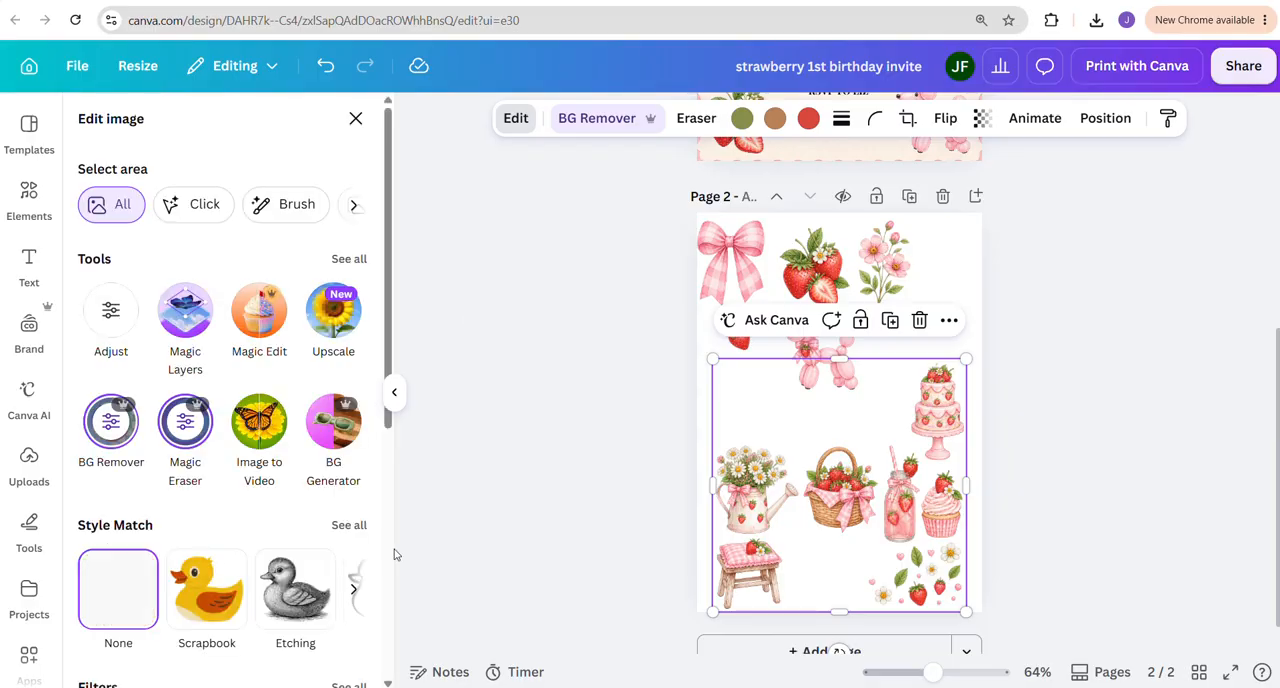
pyautogui.click(347, 259)
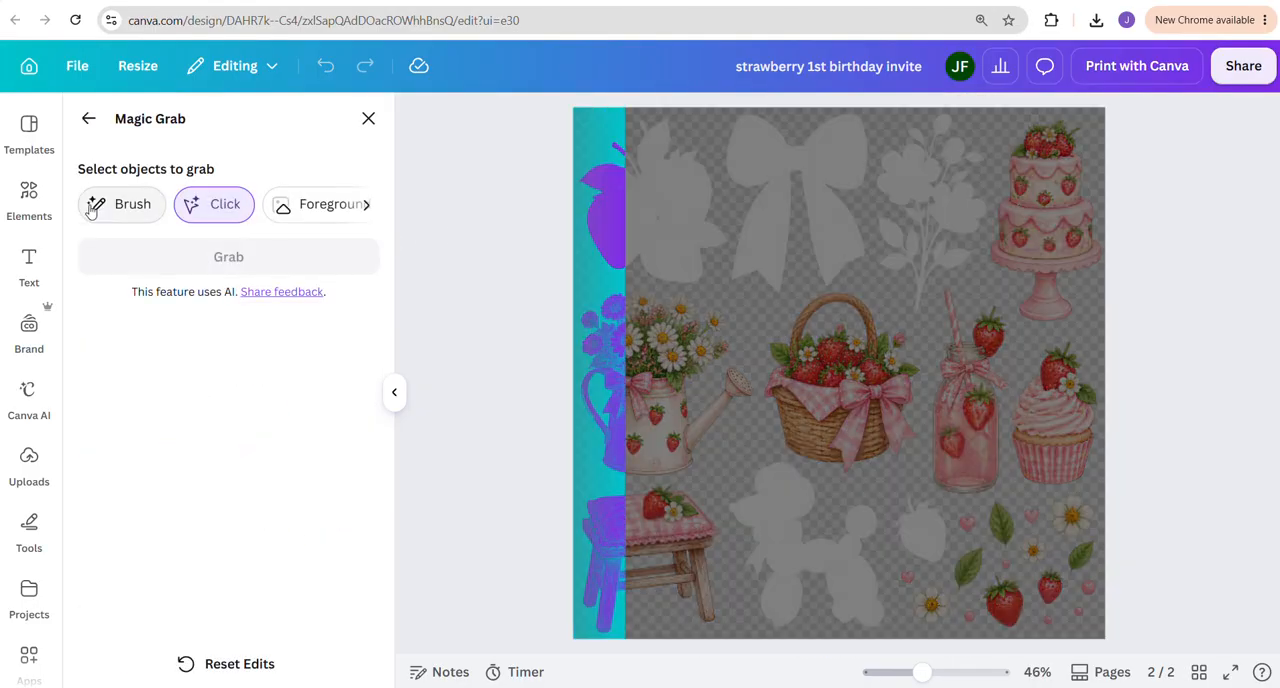
pyautogui.click(98, 208)
pyautogui.moveTo(1050, 350)
pyautogui.mouseDown()
pyautogui.moveTo(1078, 399)
pyautogui.moveTo(1074, 467)
pyautogui.moveTo(1037, 465)
pyautogui.moveTo(1040, 374)
pyautogui.mouseUp()
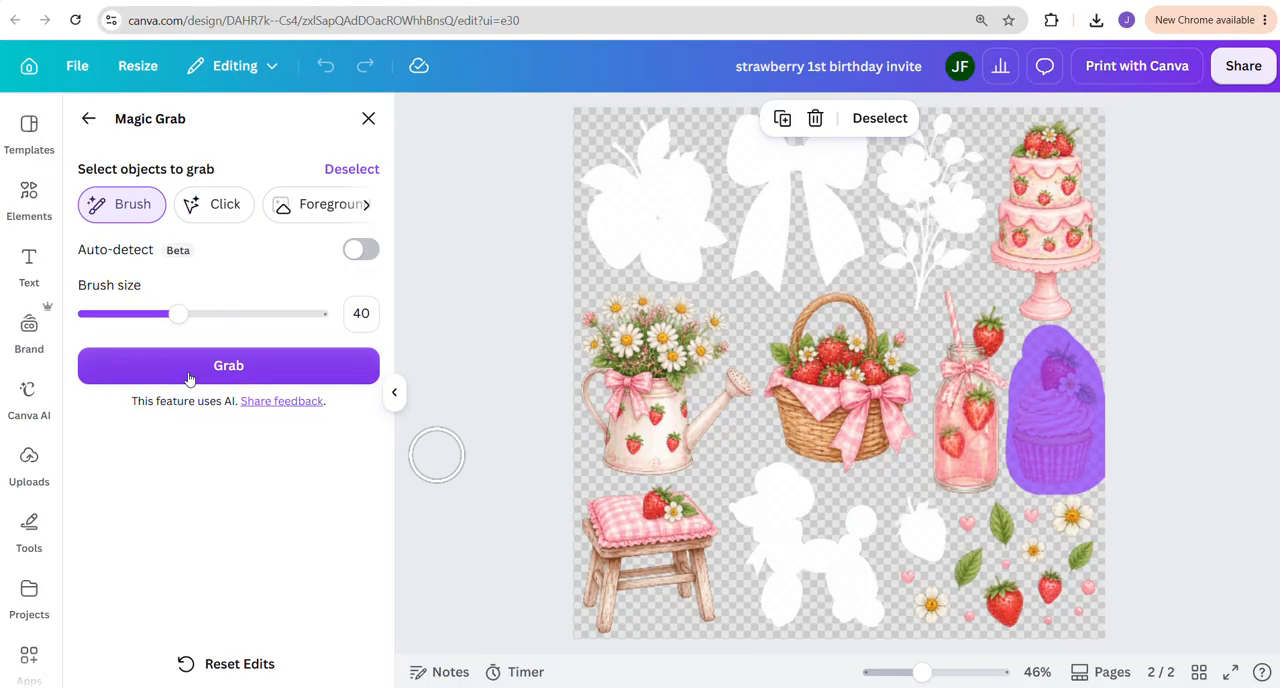
pyautogui.click(224, 367)
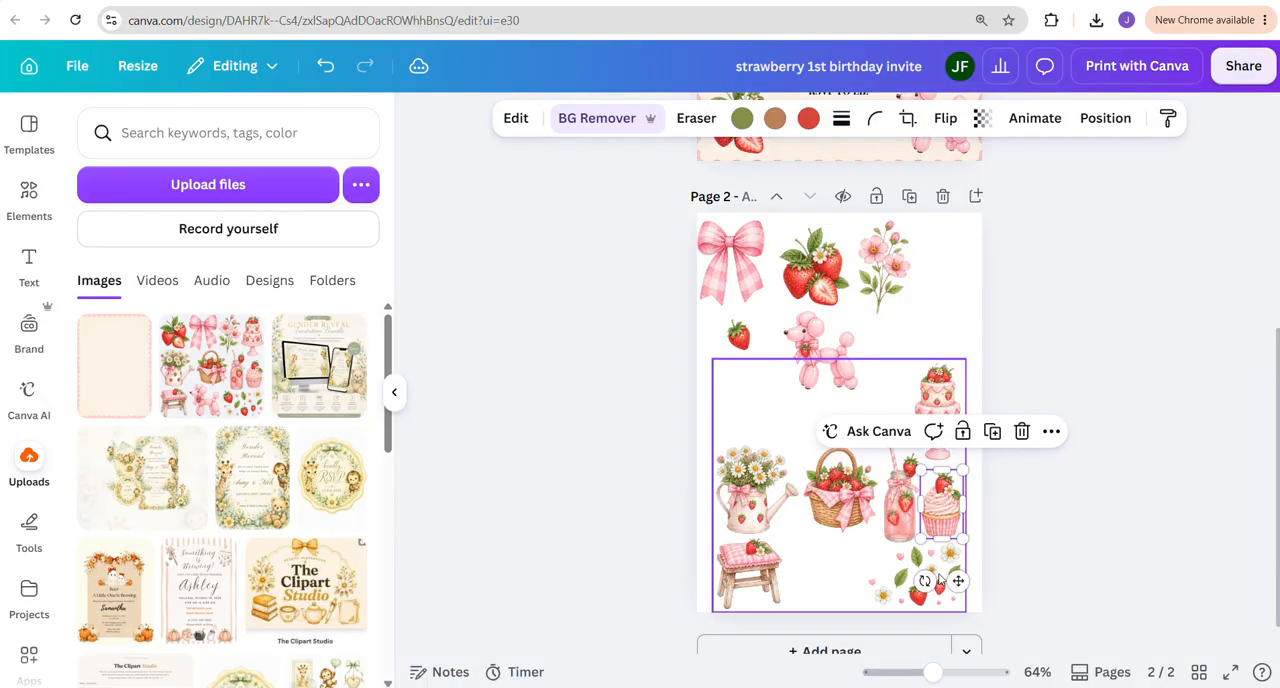
pyautogui.moveTo(940, 510); pyautogui.dragTo(932, 318)
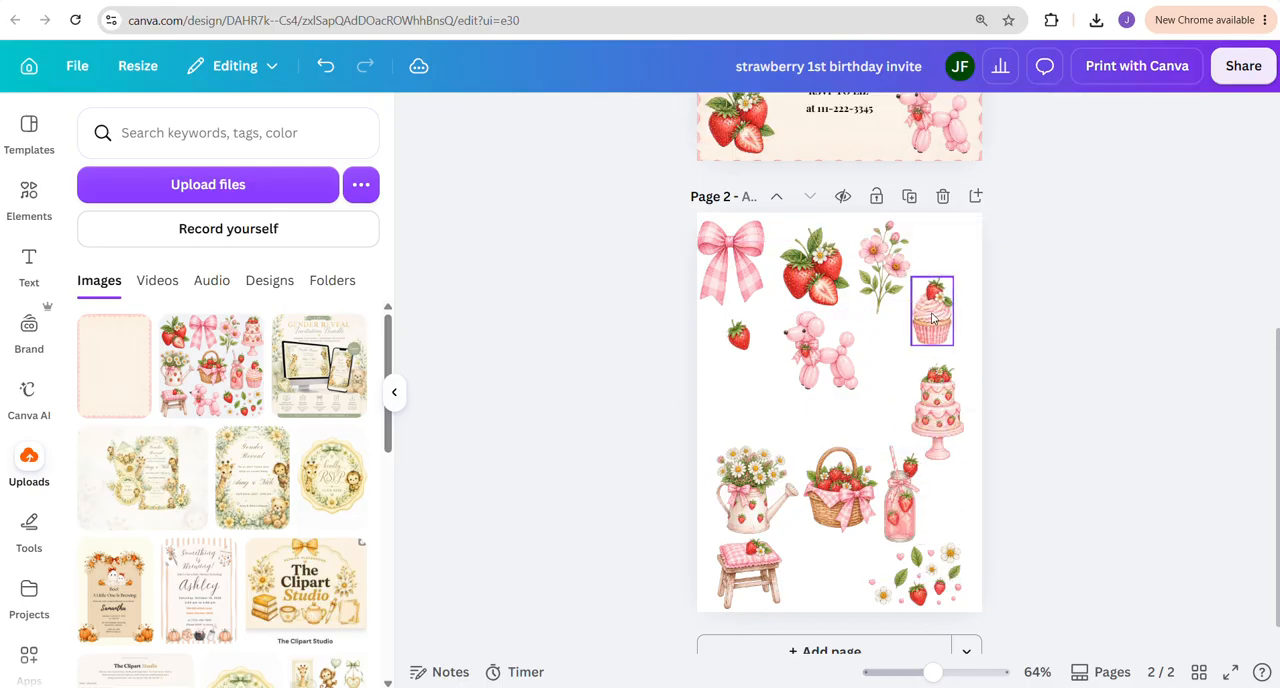
pyautogui.scroll(5, 932, 318)
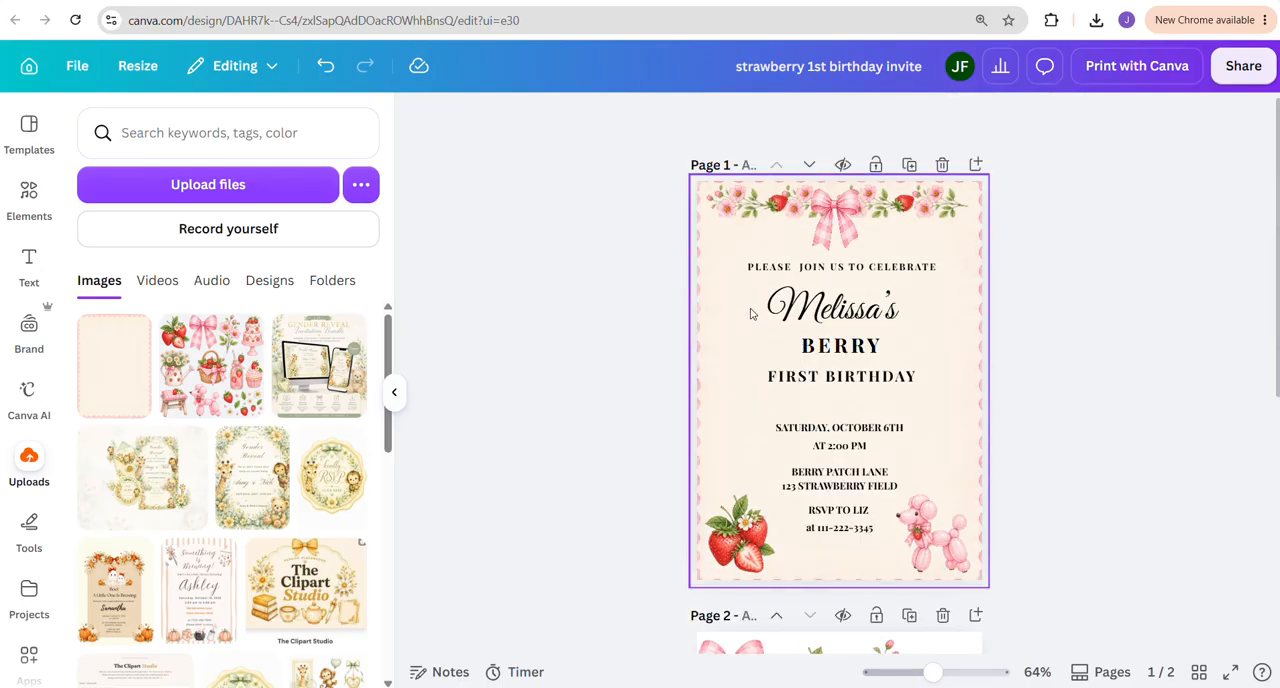
pyautogui.hotkey('ctrl', 'v')
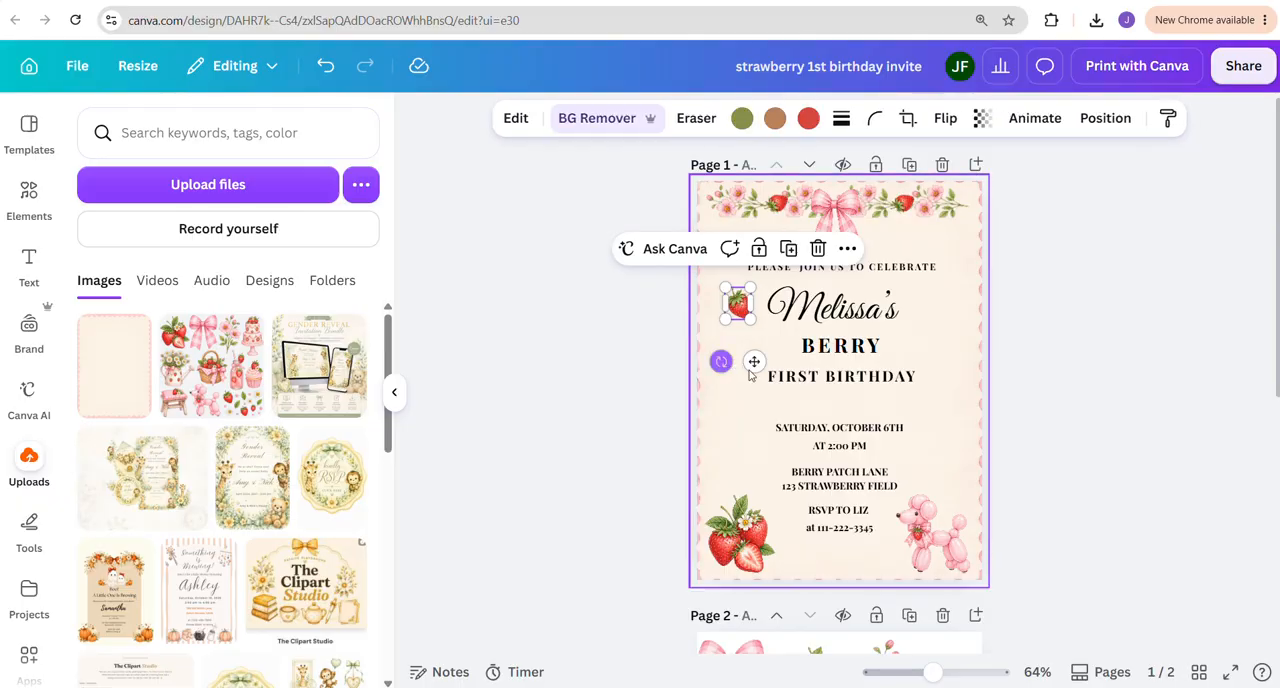
pyautogui.moveTo(738, 305); pyautogui.dragTo(735, 310)
pyautogui.click(746, 357)
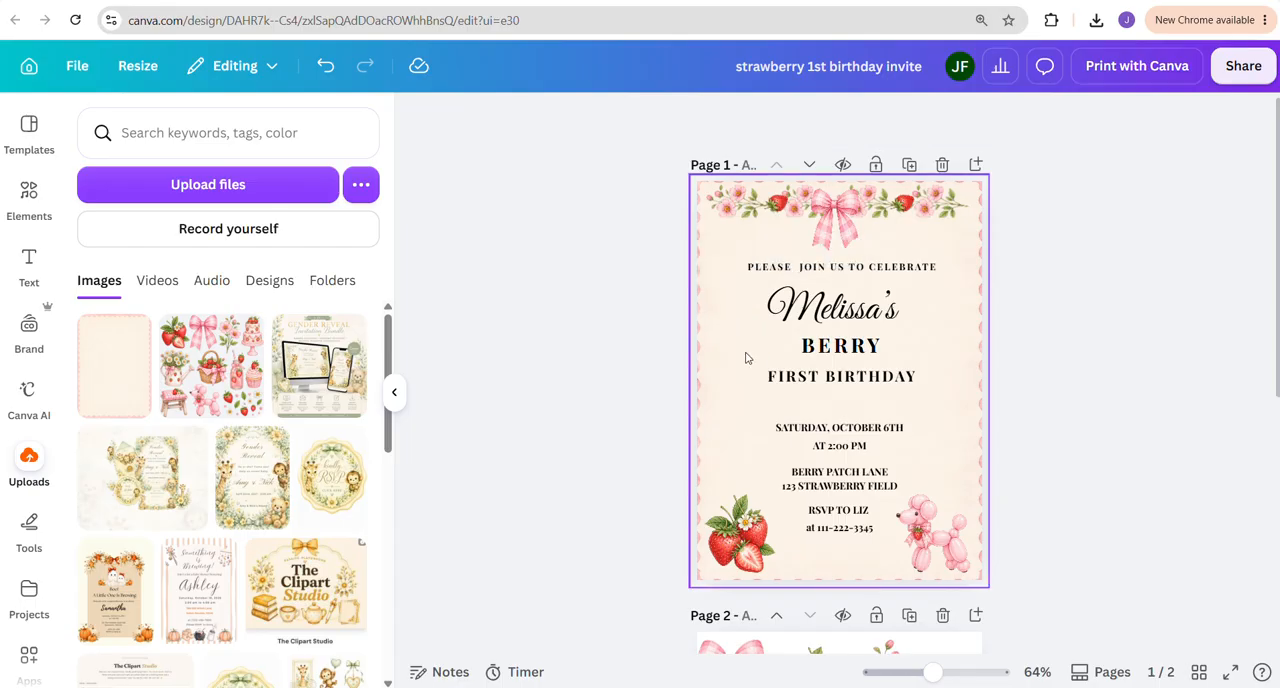
# Copy the extracted cupcake from page 2 onto the invitation on page 1
pyautogui.scroll(-5, 831, 506)
pyautogui.click(931, 394)
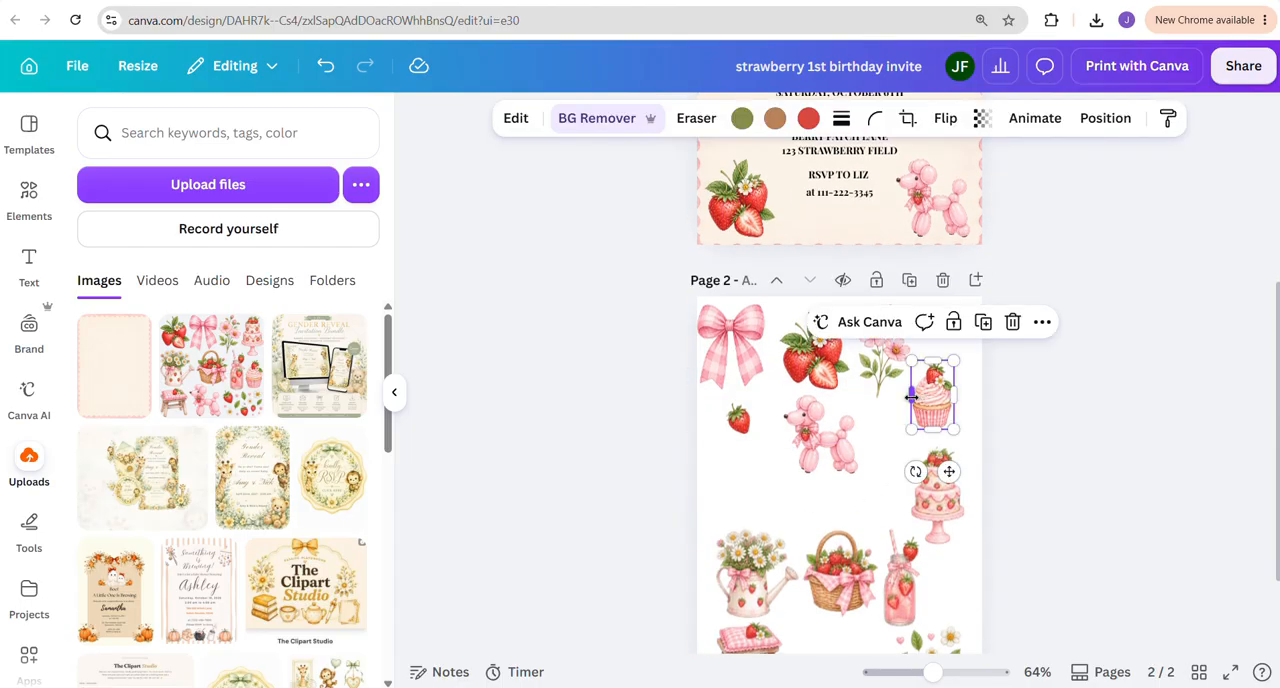
pyautogui.scroll(3, 911, 397)
pyautogui.click(954, 348)
pyautogui.hotkey('ctrl', 'v')
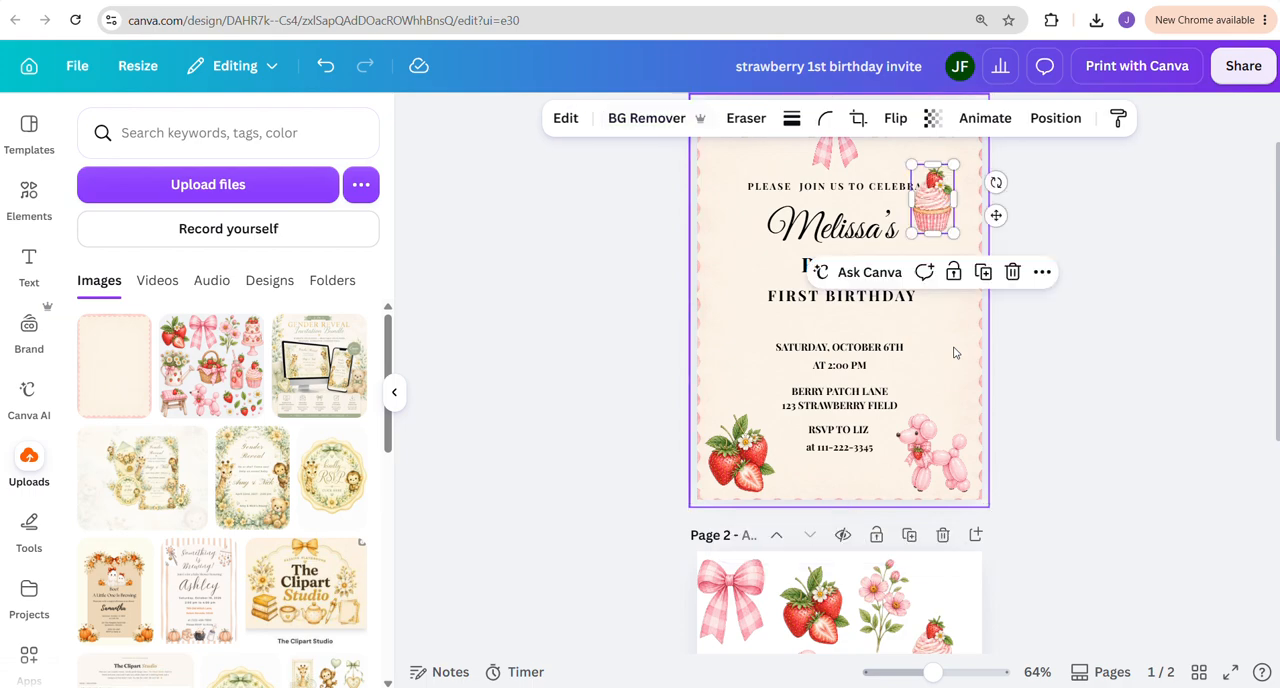
# Shrink the cupcake on the invitation and place it just after the word "BERRY"
pyautogui.moveTo(931, 223); pyautogui.dragTo(940, 318)
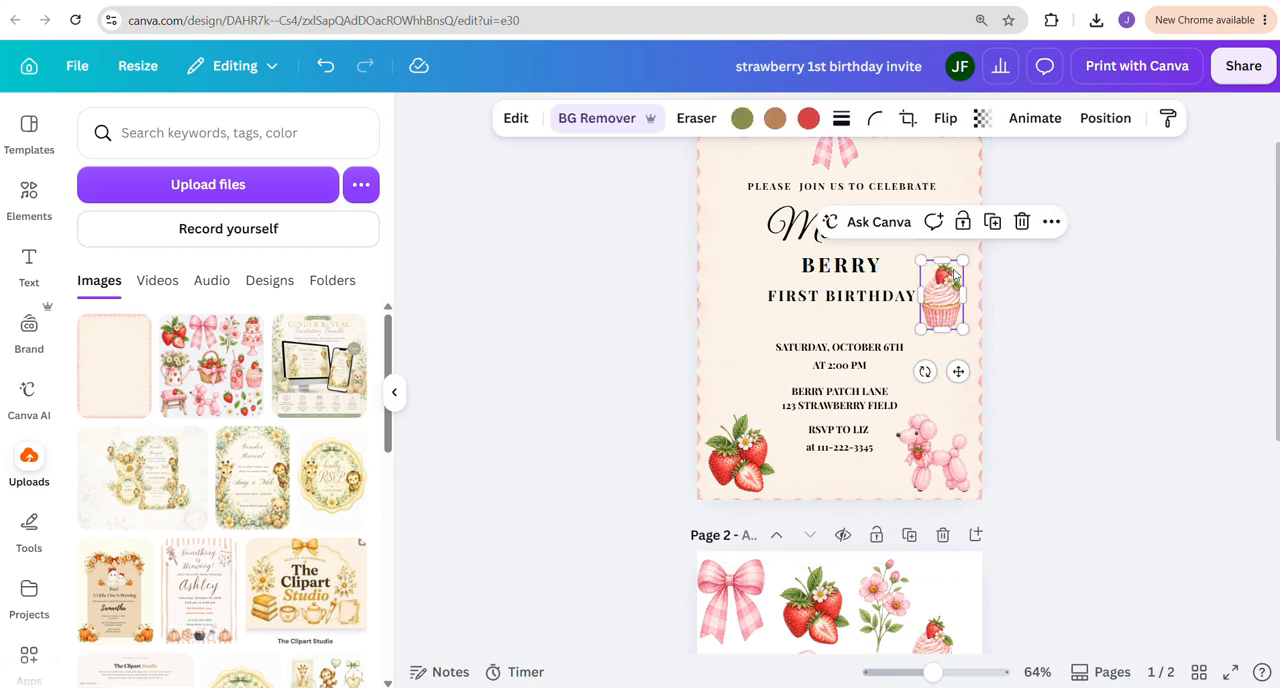
pyautogui.moveTo(962, 262); pyautogui.dragTo(948, 284)
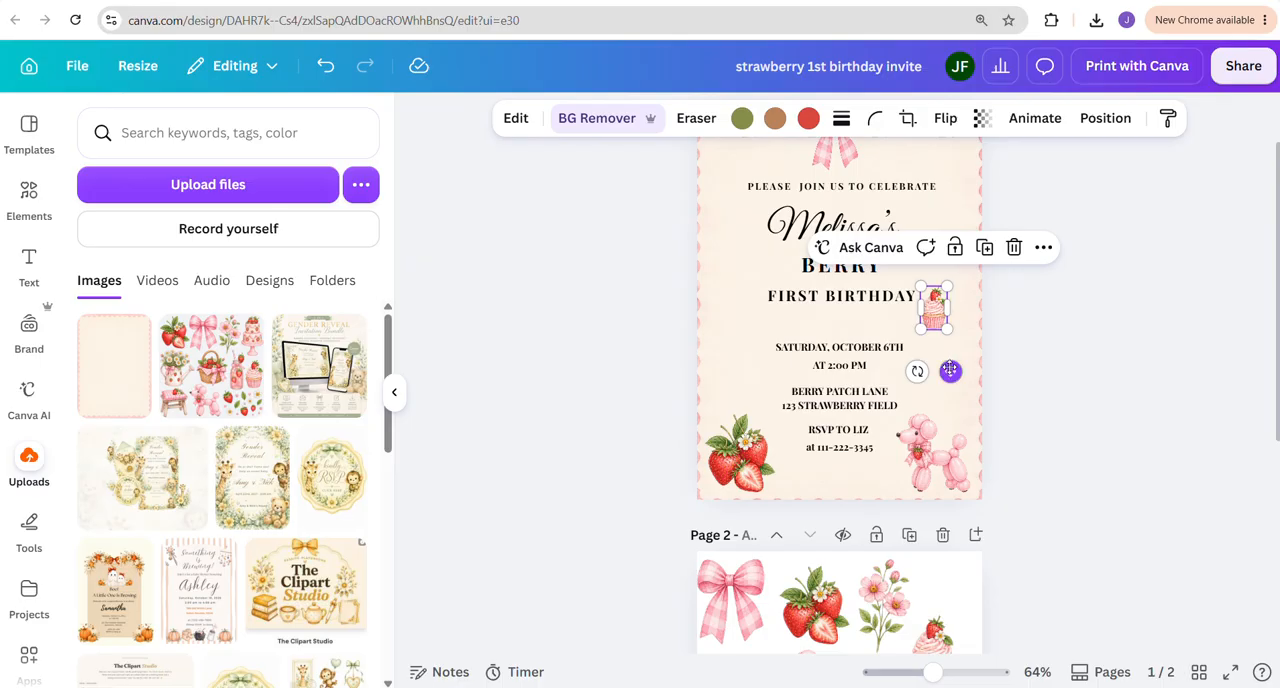
pyautogui.moveTo(948, 368); pyautogui.dragTo(917, 327)
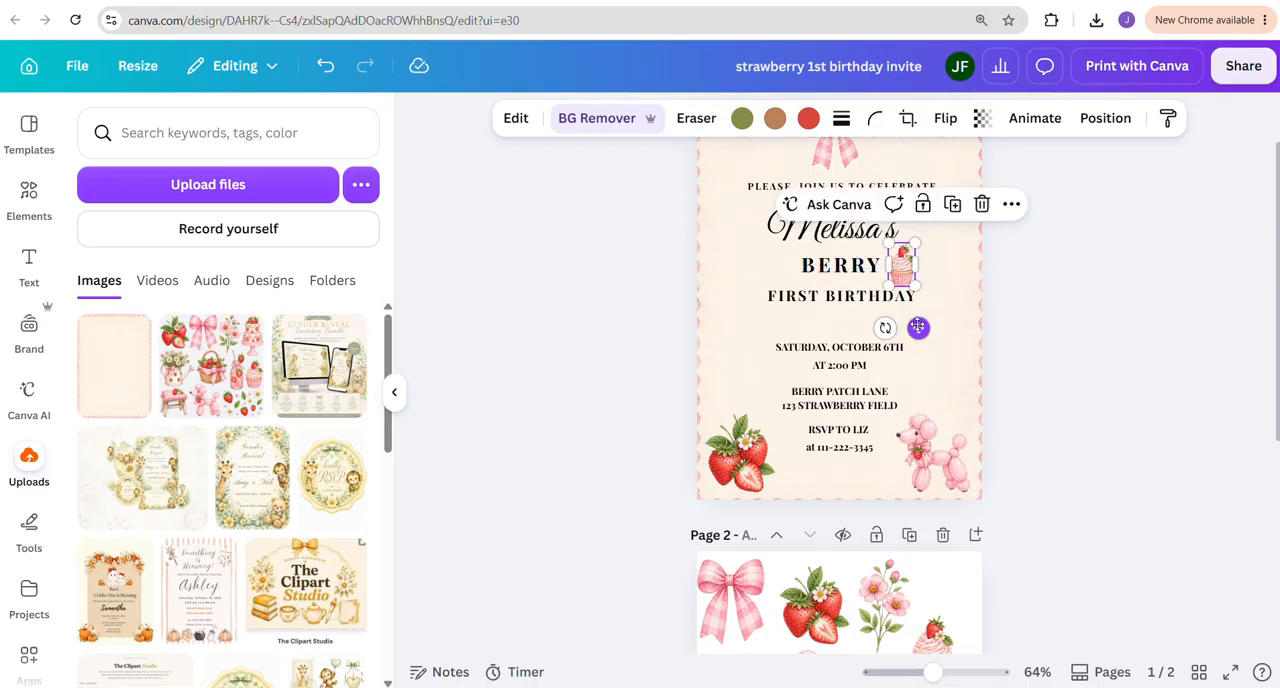
pyautogui.click(952, 345)
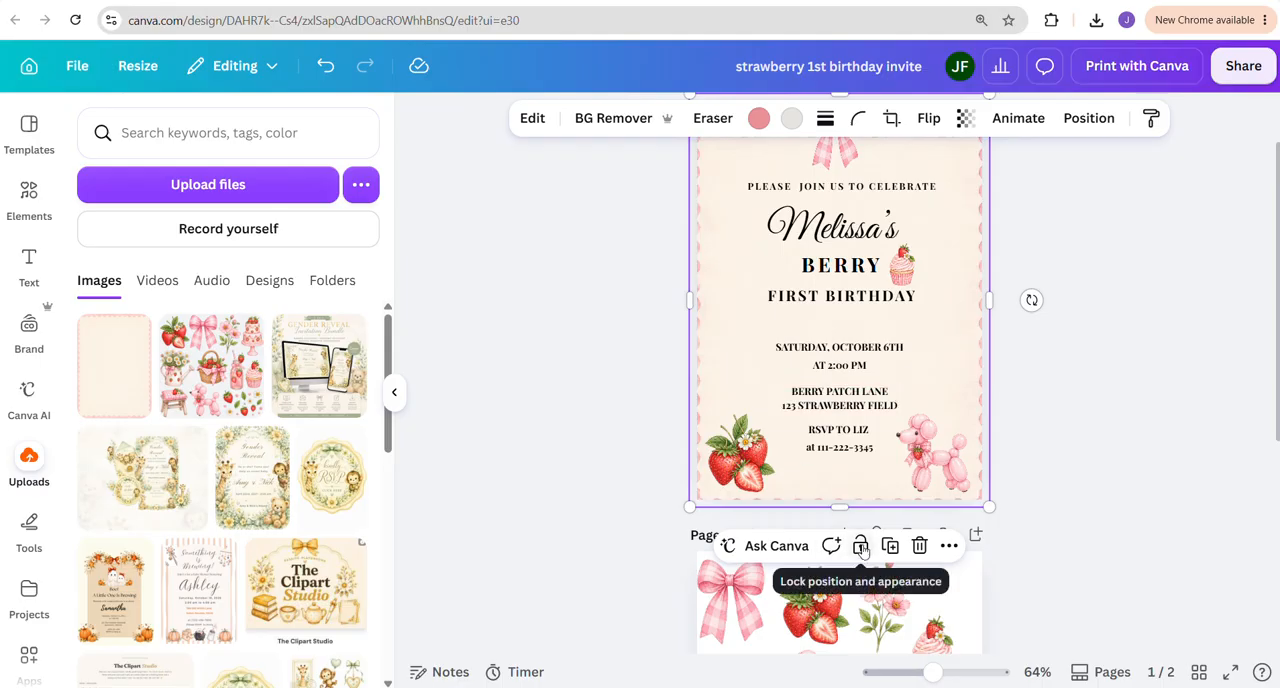
# Copy the single strawberry from page 2 onto the invitation and place it just before the word "BERRY"
pyautogui.scroll(-3, 860, 540)
pyautogui.click(737, 505)
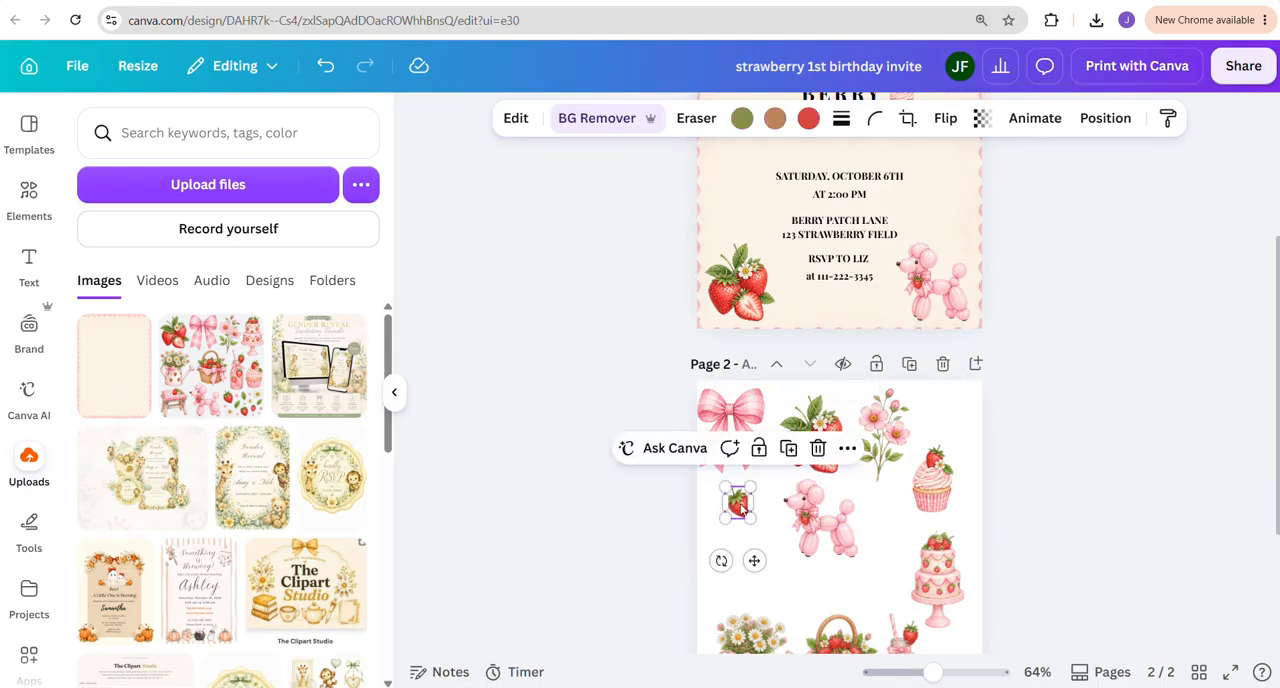
pyautogui.scroll(3, 742, 508)
pyautogui.click(729, 362)
pyautogui.hotkey('ctrl', 'v')
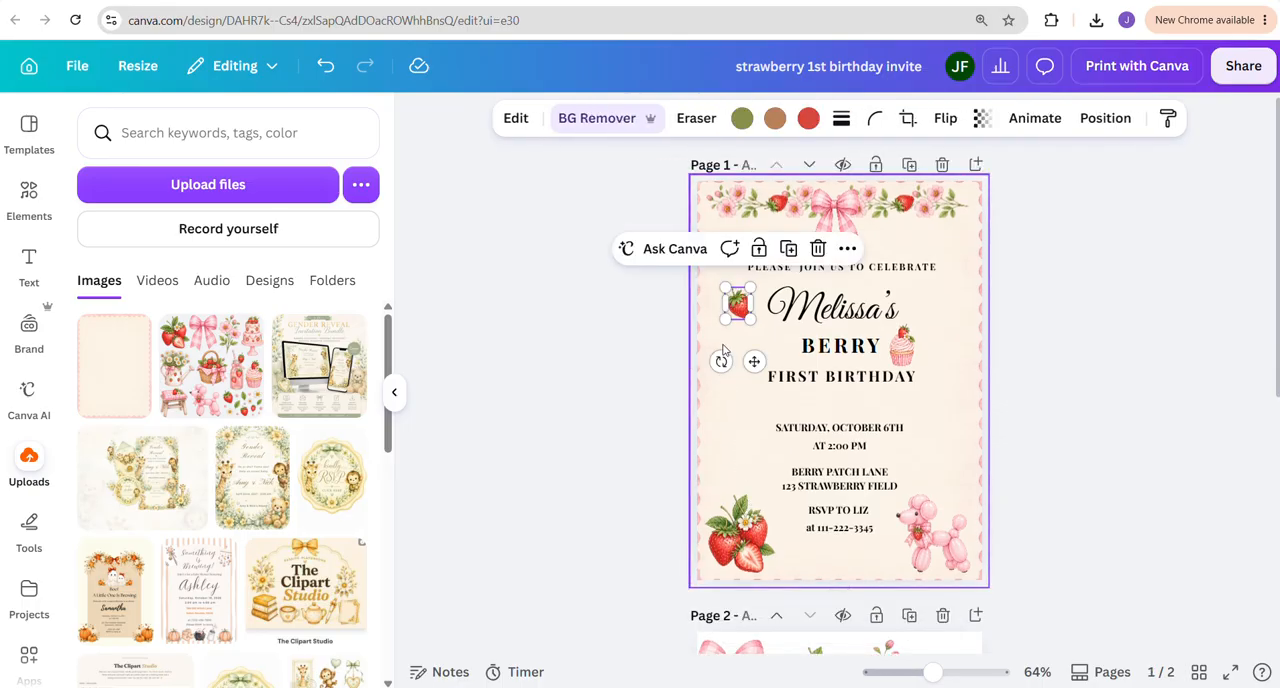
pyautogui.moveTo(754, 361); pyautogui.dragTo(791, 401)
pyautogui.click(1196, 432)
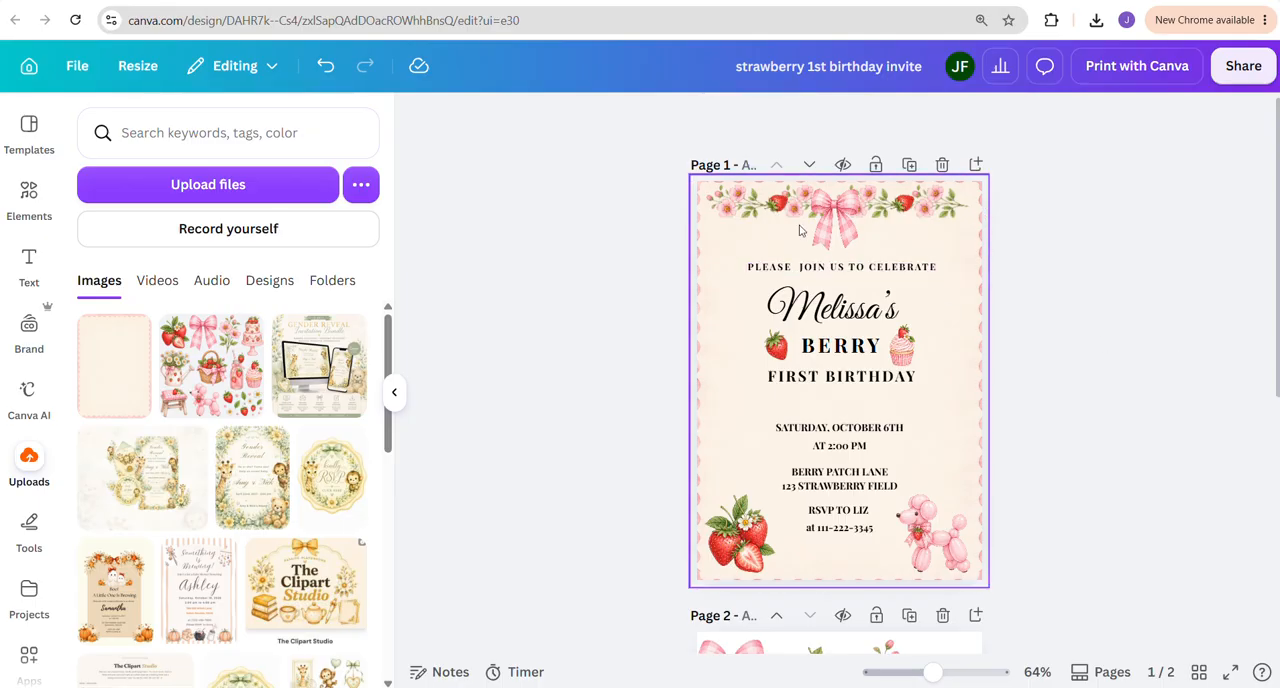
# Rotate the strawberry on the left side of the floral garland upright and nudge it slightly left
pyautogui.click(778, 205)
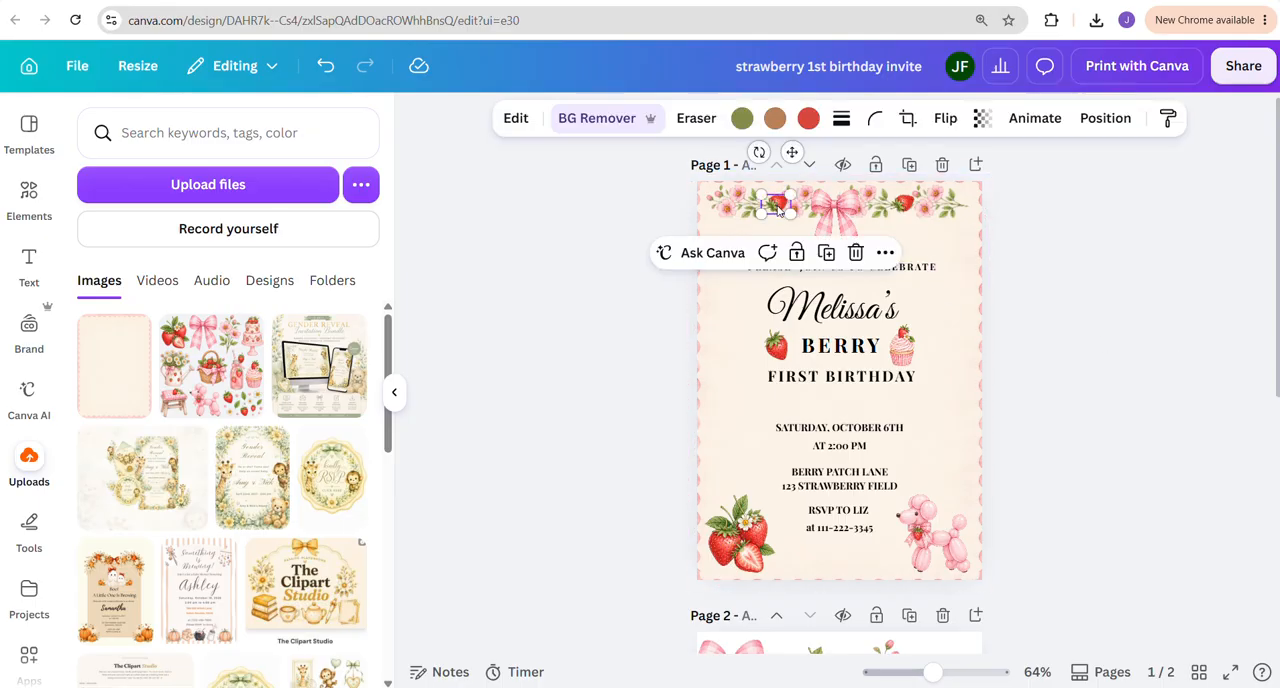
pyautogui.moveTo(759, 152); pyautogui.dragTo(806, 208)
pyautogui.click(1080, 274)
pyautogui.click(776, 206)
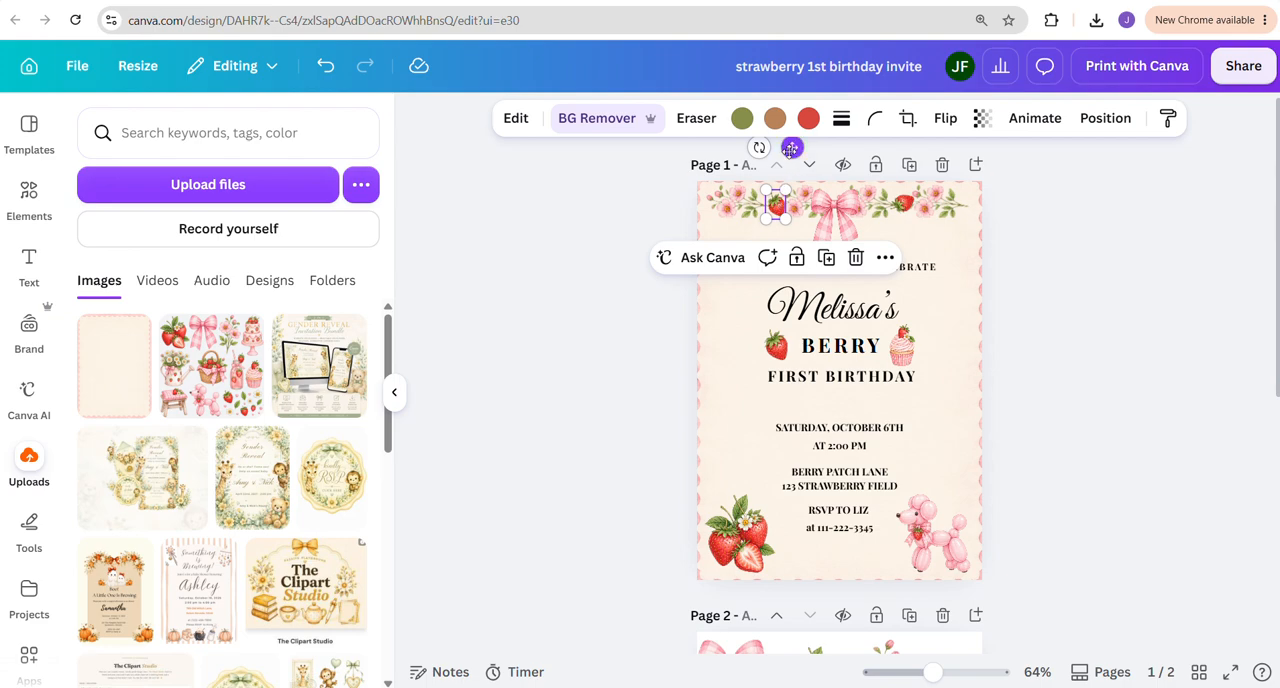
pyautogui.moveTo(790, 147); pyautogui.dragTo(783, 147)
pyautogui.click(1171, 329)
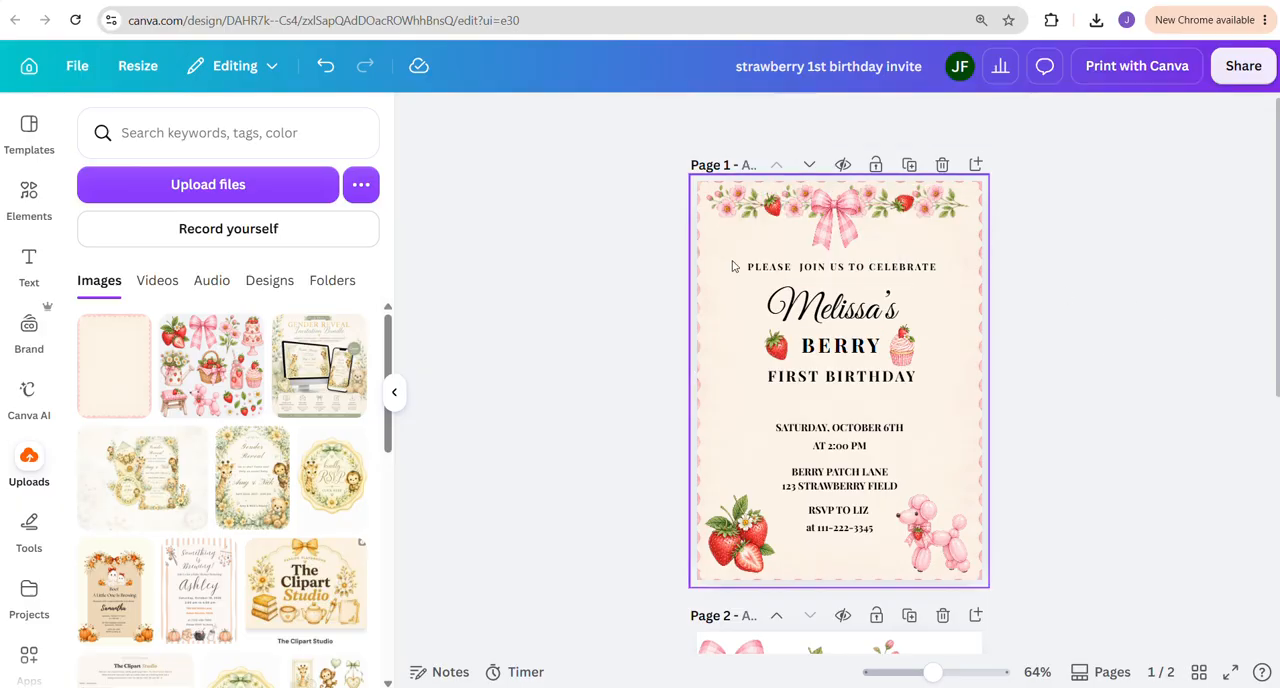
# Replace the strawberry on the right side of the garland with a duplicate of the upright left one
pyautogui.click(902, 208)
pyautogui.press('Delete')
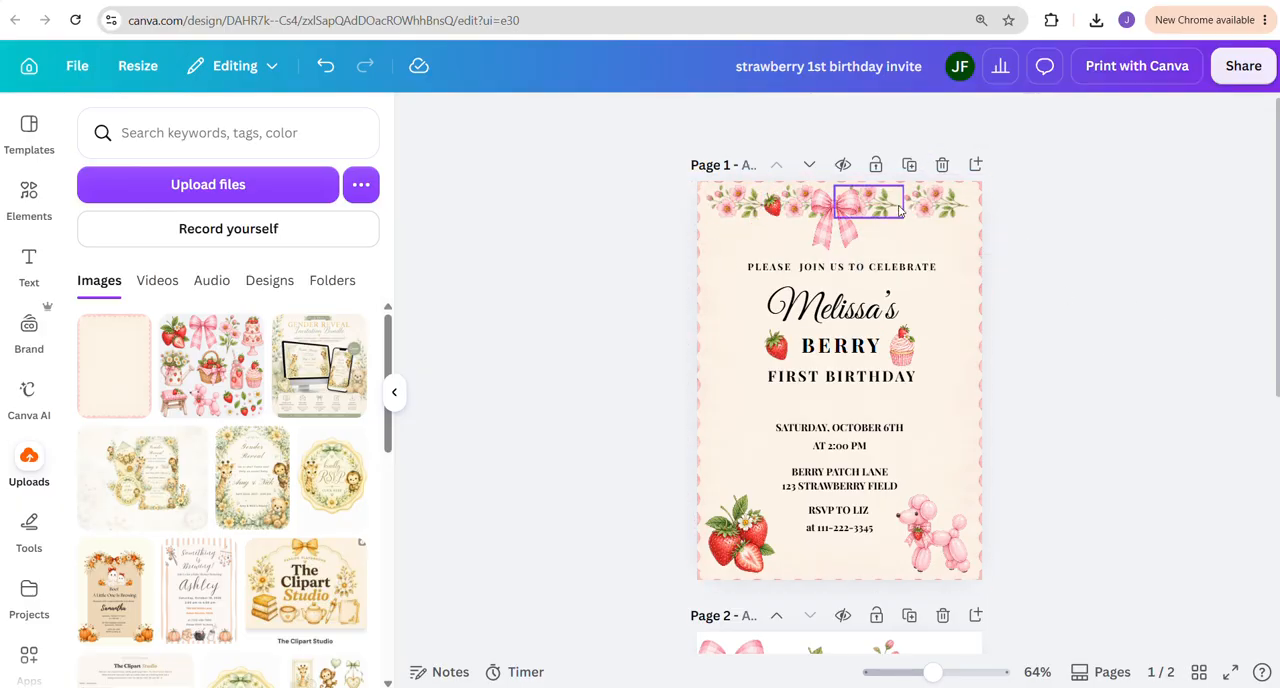
pyautogui.click(773, 207)
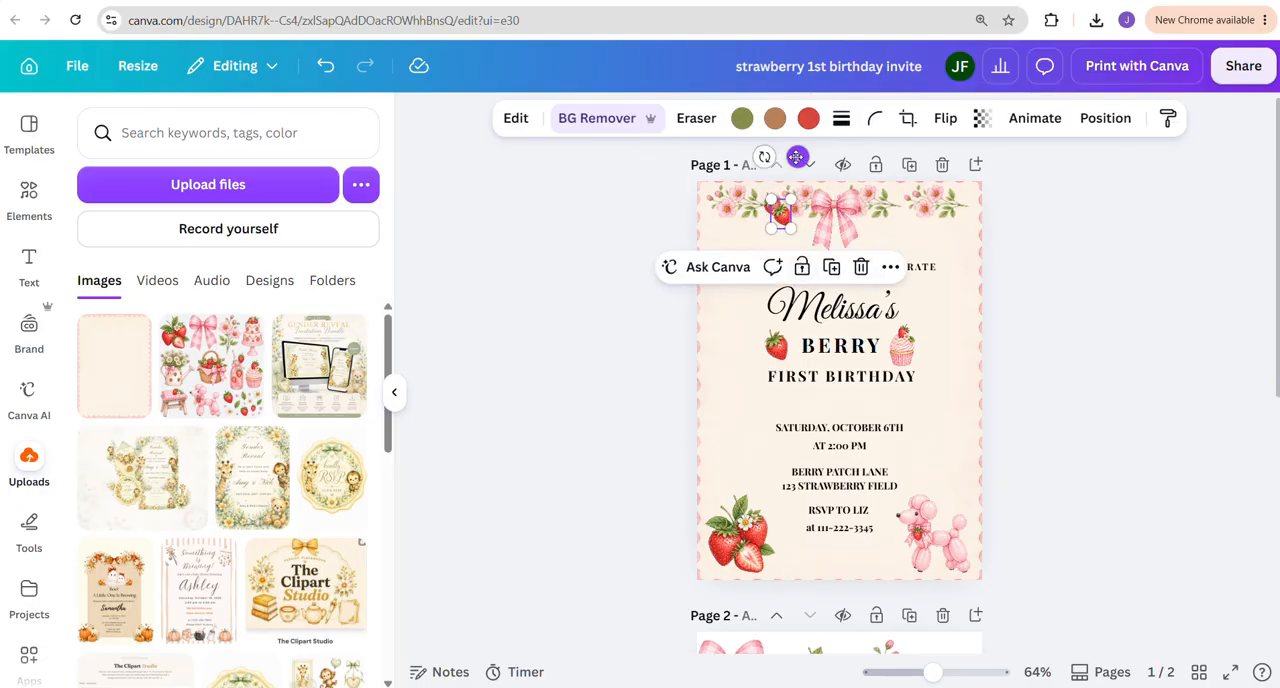
pyautogui.moveTo(796, 157); pyautogui.dragTo(915, 150)
pyautogui.click(1092, 354)
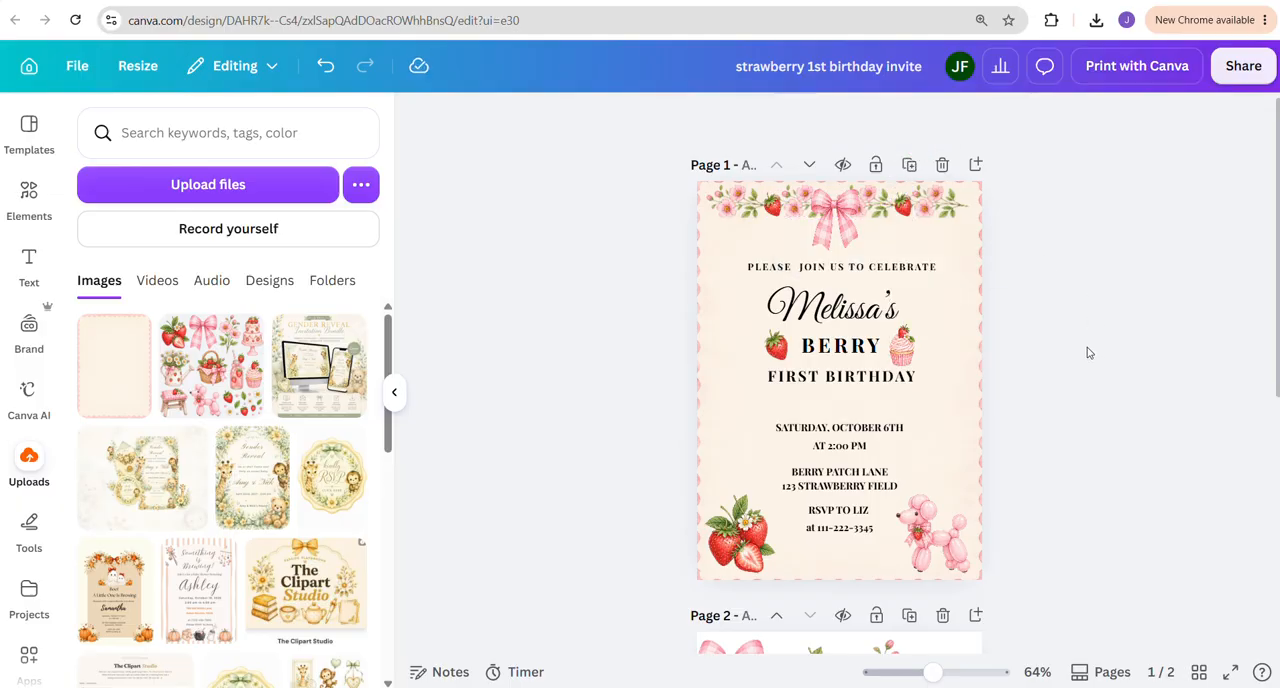
# Extract a small pink heart from the clipart sheet using Magic Grab with brush size 31, and move it to page 2's upper right corner
pyautogui.scroll(-1, 1017, 437)
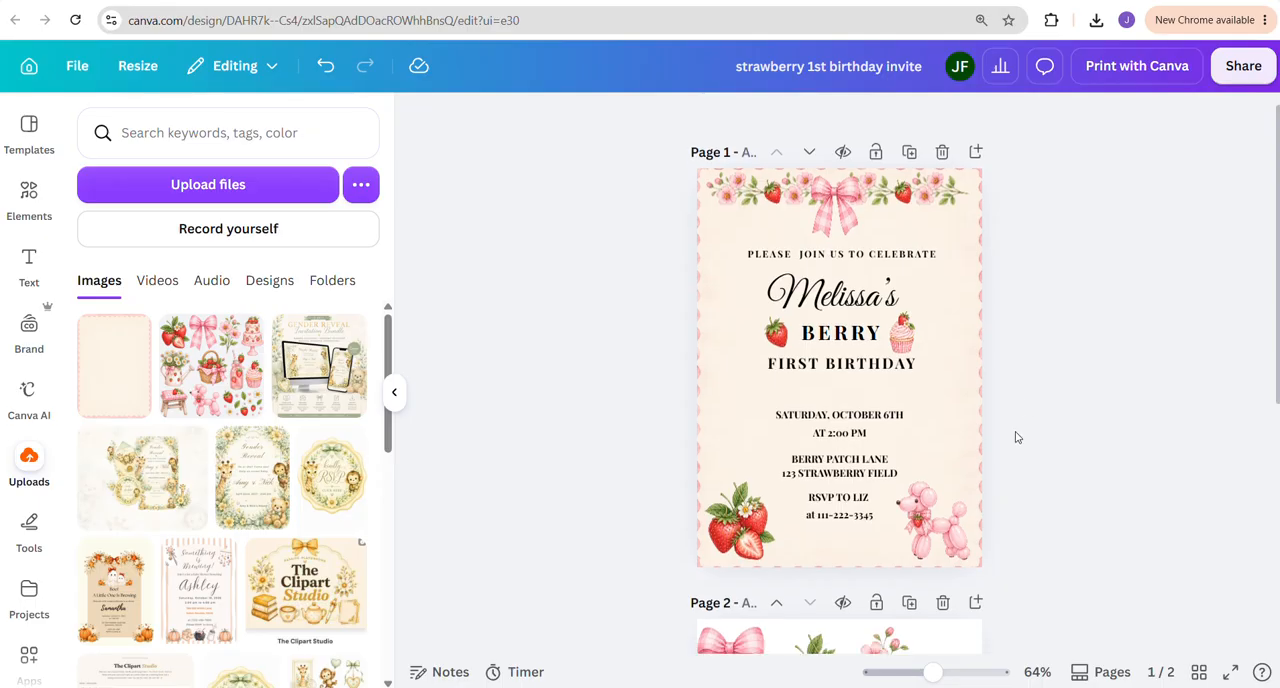
pyautogui.scroll(-5, 1017, 437)
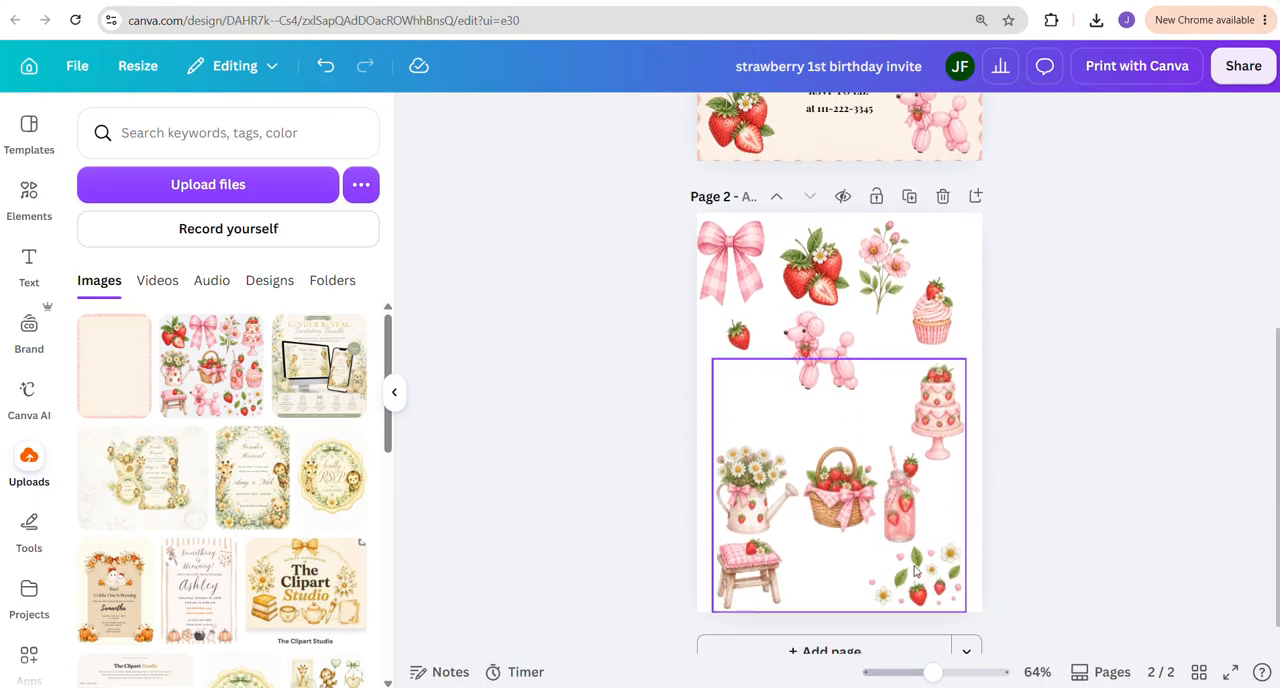
pyautogui.click(826, 400)
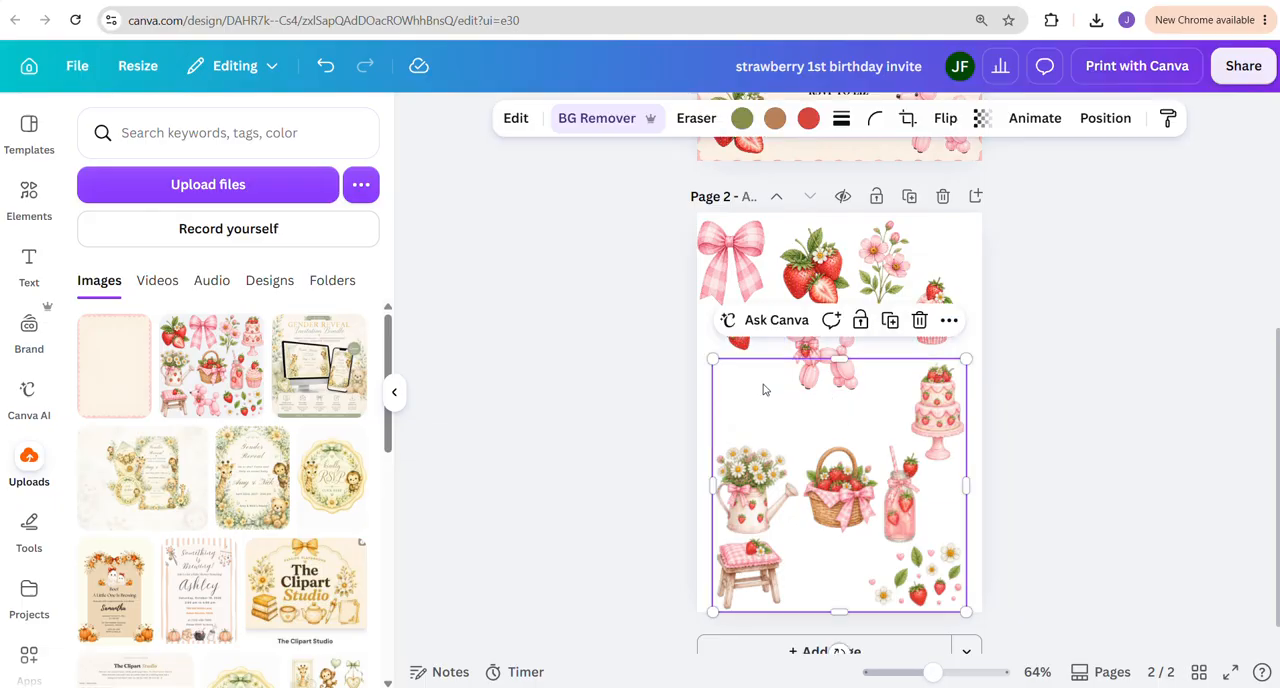
pyautogui.click(518, 128)
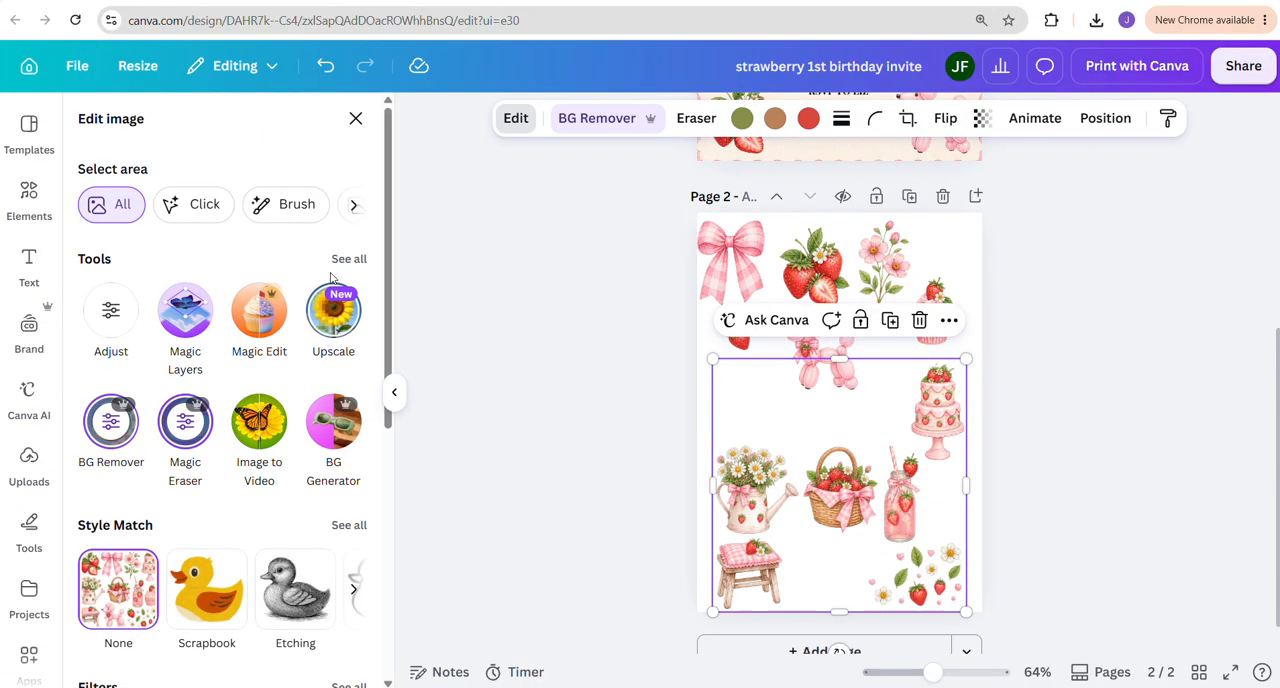
pyautogui.click(344, 258)
pyautogui.click(185, 608)
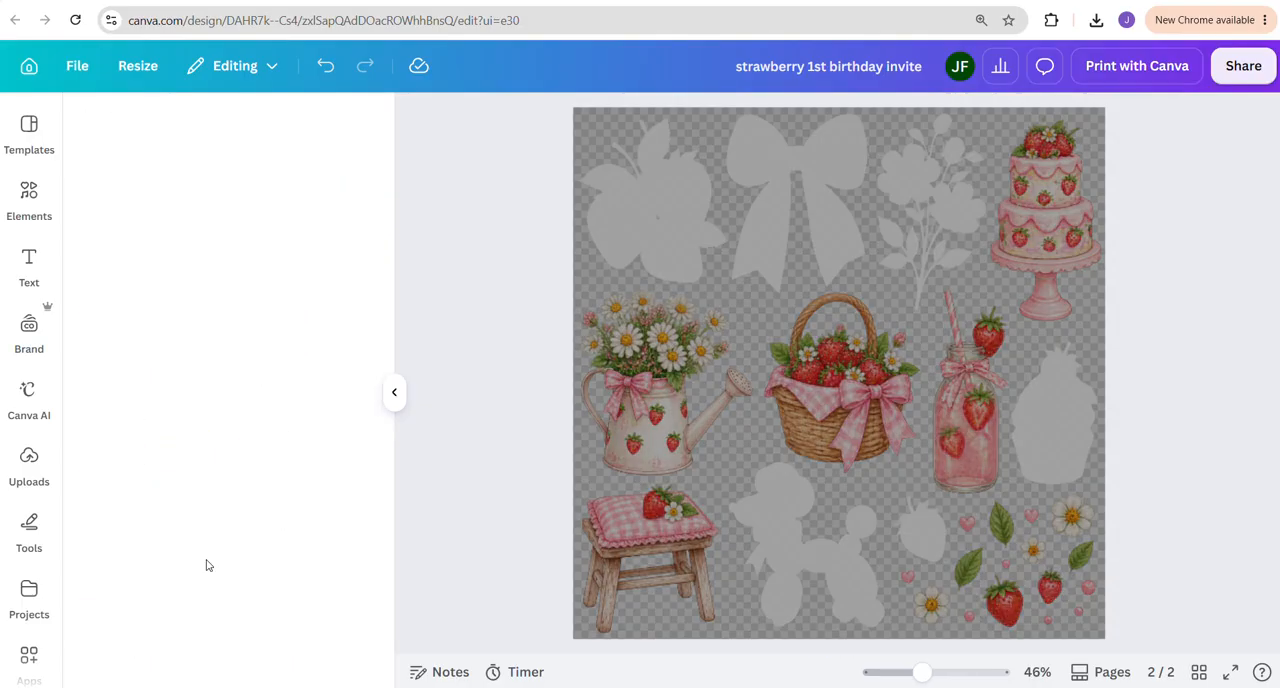
pyautogui.click(122, 206)
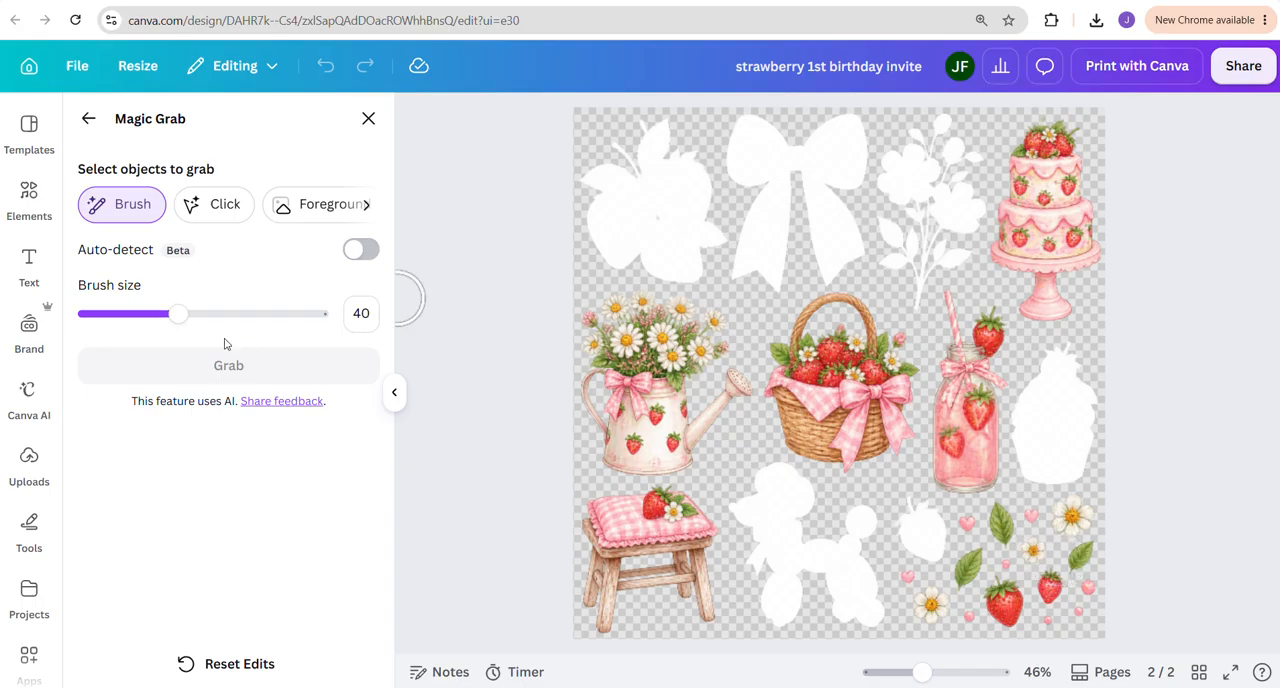
pyautogui.moveTo(181, 314); pyautogui.dragTo(157, 314)
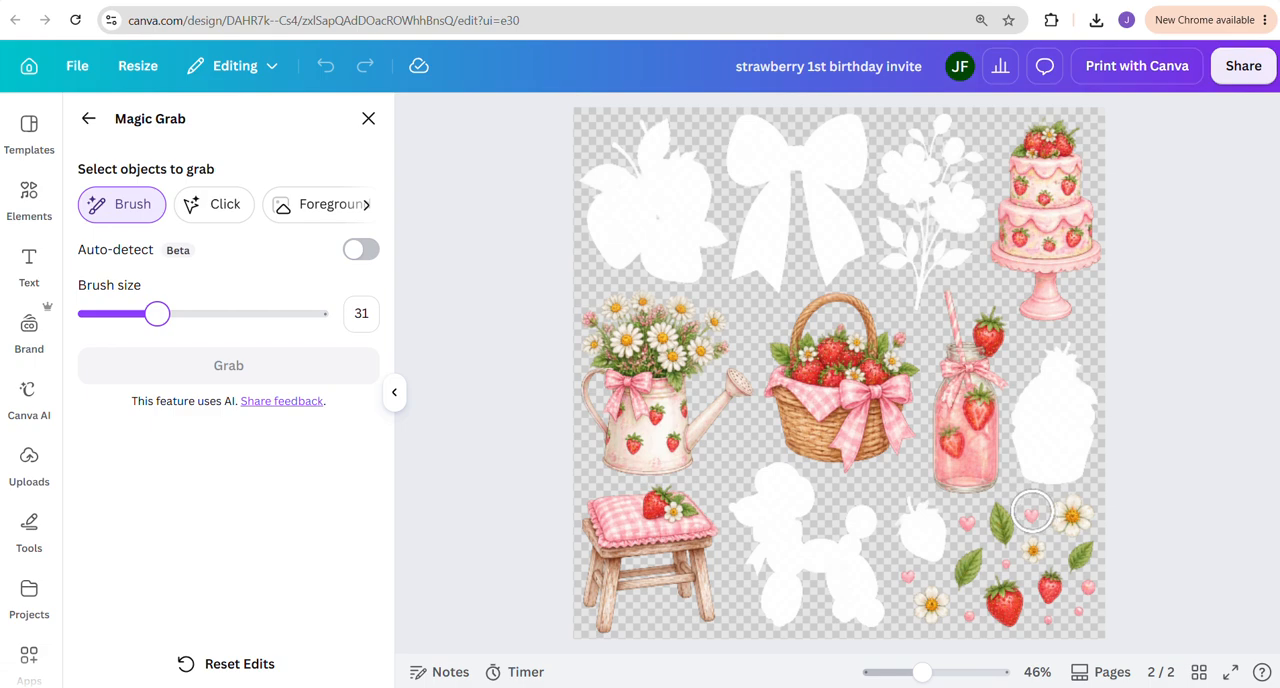
pyautogui.click(1032, 511)
pyautogui.click(323, 365)
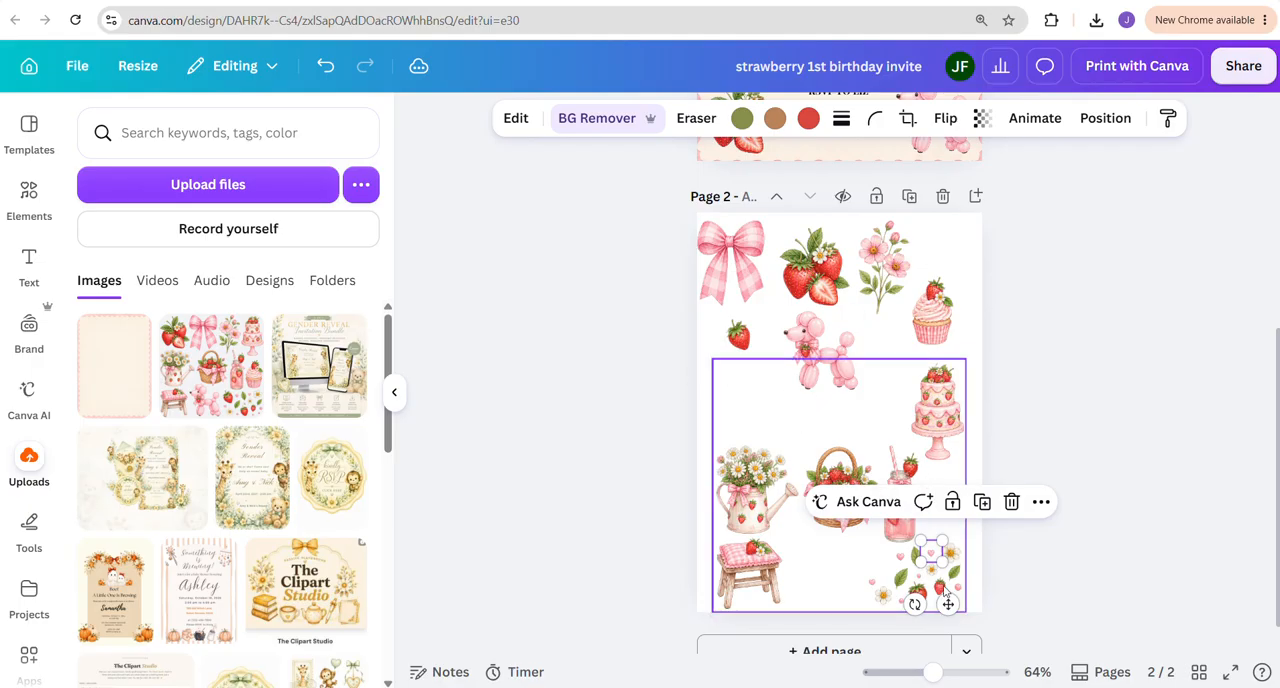
pyautogui.moveTo(928, 541); pyautogui.dragTo(948, 228)
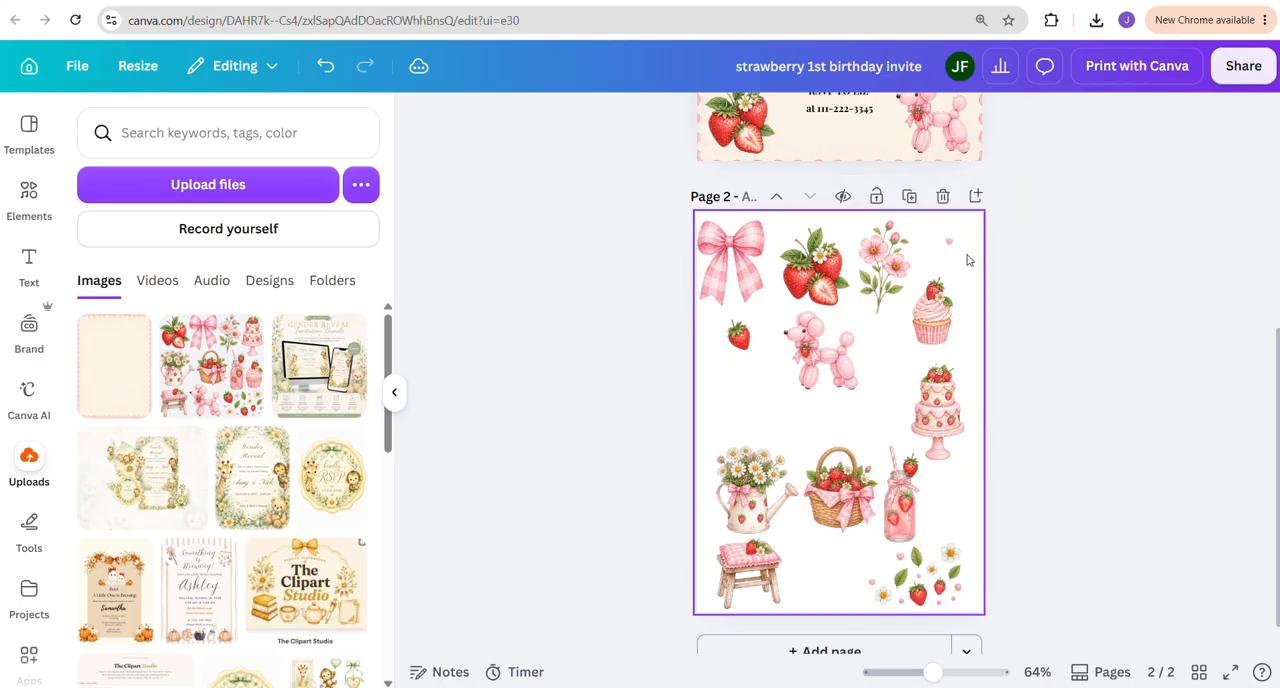
# Copy the pink heart onto the invitation below the garland's right end and try to remove its white background
pyautogui.scroll(5, 945, 245)
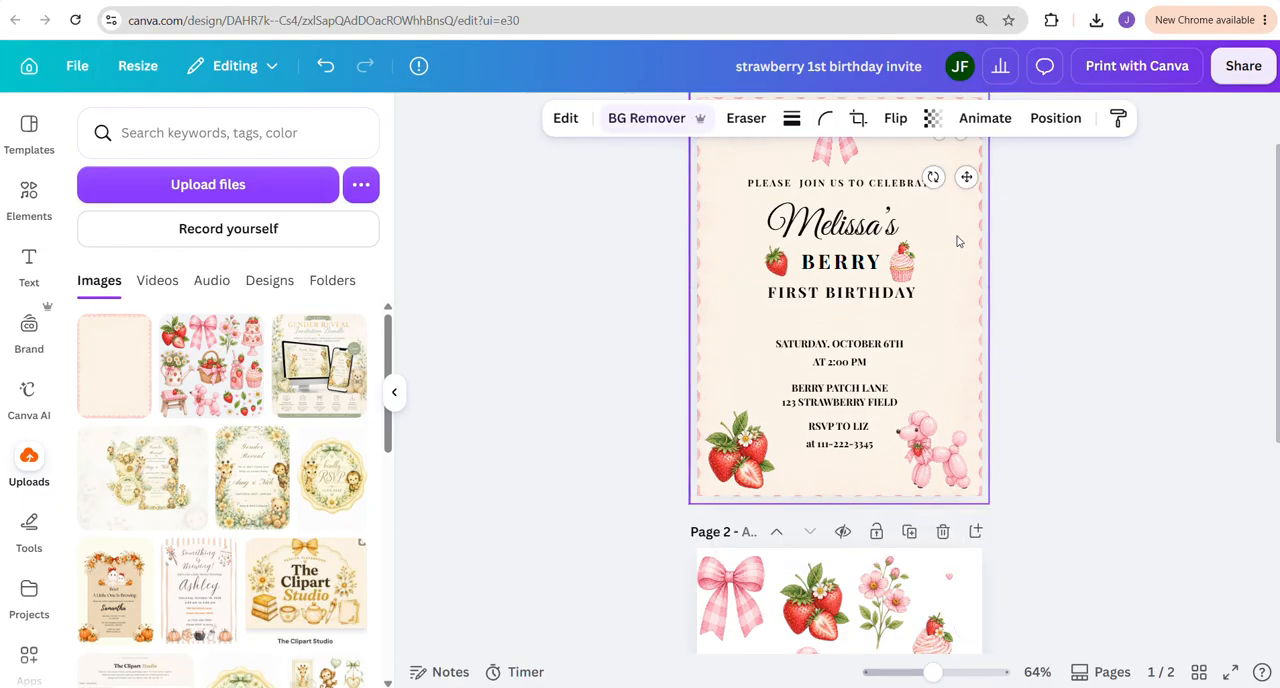
pyautogui.scroll(2, 957, 241)
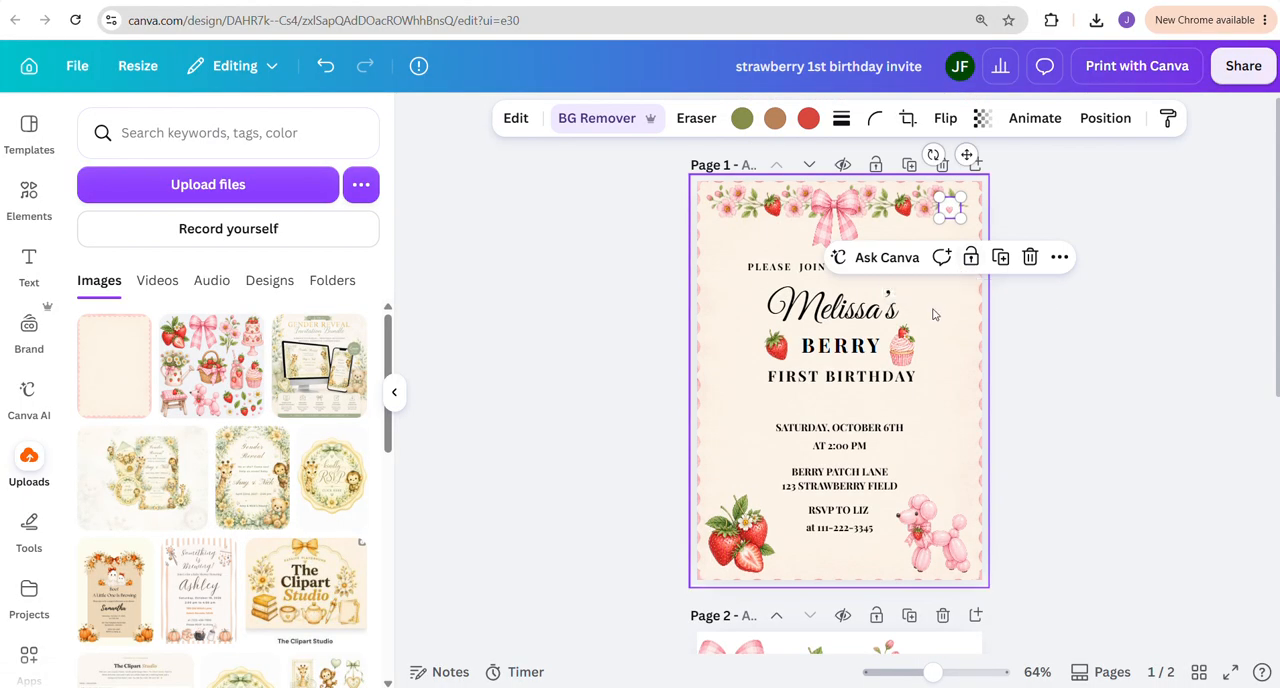
pyautogui.click(1080, 238)
pyautogui.moveTo(951, 215); pyautogui.dragTo(951, 241)
pyautogui.click(985, 262)
pyautogui.click(950, 246)
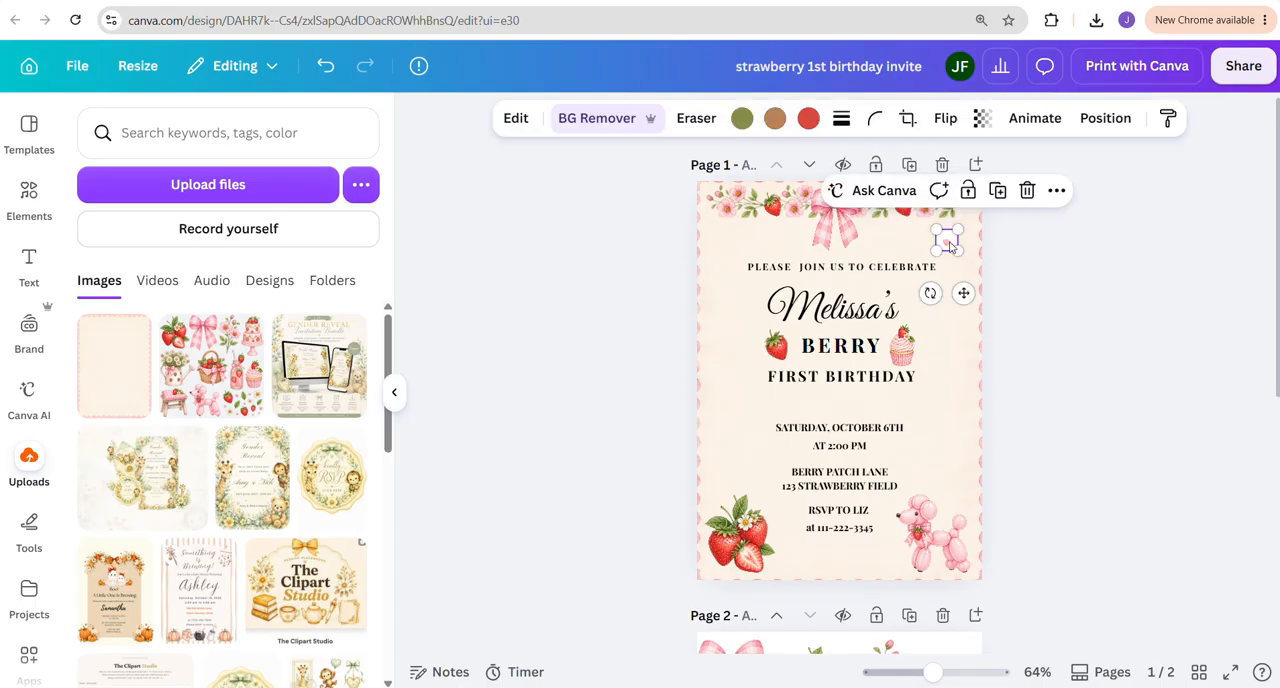
pyautogui.click(611, 123)
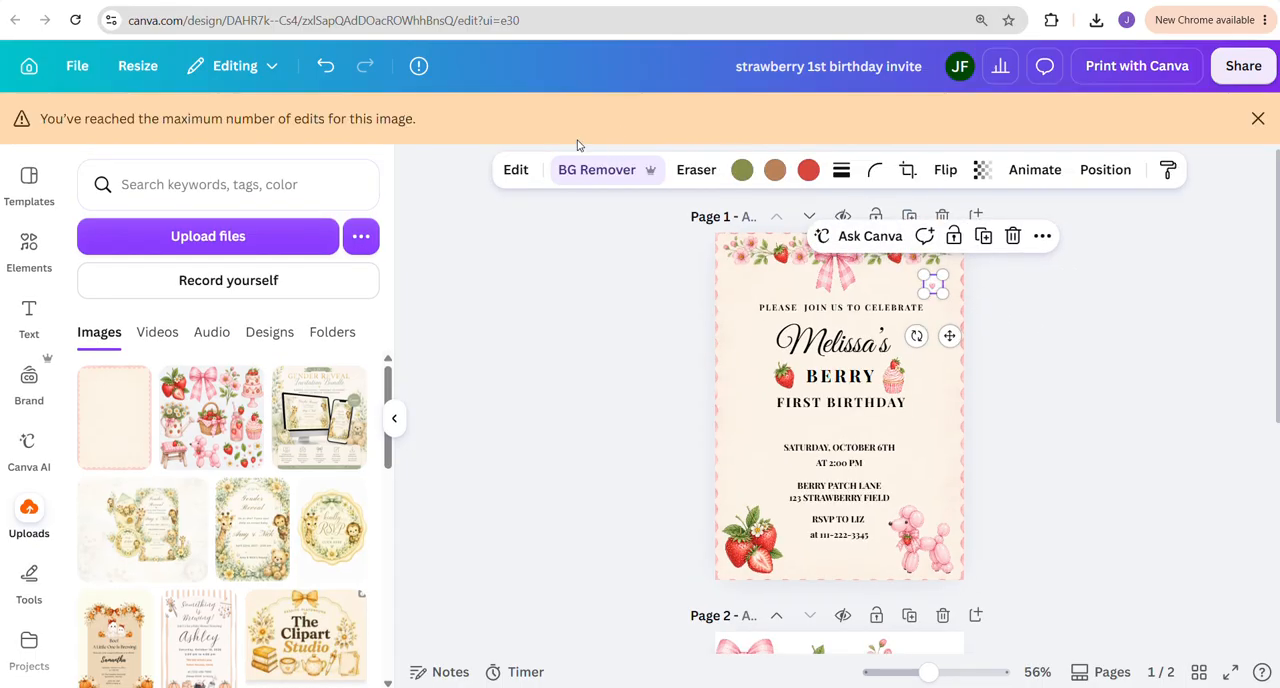
pyautogui.click(1258, 118)
pyautogui.click(1169, 197)
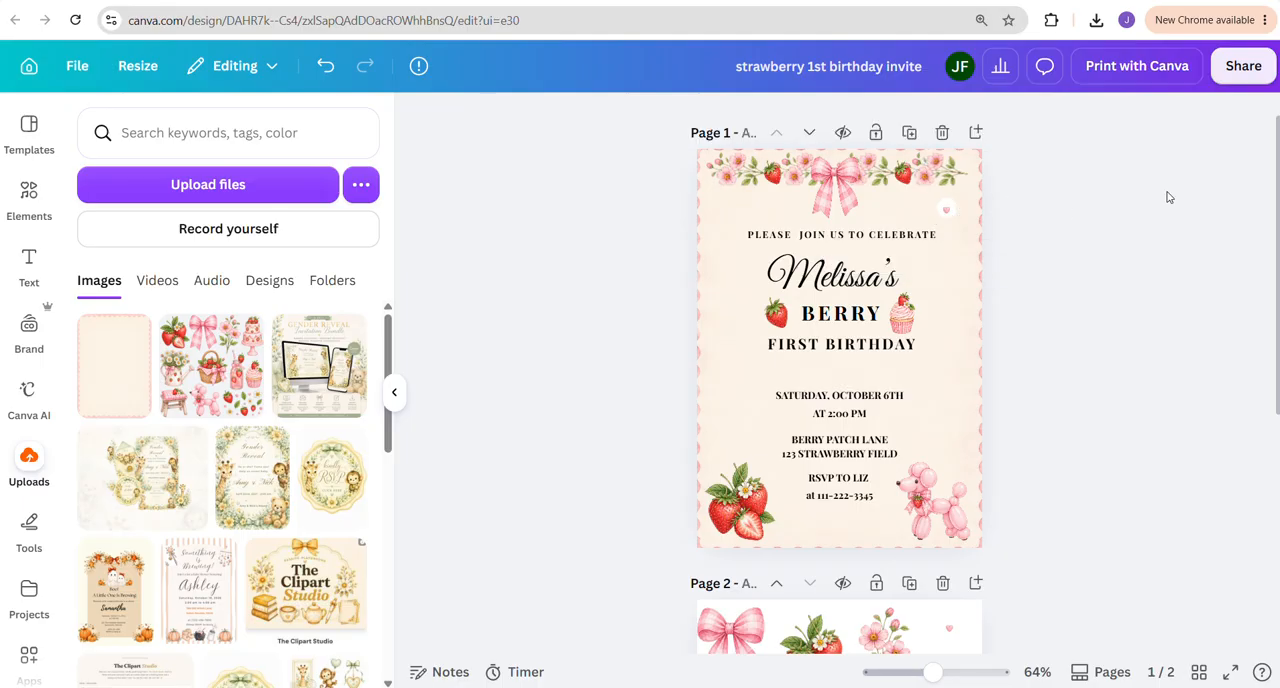
pyautogui.click(946, 209)
pyautogui.moveTo(946, 209); pyautogui.dragTo(731, 209)
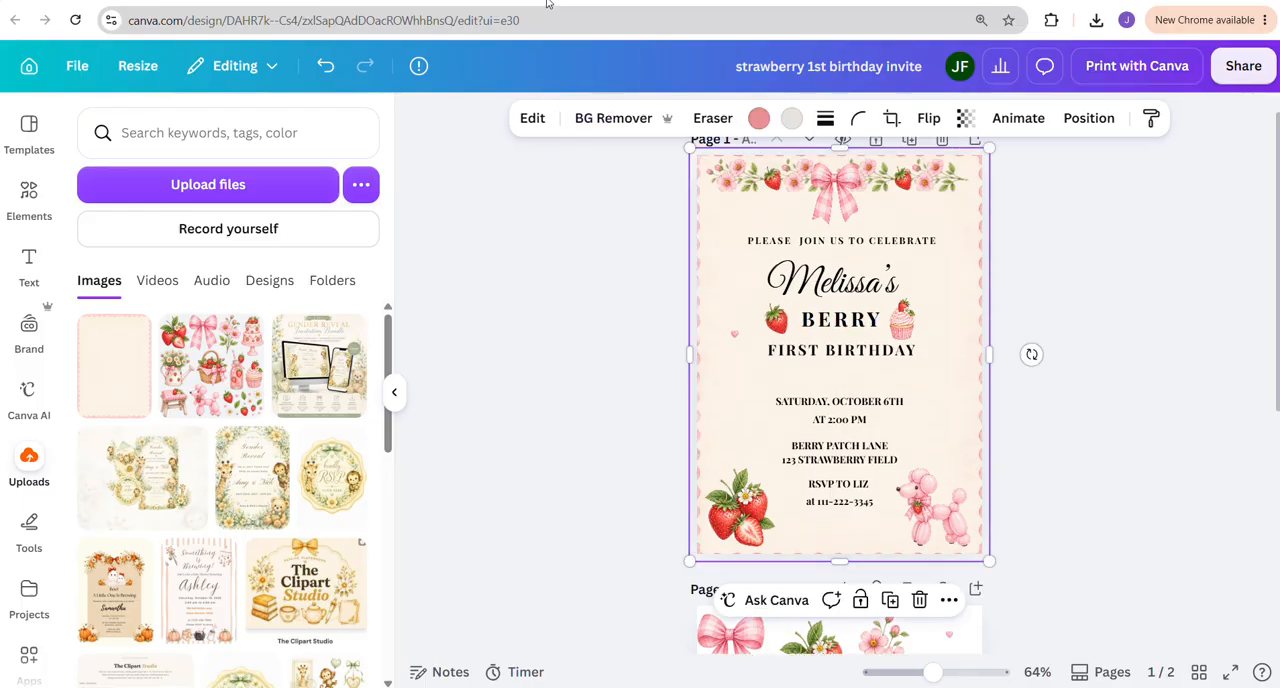
# Enlarge the small background-free heart on the invitation and position it near the left border beside the title text
pyautogui.click(734, 337)
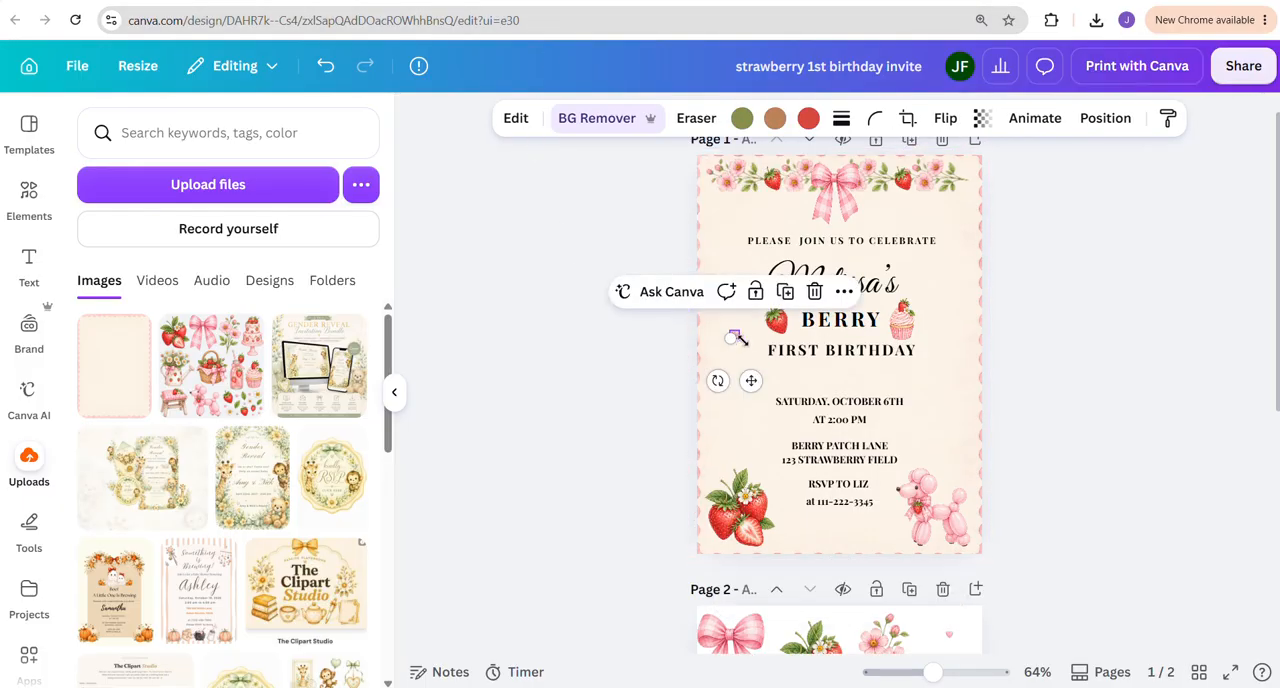
pyautogui.moveTo(741, 339); pyautogui.dragTo(747, 346)
pyautogui.click(608, 351)
pyautogui.click(736, 339)
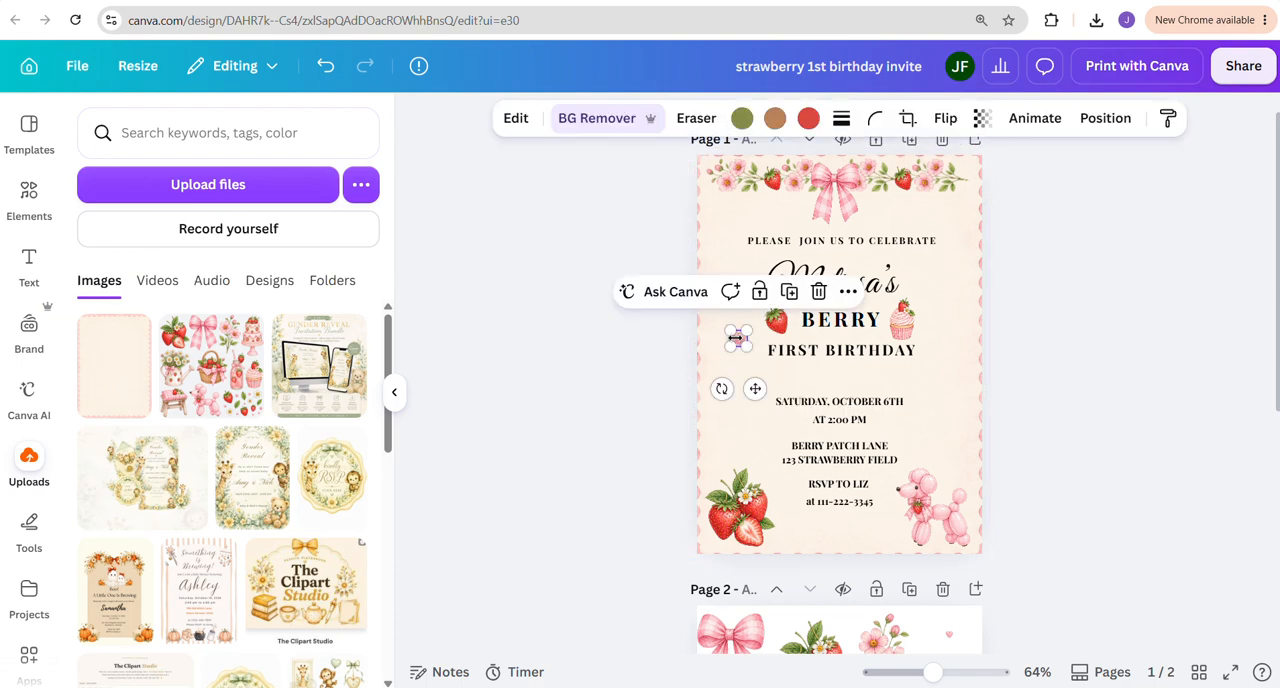
pyautogui.click(597, 377)
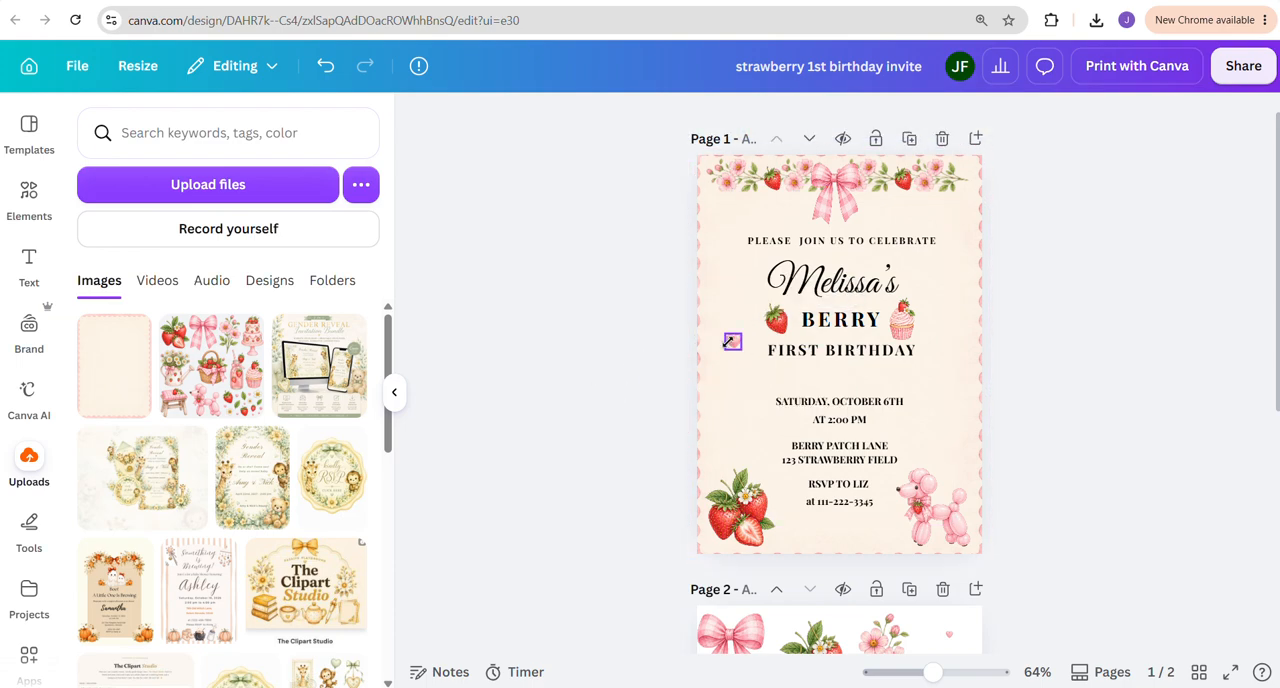
# Duplicate the heart twice, placing one copy below the garland's right end and one right of the event details
pyautogui.click(730, 342)
pyautogui.hotkey('ctrl', 'd')
pyautogui.moveTo(760, 400); pyautogui.dragTo(844, 352)
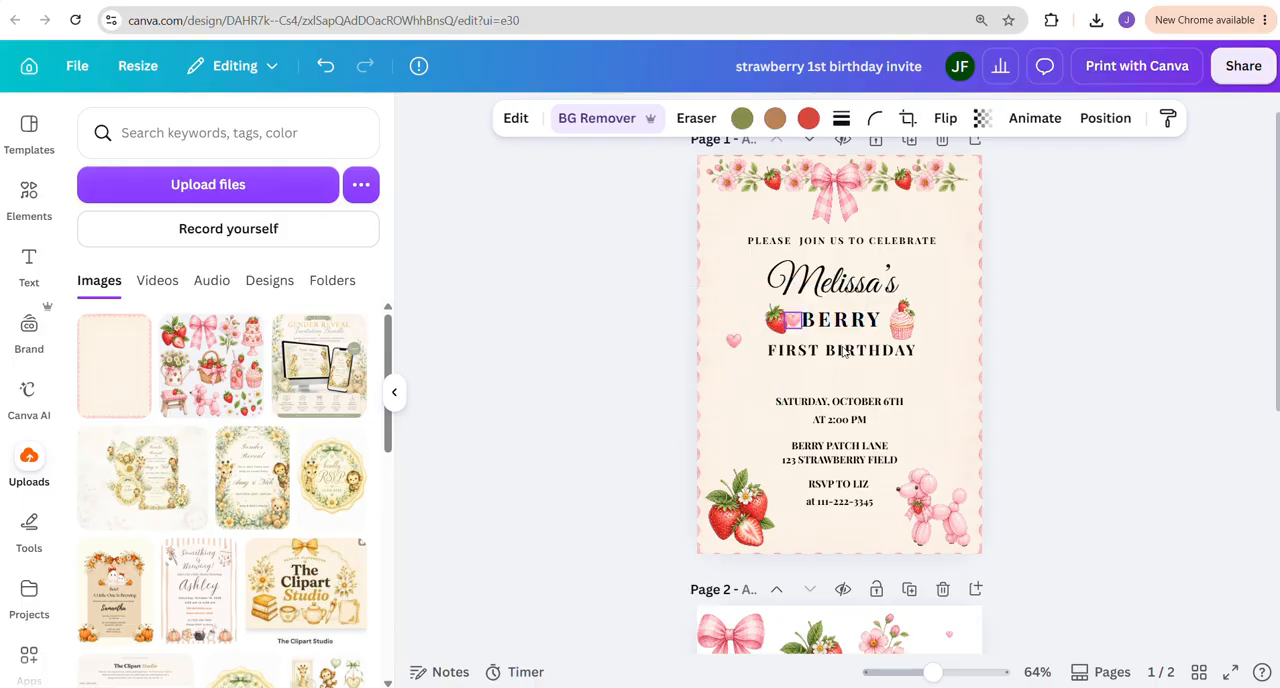
pyautogui.moveTo(957, 277)
pyautogui.mouseDown()
pyautogui.moveTo(966, 268)
pyautogui.moveTo(950, 272)
pyautogui.mouseUp()
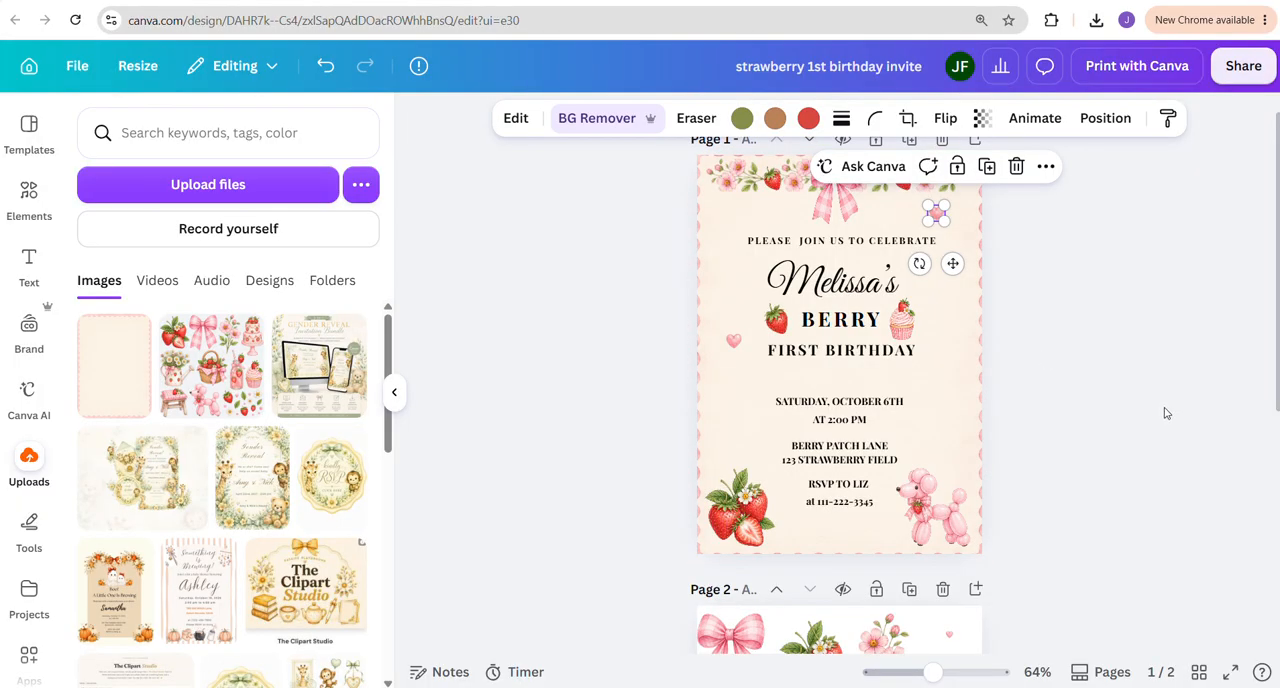
pyautogui.hotkey('ctrl', 'd')
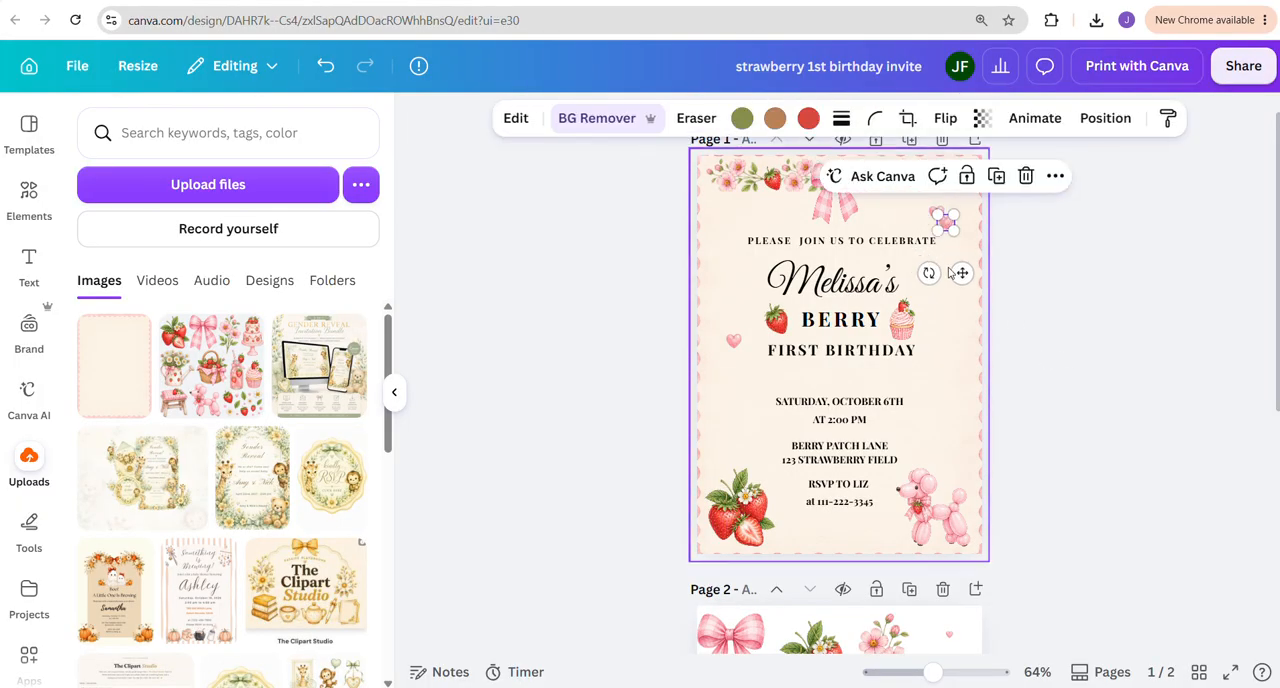
pyautogui.moveTo(961, 275); pyautogui.dragTo(943, 432)
pyautogui.click(936, 425)
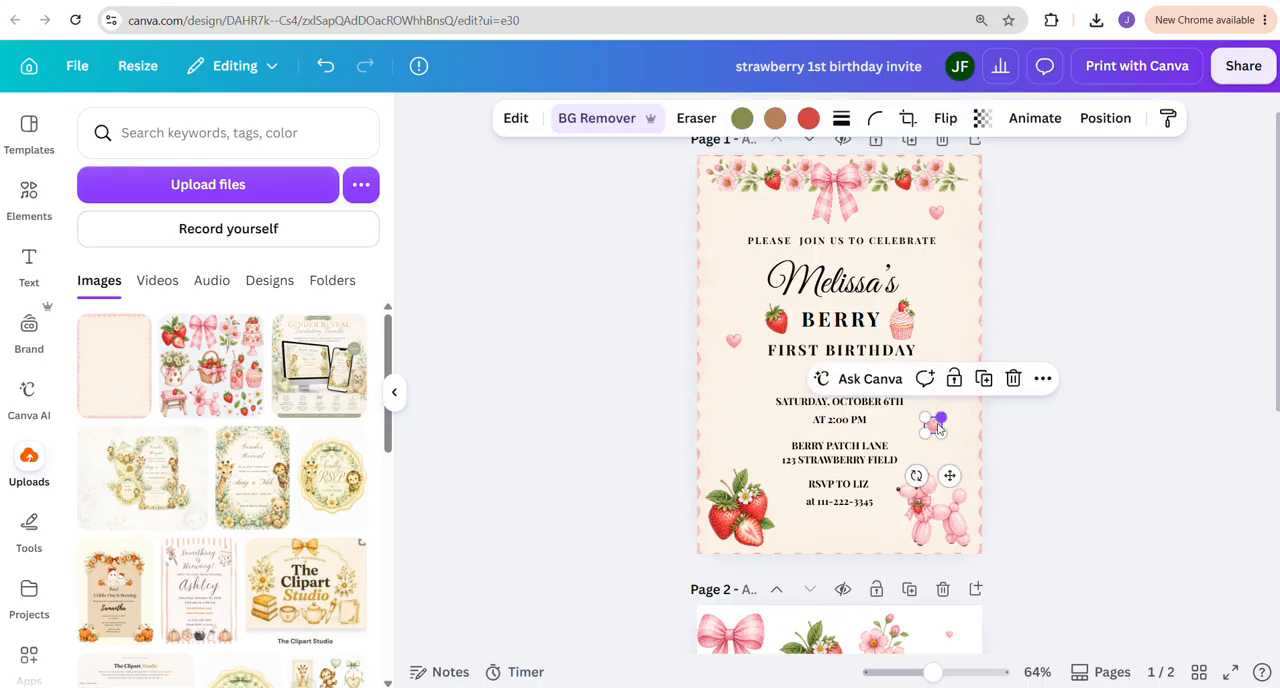
# Duplicate the heart twice more, placing one copy left of the event details and one below the garland's left end
pyautogui.hotkey('ctrl', 'd')
pyautogui.moveTo(955, 485); pyautogui.dragTo(760, 478)
pyautogui.click(1241, 477)
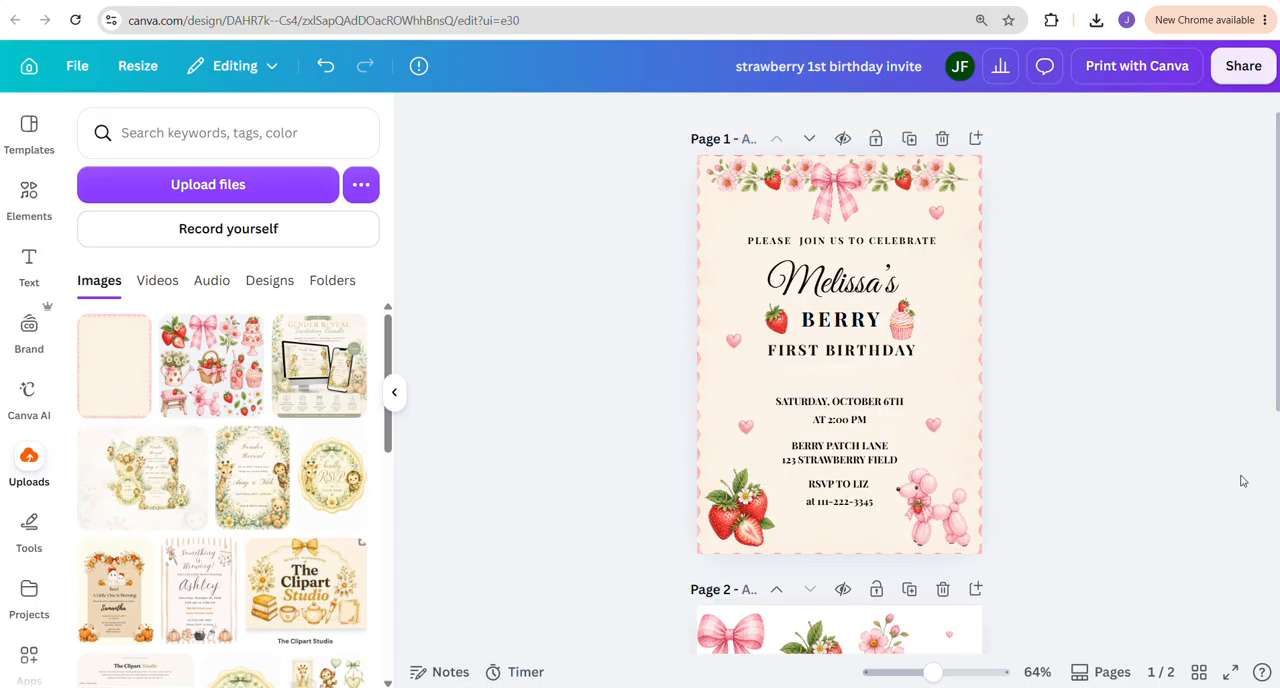
pyautogui.click(746, 424)
pyautogui.hotkey('ctrl', 'd')
pyautogui.moveTo(770, 485); pyautogui.dragTo(740, 238)
pyautogui.click(1134, 383)
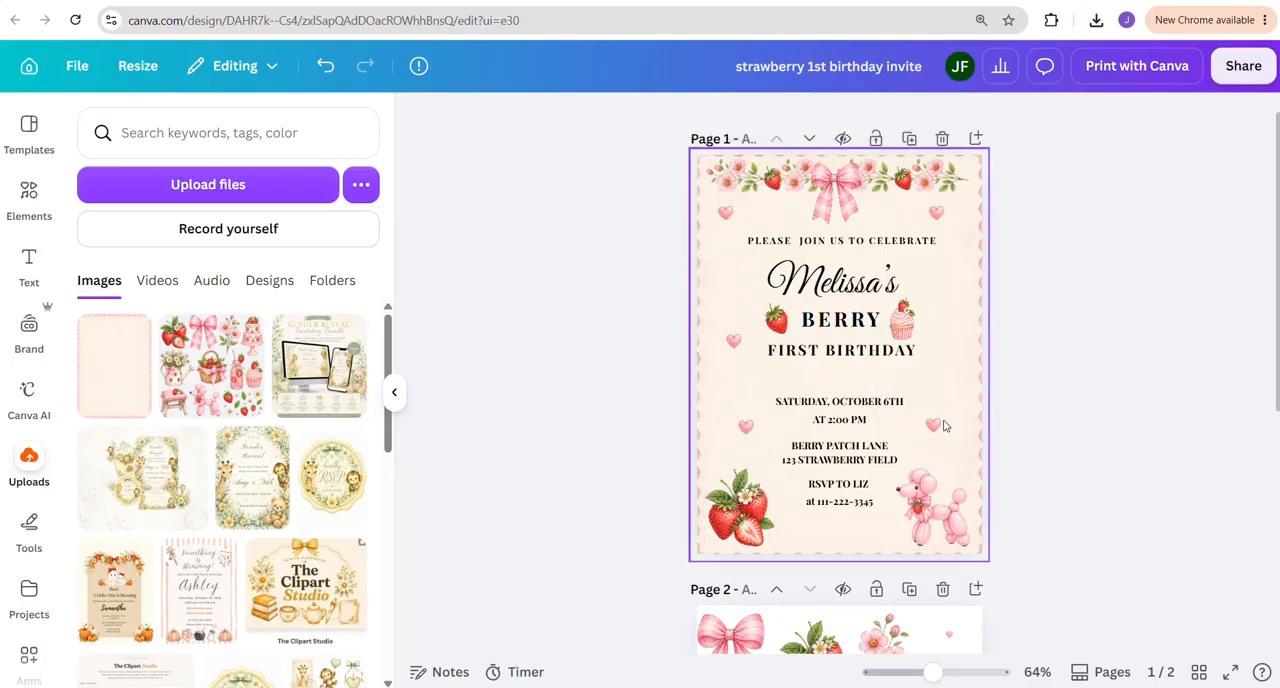
# Extract the upper-right white daisy from the clipart sheet on page 2 using Magic Grab and place it beside the poodle
pyautogui.scroll(-5, 828, 480)
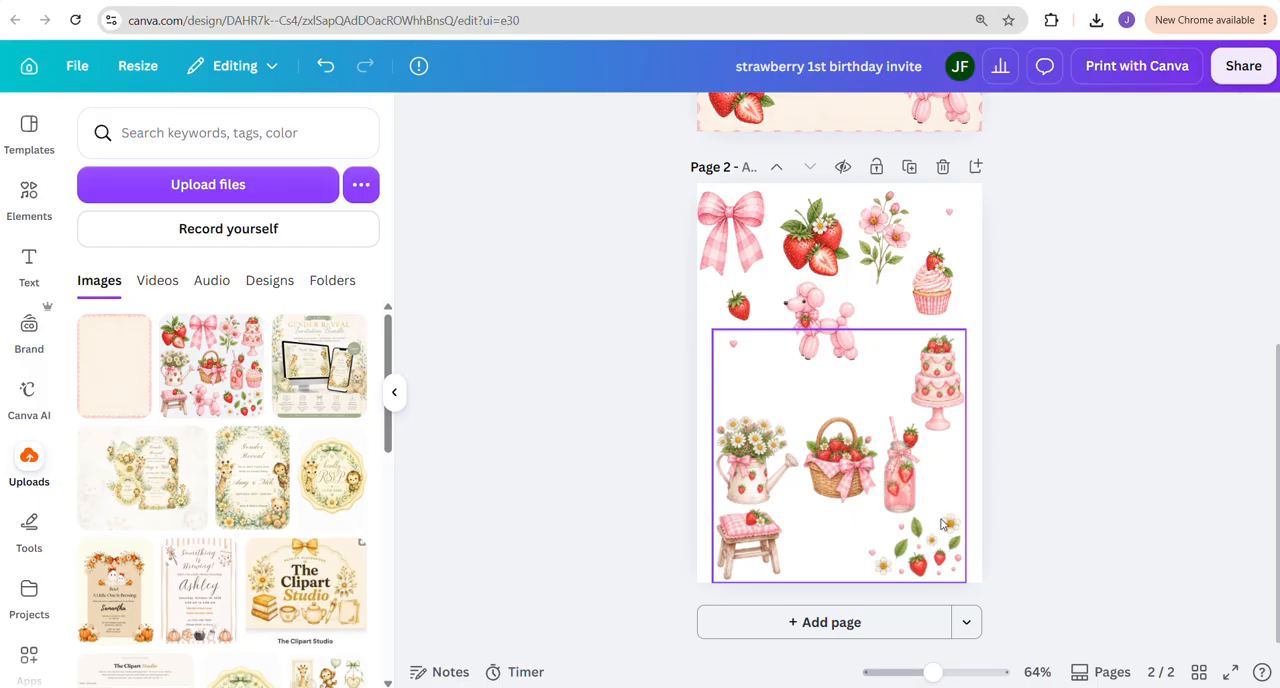
pyautogui.click(755, 350)
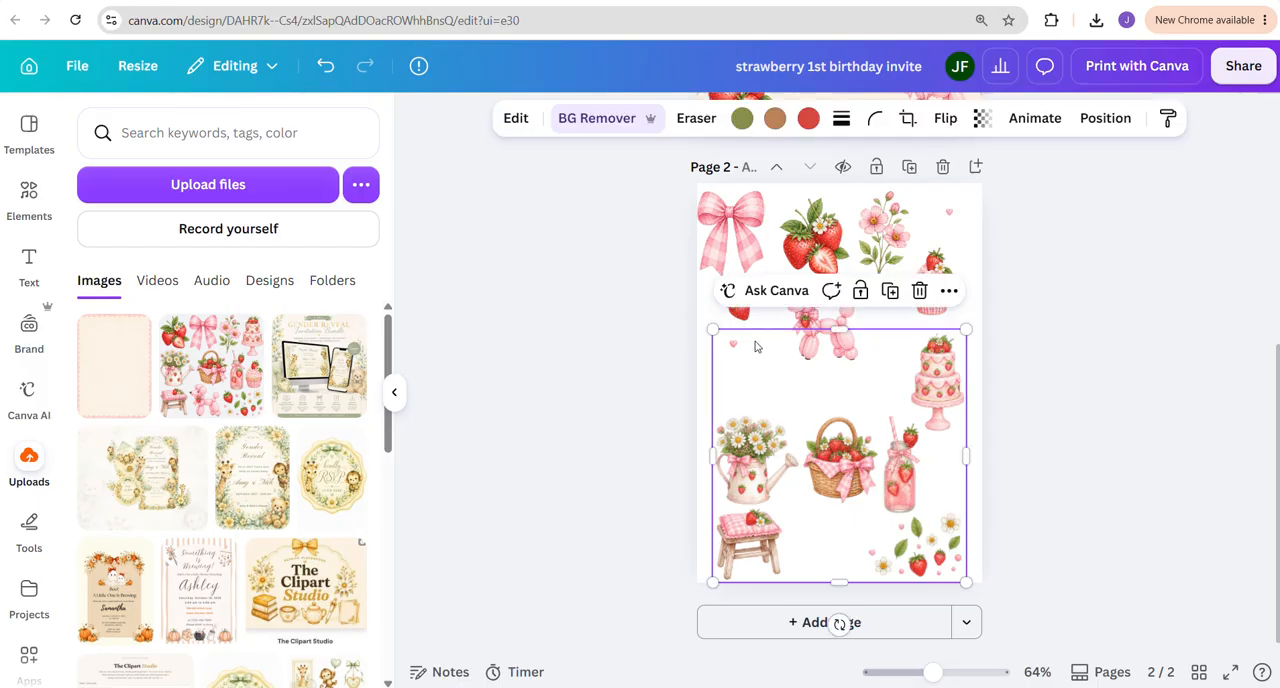
pyautogui.click(514, 118)
pyautogui.click(338, 258)
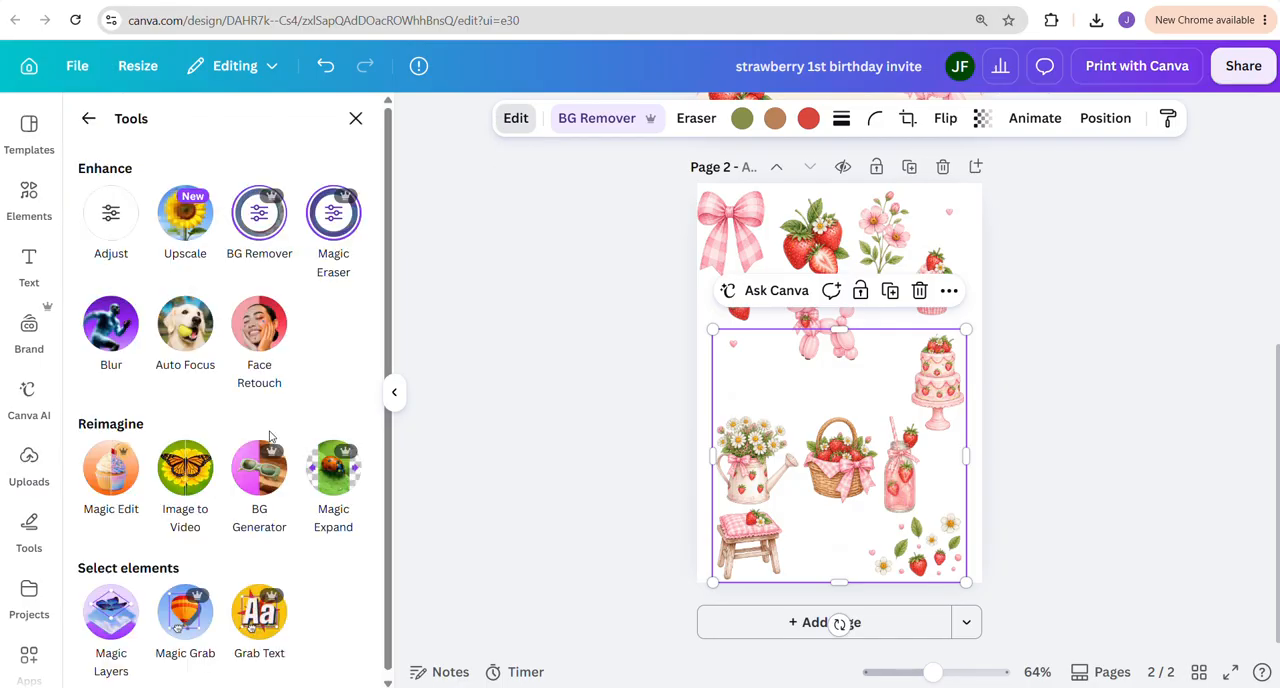
pyautogui.click(180, 625)
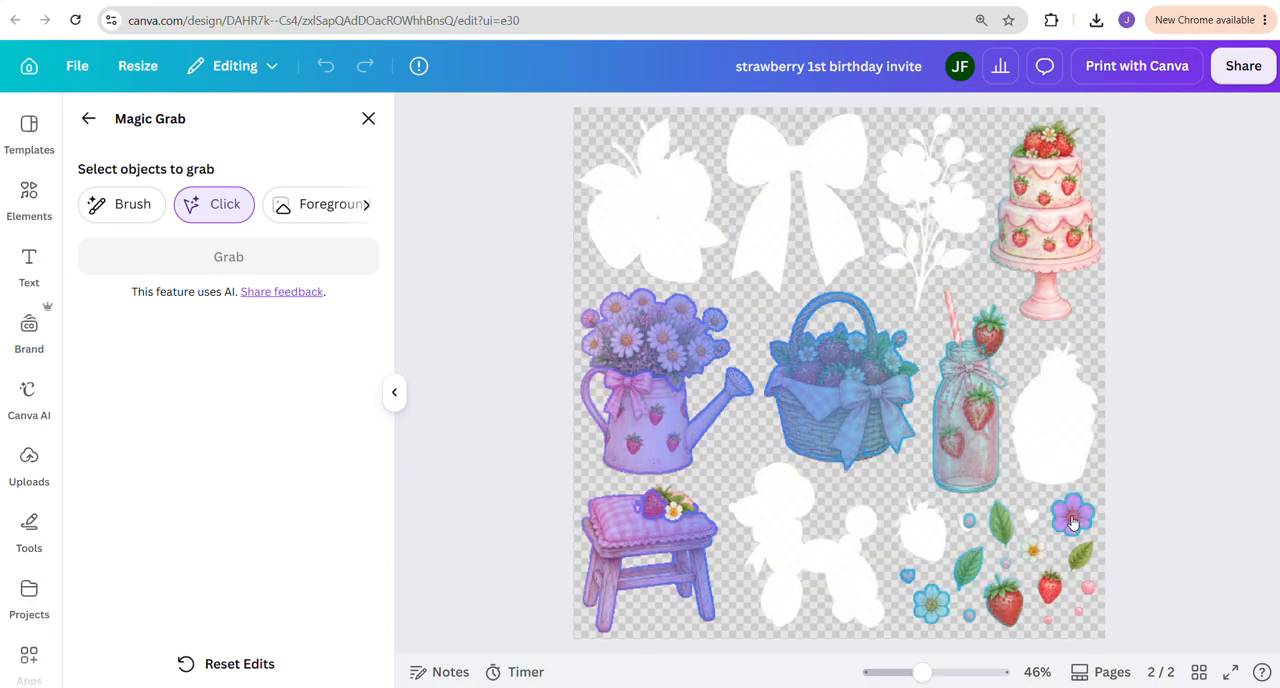
pyautogui.click(1067, 516)
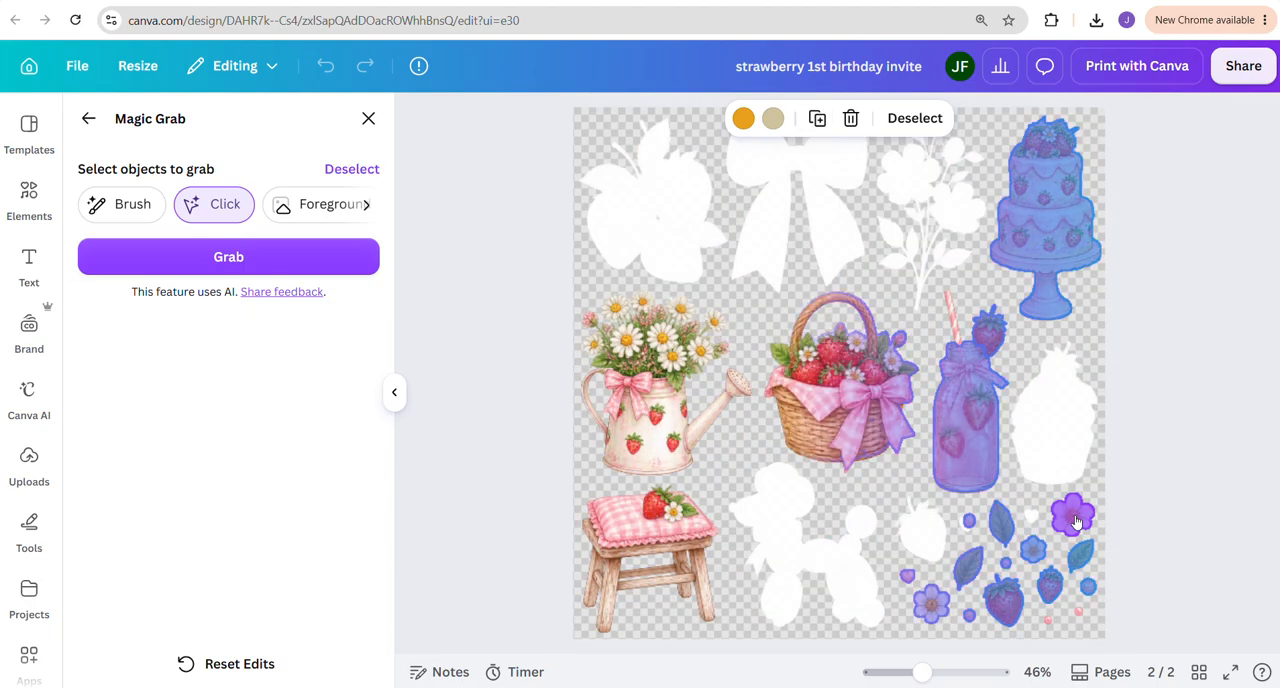
pyautogui.click(286, 268)
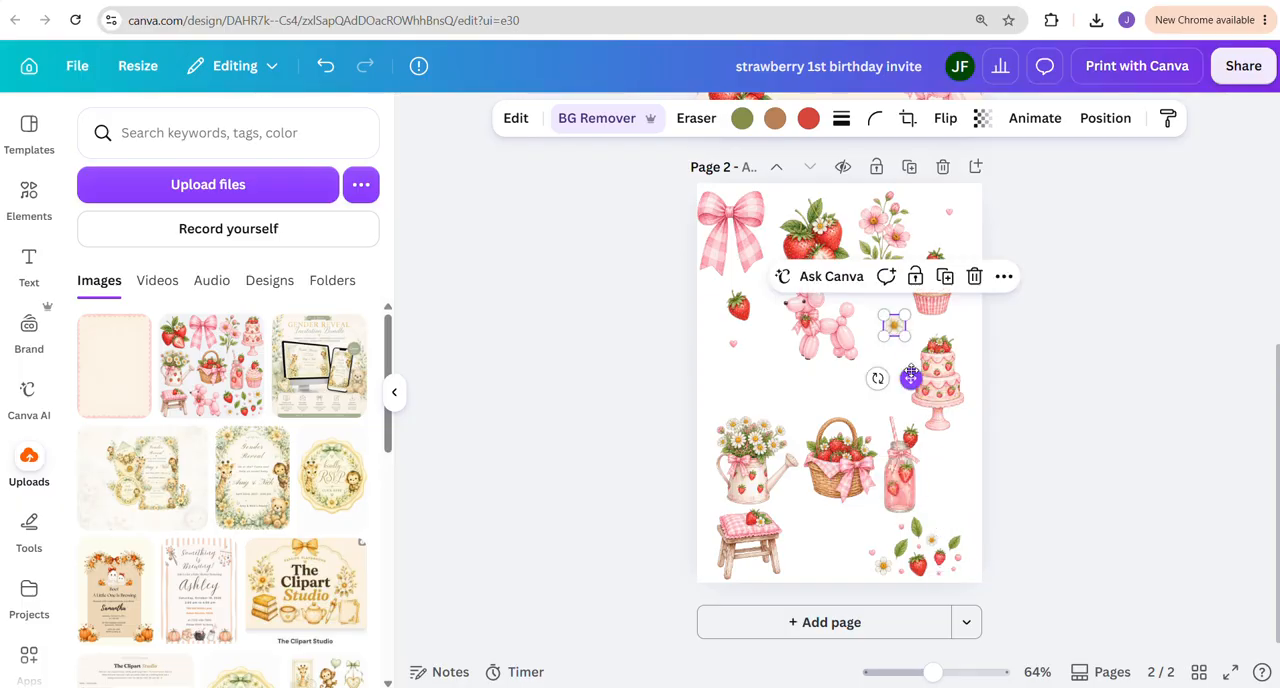
# Copy the daisy onto the invitation, enlarge it and center it below the RSVP text
pyautogui.scroll(3, 900, 380)
pyautogui.click(862, 440)
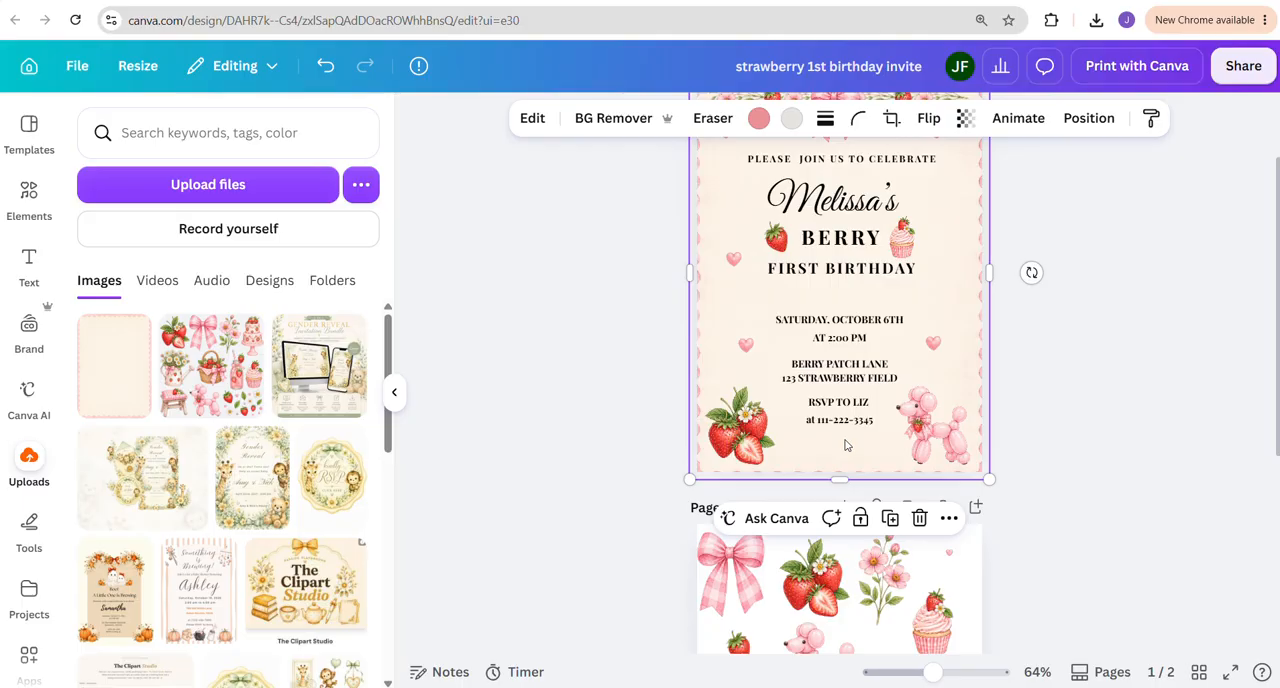
pyautogui.hotkey('ctrl', 'v')
pyautogui.moveTo(911, 268); pyautogui.dragTo(858, 497)
pyautogui.moveTo(825, 428)
pyautogui.mouseDown()
pyautogui.moveTo(809, 424)
pyautogui.moveTo(840, 446)
pyautogui.mouseUp()
pyautogui.click(866, 459)
pyautogui.click(1097, 460)
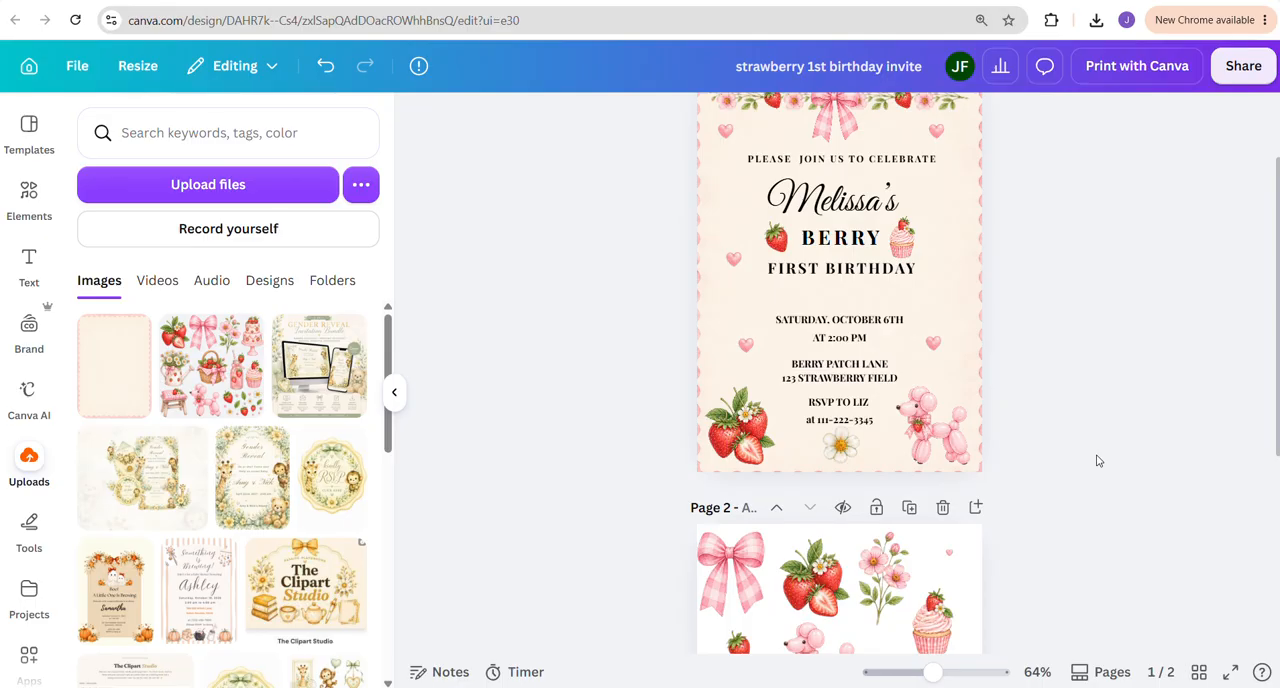
# Move the strawberry cluster and the balloon poodle closer to the invitation's bottom corners
pyautogui.scroll(1, 1095, 458)
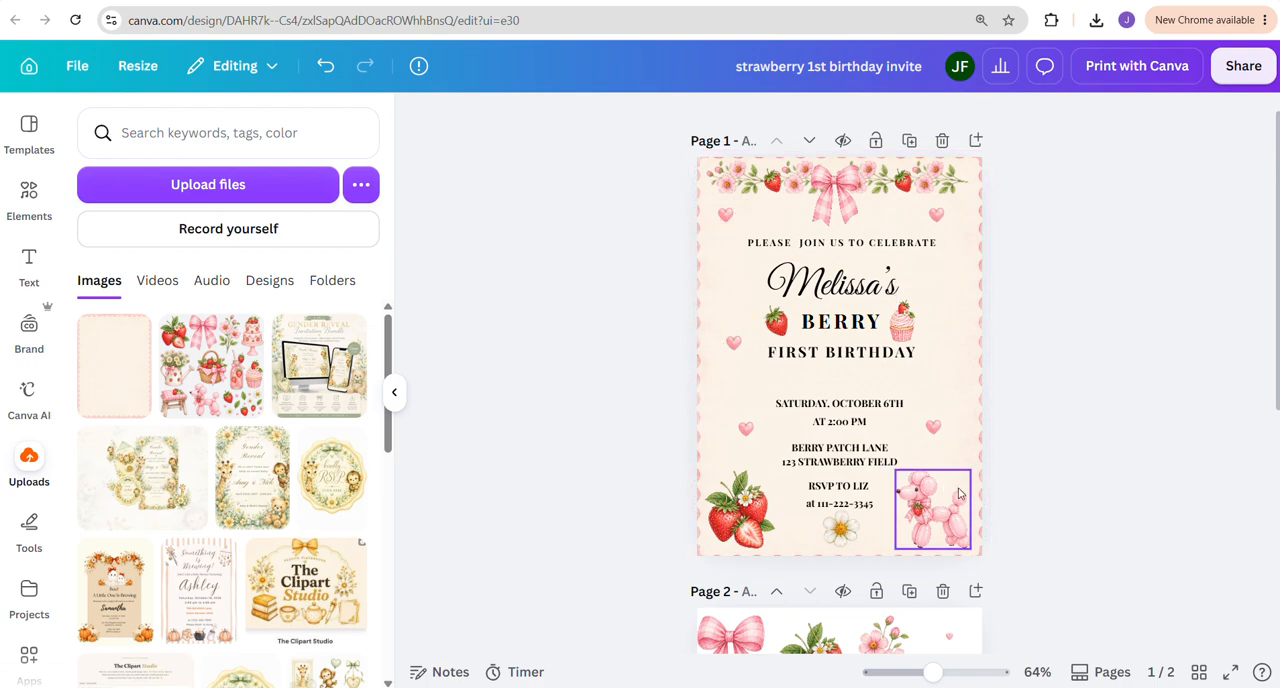
pyautogui.click(740, 512)
pyautogui.moveTo(742, 516); pyautogui.dragTo(747, 517)
pyautogui.moveTo(940, 512)
pyautogui.mouseDown()
pyautogui.moveTo(952, 514)
pyautogui.moveTo(937, 527)
pyautogui.mouseUp()
pyautogui.click(1083, 539)
pyautogui.click(936, 527)
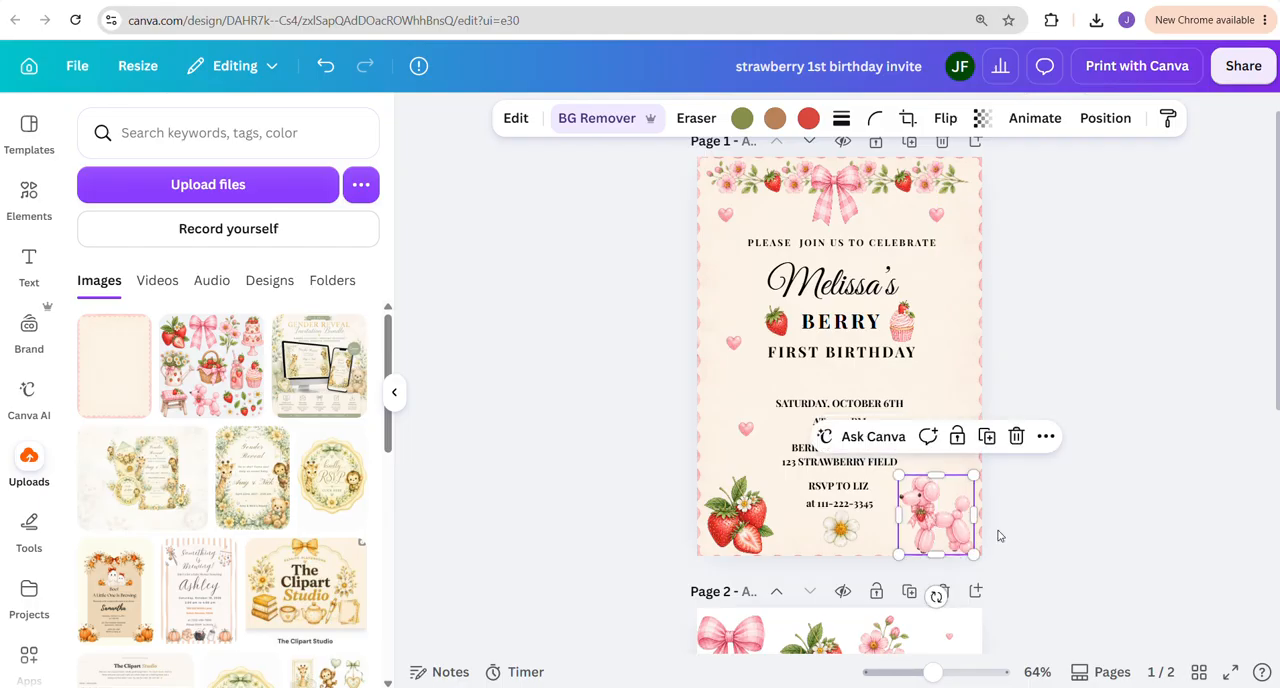
pyautogui.click(1092, 531)
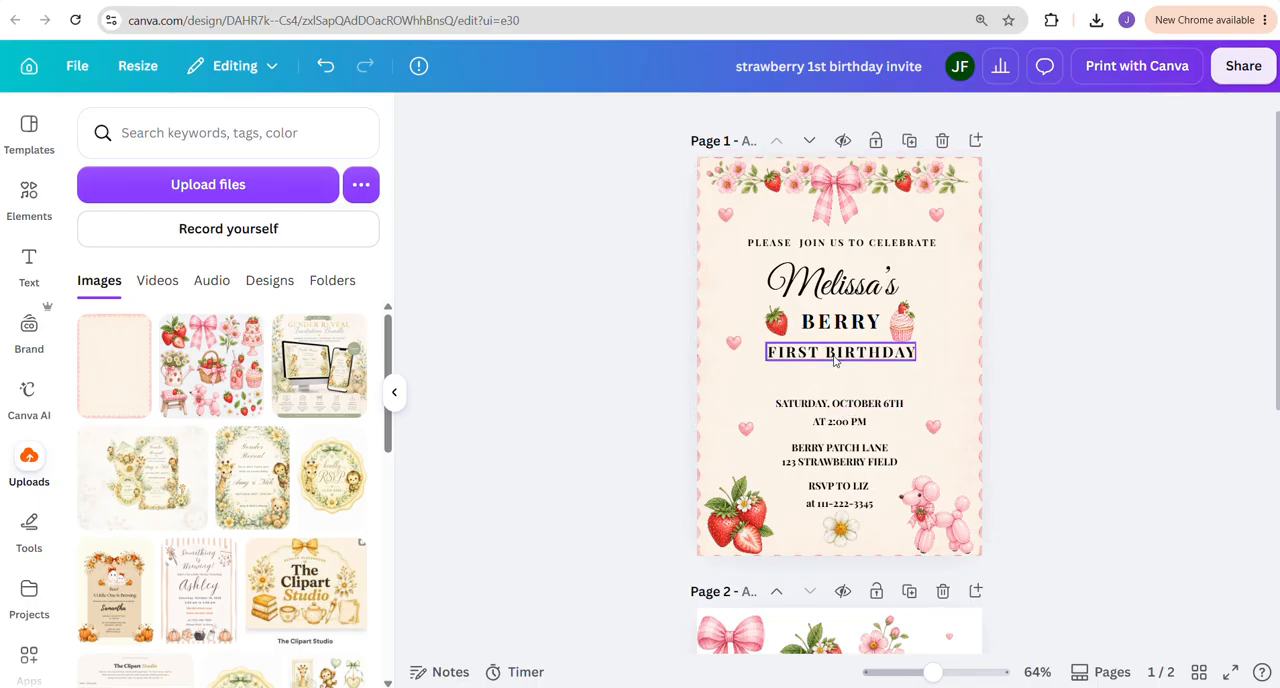
# Move the "FIRST BIRTHDAY" line slightly lower to leave more space below "BERRY", keeping it centered
pyautogui.moveTo(840, 352); pyautogui.dragTo(835, 359)
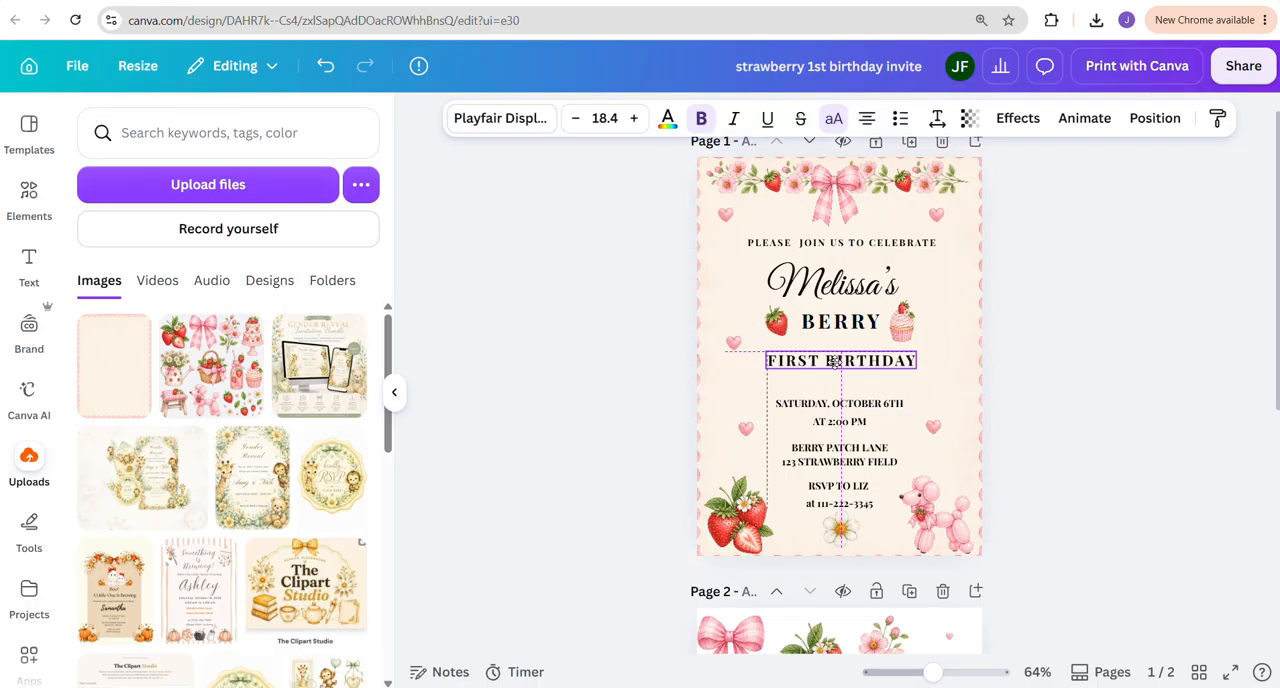
pyautogui.click(1157, 397)
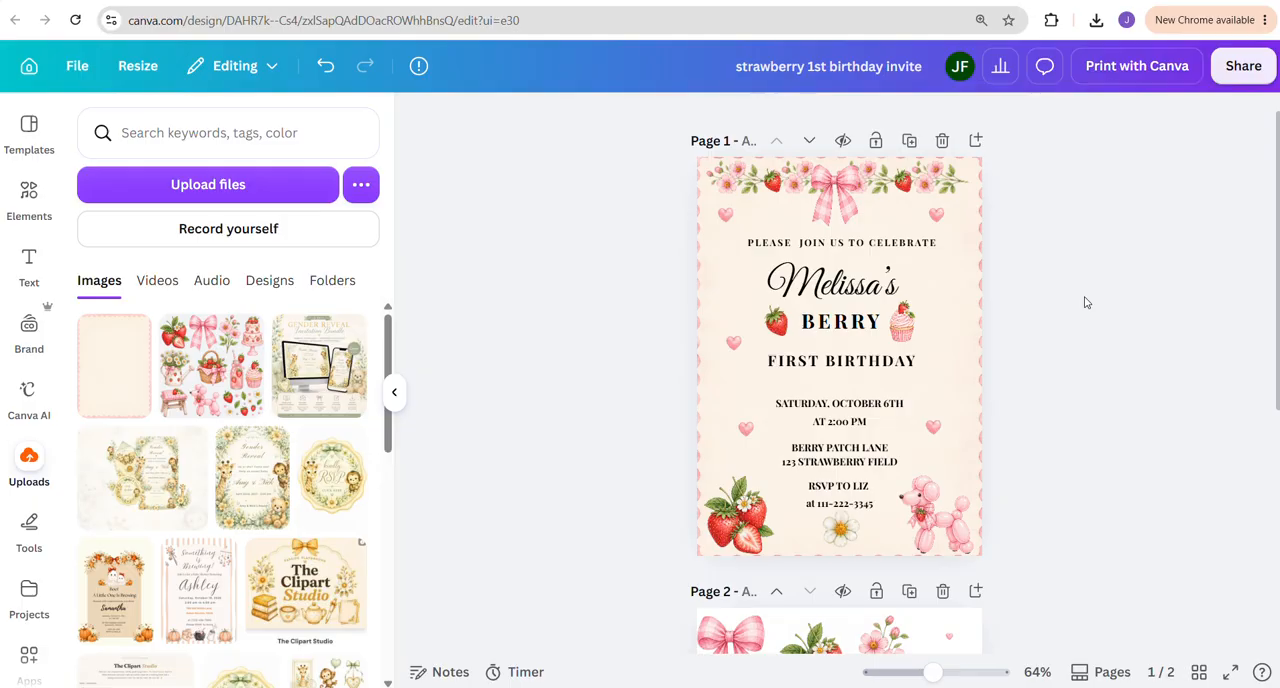
pyautogui.scroll(-3, 995, 480)
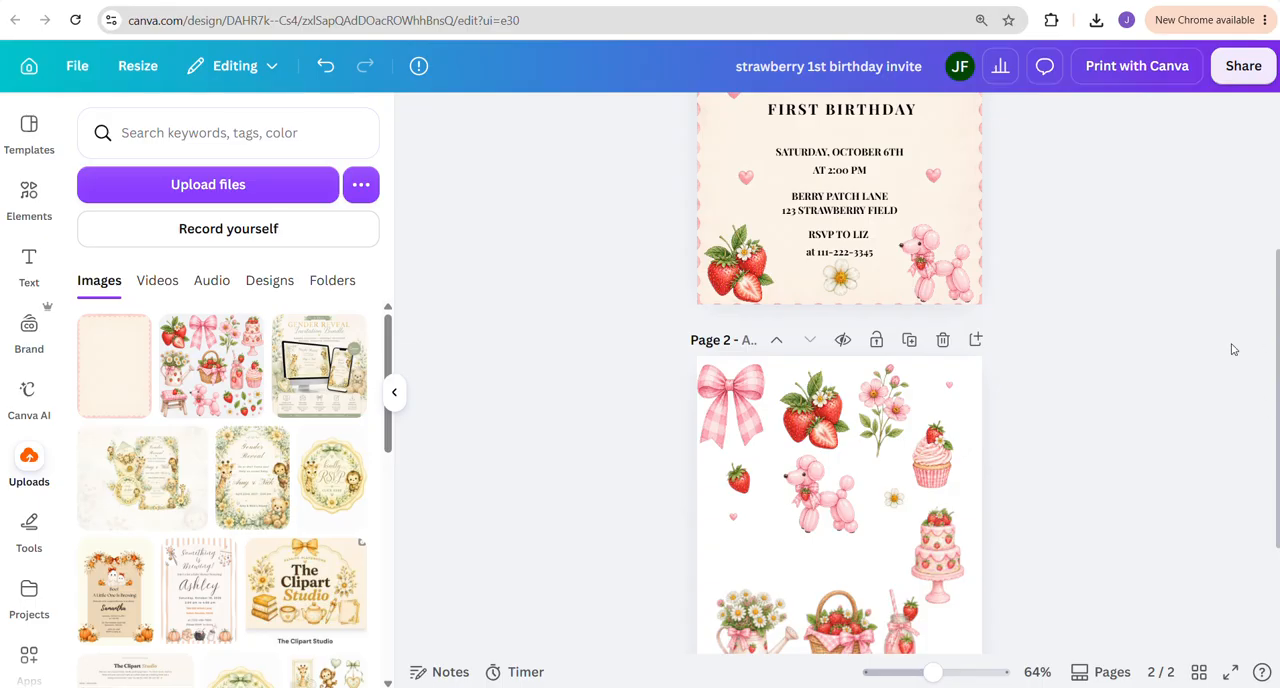
pyautogui.scroll(3, 1233, 349)
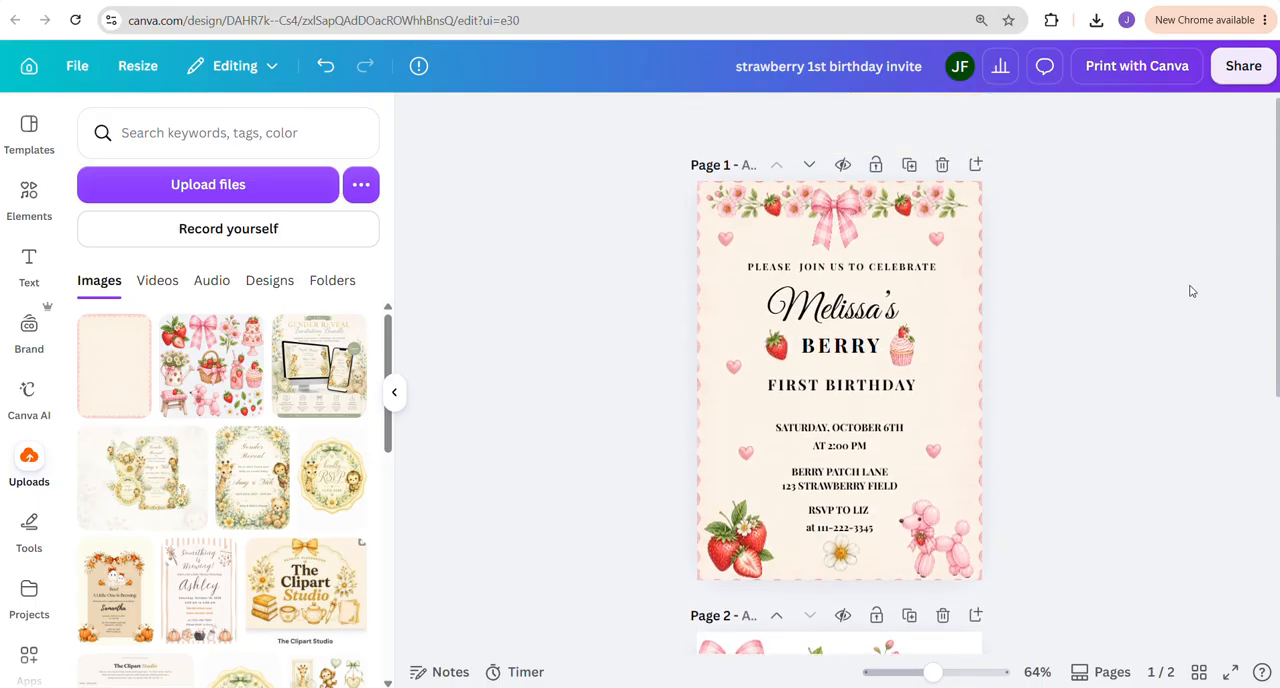
# Look through the design's sharing and download options and close them without exporting
pyautogui.click(1250, 75)
pyautogui.scroll(-1, 1131, 450)
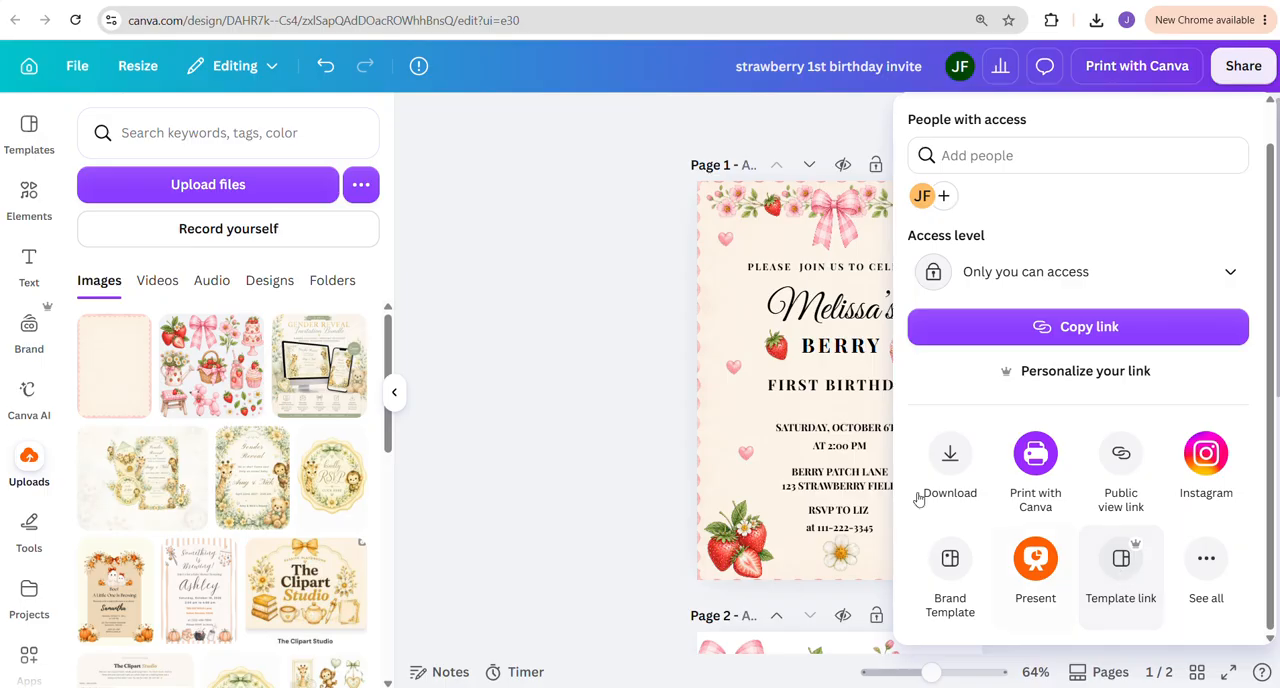
pyautogui.click(611, 346)
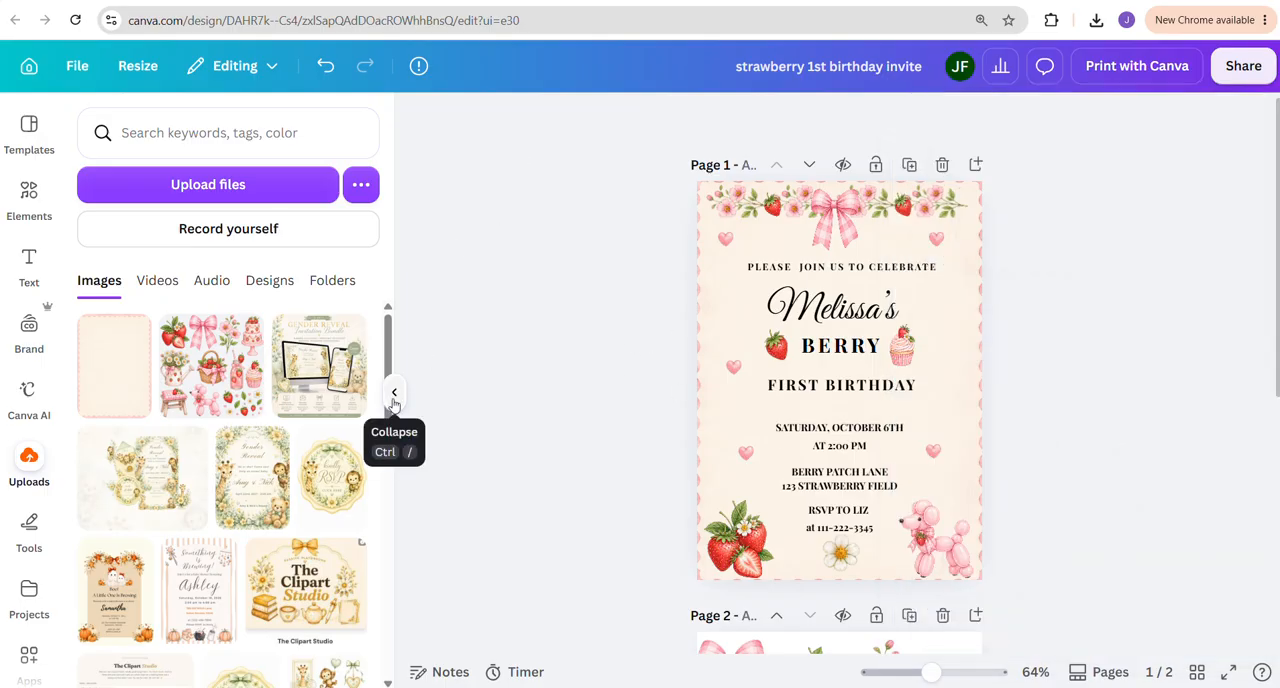
# Switch to The Clipart Studio prompt generator page and review the Berry 1st birthday theme settings
pyautogui.click(394, 393)
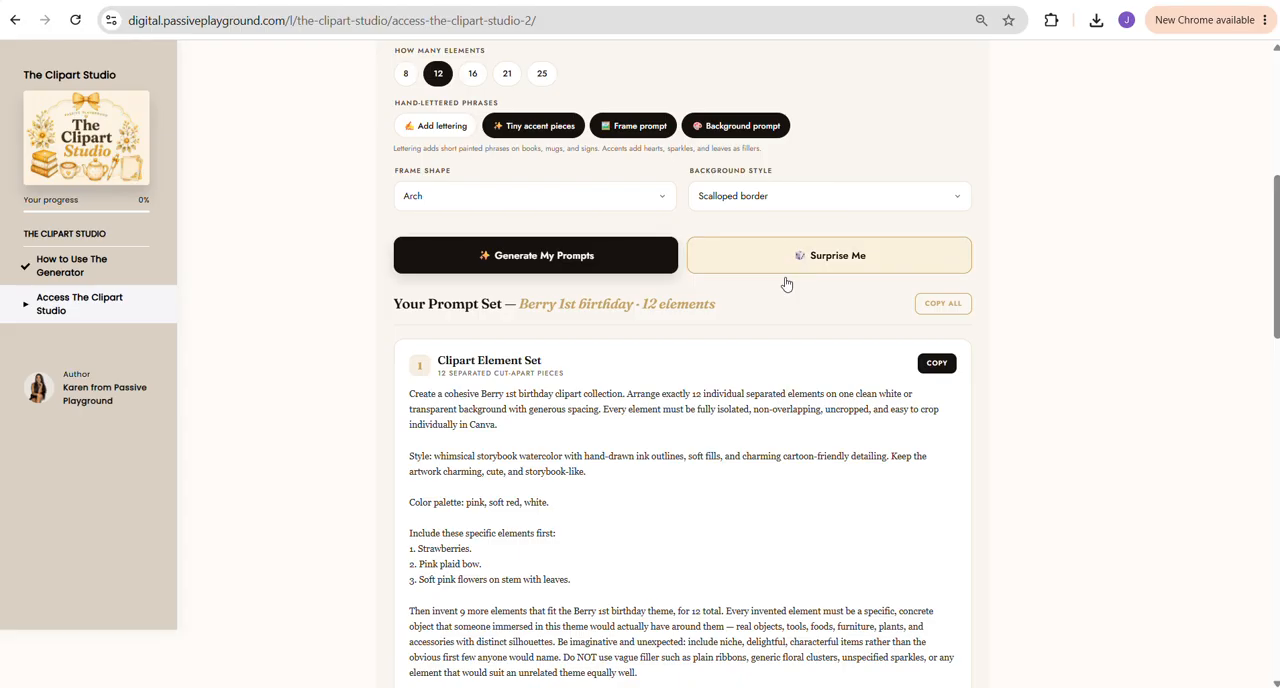
pyautogui.scroll(2, 684, 296)
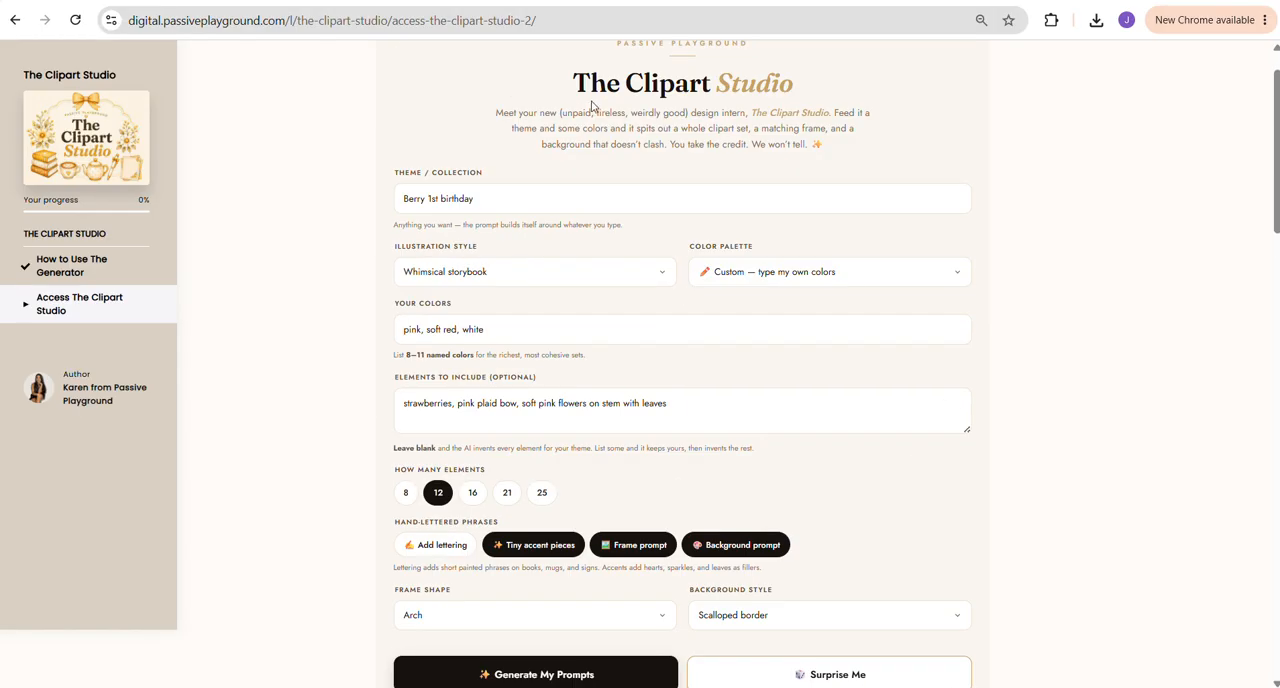